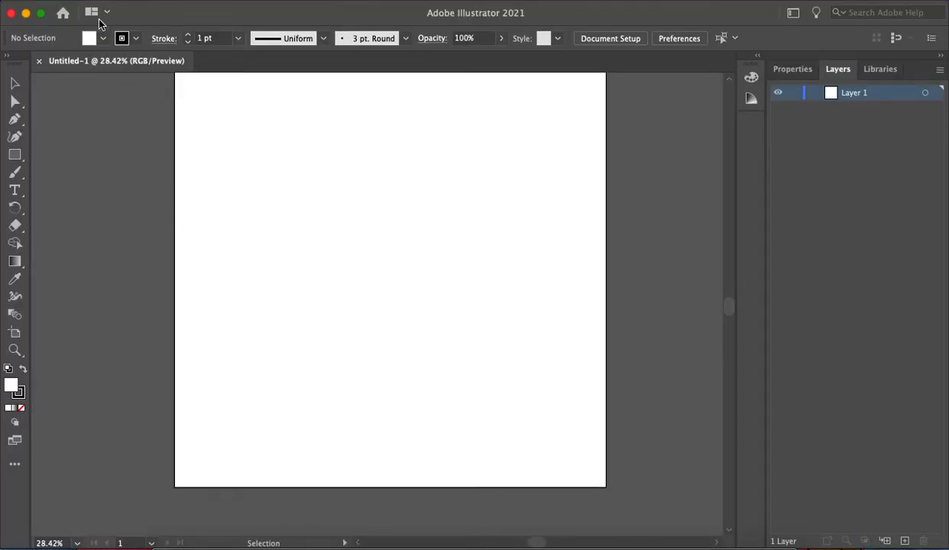
Step: Close the Untitled-1 document and look through the recent files on the home screen
left_click(39, 62)
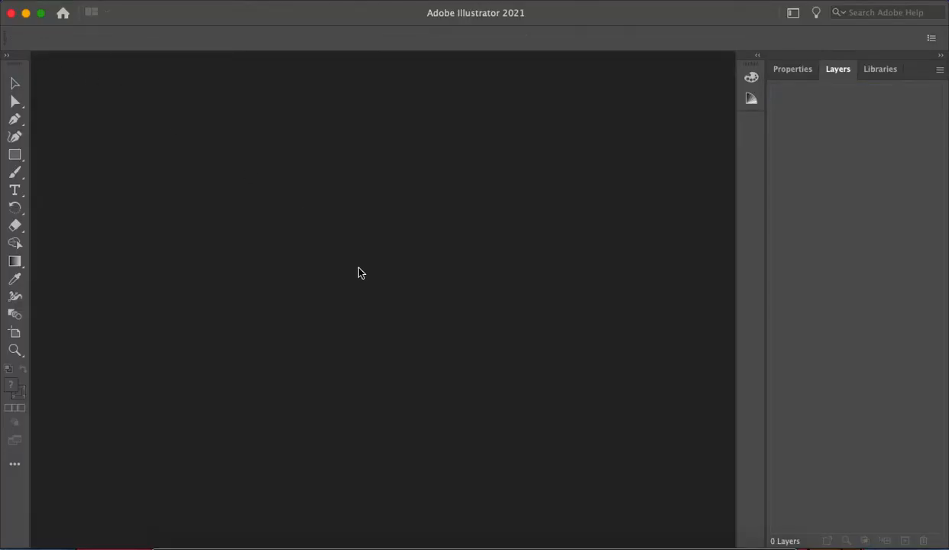
scroll(426, 374, "down", 15)
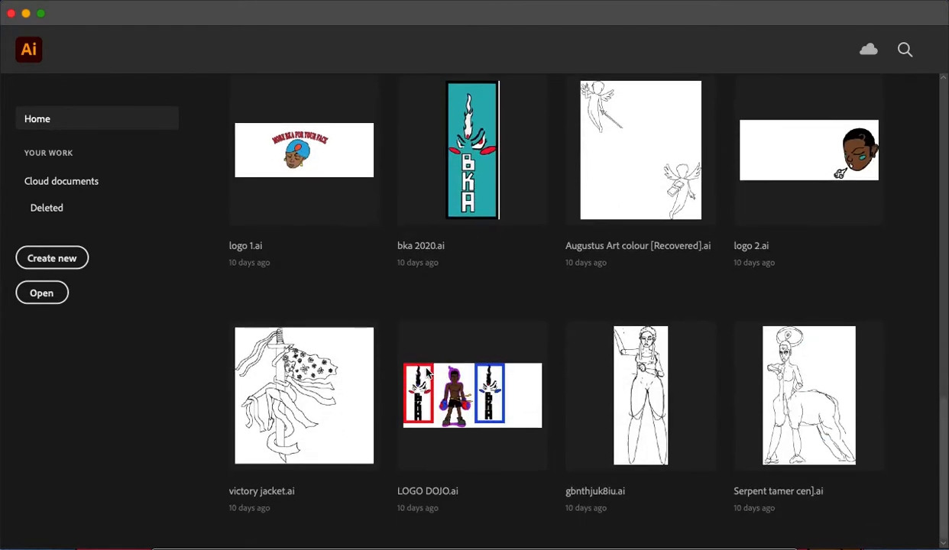
scroll(427, 372, "up", 12)
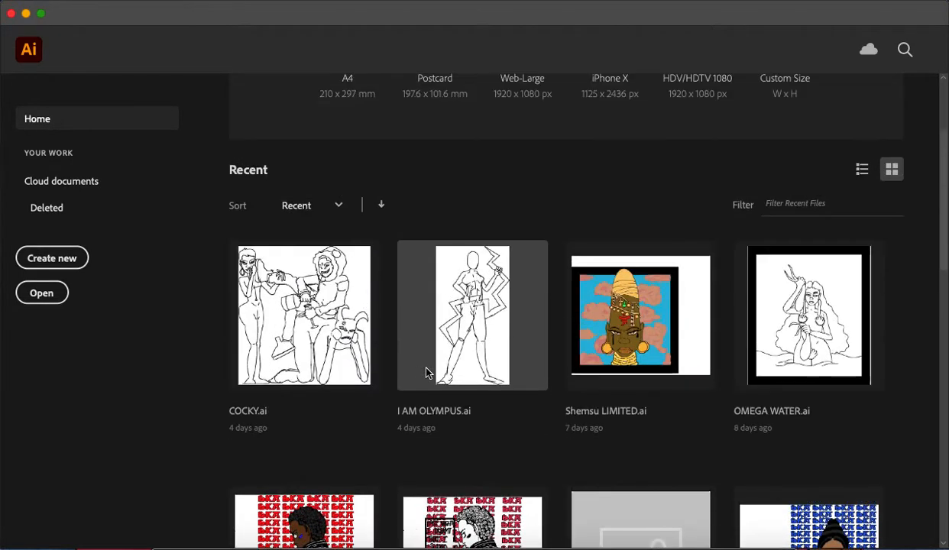
scroll(427, 372, "up", 4)
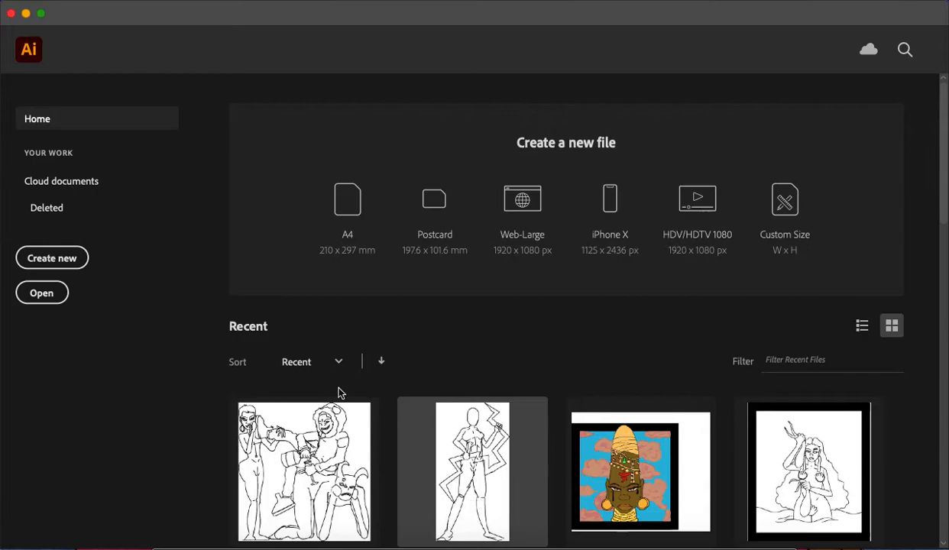
scroll(317, 402, "down", 5)
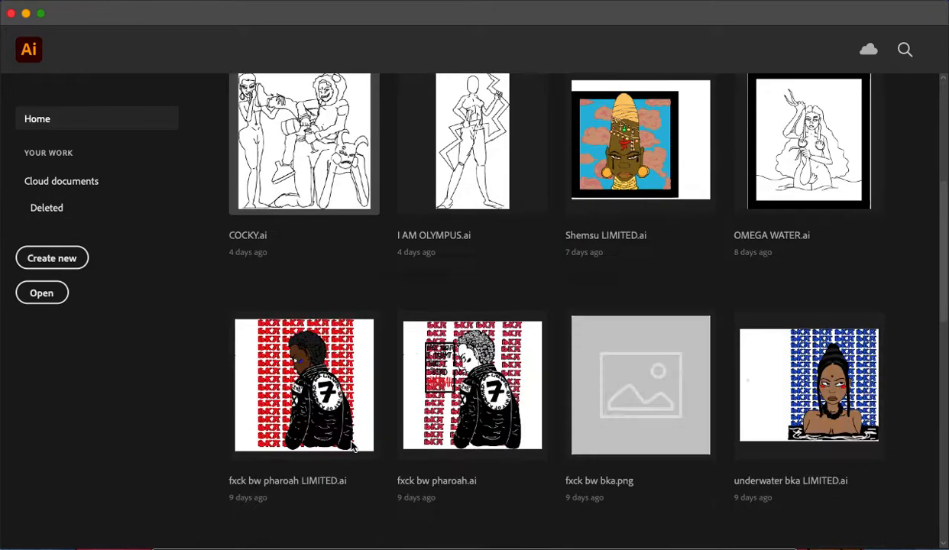
scroll(353, 447, "up", 4)
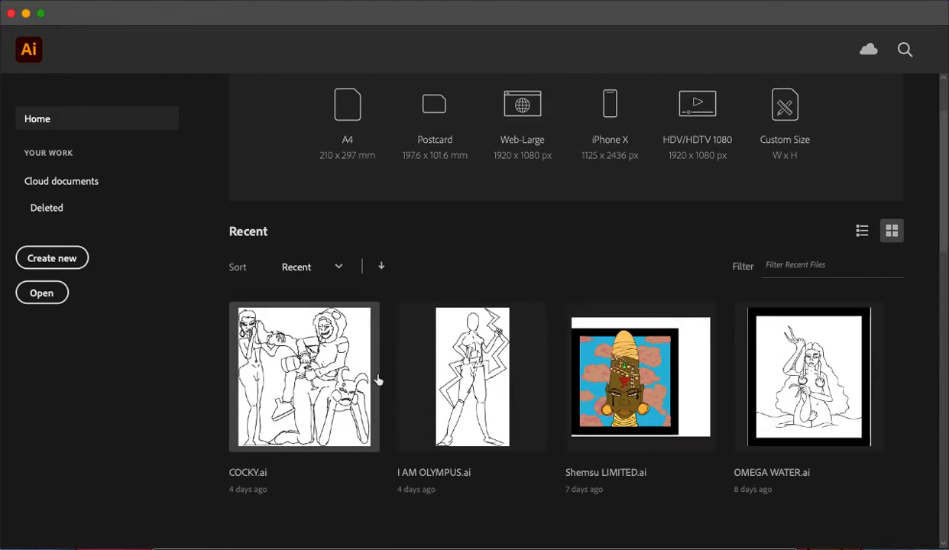
scroll(620, 455, "down", 5)
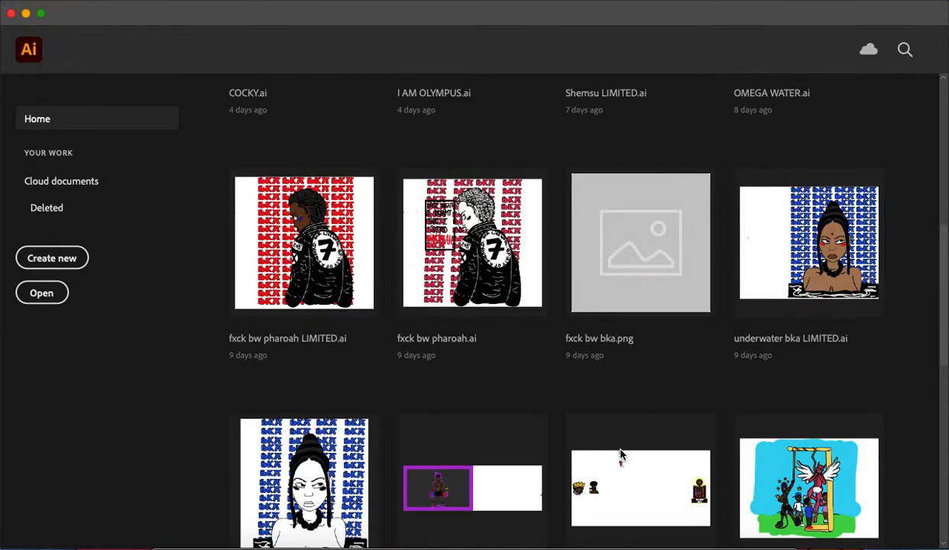
scroll(621, 454, "down", 6)
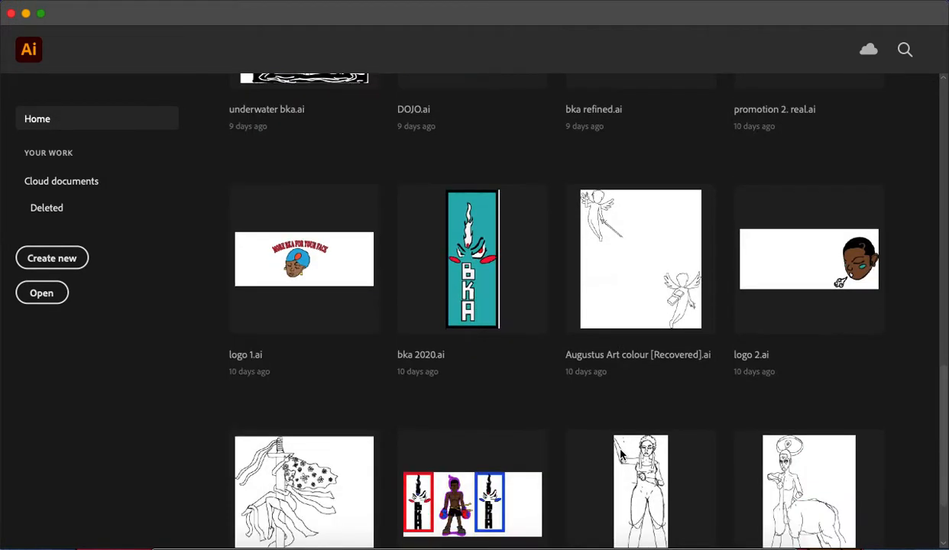
scroll(620, 455, "up", 10)
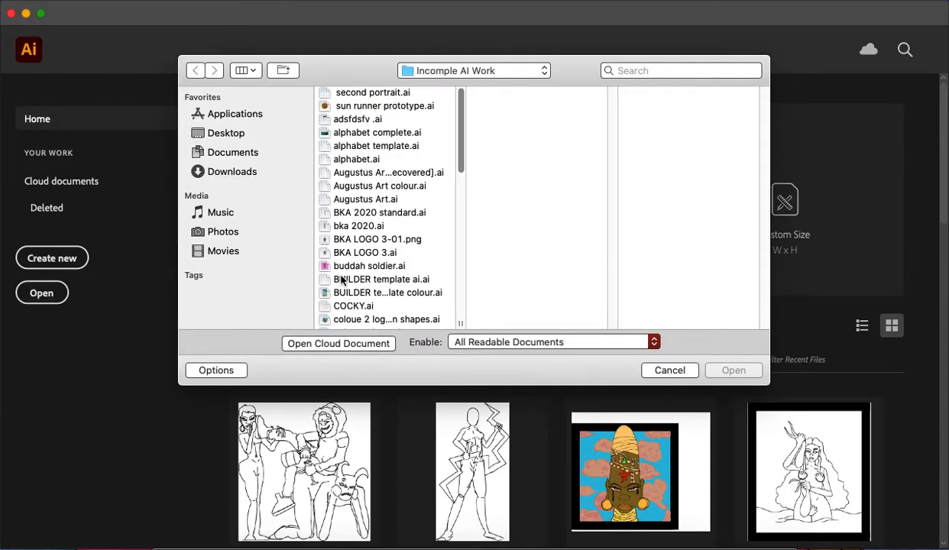
left_click(682, 369)
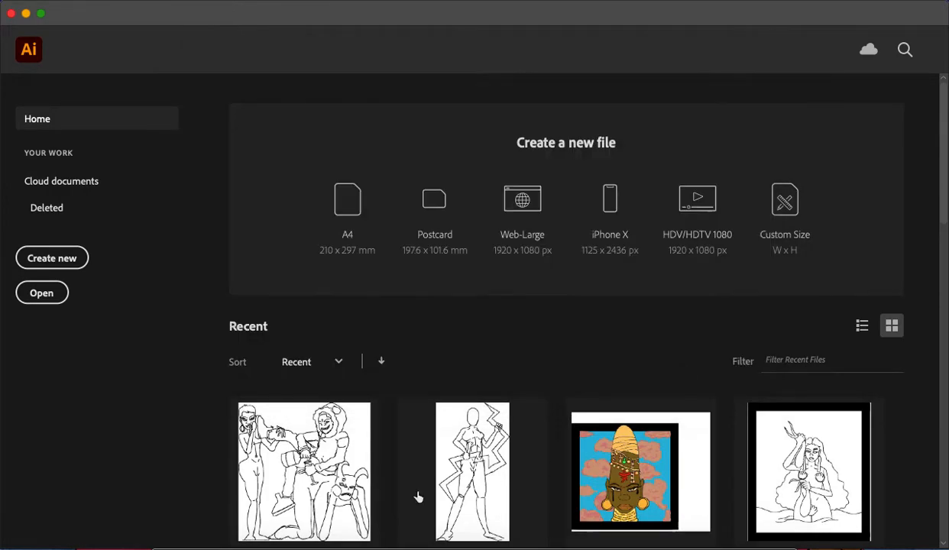
left_click(225, 544)
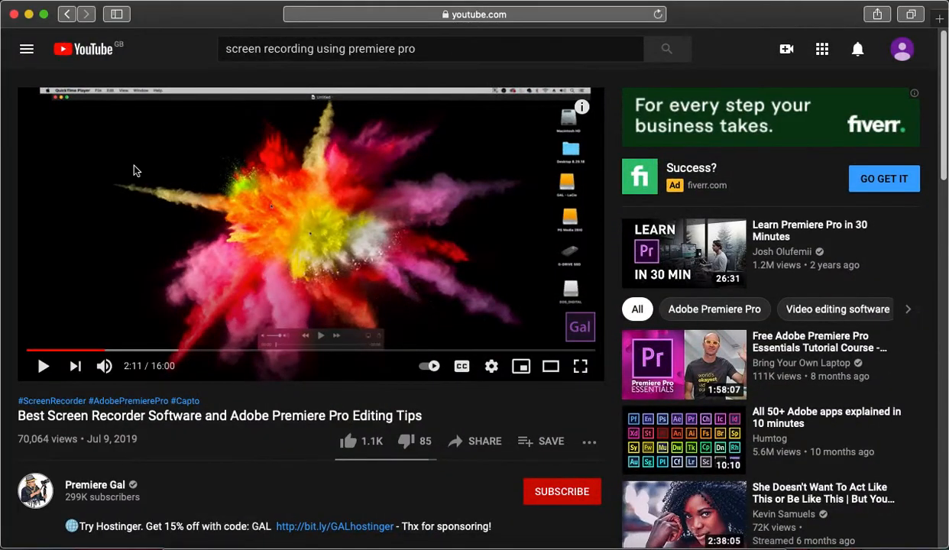
left_click(14, 14)
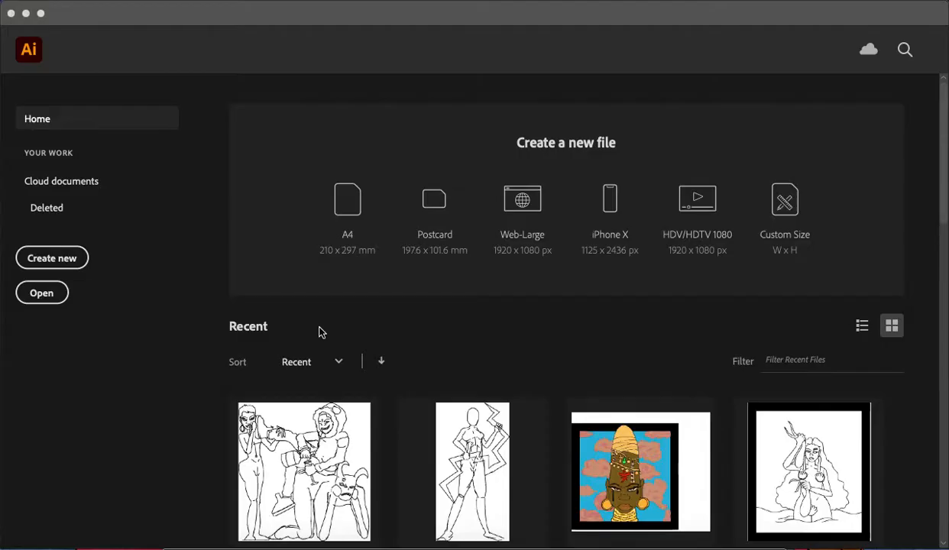
scroll(519, 459, "down", 10)
scroll(519, 459, "up", 10)
Step: Create a new 457.2 x 457.2 mm RGB document from the recent Art & Illustration preset
left_click(79, 260)
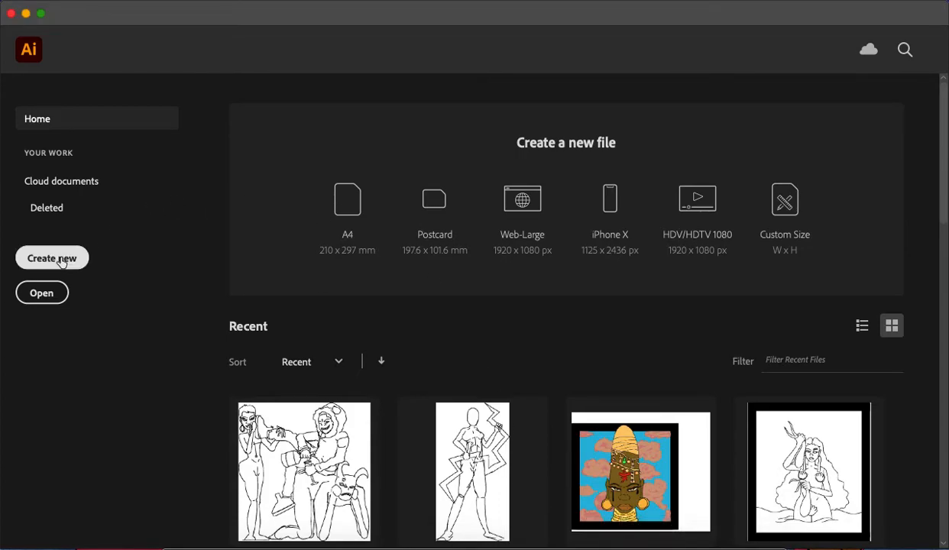
left_click(62, 262)
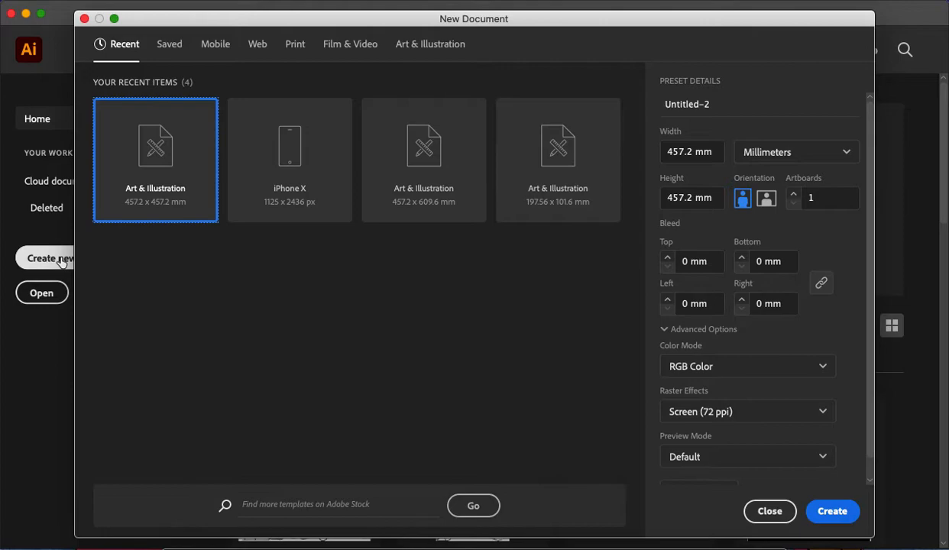
left_click(838, 513)
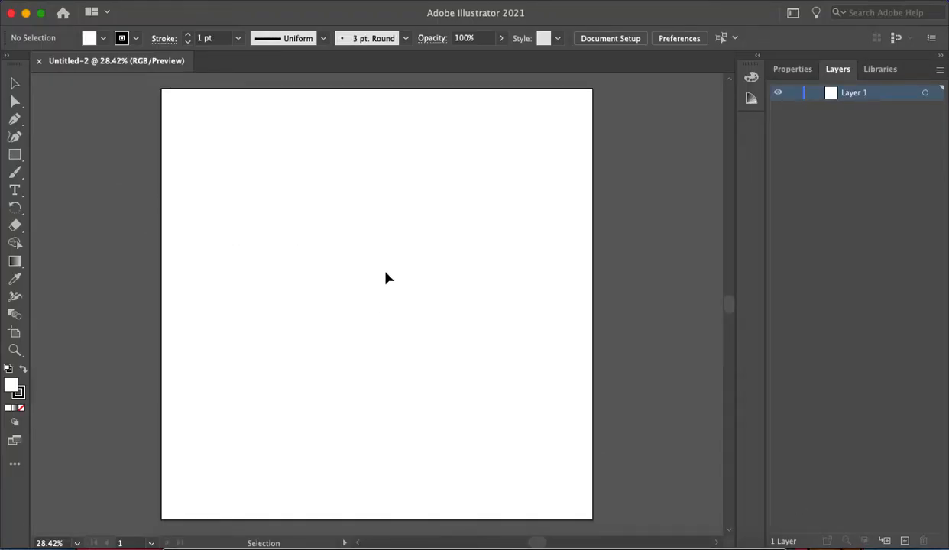
Step: Try out freehand Paintbrush scribbles on the blank artboard and undo each of them
key("a")
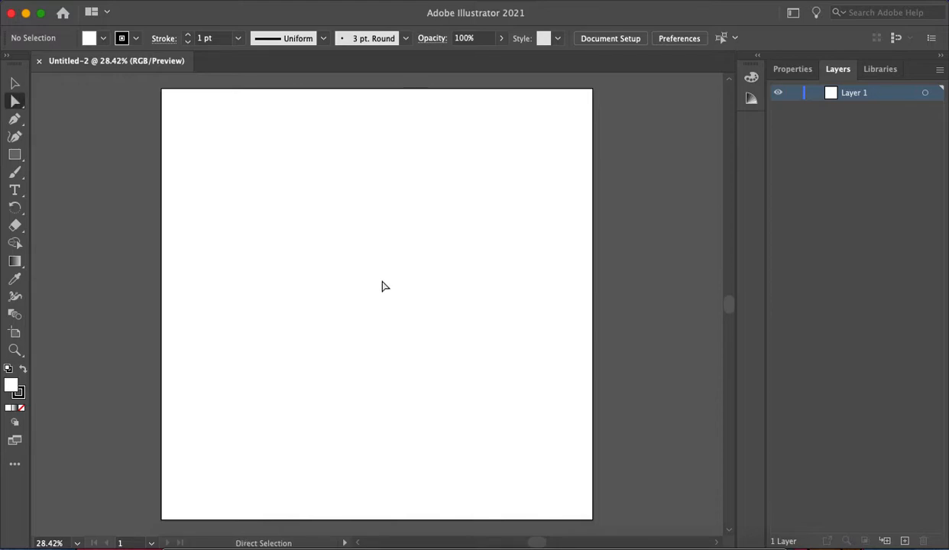
key("b")
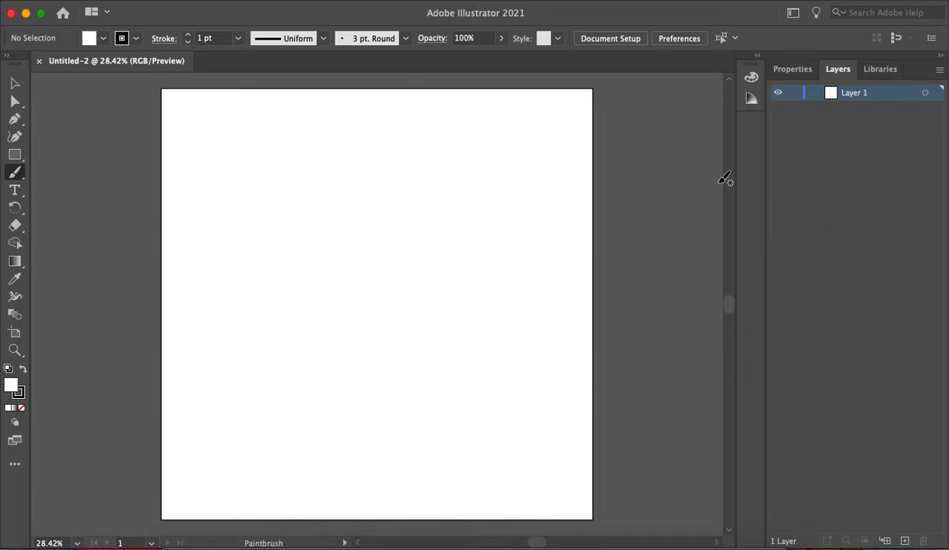
scroll(291, 163, "up", 5)
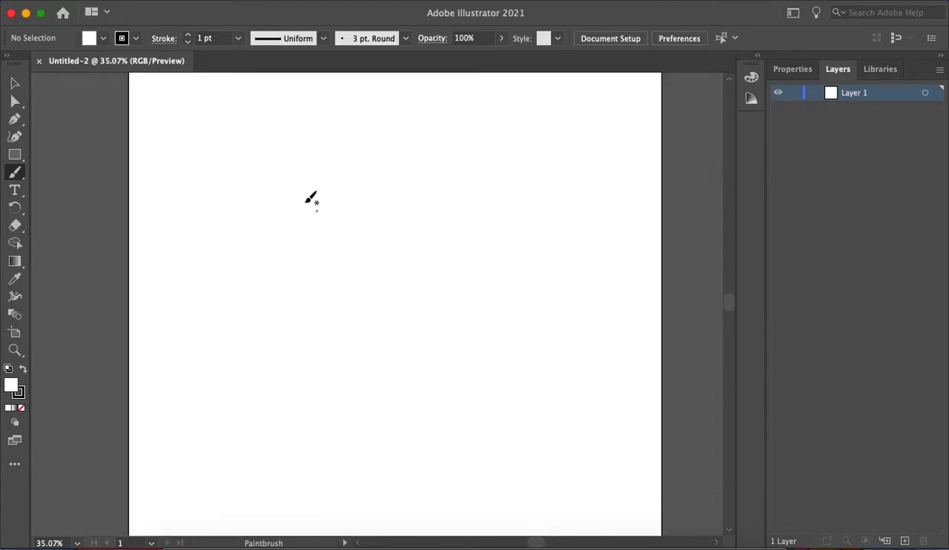
mouse_move(54, 168)
left_mouse_down()
mouse_move(95, 144)
mouse_move(195, 186)
mouse_move(366, 227)
left_mouse_up()
left_click_drag(320, 334, 307, 355)
key("super+z")
mouse_move(445, 155)
left_mouse_down()
mouse_move(422, 210)
mouse_move(297, 302)
mouse_move(339, 388)
mouse_move(264, 436)
left_mouse_up()
key("super+z")
mouse_move(305, 208)
left_mouse_down()
mouse_move(282, 388)
mouse_move(356, 283)
mouse_move(407, 301)
left_mouse_up()
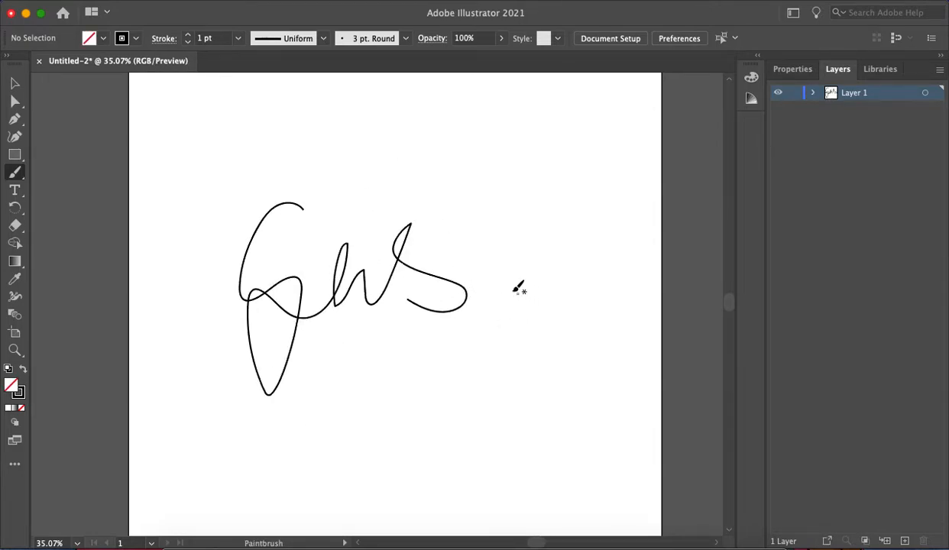
key("super+z")
mouse_move(338, 213)
left_mouse_down()
mouse_move(344, 325)
mouse_move(382, 290)
mouse_move(473, 298)
left_mouse_up()
key("super+z")
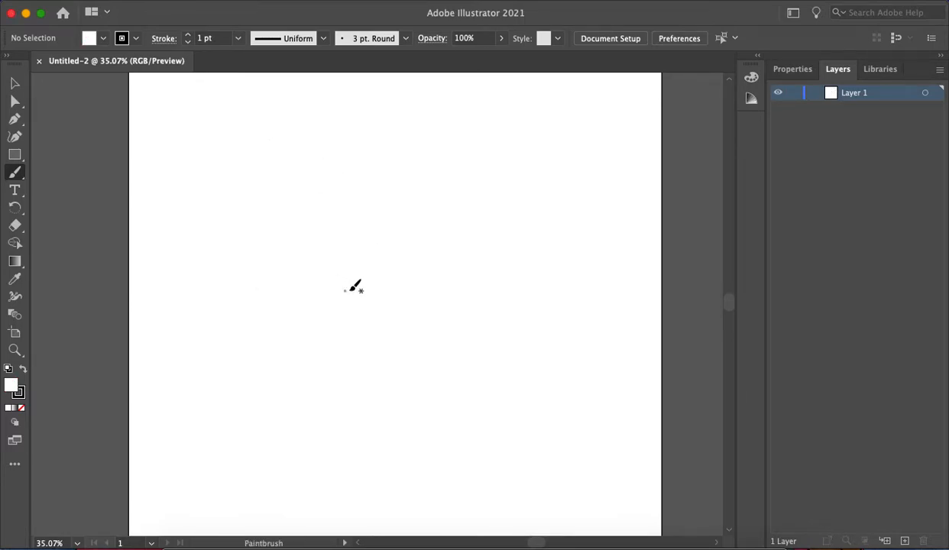
scroll(352, 286, "down", 1)
scroll(356, 267, "down", 2)
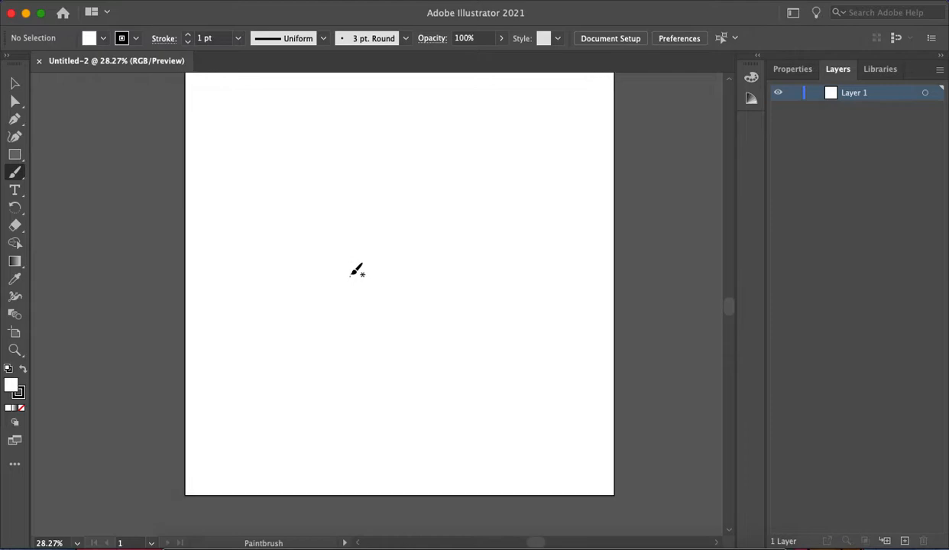
scroll(356, 239, "down", 2)
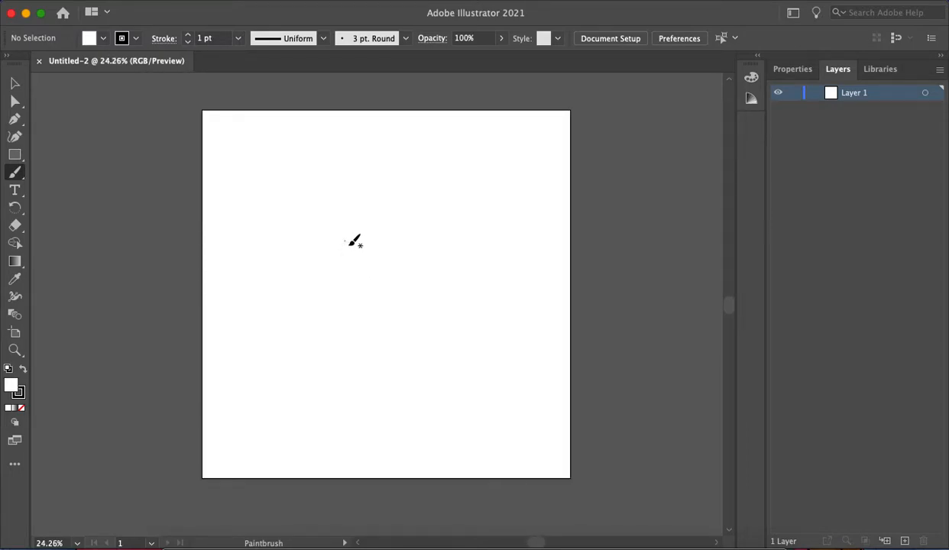
Step: Sketch a pair of eyes with pupils using the Paintbrush, and undo the strokes of the right eye
scroll(356, 249, "up", 3)
mouse_move(356, 238)
left_mouse_down()
mouse_move(315, 190)
mouse_move(355, 248)
mouse_move(353, 235)
mouse_move(455, 190)
left_mouse_up()
mouse_move(395, 250)
left_mouse_down()
mouse_move(457, 200)
mouse_move(417, 201)
mouse_move(447, 192)
left_mouse_up()
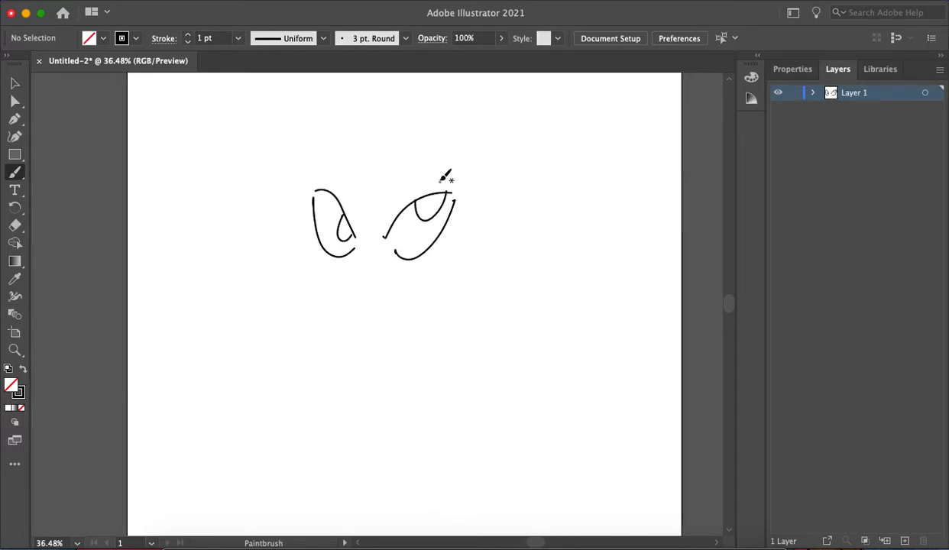
key("super+z")
key("super+z")
key("super+z")
key("super+z")
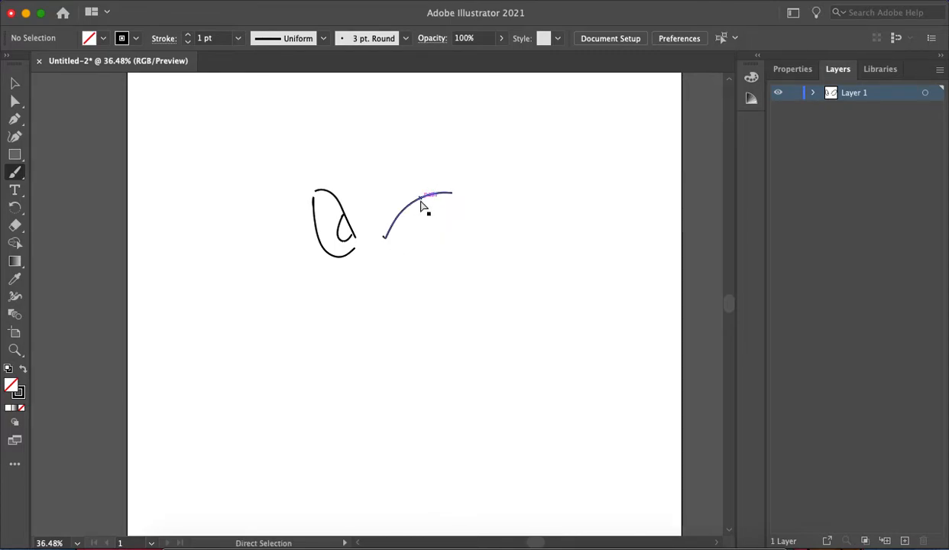
Step: Try redrawing the right eye beside the left one, undoing each attempt
left_click_drag(373, 235, 434, 230)
key("super+z")
left_click_drag(366, 239, 431, 211)
mouse_move(371, 250)
left_mouse_down()
mouse_move(425, 224)
mouse_move(404, 218)
mouse_move(408, 236)
mouse_move(423, 212)
left_mouse_up()
key("super+z")
key("super+z")
key("super+z")
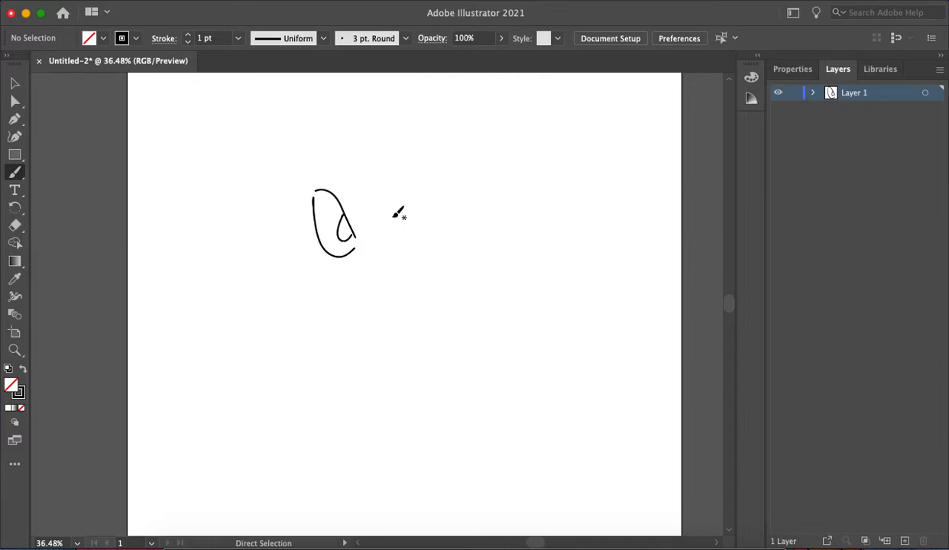
mouse_move(372, 241)
left_mouse_down()
mouse_move(433, 229)
mouse_move(449, 249)
left_mouse_up()
key("super+z")
key("super+z")
key("super+z")
key("super+shift+z")
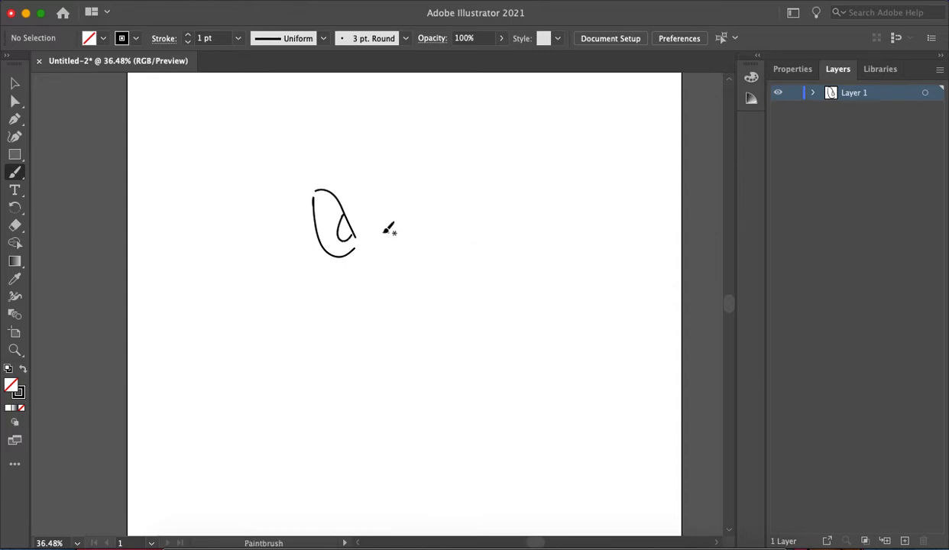
Step: Draw the right eye, a U-shaped face outline around both eyes and a smiling mouth beneath them
mouse_move(300, 180)
left_mouse_down()
mouse_move(303, 240)
mouse_move(373, 319)
mouse_move(422, 303)
mouse_move(457, 202)
mouse_move(382, 242)
mouse_move(427, 218)
mouse_move(422, 232)
mouse_move(424, 201)
left_mouse_up()
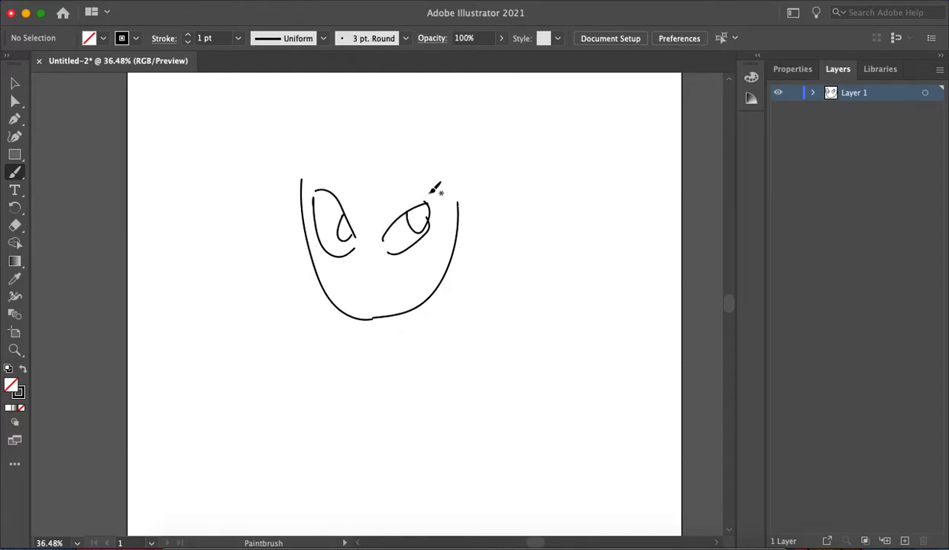
scroll(356, 267, "up", 5)
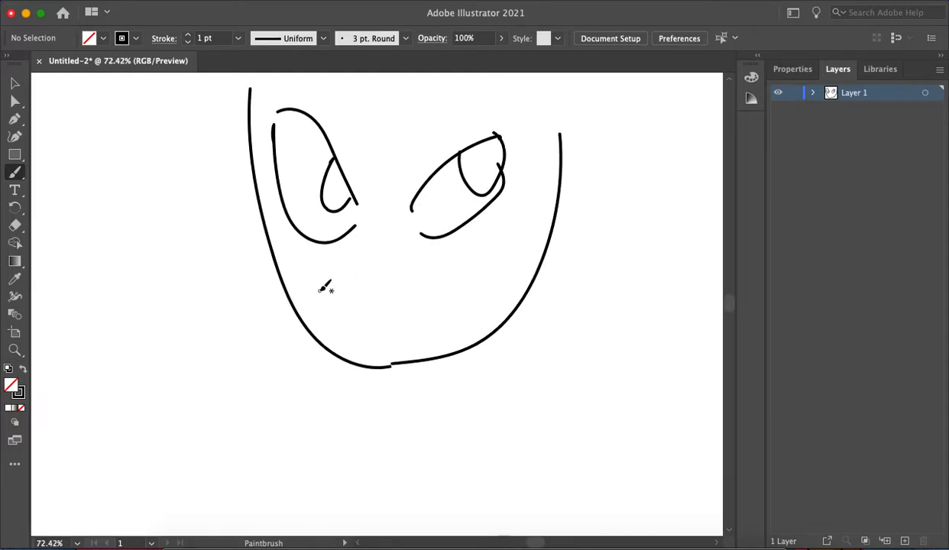
mouse_move(319, 282)
left_mouse_down()
mouse_move(386, 311)
mouse_move(450, 287)
mouse_move(456, 259)
mouse_move(388, 287)
mouse_move(335, 267)
mouse_move(310, 270)
mouse_move(316, 305)
mouse_move(351, 326)
mouse_move(397, 332)
mouse_move(468, 295)
mouse_move(472, 258)
left_mouse_up()
scroll(457, 239, "down", 6)
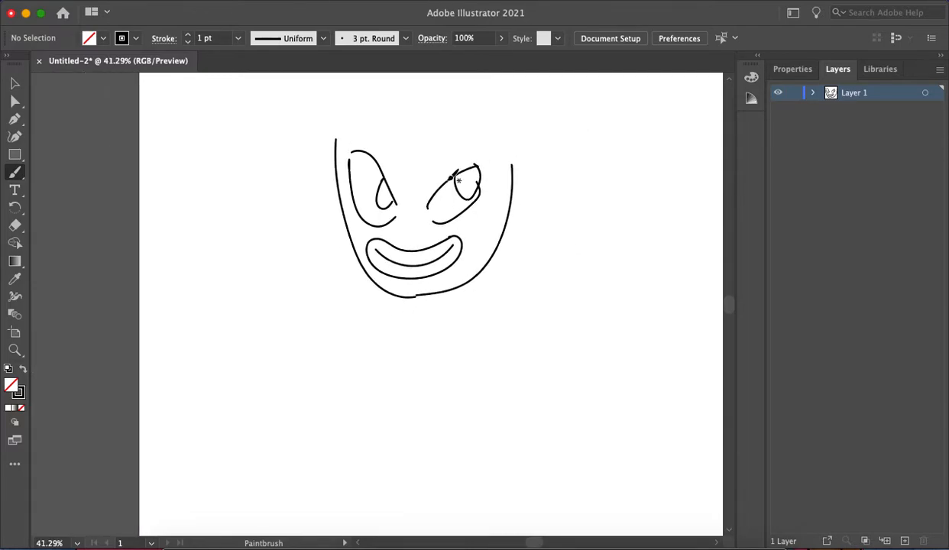
Step: Undo all the strokes of the face sketch back to an empty artboard
scroll(448, 194, "up", 2)
scroll(449, 194, "up", 2)
key("super+z")
key("super+z")
key("super+z")
key("super+z")
key("super+z")
key("super+z")
key("super+z")
key("super+z")
key("super+z")
key("super+z")
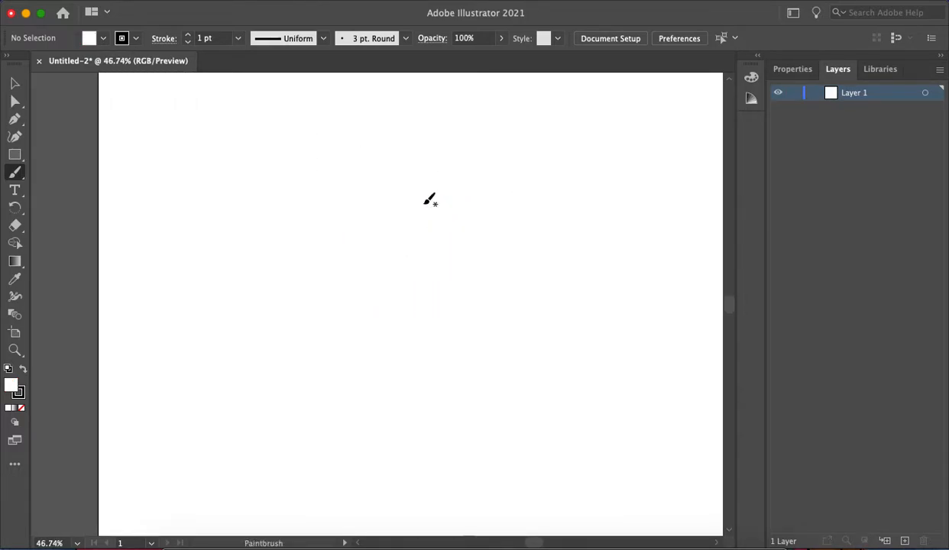
Step: Draw an egg-shaped head outline in the upper part of the artboard with the Paintbrush
scroll(405, 212, "down", 3)
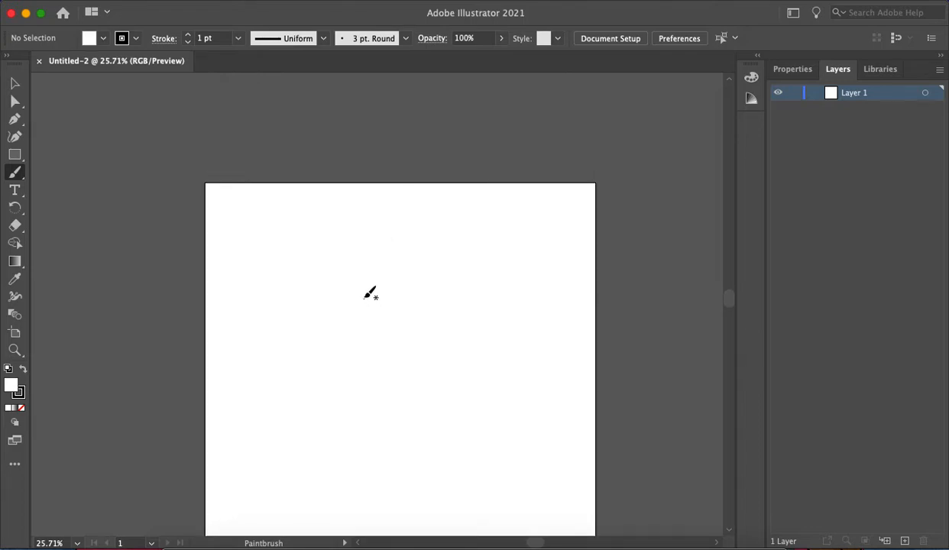
scroll(371, 291, "up", 3)
scroll(379, 282, "down", 1)
scroll(396, 214, "down", 3)
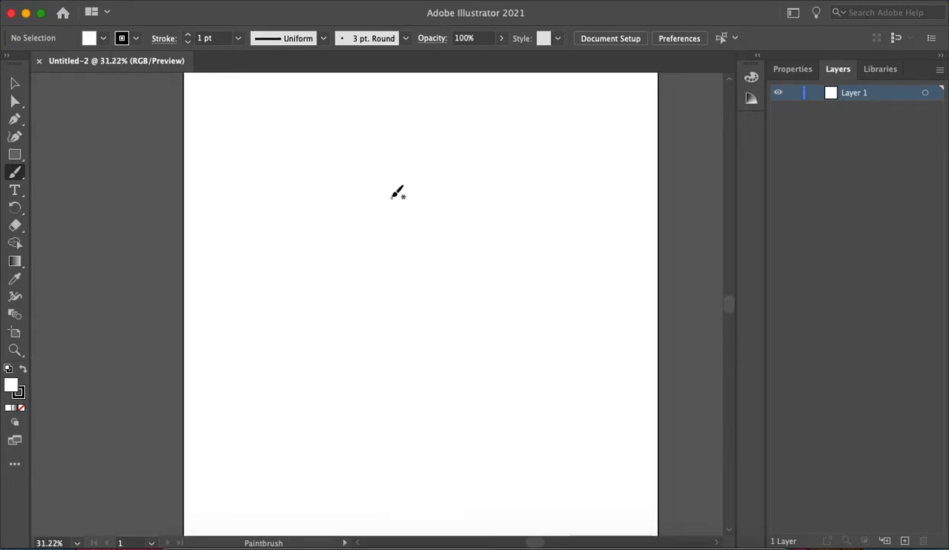
mouse_move(389, 186)
left_mouse_down()
mouse_move(399, 245)
mouse_move(446, 309)
mouse_move(494, 292)
mouse_move(519, 261)
mouse_move(534, 189)
mouse_move(528, 152)
mouse_move(504, 122)
mouse_move(461, 107)
mouse_move(421, 121)
mouse_move(398, 151)
mouse_move(393, 213)
left_mouse_up()
key("super+z")
scroll(398, 218, "up", 3)
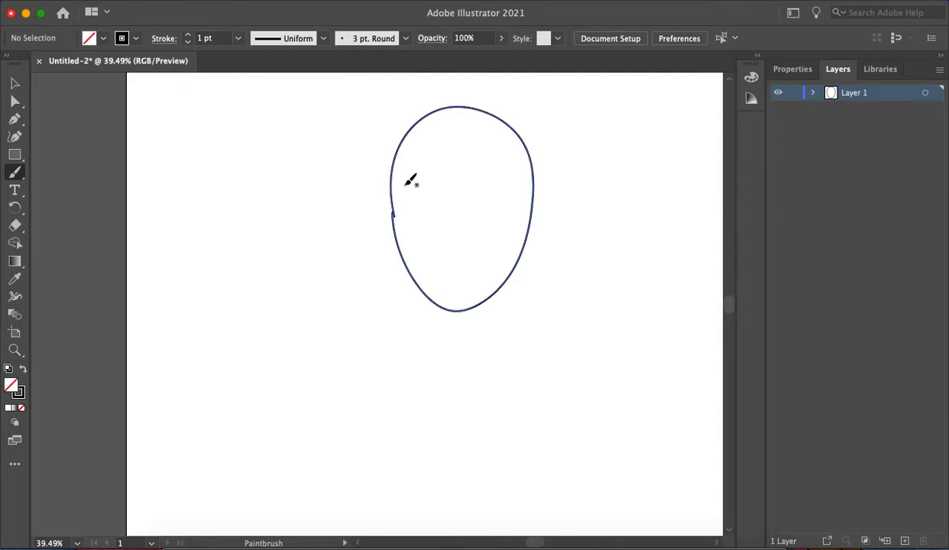
Step: Scale the egg-shaped head outline down and place it near the artboard's top centre
scroll(436, 195, "down", 4)
key("a")
left_click_drag(328, 98, 435, 238)
key("v")
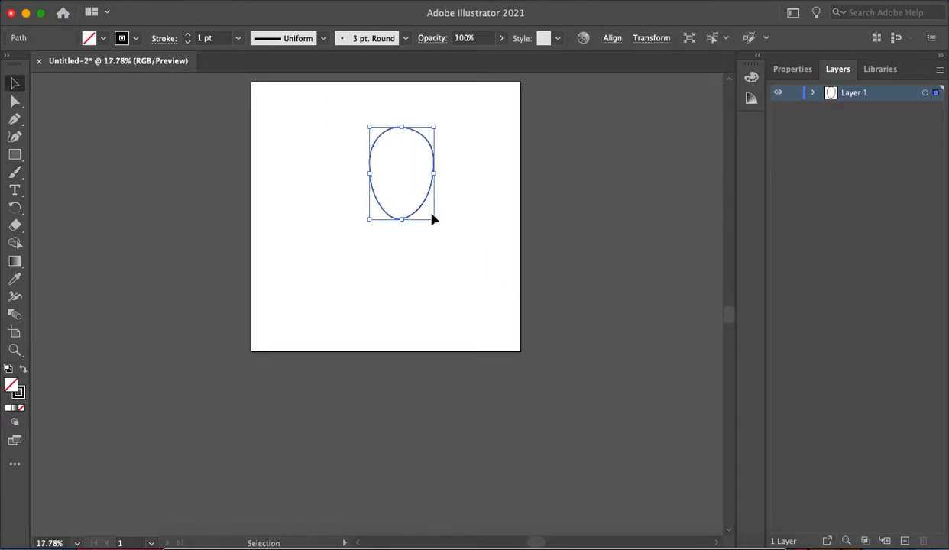
left_click(352, 116)
left_click_drag(351, 116, 398, 134)
left_click(403, 156)
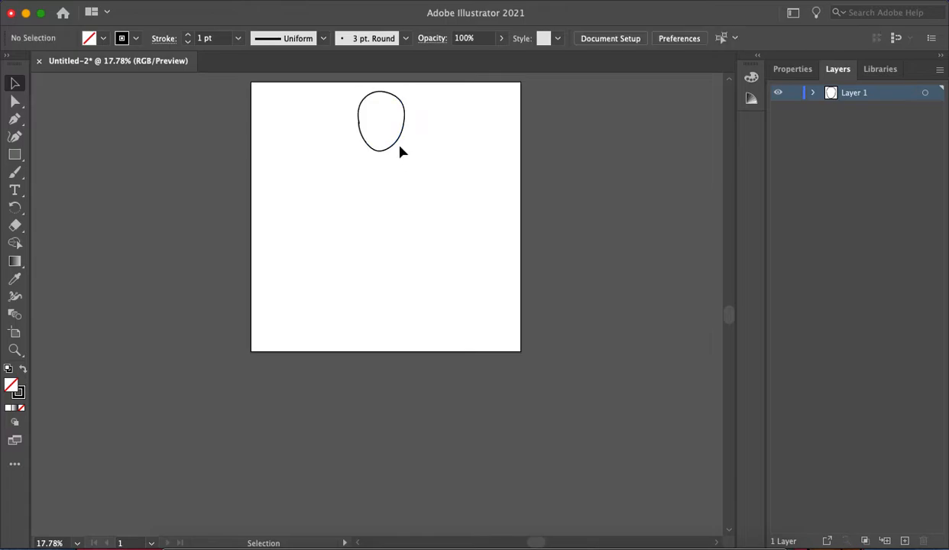
Step: Draw the neck, shoulders, curved spine line, torso sides and right hip curve below the head with the Paintbrush
scroll(399, 153, "up", 5)
scroll(392, 179, "up", 3)
key("b")
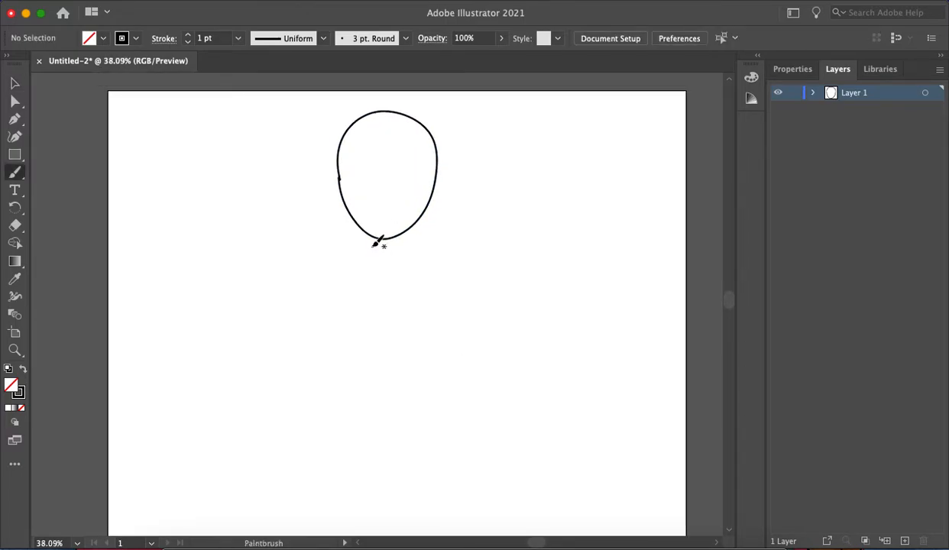
scroll(378, 242, "down", 4)
left_click_drag(375, 238, 376, 346)
mouse_move(362, 234)
left_mouse_down()
mouse_move(358, 258)
mouse_move(382, 257)
mouse_move(314, 260)
mouse_move(324, 300)
left_mouse_up()
mouse_move(386, 254)
left_mouse_down()
mouse_move(421, 275)
mouse_move(413, 353)
left_mouse_up()
left_click_drag(324, 300, 348, 381)
mouse_move(411, 338)
left_mouse_down()
mouse_move(426, 355)
mouse_move(439, 436)
left_mouse_up()
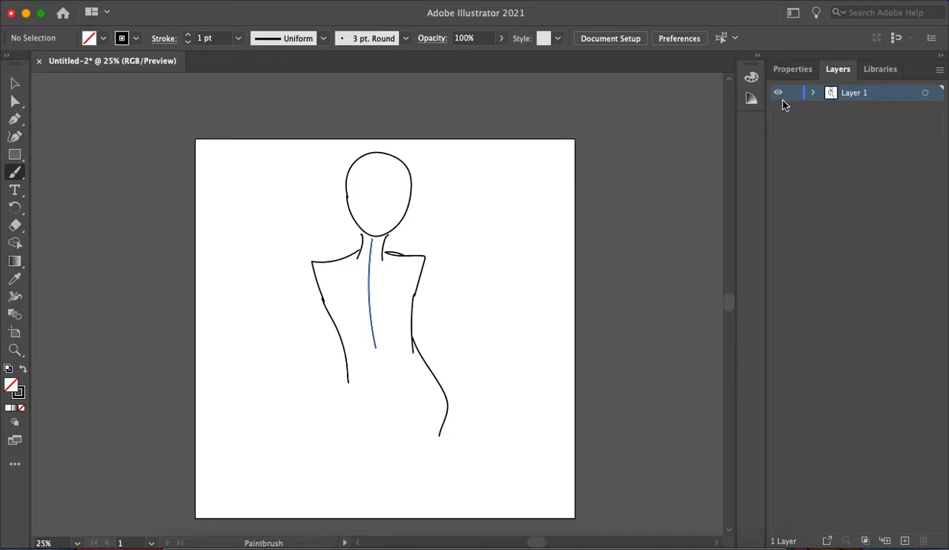
Step: Add two new layers above Layer 1, keeping the default layer options
left_click(795, 69)
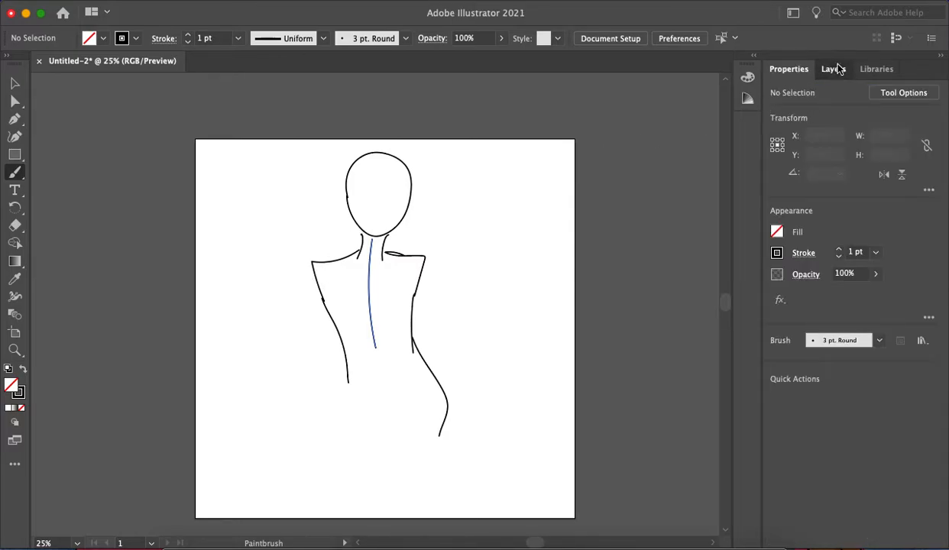
left_click(825, 69)
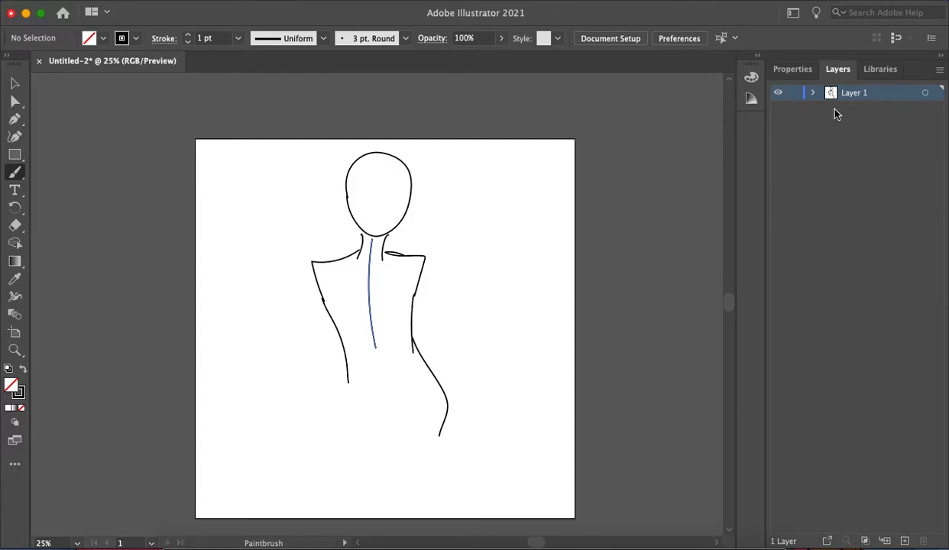
left_click(940, 70)
left_click(899, 73)
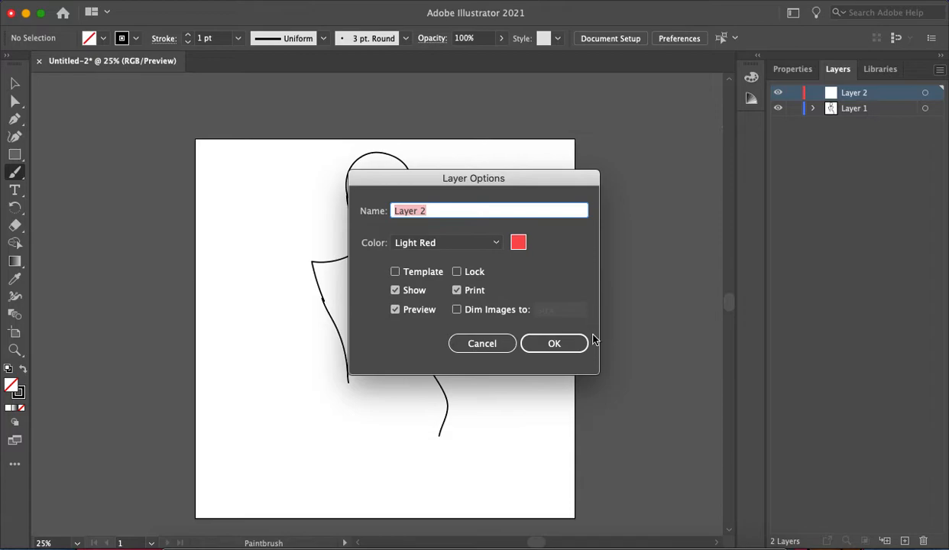
left_click(575, 341)
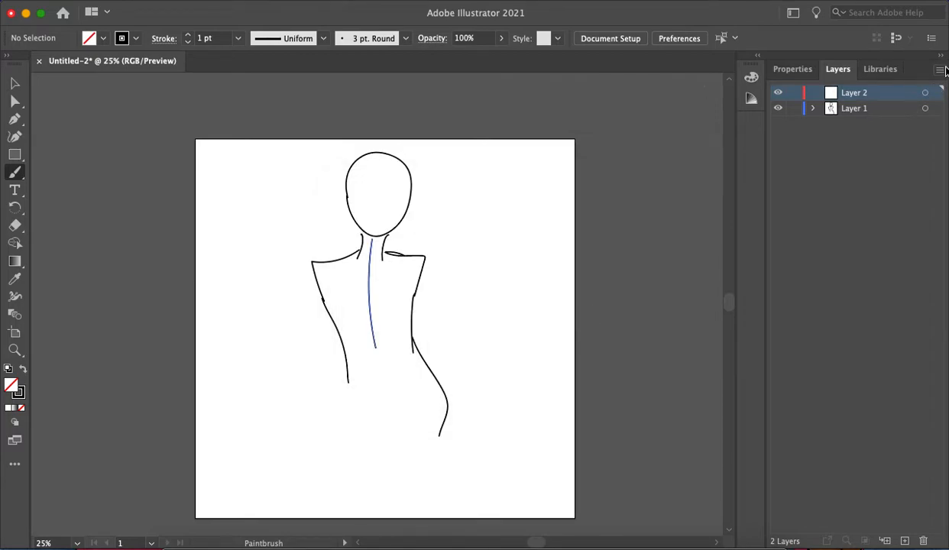
left_click(939, 70)
left_click(821, 71)
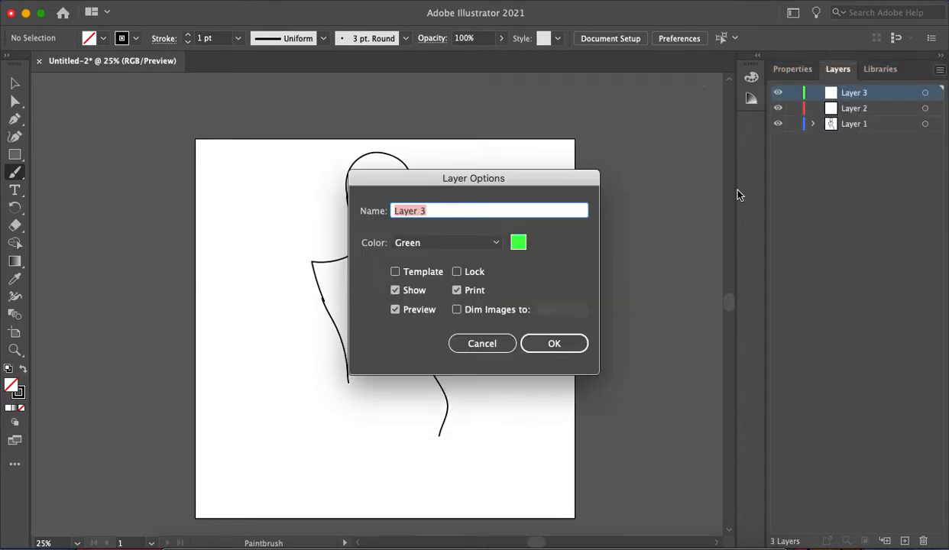
left_click(579, 345)
Step: Toggle Layer 1's visibility off and back on, and draw a curved upper-arm stroke at each shoulder on the topmost layer
left_click(777, 124)
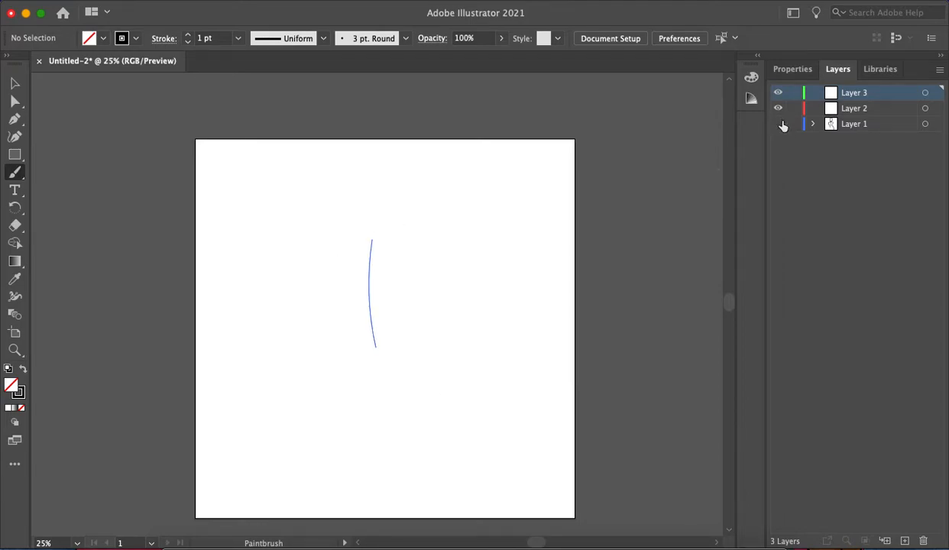
left_click(778, 124)
left_click_drag(319, 259, 290, 296)
left_click_drag(413, 254, 442, 277)
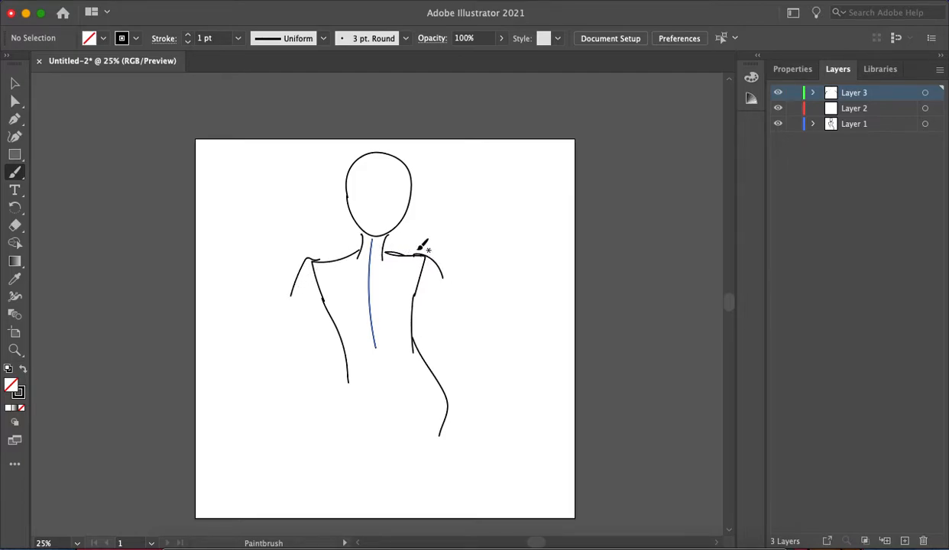
Step: Select the whole figure and scale it down towards its upper-left corner
key("a")
mouse_move(229, 136)
left_mouse_down()
mouse_move(321, 294)
mouse_move(535, 485)
left_mouse_up()
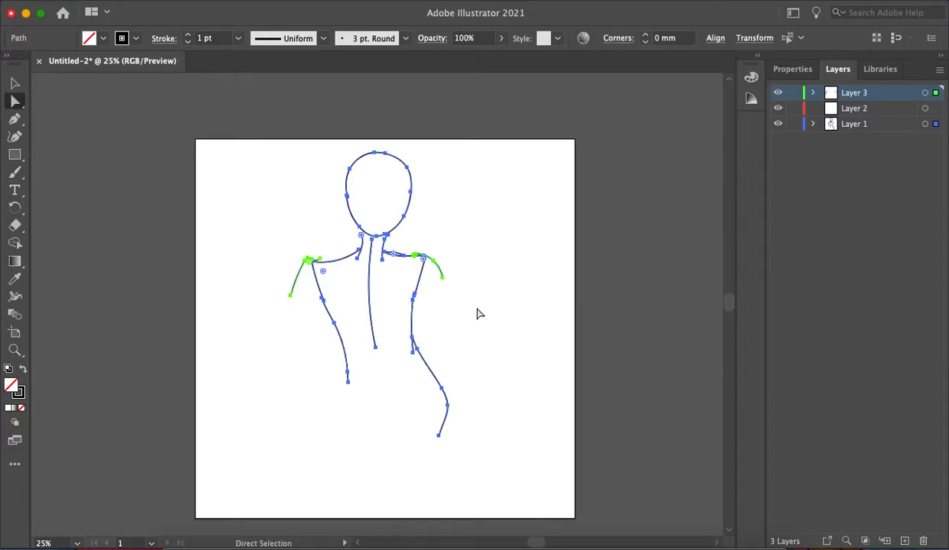
key("b")
key("v")
left_click_drag(447, 436, 415, 317)
left_click_drag(376, 340, 378, 346)
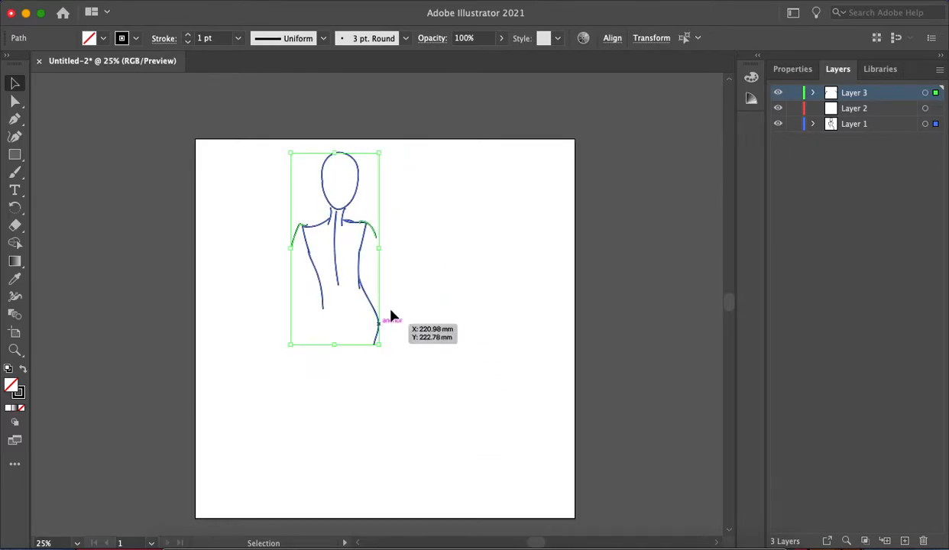
left_click(455, 254)
Step: Draw the inner and outer contours of the right thigh with the Paintbrush, running from the hip down to a rounded knee
key("b")
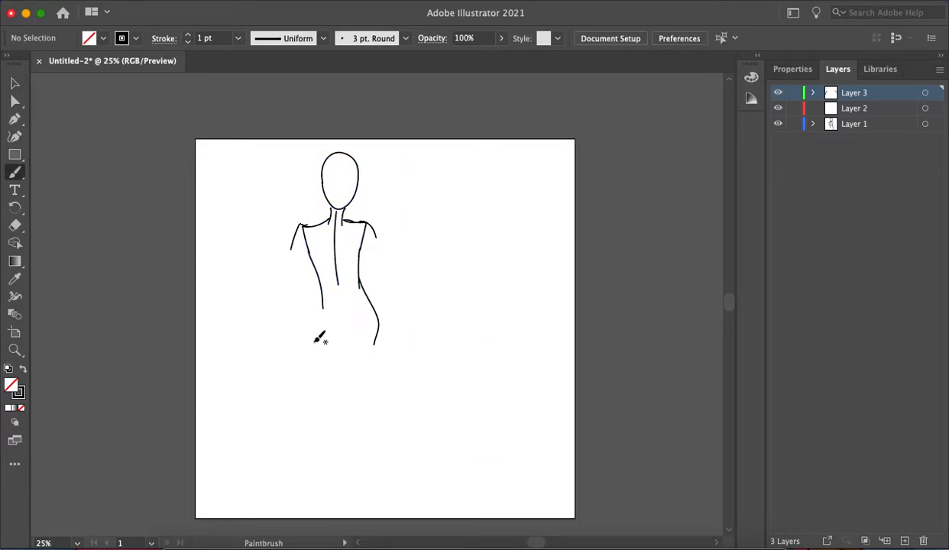
scroll(349, 313, "up", 3)
mouse_move(352, 300)
left_mouse_down()
mouse_move(390, 418)
mouse_move(425, 443)
left_mouse_up()
mouse_move(426, 423)
left_mouse_down()
mouse_move(406, 299)
mouse_move(388, 282)
left_mouse_up()
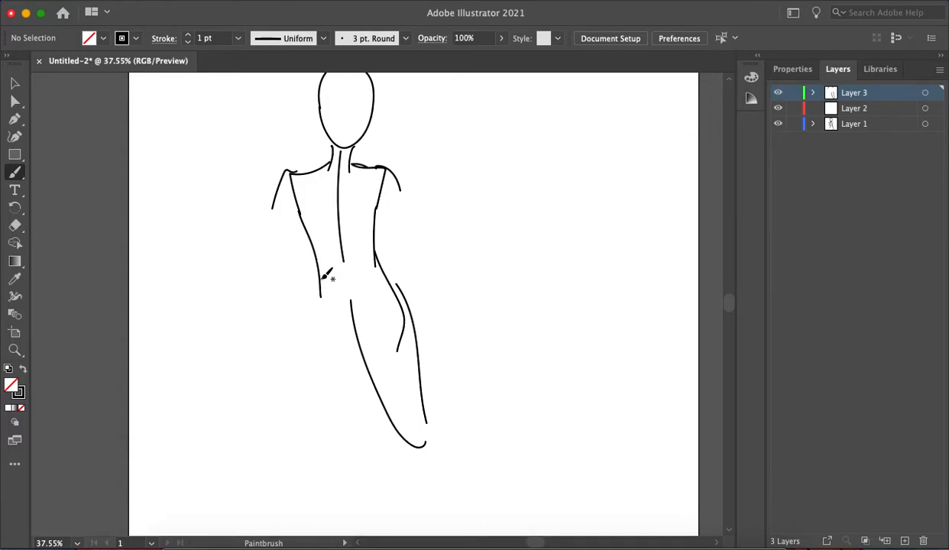
Step: Erase the lower end of the left waist line and draw a raised left thigh extending horizontally from it
key("shift+e")
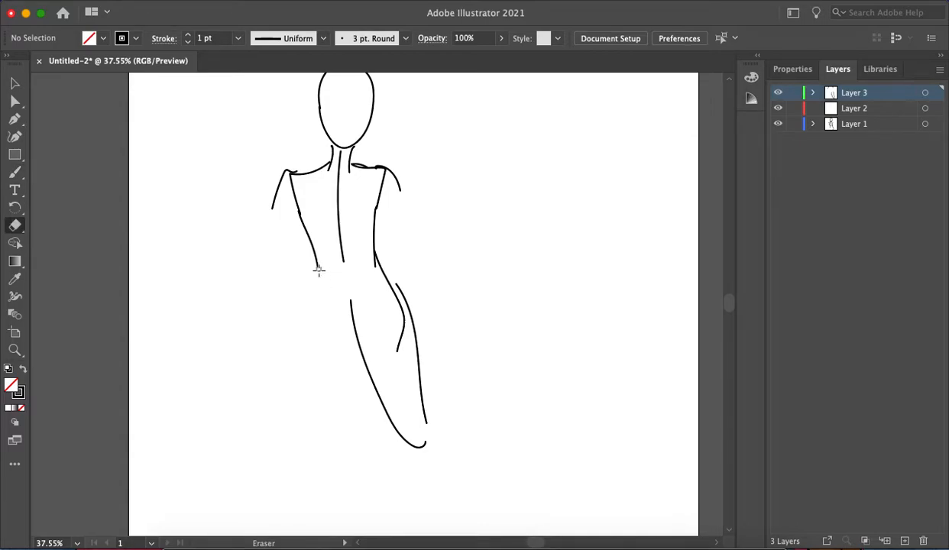
key("b")
mouse_move(291, 279)
left_mouse_down()
mouse_move(205, 287)
mouse_move(201, 303)
mouse_move(226, 331)
mouse_move(315, 338)
mouse_move(351, 323)
left_mouse_up()
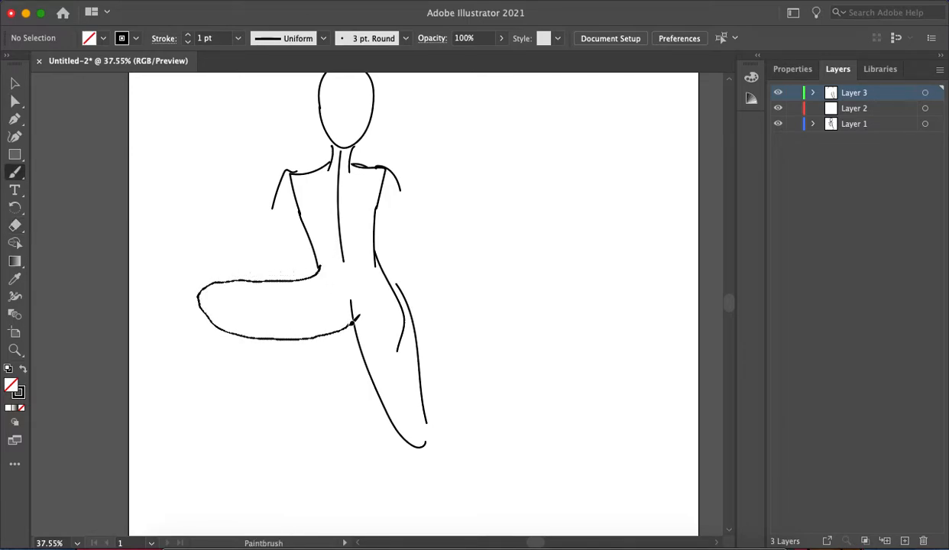
Step: Delete the right hip curve and outer thigh stroke, and redraw them as one continuous contour from the waist to the knee
key("a")
left_click_drag(434, 291, 398, 368)
key("Delete")
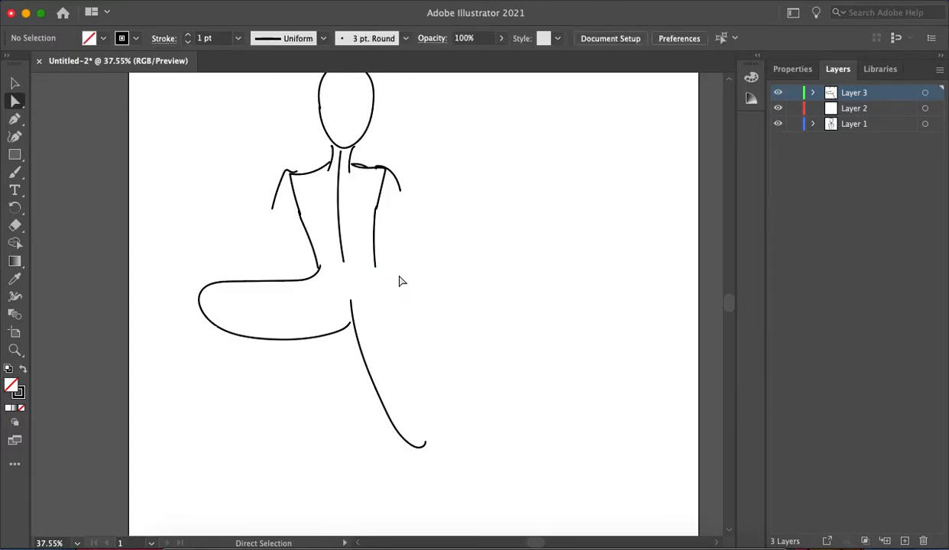
key("b")
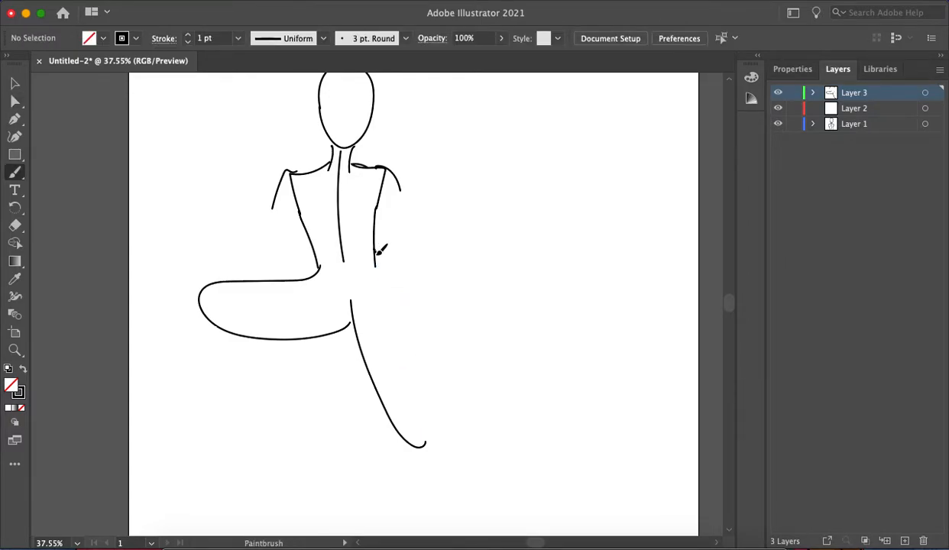
left_click_drag(414, 306, 425, 367)
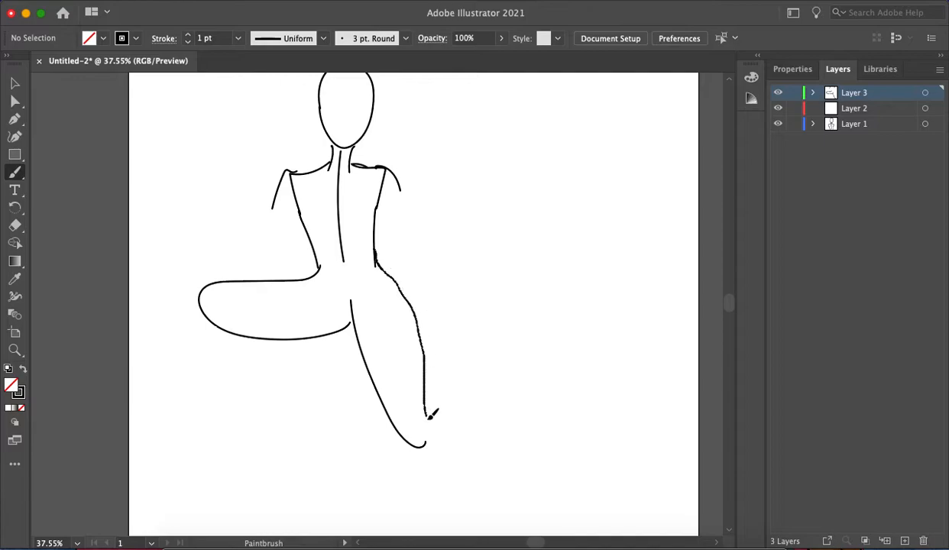
left_click_drag(429, 443, 429, 442)
Step: Select the whole figure, scale it down and place it close to the artboard's top edge
scroll(399, 339, "down", 10)
scroll(399, 338, "up", 5)
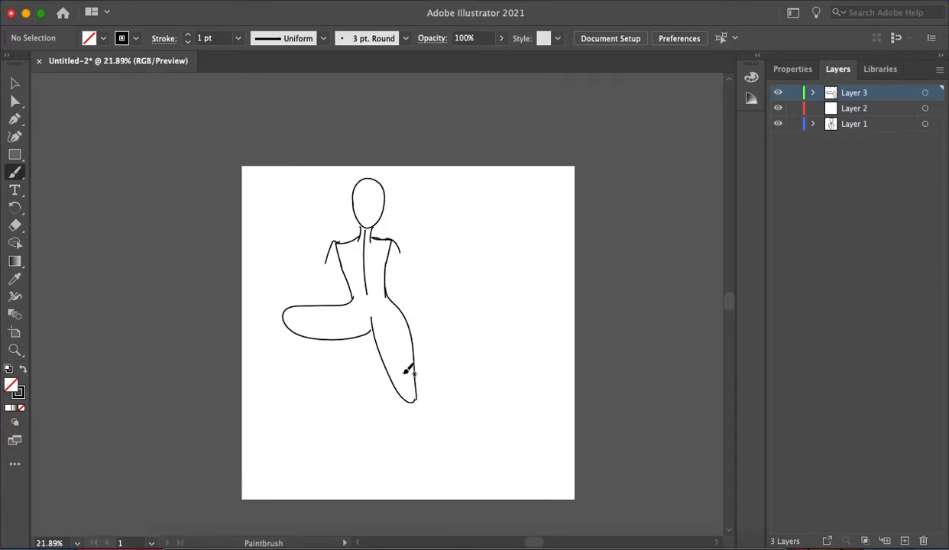
key("a")
mouse_move(243, 160)
left_mouse_down()
mouse_move(391, 417)
mouse_move(485, 441)
left_mouse_up()
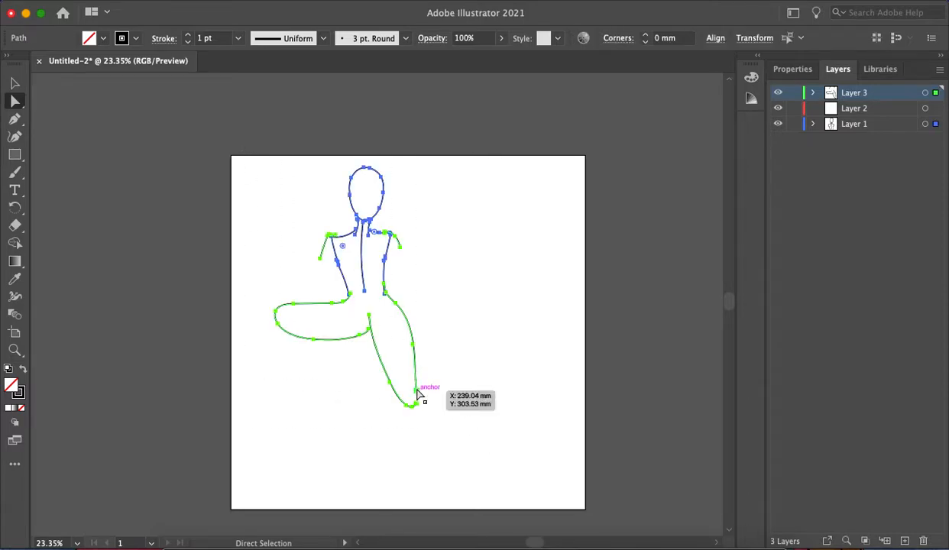
key("v")
left_click_drag(418, 393, 398, 346)
left_click(427, 314)
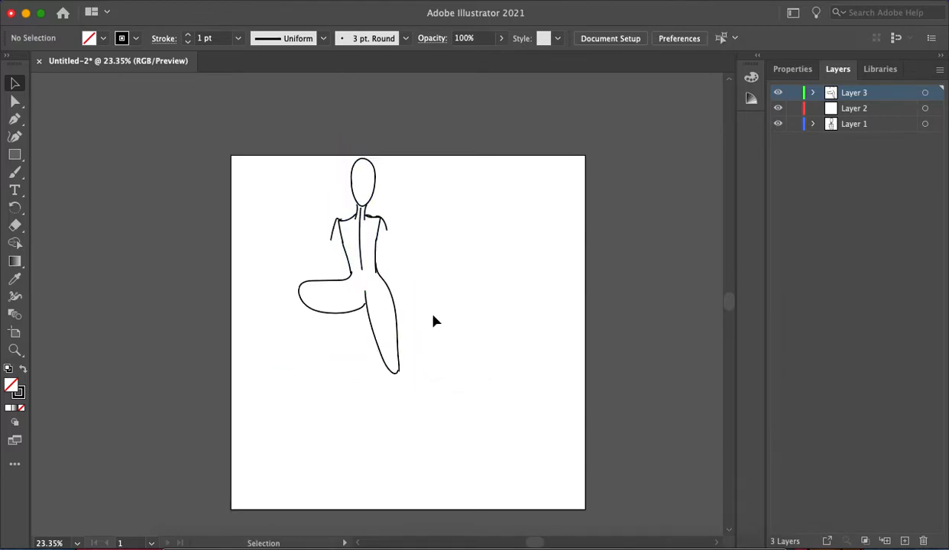
Step: Move the whole figure right towards the artboard's horizontal centre
left_click_drag(272, 123, 502, 437)
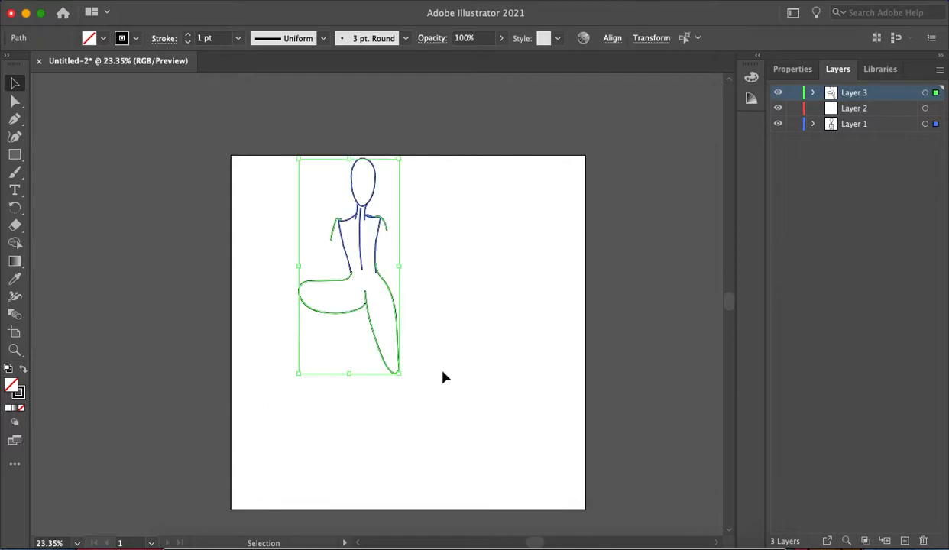
left_click_drag(398, 363, 429, 369)
left_click(477, 321)
Step: Delete the horizontal left thigh outline
scroll(428, 313, "down", 2)
scroll(409, 309, "up", 4)
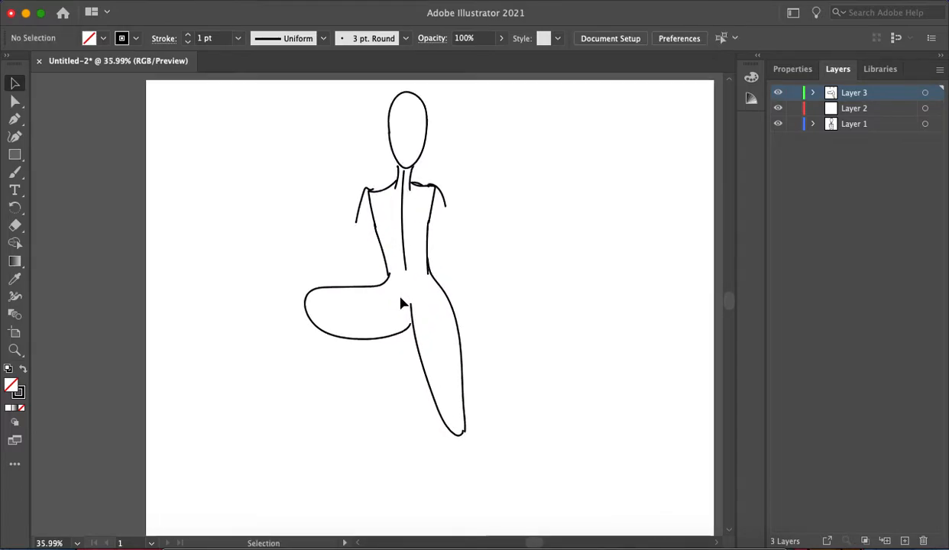
left_click(405, 326)
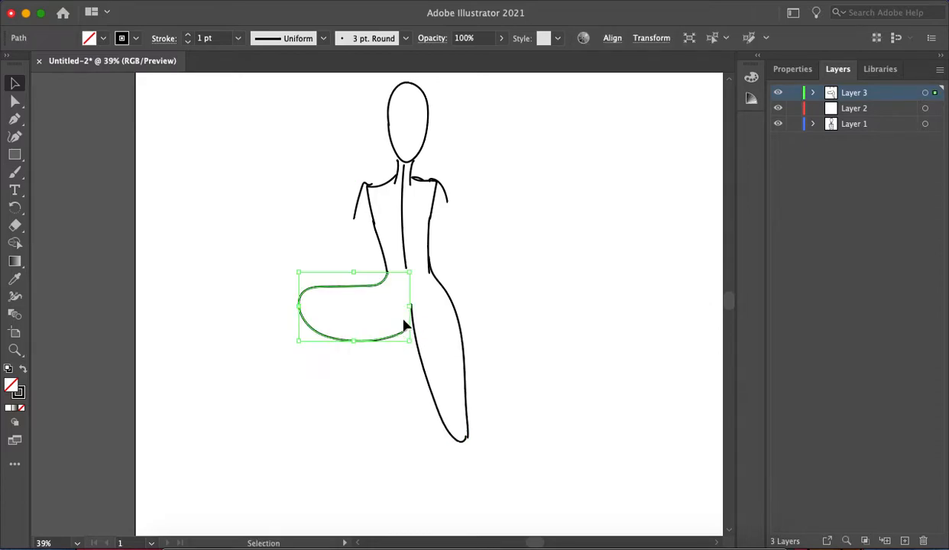
key("Delete")
Step: Draw the left thigh with the Paintbrush as a rounded outline angled down and left from the waist, undoing unsuccessful strokes
key("b")
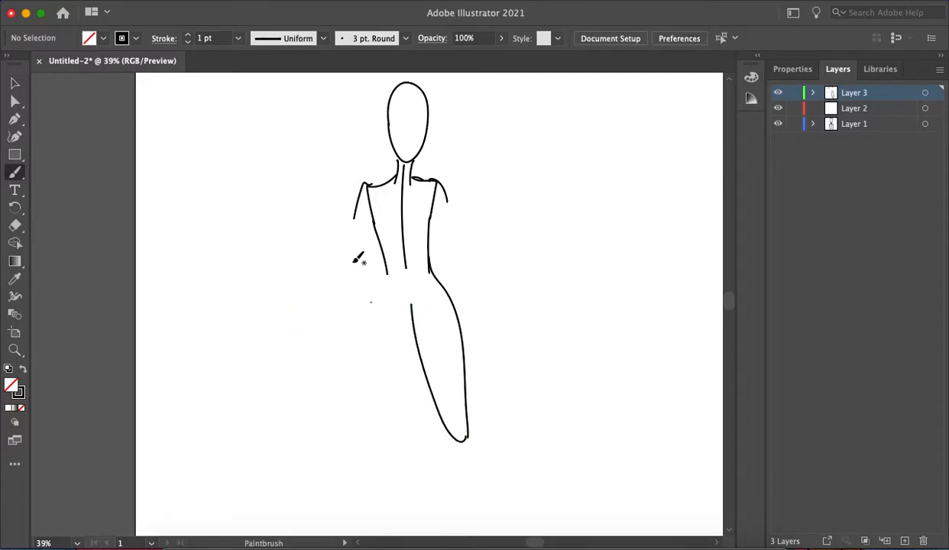
left_click_drag(387, 270, 328, 296)
key("super+z")
key("super+z")
left_click_drag(333, 309, 308, 341)
left_click_drag(403, 327, 408, 307)
key("super+z")
mouse_move(385, 268)
left_mouse_down()
mouse_move(307, 353)
mouse_move(332, 366)
mouse_move(411, 307)
left_mouse_up()
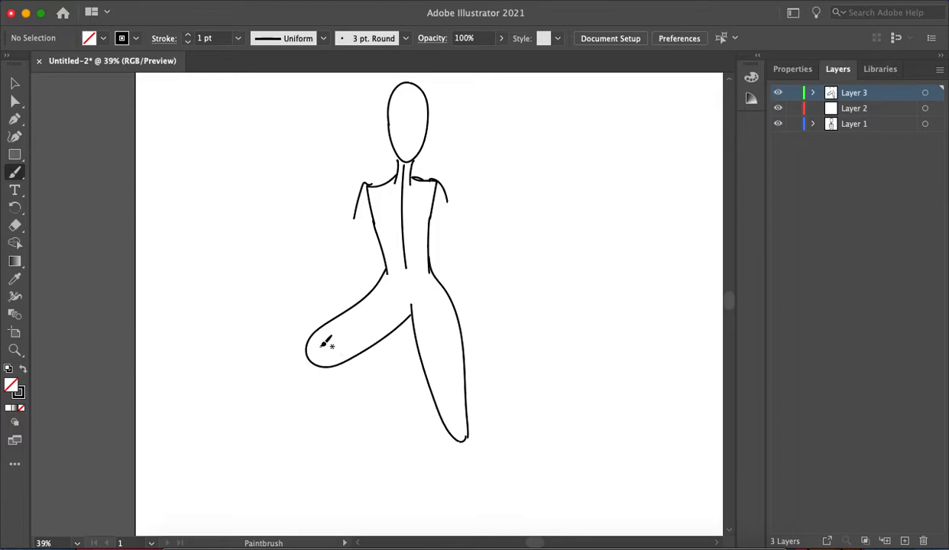
Step: Try several pairs of strokes for the lower part of the bent left leg, undoing each attempt
left_click_drag(351, 364, 395, 412)
left_click_drag(313, 366, 398, 413)
key("super+z")
key("super+z")
left_click_drag(349, 361, 382, 401)
mouse_move(309, 343)
left_mouse_down()
mouse_move(320, 372)
mouse_move(384, 404)
left_mouse_up()
key("super+z")
key("super+z")
mouse_move(309, 334)
left_mouse_down()
mouse_move(306, 355)
mouse_move(388, 399)
left_mouse_up()
left_click_drag(346, 357, 416, 399)
key("super+z")
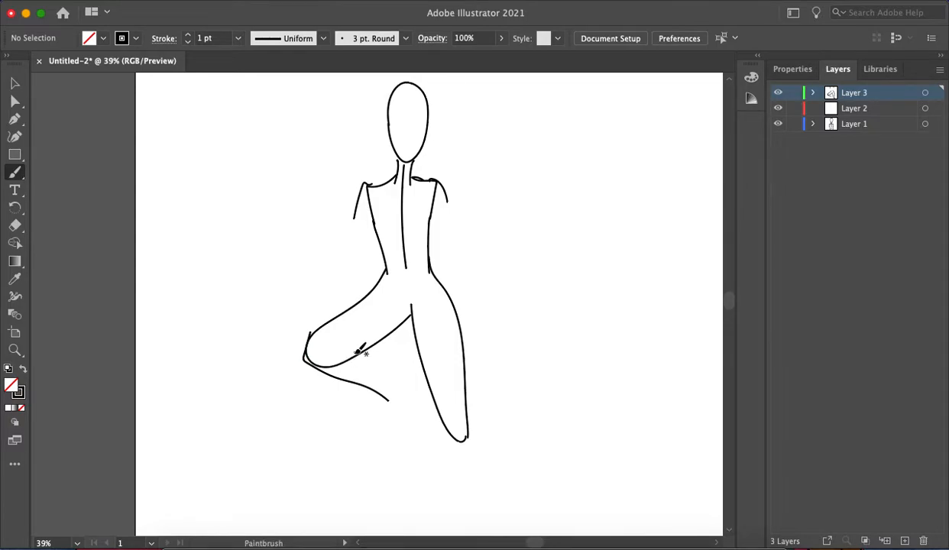
key("super+z")
Step: Try to draw the bent left leg's calf from the knee towards the right leg's knee, and undo its strokes
mouse_move(309, 333)
left_mouse_down()
mouse_move(314, 368)
mouse_move(367, 396)
left_mouse_up()
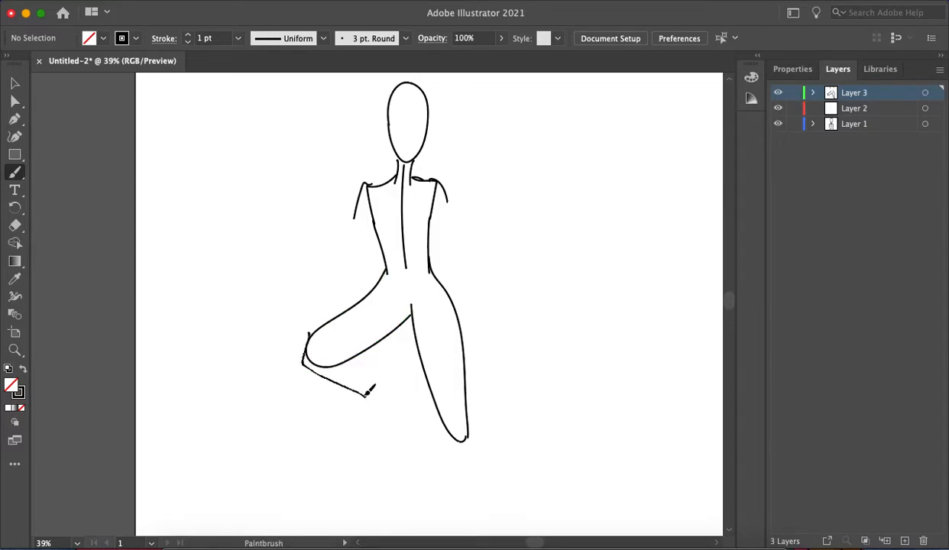
left_click_drag(350, 359, 415, 420)
left_click_drag(362, 392, 408, 426)
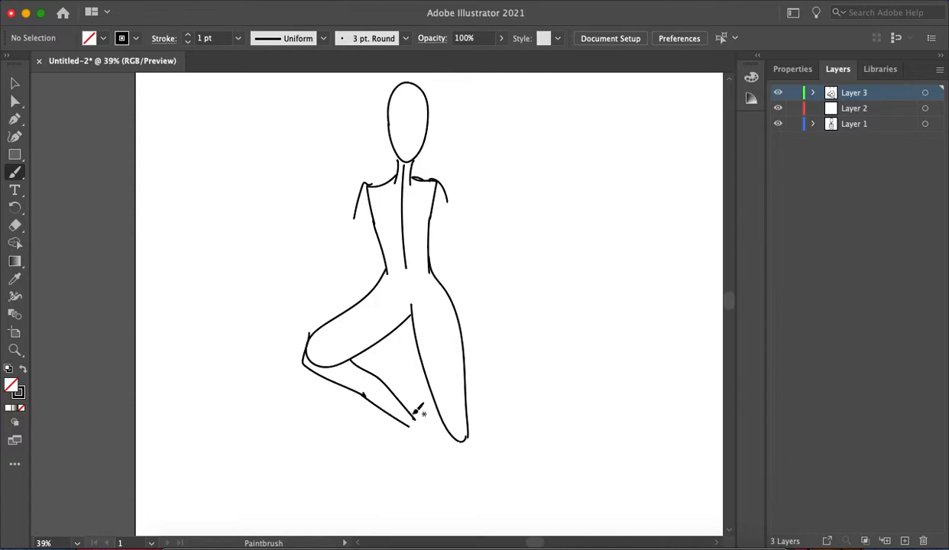
key("super+z")
key("super+z")
key("super+z")
key("super+z")
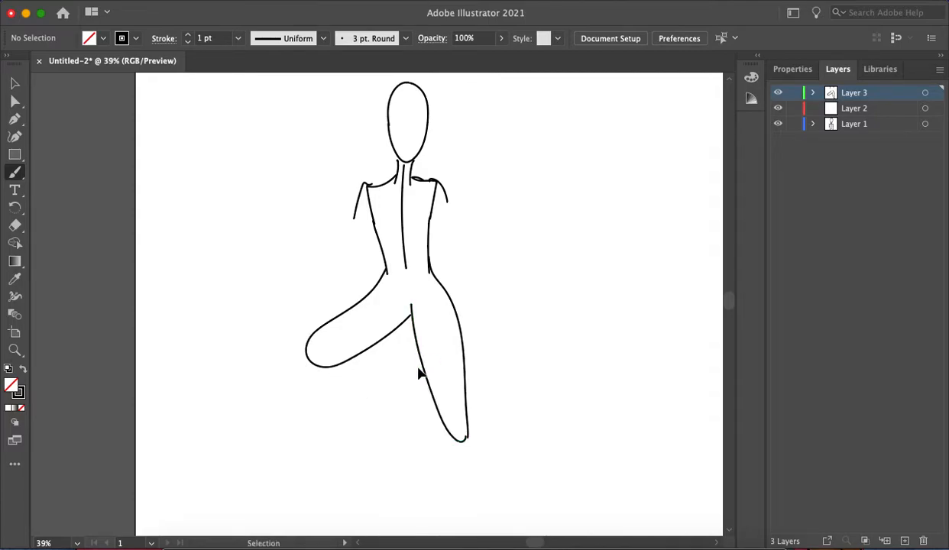
Step: Draw the right leg's knee arc, two calf contours and a rounded foot below the thigh with the Paintbrush
scroll(416, 365, "down", 3)
scroll(419, 365, "down", 2)
scroll(432, 359, "down", 3)
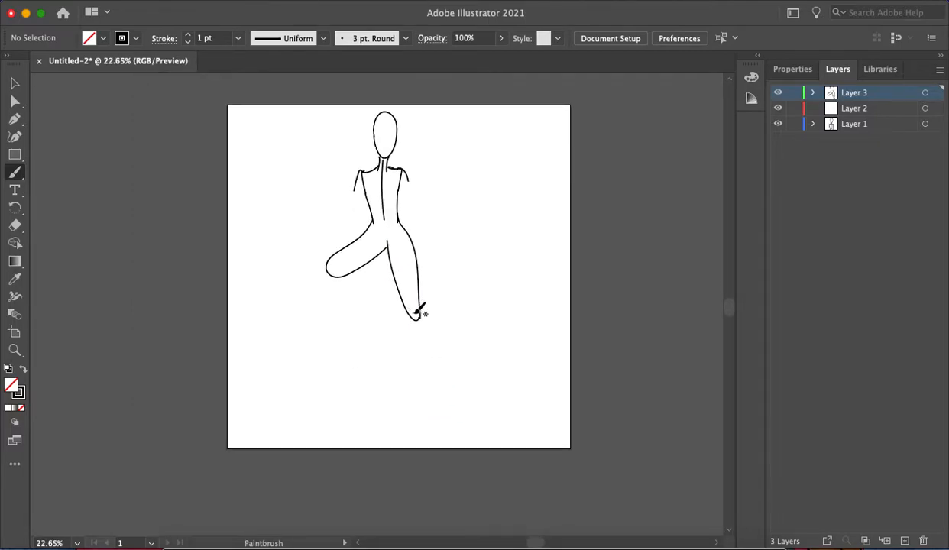
mouse_move(411, 314)
left_mouse_down()
mouse_move(411, 350)
mouse_move(435, 412)
left_mouse_up()
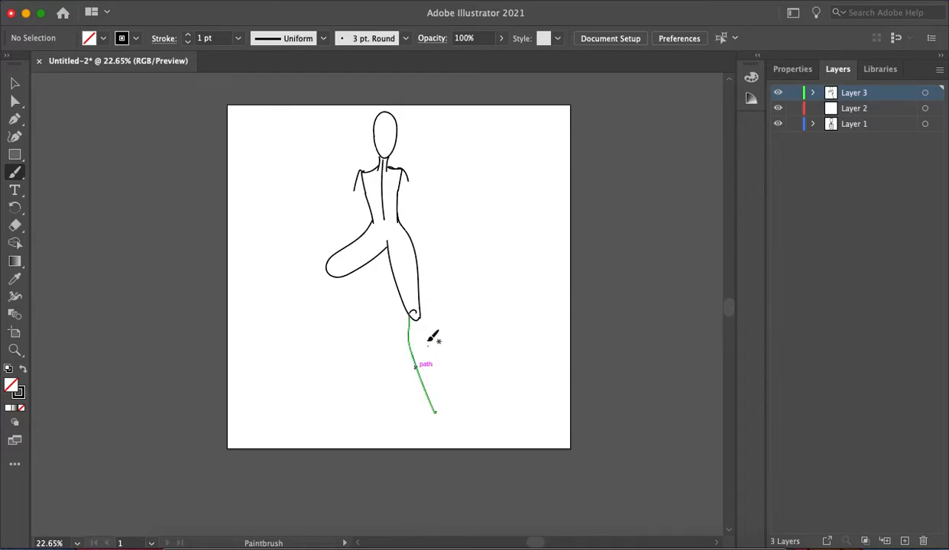
left_click_drag(422, 312, 440, 409)
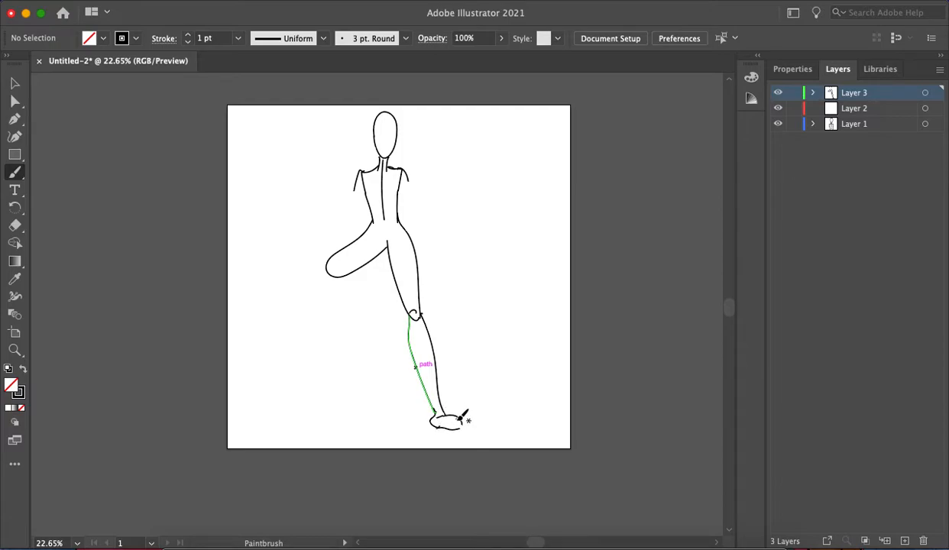
Step: Undo the right leg's foot, calf contours and knee strokes below the thigh
scroll(451, 366, "down", 2)
scroll(441, 319, "up", 3)
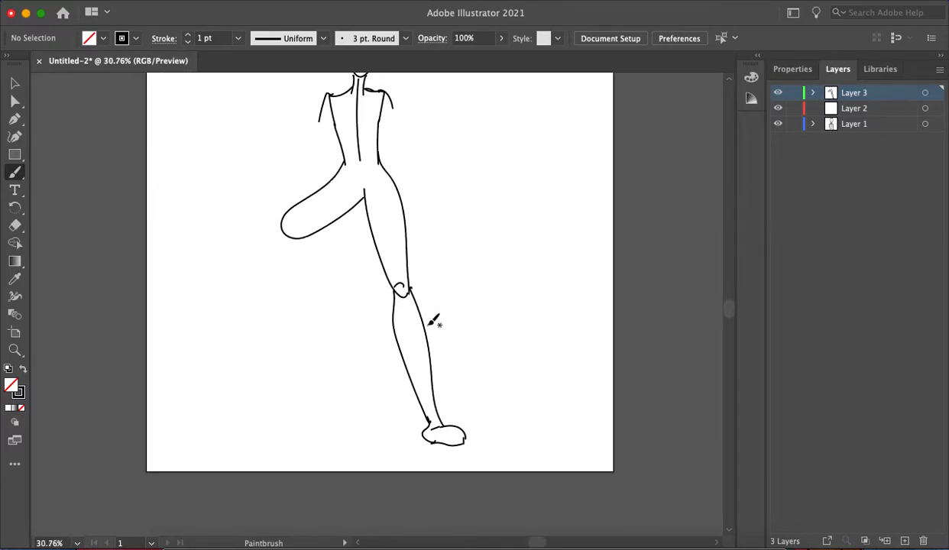
scroll(428, 325, "down", 3)
key("super+z")
key("super+z")
key("super+z")
key("super+z")
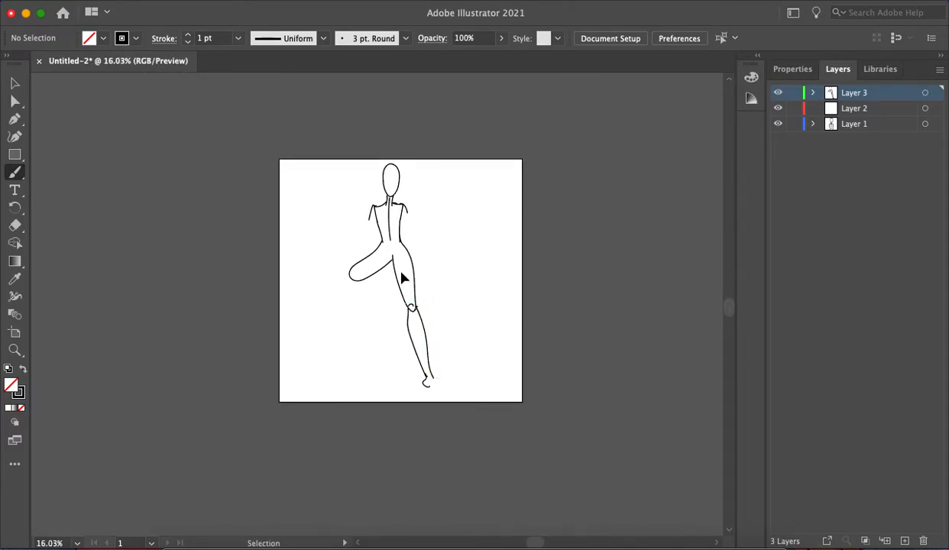
key("super+z")
key("super+z")
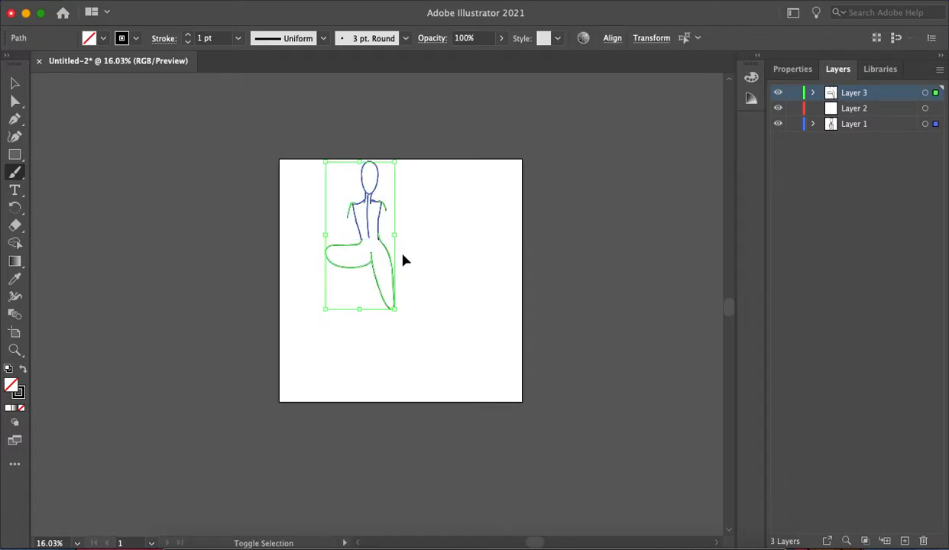
key("super+z")
key("super+z")
key("super+shift+z")
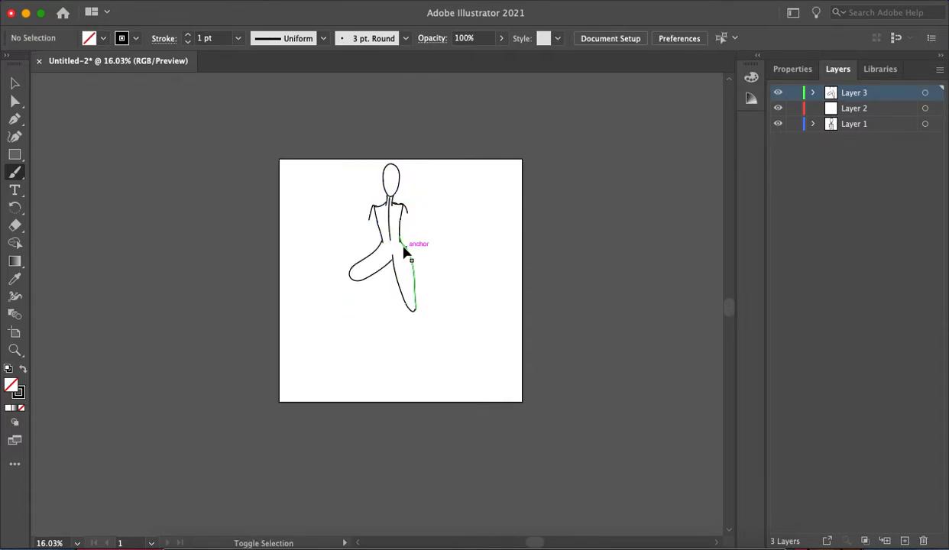
Step: Delete the entire figure sketch from the artboard and reactivate the Paintbrush
scroll(413, 254, "down", 3)
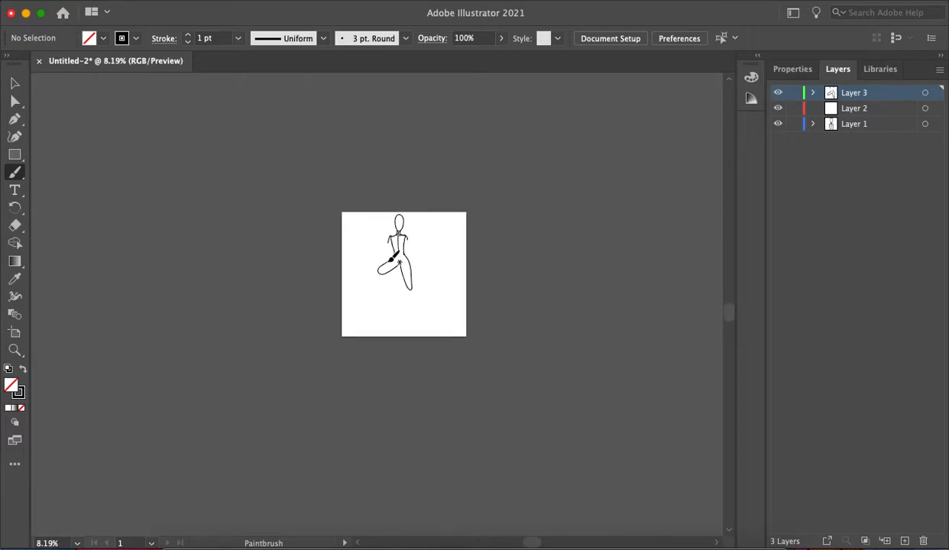
scroll(389, 252, "up", 5)
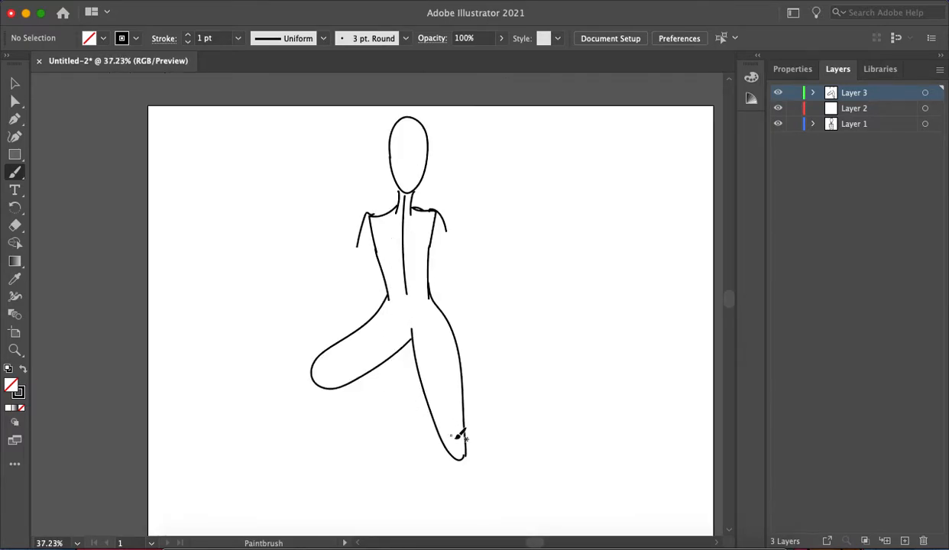
scroll(454, 428, "down", 2)
scroll(423, 382, "down", 1)
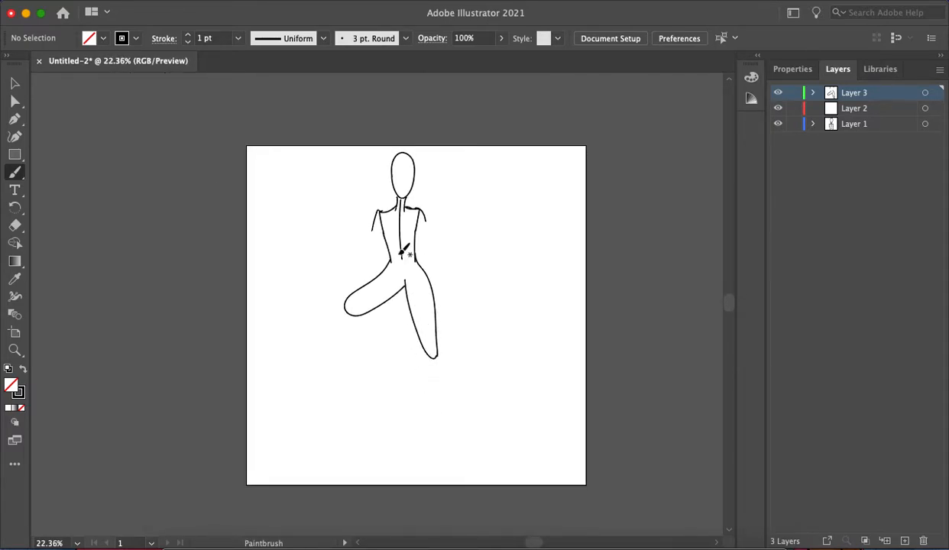
scroll(398, 243, "up", 4)
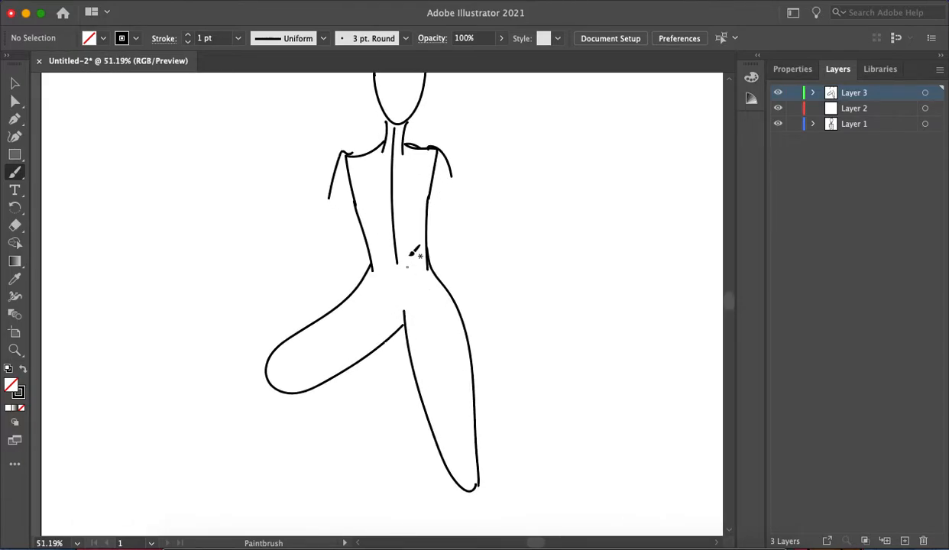
scroll(401, 246, "down", 1)
scroll(404, 227, "down", 2)
key("a")
left_click_drag(284, 98, 538, 450)
key("Delete")
key("b")
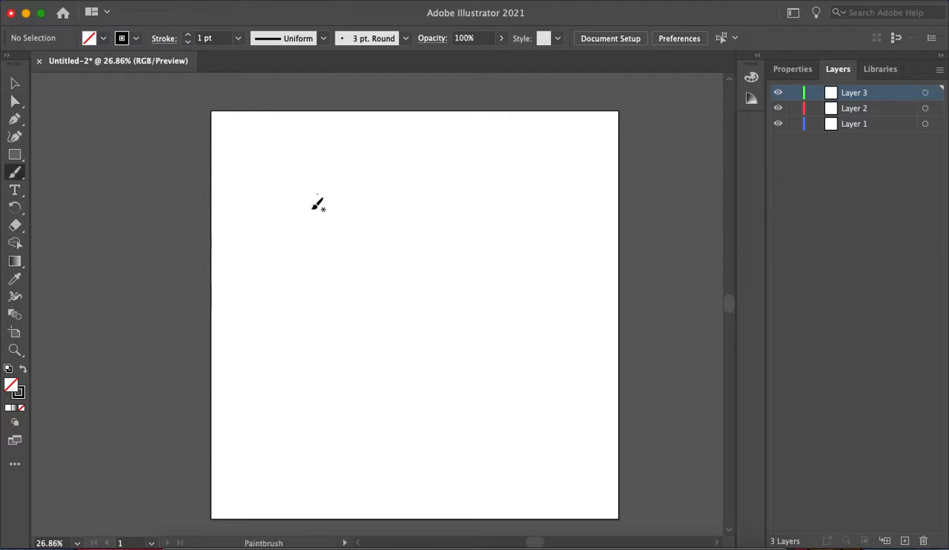
Step: Draw a large three-quarter-view head outline with a narrow chin using the Paintbrush, and add two slanted eyes with irises
mouse_move(314, 222)
left_mouse_down()
mouse_move(346, 332)
mouse_move(388, 405)
mouse_move(479, 365)
mouse_move(507, 237)
left_mouse_up()
mouse_move(312, 227)
left_mouse_down()
mouse_move(328, 158)
mouse_move(390, 111)
mouse_move(478, 119)
mouse_move(524, 174)
mouse_move(521, 224)
mouse_move(504, 254)
left_mouse_up()
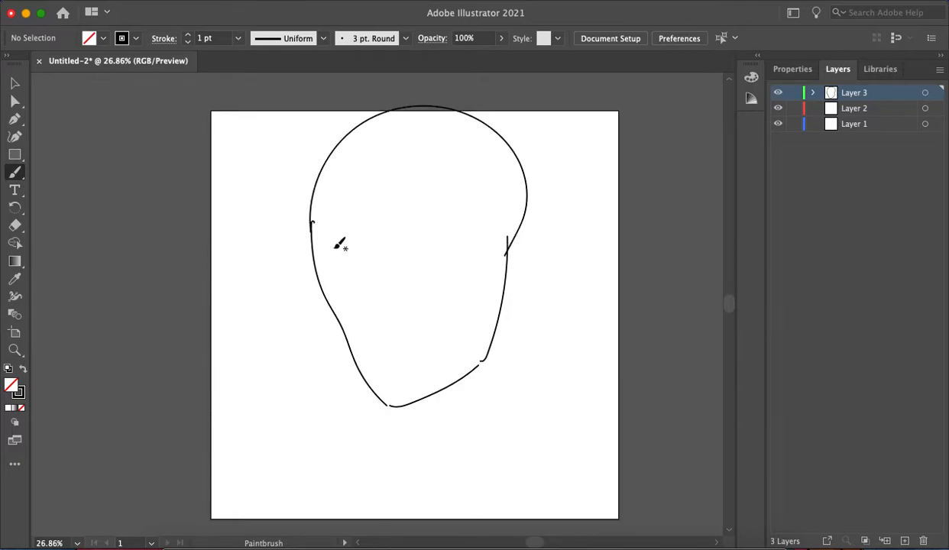
mouse_move(351, 287)
left_mouse_down()
mouse_move(356, 300)
mouse_move(348, 289)
mouse_move(446, 271)
left_mouse_up()
left_click(371, 278)
mouse_move(387, 298)
left_mouse_down()
mouse_move(432, 280)
mouse_move(410, 275)
left_mouse_up()
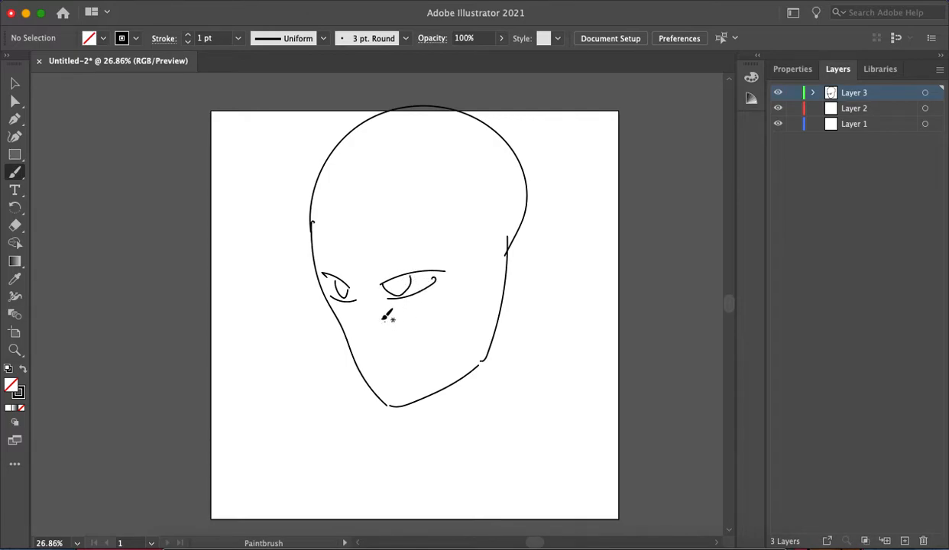
Step: Draw the nose below the eyes with a curved bridge, rounded tip and two nostril wings
scroll(384, 323, "up", 5)
mouse_move(336, 286)
left_mouse_down()
mouse_move(324, 334)
mouse_move(330, 367)
mouse_move(394, 358)
left_mouse_up()
left_click_drag(343, 329, 371, 327)
mouse_move(394, 358)
left_mouse_down()
mouse_move(435, 342)
mouse_move(405, 311)
left_mouse_up()
Step: Try to thicken both upper eyelids with overlapping strokes, and undo them
scroll(379, 280, "down", 3)
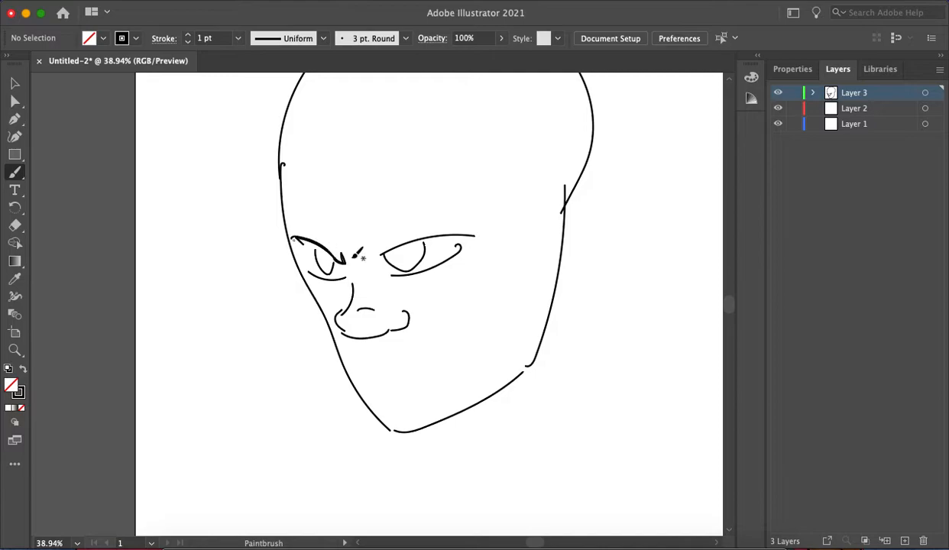
scroll(381, 259, "up", 4)
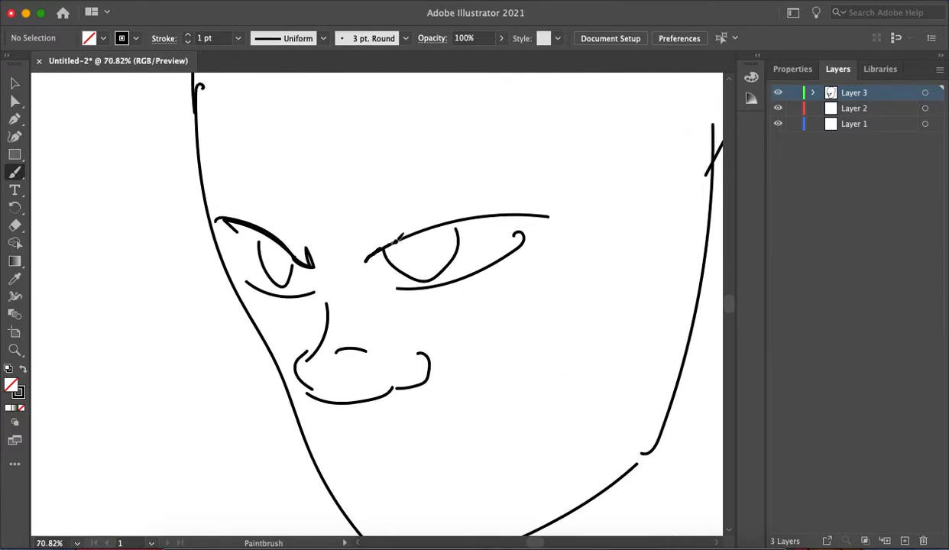
mouse_move(451, 218)
left_mouse_down()
mouse_move(504, 208)
mouse_move(557, 214)
left_mouse_up()
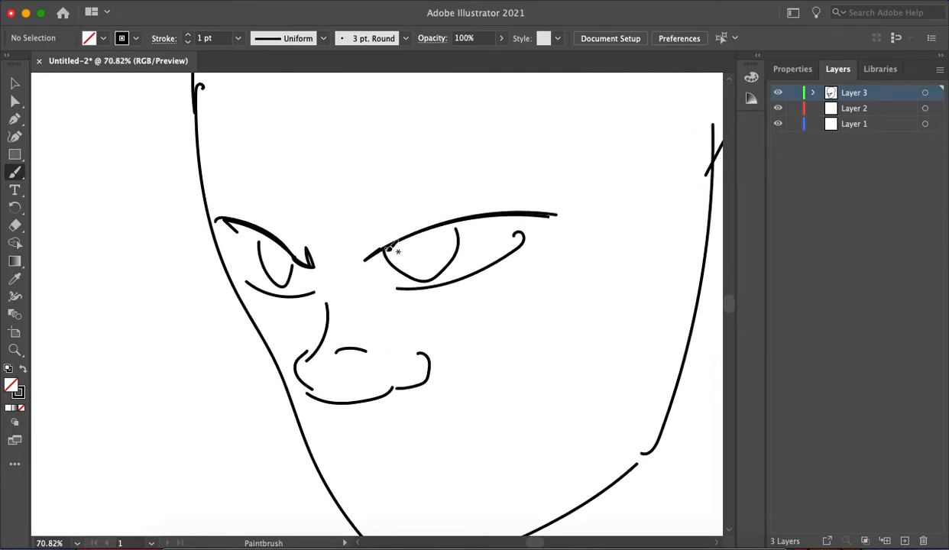
scroll(386, 260, "down", 4)
scroll(388, 283, "up", 2)
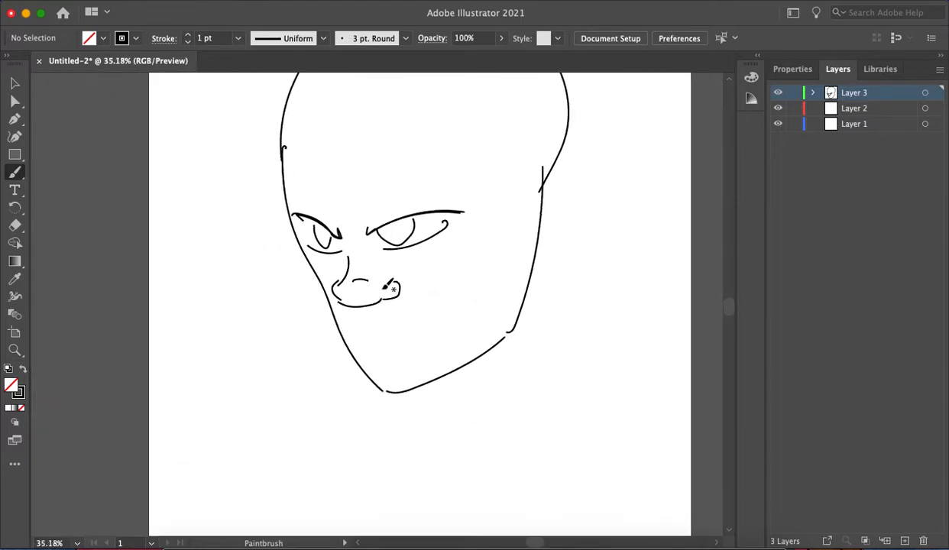
key("super+z")
key("super+z")
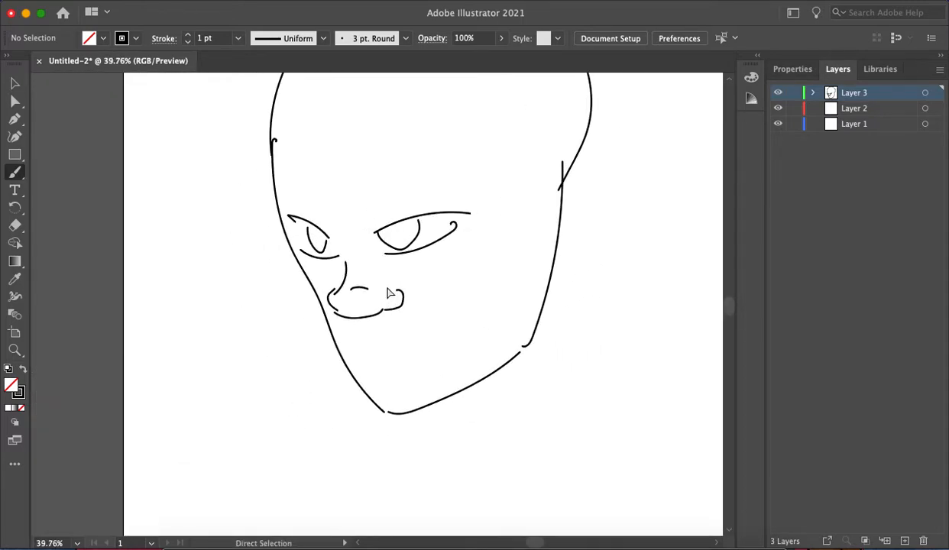
Step: Draw short angled strokes at the inner corners of both eyes, extending the upper eyelids to points
scroll(332, 226, "up", 3)
mouse_move(347, 245)
left_mouse_down()
mouse_move(365, 256)
mouse_move(350, 222)
left_mouse_up()
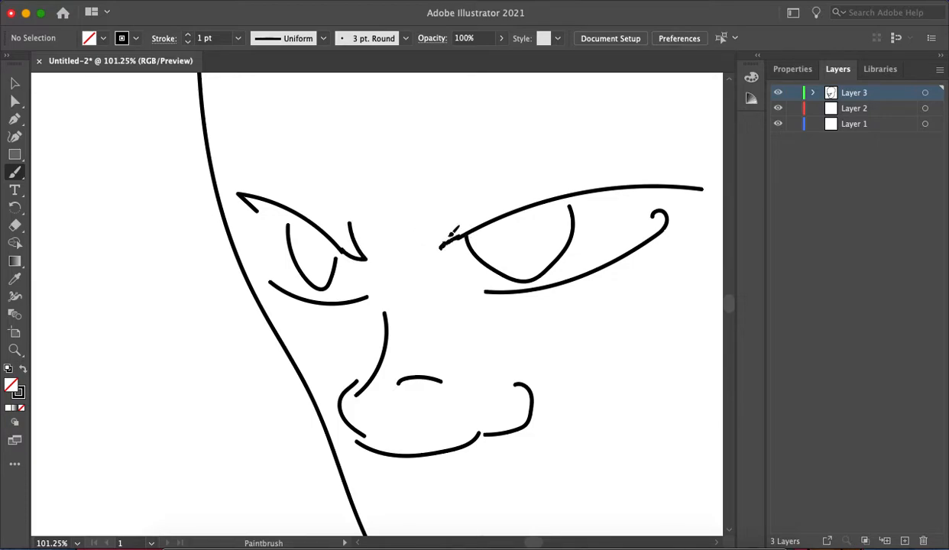
scroll(449, 238, "down", 3)
Step: Try to draw a closed mouth with upper and lower lips between the nose and chin, and undo its strokes
scroll(412, 277, "down", 5)
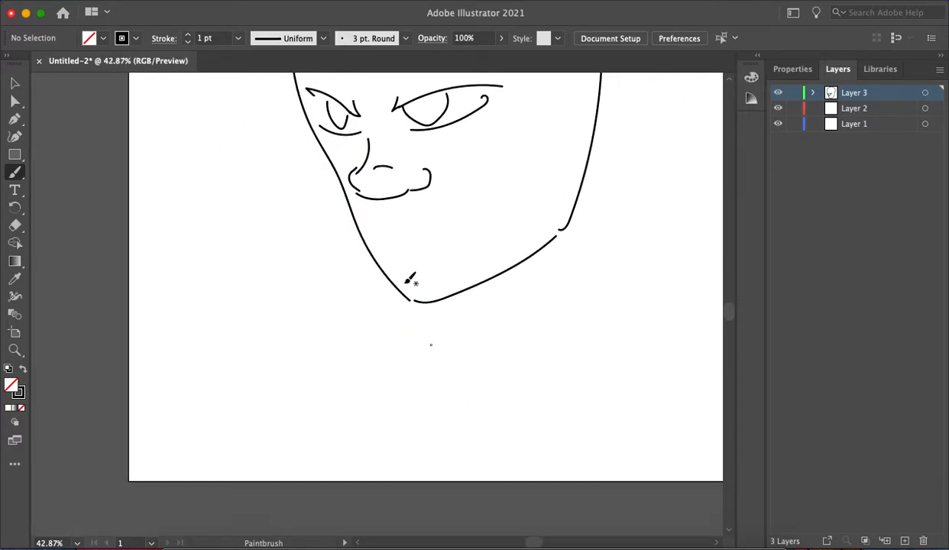
scroll(385, 244, "up", 2)
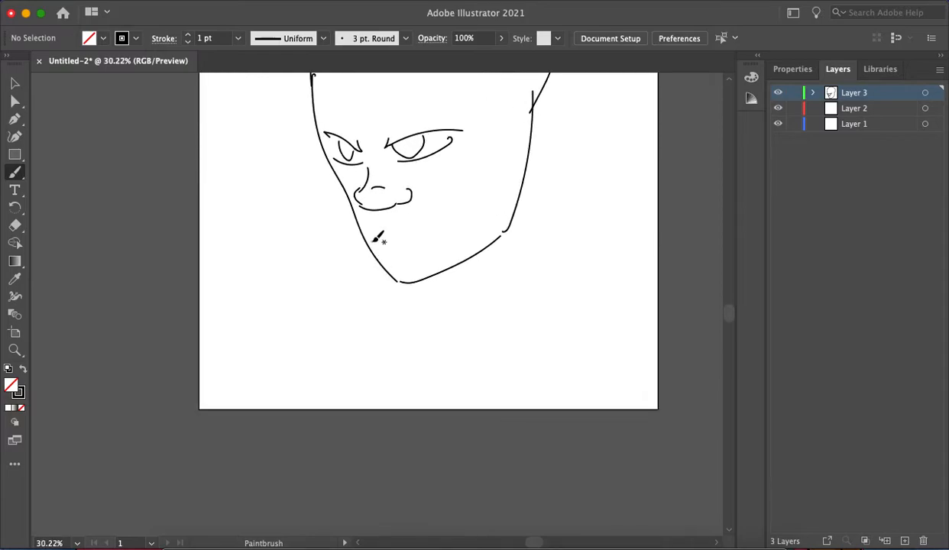
left_click_drag(380, 239, 449, 242)
mouse_move(382, 262)
left_mouse_down()
mouse_move(406, 264)
mouse_move(456, 237)
left_mouse_up()
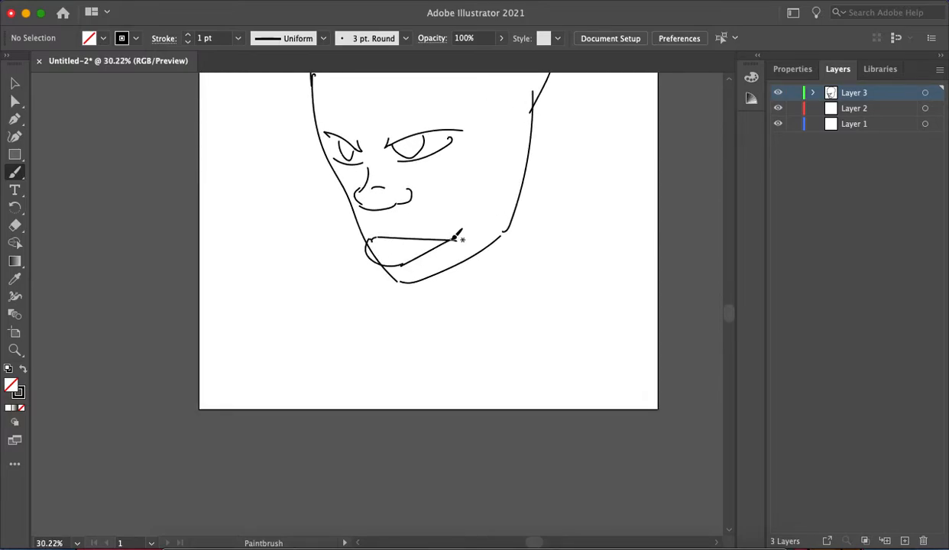
scroll(387, 211, "down", 3)
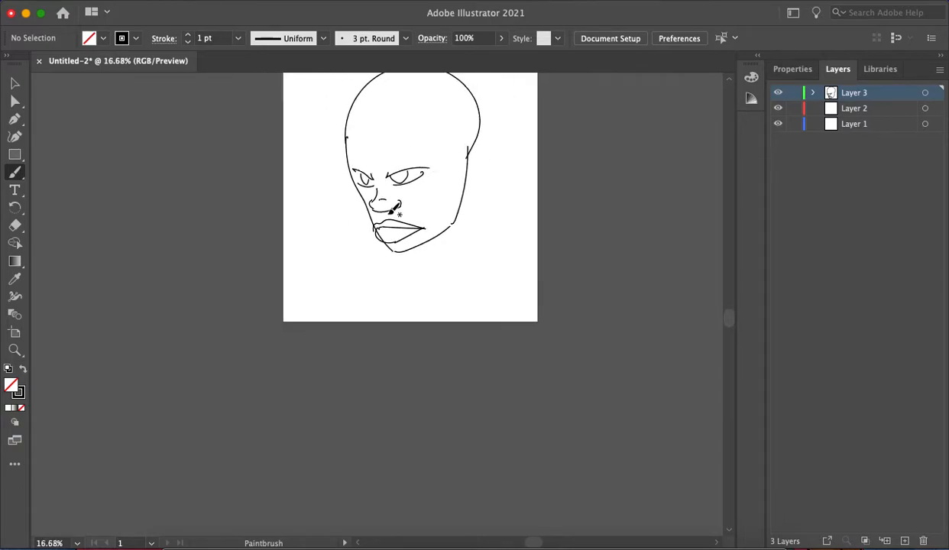
scroll(386, 211, "up", 2)
key("super+z")
key("super+z")
scroll(407, 237, "up", 3)
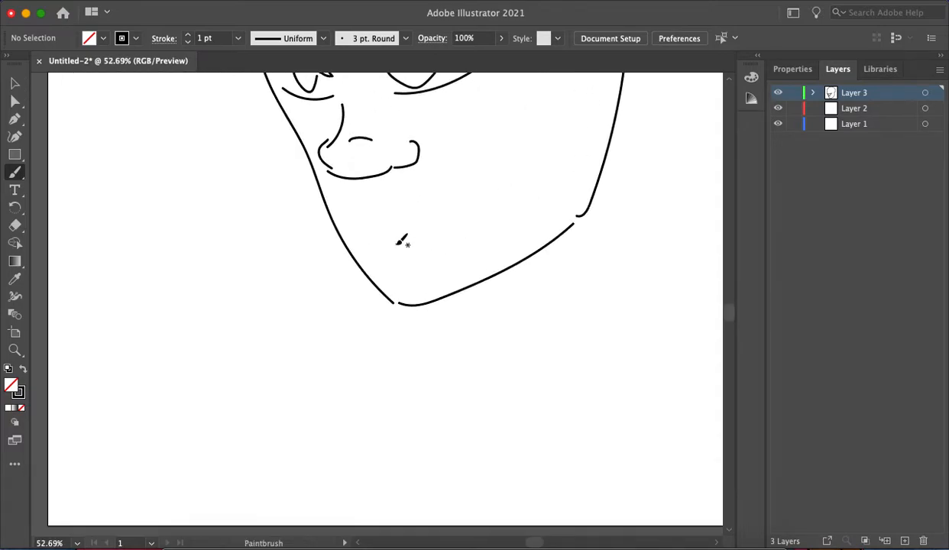
Step: Draw a curved eyebrow above each eye, slanting down towards the nose
scroll(402, 239, "down", 4)
scroll(371, 242, "up", 3)
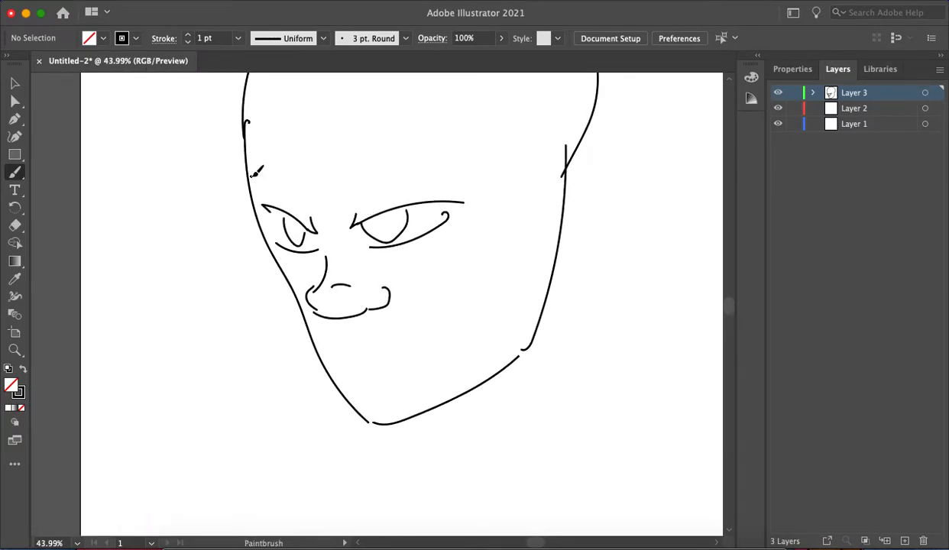
key("super+z")
left_click_drag(313, 202, 250, 174)
mouse_move(337, 204)
left_mouse_down()
mouse_move(396, 166)
mouse_move(462, 155)
left_mouse_up()
scroll(397, 199, "down", 5)
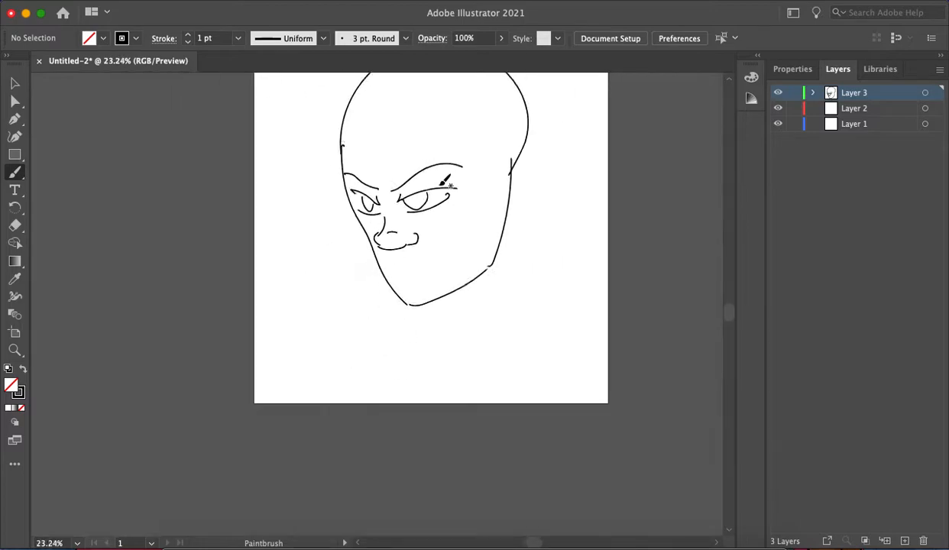
Step: Draw a smirking mouth below the nose with an upper lip, parting line and lower lip rising towards the cheek
scroll(364, 214, "up", 8)
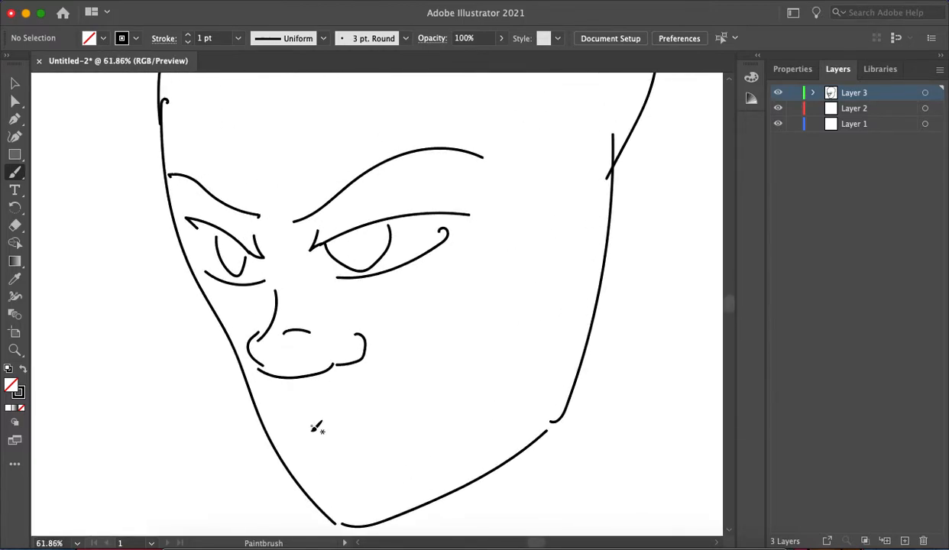
scroll(317, 426, "down", 4)
scroll(291, 352, "up", 1)
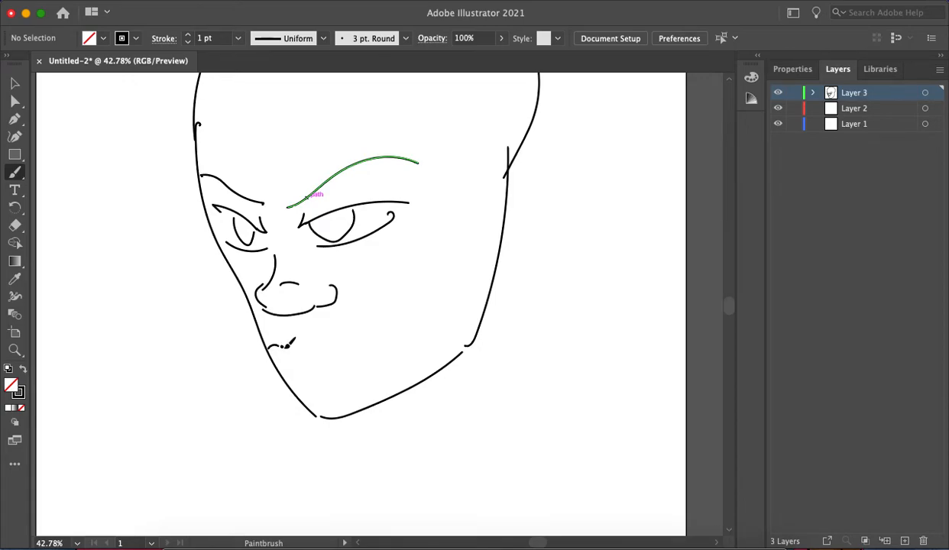
mouse_move(304, 336)
left_mouse_down()
mouse_move(386, 324)
mouse_move(419, 307)
mouse_move(379, 346)
mouse_move(279, 355)
left_mouse_up()
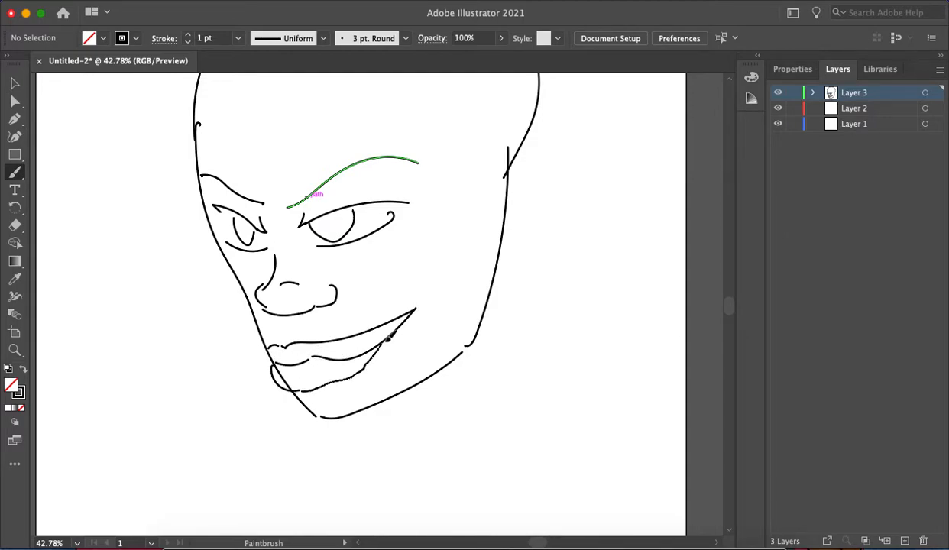
scroll(406, 281, "down", 5)
scroll(405, 273, "up", 3)
scroll(392, 269, "down", 3)
scroll(381, 275, "up", 3)
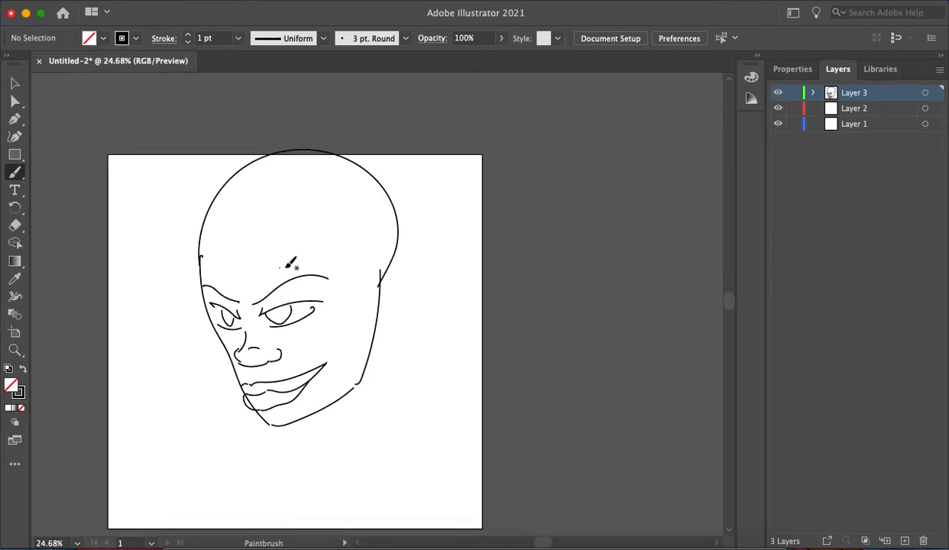
Step: Select the whole head drawing and move it down so that it fits inside the artboard
scroll(384, 229, "down", 3)
key("a")
left_click_drag(207, 160, 415, 378)
left_click_drag(370, 325, 368, 352)
left_click(381, 327)
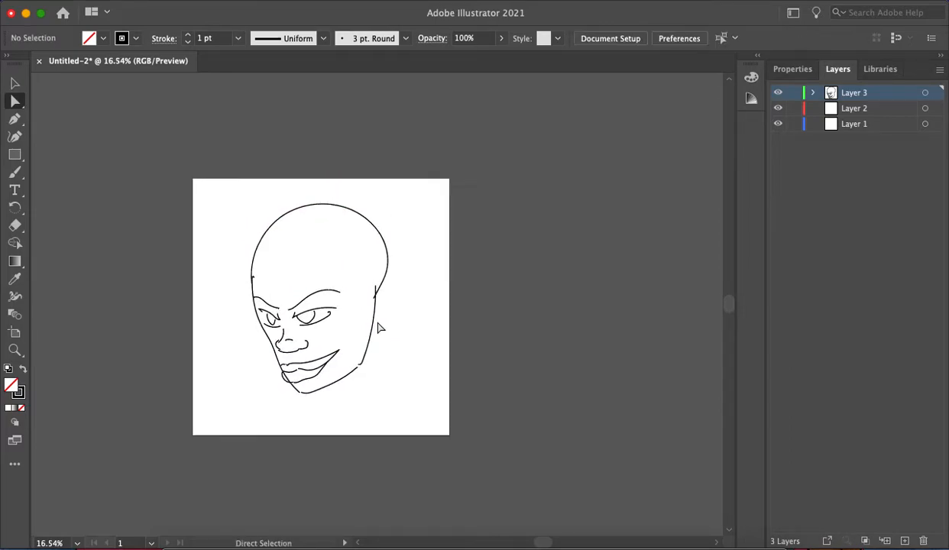
Step: Erase the face outline crossing the lips, and redraw the front ends of both lips to join the face contour
scroll(381, 327, "up", 5)
scroll(362, 332, "down", 4)
scroll(362, 333, "left", 3)
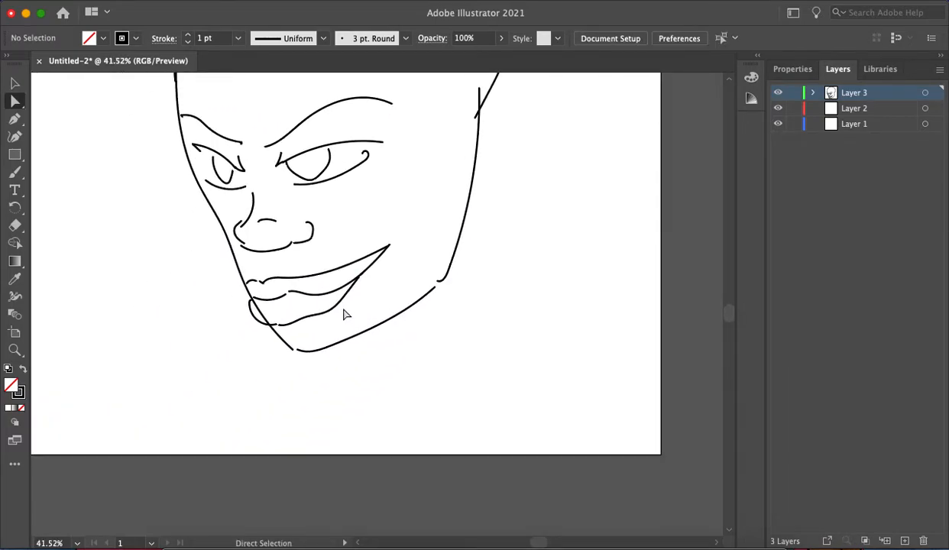
scroll(342, 319, "up", 5)
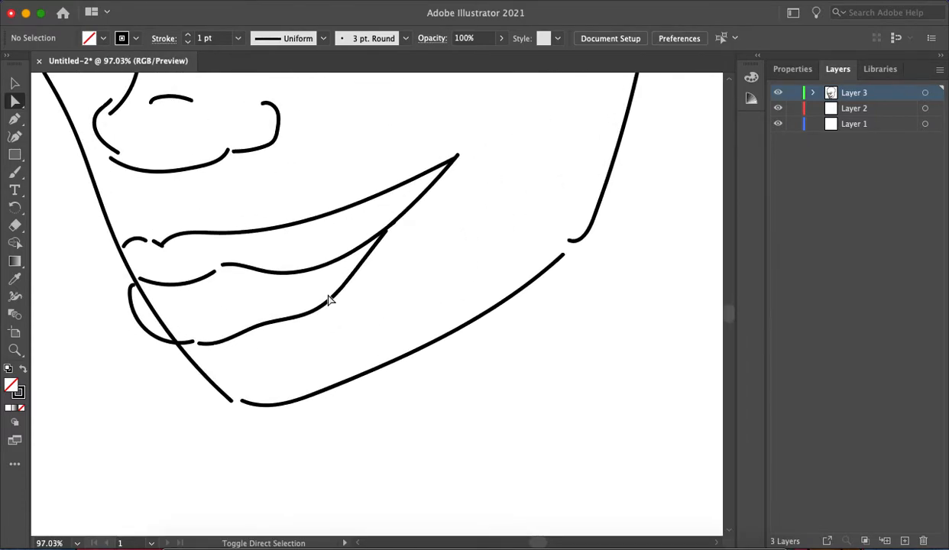
key("shift+e")
mouse_move(140, 279)
left_mouse_down()
mouse_move(141, 304)
mouse_move(150, 301)
mouse_move(139, 289)
mouse_move(169, 330)
left_mouse_up()
mouse_move(136, 250)
left_mouse_down()
mouse_move(156, 260)
mouse_move(150, 248)
mouse_move(121, 246)
mouse_move(145, 241)
mouse_move(124, 264)
mouse_move(162, 272)
left_mouse_up()
key("b")
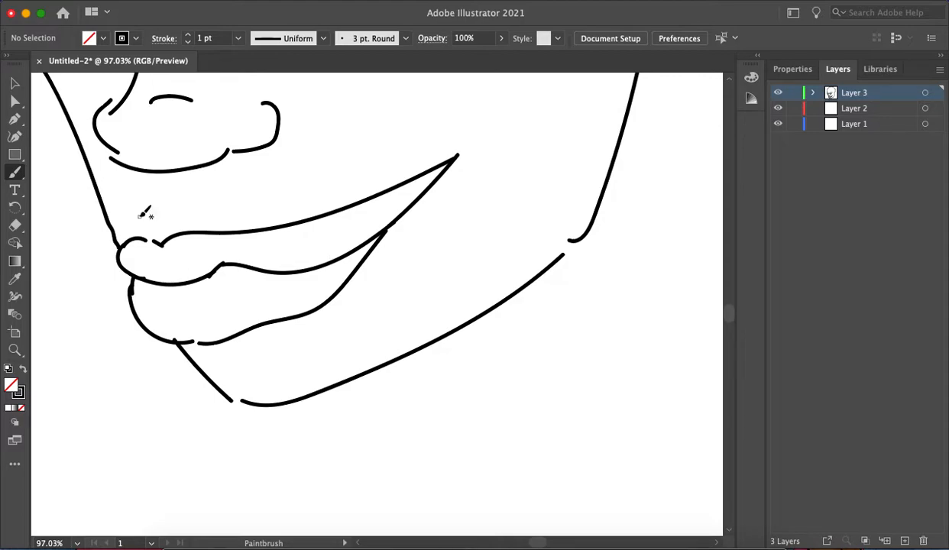
Step: Erase the dip in the upper lip's top edge and redraw it as a connected V-shaped notch
key("shift+e")
left_click_drag(183, 230, 144, 238)
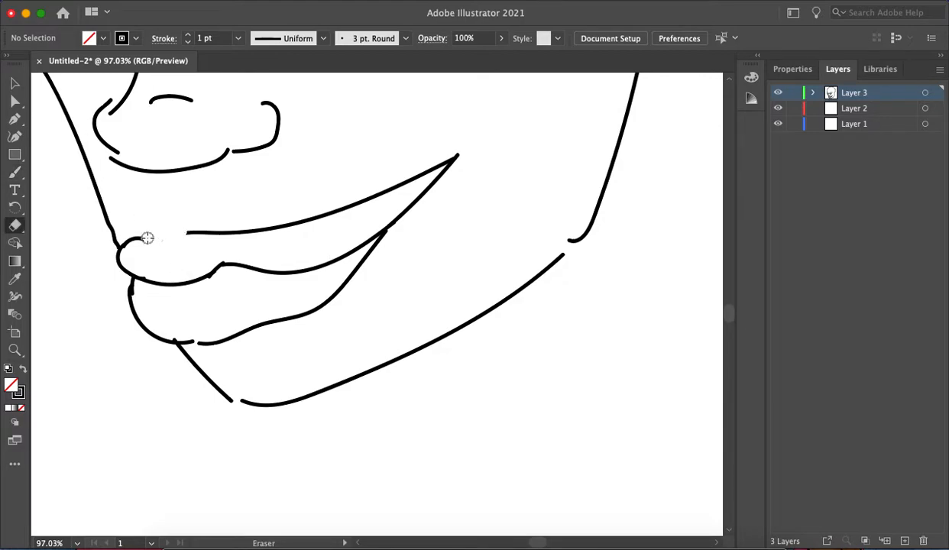
key("b")
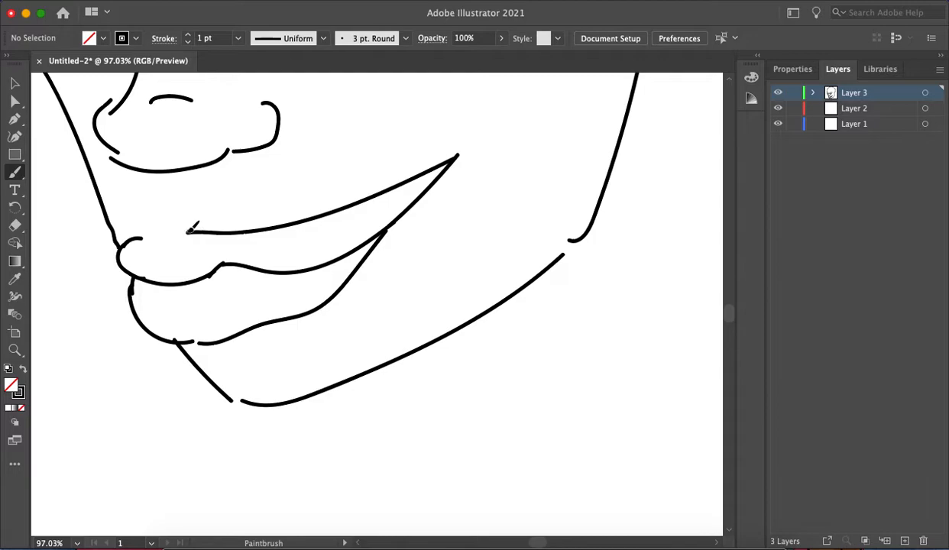
mouse_move(170, 243)
left_mouse_down()
mouse_move(146, 231)
mouse_move(185, 231)
left_mouse_up()
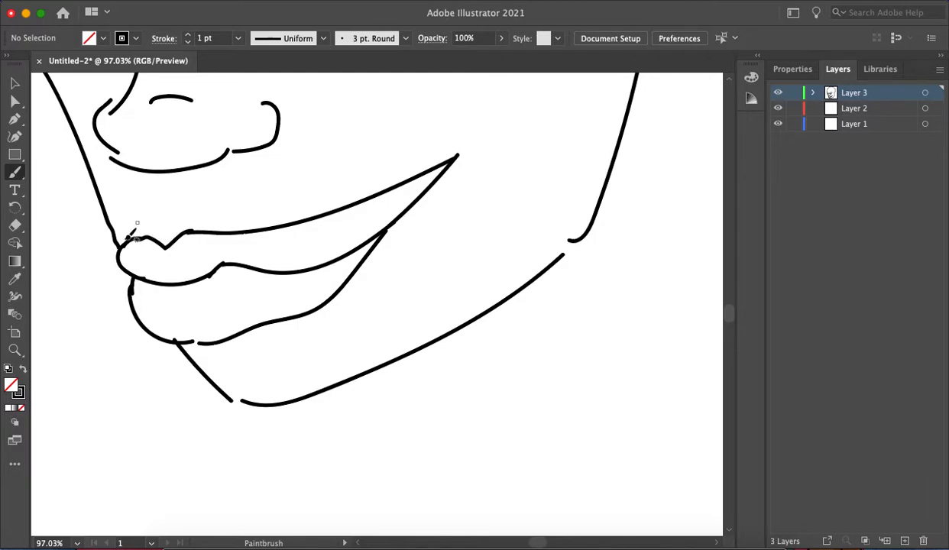
Step: Close the gap in the lower lip's bottom edge by moving its end points together, undoing the unwanted extra adjustments
scroll(186, 345, "up", 6)
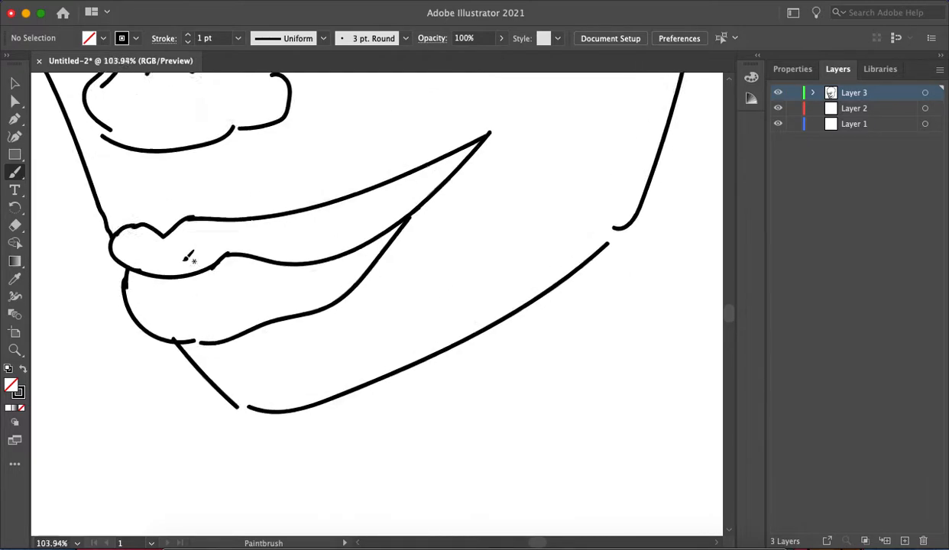
key("a")
left_click_drag(219, 327, 238, 337)
left_click(201, 356)
left_click_drag(157, 320, 170, 335)
scroll(299, 382, "down", 1)
scroll(299, 382, "down", 5)
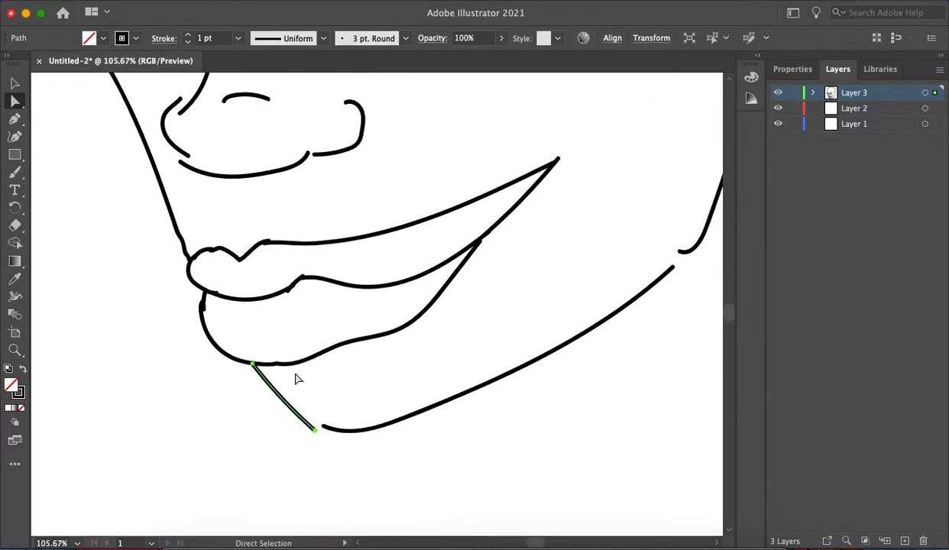
key("super+z")
key("super+z")
key("super+z")
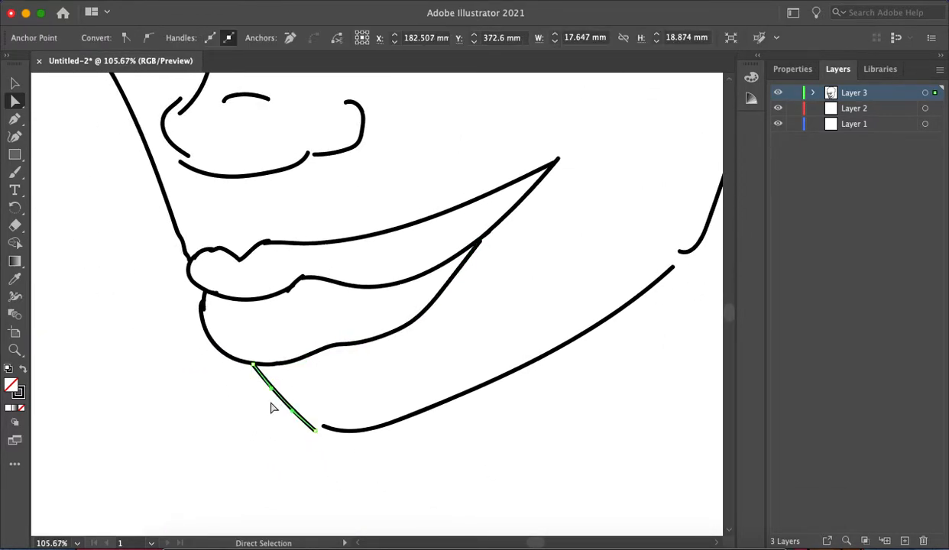
Step: Delete the short straight line below the lower lip and redraw it as a rounded chin curve from jaw to lip
key("Delete")
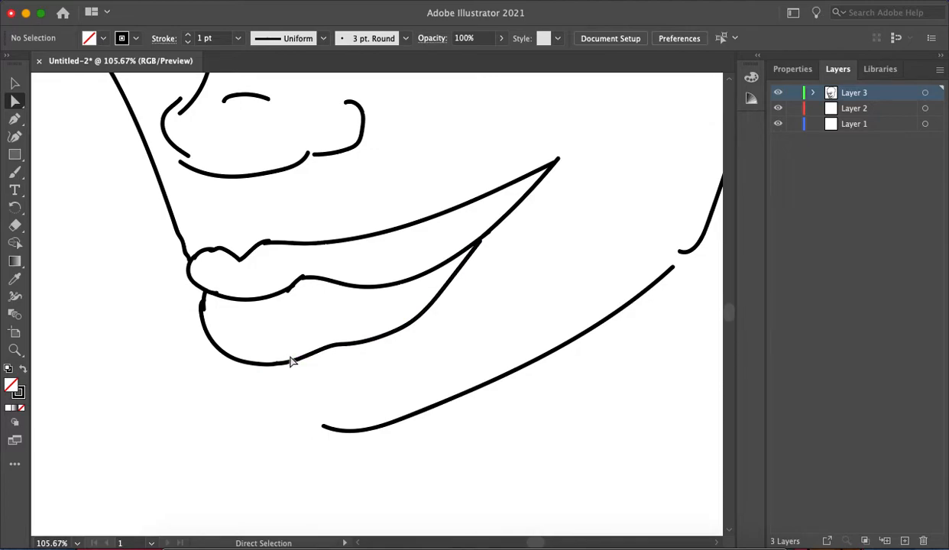
key("b")
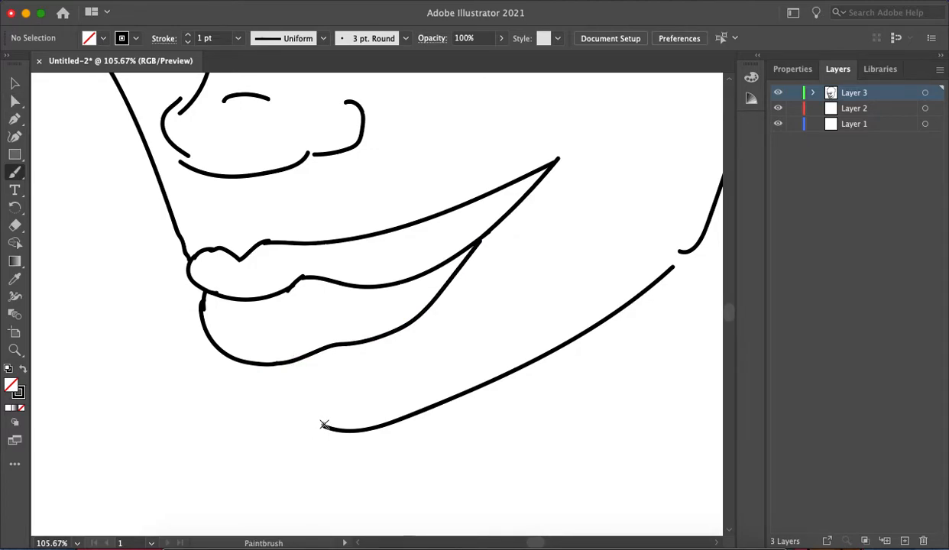
key("a")
key("b")
mouse_move(324, 425)
left_mouse_down()
mouse_move(260, 382)
mouse_move(252, 365)
left_mouse_up()
scroll(277, 335, "down", 2)
scroll(320, 404, "up", 5)
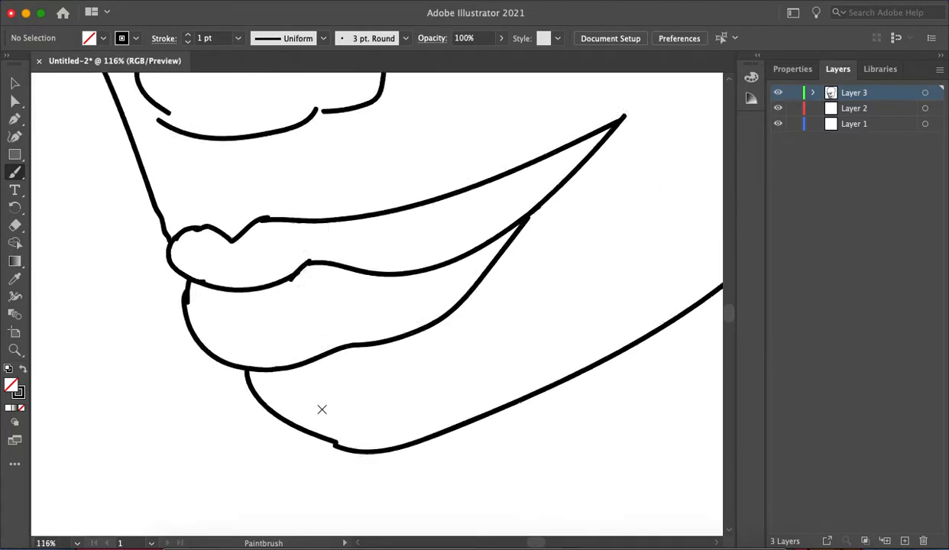
Step: Move the end point of the chin curve to meet the front end of the jaw line
key("a")
left_click_drag(356, 313, 360, 317)
scroll(358, 266, "down", 5)
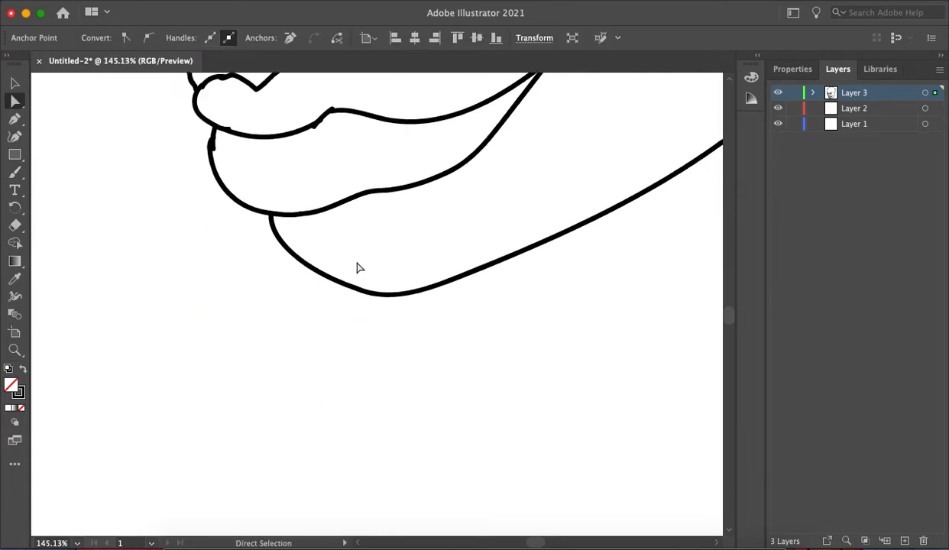
scroll(539, 231, "up", 5)
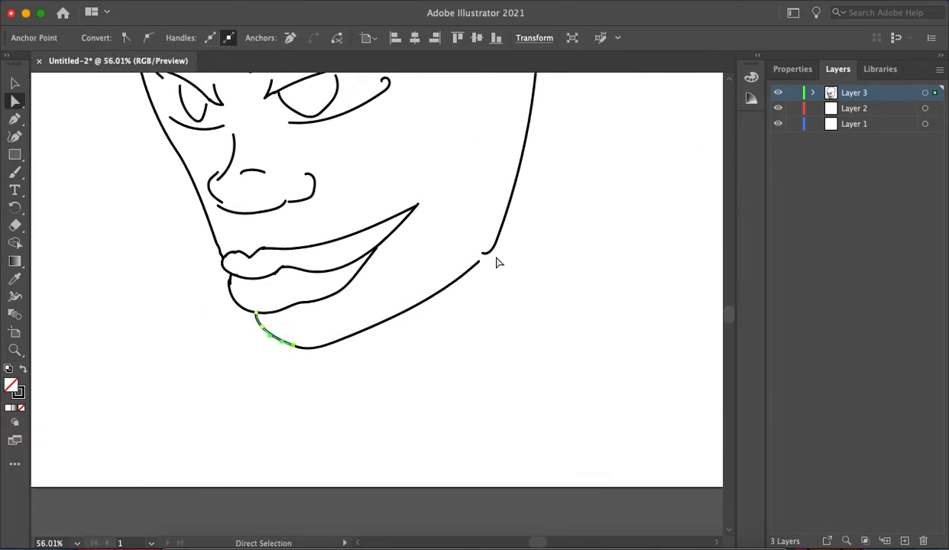
Step: Close the gap at the jaw corner by moving the end points of the cheek outline and the jaw line together
scroll(457, 303, "up", 5)
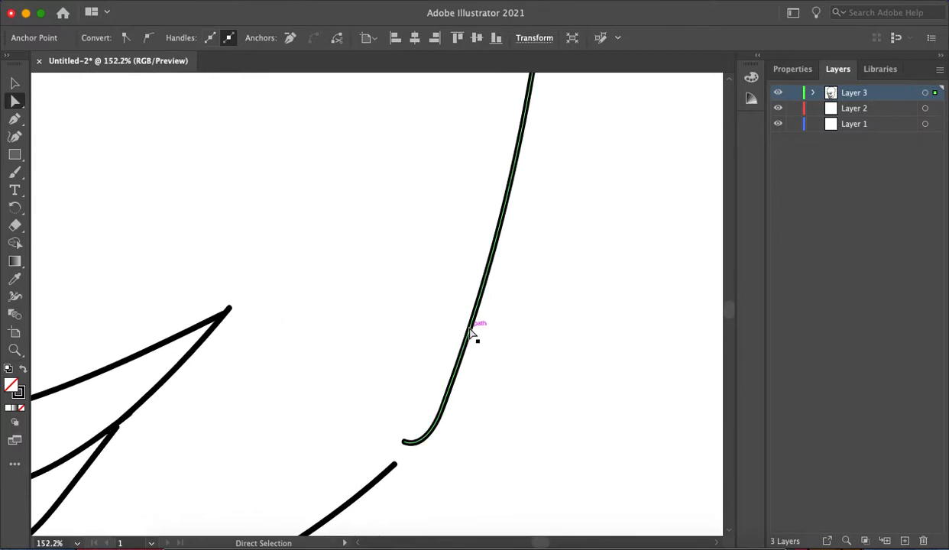
left_click(394, 457)
mouse_move(403, 444)
left_mouse_down()
mouse_move(395, 462)
mouse_move(414, 446)
left_mouse_up()
scroll(401, 337, "down", 5)
scroll(386, 328, "left", 5)
scroll(386, 328, "up", 2)
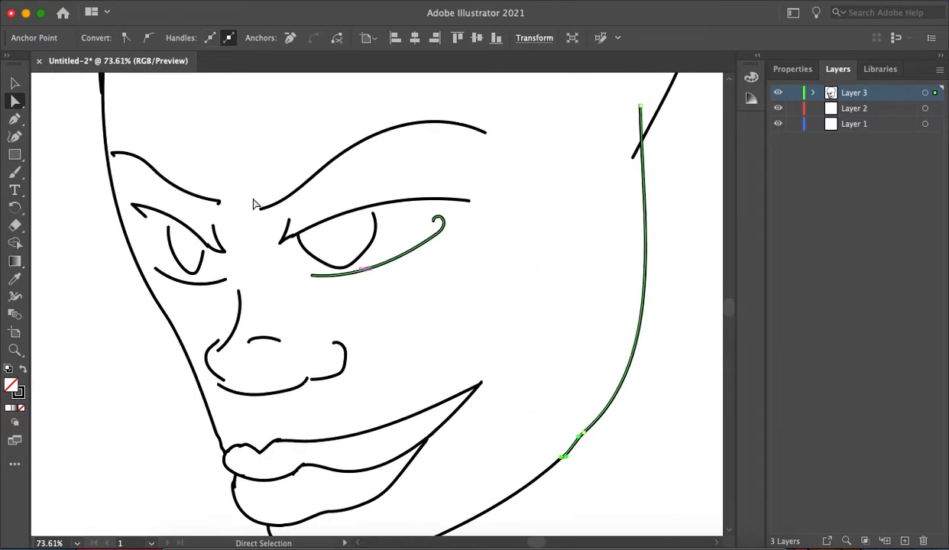
Step: Draw the missing side strokes of the far eye and the inner corner of the near eye to join their lids
key("b")
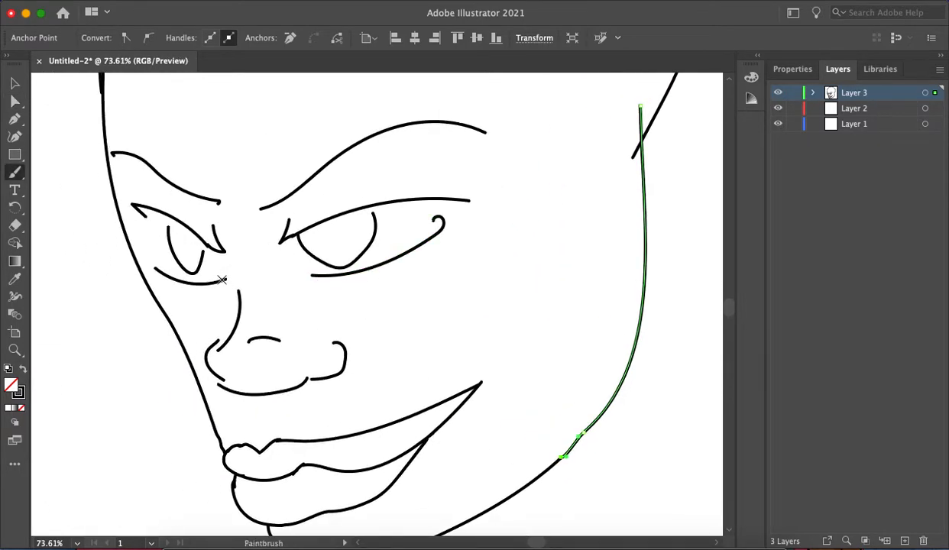
key("super+shift+a")
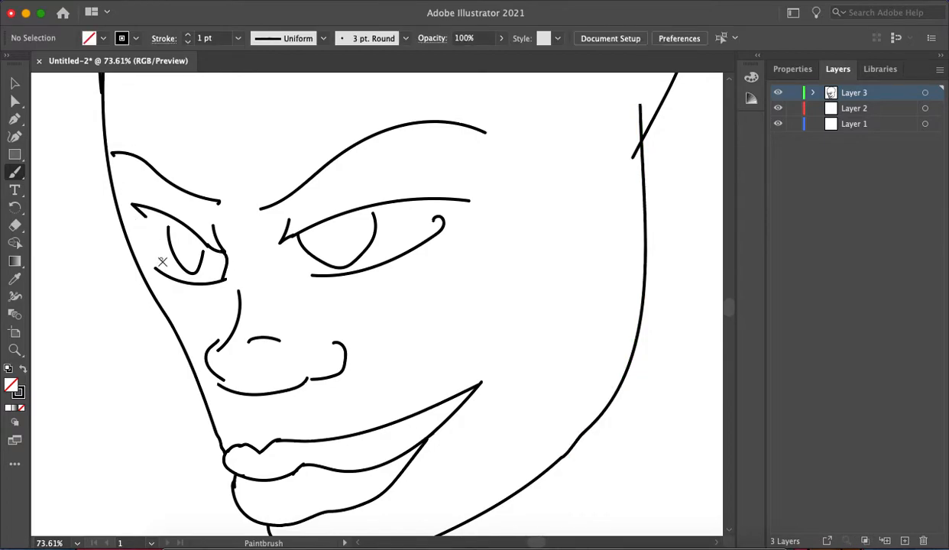
left_click_drag(158, 271, 145, 242)
left_click_drag(136, 205, 134, 205)
left_click_drag(312, 275, 275, 235)
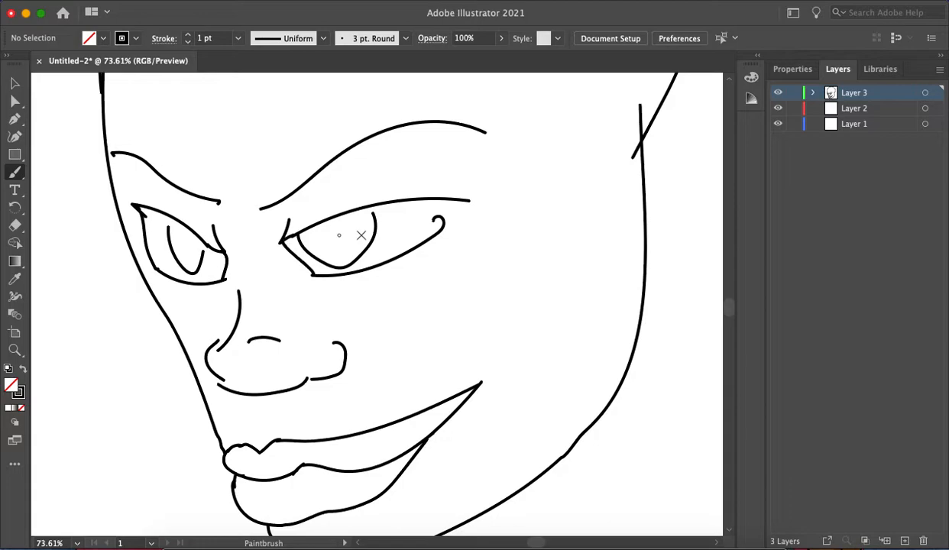
Step: Erase the hook on the near eye's lower lid and redraw the lid up to the upper lid's outer tip
key("shift+e")
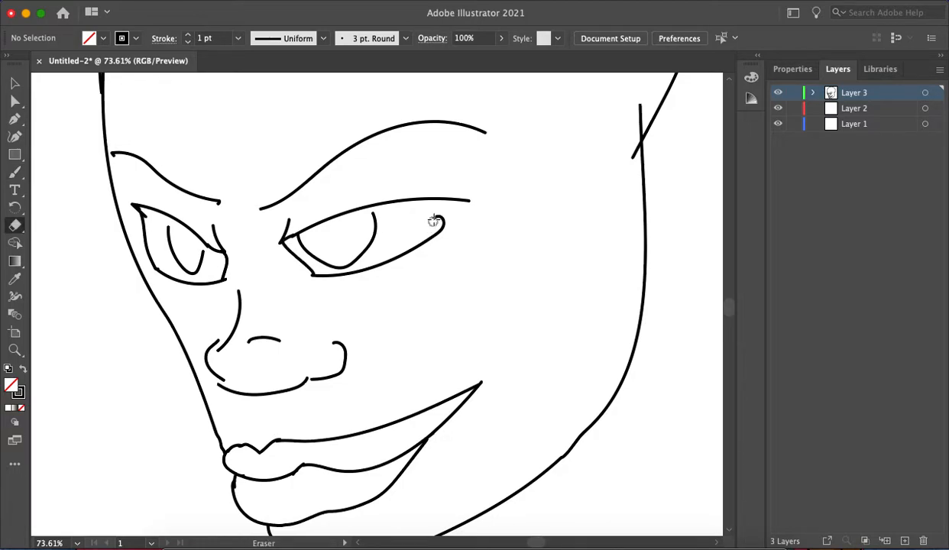
left_click_drag(439, 231, 464, 204)
key("b")
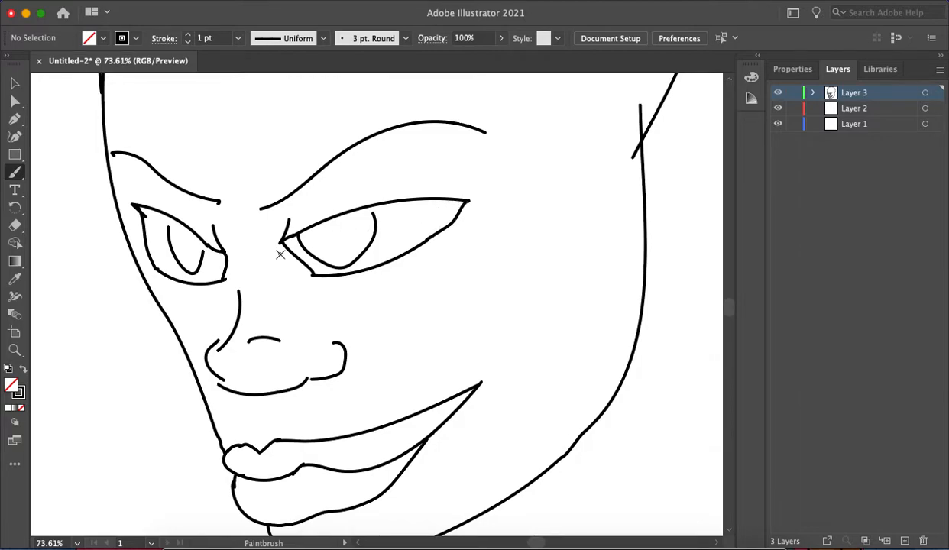
Step: Extend the iris outlines in both eyes with short brush strokes up to the upper lids
scroll(187, 250, "up", 5)
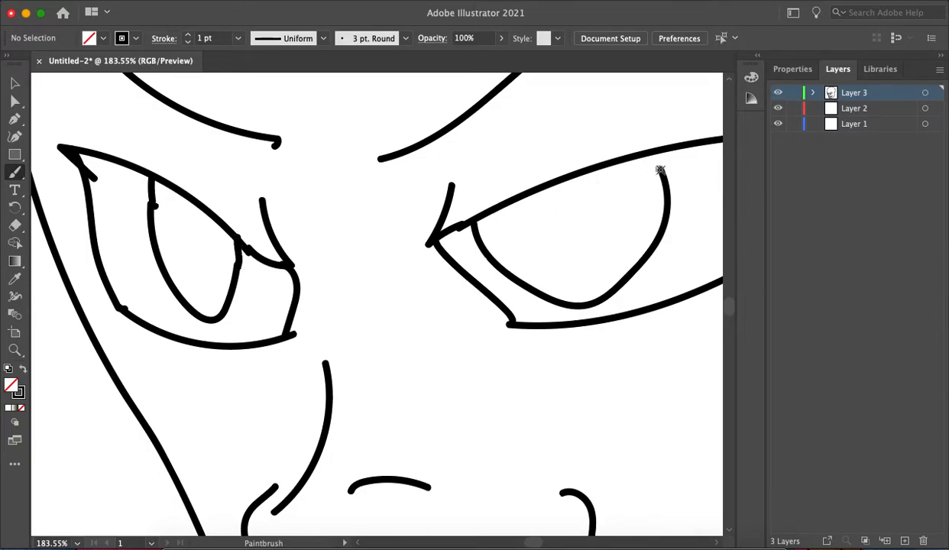
scroll(660, 157, "down", 4)
scroll(635, 157, "up", 7)
scroll(569, 184, "down", 9)
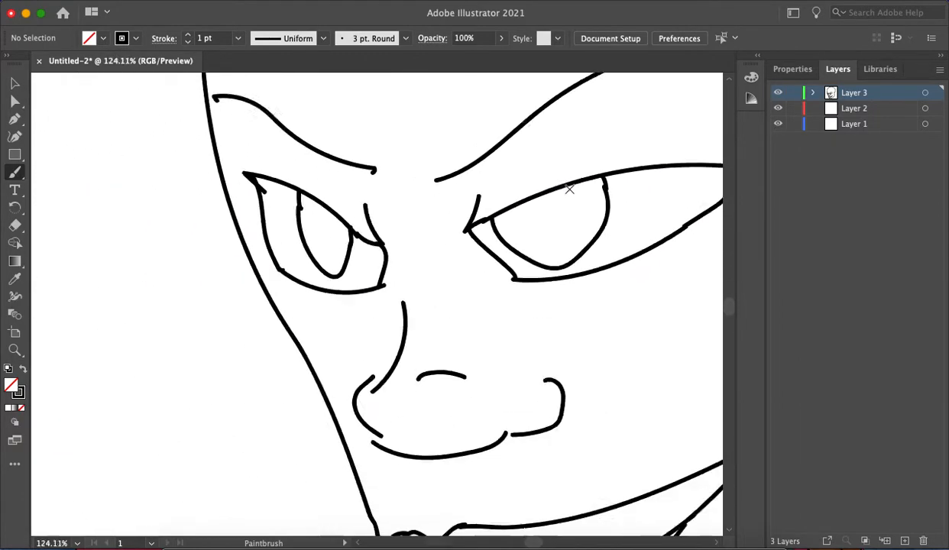
scroll(566, 189, "down", 3)
scroll(563, 190, "up", 3)
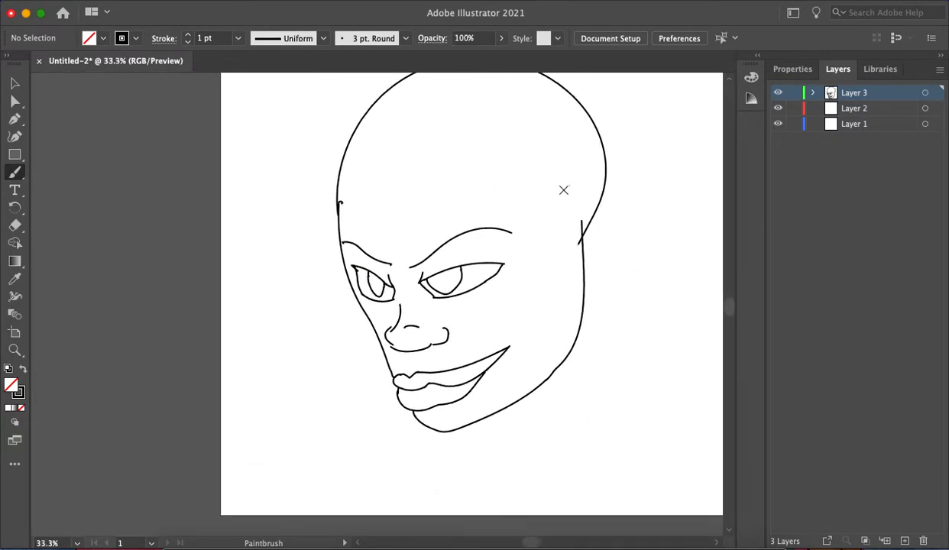
Step: Erase the overlapping line ends on the forehead outline and redraw the segment as one continuous edge
scroll(462, 242, "down", 3)
scroll(462, 230, "up", 4)
scroll(279, 256, "left", 2)
key("shift+e")
left_click_drag(148, 212, 137, 252)
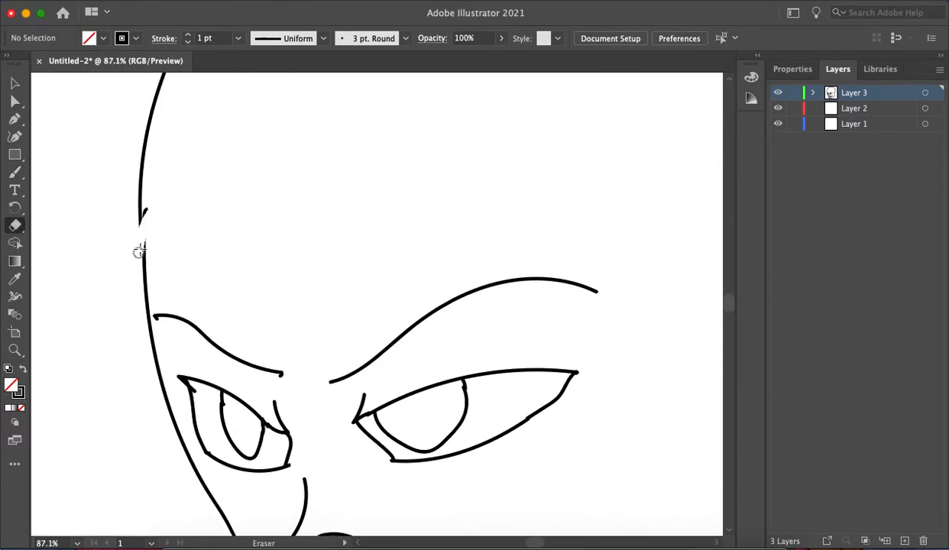
key("b")
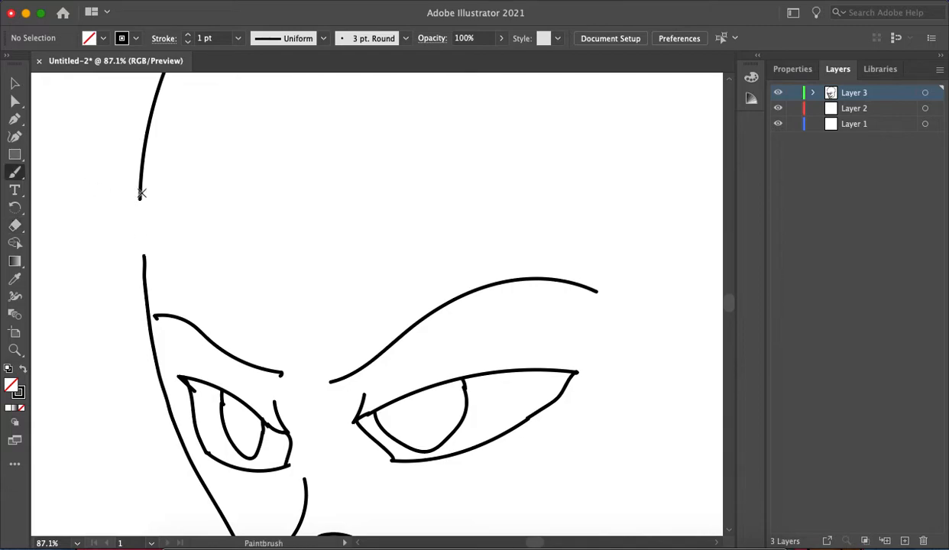
left_click_drag(139, 215, 143, 269)
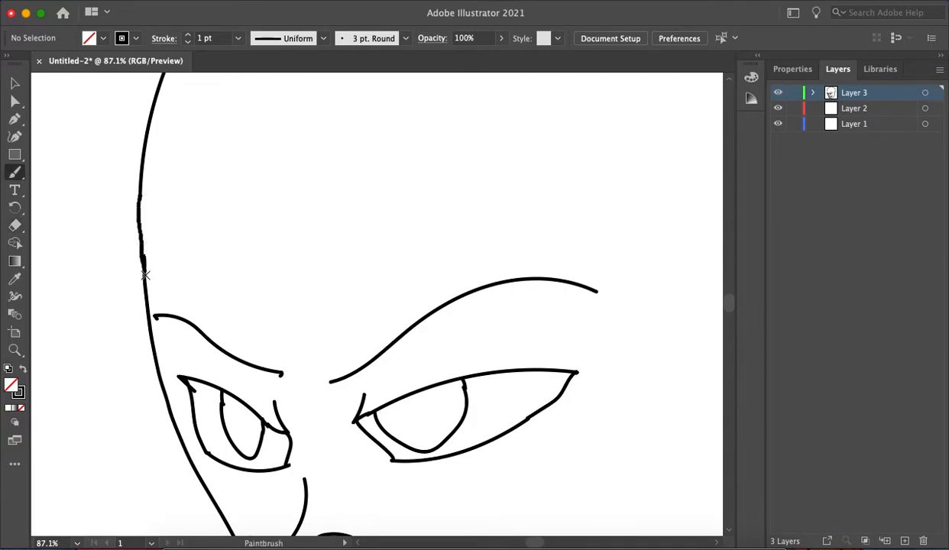
Step: Erase the crossing line ends where the back of the skull meets the cheek outline
scroll(144, 269, "down", 2)
scroll(484, 288, "up", 1)
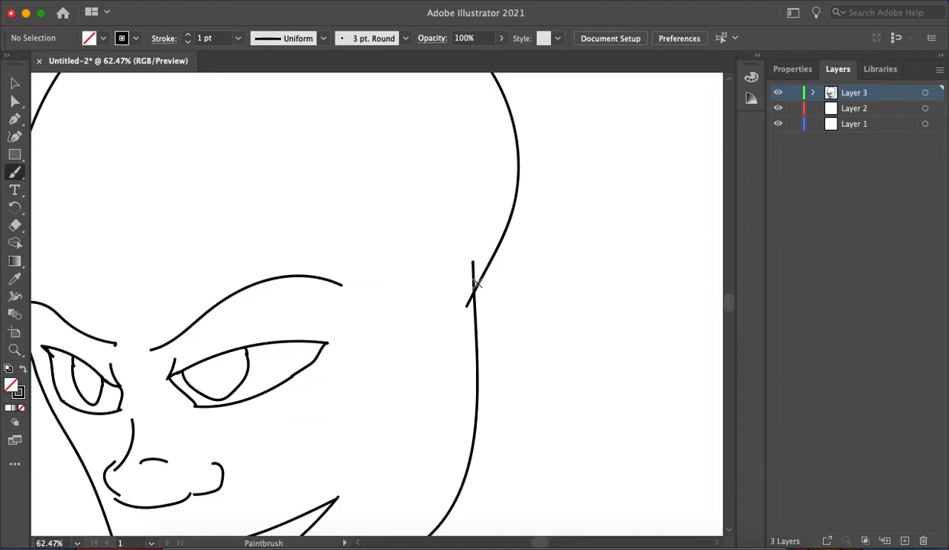
key("shift+e")
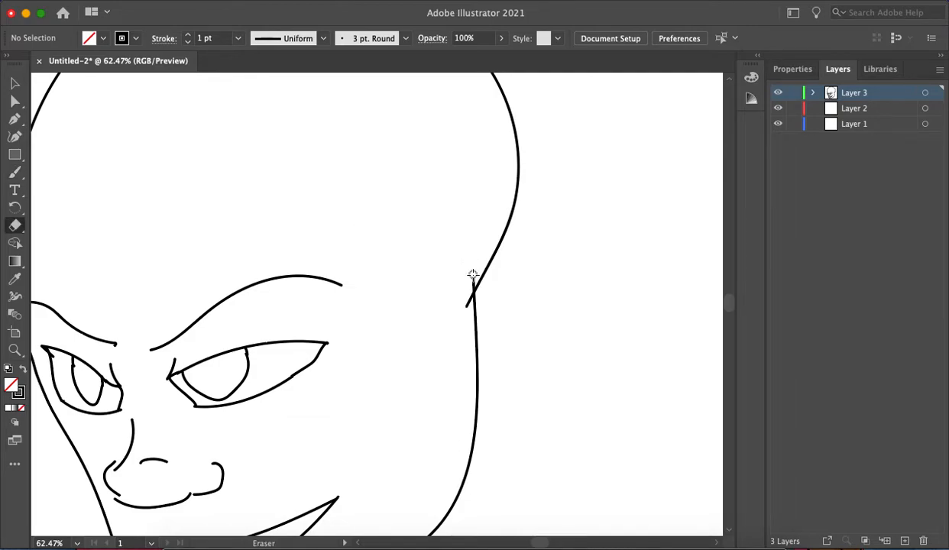
left_click_drag(467, 299, 437, 275)
scroll(424, 277, "down", 4)
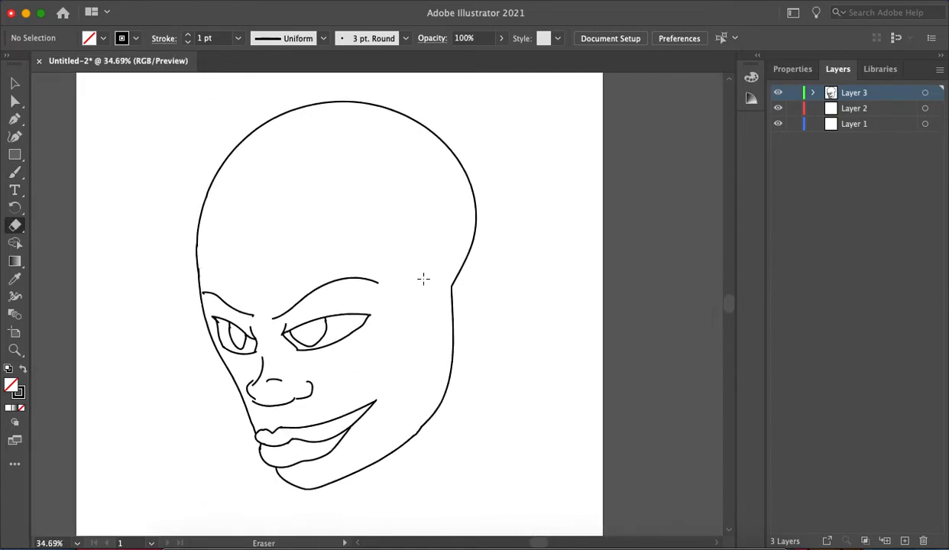
Step: Move Layer 2 above Layer 3 in the layer order and keep it as the active layer
scroll(413, 250, "up", 2)
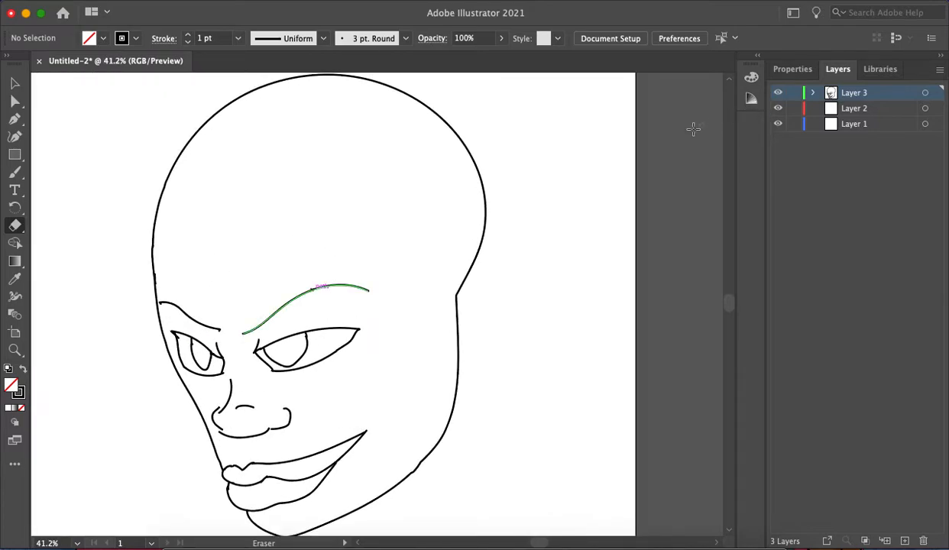
scroll(697, 128, "down", 2)
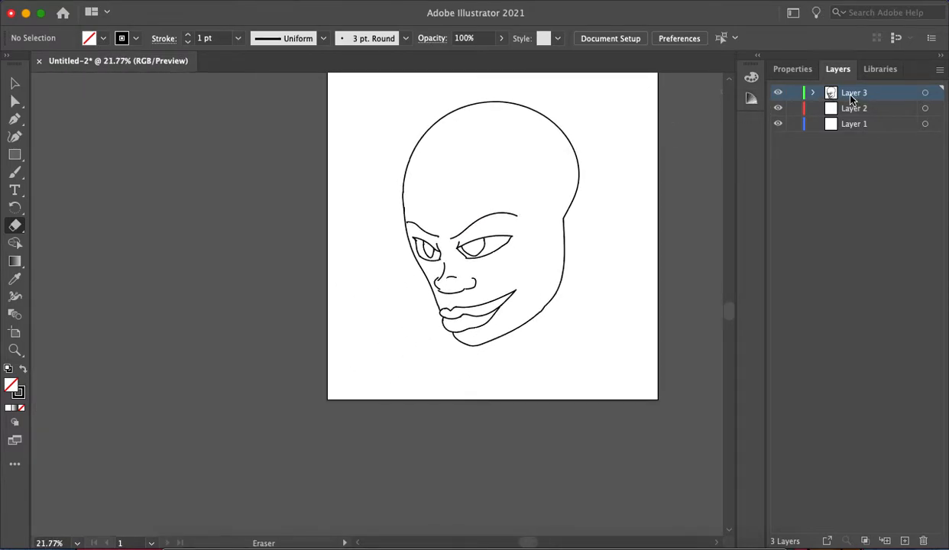
left_click_drag(834, 113, 838, 86)
left_click_drag(687, 149, 642, 175)
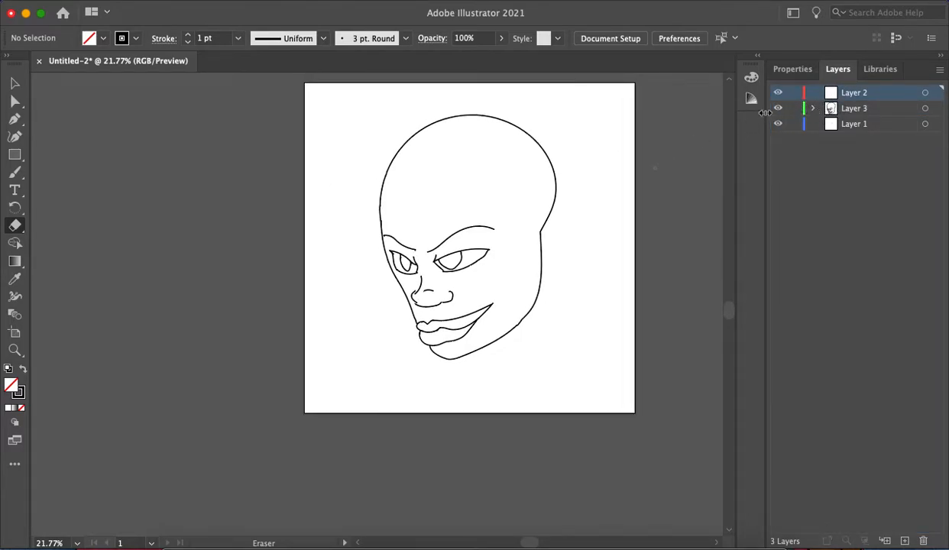
Step: Set the brush's stroke colour to dark green 007A38 and make a small test dab beside the artboard
key("b")
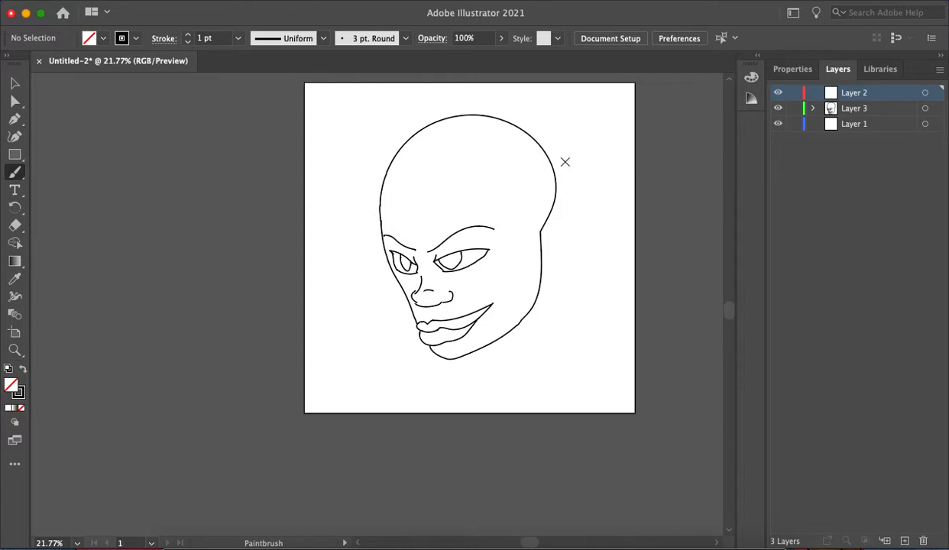
left_click(21, 393)
left_click(607, 163)
left_click(695, 254)
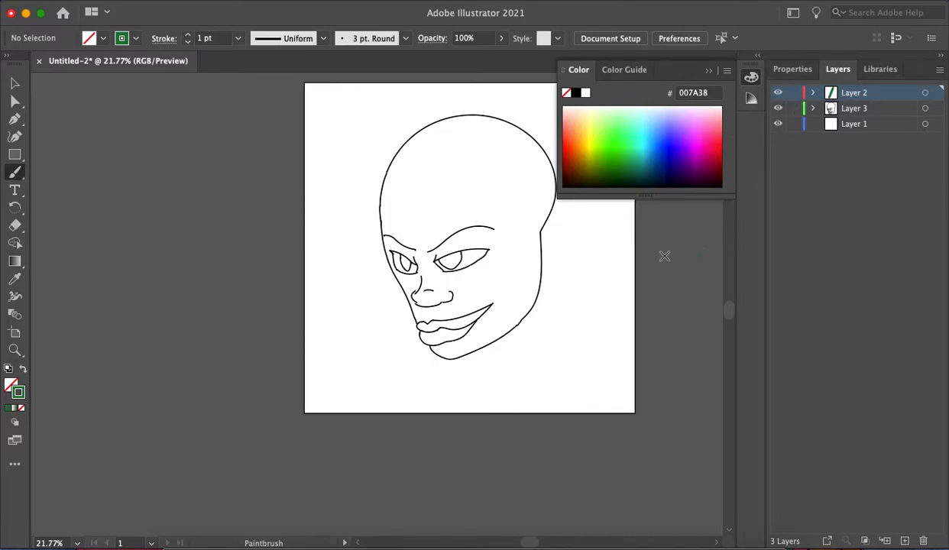
Step: Set the stroke weight to 14 pt and paint a test dab outside the artboard
key("a")
left_click(708, 69)
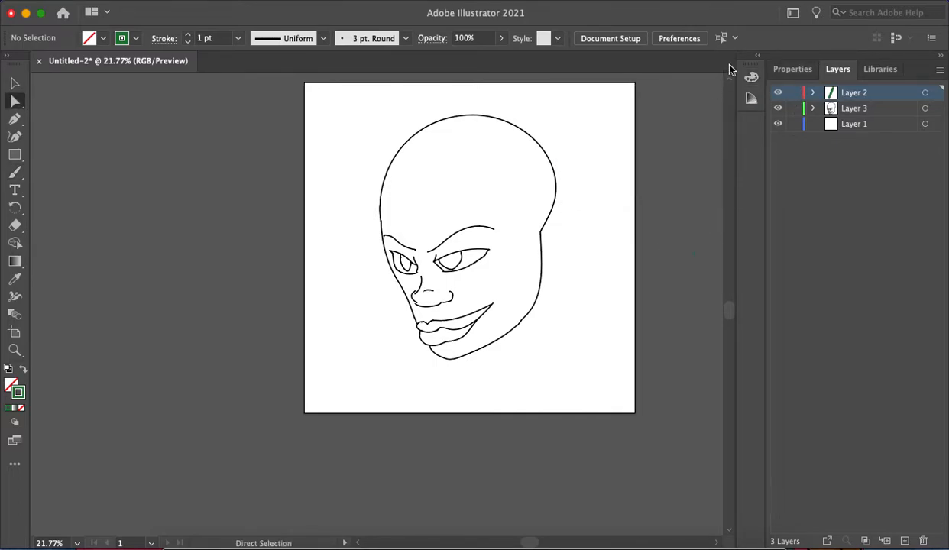
left_click(790, 69)
left_click(838, 249)
key("b")
left_click(686, 402)
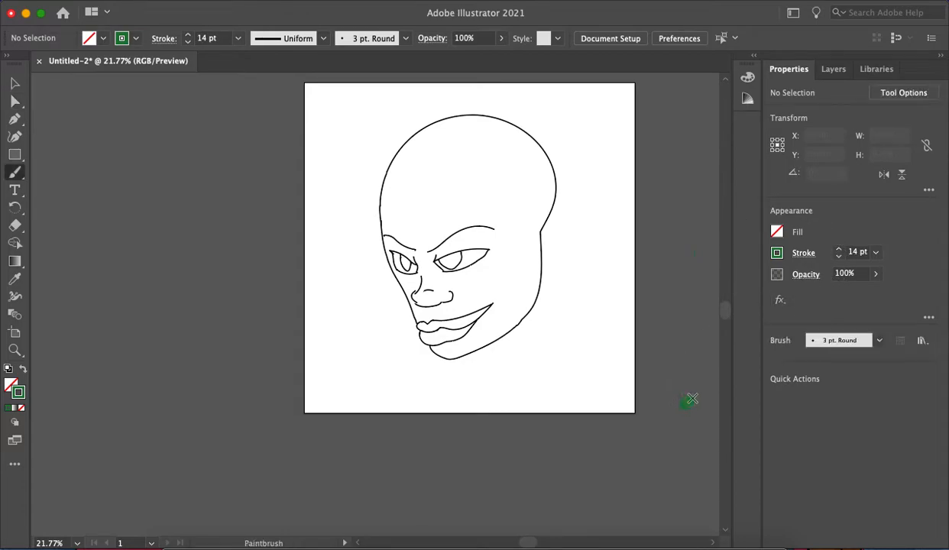
Step: Scribble thick green strokes across the face on Layer 2 and move Layer 2 below Layer 3
mouse_move(504, 237)
left_mouse_down()
mouse_move(480, 215)
mouse_move(443, 282)
mouse_move(447, 355)
mouse_move(525, 274)
left_mouse_up()
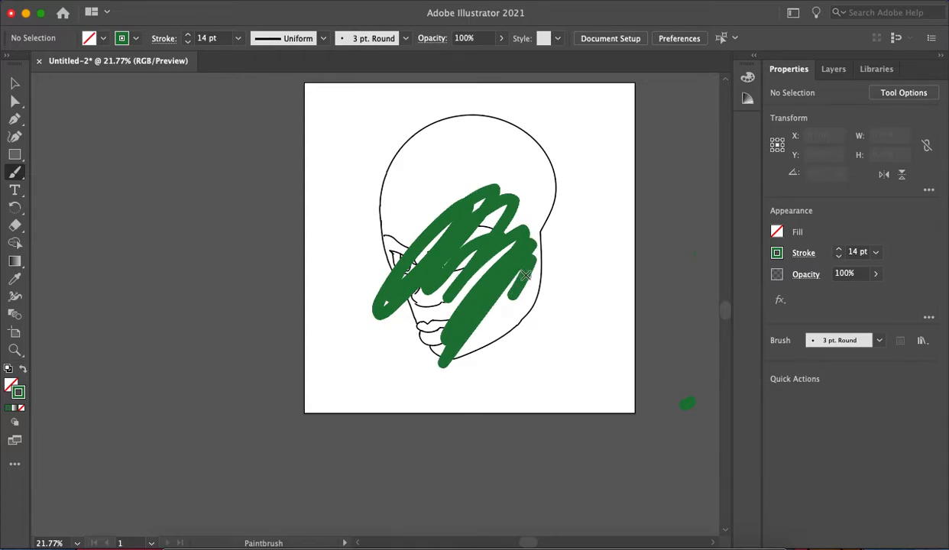
left_click(833, 68)
left_click_drag(850, 95, 852, 114)
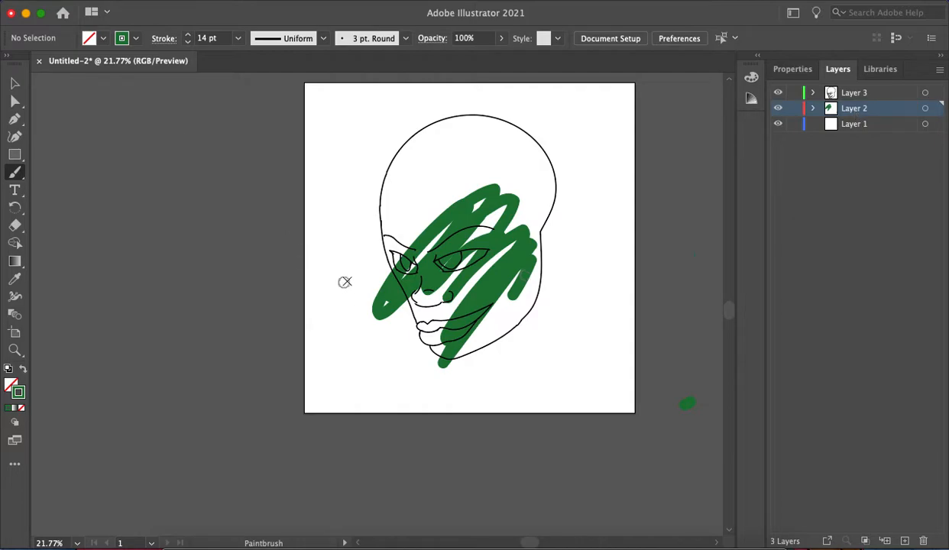
Step: Undo the layer reordering and the green scribble, and place Layer 3 above Layer 2
key("super+z")
key("super+z")
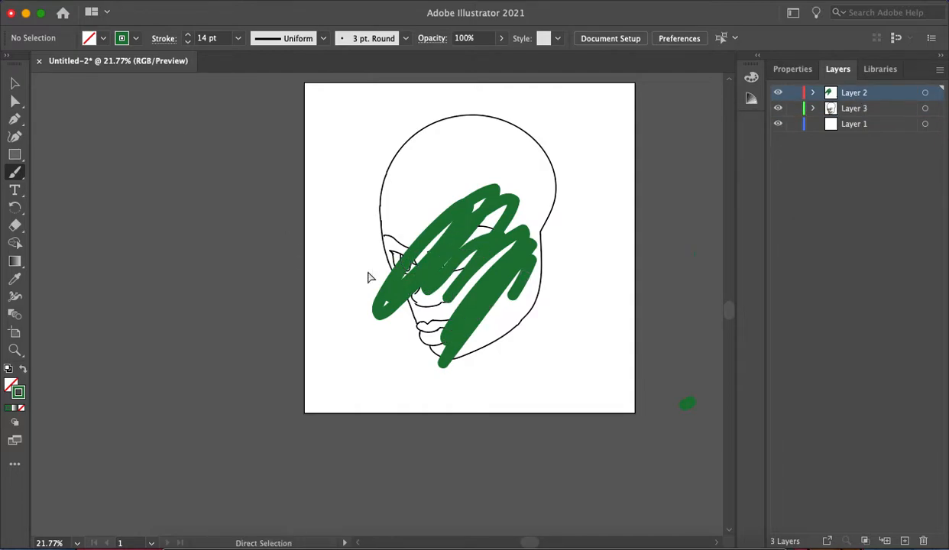
left_click_drag(861, 111, 859, 87)
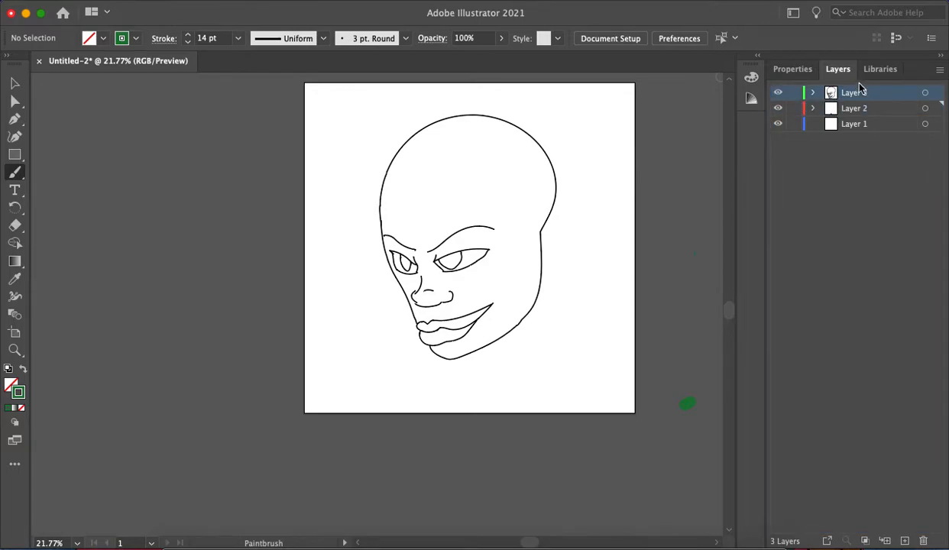
Step: Expand the appearance of the whole face line art on Layer 3 and ungroup the result
key("a")
mouse_move(264, 101)
left_mouse_down()
mouse_move(522, 279)
mouse_move(644, 459)
left_mouse_up()
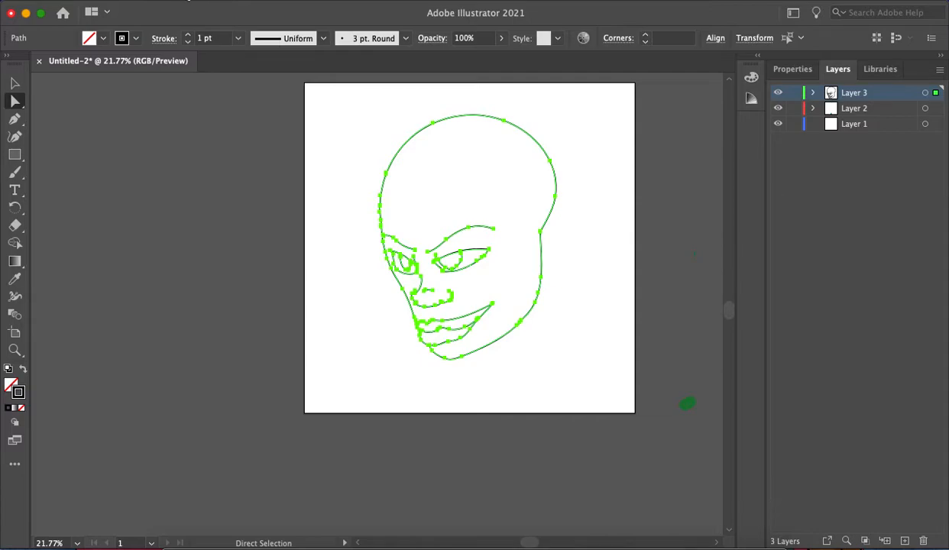
left_click(182, 2)
left_click(182, 2)
left_click(182, 2)
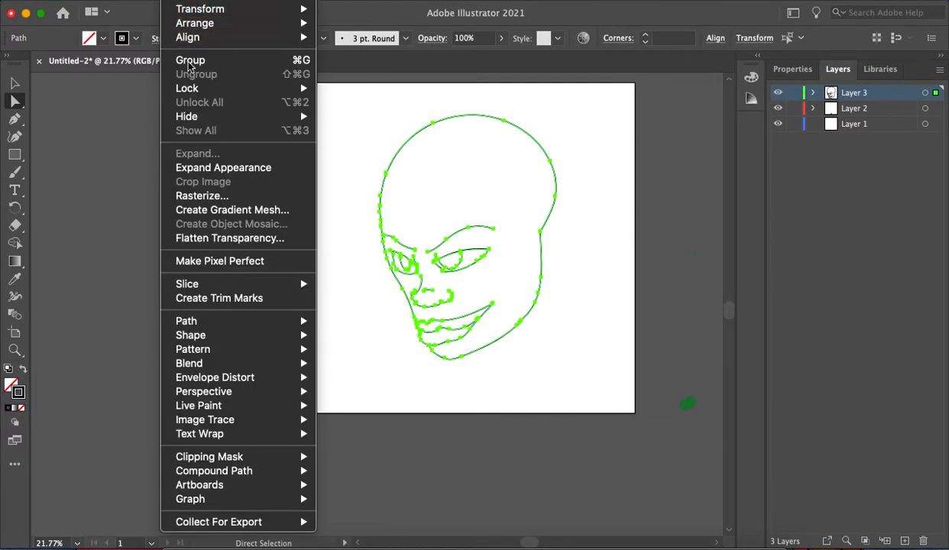
left_click(217, 168)
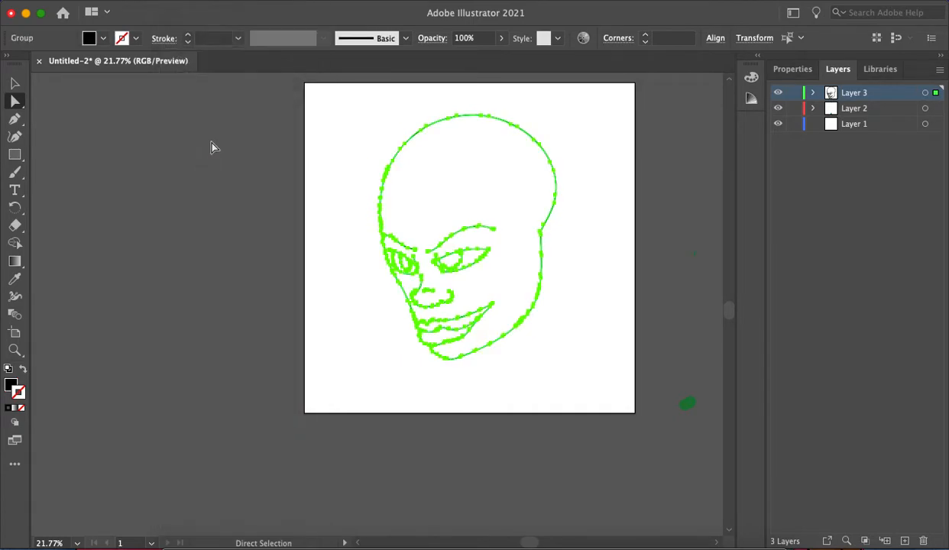
left_click(182, 1)
left_click(203, 74)
Step: Choose a brown skin tone as the Live Paint Bucket fill and fill the head, turning the line art into a Live Paint group
key("k")
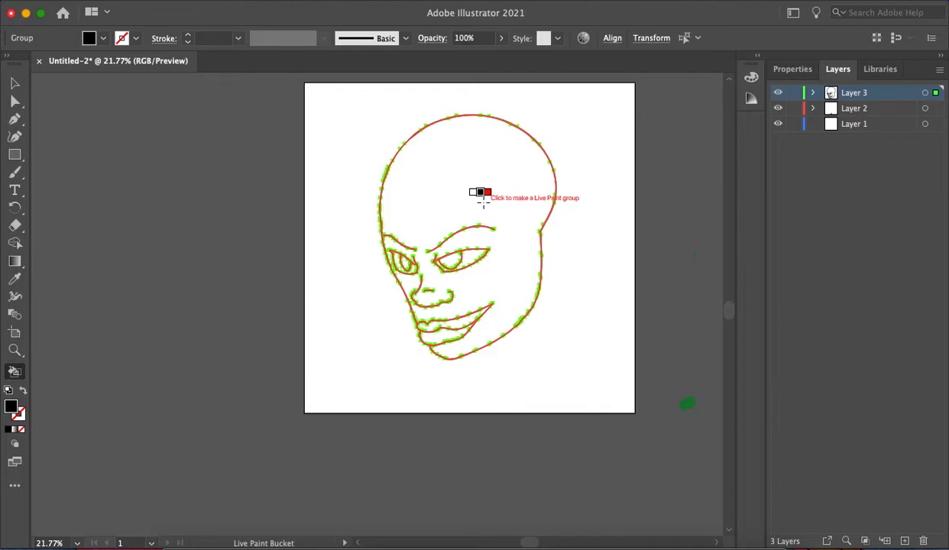
double_click(14, 407)
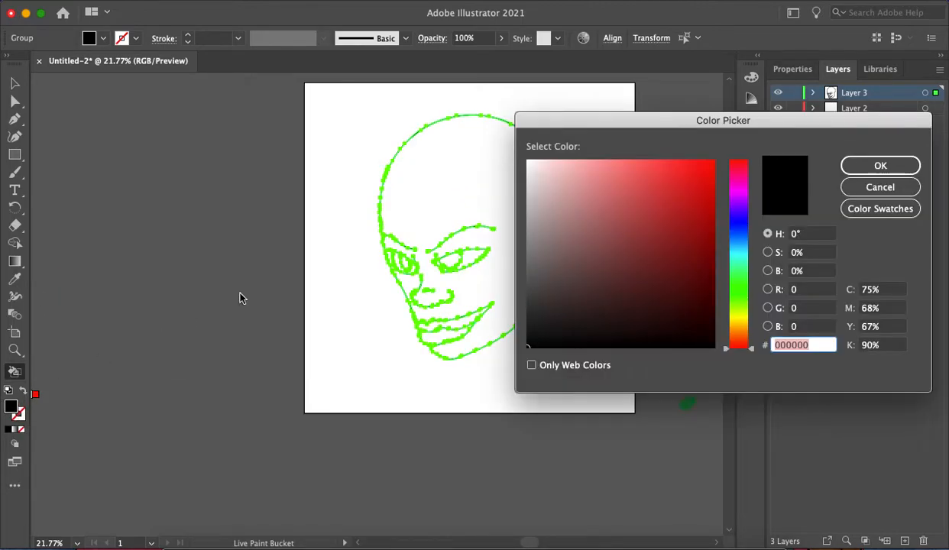
left_click_drag(624, 316, 602, 313)
left_click_drag(739, 343, 739, 333)
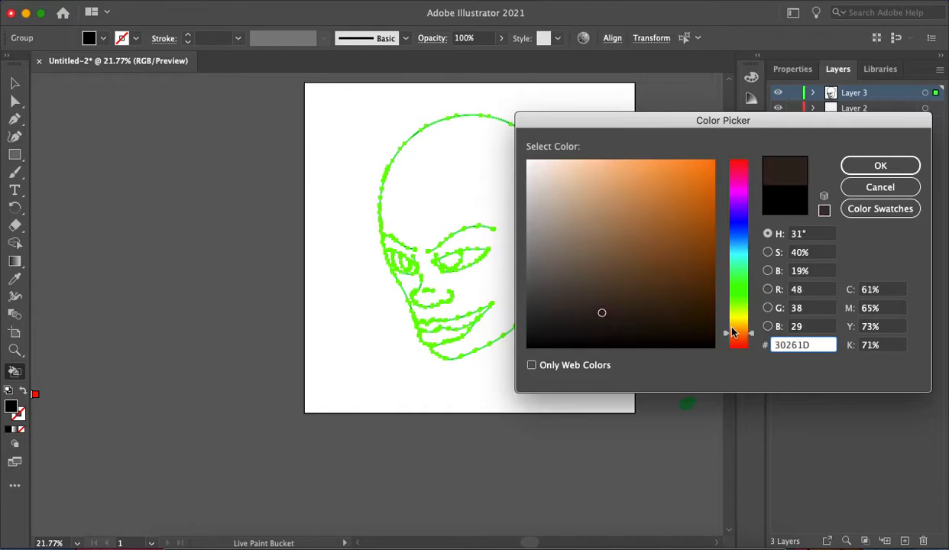
left_click_drag(671, 263, 697, 248)
left_click(892, 165)
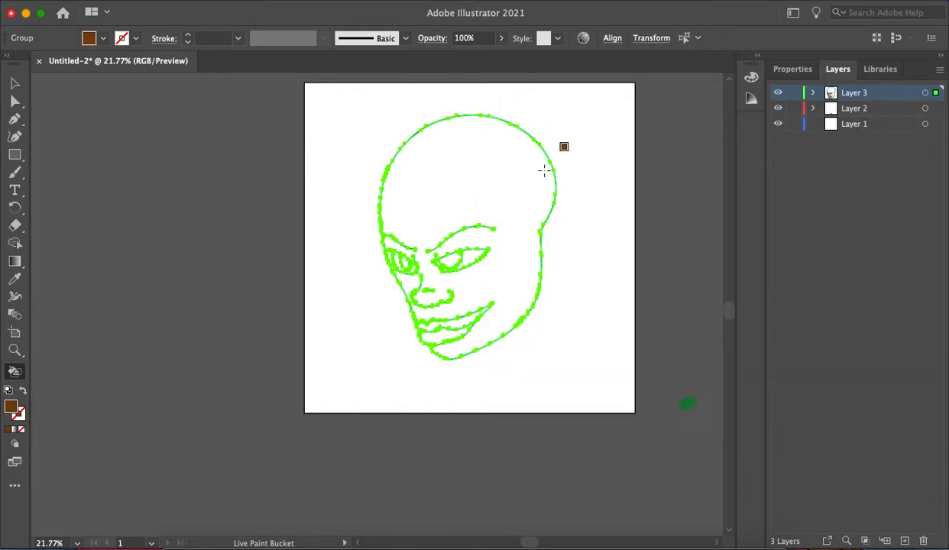
left_click(511, 188)
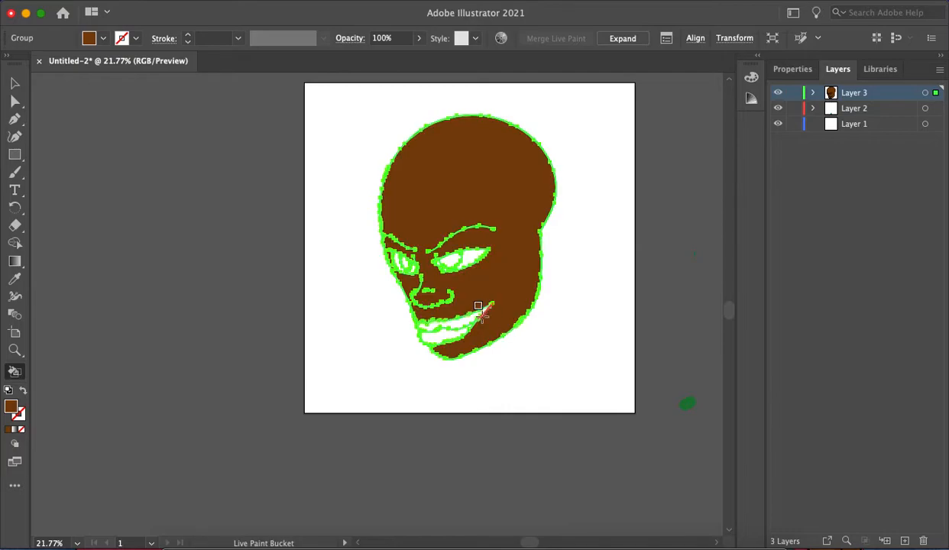
Step: Choose a darker brown and fill the upper and lower lips with the Live Paint Bucket
scroll(467, 310, "up", 3)
scroll(466, 311, "down", 3)
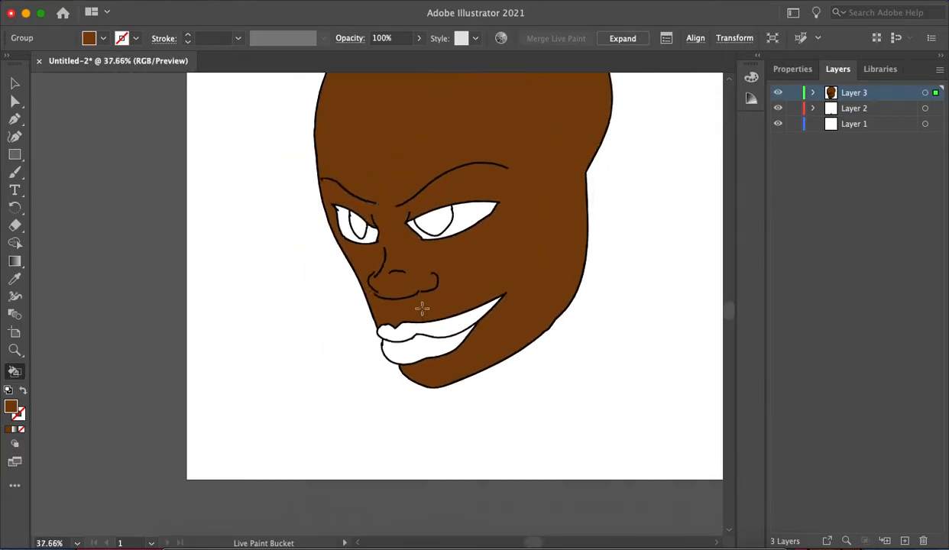
double_click(15, 411)
left_click_drag(678, 311, 677, 288)
left_click(880, 165)
scroll(386, 275, "up", 5)
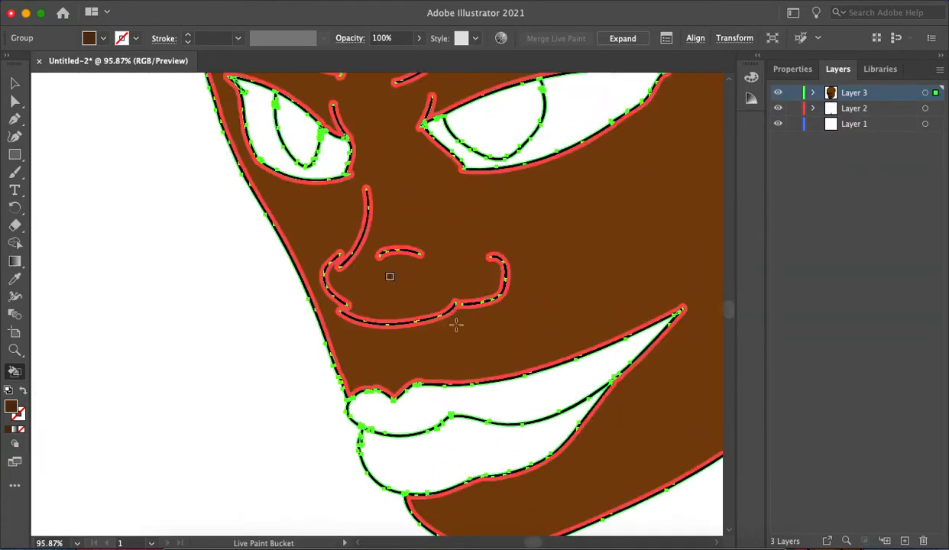
left_click(479, 385)
left_click(461, 440)
Step: Set the fill colour to red CC092E and fill the iris of the larger, near eye
scroll(461, 382, "down", 2)
scroll(460, 323, "down", 1)
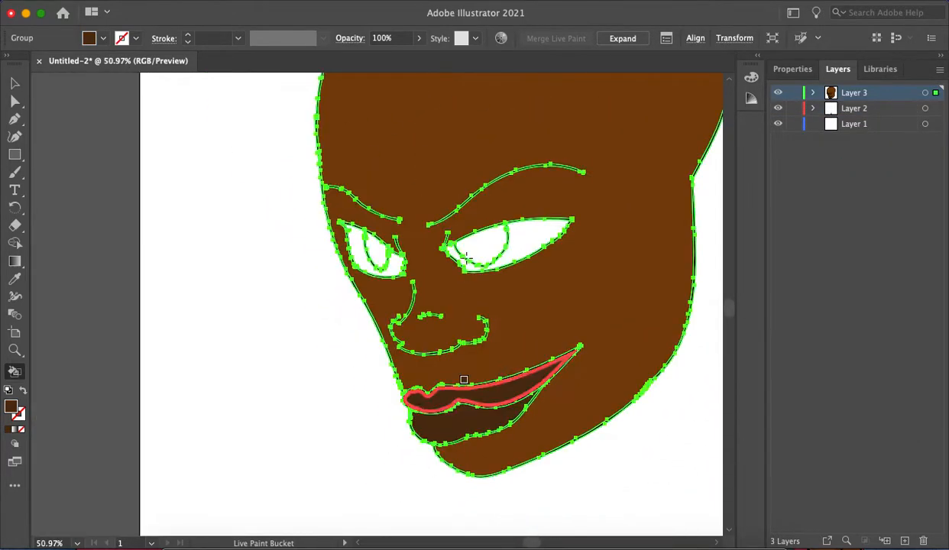
double_click(12, 407)
left_click_drag(730, 222, 738, 174)
left_click_drag(680, 195, 707, 197)
left_click_drag(738, 174, 738, 165)
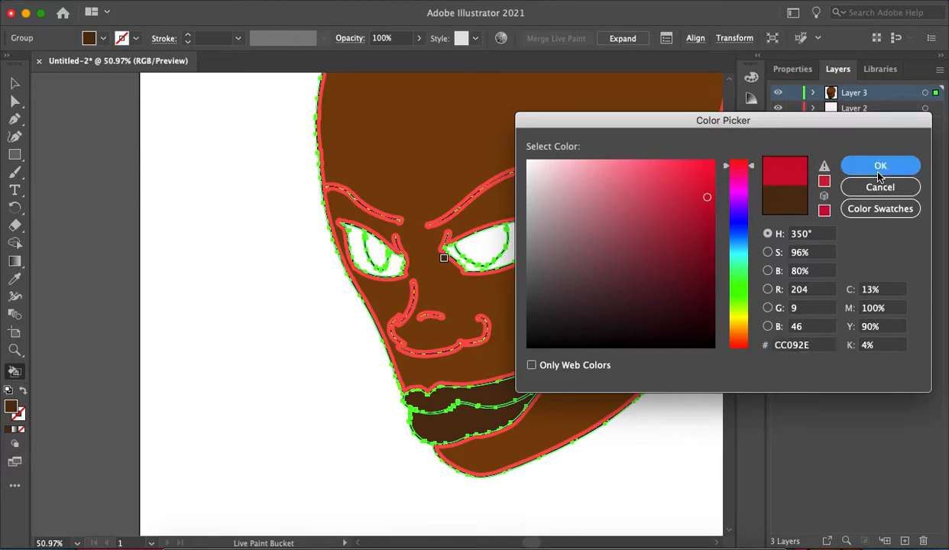
left_click(880, 166)
left_click(483, 245)
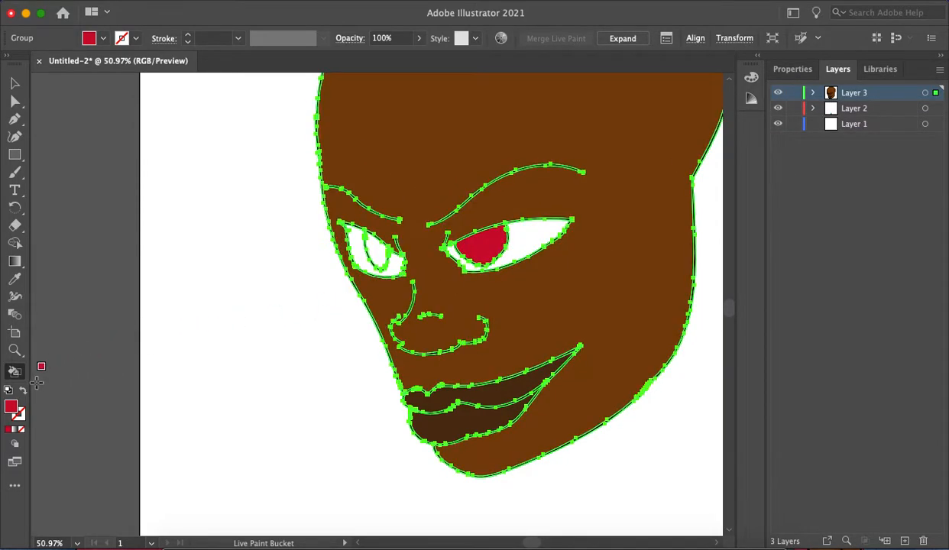
double_click(15, 409)
left_click_drag(738, 216, 738, 226)
left_click(678, 180)
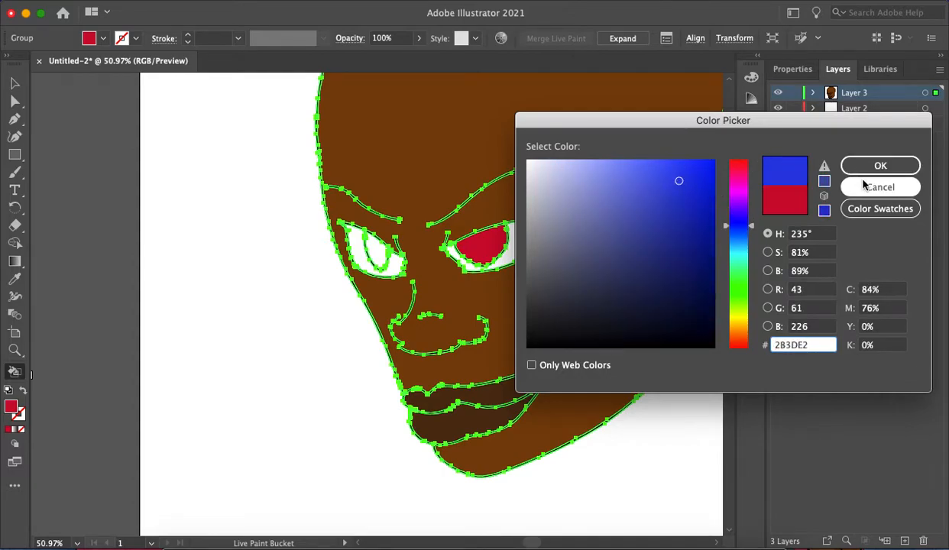
left_click(864, 186)
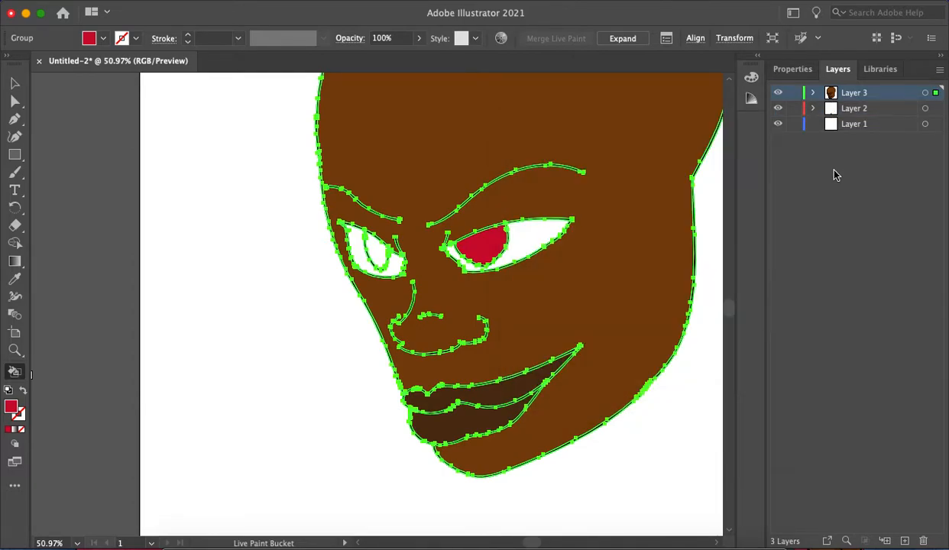
Step: Set the fill colour to blue 1B41E0 and fill the iris of the smaller, far eye
double_click(17, 410)
left_click(744, 221)
left_click_drag(744, 221, 745, 228)
left_click(693, 183)
left_click(877, 173)
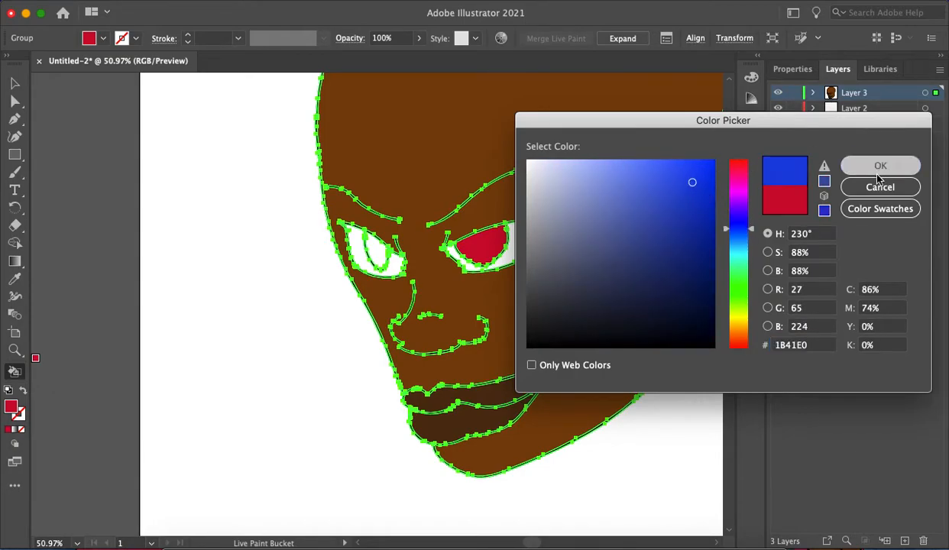
left_click(372, 246)
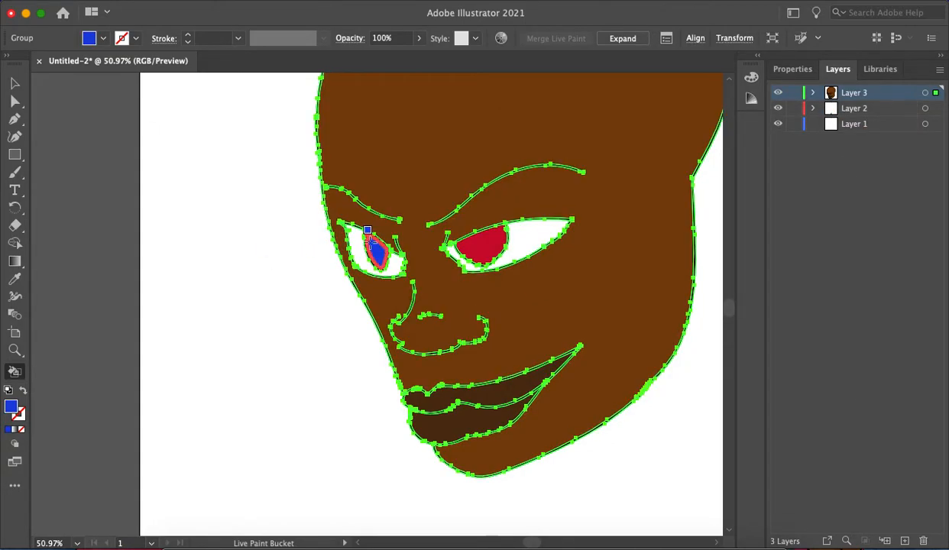
Step: Deselect the artwork and examine the coloured head, eyes and eyebrows both close up and as a whole
key("a")
left_click(233, 250)
scroll(263, 233, "down", 5)
scroll(336, 214, "up", 1)
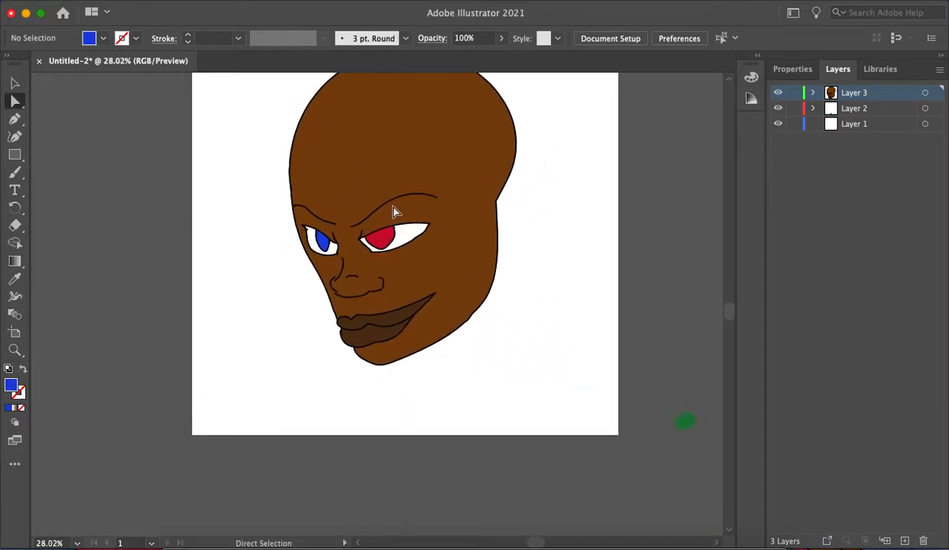
left_click(393, 212)
scroll(393, 211, "up", 1)
left_click(232, 254)
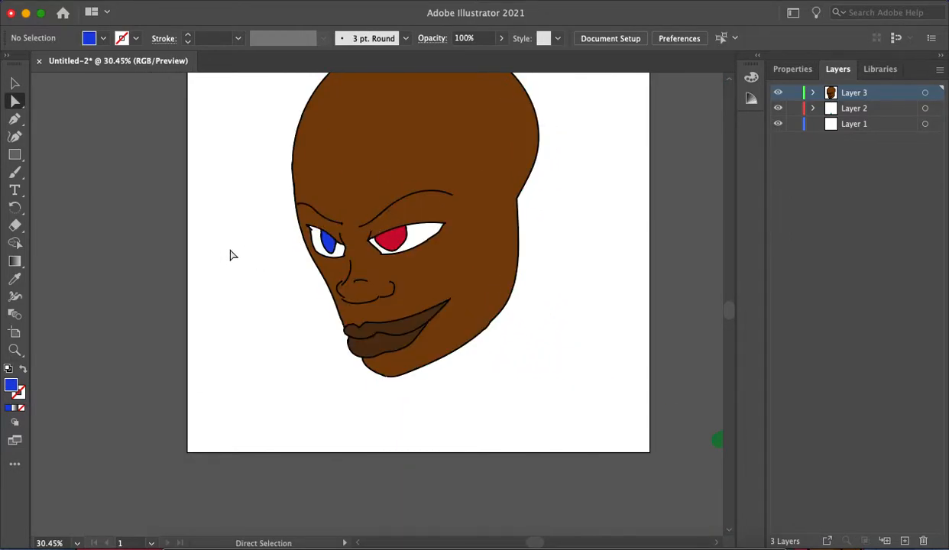
scroll(475, 210, "down", 3)
scroll(402, 199, "up", 6)
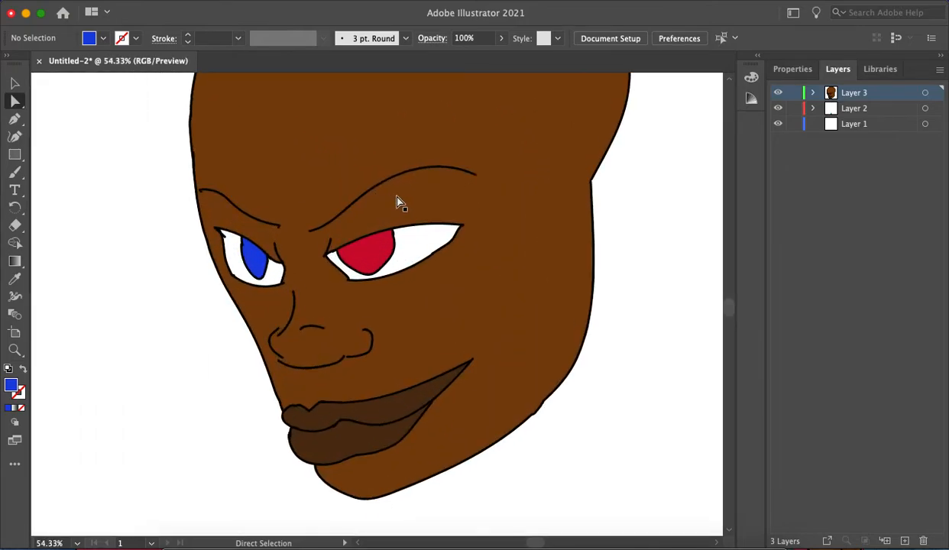
scroll(396, 203, "down", 1)
left_click(388, 206)
scroll(387, 206, "up", 2)
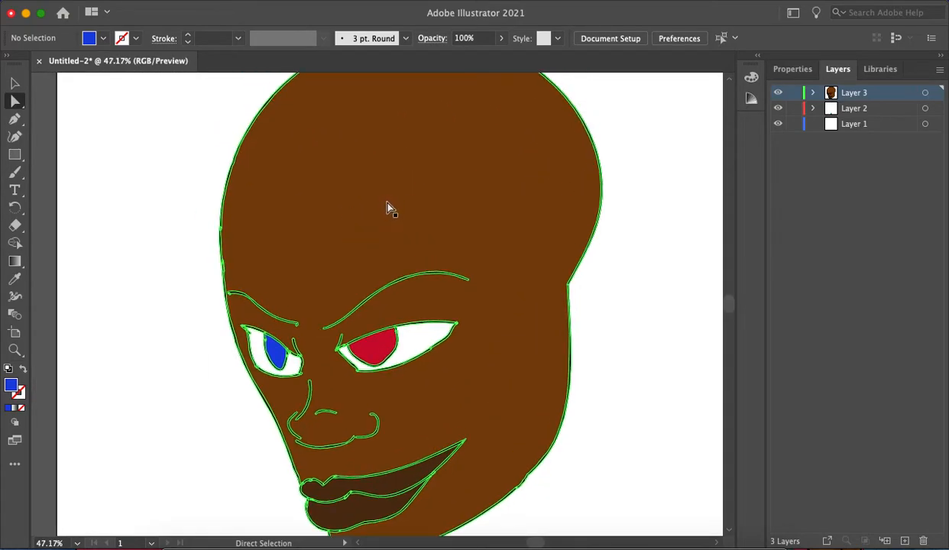
scroll(384, 210, "down", 3)
scroll(384, 211, "up", 1)
scroll(383, 214, "up", 2)
scroll(367, 202, "down", 1)
left_click(249, 180)
scroll(236, 183, "down", 2)
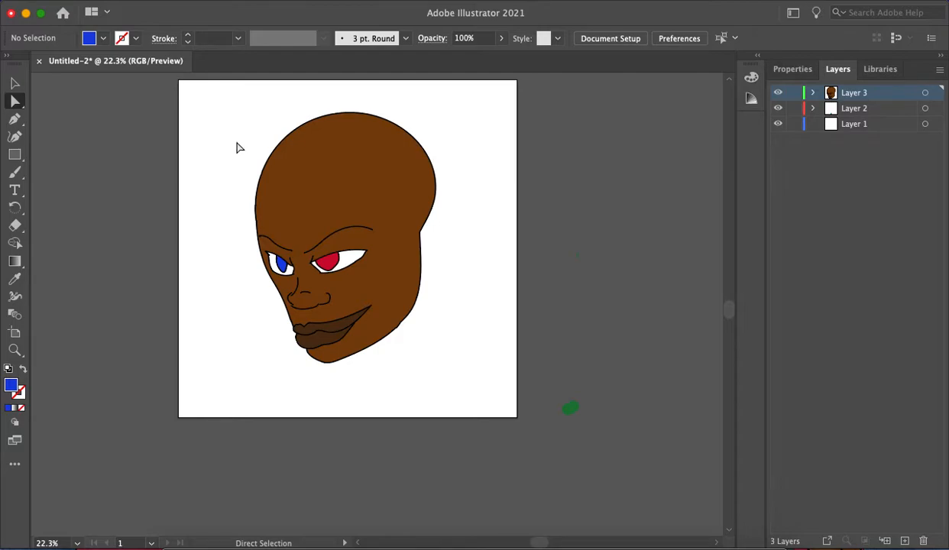
scroll(291, 151, "up", 5)
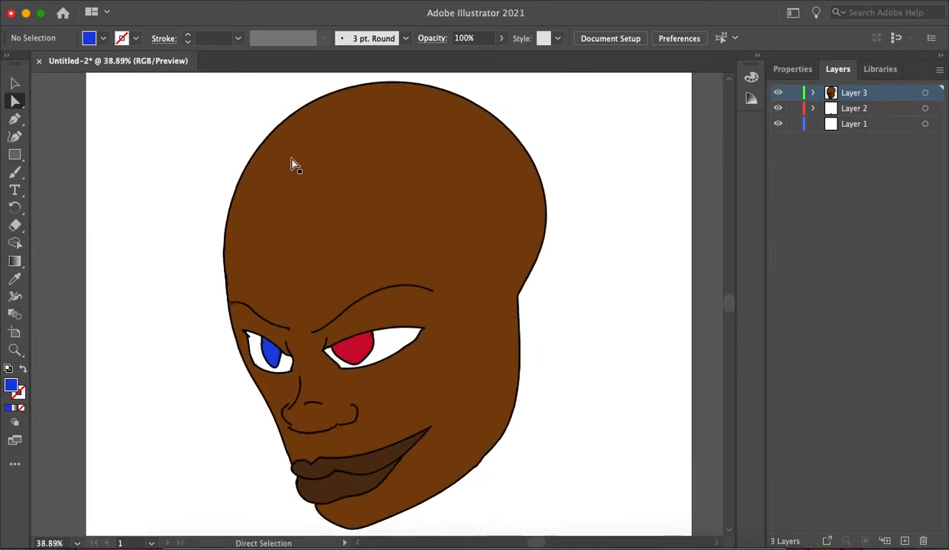
scroll(316, 302, "up", 3)
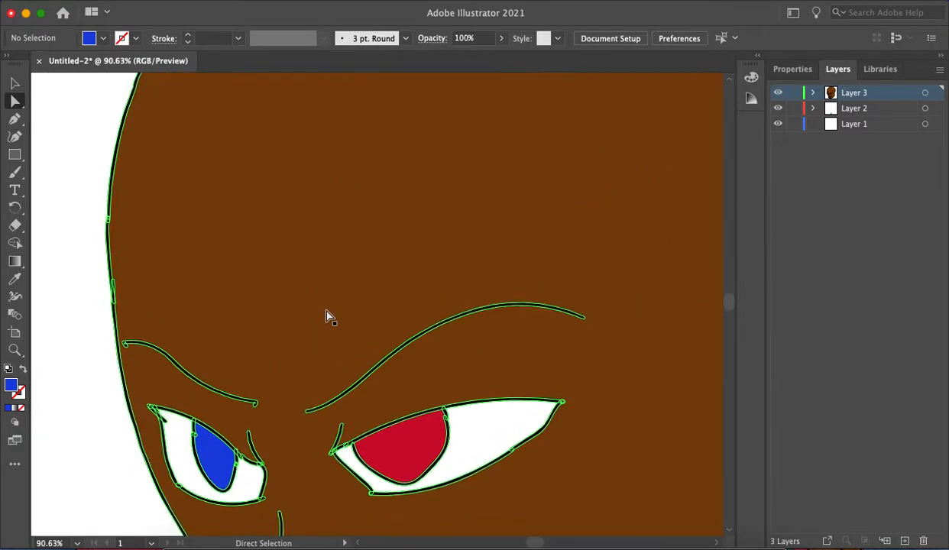
scroll(325, 278, "down", 5)
Step: Switch to the Paintbrush and set its stroke colour to near-black 050203
key("b")
left_click_drag(3, 387, 11, 388)
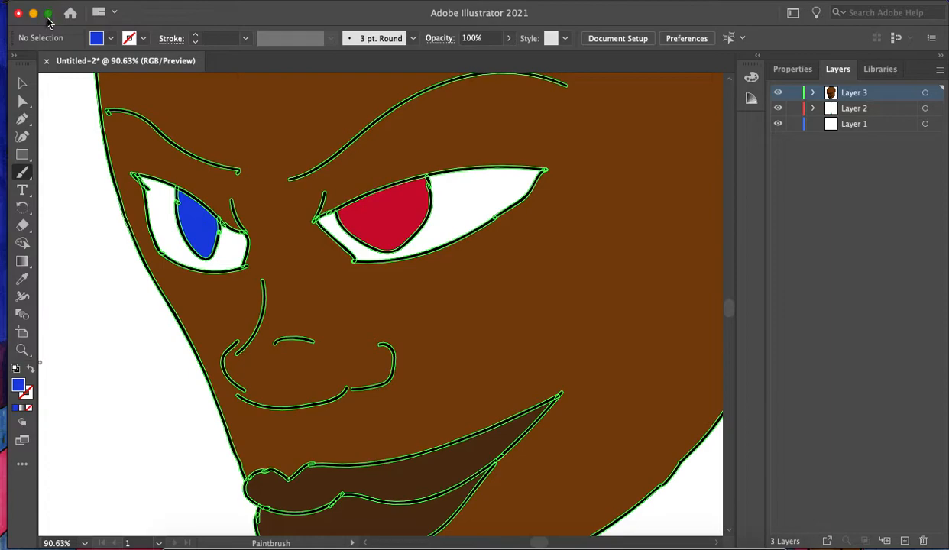
left_click(48, 14)
left_click(14, 405)
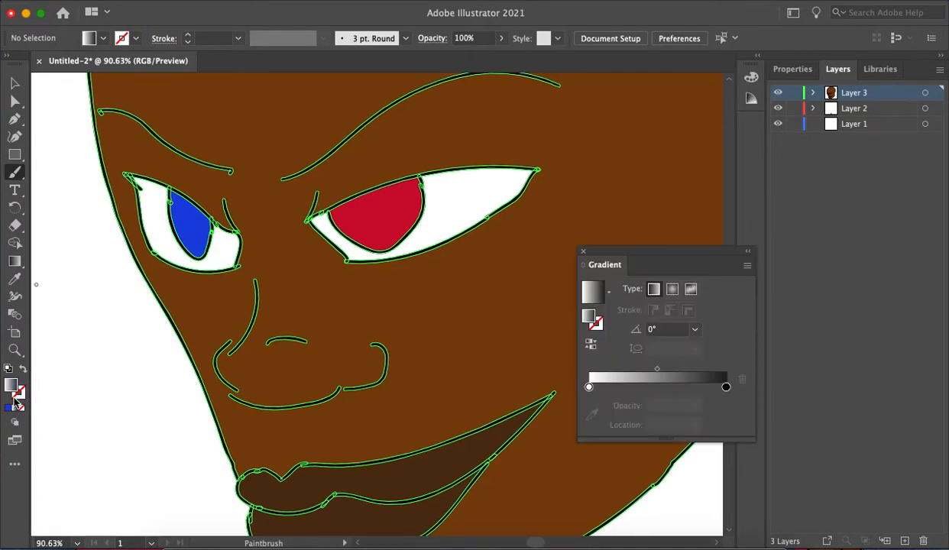
double_click(18, 394)
left_click_drag(593, 333, 621, 343)
left_click(879, 165)
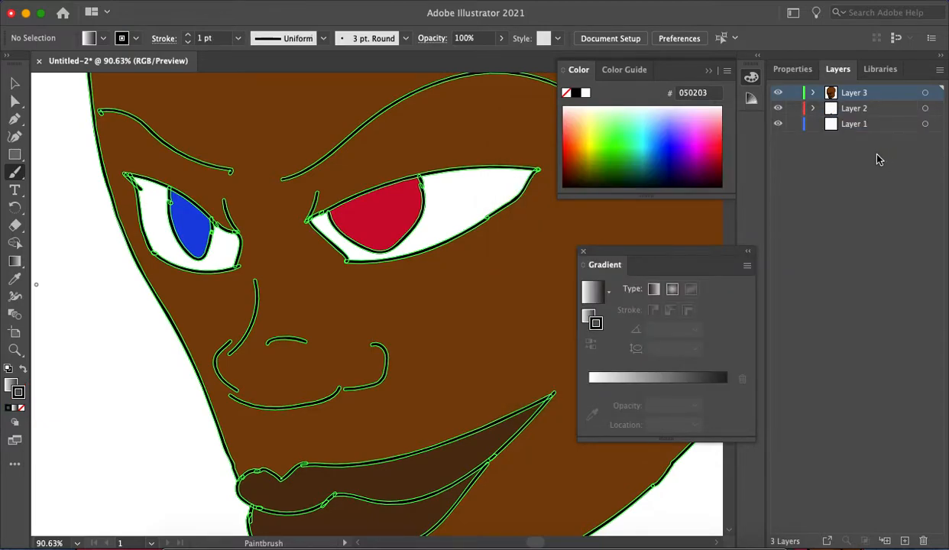
Step: Move Layer 2 above Layer 3 and collapse the floating Color and Gradient controls
key("a")
key("super+shift+a")
scroll(138, 332, "down", 5)
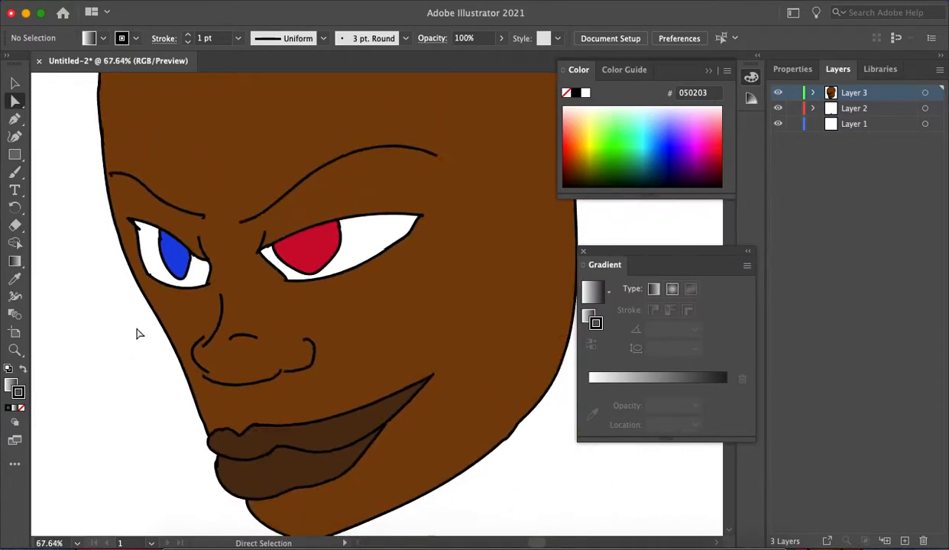
left_click_drag(859, 109, 854, 88)
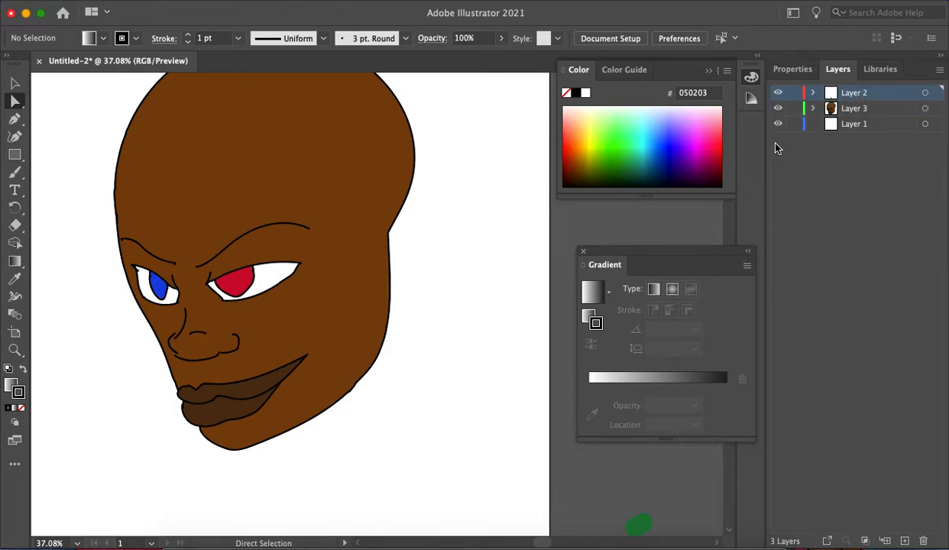
scroll(445, 284, "left", 5)
scroll(425, 296, "left", 1)
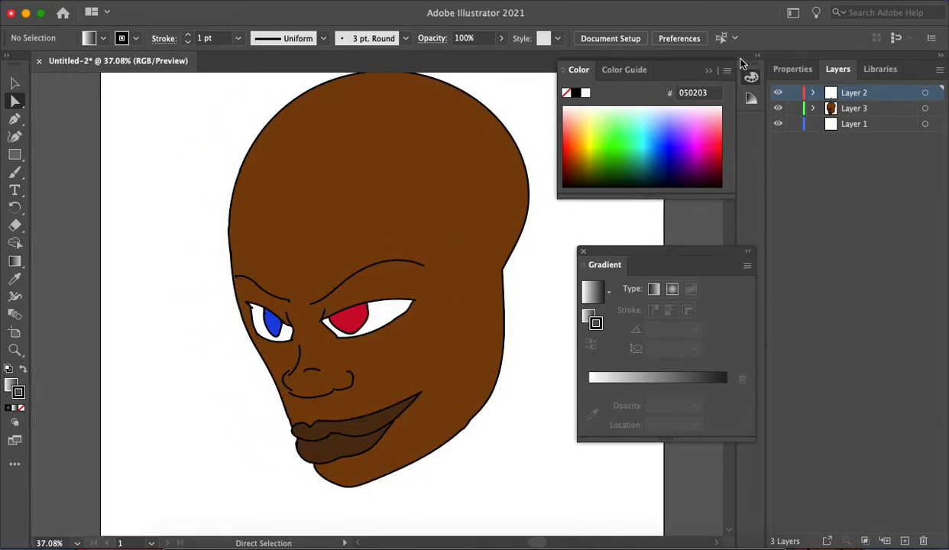
left_click(710, 73)
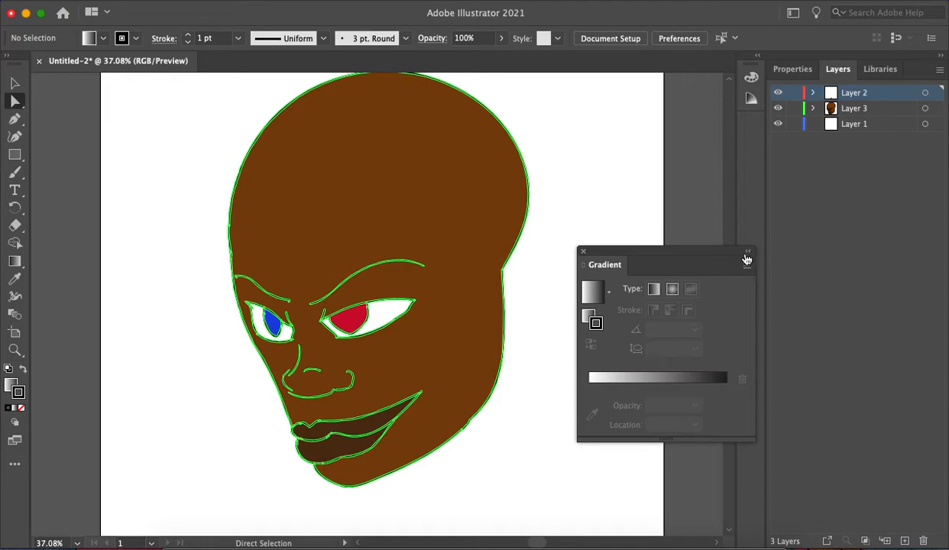
left_click(753, 252)
Step: Paint a near-black Paintbrush test scribble on the pasteboard beside the face, using a 4 pt stroke without fill
scroll(557, 254, "down", 3)
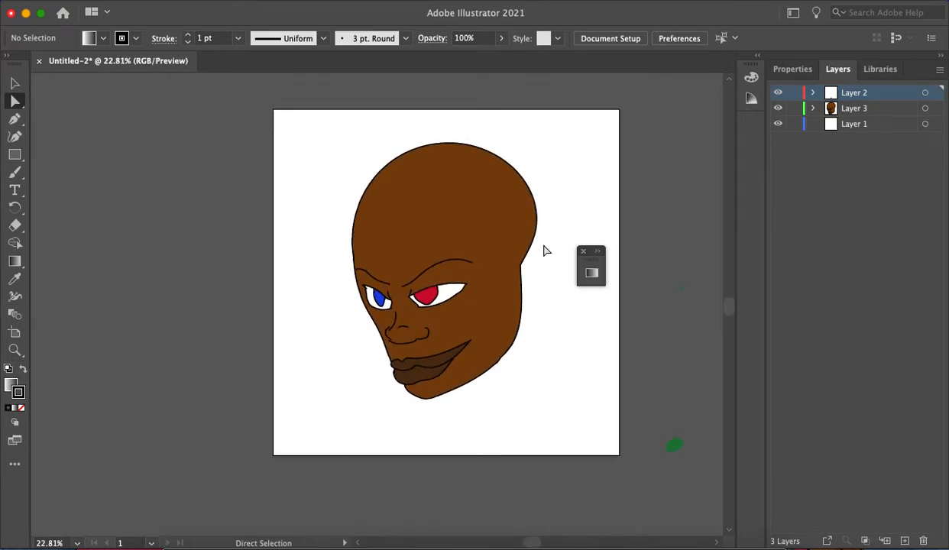
left_click(416, 279)
key("b")
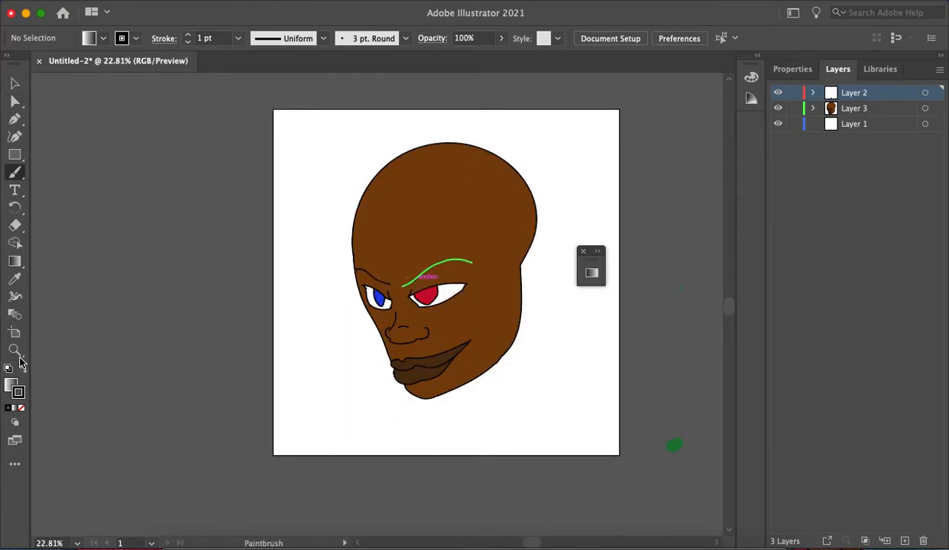
left_click_drag(158, 223, 189, 197)
left_click(793, 69)
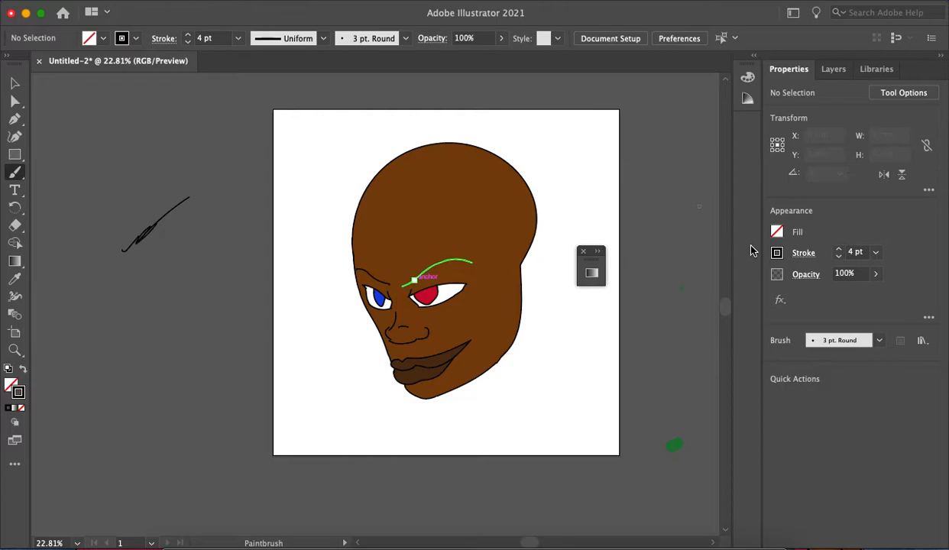
scroll(309, 272, "up", 10)
scroll(602, 307, "right", 4)
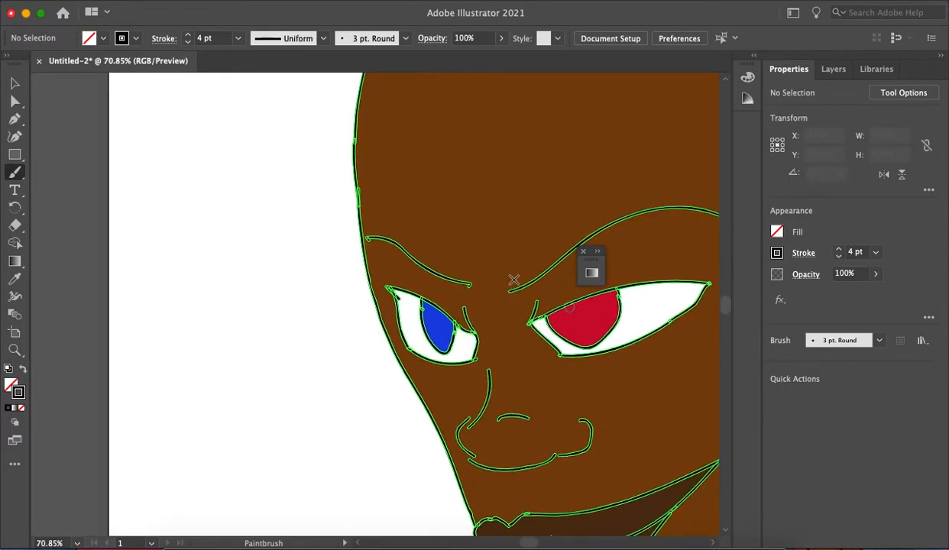
Step: Expand the Gradient controls, float them over the pasteboard beside the face, and collapse the docked controls to icons
scroll(515, 279, "down", 5)
scroll(679, 270, "down", 1)
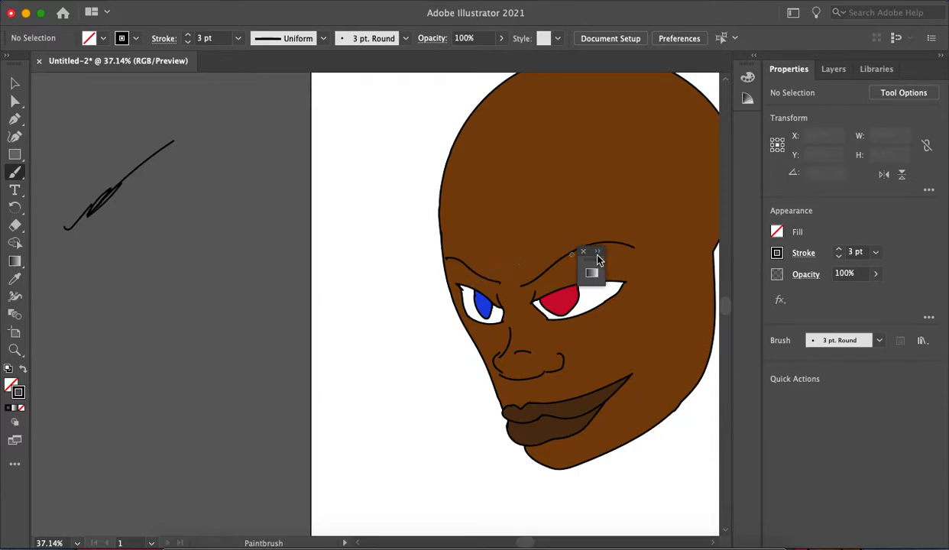
left_click(592, 271)
left_click_drag(622, 254, 831, 59)
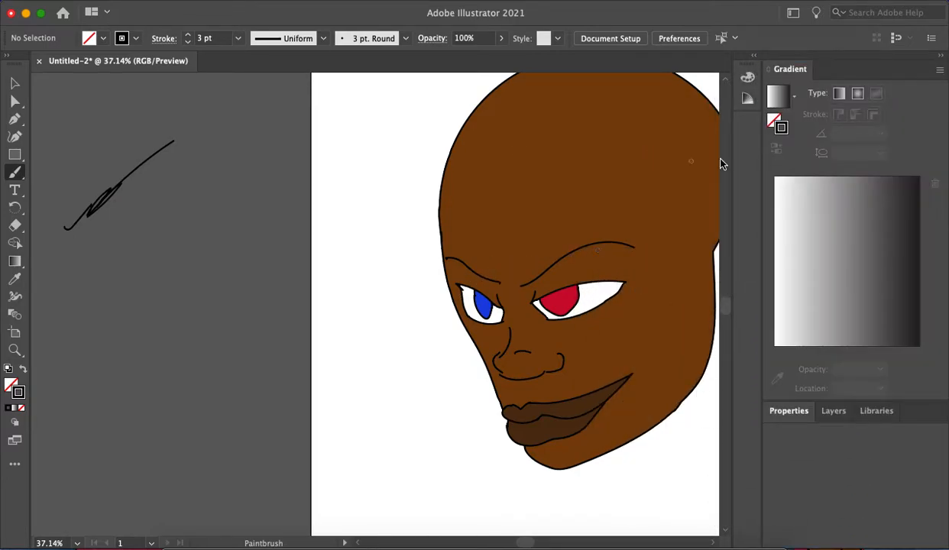
left_click(941, 58)
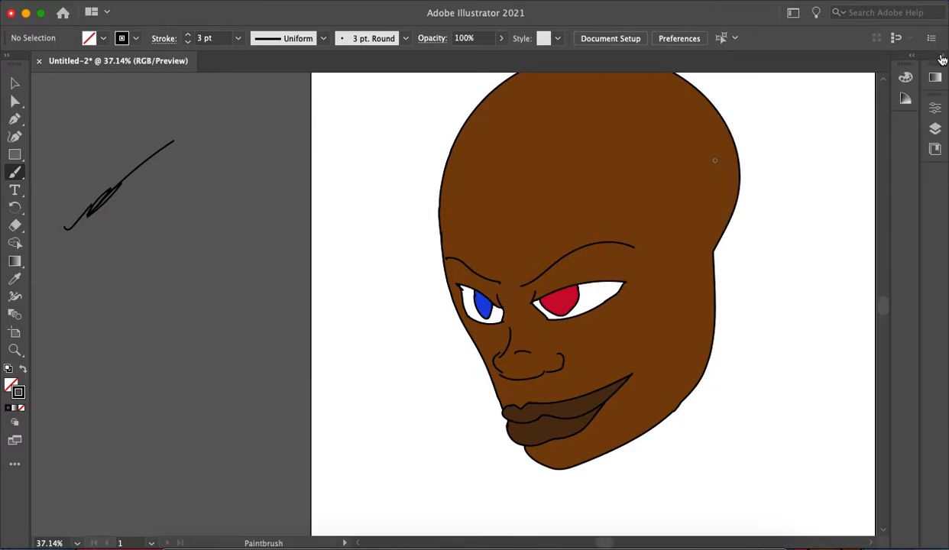
left_click(941, 57)
left_click(940, 58)
left_click(914, 58)
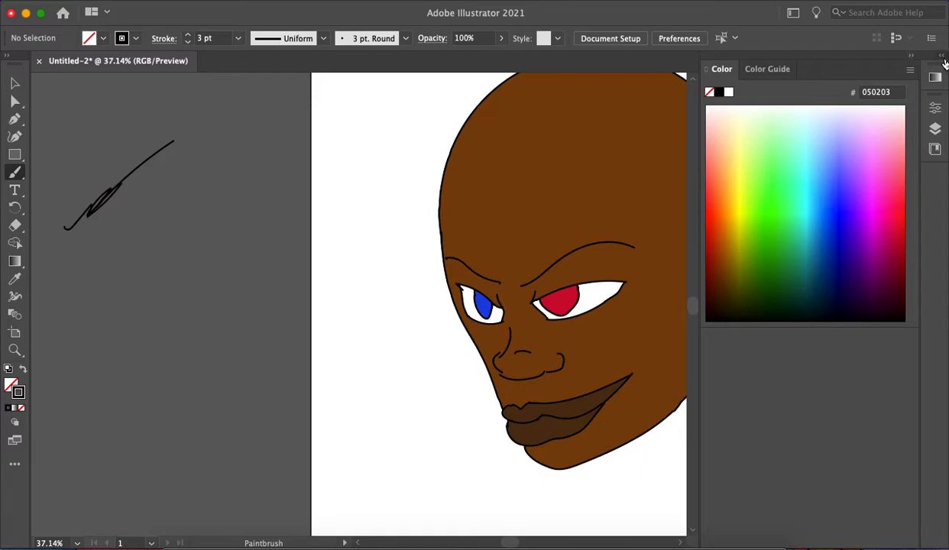
left_click(941, 57)
left_click_drag(790, 69, 133, 258)
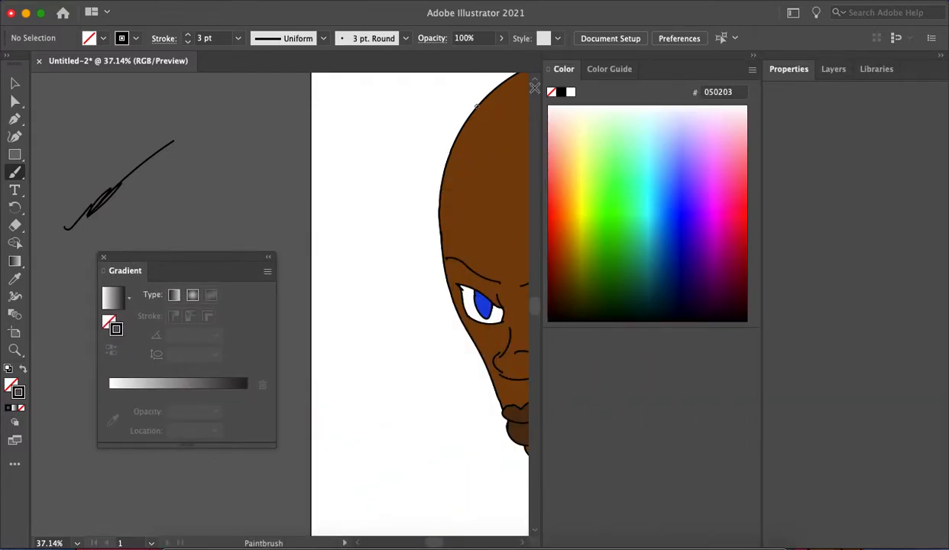
left_click(754, 58)
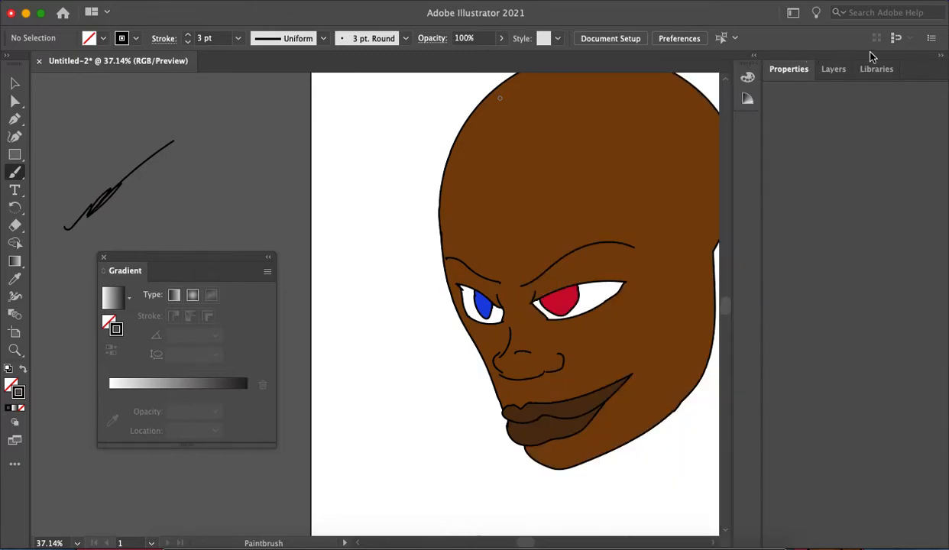
left_click(940, 58)
Step: Thicken both eyebrows with near-black 3 pt Paintbrush strokes along their existing lines
scroll(561, 309, "up", 4)
mouse_move(539, 308)
left_mouse_down()
mouse_move(674, 222)
mouse_move(781, 225)
mouse_move(711, 214)
mouse_move(669, 223)
mouse_move(552, 310)
mouse_move(530, 298)
mouse_move(459, 297)
mouse_move(382, 250)
left_mouse_up()
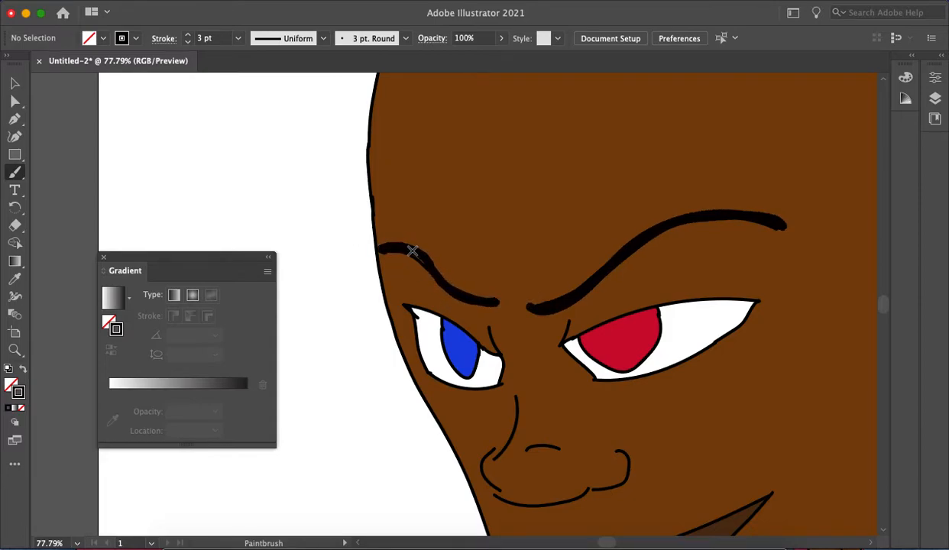
left_click_drag(440, 272, 418, 259)
scroll(500, 303, "down", 4)
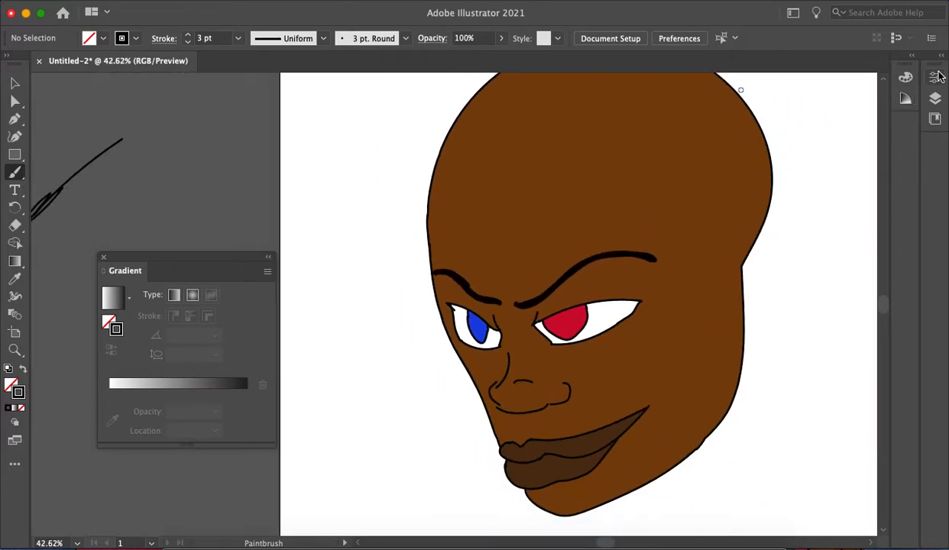
Step: Show the docked Properties controls again and reduce the Paintbrush stroke weight to 1 pt
left_click(912, 56)
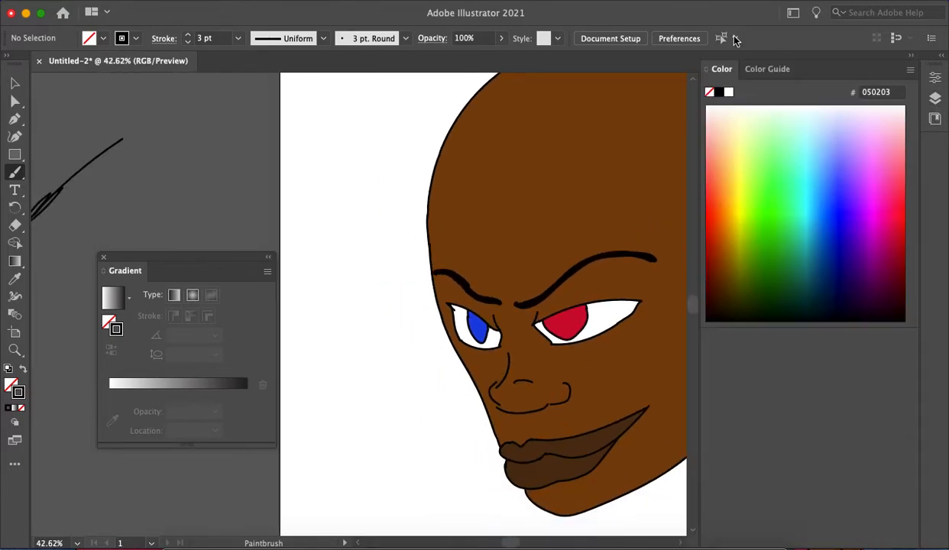
left_click(911, 61)
left_click(944, 53)
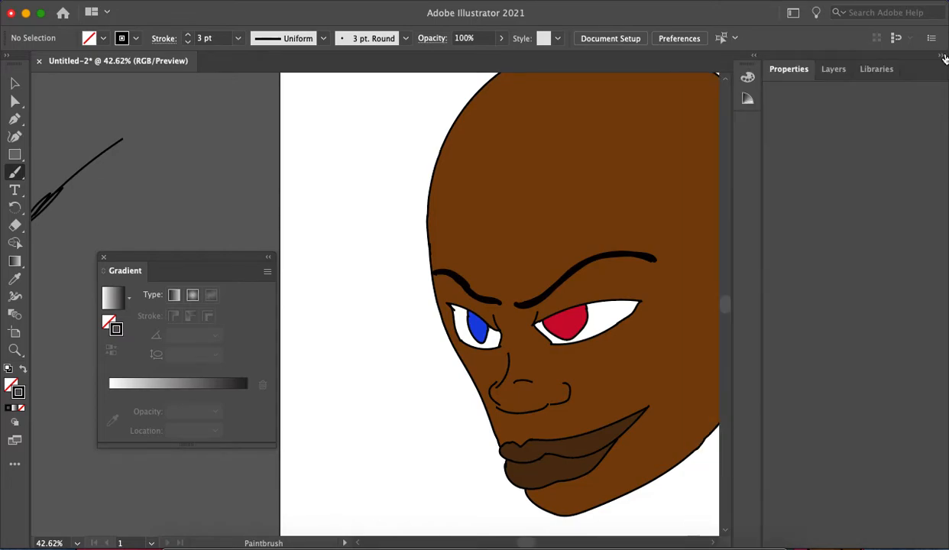
left_click(943, 57)
left_click(943, 57)
left_click(943, 58)
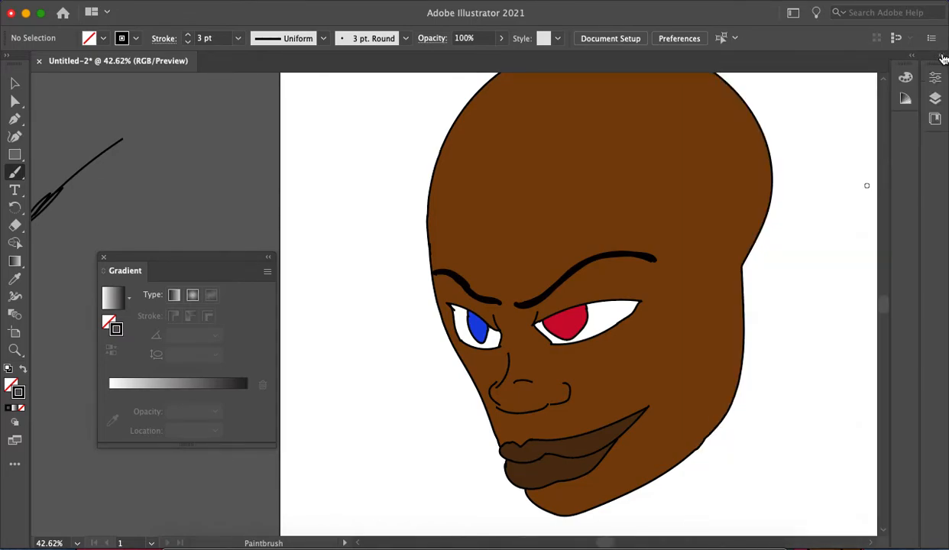
left_click(938, 57)
left_click(838, 69)
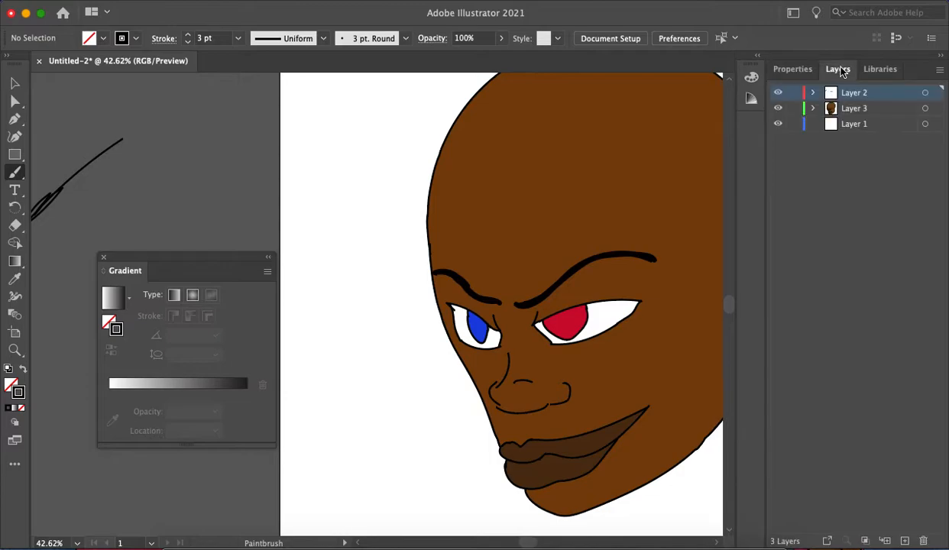
left_click(795, 69)
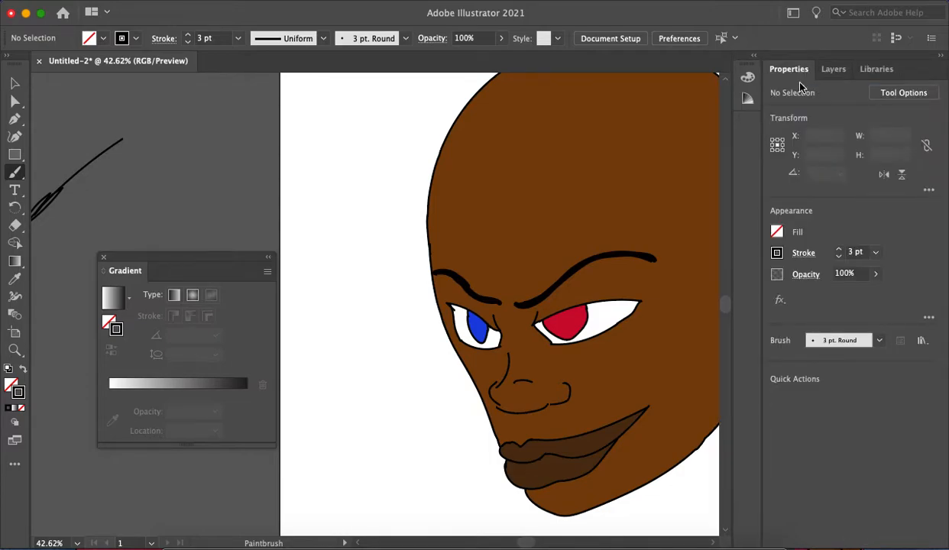
left_click(837, 256)
Step: Paint 1 pt near-black strokes along the upper lid of the red eye, extending slightly past its inner corner
scroll(489, 336, "up", 7)
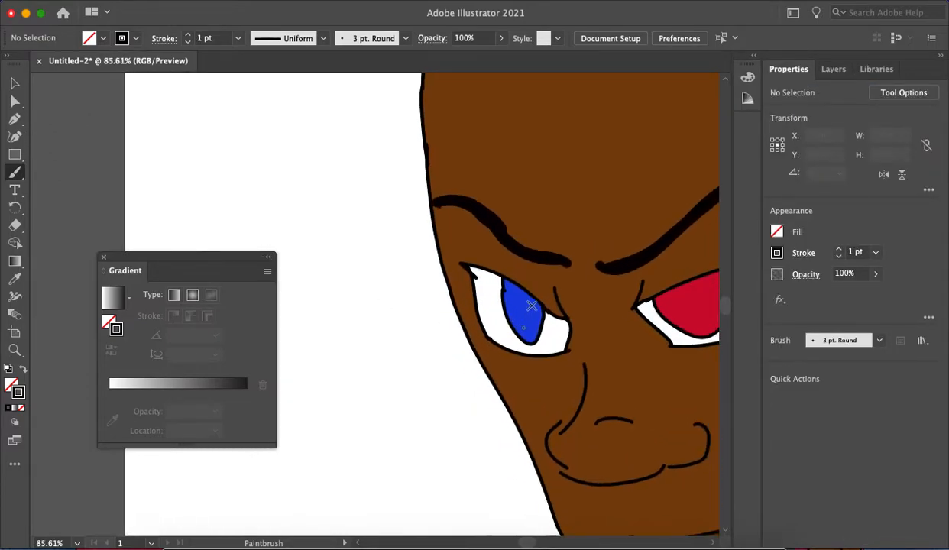
scroll(534, 306, "right", 3)
scroll(535, 306, "down", 2)
scroll(535, 229, "down", 2)
scroll(535, 229, "right", 2)
scroll(504, 229, "down", 5)
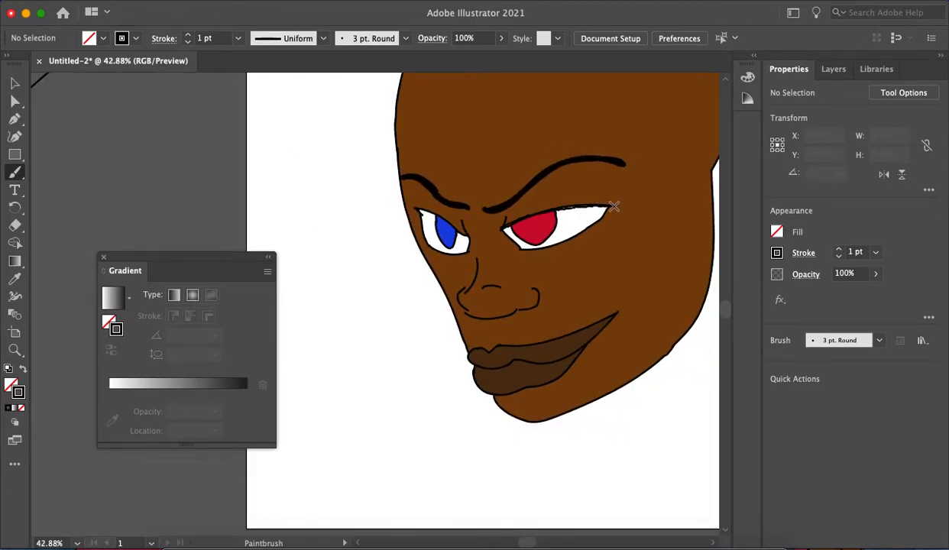
mouse_move(596, 203)
left_mouse_down()
mouse_move(539, 206)
mouse_move(504, 225)
left_mouse_up()
scroll(318, 186, "down", 1)
scroll(318, 187, "up", 7)
scroll(570, 276, "down", 3)
scroll(611, 300, "up", 8)
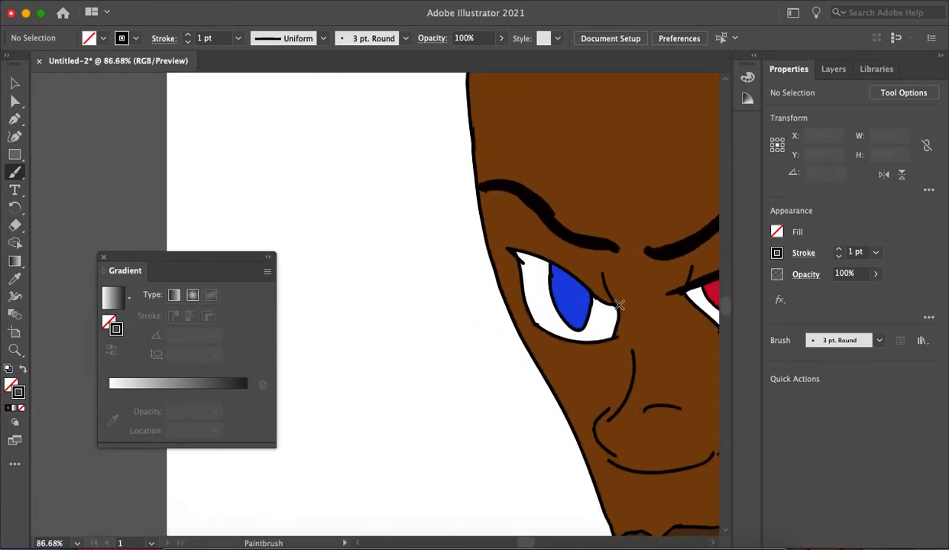
Step: Darken the upper lid of the blue eye and add short lashes along it with 1 pt strokes
mouse_move(555, 261)
left_mouse_down()
mouse_move(460, 208)
mouse_move(419, 203)
mouse_move(382, 171)
left_mouse_up()
mouse_move(423, 195)
left_mouse_down()
mouse_move(474, 211)
mouse_move(428, 185)
mouse_move(531, 233)
mouse_move(505, 210)
left_mouse_up()
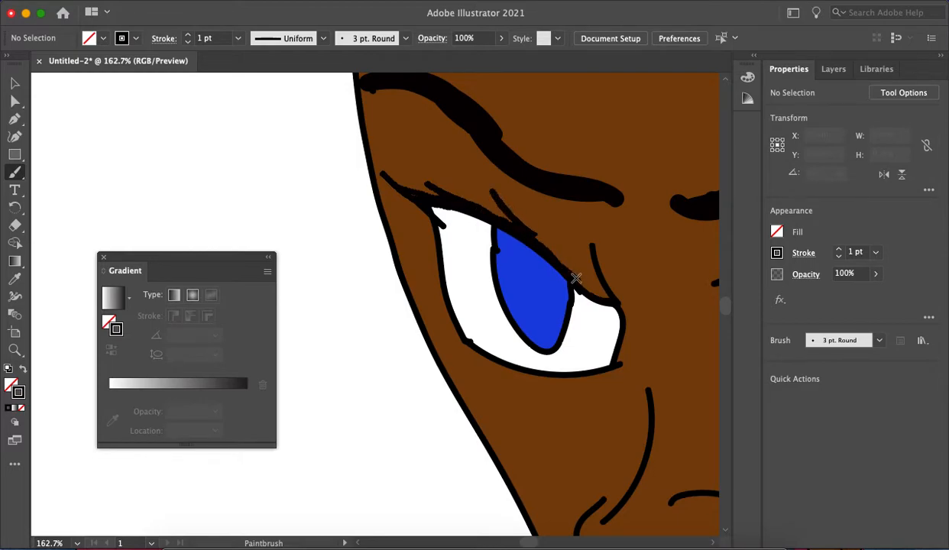
scroll(577, 280, "down", 5)
scroll(617, 264, "right", 5)
Step: Paint flared 1 pt lashes along the red eye's upper lid, extending beyond its outer corner
left_click_drag(518, 263, 519, 261)
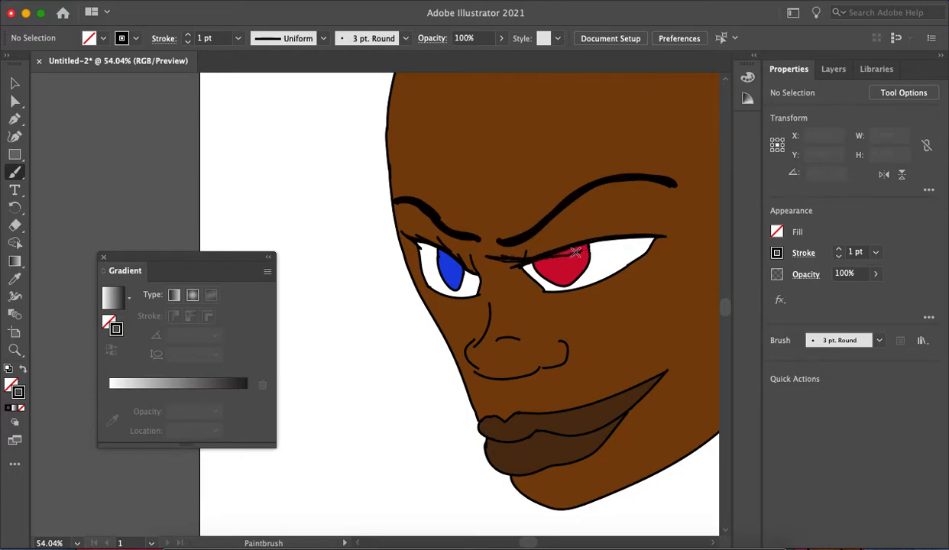
left_click_drag(587, 243, 587, 242)
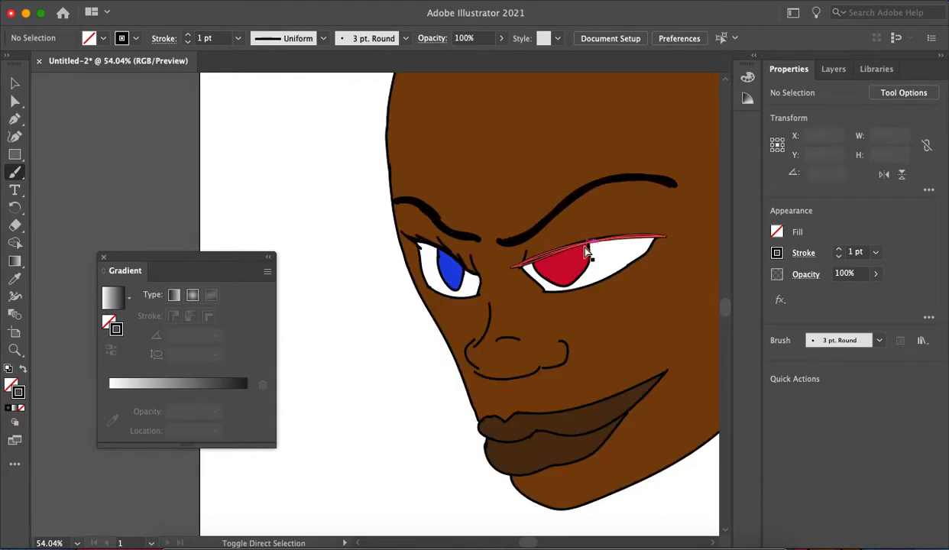
mouse_move(649, 238)
left_mouse_down()
mouse_move(602, 237)
mouse_move(656, 227)
mouse_move(548, 251)
mouse_move(586, 231)
mouse_move(532, 246)
left_mouse_up()
Step: Fill the brown gaps between the red eye's lashes with near-black 1 pt strokes out to the lash tips
key("a")
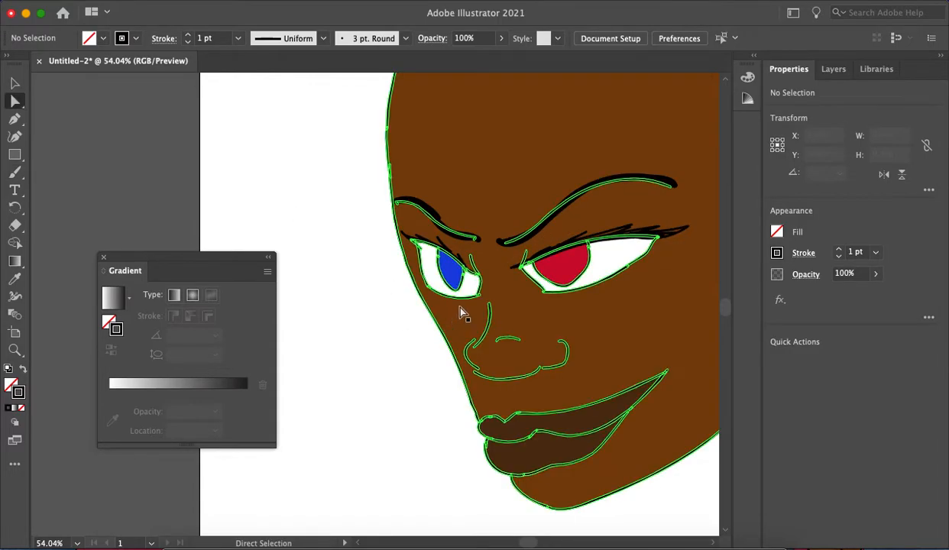
scroll(442, 302, "down", 4)
scroll(580, 305, "up", 5)
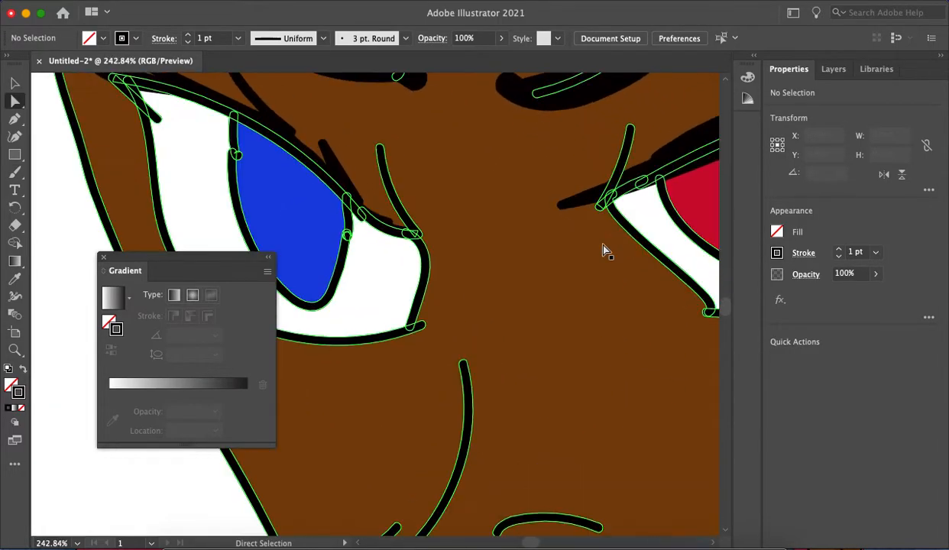
scroll(603, 250, "right", 5)
scroll(410, 170, "down", 2)
scroll(603, 121, "down", 2)
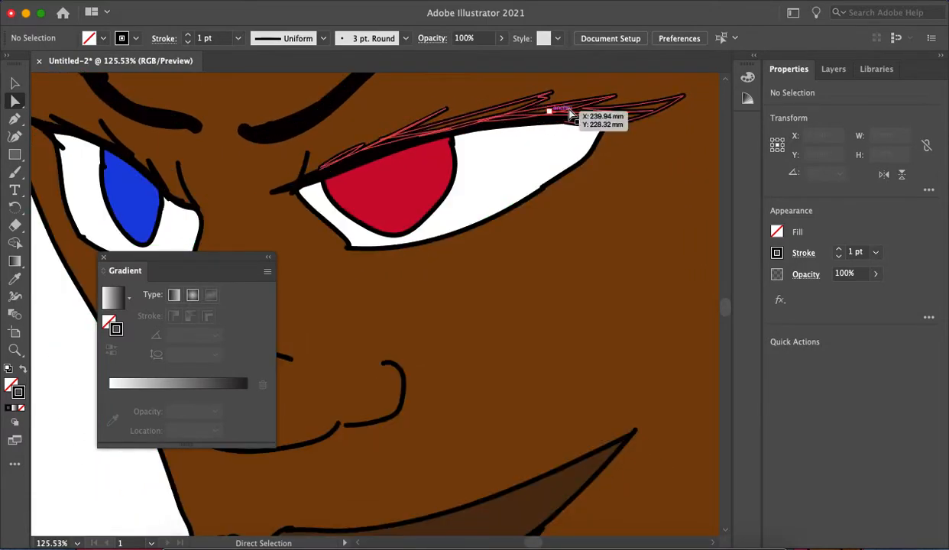
scroll(592, 110, "up", 4)
scroll(313, 138, "down", 3)
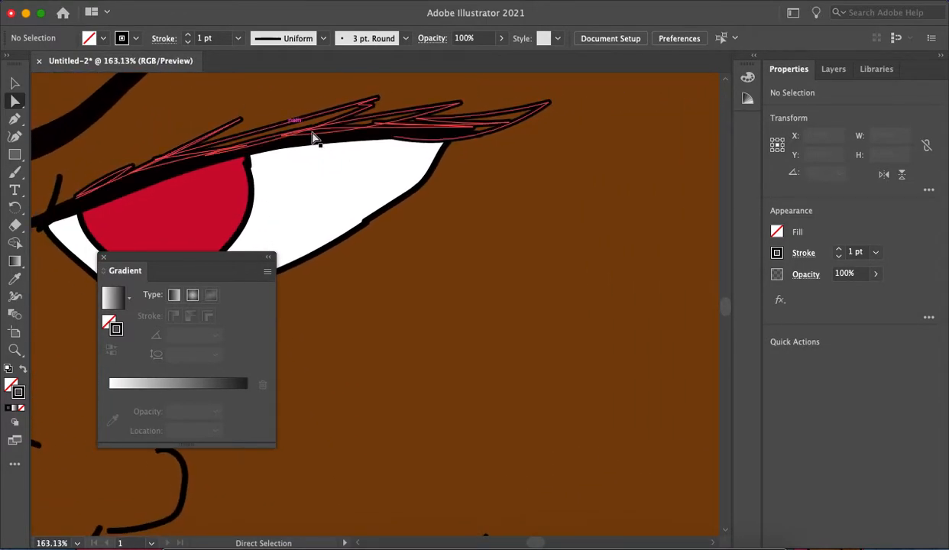
key("b")
scroll(305, 147, "up", 5)
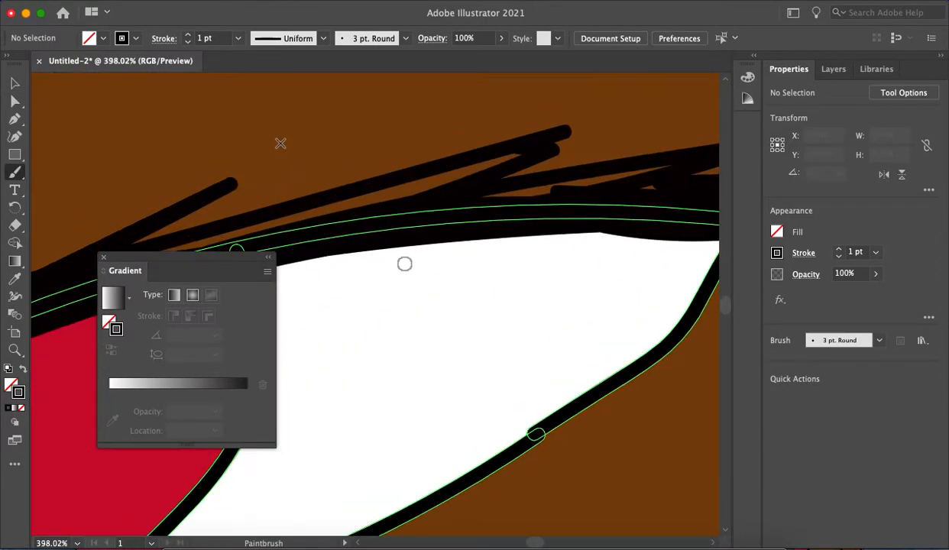
mouse_move(517, 155)
left_mouse_down()
mouse_move(295, 224)
mouse_move(220, 231)
mouse_move(157, 260)
mouse_move(164, 251)
mouse_move(447, 181)
mouse_move(318, 215)
left_mouse_up()
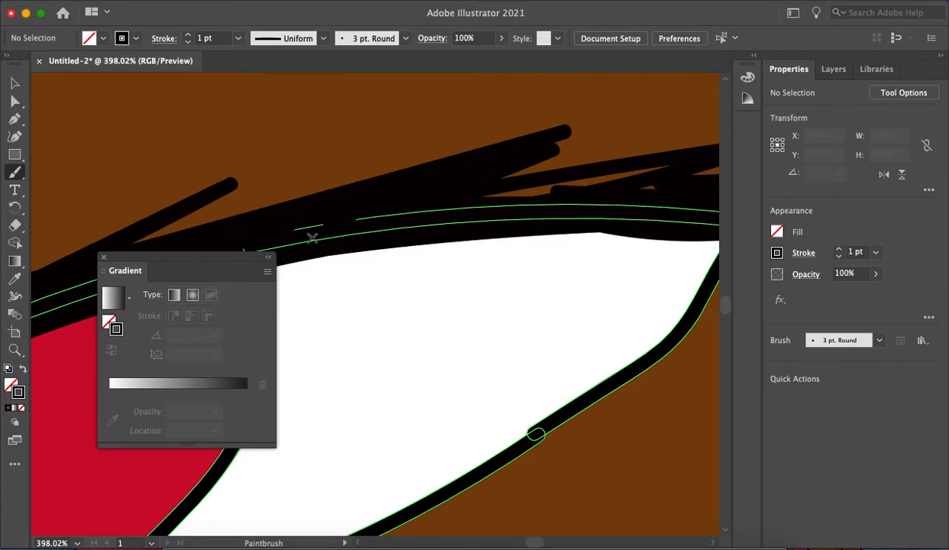
scroll(517, 207, "down", 2)
scroll(511, 203, "down", 3)
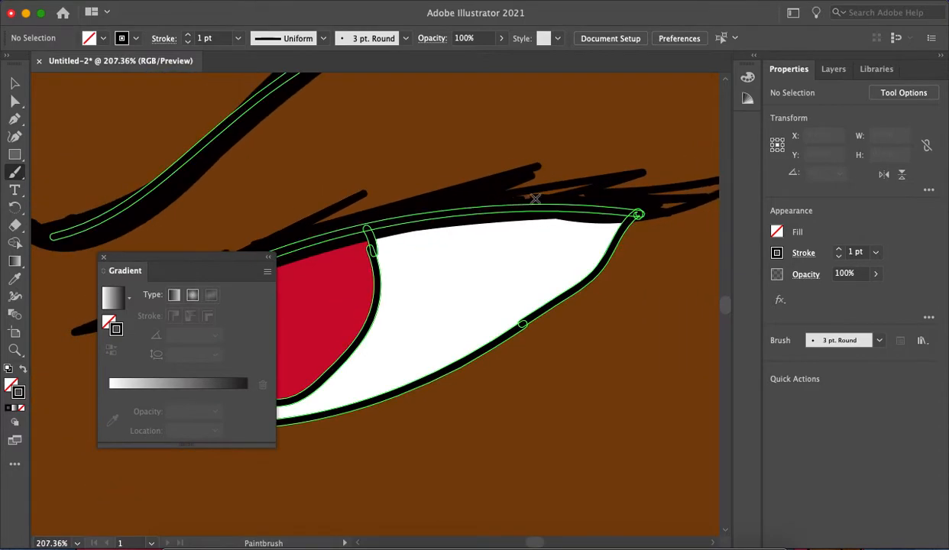
scroll(653, 199, "down", 3)
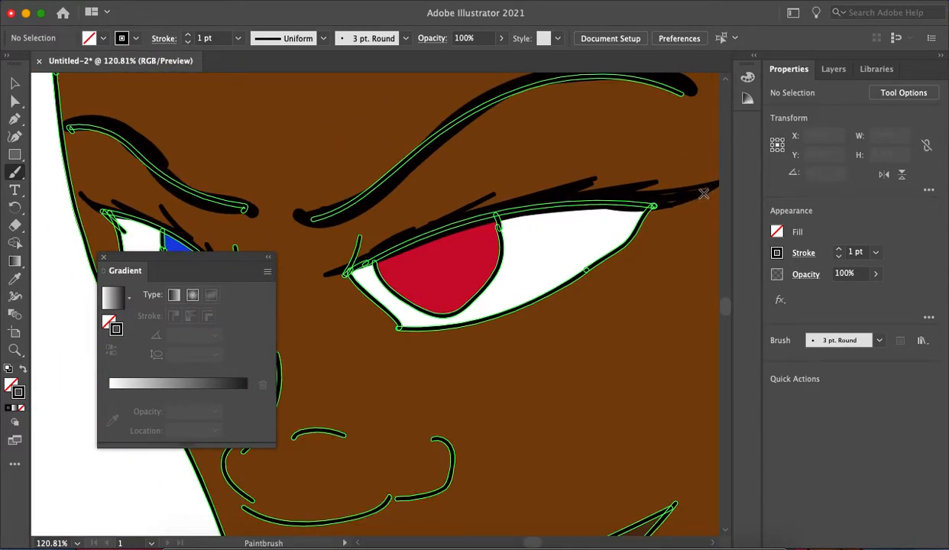
scroll(660, 204, "down", 4)
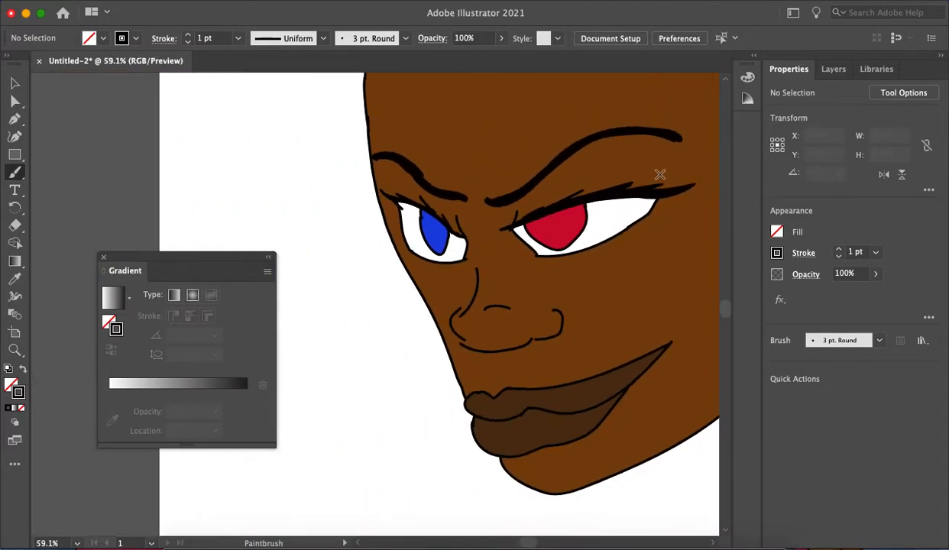
Step: Thicken the nose's bridge, nostril and underside lines with 1 pt strokes, giving the far nostril curve extra weight
scroll(660, 175, "up", 3)
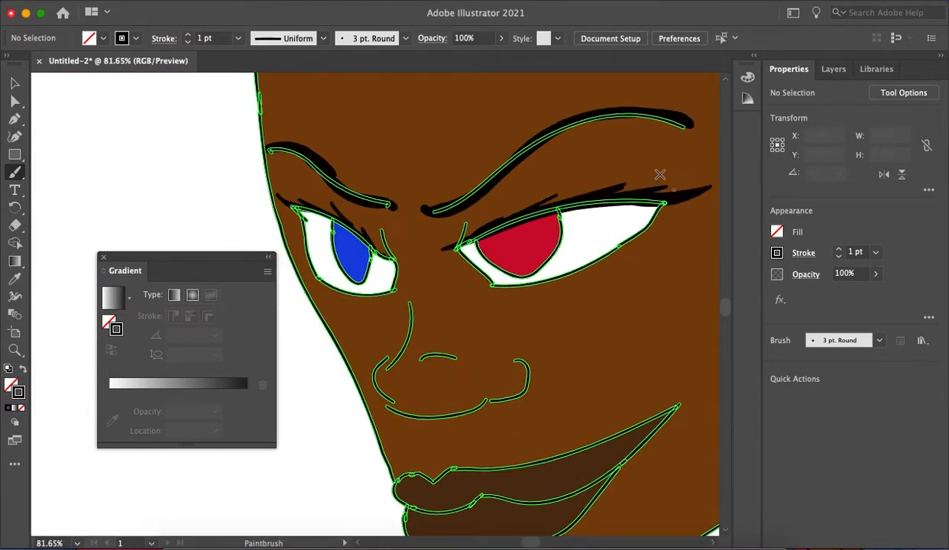
scroll(341, 114, "down", 3)
scroll(341, 115, "left", 3)
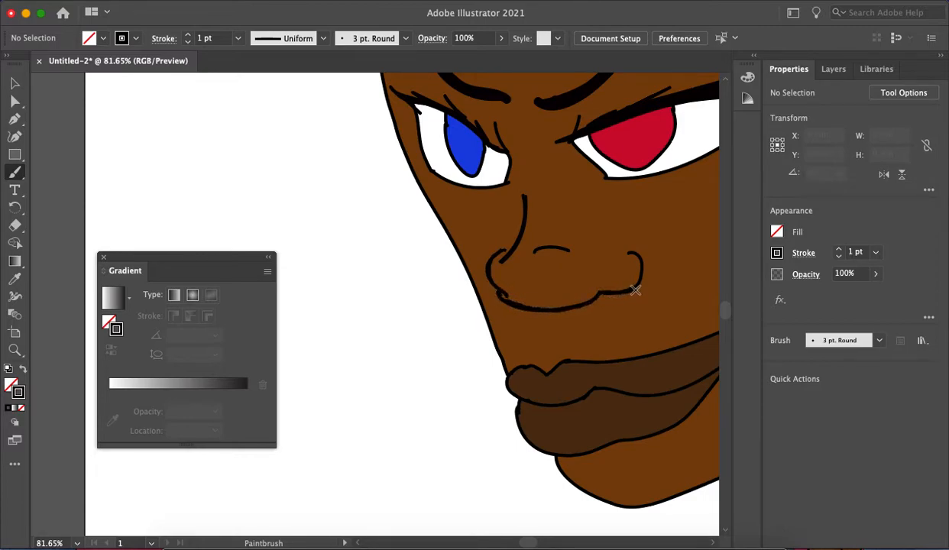
mouse_move(643, 257)
left_mouse_down()
mouse_move(642, 269)
mouse_move(630, 248)
left_mouse_up()
scroll(539, 248, "down", 5)
scroll(616, 218, "up", 1)
scroll(617, 218, "up", 2)
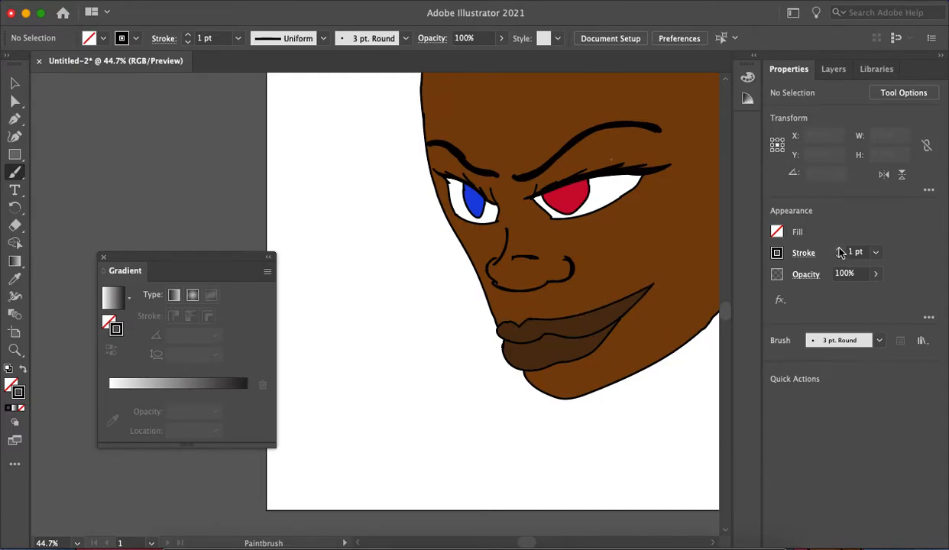
Step: Set the Paintbrush stroke to 2 pt and thicken the cupid's bow along the upper lip's front edge
scroll(449, 297, "up", 4)
mouse_move(483, 329)
left_mouse_down()
mouse_move(524, 310)
mouse_move(542, 324)
mouse_move(573, 304)
mouse_move(610, 303)
left_mouse_up()
scroll(611, 304, "up", 2)
scroll(611, 304, "right", 2)
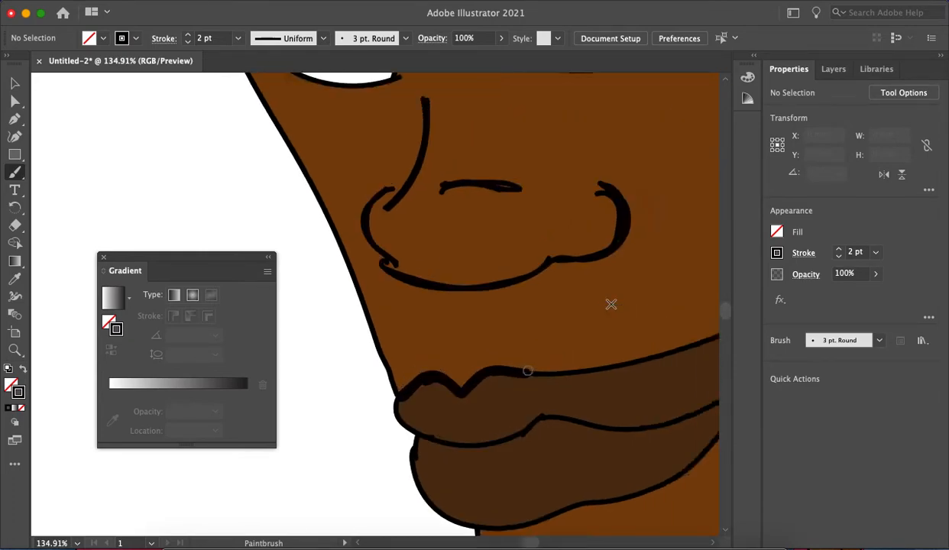
scroll(536, 352, "down", 5)
scroll(527, 363, "up", 4)
scroll(430, 390, "up", 1)
Step: Thicken the front of the upper lip and the line between the lips toward the mouth corner with 2 pt strokes
mouse_move(418, 381)
left_mouse_down()
mouse_move(433, 409)
mouse_move(500, 410)
mouse_move(542, 396)
mouse_move(629, 407)
left_mouse_up()
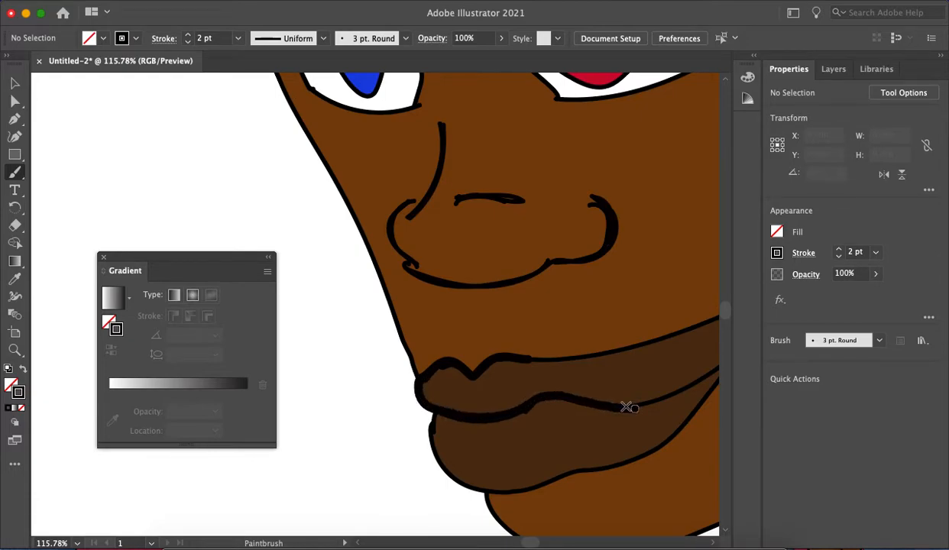
scroll(430, 401, "up", 3)
mouse_move(429, 401)
left_mouse_down()
mouse_move(627, 313)
mouse_move(656, 288)
mouse_move(653, 264)
left_mouse_up()
scroll(571, 296, "down", 3)
scroll(571, 296, "down", 1)
Step: Continue the 2 pt line along the upper lip's top edge to the mouth corner and thicken the lower lip's outline
mouse_move(488, 290)
left_mouse_down()
mouse_move(557, 282)
mouse_move(689, 231)
left_mouse_up()
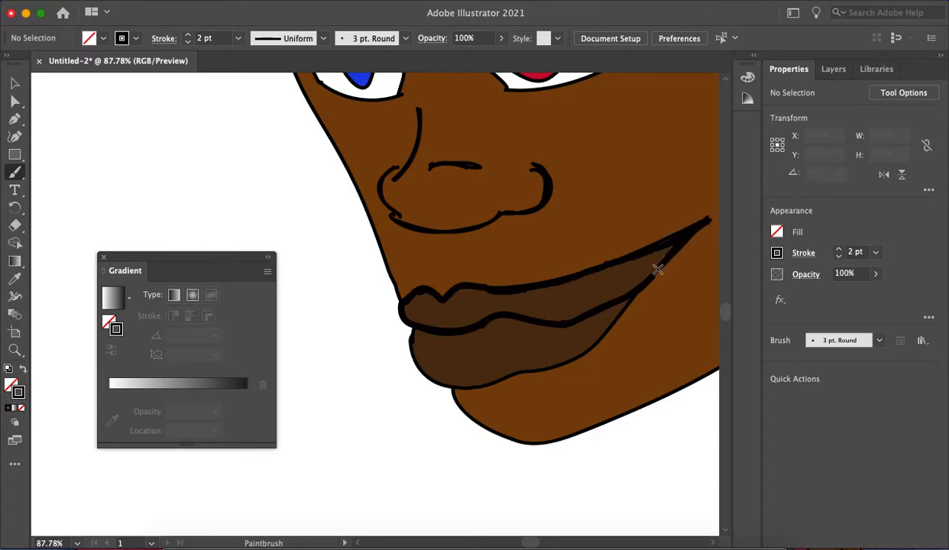
mouse_move(402, 314)
left_mouse_down()
mouse_move(423, 377)
mouse_move(482, 385)
mouse_move(590, 351)
mouse_move(626, 313)
mouse_move(623, 281)
left_mouse_up()
scroll(637, 275, "down", 4)
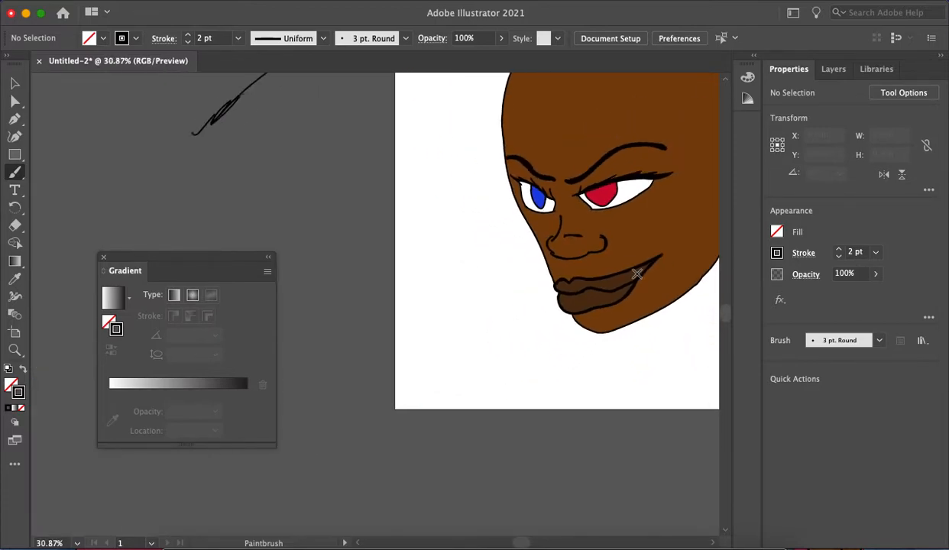
Step: Thicken the lower outline of the red eye with 2 pt Paintbrush strokes from the inner to the outer corner
scroll(637, 275, "down", 1)
scroll(584, 195, "up", 5)
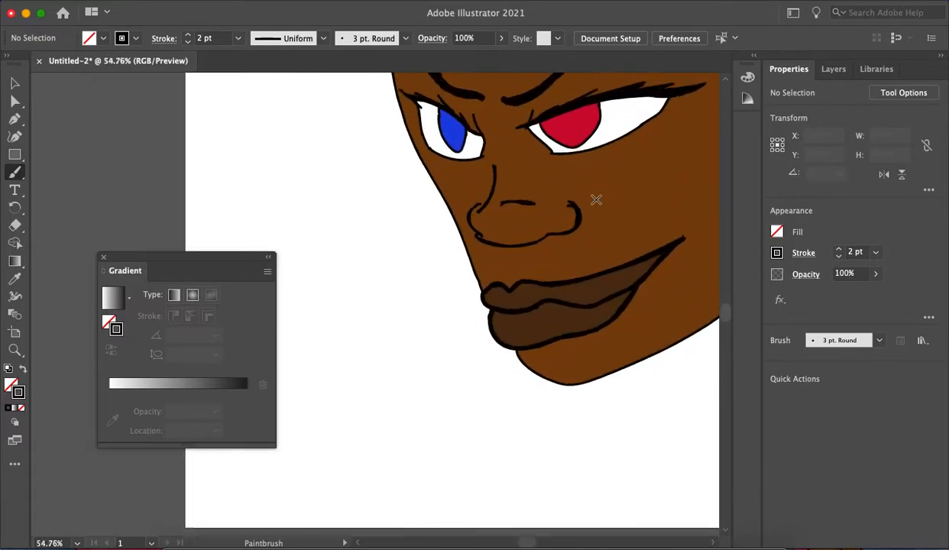
scroll(487, 131, "up", 3)
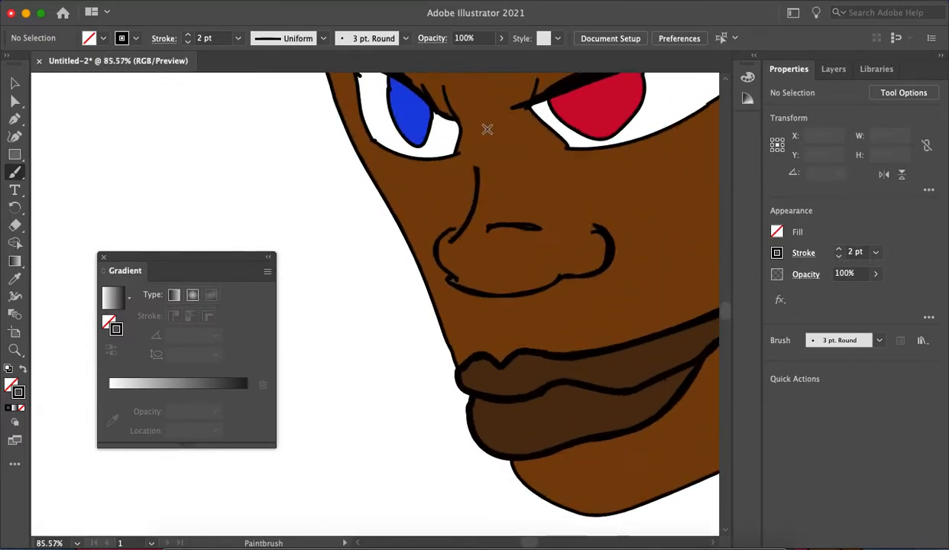
scroll(556, 128, "down", 2)
scroll(550, 122, "up", 5)
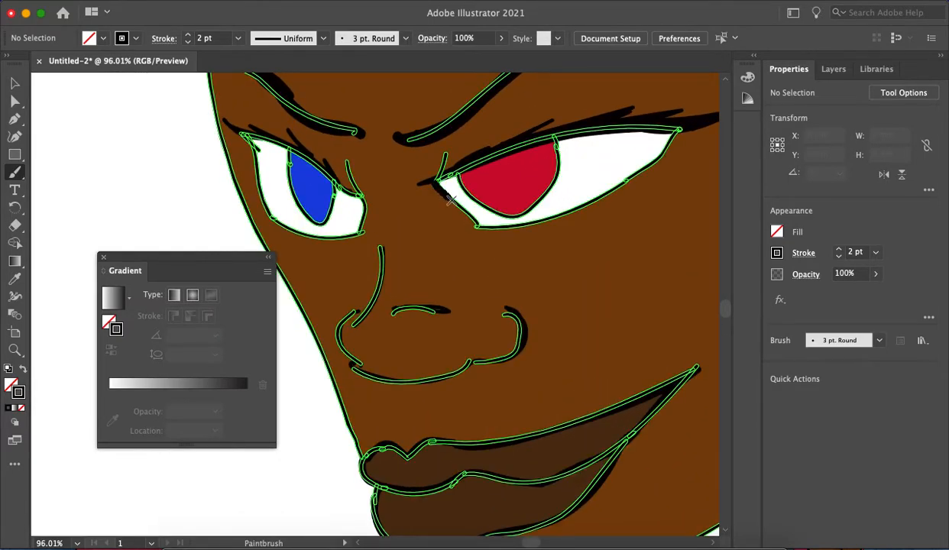
mouse_move(495, 227)
left_mouse_down()
mouse_move(579, 214)
mouse_move(678, 131)
left_mouse_up()
scroll(657, 130, "down", 4)
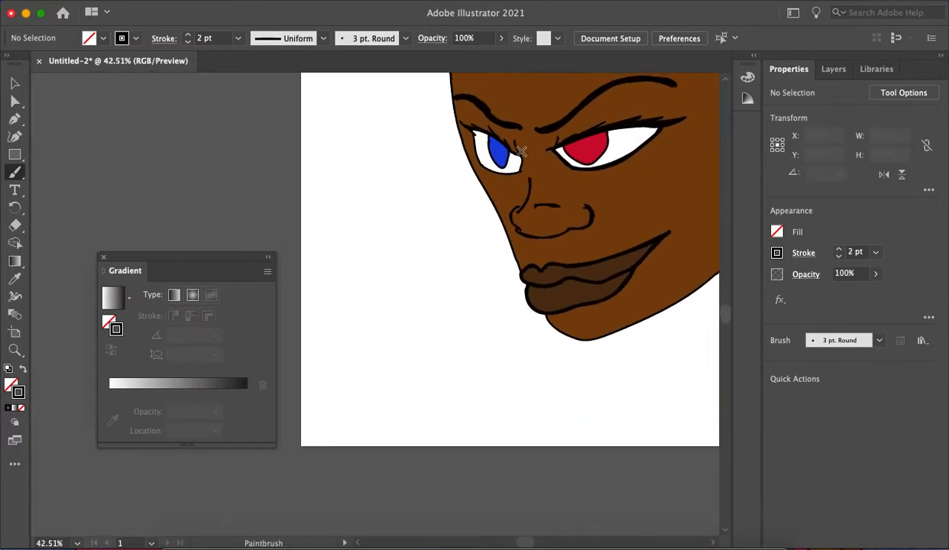
Step: Brush a 2 pt line from the blue eye's inner corner toward the nose bridge and adjust its lower anchor point to meet the bridge
scroll(426, 185, "up", 4)
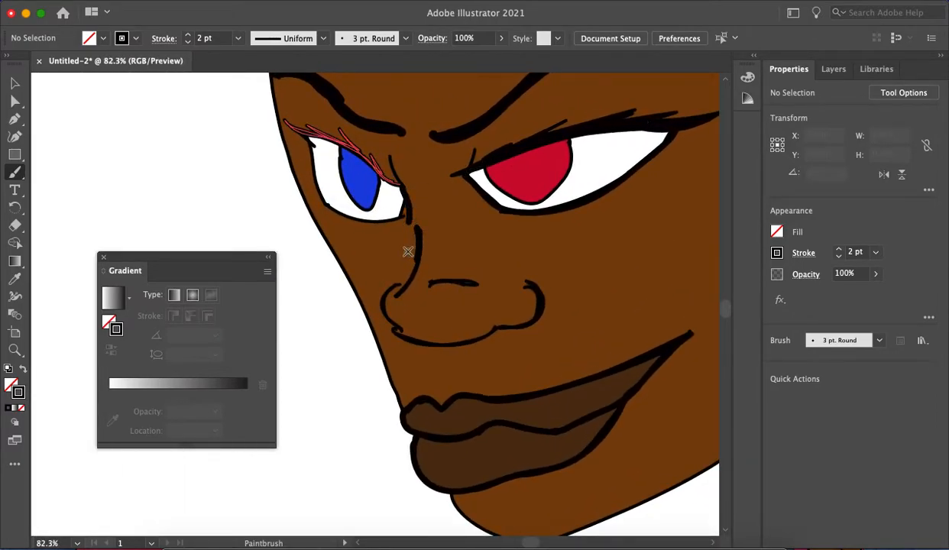
key("a")
left_click_drag(411, 219, 414, 220)
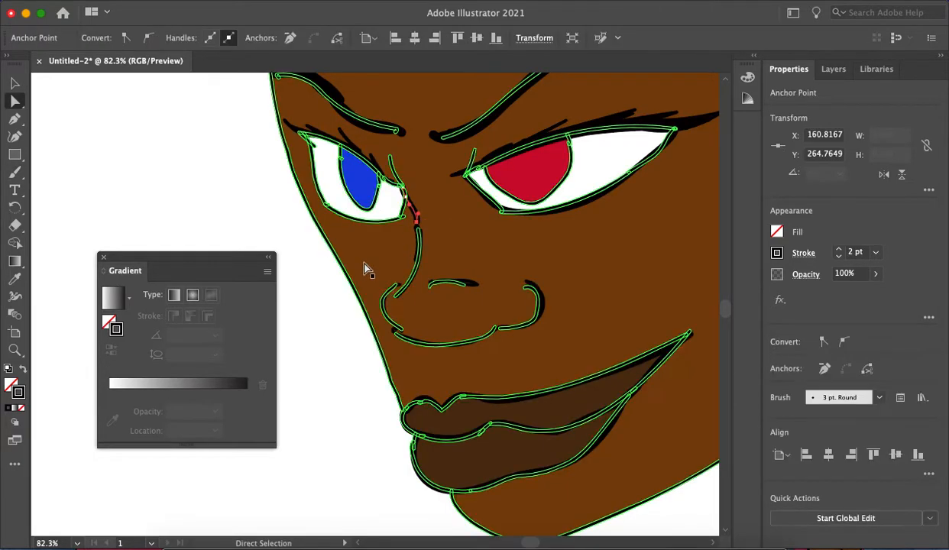
scroll(359, 269, "down", 3)
scroll(365, 260, "up", 3)
key("b")
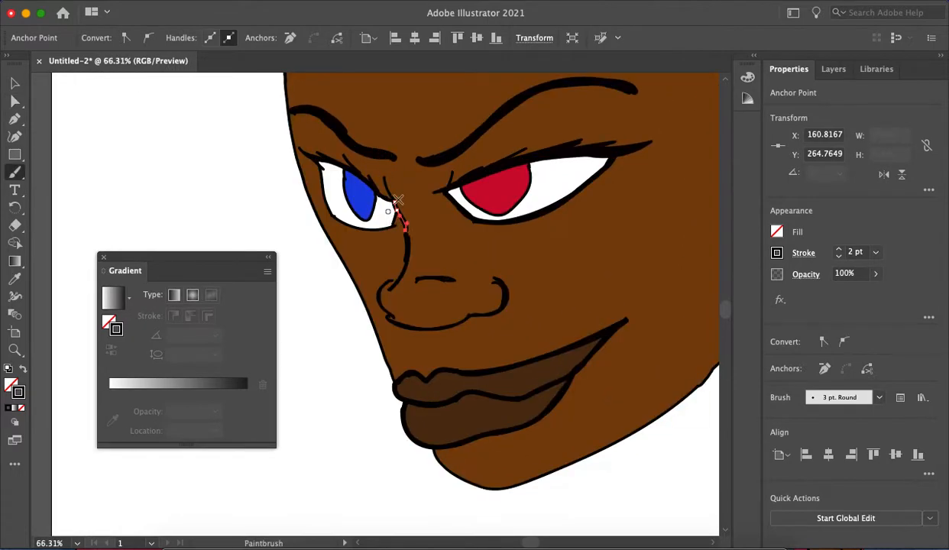
scroll(392, 211, "up", 4)
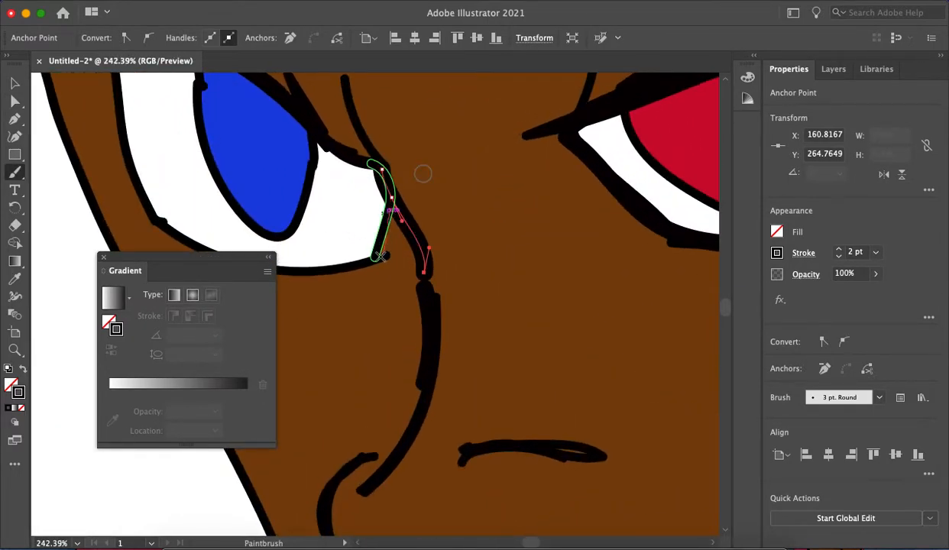
key("Delete")
key("super+z")
key("a")
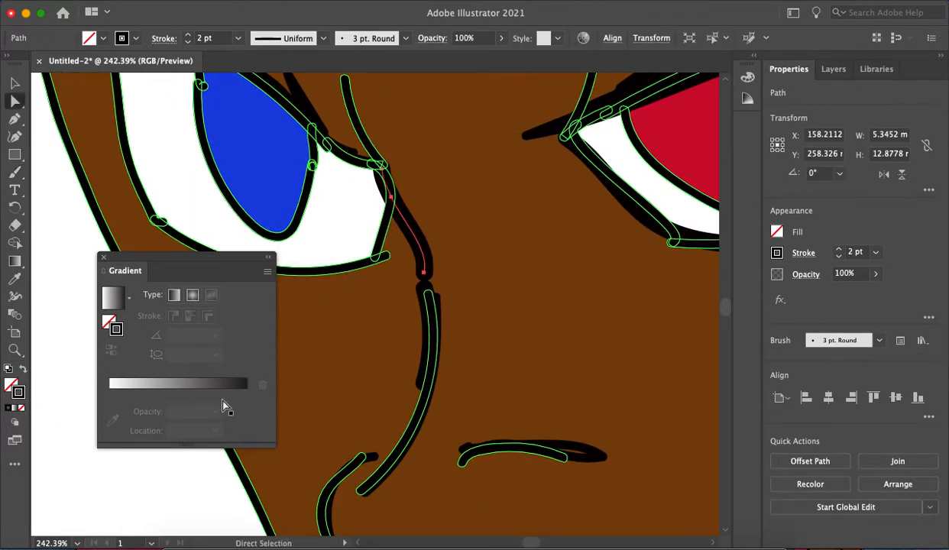
Step: Deselect the nose bridge stroke and thicken the outer and lower outline of the blue eye with 2 pt Paintbrush strokes
left_click(203, 485)
key("v")
key("b")
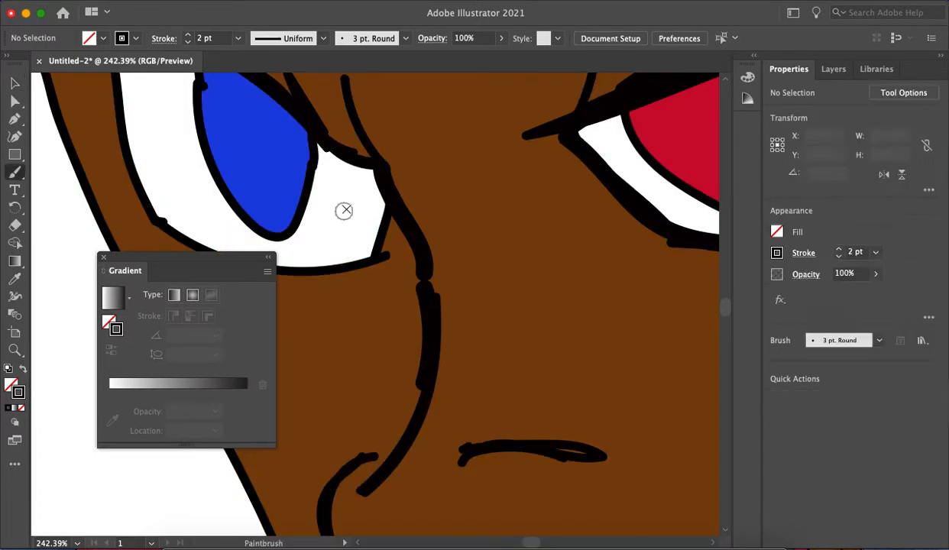
scroll(345, 211, "down", 5)
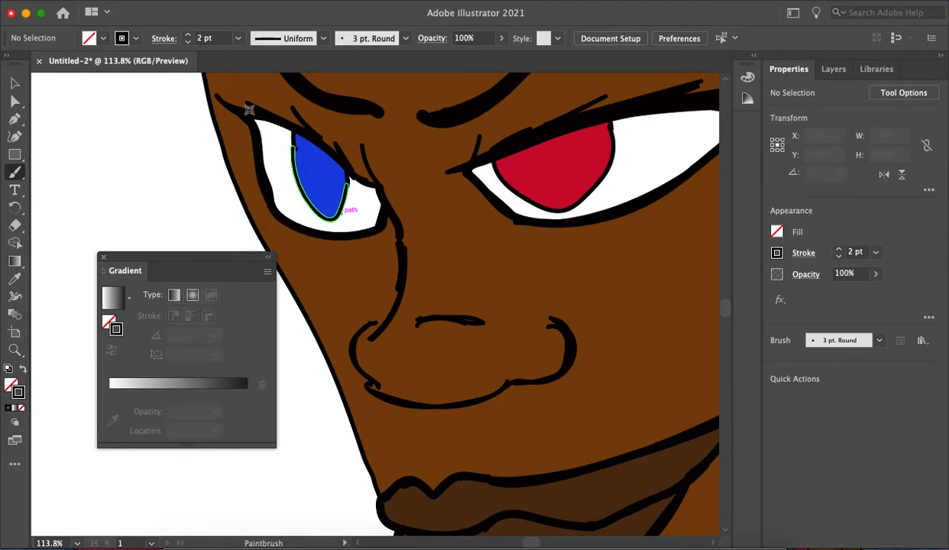
Step: Examine the line weights across the whole head and face
scroll(248, 107, "down", 5)
scroll(247, 107, "down", 3)
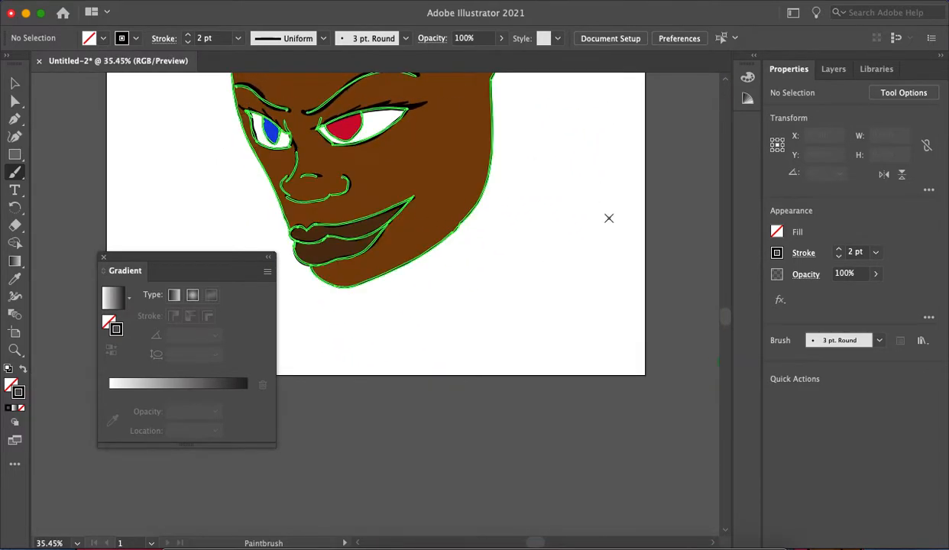
scroll(608, 218, "down", 3)
scroll(606, 243, "up", 3)
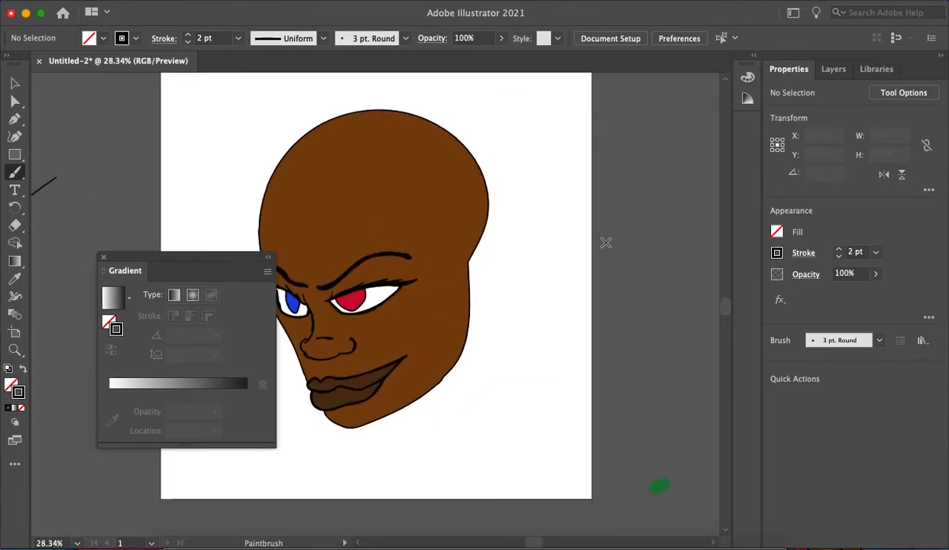
scroll(606, 243, "down", 4)
scroll(606, 243, "up", 3)
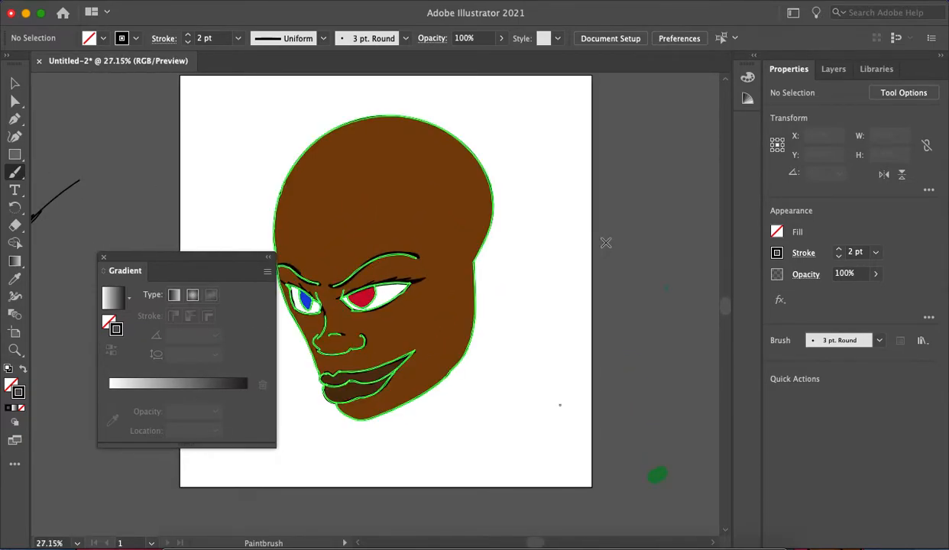
left_click(15, 101)
scroll(500, 279, "down", 1)
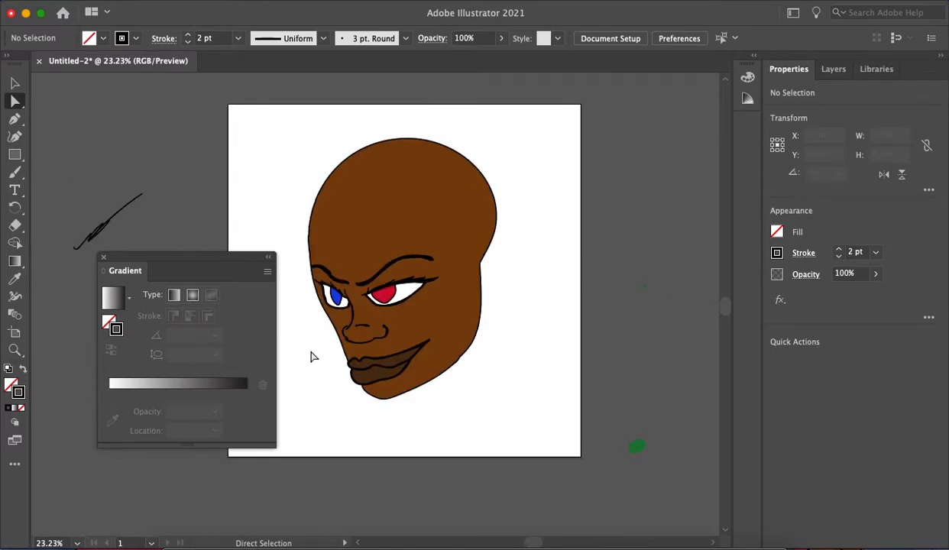
Step: Thicken the front face outline from the forehead past the cheek to the upper lip and around the chin's front with 2 pt strokes
scroll(321, 290, "up", 4)
key("b")
scroll(361, 233, "down", 3)
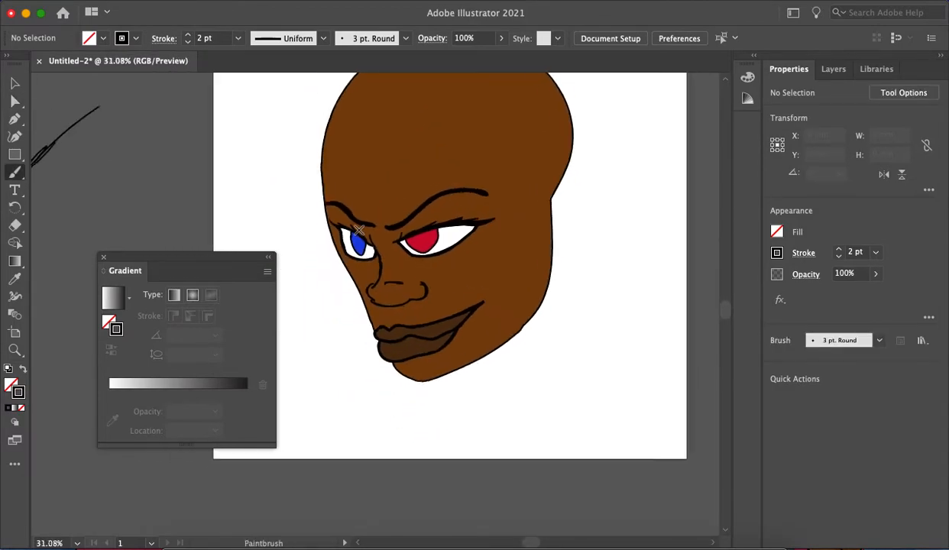
scroll(329, 132, "up", 5)
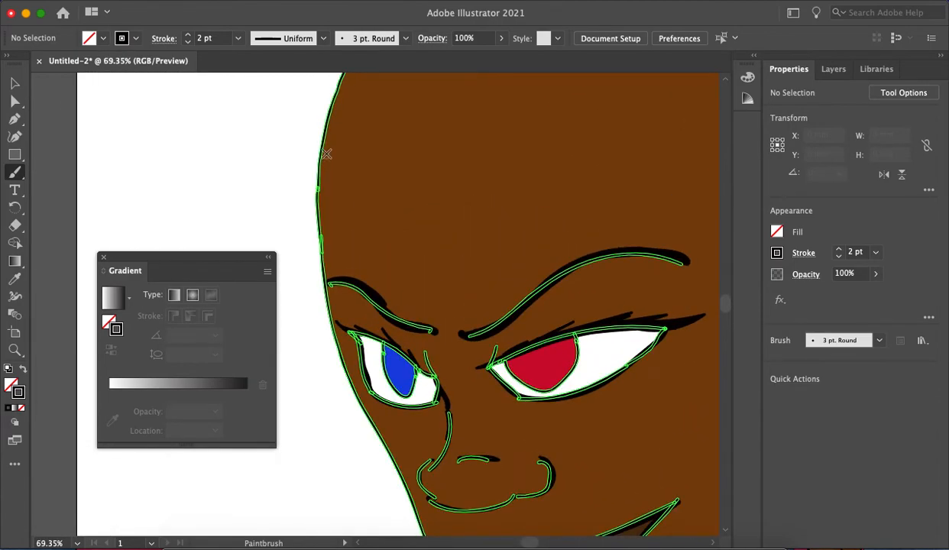
mouse_move(320, 173)
left_mouse_down()
mouse_move(315, 224)
mouse_move(333, 324)
mouse_move(374, 418)
left_mouse_up()
left_click_drag(393, 454, 392, 462)
scroll(393, 463, "down", 5)
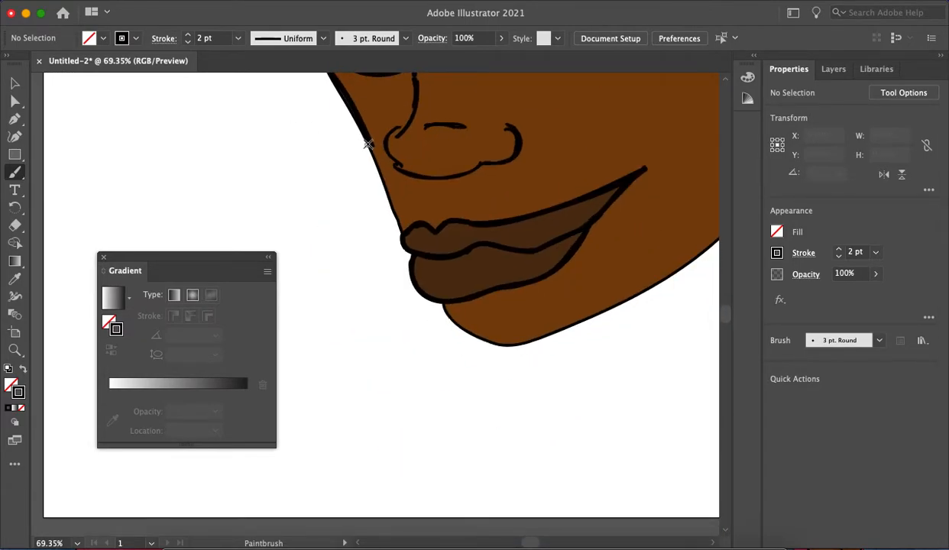
left_click_drag(408, 244, 409, 250)
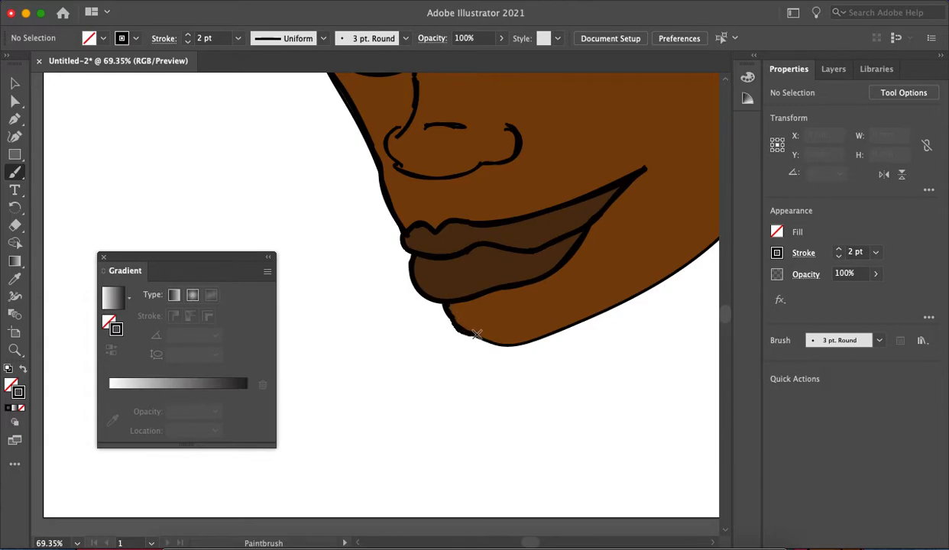
Step: Thicken the jawline from under the chin up to the base of the skull with 2 pt Paintbrush strokes
mouse_move(505, 343)
left_mouse_down()
mouse_move(605, 308)
mouse_move(648, 275)
mouse_move(660, 249)
left_mouse_up()
scroll(659, 249, "down", 5)
scroll(626, 267, "right", 2)
scroll(626, 267, "up", 2)
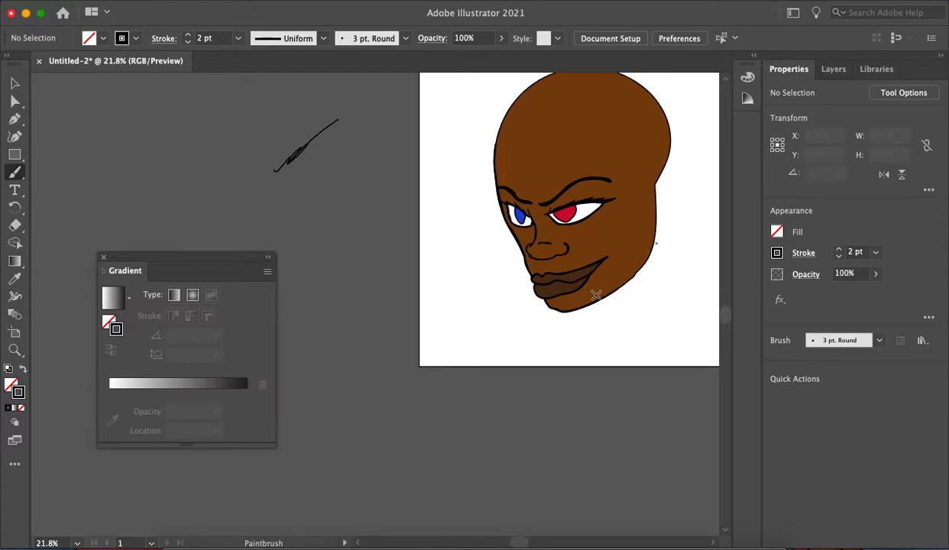
scroll(614, 301, "up", 4)
scroll(615, 304, "up", 4)
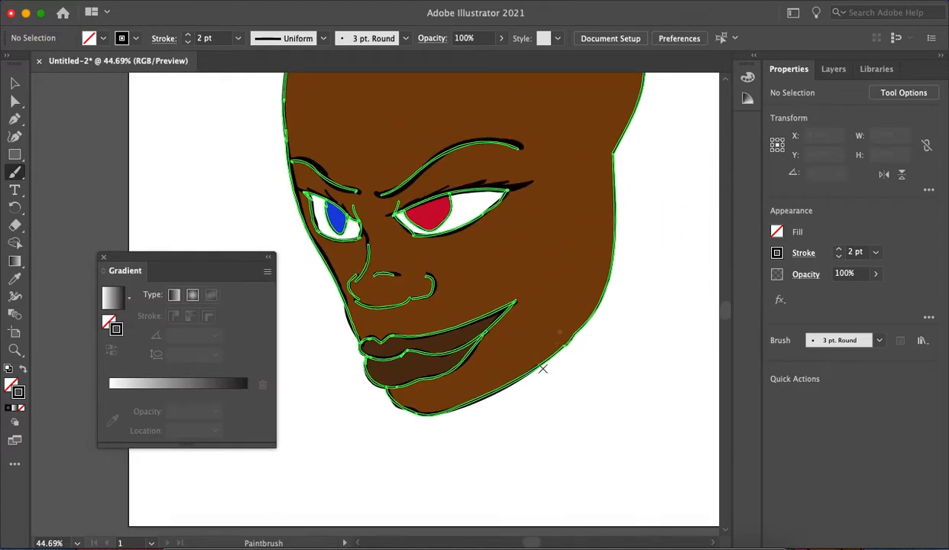
scroll(556, 358, "down", 4)
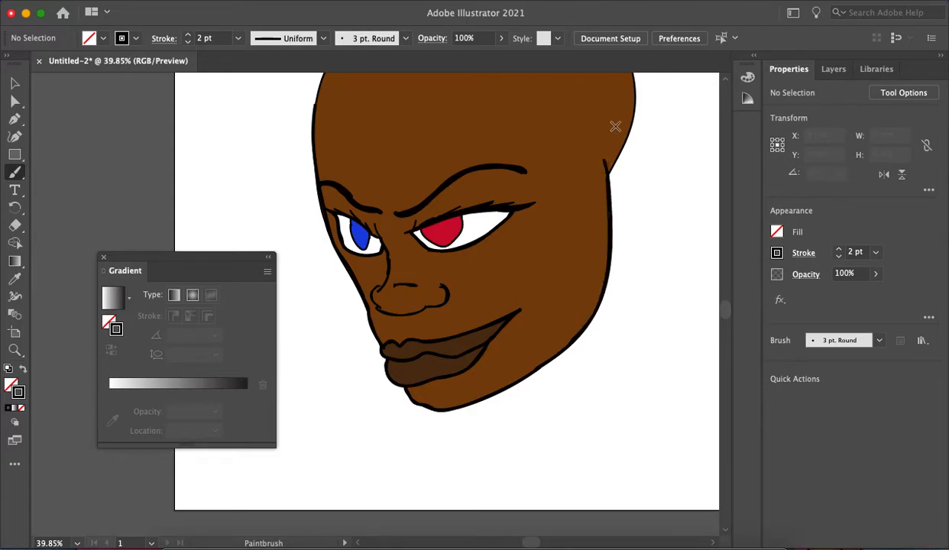
Step: Select the skull outline directly, raise its stroke weight to 2 pt, and deselect it
scroll(614, 127, "down", 2)
scroll(614, 126, "up", 3)
scroll(214, 81, "up", 3)
scroll(213, 82, "left", 2)
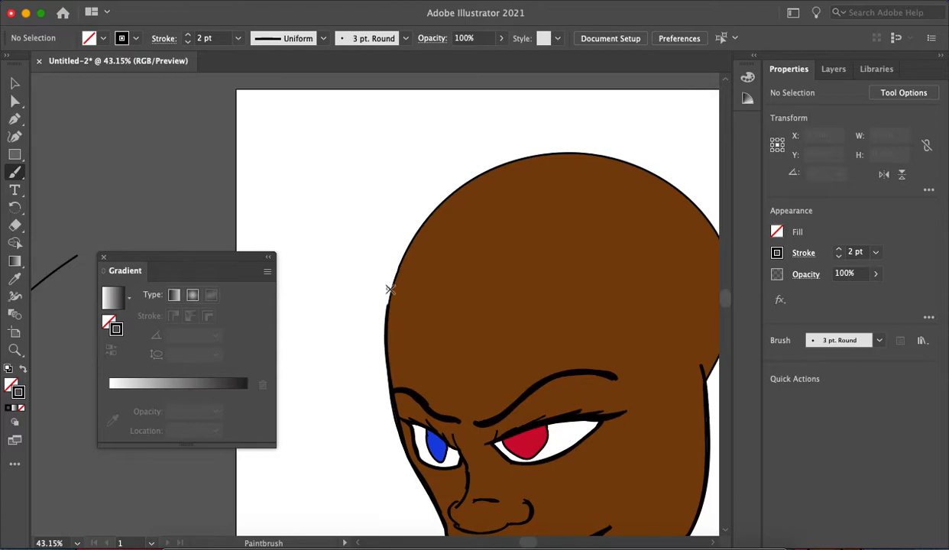
key("a")
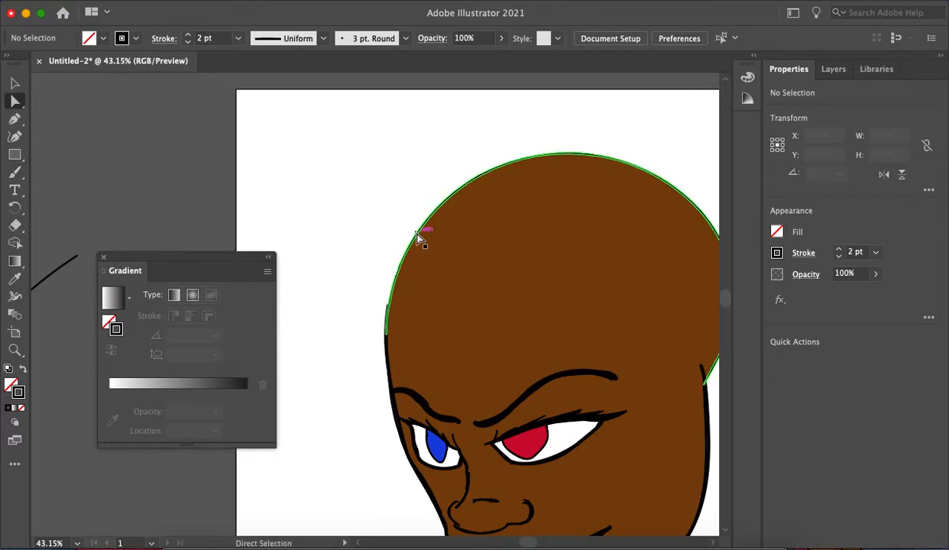
left_click(418, 237)
left_click(838, 252)
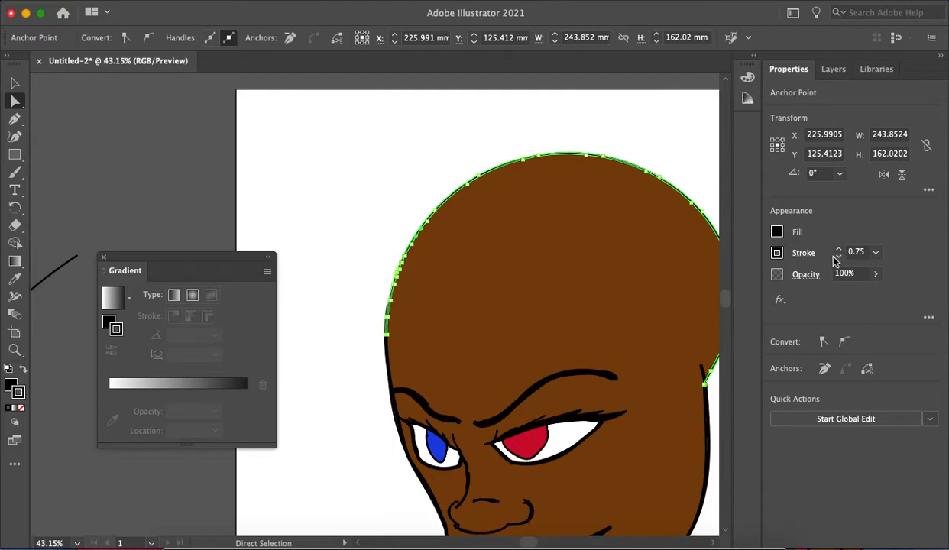
left_click(839, 253)
left_click(664, 123)
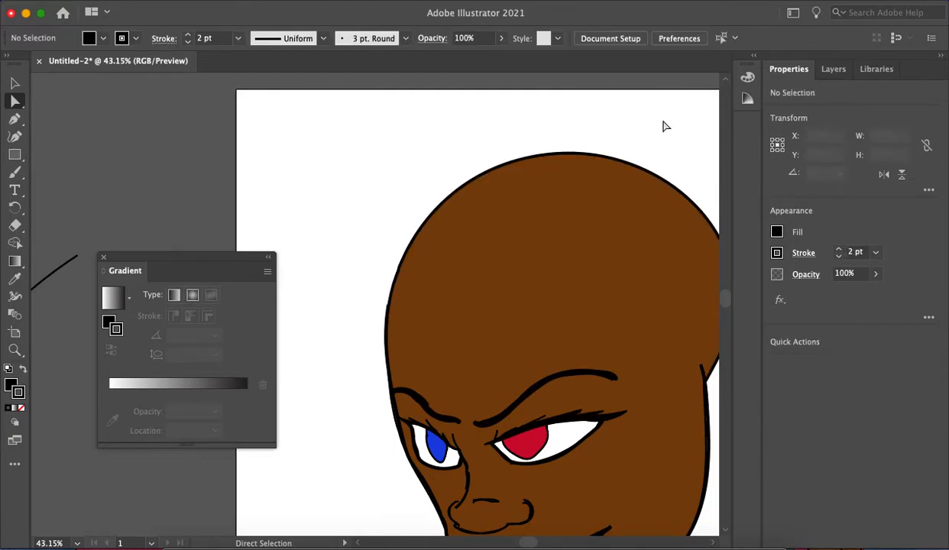
Step: Set the Paintbrush stroke to 17 pt and paint curly black hair along the front hairline and down the back of the head
scroll(688, 271, "down", 3)
scroll(635, 307, "up", 1)
scroll(634, 307, "up", 2)
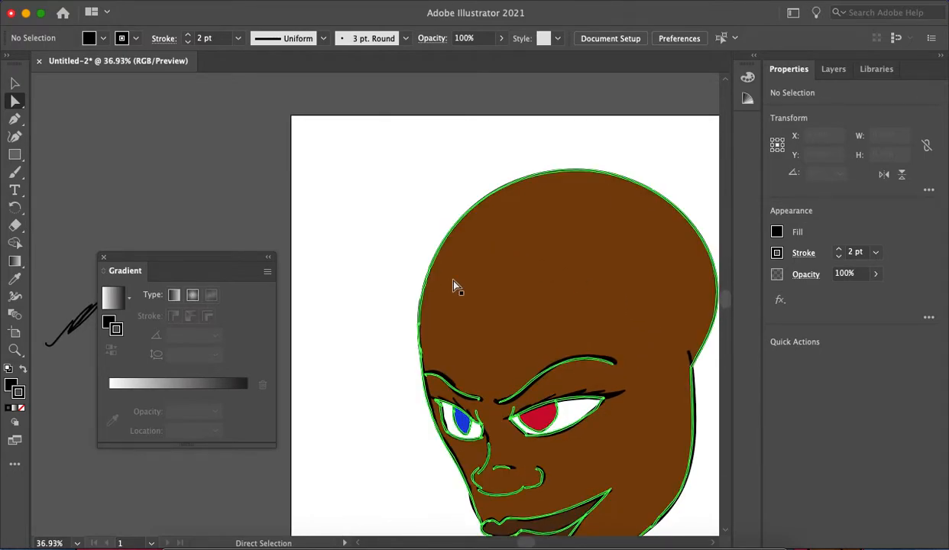
scroll(539, 224, "down", 3)
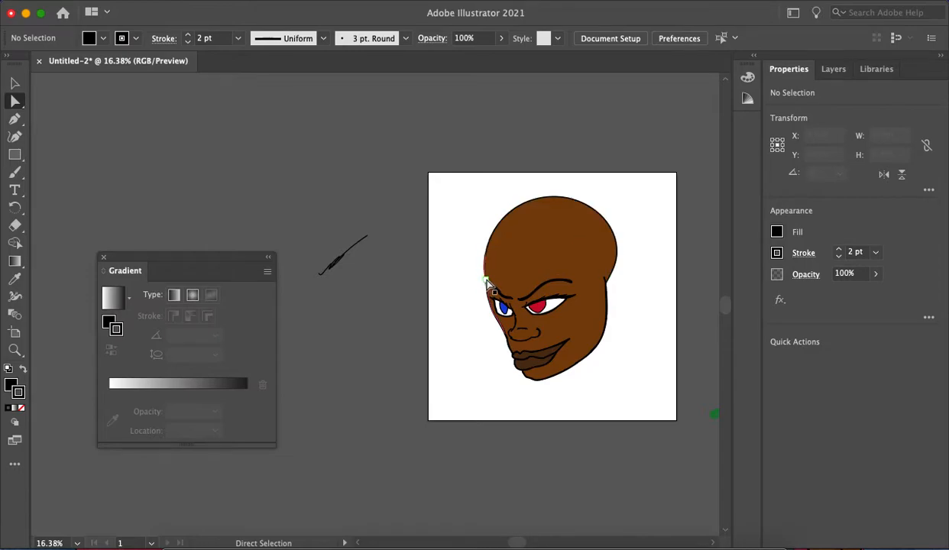
scroll(478, 287, "up", 5)
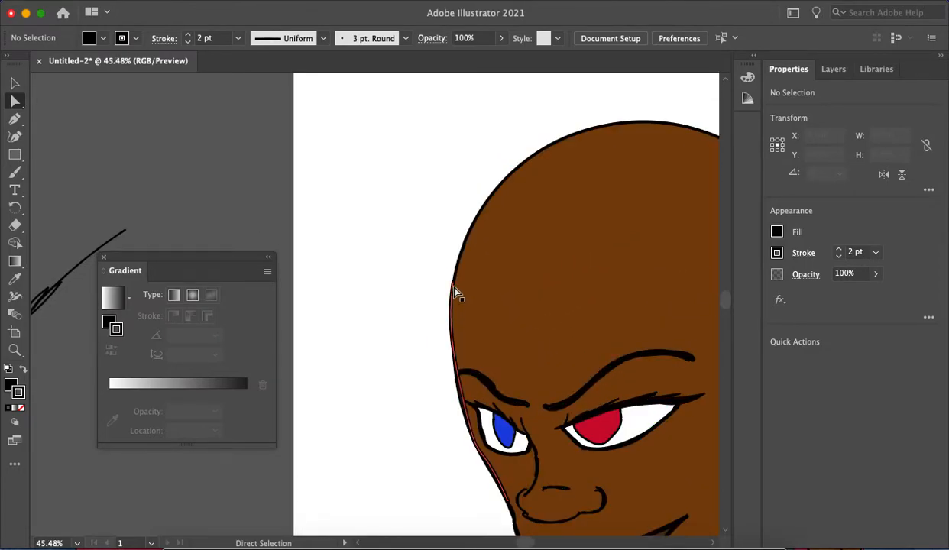
scroll(473, 229, "down", 4)
scroll(504, 229, "up", 2)
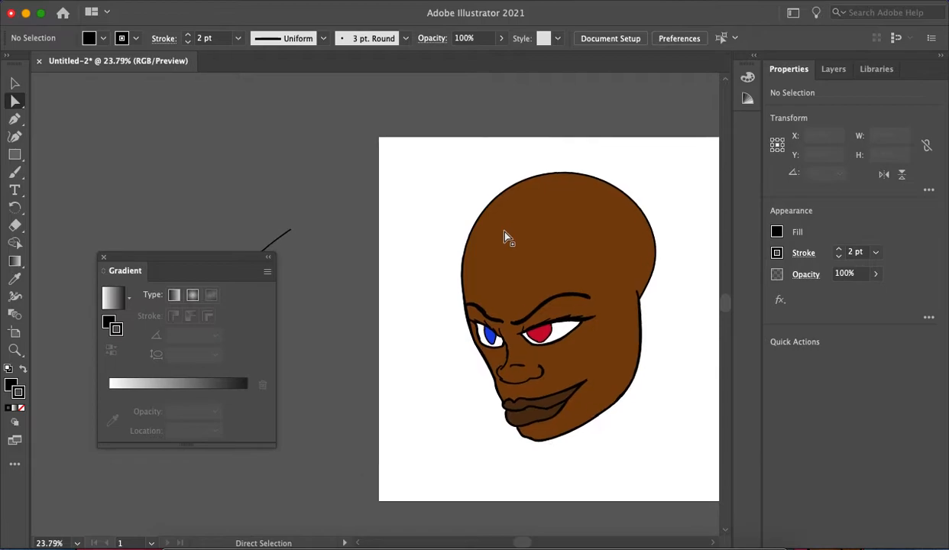
left_click(840, 250)
left_click(840, 249)
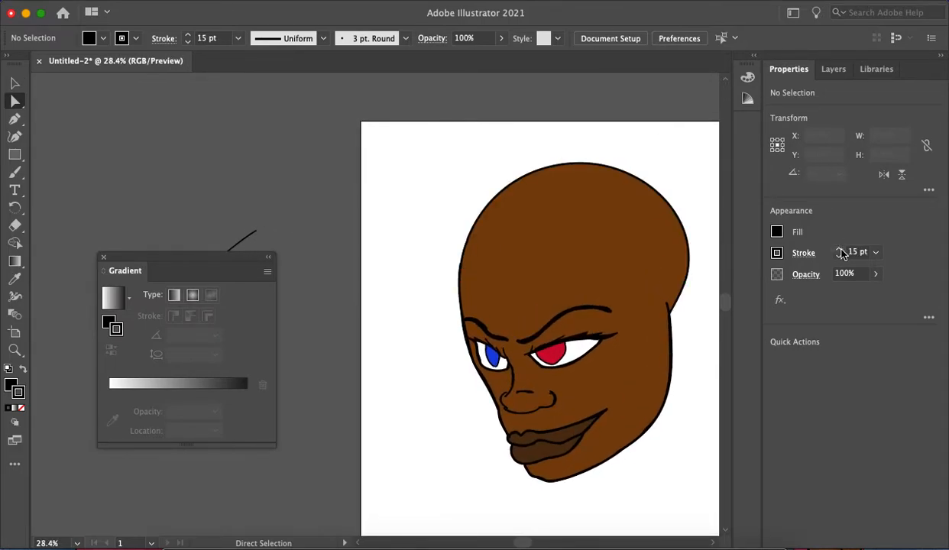
key("b")
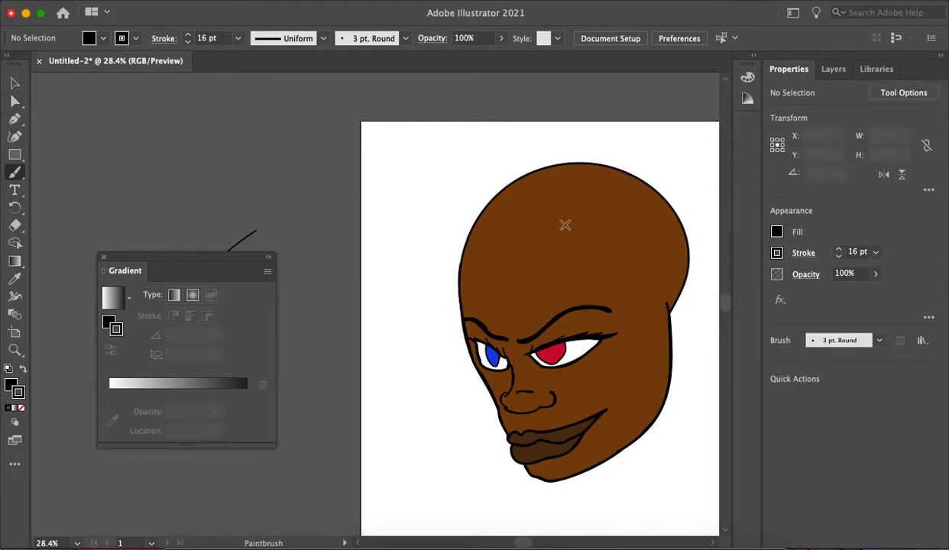
left_click(839, 250)
mouse_move(546, 206)
left_mouse_down()
mouse_move(523, 231)
mouse_move(491, 236)
mouse_move(462, 220)
mouse_move(565, 197)
mouse_move(601, 216)
mouse_move(581, 253)
mouse_move(656, 257)
mouse_move(630, 279)
mouse_move(649, 302)
mouse_move(674, 248)
mouse_move(675, 258)
mouse_move(668, 205)
mouse_move(636, 227)
left_mouse_up()
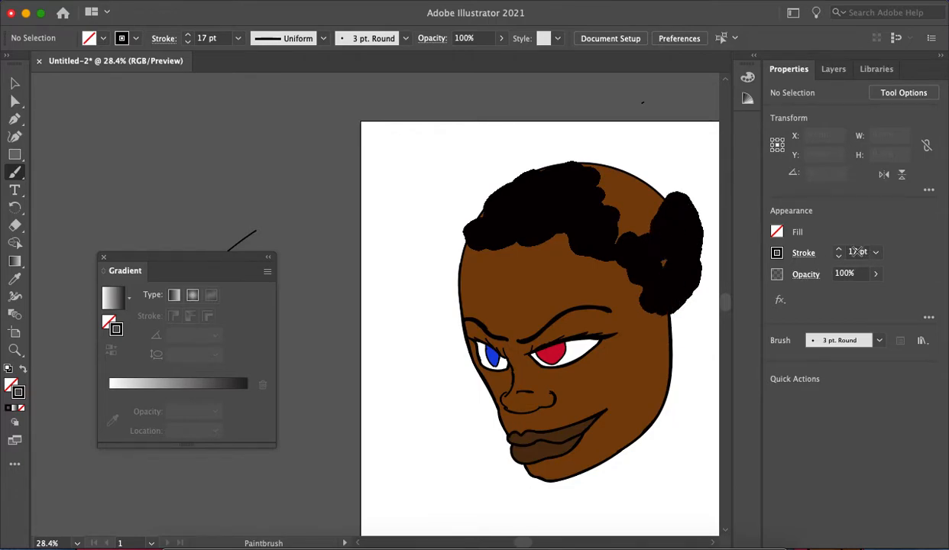
Step: Increase the Paintbrush stroke to 69 pt and cover the rest of the crown with rounded black hair strokes
left_click(839, 249)
left_click(840, 249)
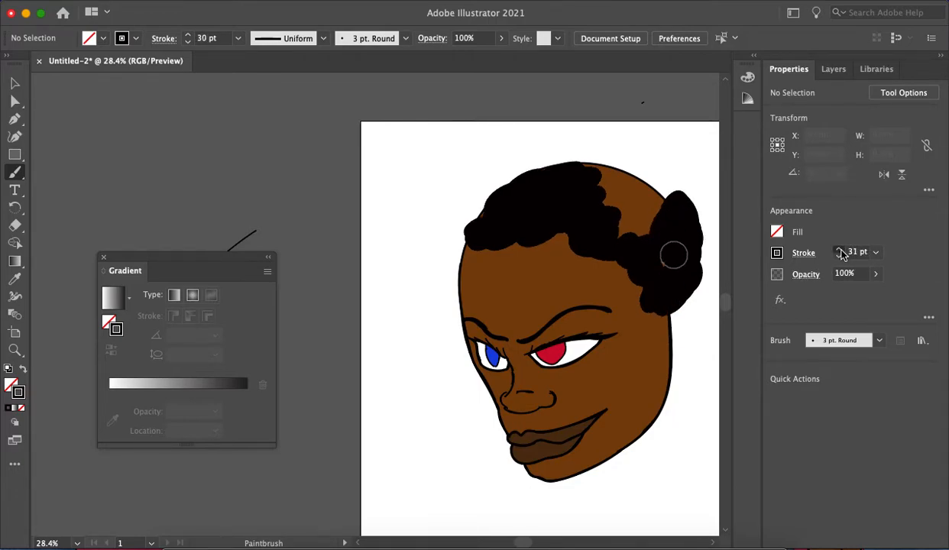
left_click(839, 251)
mouse_move(657, 200)
left_mouse_down()
mouse_move(594, 182)
mouse_move(590, 194)
mouse_move(612, 214)
mouse_move(561, 183)
mouse_move(491, 214)
left_mouse_up()
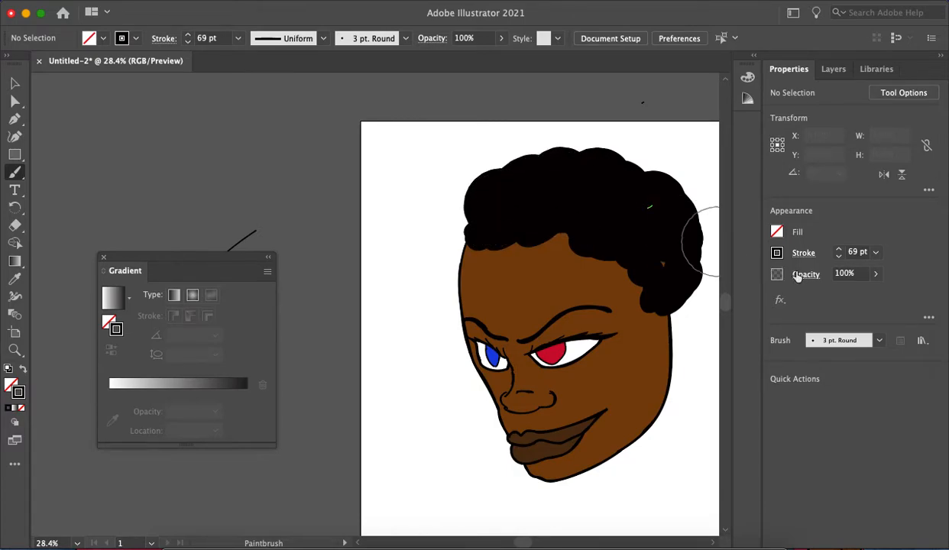
Step: Reduce the Paintbrush stroke to 34 pt and extend the black hair outward around the front hairline and forehead edge
left_click(839, 257)
left_click(839, 257)
left_click(839, 258)
left_click(839, 258)
mouse_move(595, 198)
left_mouse_down()
mouse_move(486, 209)
mouse_move(452, 252)
mouse_move(488, 222)
left_mouse_up()
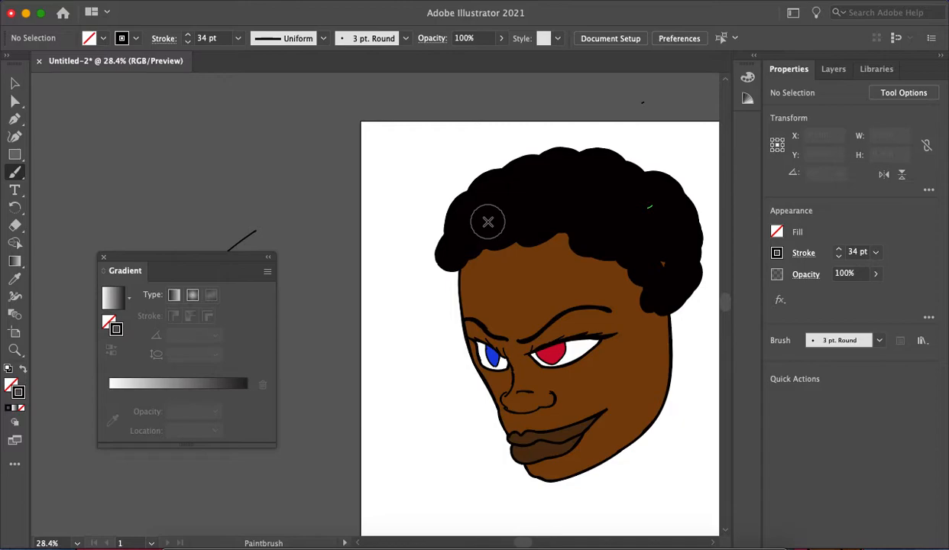
Step: Toggle the visibility of Layer 2 and Layer 3 to compare the thick outlines with the coloured face and hair
left_click(835, 70)
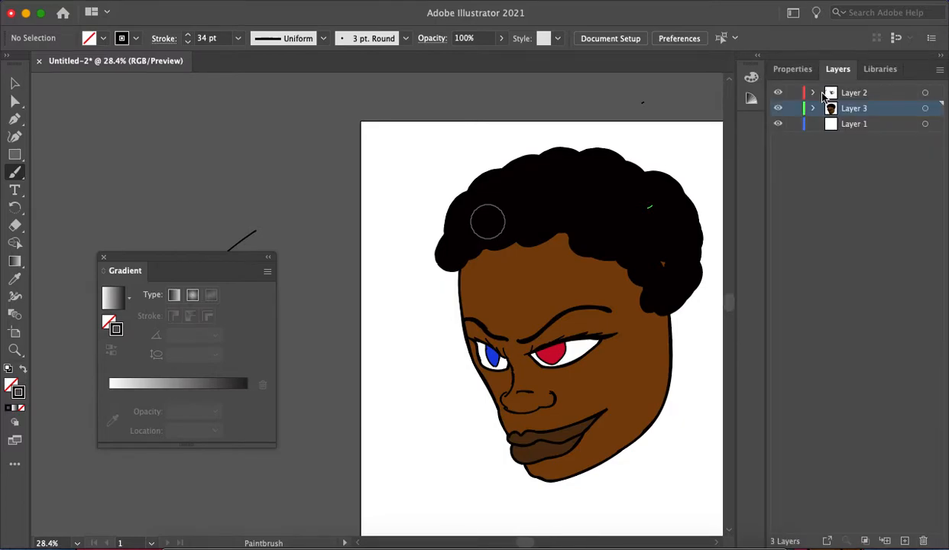
left_click(778, 108)
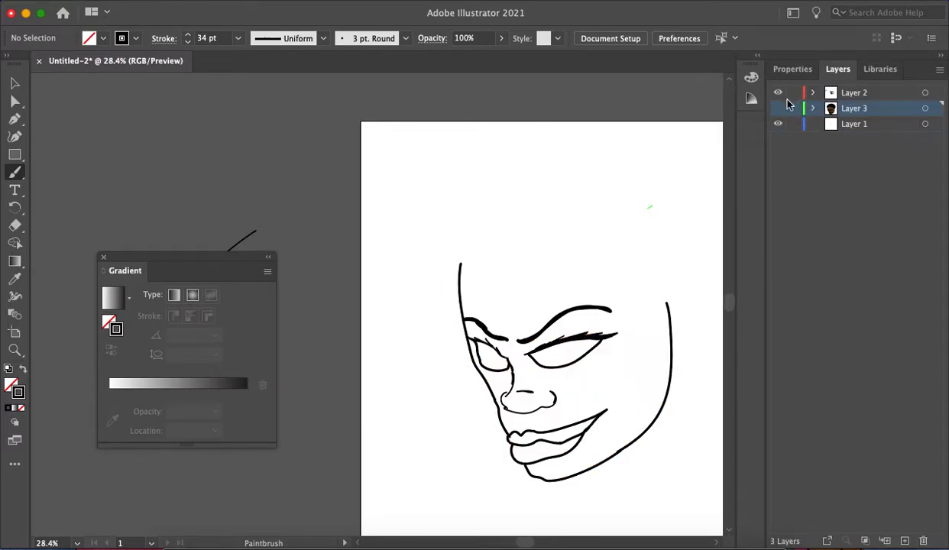
left_click(777, 108)
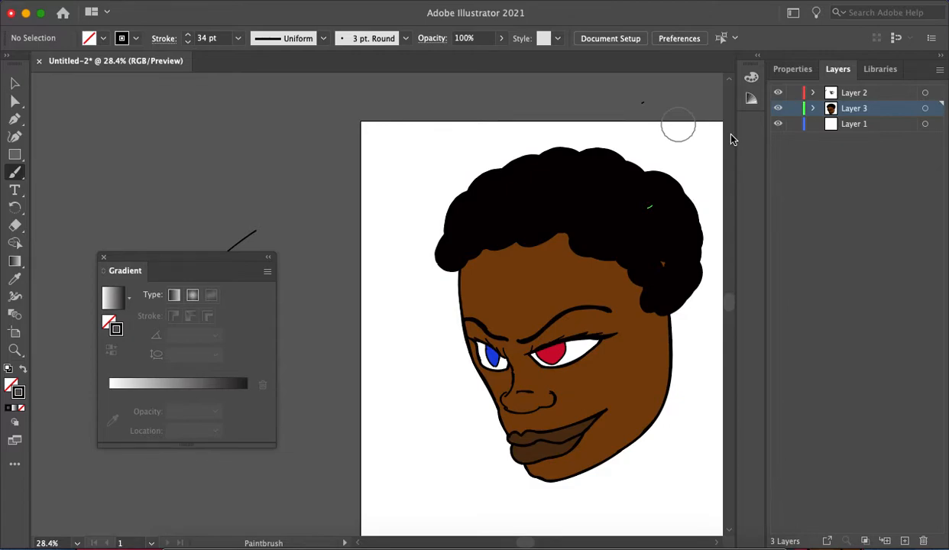
left_click(778, 108)
left_click(778, 108)
left_click(779, 95)
left_click(778, 108)
left_click(777, 94)
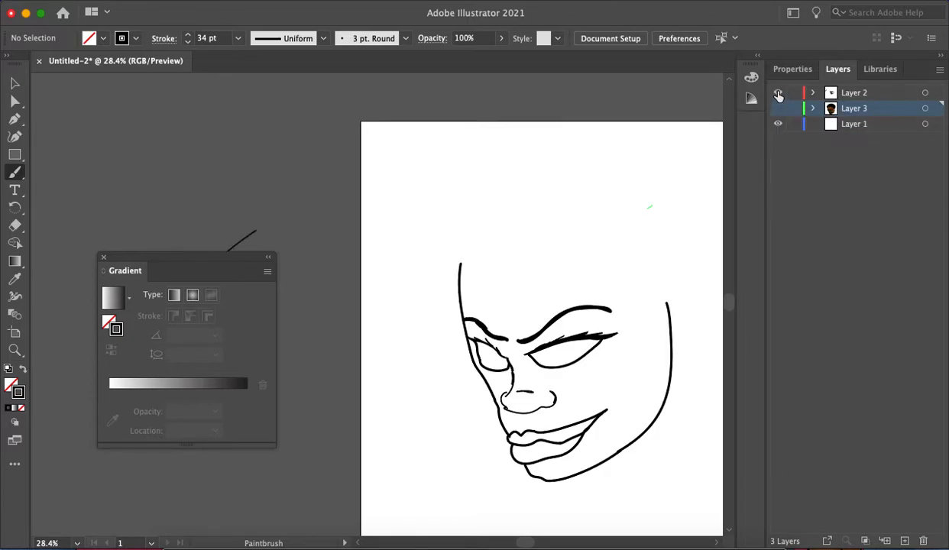
left_click(777, 93)
left_click(778, 92)
left_click(777, 93)
left_click(777, 108)
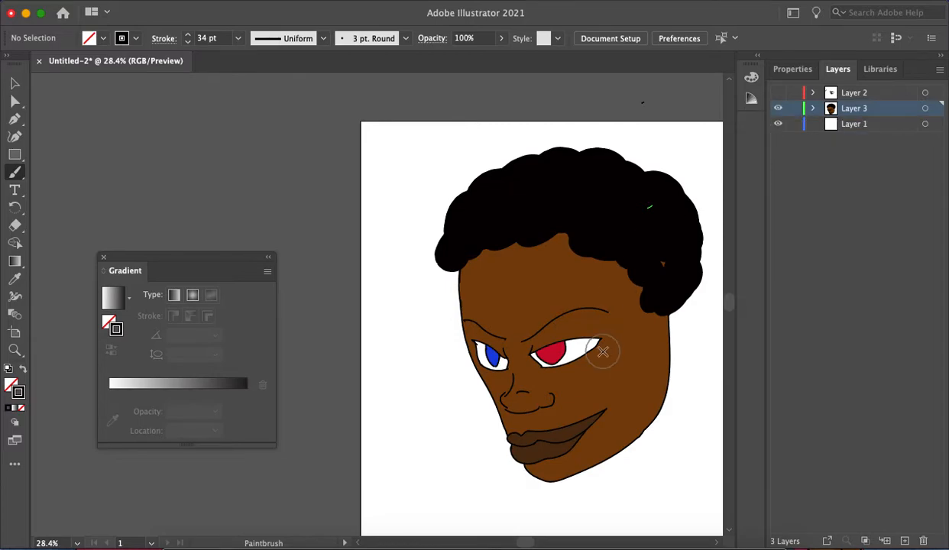
scroll(606, 340, "down", 2)
scroll(605, 341, "up", 7)
scroll(607, 334, "down", 5)
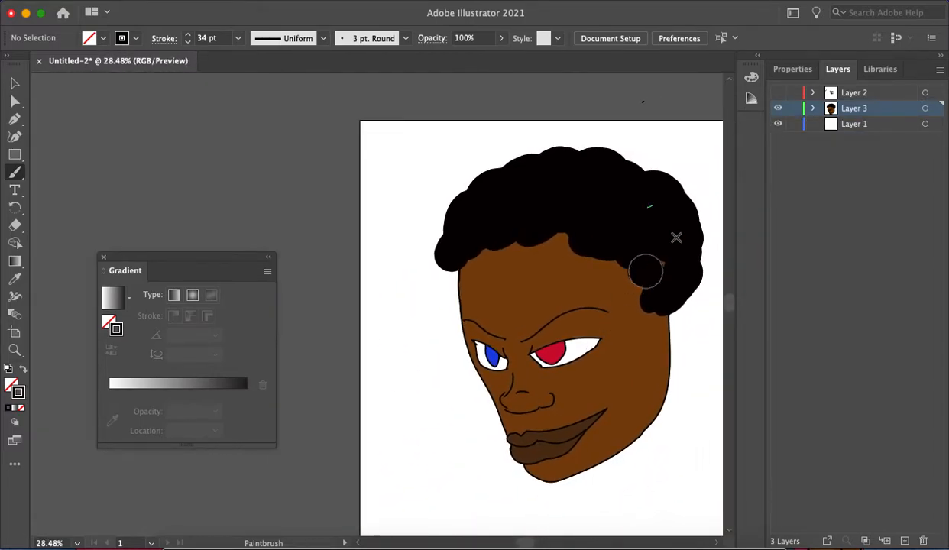
Step: Show Layer 2 again and make it the active layer
left_click(778, 94)
left_click(778, 93)
left_click(778, 93)
left_click(821, 93)
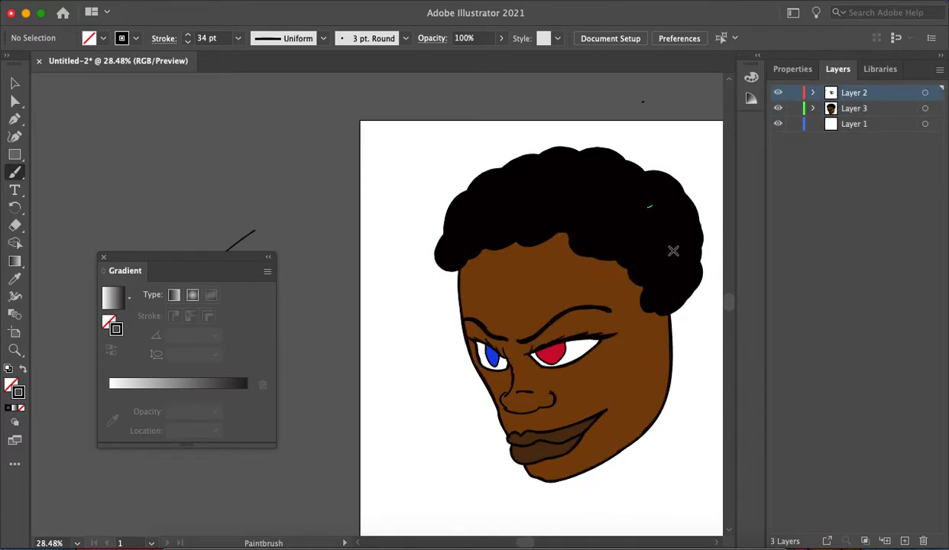
Step: Try painting broad 34 pt black strokes over the crown and down the back of the head
mouse_move(644, 178)
left_mouse_down()
mouse_move(547, 149)
mouse_move(547, 160)
mouse_move(494, 201)
left_mouse_up()
mouse_move(612, 203)
left_mouse_down()
mouse_move(670, 260)
mouse_move(681, 331)
mouse_move(694, 260)
mouse_move(682, 217)
mouse_move(638, 165)
mouse_move(573, 150)
mouse_move(530, 157)
mouse_move(489, 181)
mouse_move(450, 225)
left_mouse_up()
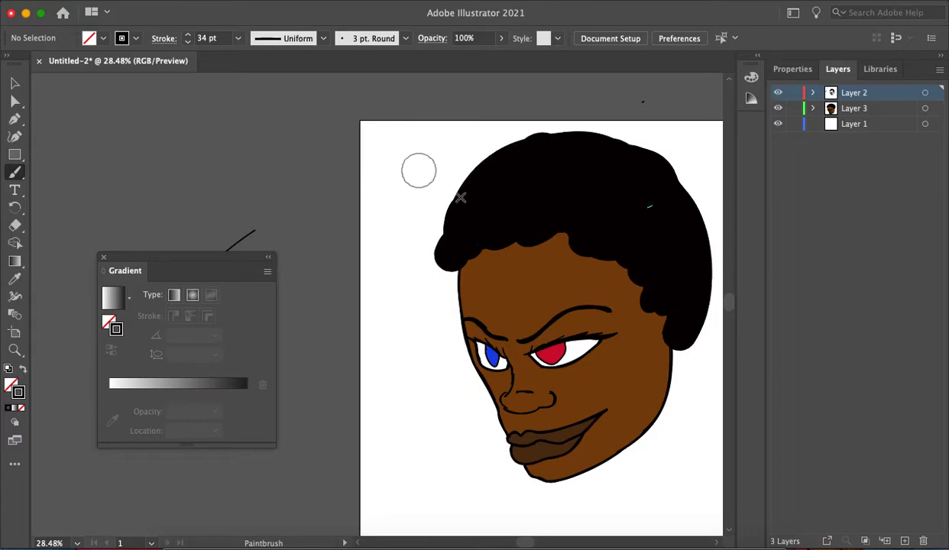
scroll(582, 202, "down", 2, "alt")
scroll(582, 202, "down", 2, "alt")
scroll(574, 202, "up", 1, "alt")
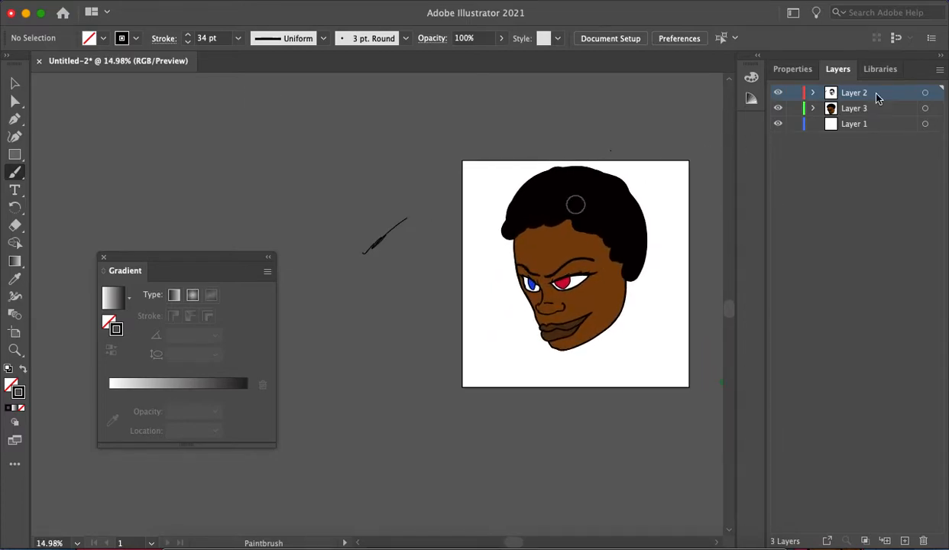
Step: Reduce the Paintbrush stroke to 7 pt and try painting a thinner hair stroke beside the front temple
left_click(793, 69)
left_click(839, 257)
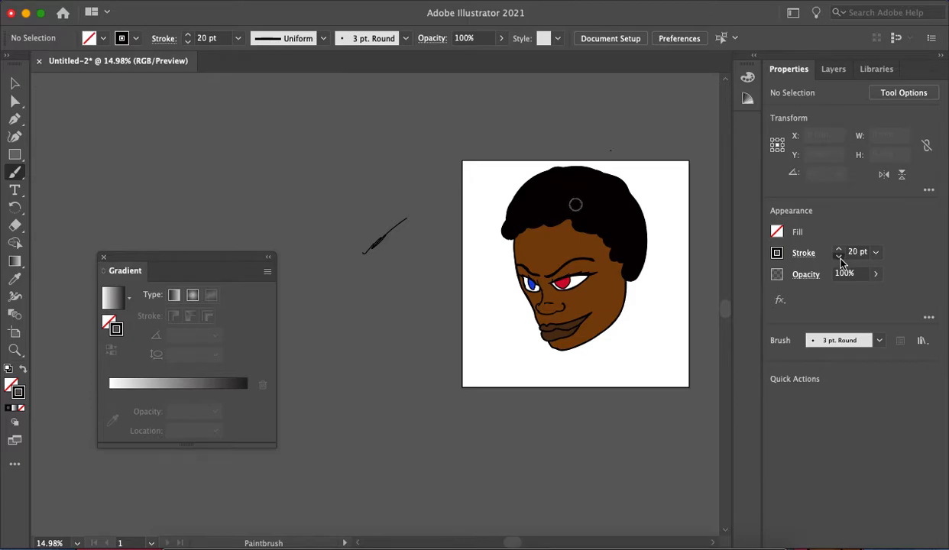
scroll(520, 229, "up", 4, "alt")
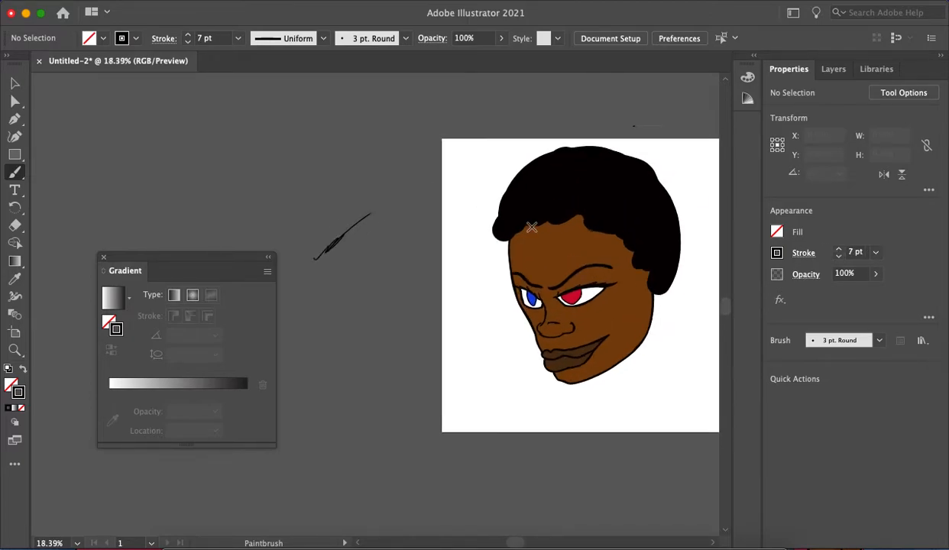
mouse_move(486, 246)
left_mouse_down()
mouse_move(470, 398)
mouse_move(462, 229)
left_mouse_up()
Step: Undo the recent hair strokes back to the rounded curls, redoing changes where the undo goes too far
scroll(473, 146, "down", 4, "alt")
scroll(613, 191, "up", 1, "alt")
key("super+z")
key("super+z")
key("super+z")
key("super+z")
key("super+z")
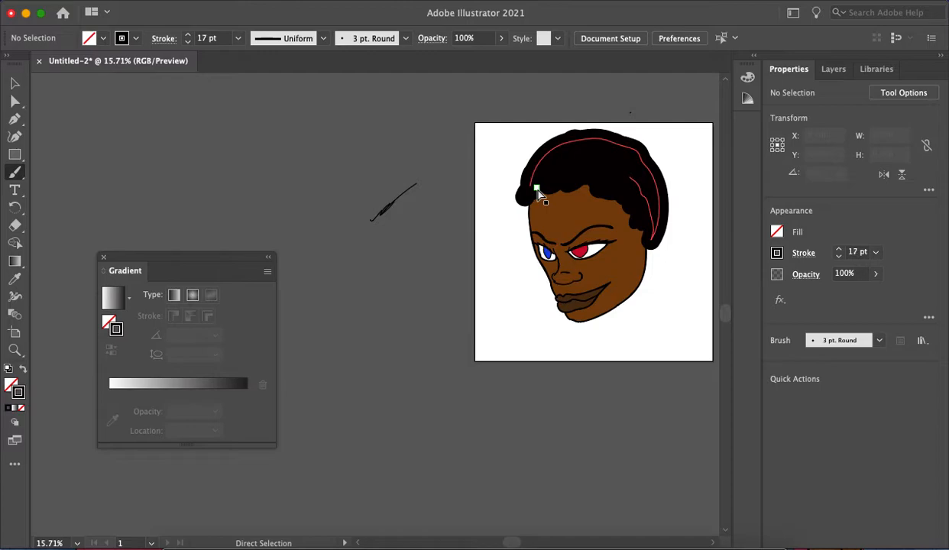
key("super+z")
key("super+z")
key("super+z")
key("super+z")
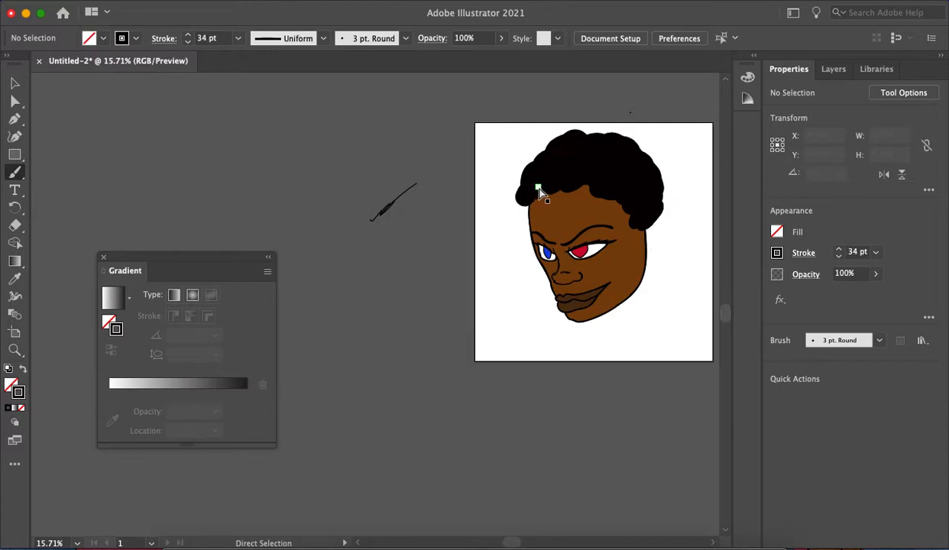
key("super+z")
key("super+shift+z")
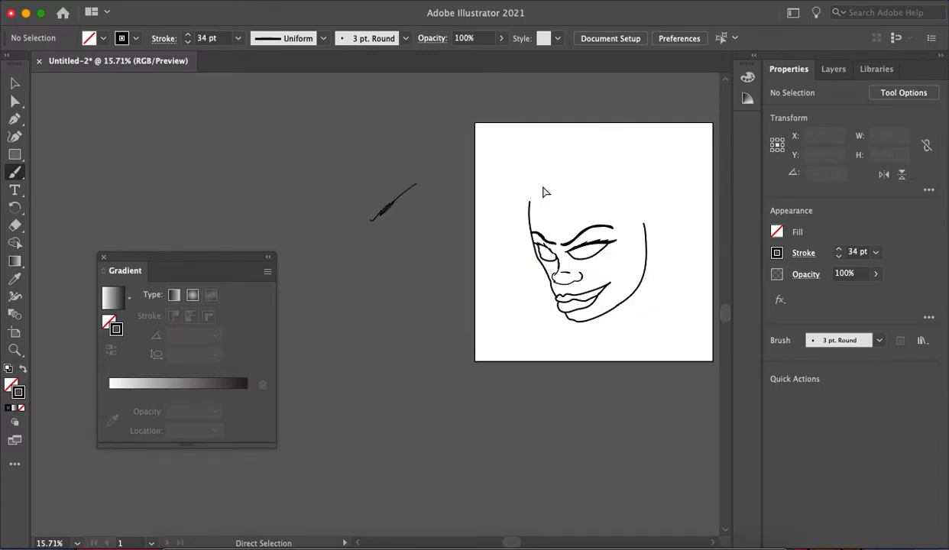
key("super+shift+z")
key("super+shift+z")
key("super+shift+z")
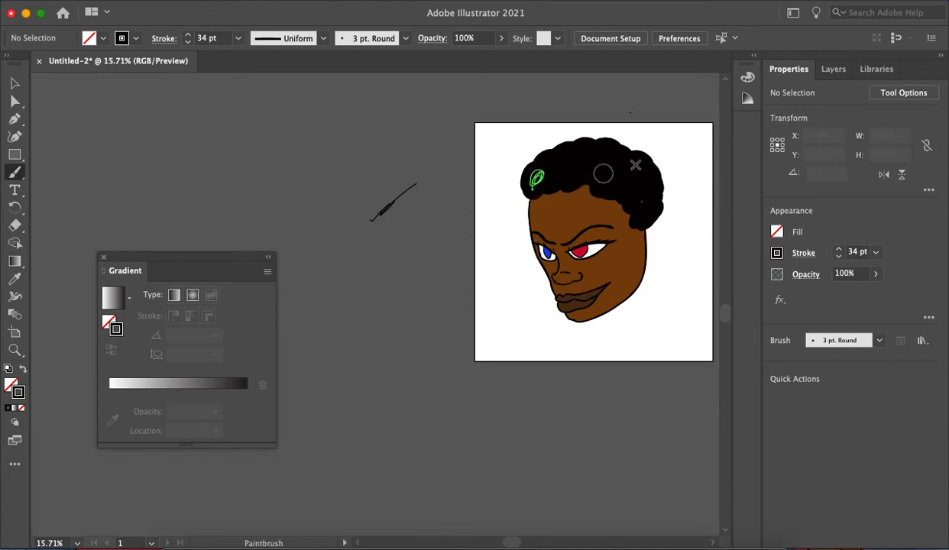
Step: Lower the Paintbrush stroke to 12 pt and paint a short black lock down the front temple
left_click(836, 70)
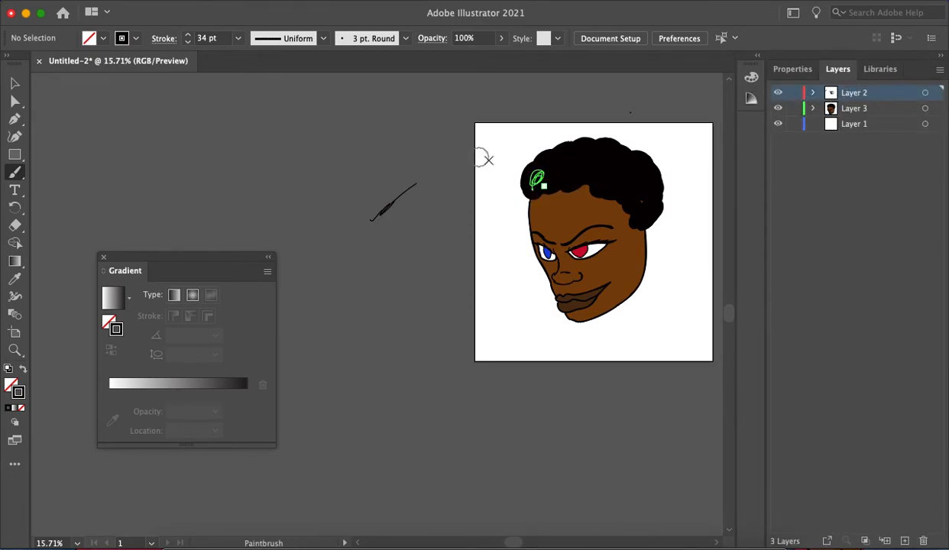
scroll(544, 190, "up", 5)
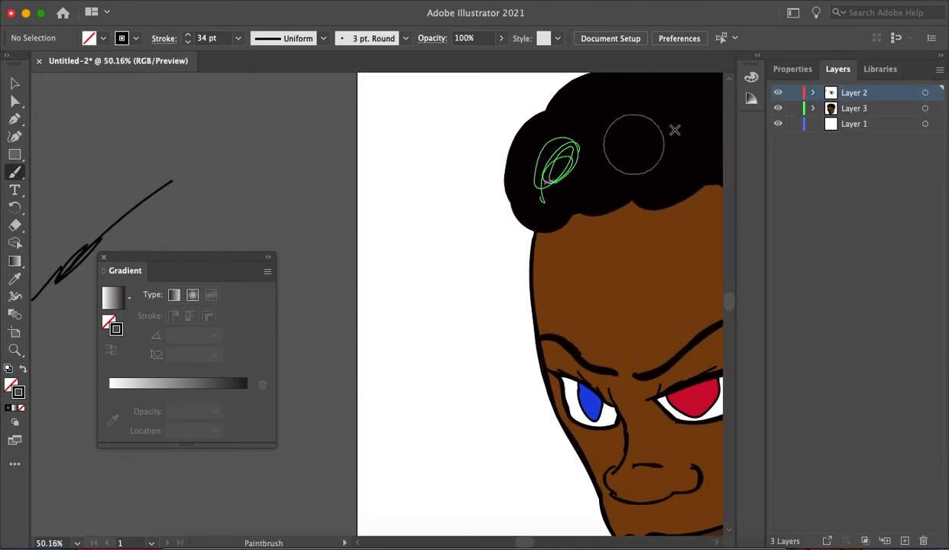
left_click(789, 69)
left_click(839, 257)
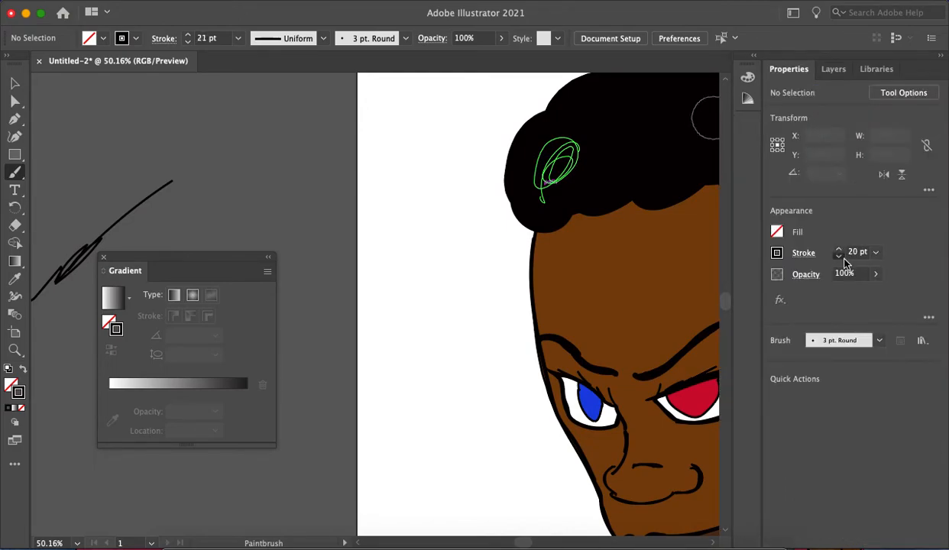
mouse_move(522, 178)
left_mouse_down()
mouse_move(504, 237)
mouse_move(513, 249)
left_mouse_up()
scroll(587, 187, "down", 3)
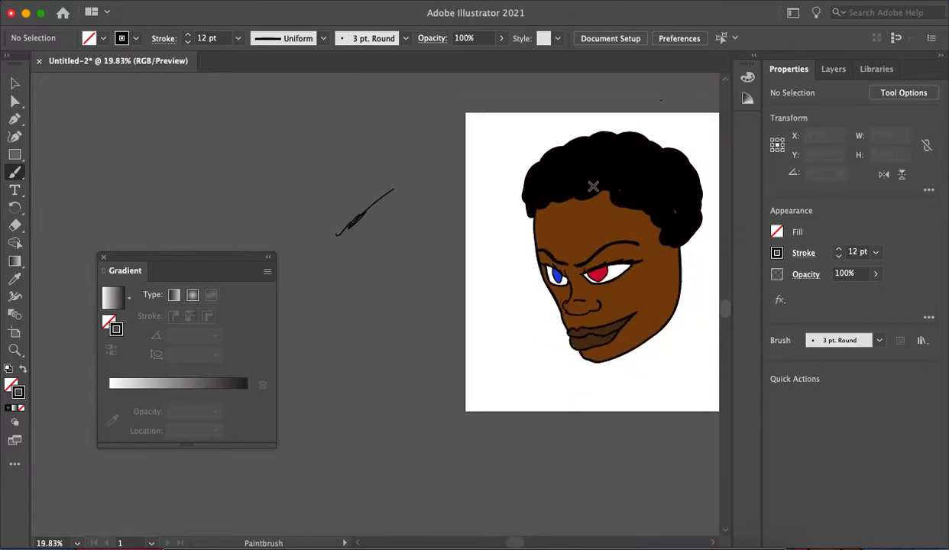
Step: Build up the sideburn, crown and nape of the hair with 12 pt black Paintbrush strokes
scroll(680, 205, "up", 2)
scroll(697, 204, "down", 3)
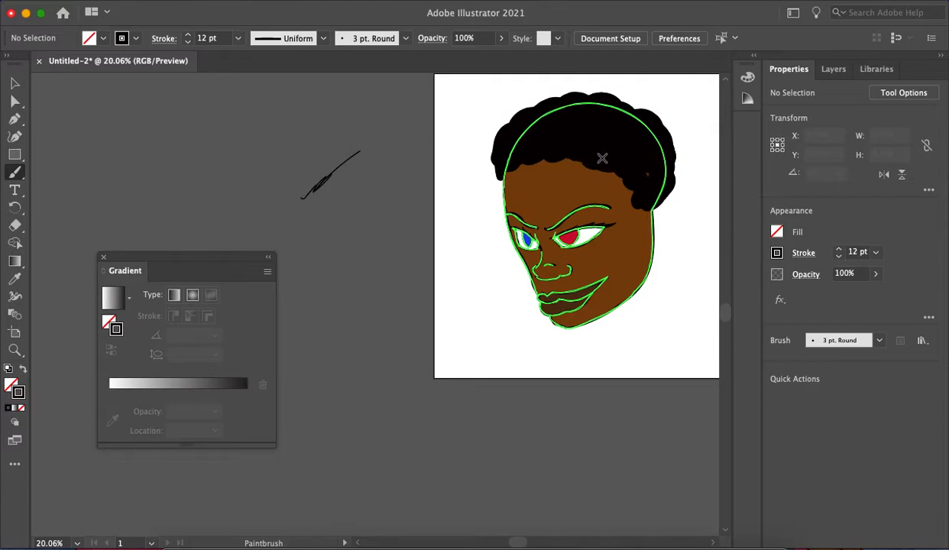
mouse_move(640, 205)
left_mouse_down()
mouse_move(647, 212)
mouse_move(659, 174)
left_mouse_up()
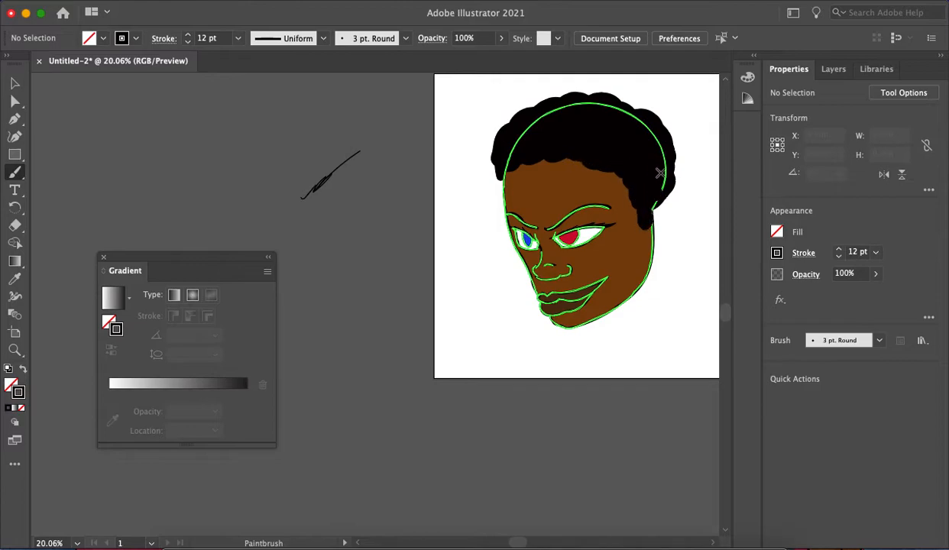
mouse_move(650, 220)
left_mouse_down()
mouse_move(674, 152)
mouse_move(660, 123)
mouse_move(614, 92)
mouse_move(542, 101)
mouse_move(578, 98)
left_mouse_up()
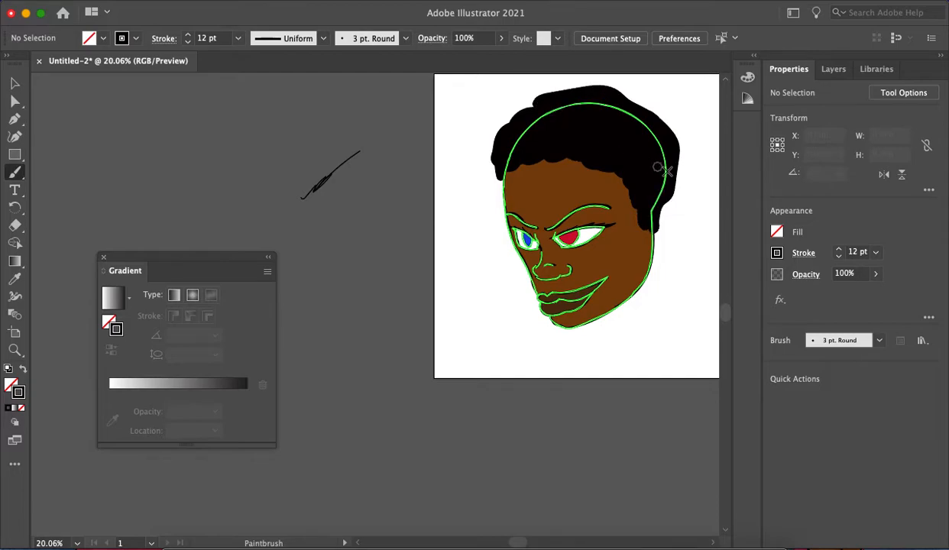
mouse_move(665, 205)
left_mouse_down()
mouse_move(658, 239)
mouse_move(670, 193)
left_mouse_up()
Step: Expand Layer 2, look through its list of paths, and collapse it again
left_click(834, 69)
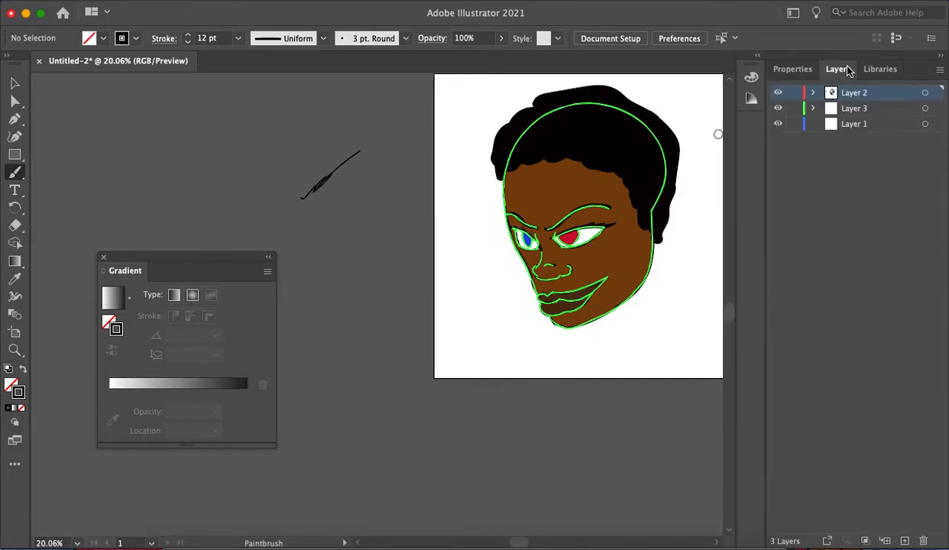
left_click(814, 93)
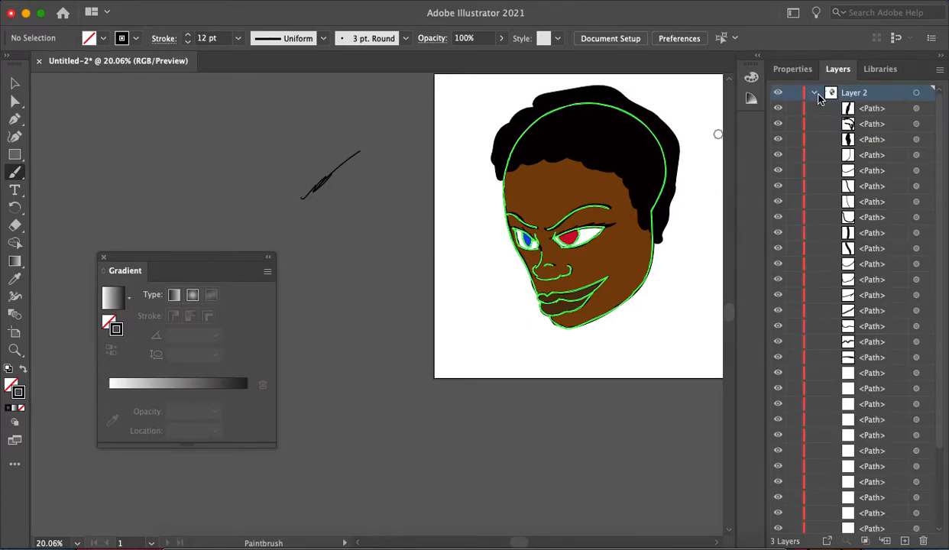
scroll(854, 269, "down", 5)
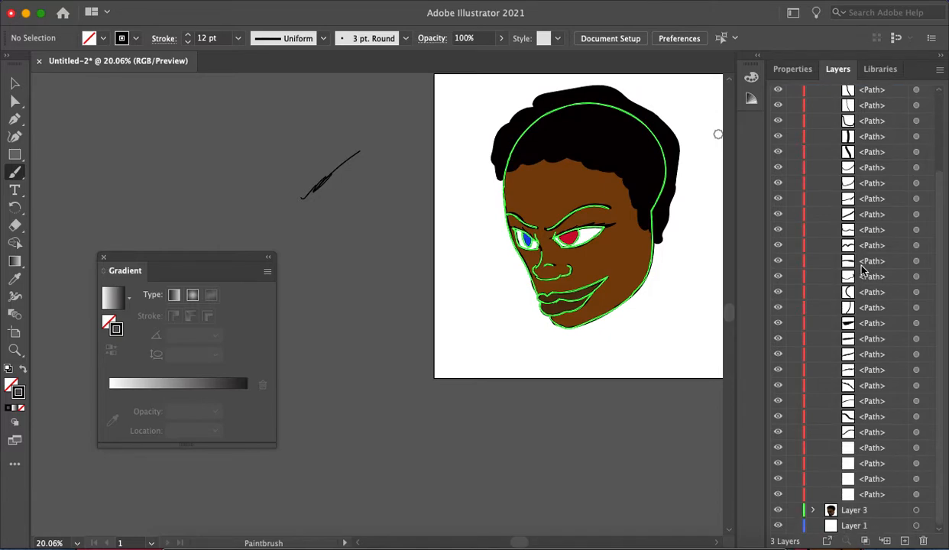
scroll(862, 240, "up", 5)
scroll(863, 198, "up", 1)
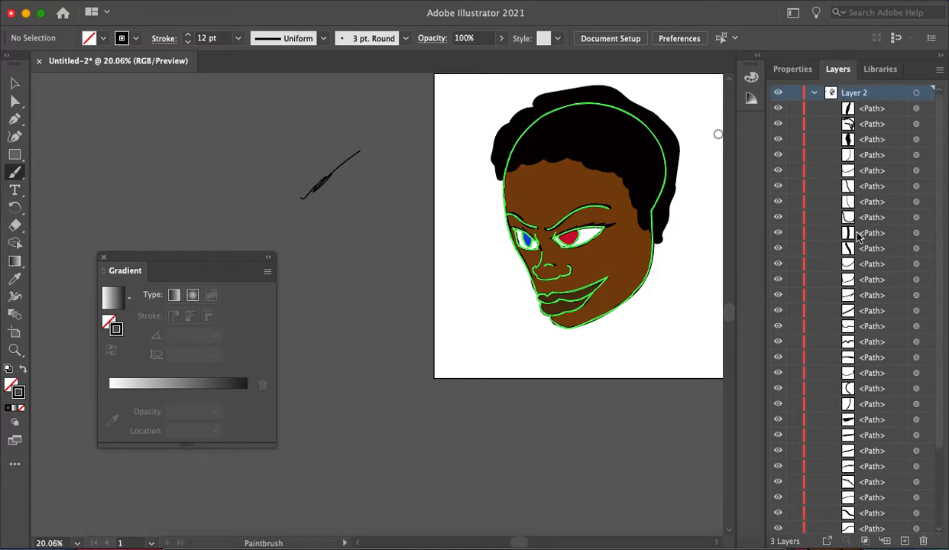
scroll(861, 230, "down", 5)
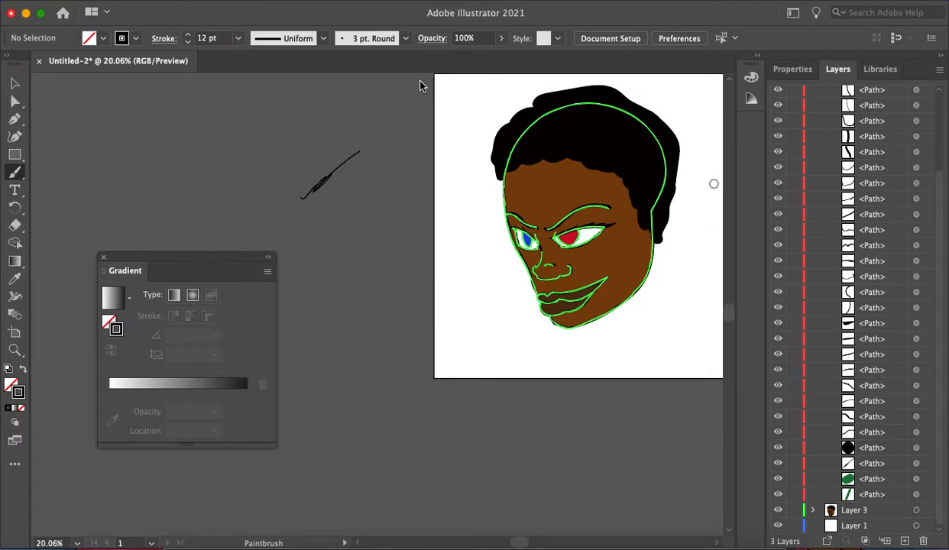
scroll(840, 153, "up", 10)
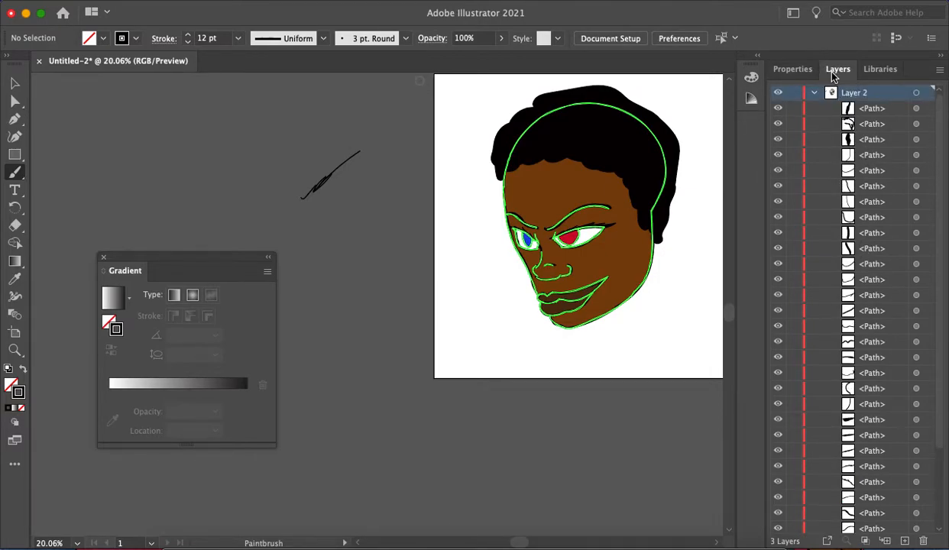
left_click(815, 92)
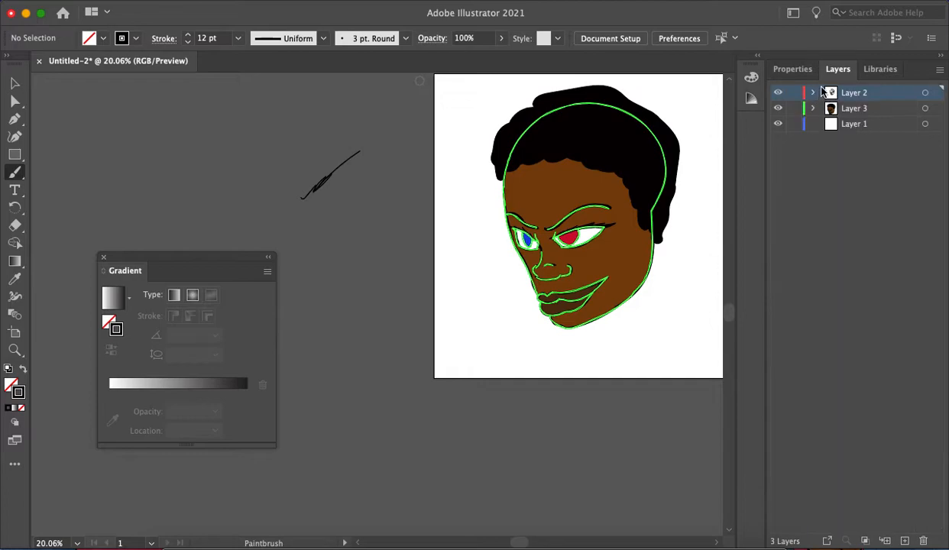
Step: Paint thin 12 pt black locks hanging over the forehead, in front of the face, and behind the jaw
scroll(628, 207, "up", 3)
scroll(617, 159, "down", 3)
mouse_move(627, 168)
left_mouse_down()
mouse_move(635, 264)
mouse_move(627, 164)
left_mouse_up()
mouse_move(570, 151)
left_mouse_down()
mouse_move(568, 208)
mouse_move(567, 146)
left_mouse_up()
mouse_move(506, 161)
left_mouse_down()
mouse_move(486, 256)
mouse_move(488, 304)
mouse_move(514, 129)
left_mouse_up()
scroll(601, 169, "down", 3, "alt")
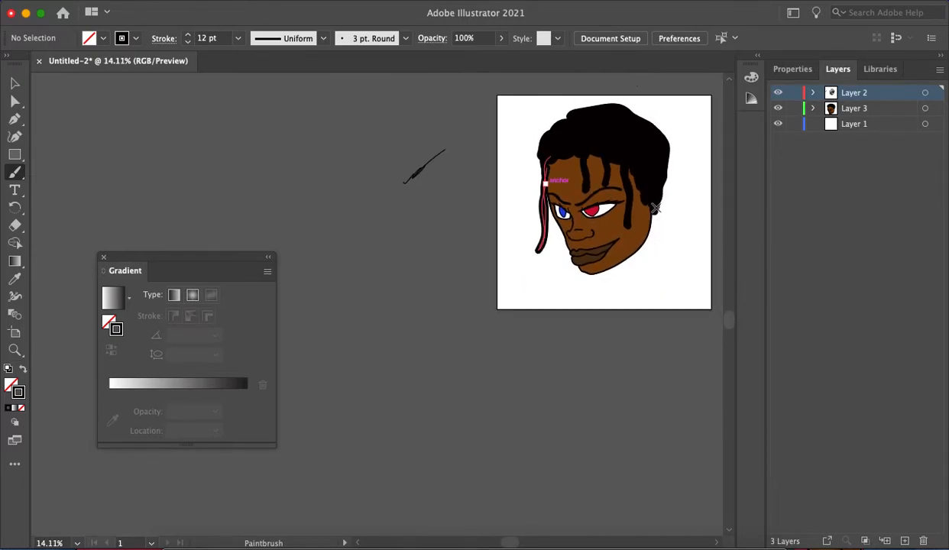
scroll(634, 164, "down", 2, "alt")
scroll(606, 166, "up", 6, "alt")
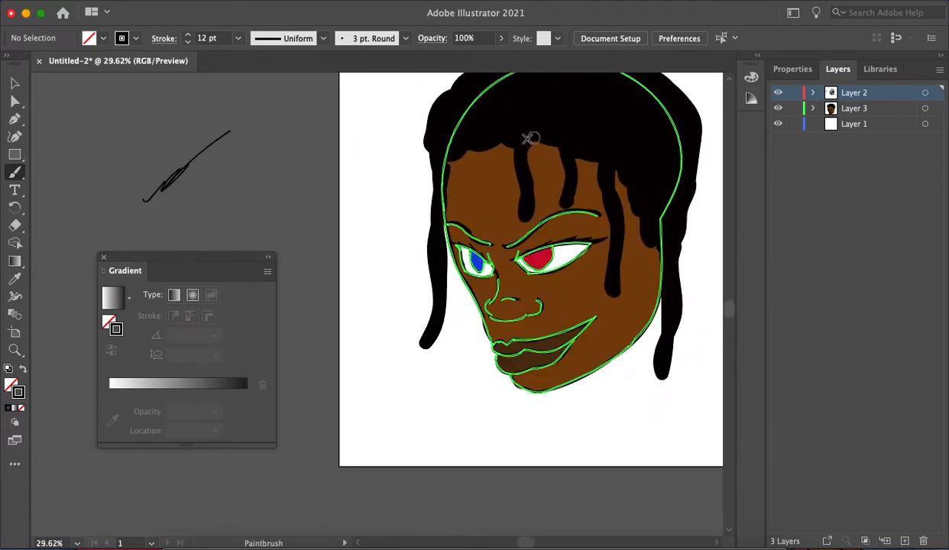
scroll(527, 115, "down", 5, "alt")
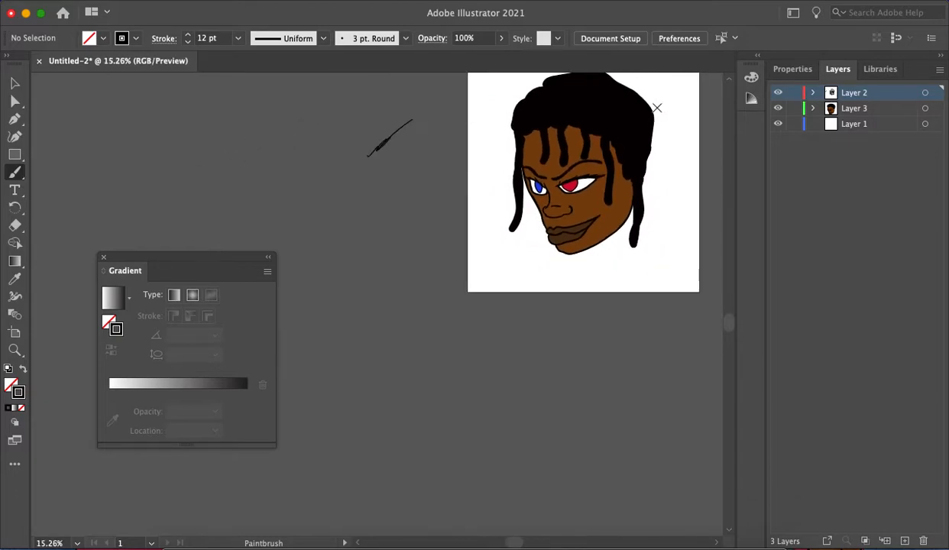
Step: Select the whole head artwork, face and hair together, and scale it down within the artboard
key("a")
scroll(510, 100, "down", 2, "alt")
left_click_drag(498, 77, 520, 167)
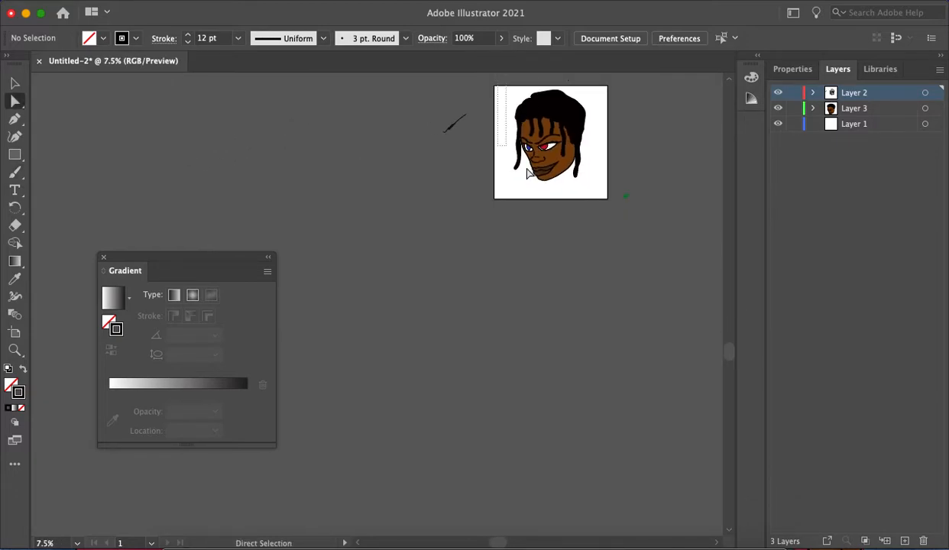
left_click_drag(611, 209, 596, 205)
key("v")
scroll(585, 186, "down", 1, "alt")
scroll(583, 181, "up", 3, "alt")
left_click_drag(592, 177, 566, 140)
scroll(567, 153, "up", 5)
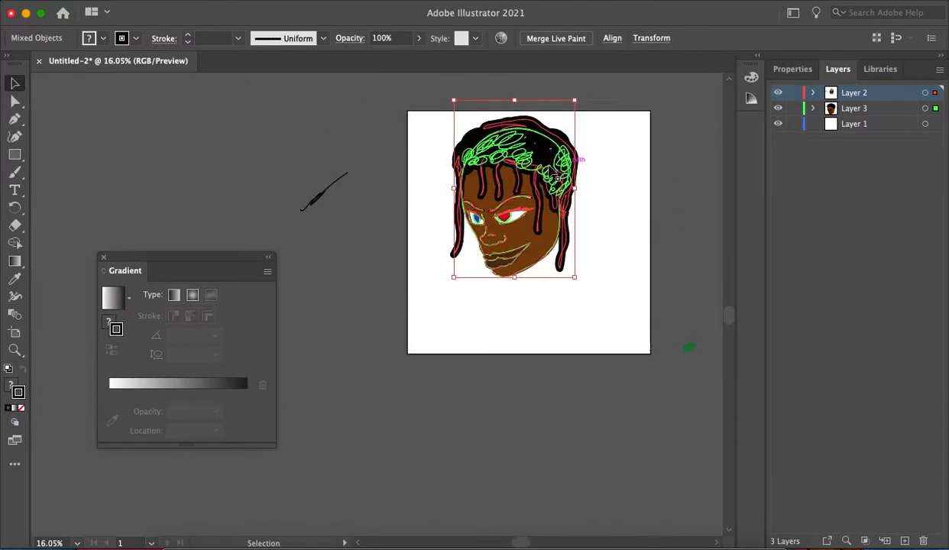
Step: Move the whole head artwork up to the middle of the artboard and deselect it
scroll(533, 181, "up", 2, "alt")
left_click_drag(533, 248, 564, 376)
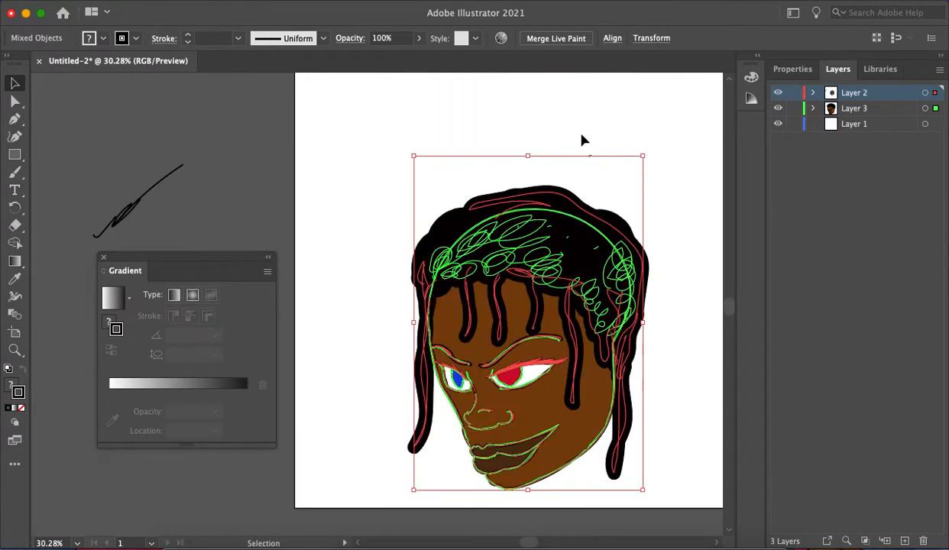
scroll(556, 134, "down", 3, "alt")
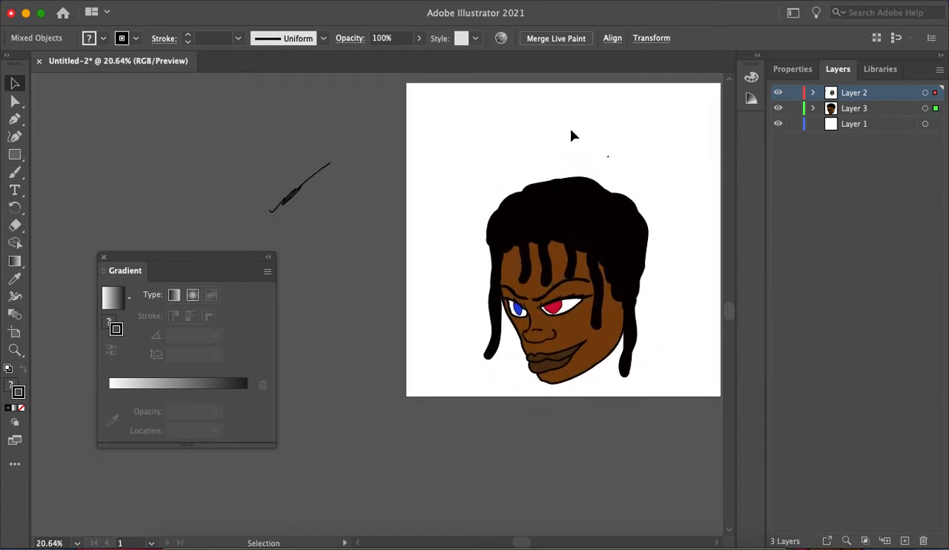
left_click_drag(538, 201, 533, 165)
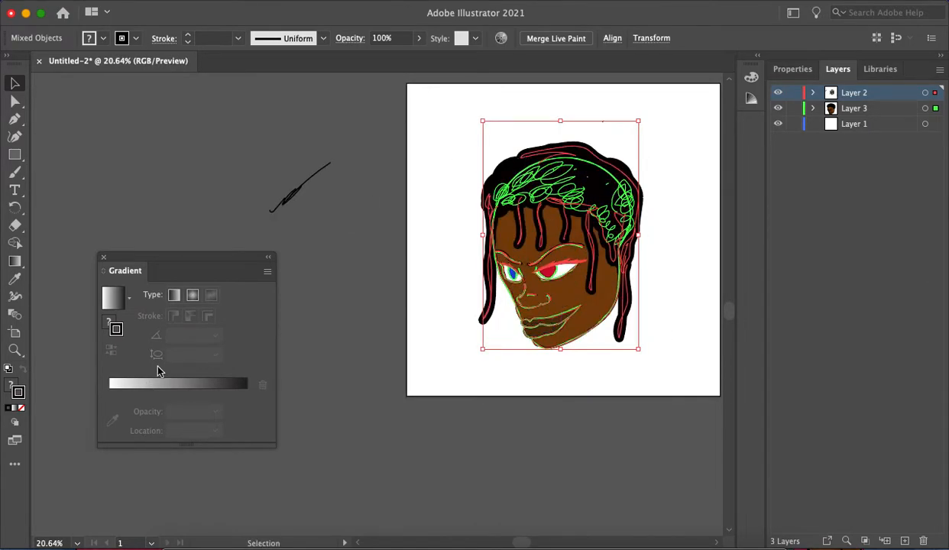
scroll(620, 211, "down", 2, "alt")
scroll(635, 201, "up", 4, "alt")
left_click(628, 204)
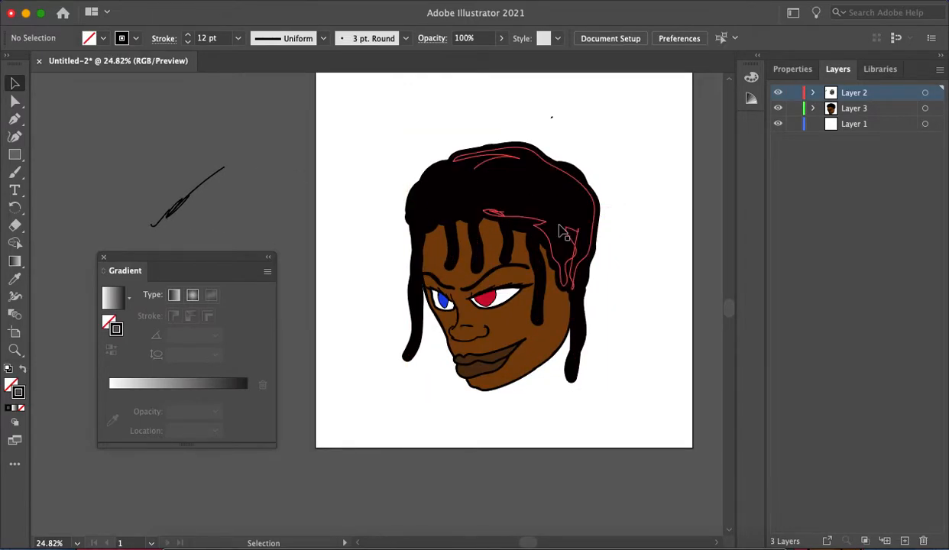
key("b")
left_click_drag(515, 147, 524, 140)
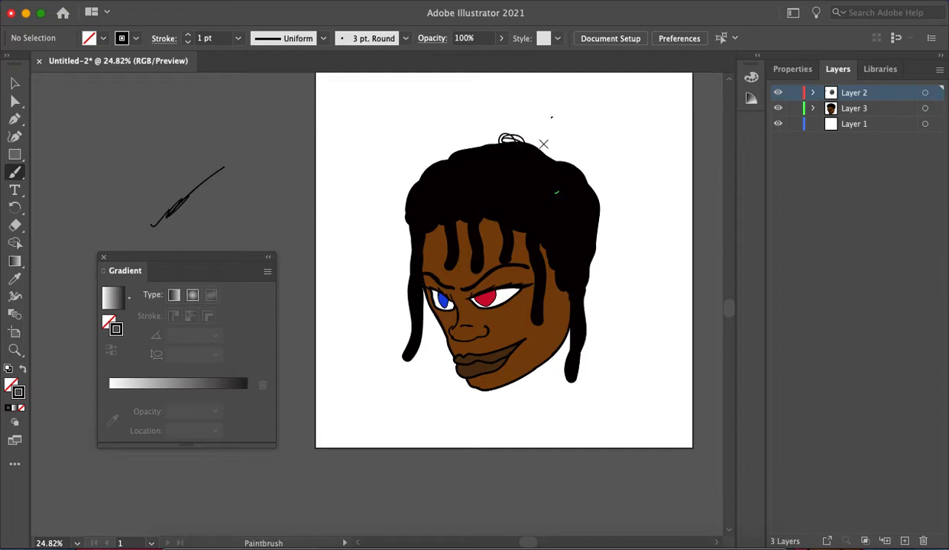
key("super+z")
Step: Paint a tall black updo on top of the crown with 28 pt Paintbrush strokes, extending it down the back of the head
left_click(792, 69)
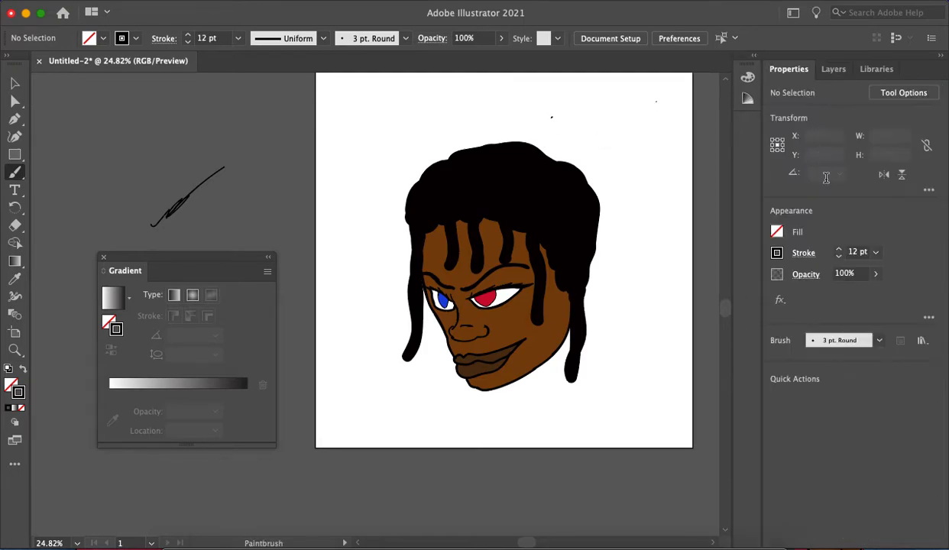
left_click(840, 248)
left_click(839, 249)
left_click(703, 243)
left_click(840, 250)
left_click(840, 250)
mouse_move(549, 157)
left_mouse_down()
mouse_move(494, 153)
mouse_move(489, 135)
mouse_move(526, 135)
mouse_move(537, 160)
mouse_move(495, 132)
mouse_move(495, 167)
mouse_move(486, 139)
mouse_move(514, 172)
mouse_move(537, 128)
mouse_move(479, 135)
mouse_move(524, 146)
mouse_move(482, 178)
left_mouse_up()
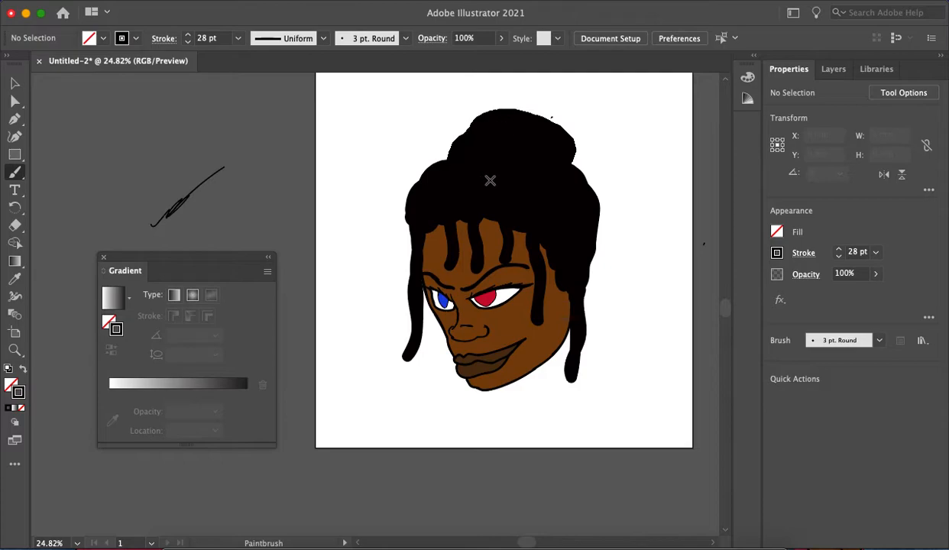
scroll(482, 178, "down", 5)
scroll(500, 146, "up", 4)
mouse_move(536, 132)
left_mouse_down()
mouse_move(574, 166)
mouse_move(538, 130)
mouse_move(501, 120)
mouse_move(475, 169)
mouse_move(466, 141)
mouse_move(476, 134)
mouse_move(467, 162)
mouse_move(471, 137)
mouse_move(501, 107)
mouse_move(545, 117)
mouse_move(567, 127)
mouse_move(588, 173)
mouse_move(576, 200)
left_mouse_up()
scroll(568, 135, "down", 5)
scroll(637, 146, "up", 4)
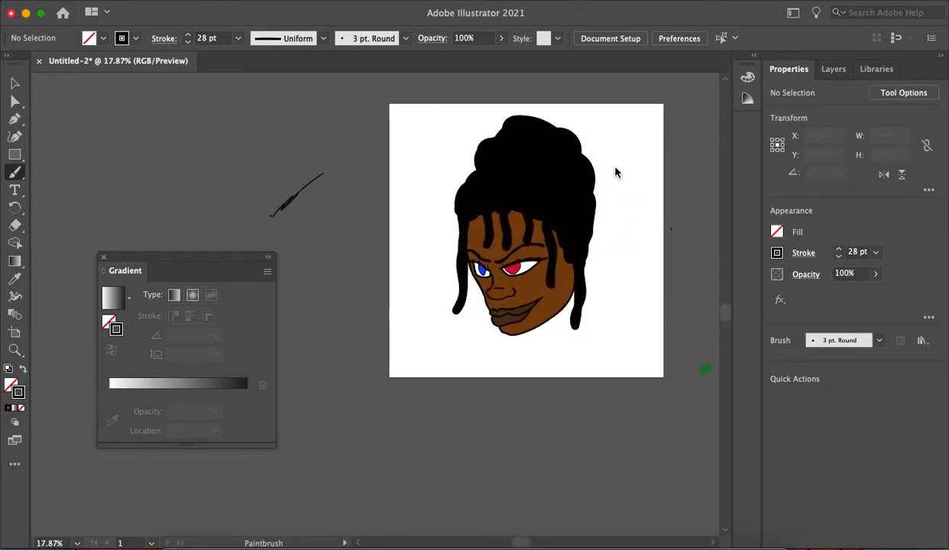
Step: Set the Paintbrush stroke weight to 1 pt
scroll(616, 172, "up", 5)
scroll(589, 220, "down", 1)
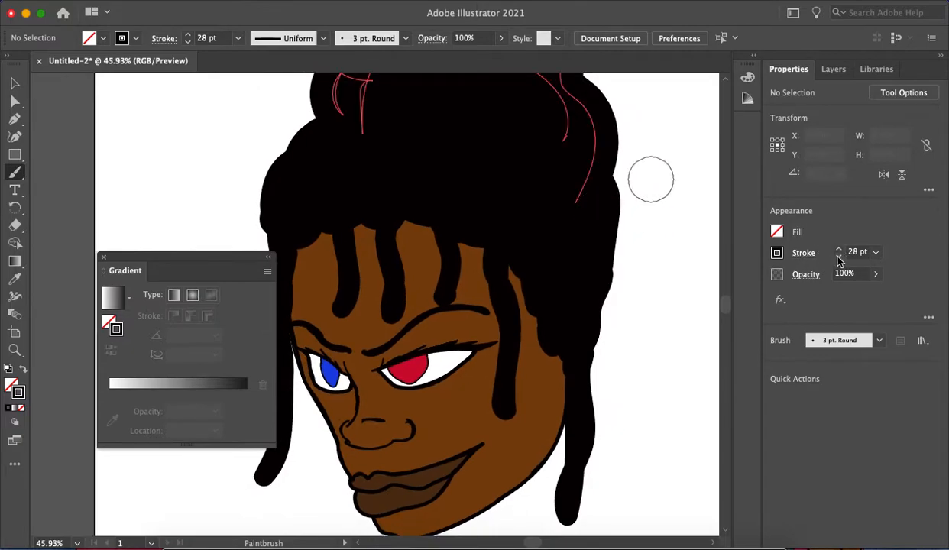
left_click(839, 257)
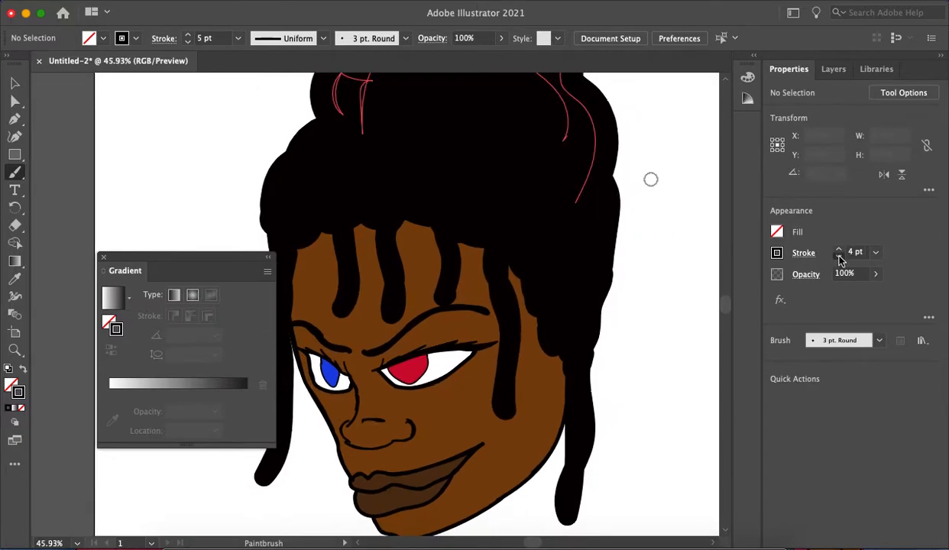
left_click(839, 249)
left_click(839, 258)
Step: Hide and reshow Layer 3 and Layer 2 to examine the artwork on each, moving the Gradient panel clear of the artboard
left_click(831, 69)
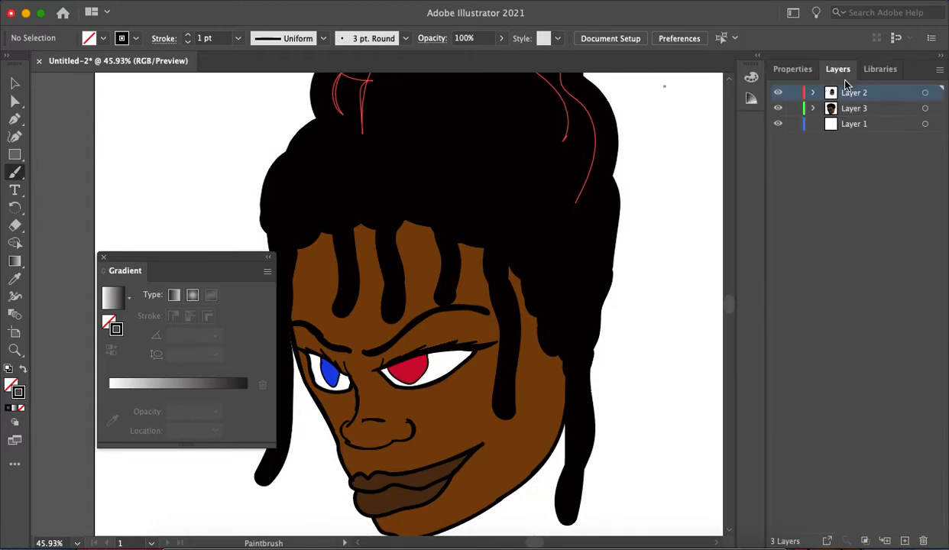
left_click(778, 109)
left_click(778, 108)
left_click(779, 109)
left_click(779, 94)
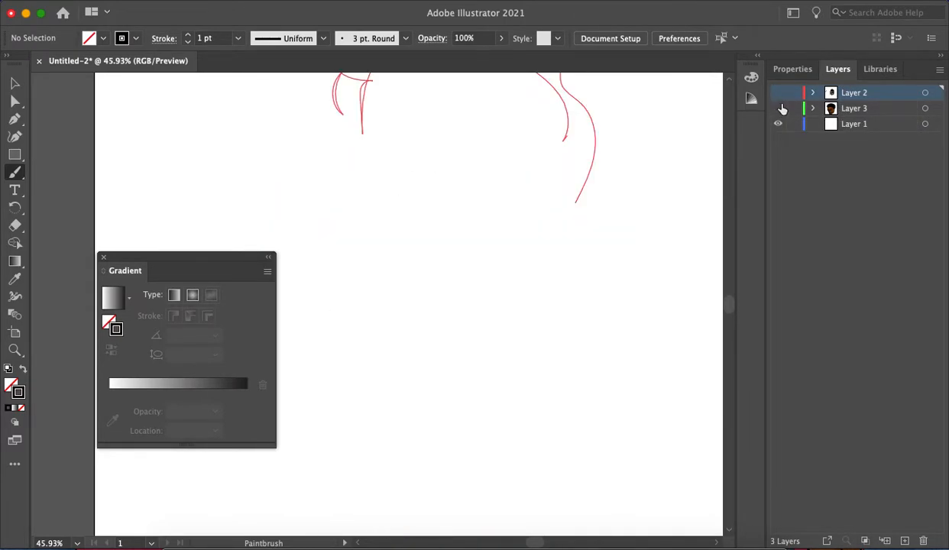
left_click(778, 109)
left_click(779, 96)
scroll(665, 159, "down", 5)
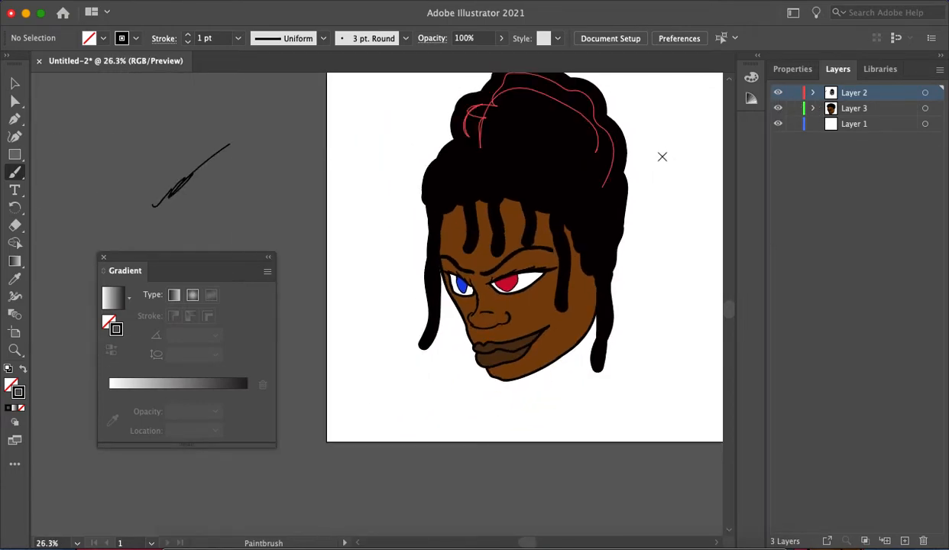
left_click_drag(257, 263, 230, 280)
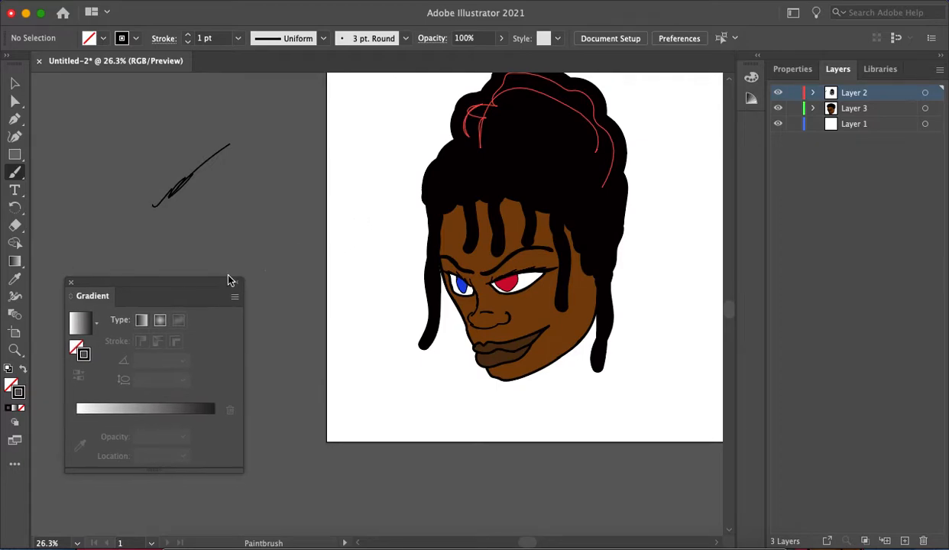
scroll(625, 156, "up", 3)
left_click(779, 108)
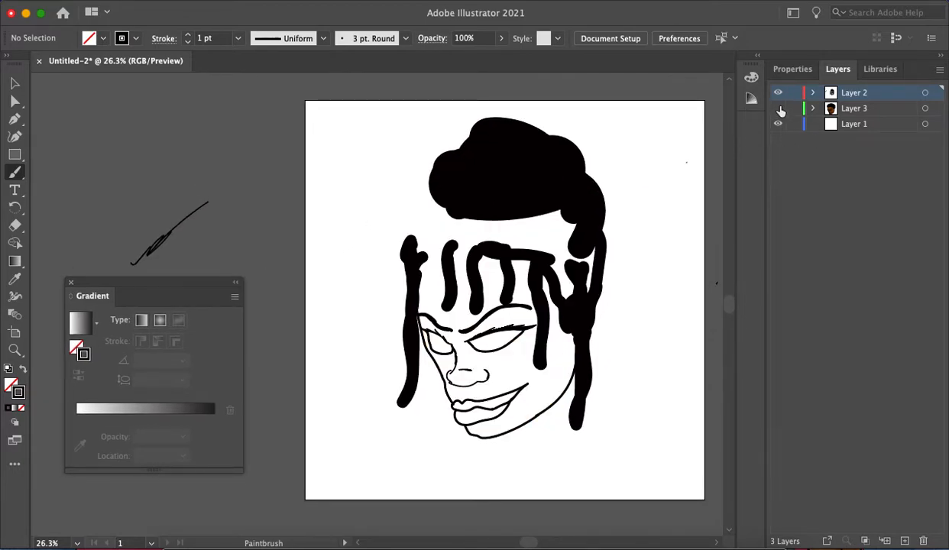
left_click(779, 108)
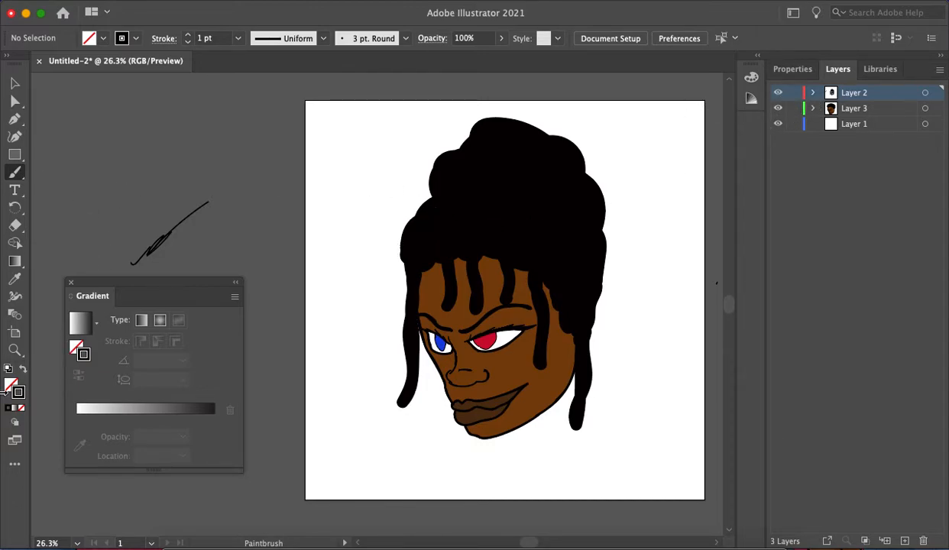
Step: Change the stroke colour from the Color Picker to a bright golden yellow
double_click(18, 393)
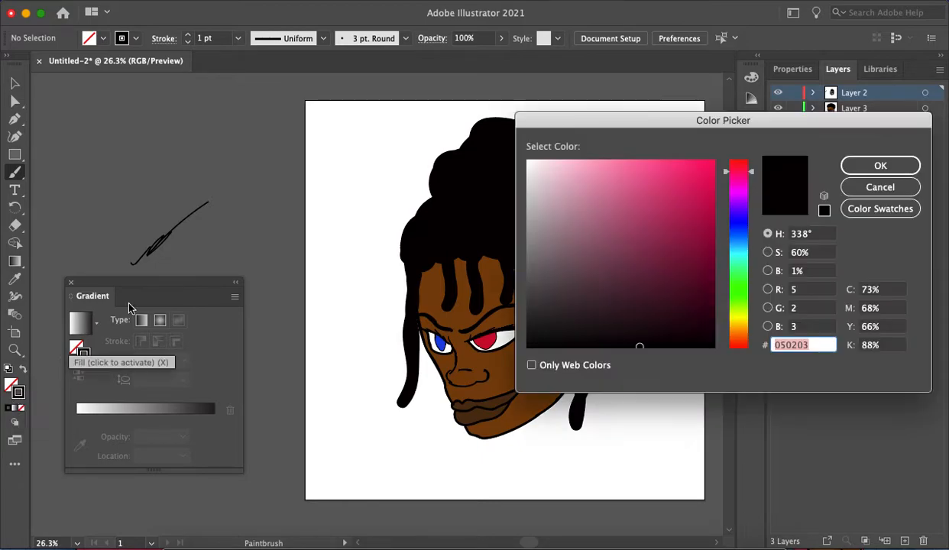
left_click_drag(734, 315, 742, 327)
left_click_drag(687, 206, 709, 167)
left_click(881, 165)
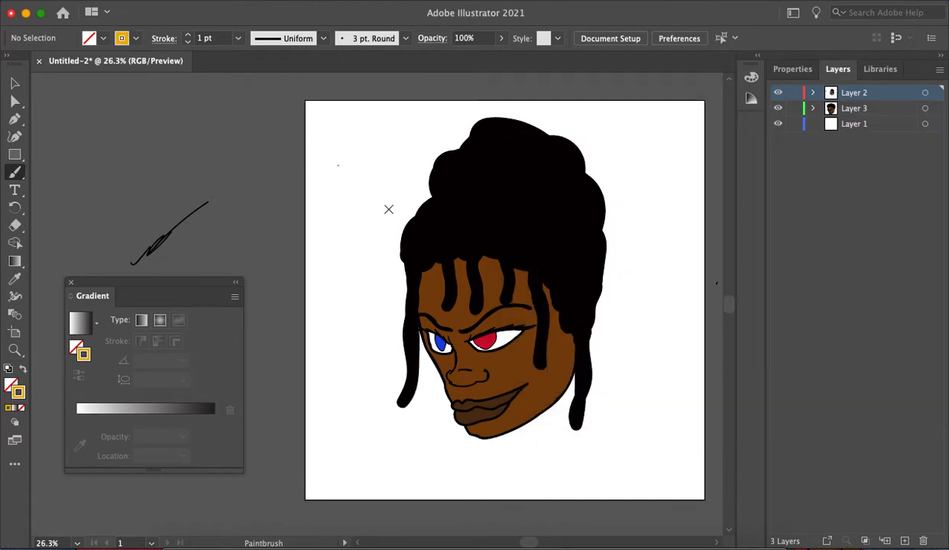
scroll(442, 222, "up", 5)
scroll(487, 256, "down", 5)
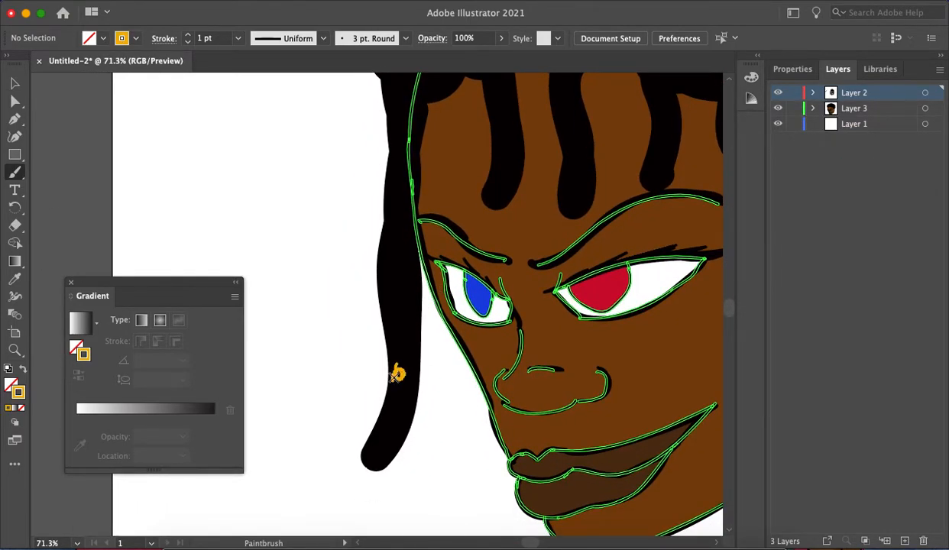
left_click_drag(404, 377, 398, 375)
key("v")
key("ctrl+z")
Step: Paint a golden band across the lower part of the long lock in front of the face with a 4 pt brush stroke
left_click(810, 71)
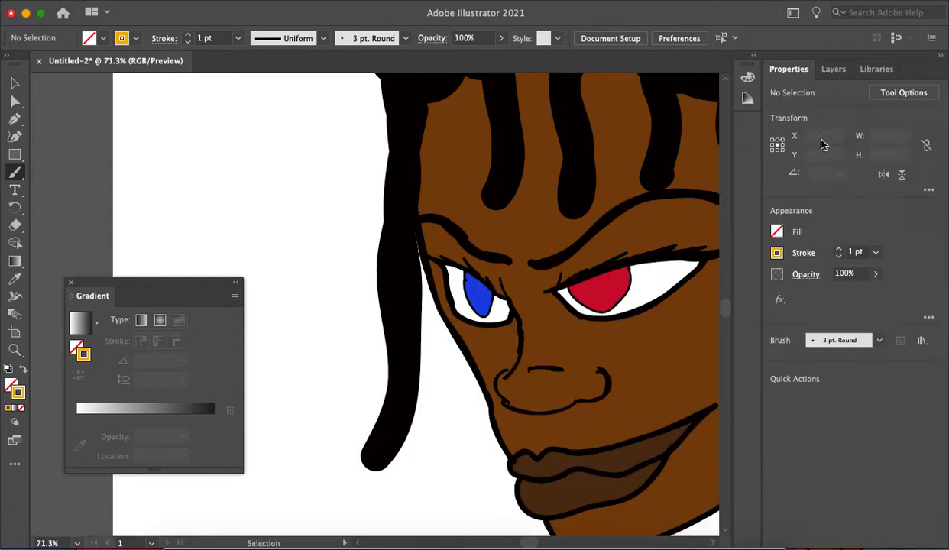
left_click(838, 248)
left_click(837, 249)
key("b")
left_click_drag(391, 382, 411, 387)
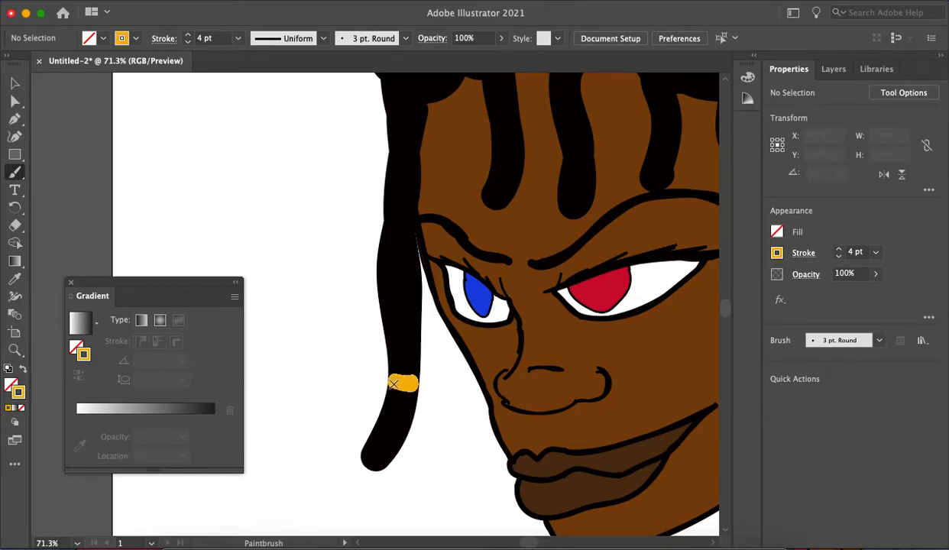
scroll(434, 327, "down", 5)
scroll(507, 189, "up", 5)
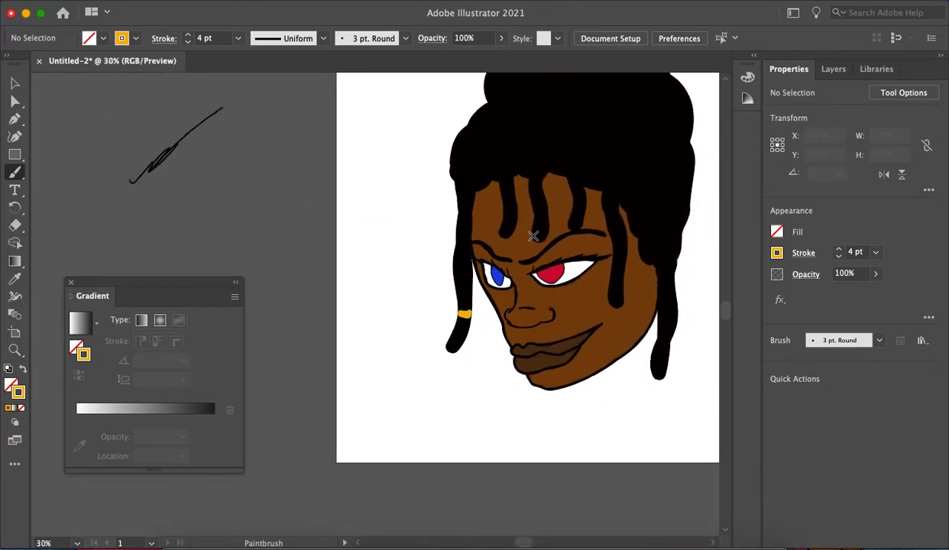
left_click_drag(494, 174, 517, 181)
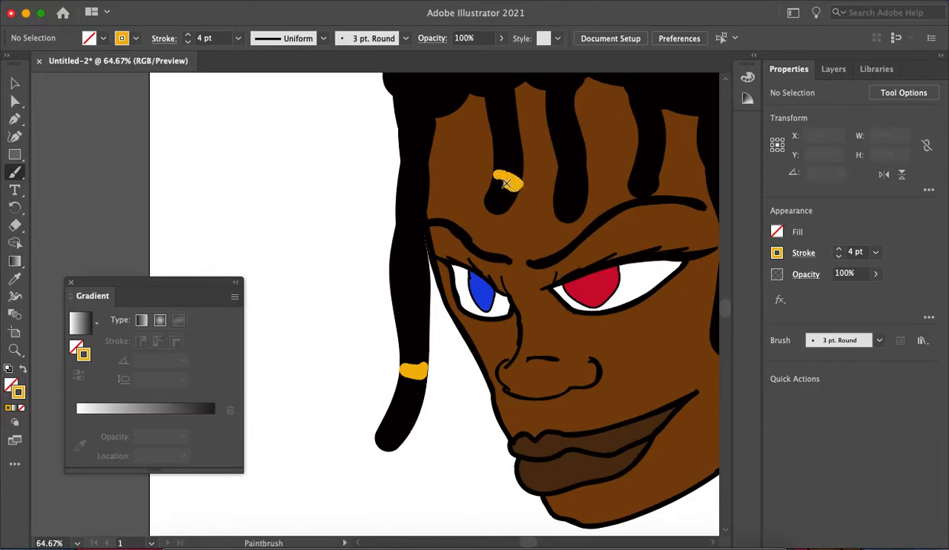
scroll(565, 158, "down", 3)
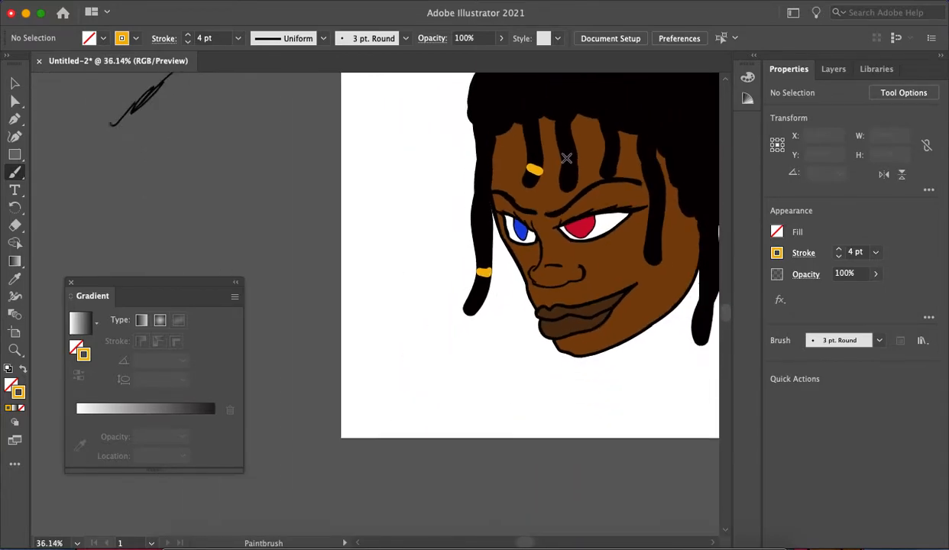
scroll(569, 156, "up", 1)
key("super+z")
Step: Paint 4 pt golden bands near the ends of the forehead lock above the blue eye and the lock beside the red eye
scroll(540, 163, "up", 8)
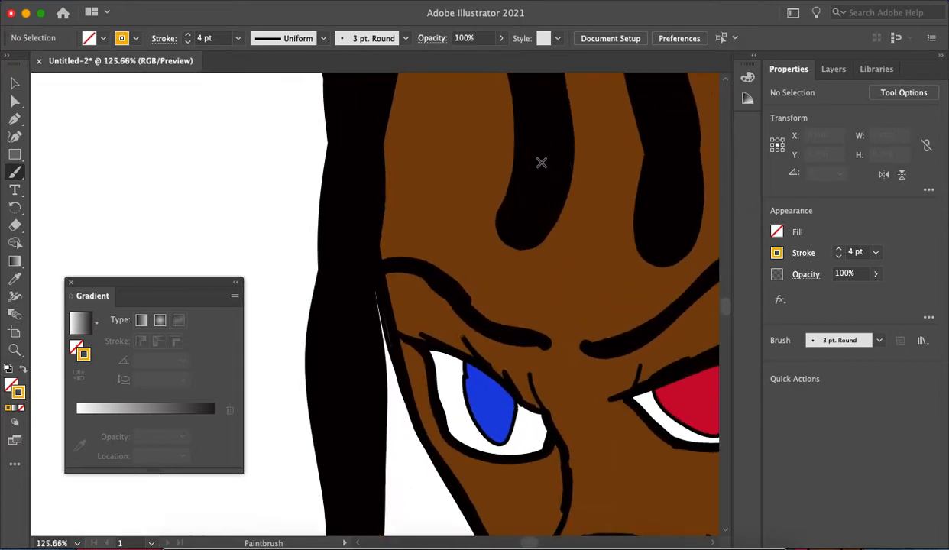
mouse_move(524, 165)
left_mouse_down()
mouse_move(568, 159)
mouse_move(563, 183)
mouse_move(527, 180)
mouse_move(522, 156)
mouse_move(519, 176)
mouse_move(532, 191)
mouse_move(566, 188)
mouse_move(565, 156)
mouse_move(524, 156)
left_mouse_up()
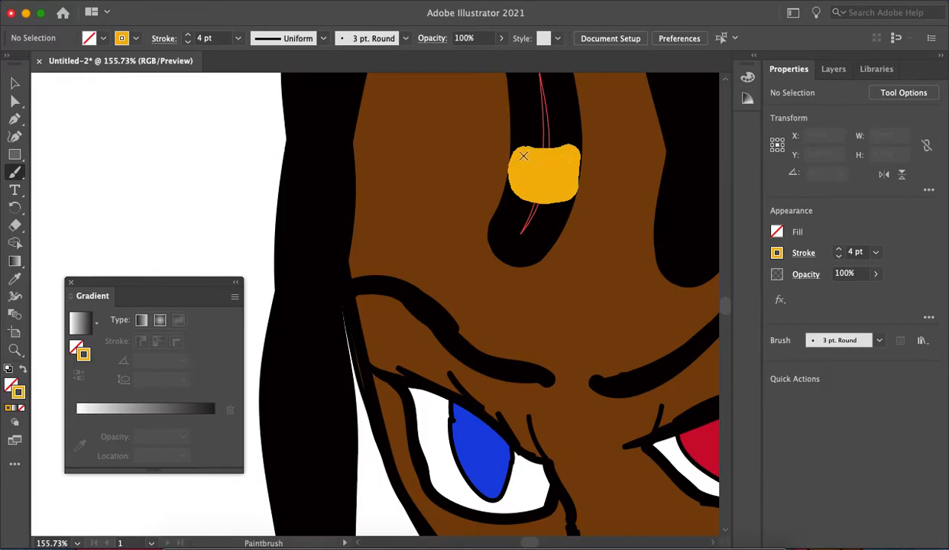
scroll(519, 152, "down", 5)
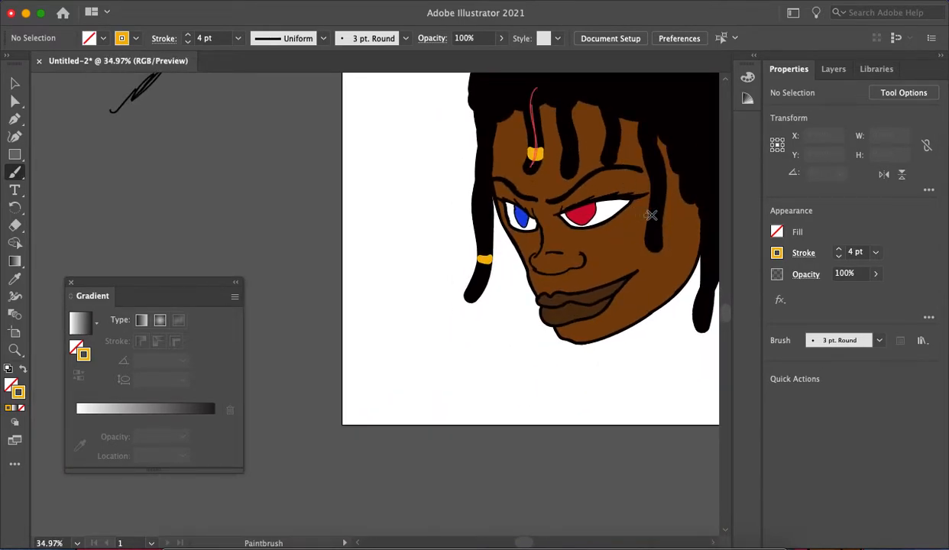
scroll(647, 215, "up", 4)
mouse_move(605, 229)
left_mouse_down()
mouse_move(636, 223)
mouse_move(634, 242)
mouse_move(609, 243)
left_mouse_up()
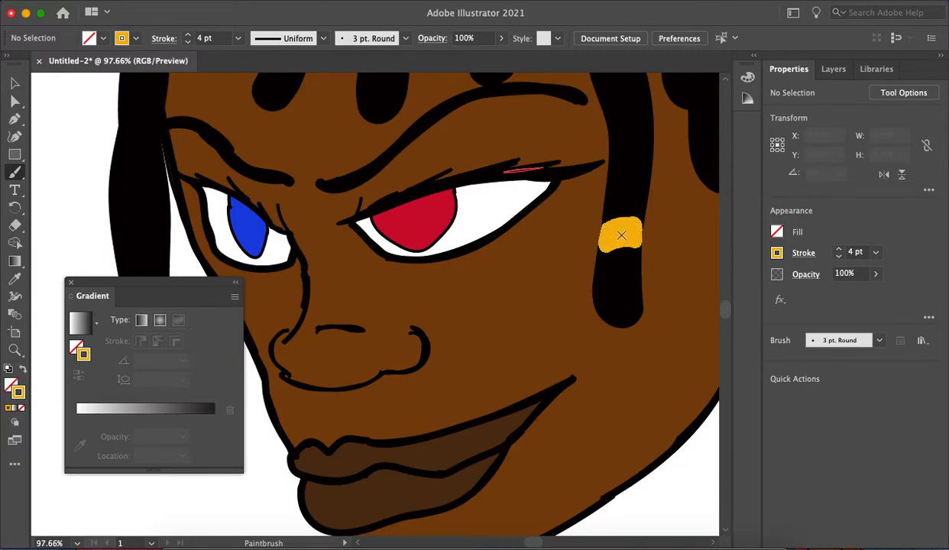
Step: Paint and fill in a round golden bead at the root of the lock beside the red eye with 3 pt brush strokes
scroll(620, 235, "down", 4)
scroll(581, 168, "up", 5)
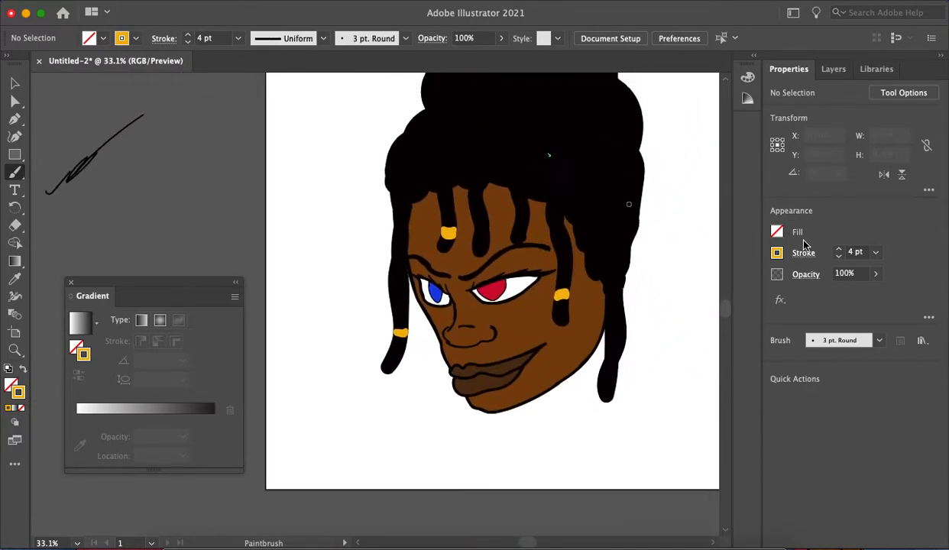
left_click(838, 257)
left_click(838, 256)
left_click(838, 257)
left_click(838, 256)
left_click(838, 256)
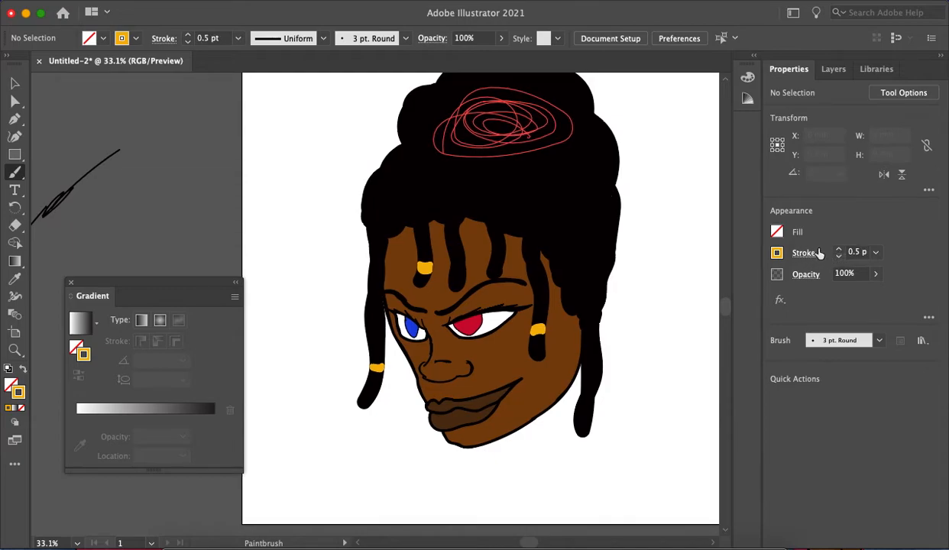
scroll(708, 283, "up", 2)
left_click(838, 247)
left_click(837, 245)
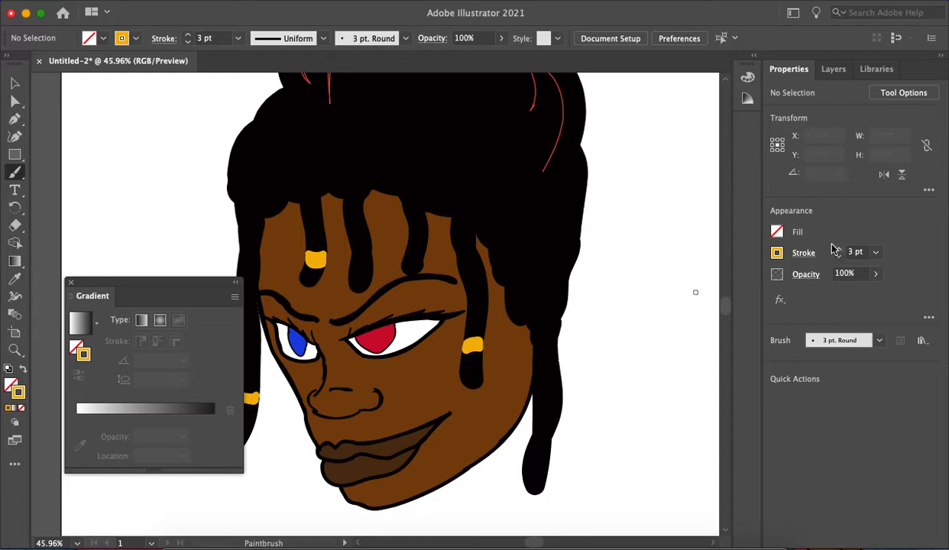
left_click_drag(454, 218, 479, 210)
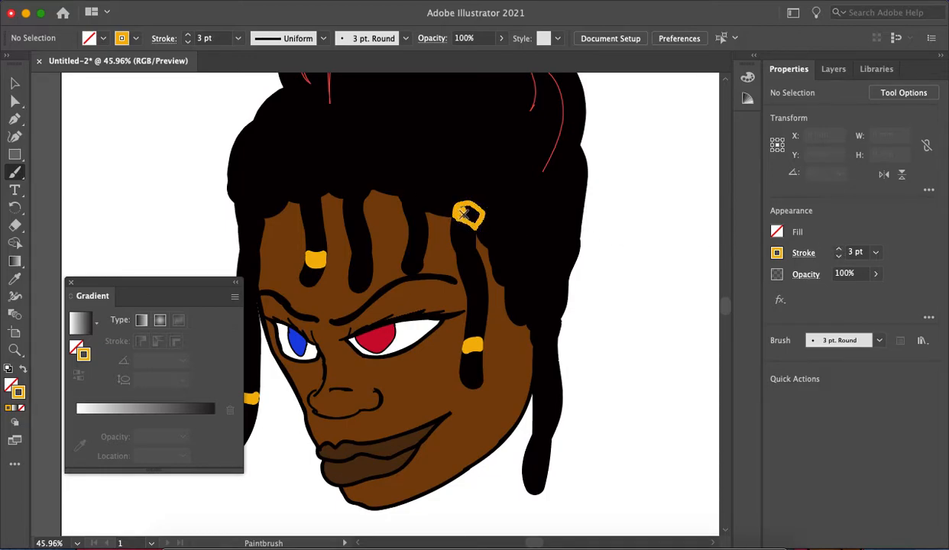
left_click_drag(474, 222, 471, 207)
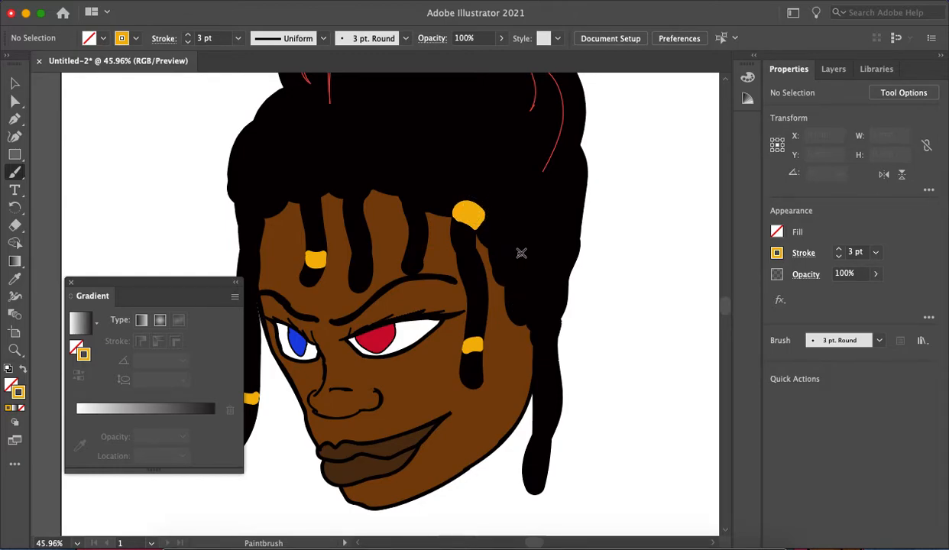
Step: Draw a rectangle covering the whole artboard on Layer 1, beneath the character head
scroll(527, 300, "down", 3)
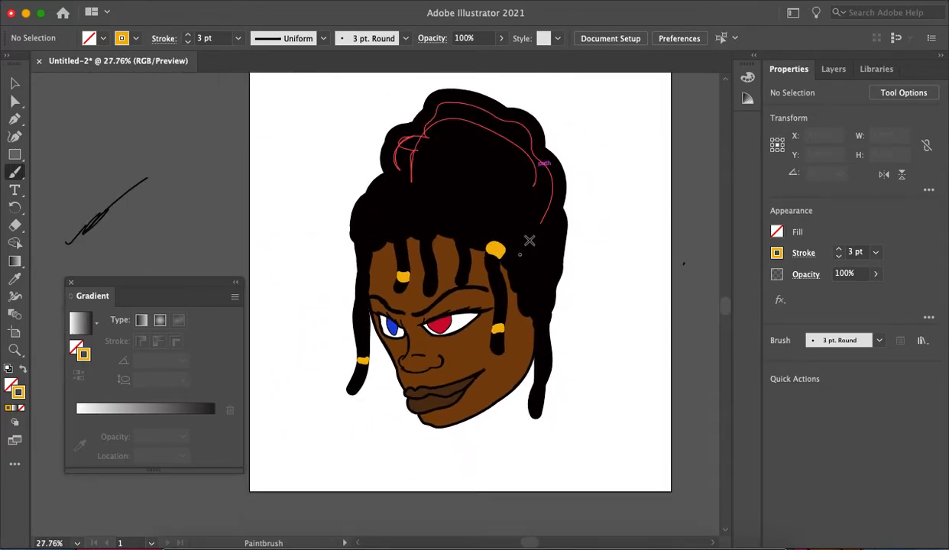
left_click(833, 70)
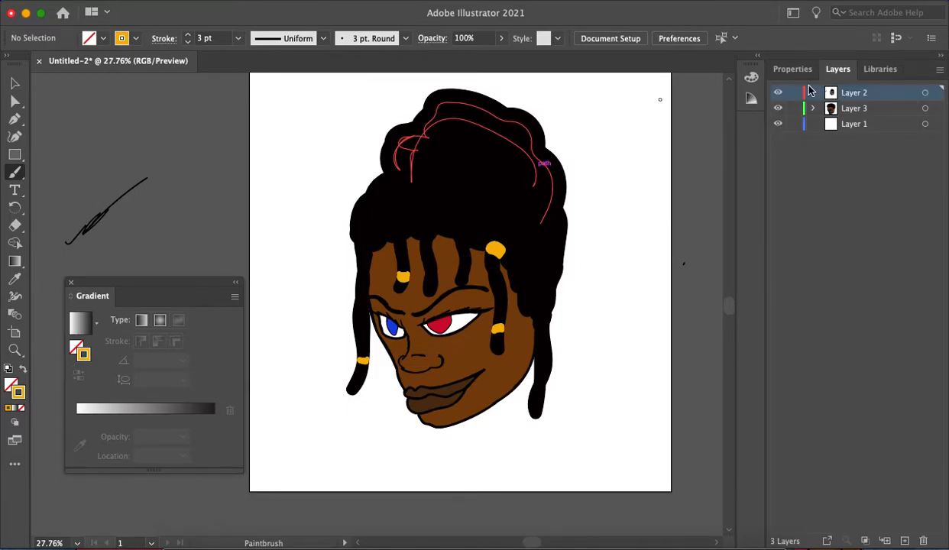
left_click(802, 70)
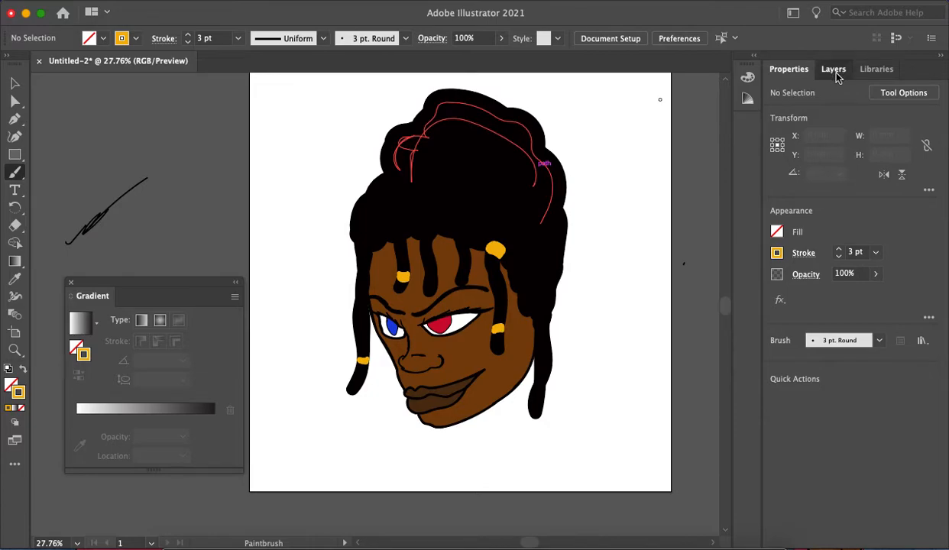
left_click(838, 74)
left_click(819, 127)
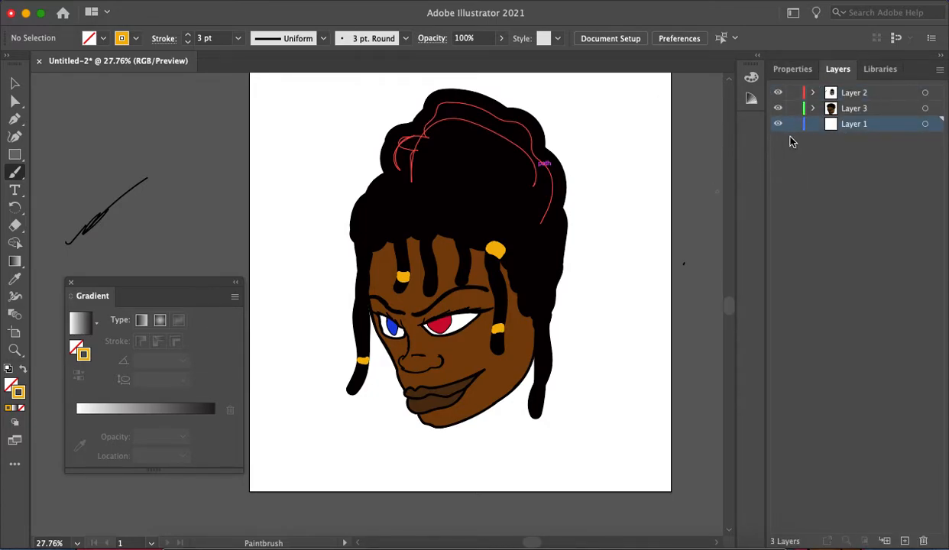
left_click(237, 283)
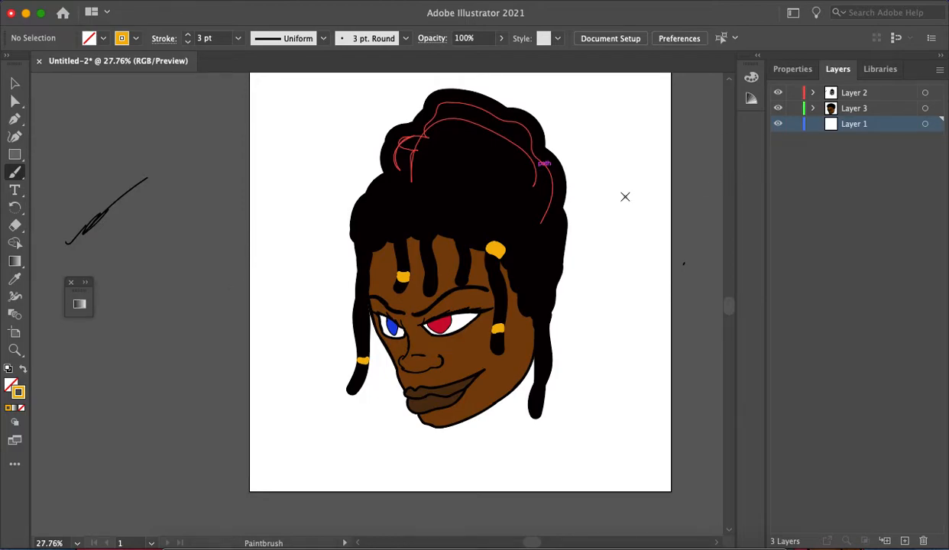
left_click(16, 156)
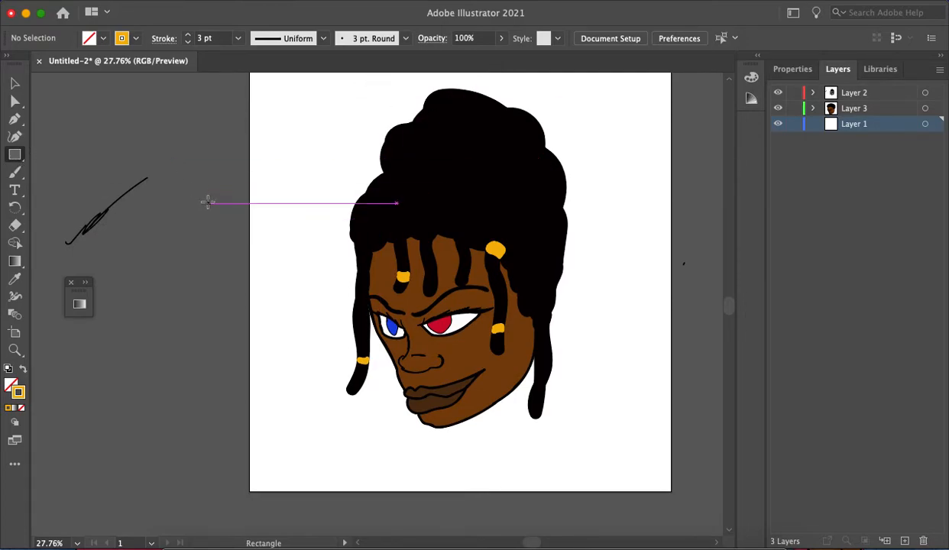
scroll(286, 134, "down", 3)
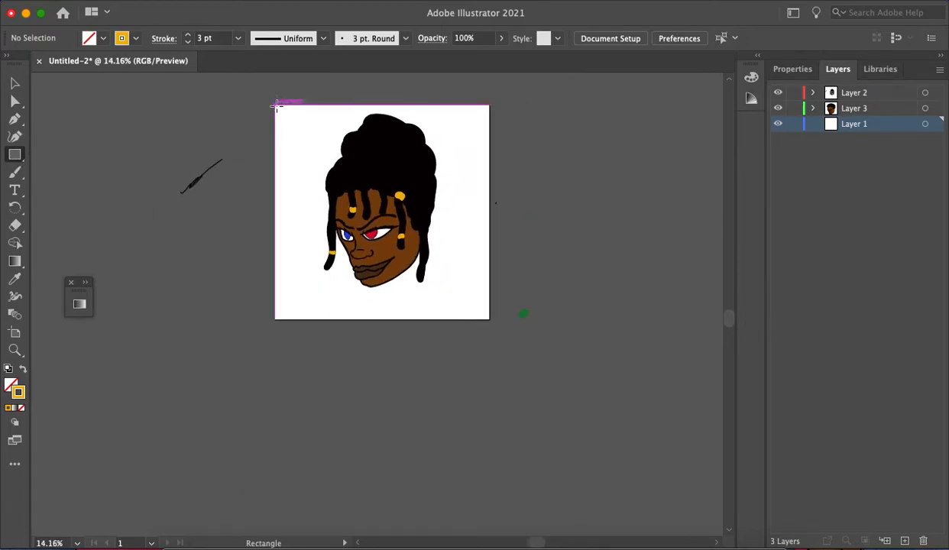
scroll(276, 97, "up", 2)
left_click_drag(275, 103, 581, 410)
scroll(582, 328, "down", 2)
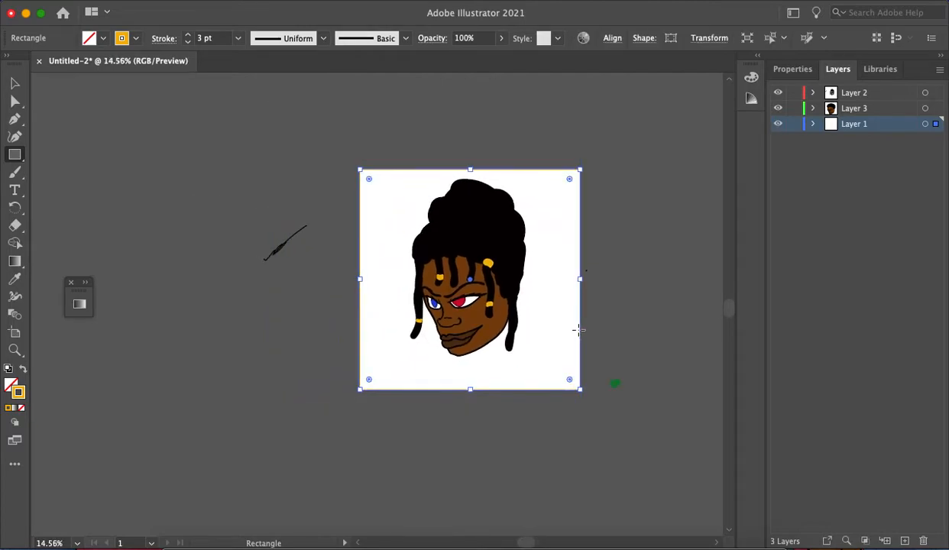
Step: Fill the artboard-sized rectangle with light blue as the background, and deselect it
scroll(576, 328, "up", 3)
key("a")
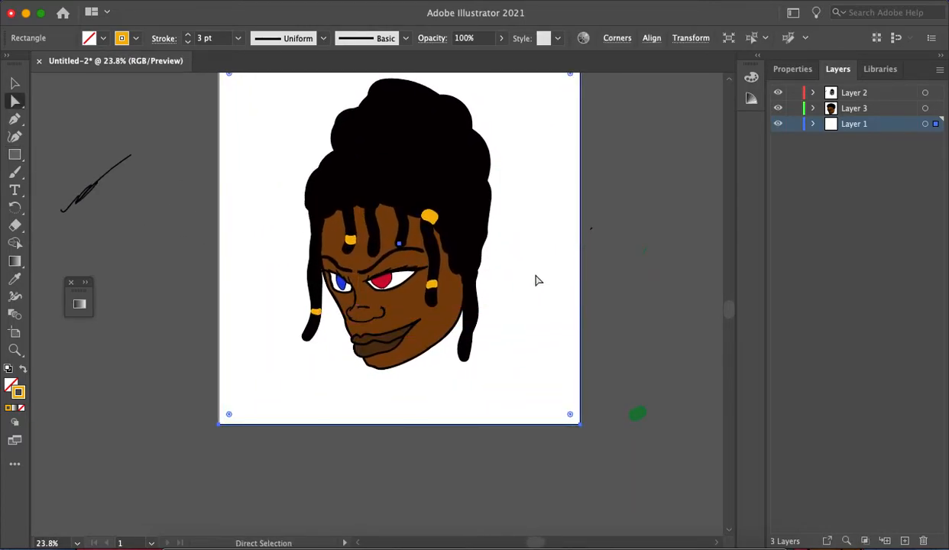
left_click(561, 273)
left_click(792, 70)
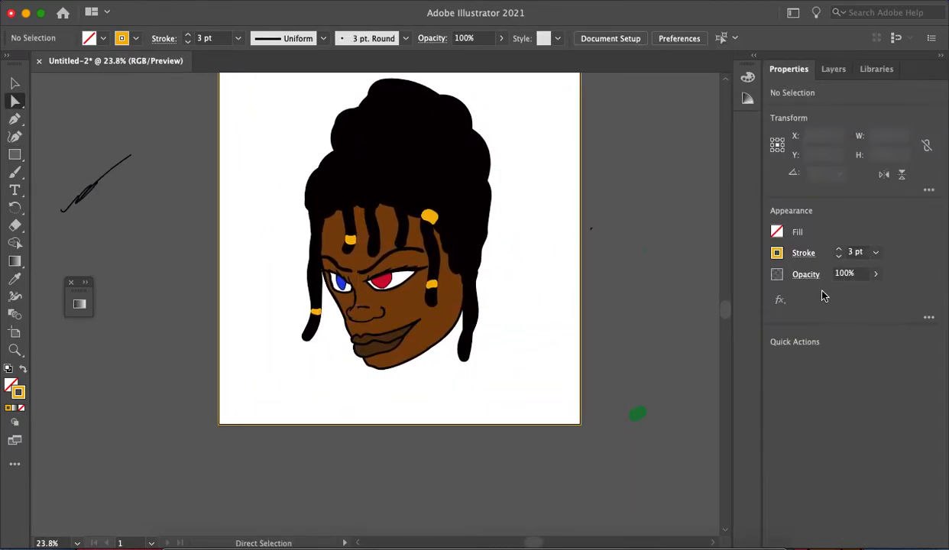
left_click(778, 234)
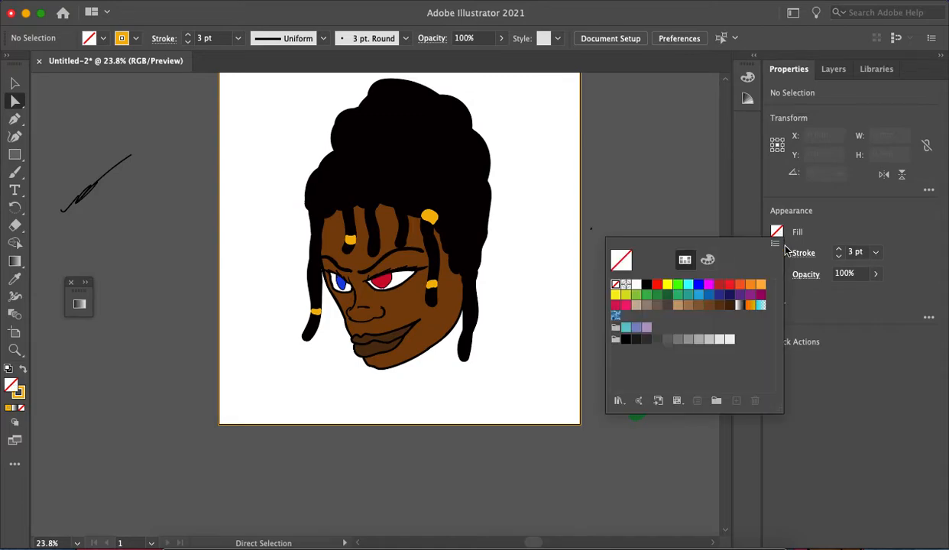
left_click(709, 294)
left_click(676, 174)
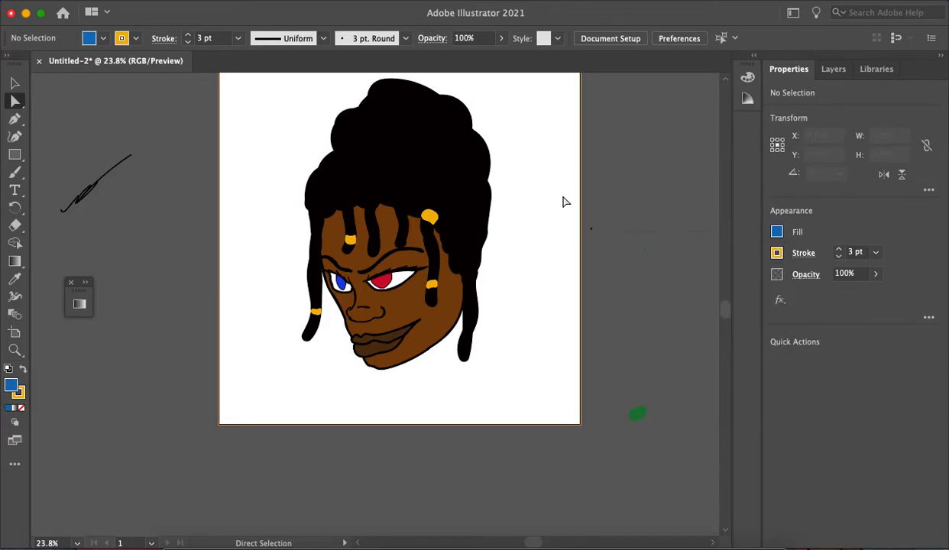
left_click(579, 212)
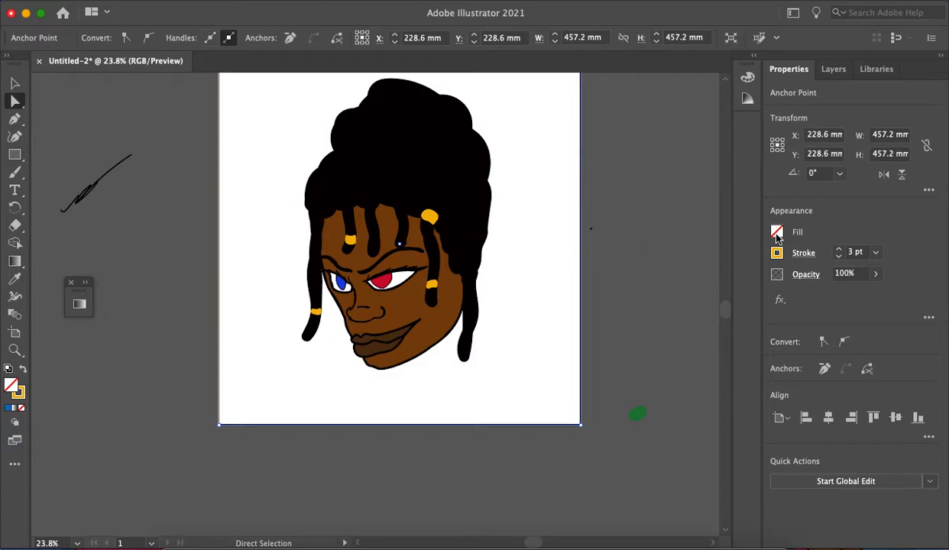
left_click(777, 232)
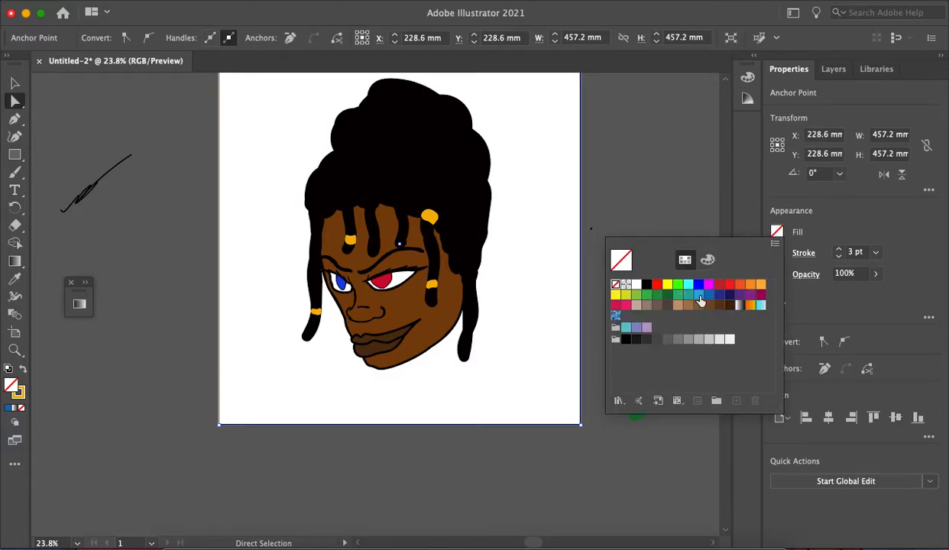
left_click(698, 295)
left_click(831, 75)
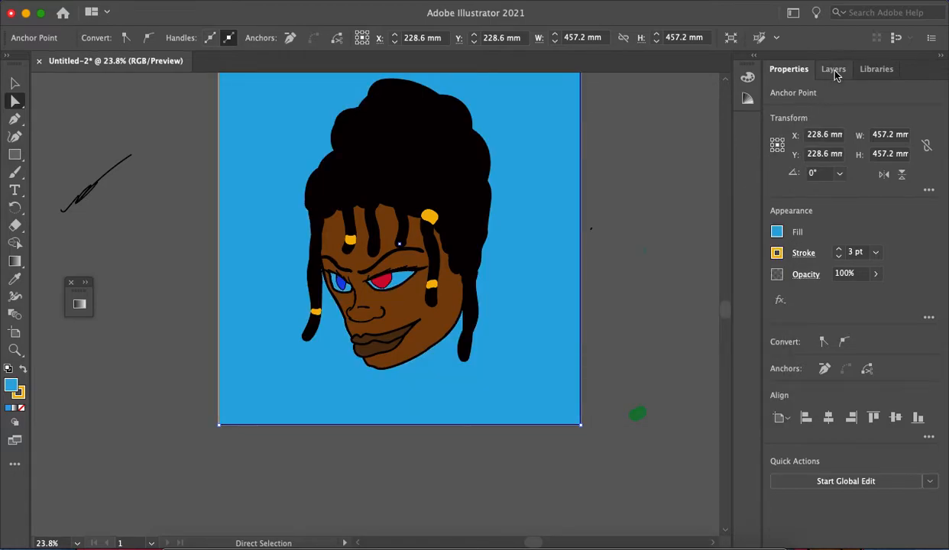
left_click(835, 73)
left_click(639, 216)
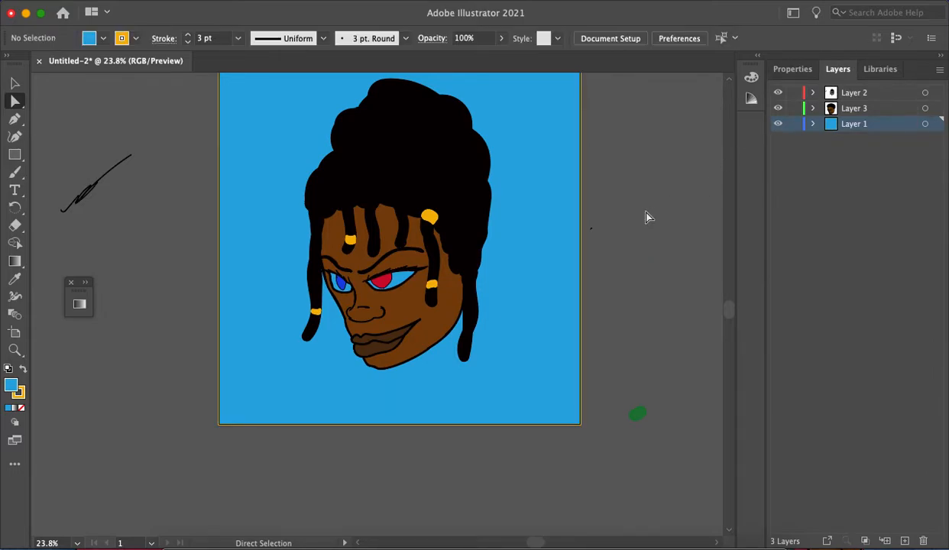
Step: Pick a light off-white in the Color Picker and fill the whites of both eyes with the Live Paint Bucket
key("k")
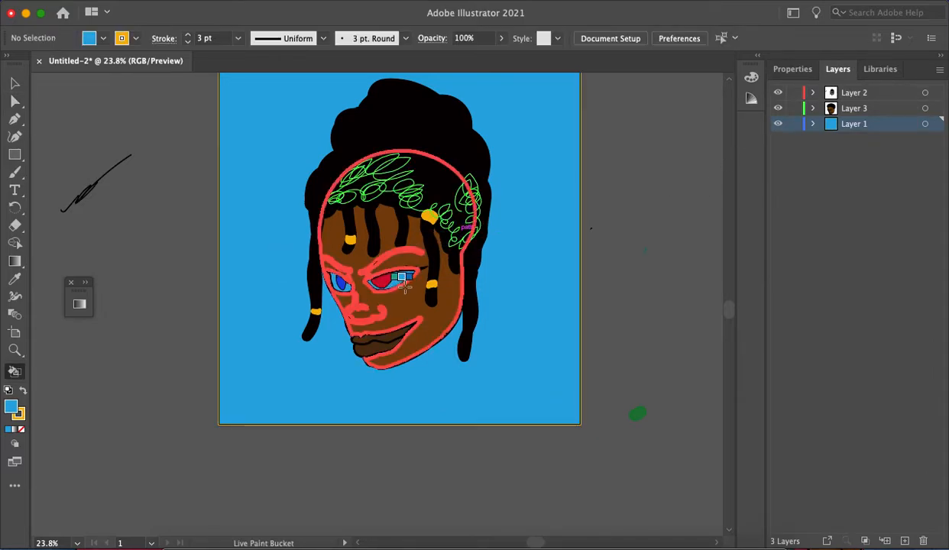
double_click(12, 408)
mouse_move(535, 172)
left_mouse_down()
mouse_move(542, 176)
mouse_move(530, 175)
left_mouse_up()
left_click(879, 165)
scroll(367, 275, "up", 5)
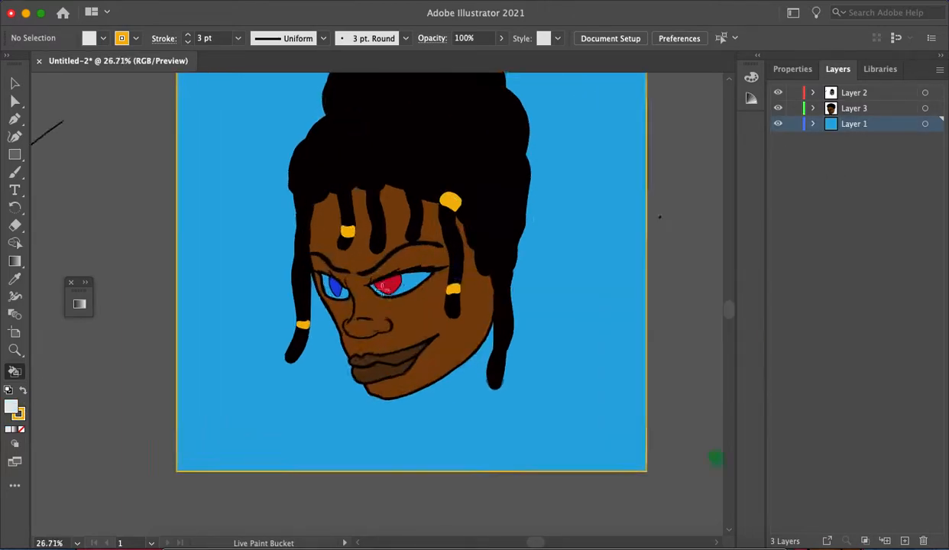
left_click(501, 298)
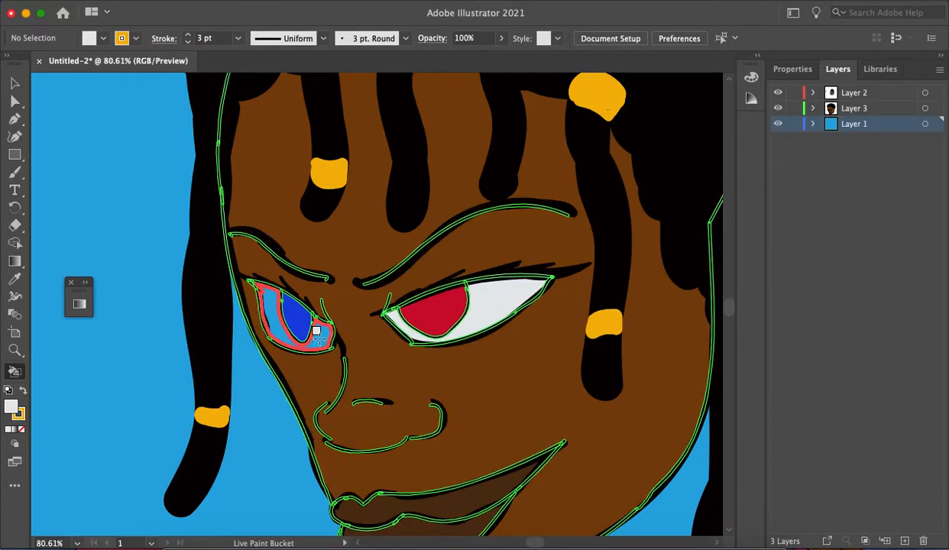
left_click(313, 328)
scroll(317, 327, "down", 4)
scroll(321, 325, "down", 3)
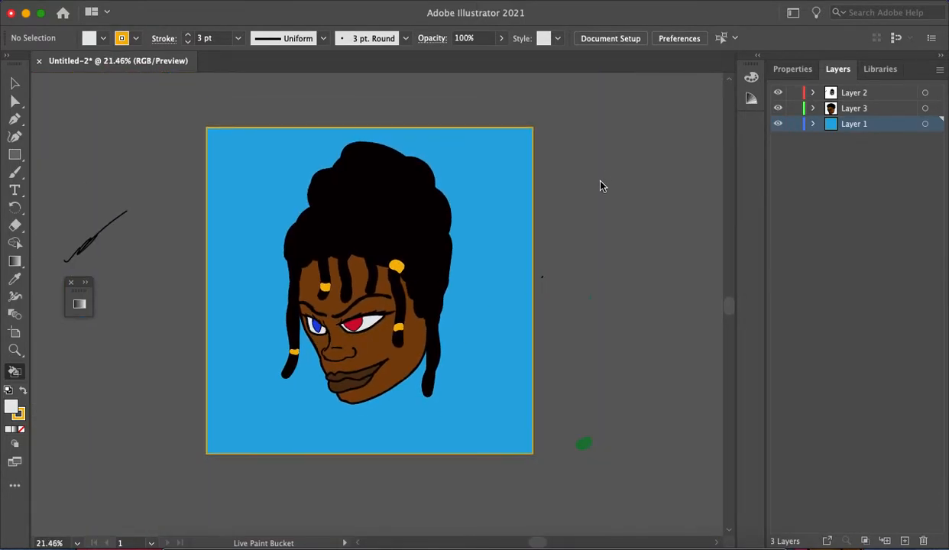
Step: Make Layer 3 the active layer, toggling its visibility to check what it contains
key("a")
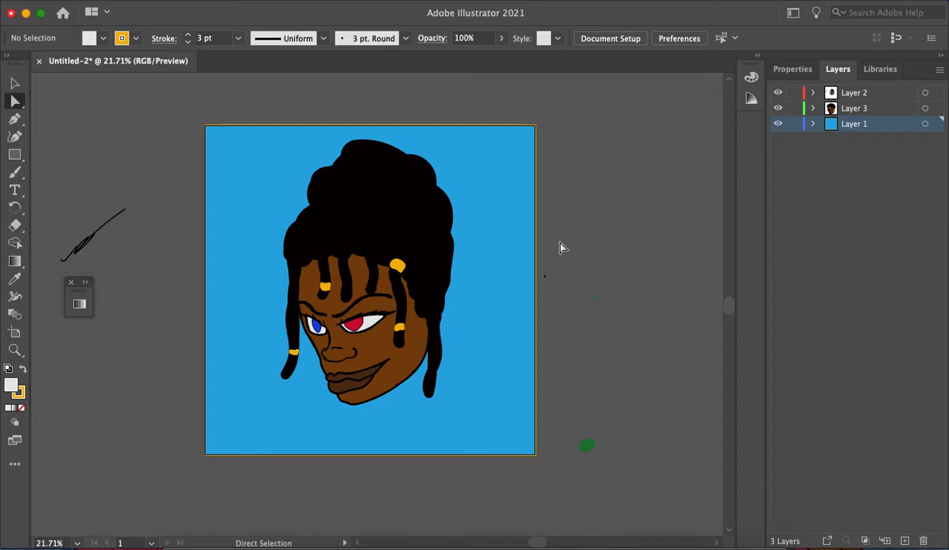
scroll(527, 267, "down", 3)
key("b")
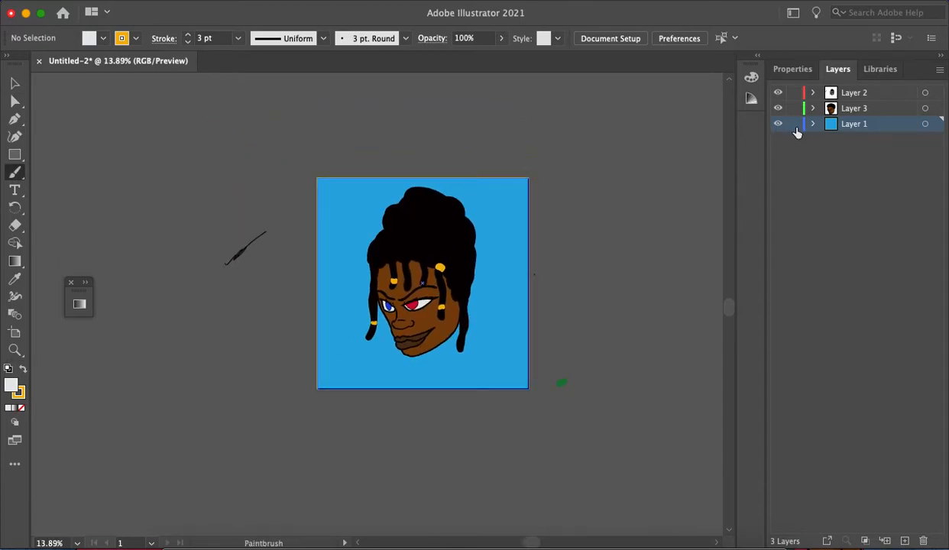
left_click(832, 108)
left_click(778, 109)
left_click(778, 109)
key("u")
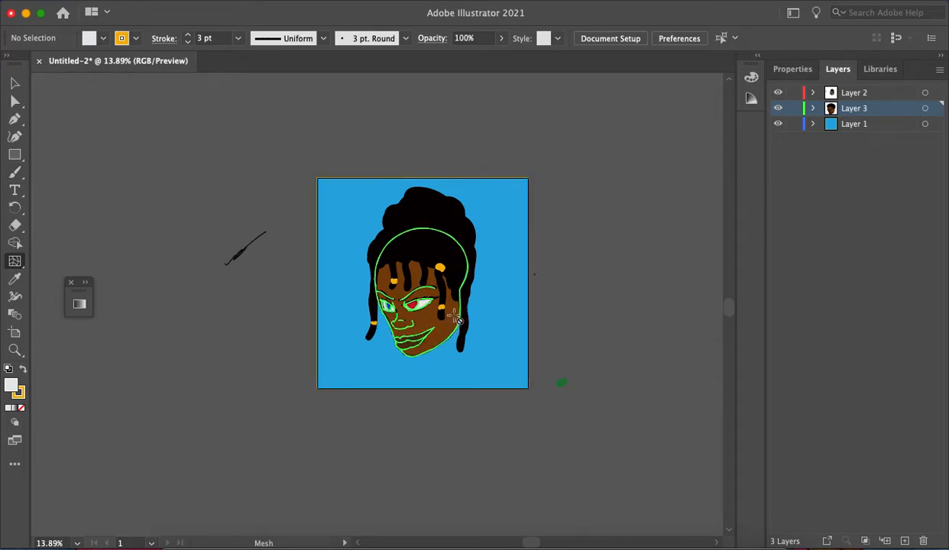
Step: Sample the brown skin colour from the face and make it the Paintbrush's stroke colour with no fill
key("i")
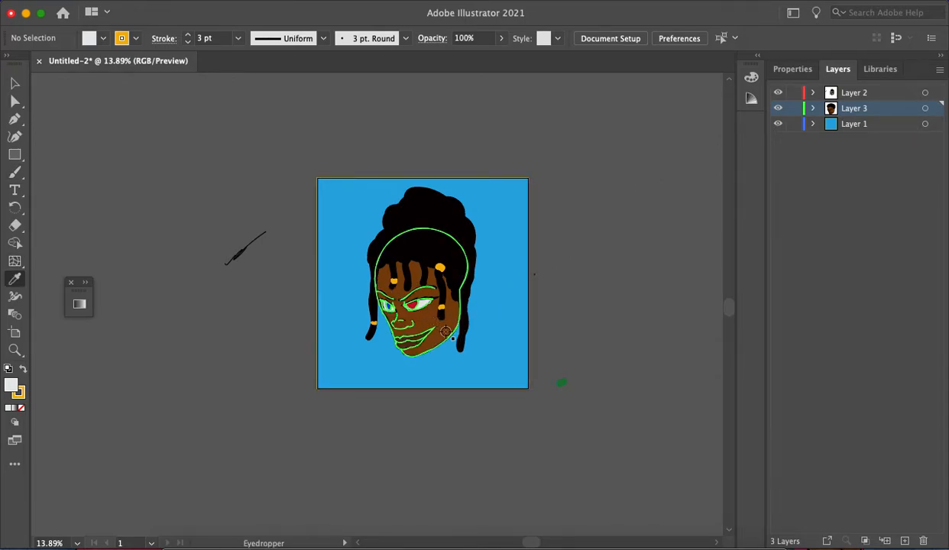
left_click(449, 332)
key("b")
scroll(457, 344, "up", 5)
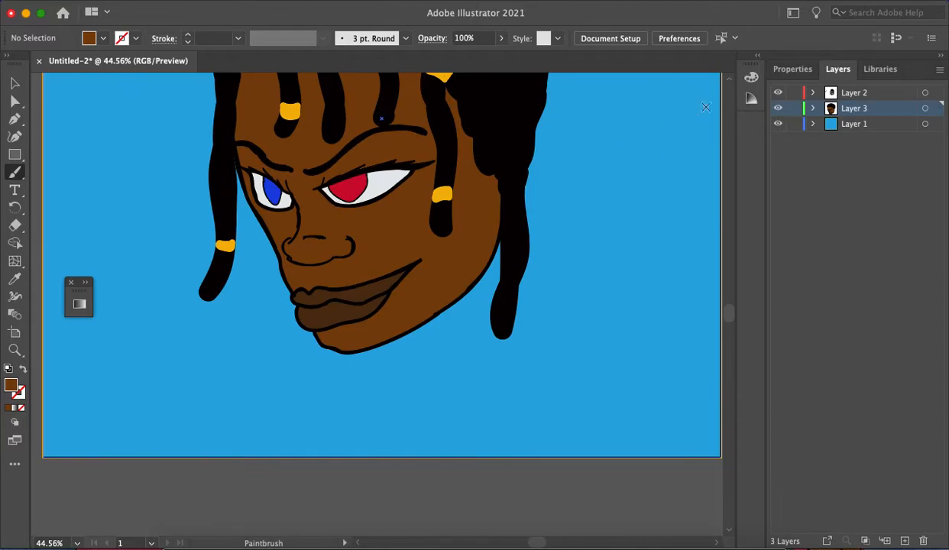
left_click(792, 69)
left_click(840, 251)
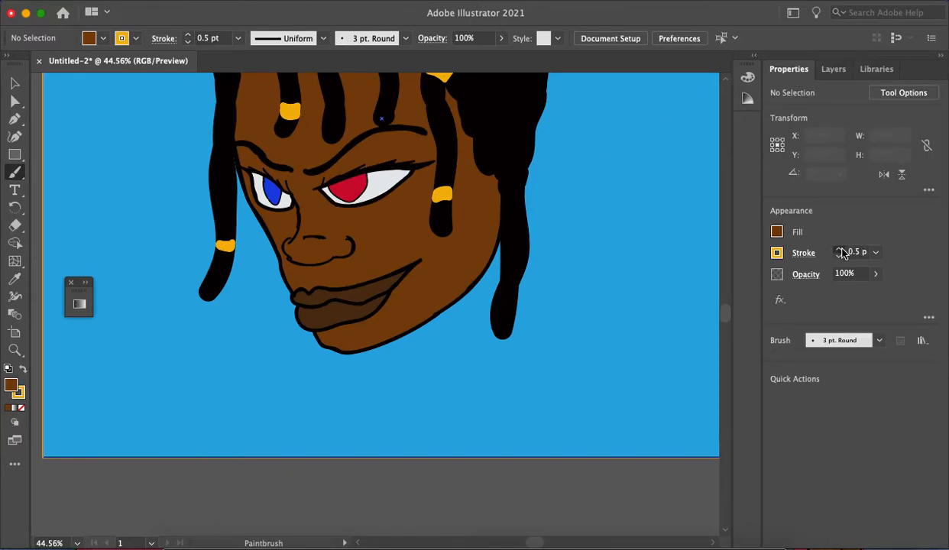
left_click(23, 367)
Step: Paint and fill in the brown neck and shoulders below the jaw with 15 pt brush strokes, down to the artboard edge
left_click_drag(438, 311, 434, 369)
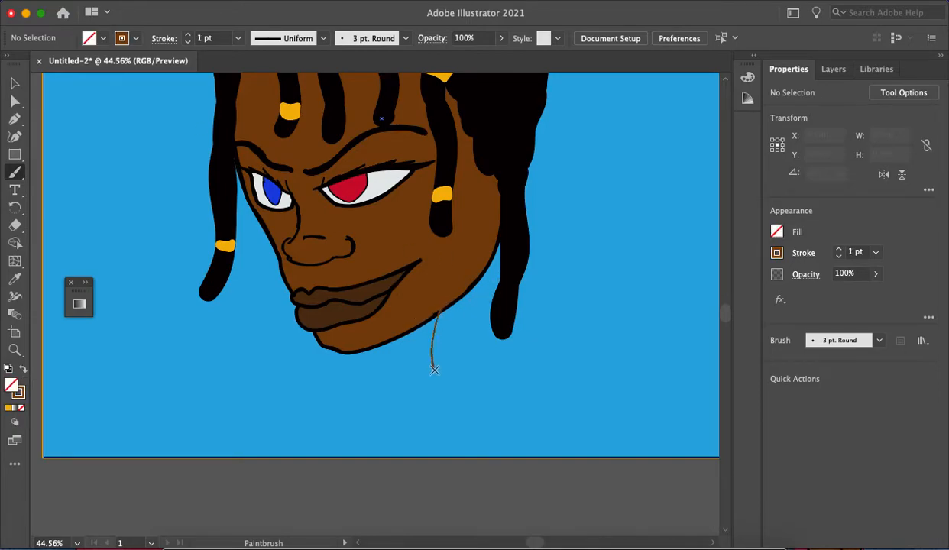
left_click(839, 249)
left_click_drag(449, 308, 453, 399)
mouse_move(440, 355)
left_mouse_down()
mouse_move(393, 344)
mouse_move(410, 423)
mouse_move(419, 349)
mouse_move(430, 432)
mouse_move(439, 389)
mouse_move(452, 422)
mouse_move(454, 331)
mouse_move(471, 292)
mouse_move(456, 362)
mouse_move(480, 413)
mouse_move(465, 330)
mouse_move(475, 363)
mouse_move(606, 423)
mouse_move(620, 441)
mouse_move(428, 438)
mouse_move(353, 434)
left_mouse_up()
mouse_move(403, 392)
left_mouse_down()
mouse_move(375, 417)
mouse_move(330, 431)
mouse_move(336, 440)
mouse_move(378, 439)
mouse_move(461, 420)
mouse_move(313, 445)
left_mouse_up()
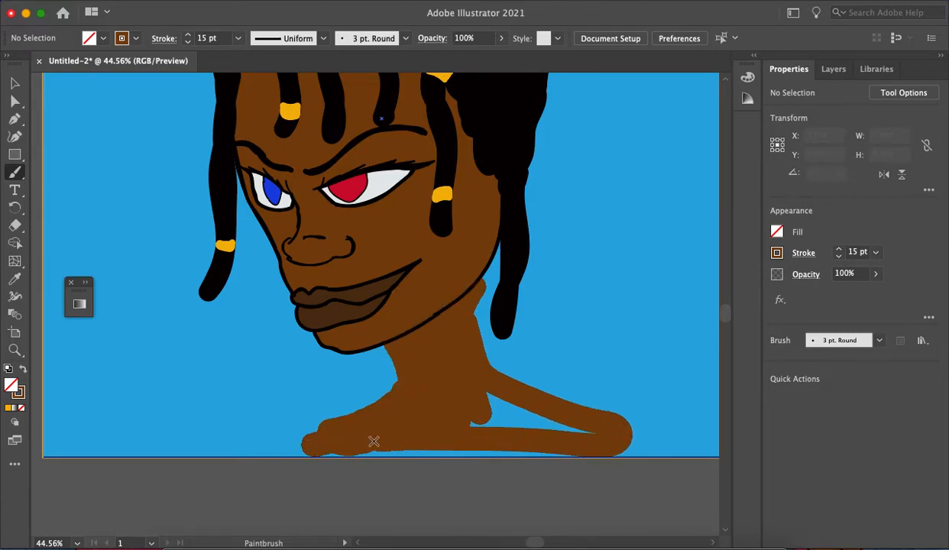
mouse_move(464, 396)
left_mouse_down()
mouse_move(613, 433)
mouse_move(585, 447)
mouse_move(398, 440)
left_mouse_up()
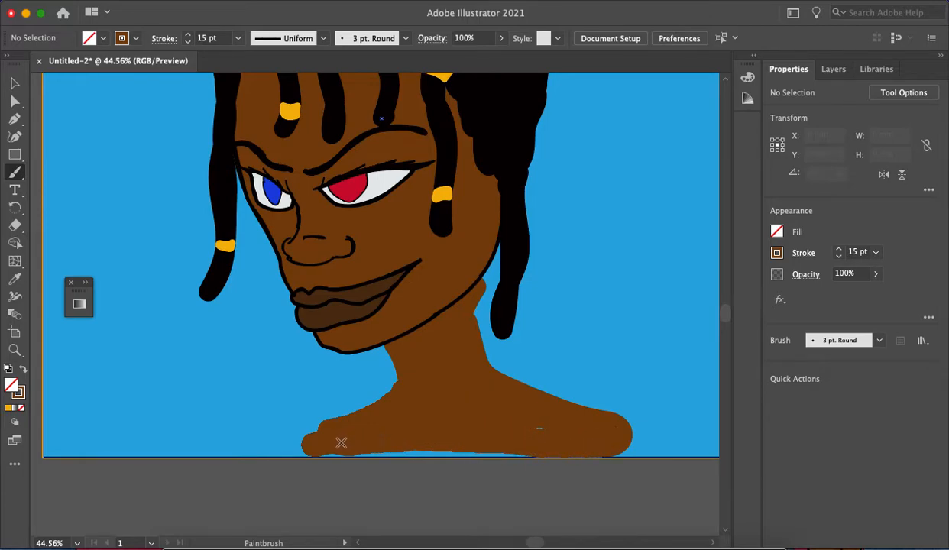
left_click_drag(328, 446, 567, 447)
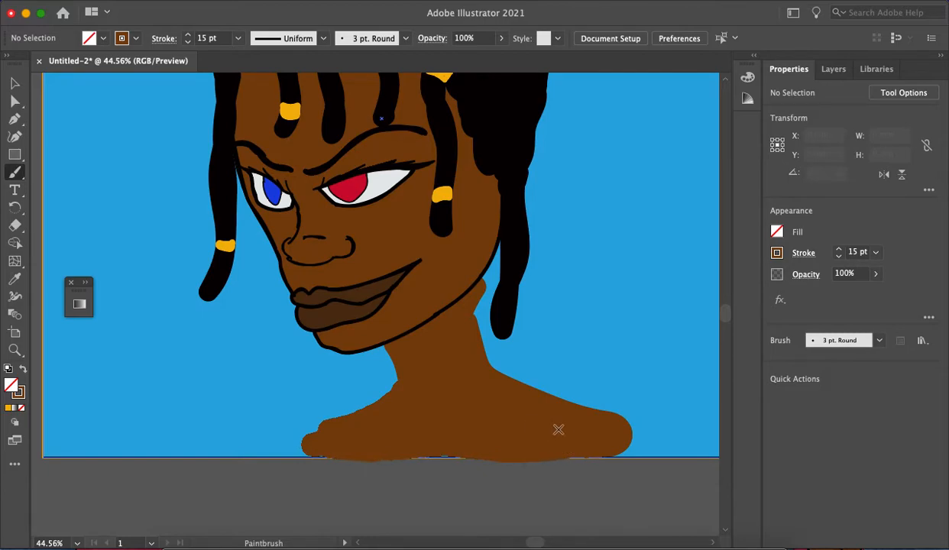
scroll(567, 460, "down", 5)
scroll(568, 460, "up", 5)
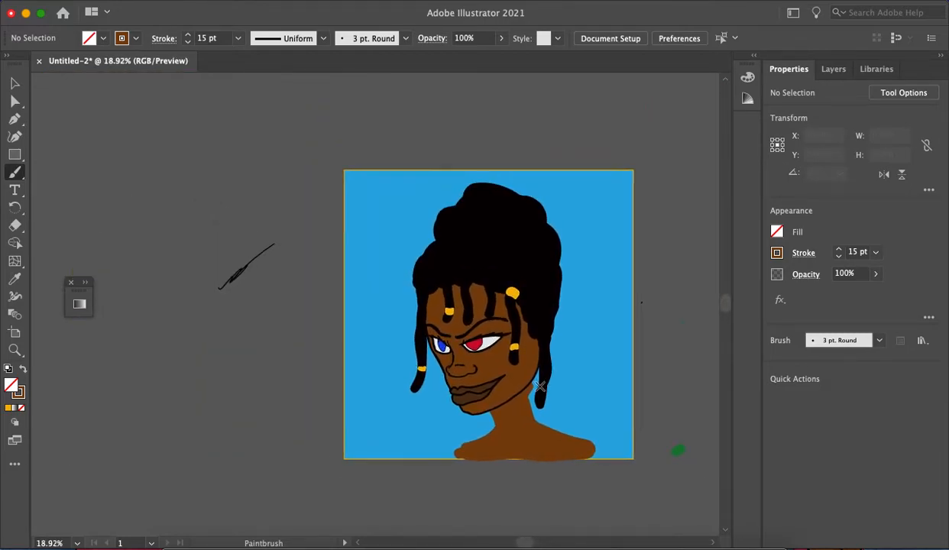
Step: Widen the back of the neck beside the hanging rear lock with a 15 pt brown brush stroke
scroll(508, 338, "down", 2)
scroll(508, 338, "left", 2)
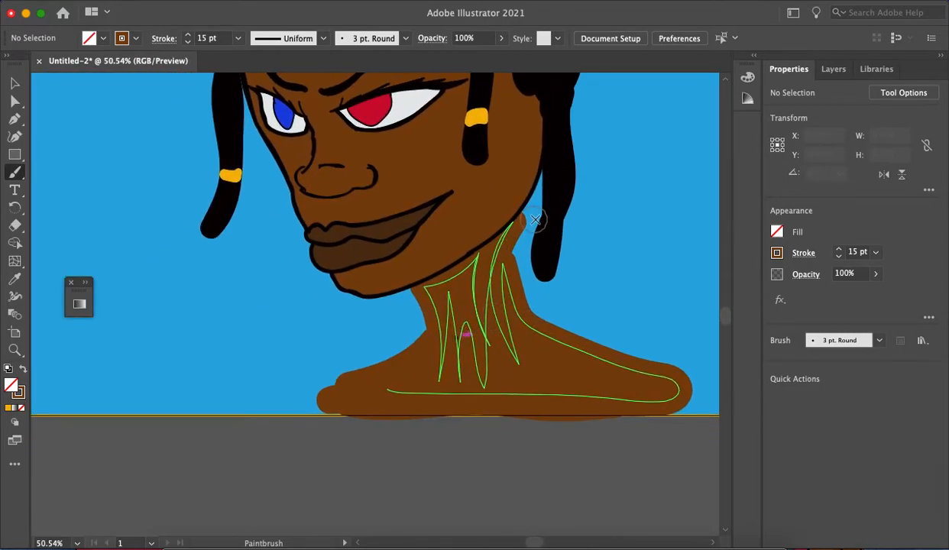
mouse_move(523, 226)
left_mouse_down()
mouse_move(512, 263)
mouse_move(555, 349)
left_mouse_up()
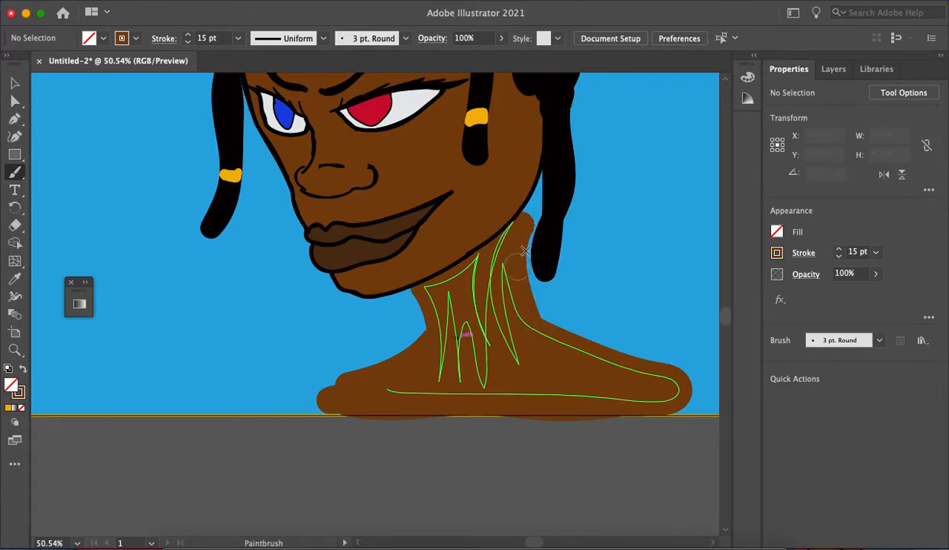
Step: Activate Layer 2 and paint 15 pt brown strokes over the jawline above the neck to blend the face into it
left_click(834, 71)
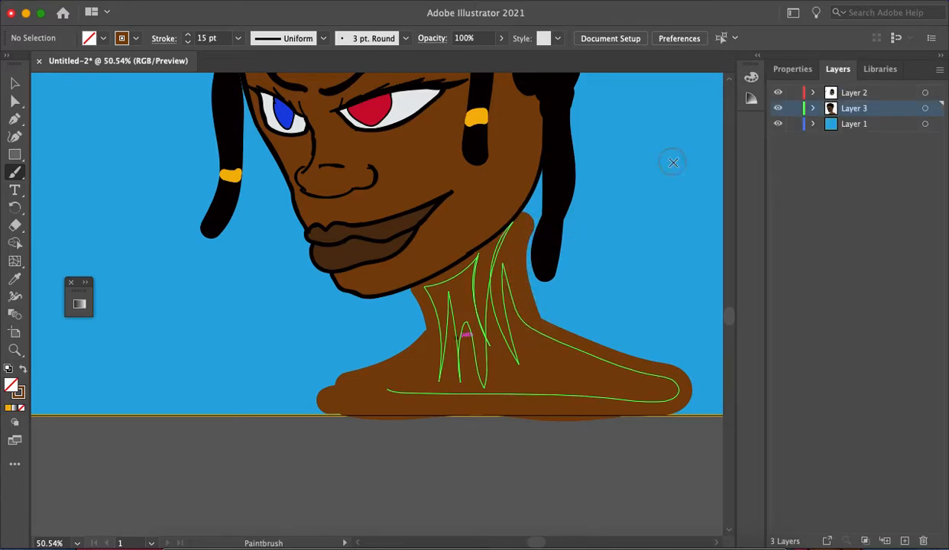
left_click_drag(515, 221, 450, 268)
key("super+z")
scroll(524, 215, "down", 4)
scroll(524, 215, "up", 1)
left_click(832, 93)
scroll(479, 220, "up", 3)
left_click_drag(504, 219, 442, 267)
left_click_drag(515, 217, 530, 159)
scroll(531, 158, "down", 3)
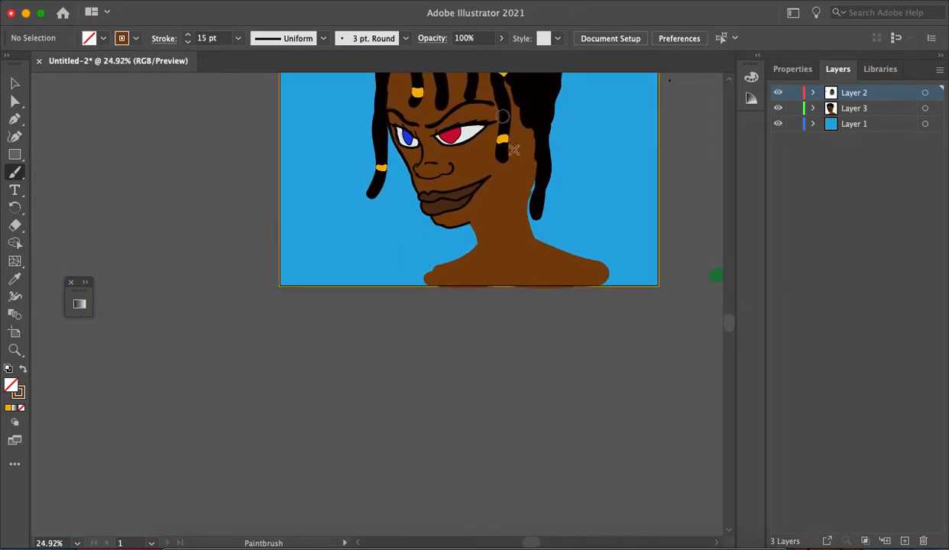
Step: Sample the face's black outline to give the Paintbrush a 2 pt black stroke, and paint a short test curve below the artboard
scroll(548, 268, "down", 3)
scroll(549, 265, "up", 5)
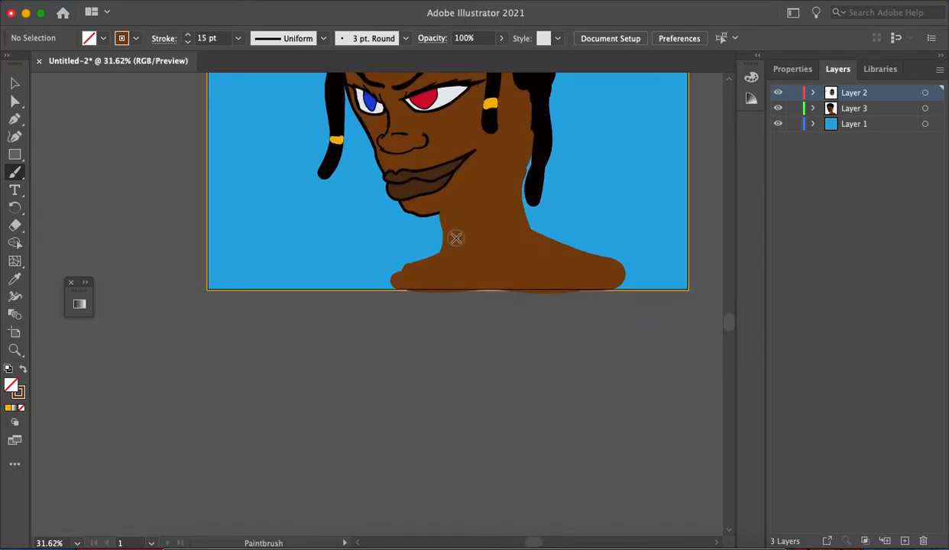
scroll(454, 235, "down", 2)
scroll(516, 186, "up", 4)
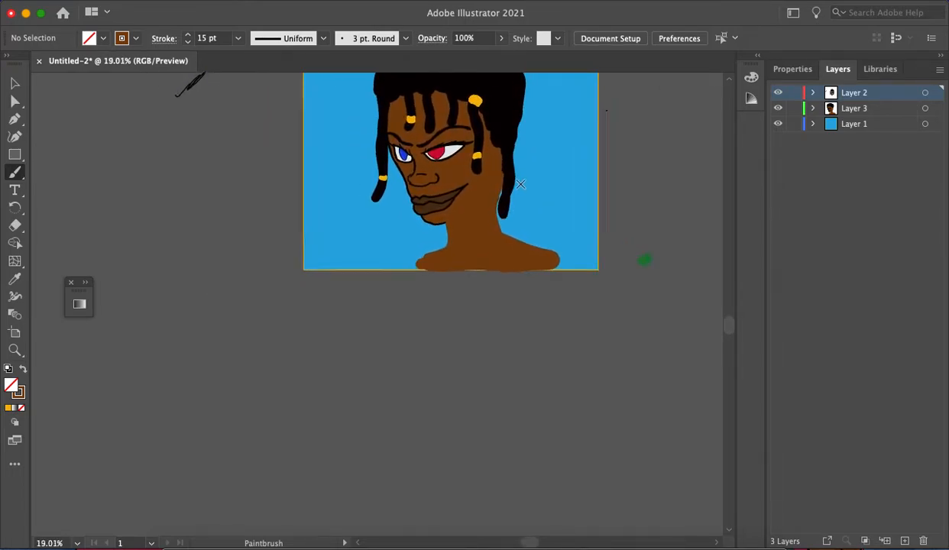
key("i")
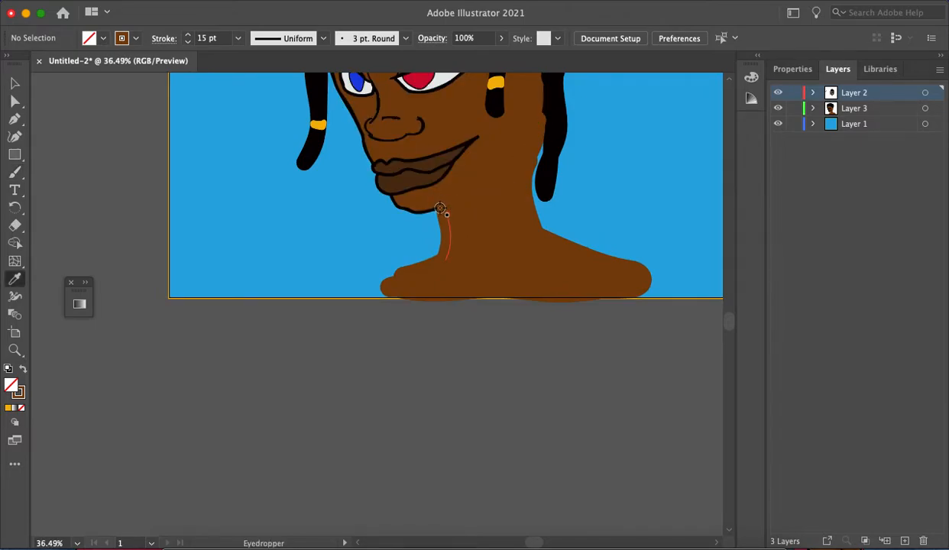
left_click(449, 227)
key("b")
left_click_drag(450, 346, 508, 351)
Step: Redraw the jawline over the brown skin from the chin up to the rear hanging lock with 2 pt black strokes
scroll(459, 199, "up", 2)
mouse_move(427, 212)
left_mouse_down()
mouse_move(532, 158)
mouse_move(575, 91)
left_mouse_up()
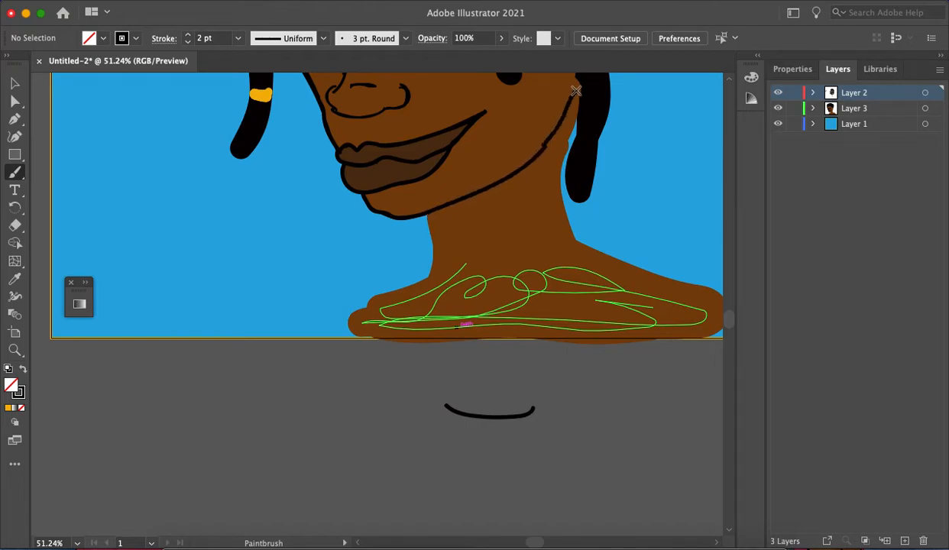
scroll(575, 91, "down", 4)
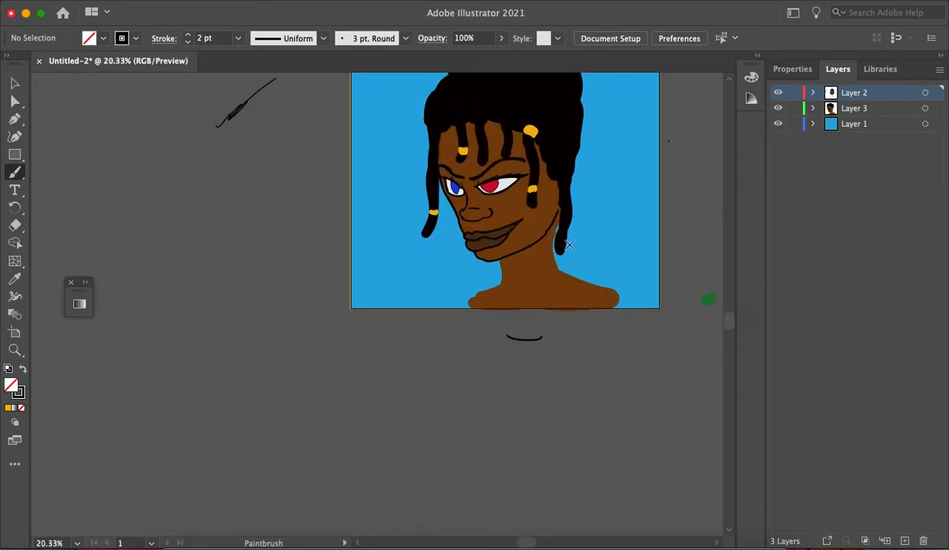
Step: Outline the back of the neck, then the front of the neck and its adjoining shoulder, with 2 pt black brush strokes
scroll(569, 245, "up", 2)
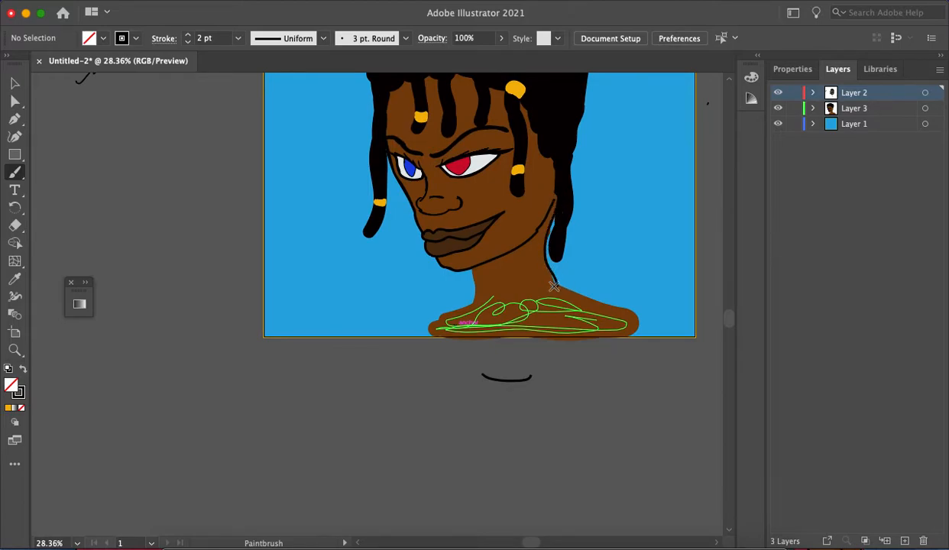
scroll(430, 330, "down", 4)
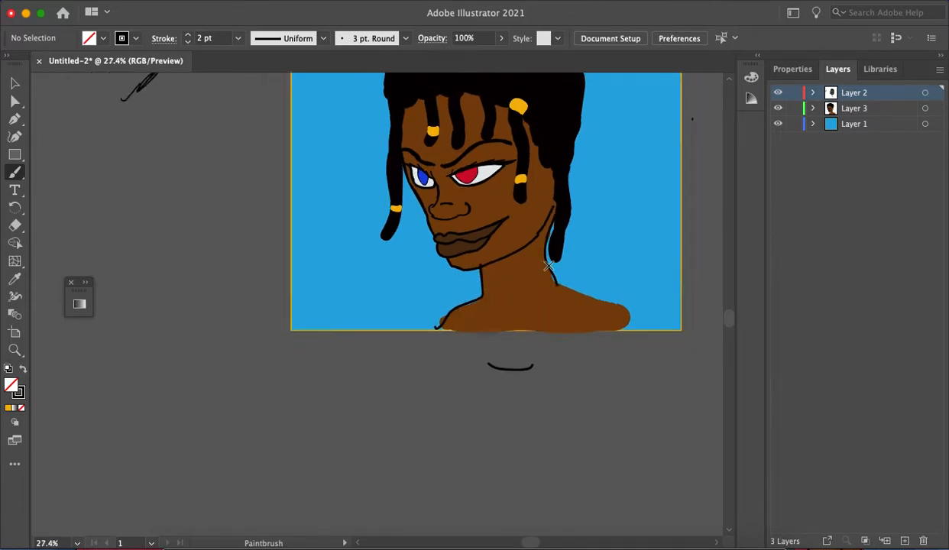
scroll(556, 242, "up", 1)
scroll(555, 241, "up", 5)
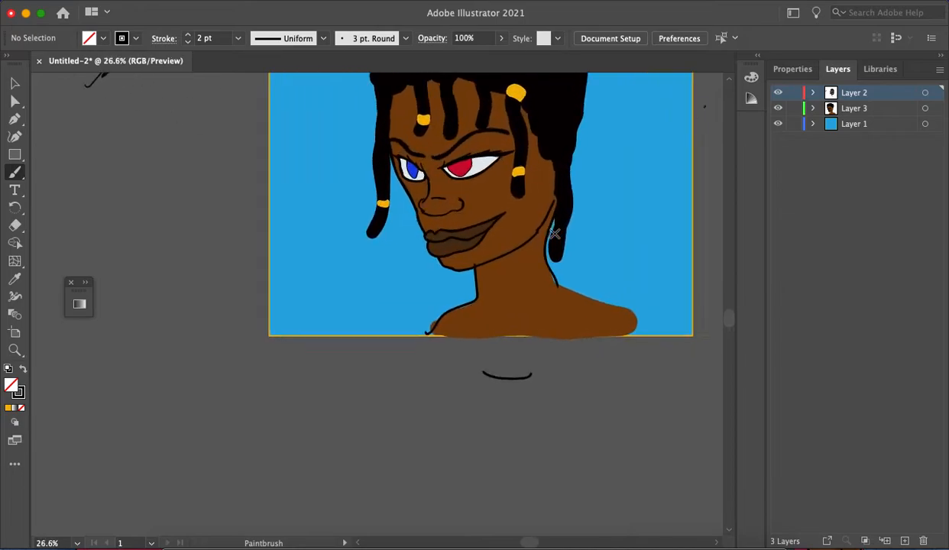
Step: Delete the black outline along the back of the neck on Layer 2
scroll(568, 269, "up", 6)
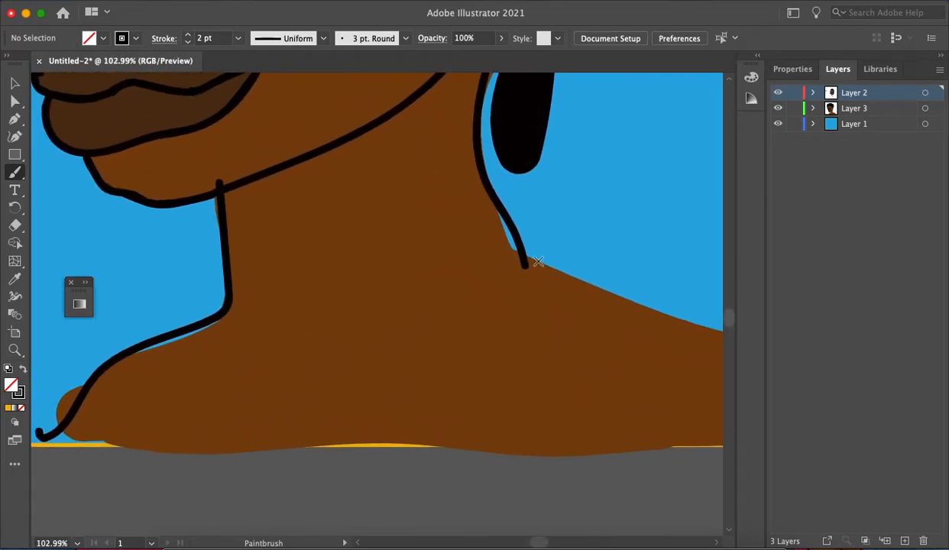
key("a")
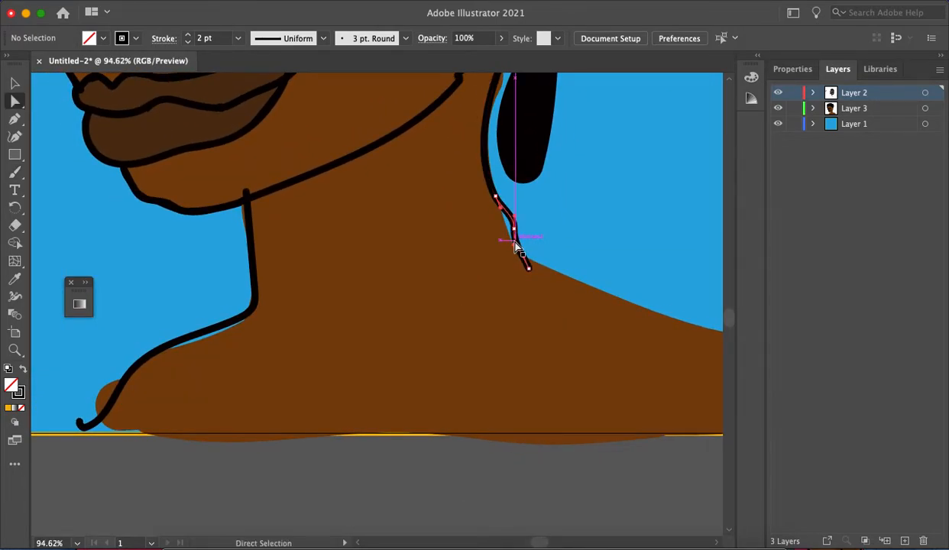
left_click_drag(515, 246, 535, 269)
key("super+z")
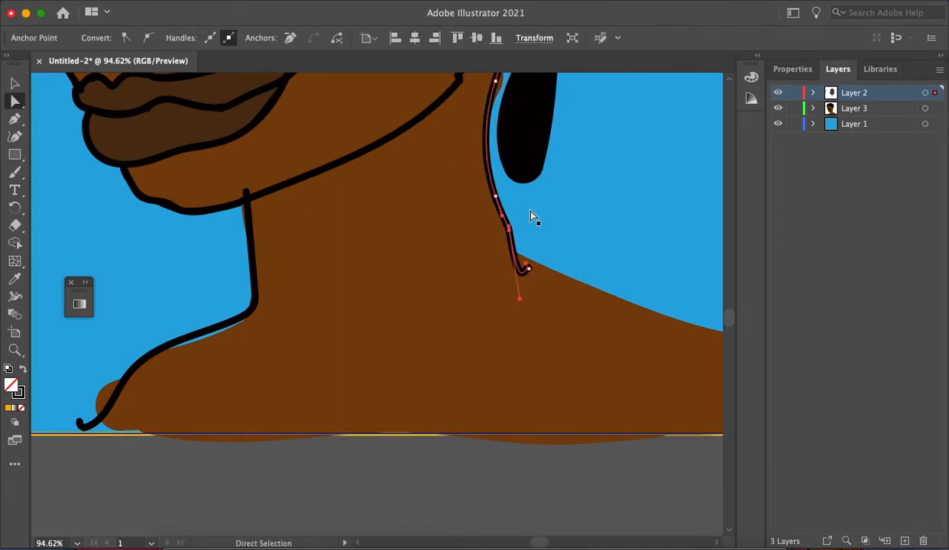
key("Delete")
key("Delete")
scroll(527, 204, "down", 5)
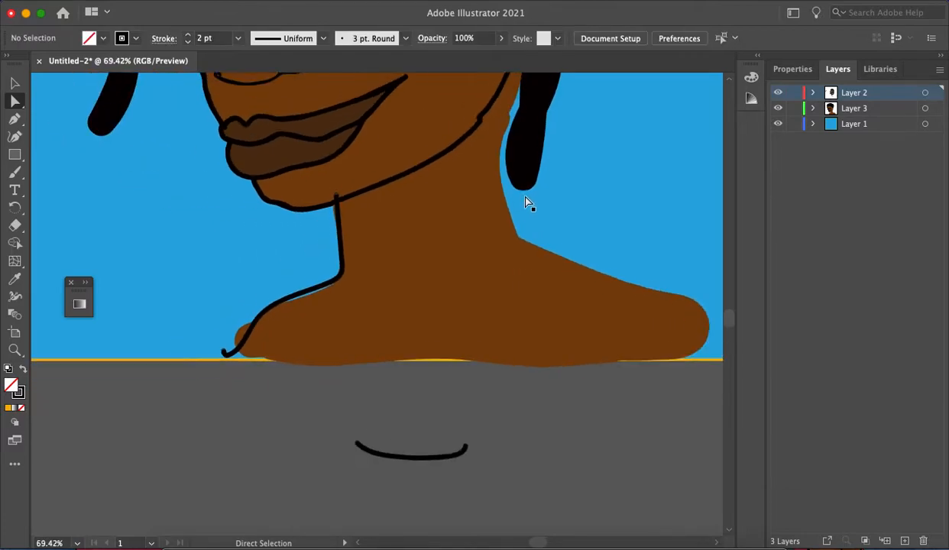
Step: Move the lower end anchor of the outline below the ear so it lines up smoothly with the jawline
scroll(523, 156, "up", 6)
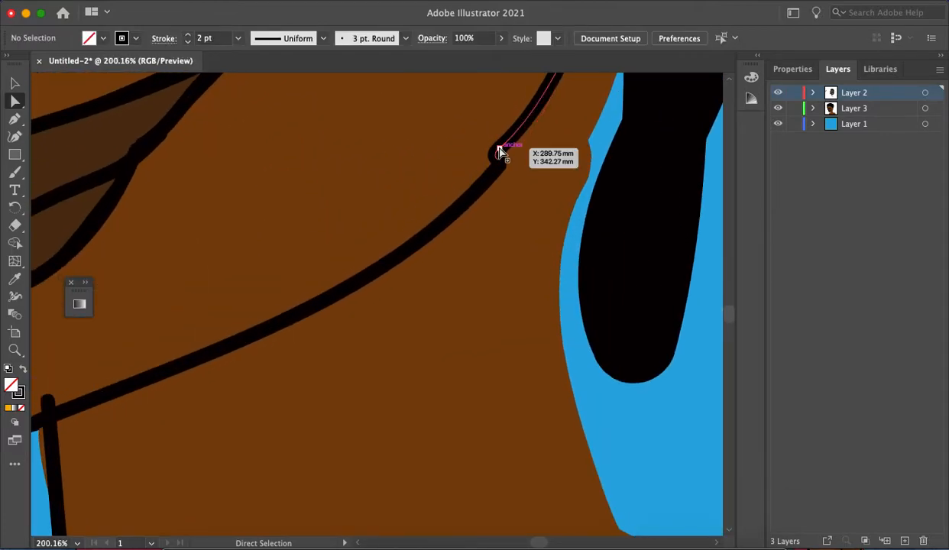
mouse_move(497, 157)
left_mouse_down()
mouse_move(522, 140)
mouse_move(511, 159)
left_mouse_up()
left_click_drag(498, 160, 507, 161)
scroll(533, 143, "down", 3)
scroll(550, 143, "down", 2)
scroll(561, 140, "up", 3)
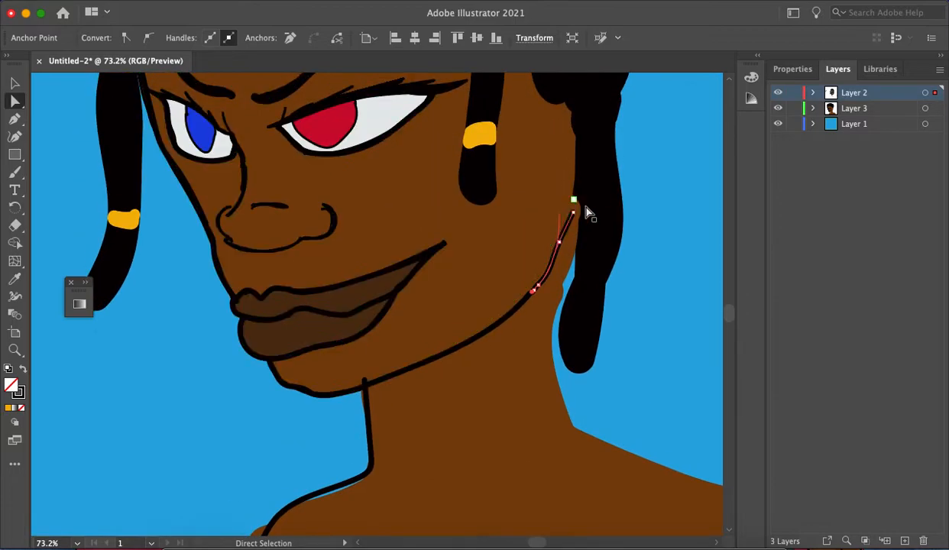
scroll(582, 212, "down", 3)
scroll(597, 229, "down", 1)
scroll(593, 232, "up", 5)
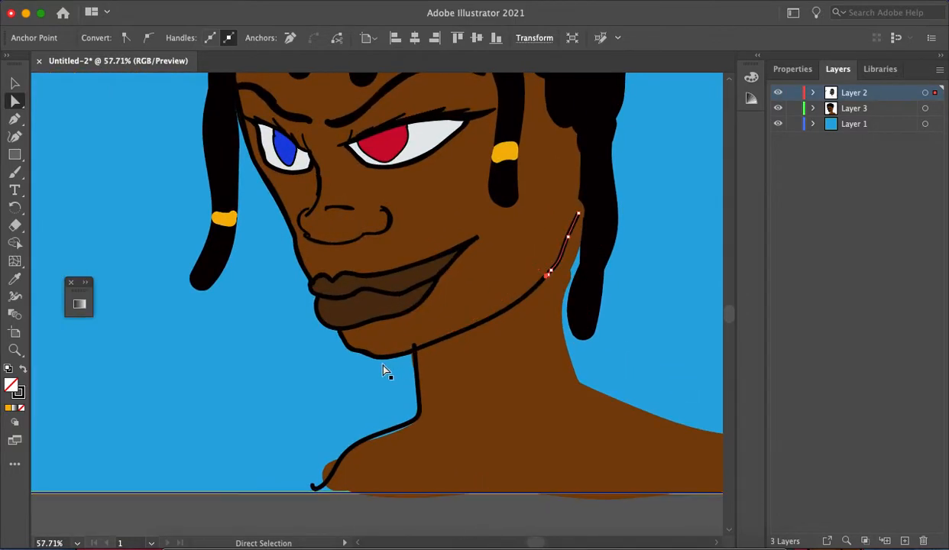
Step: Lower the top anchor of the front neck outline so it meets the jawline under the chin
scroll(411, 336, "up", 6)
left_click_drag(431, 382, 434, 416)
scroll(488, 328, "down", 8)
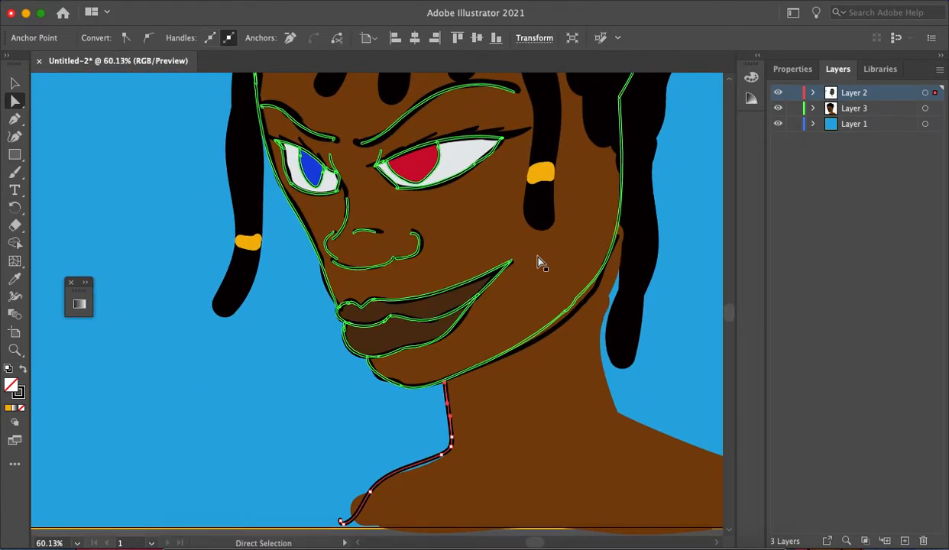
Step: Paint a short 2 pt black outline at the top of the back of the neck, beside the hanging lock
key("b")
scroll(623, 246, "left", 1)
scroll(623, 246, "up", 4)
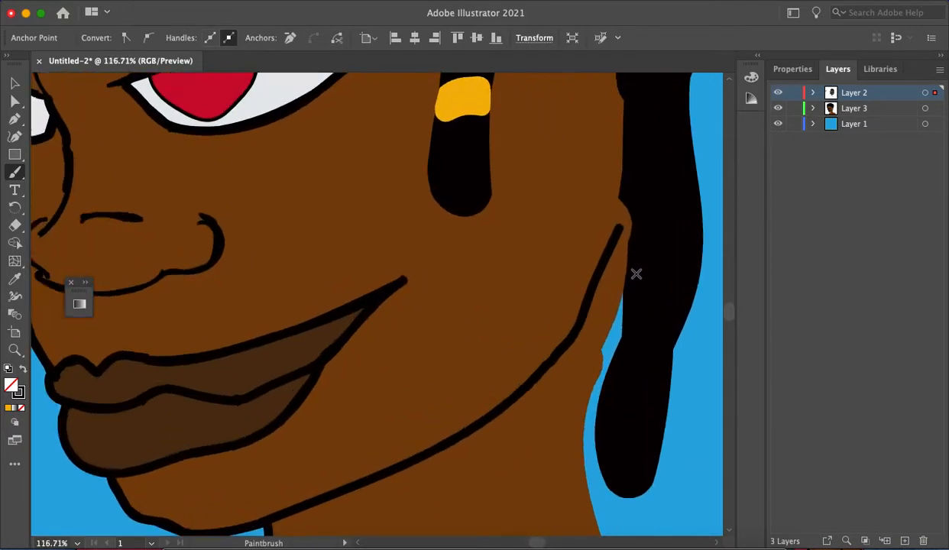
left_click_drag(614, 243, 585, 386)
scroll(589, 342, "down", 5)
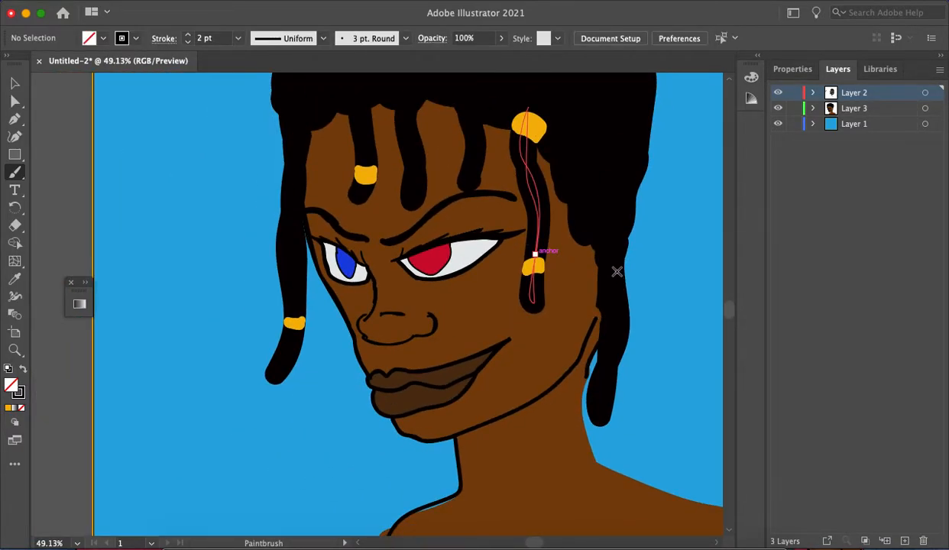
Step: With Layer 2 hidden, erase part of the brown bump on the neck below the jaw, and lock Layer 1
left_click(777, 93)
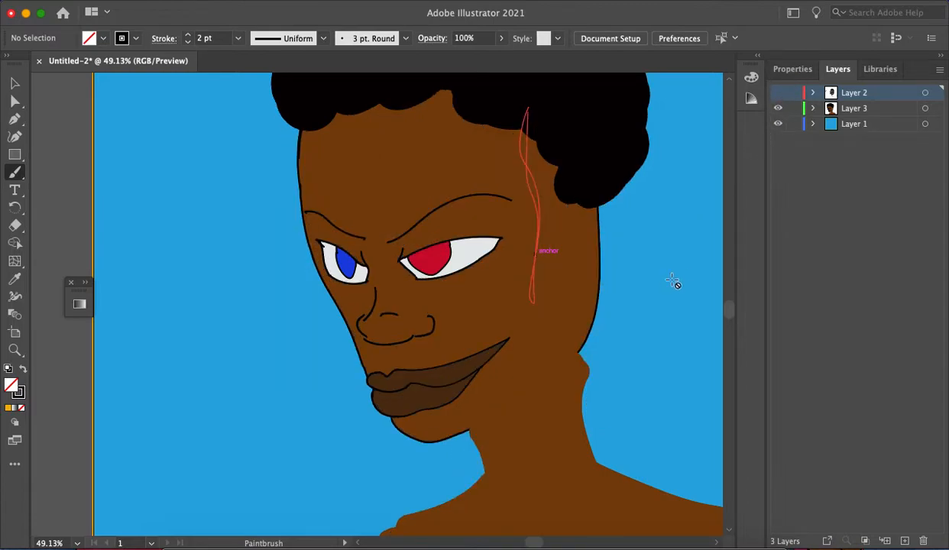
key("shift+e")
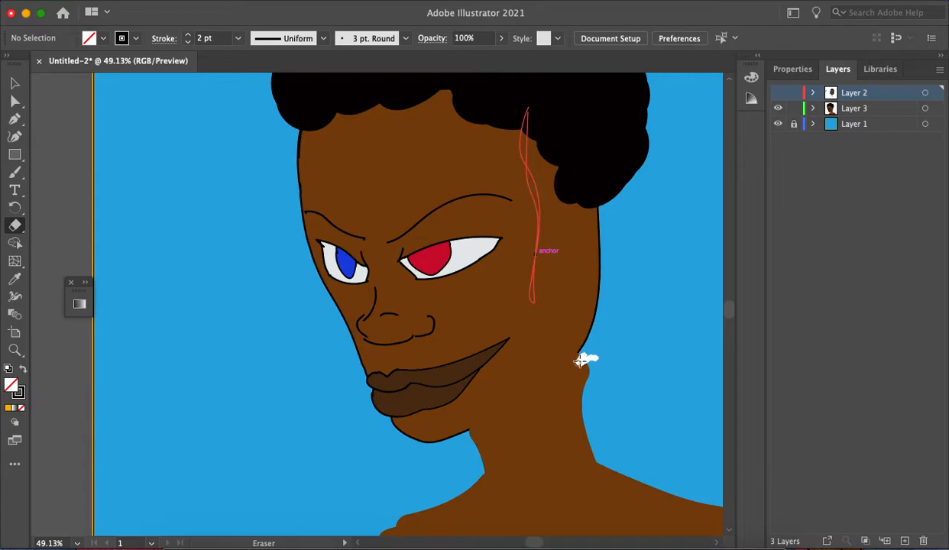
left_click_drag(579, 360, 582, 371)
mouse_move(634, 326)
left_mouse_down()
mouse_move(641, 389)
mouse_move(653, 330)
left_mouse_up()
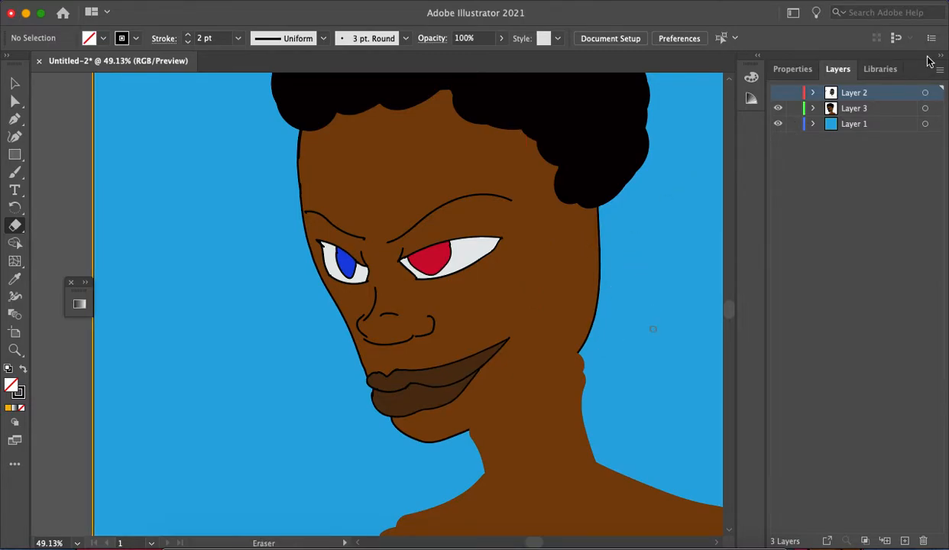
left_click(792, 125)
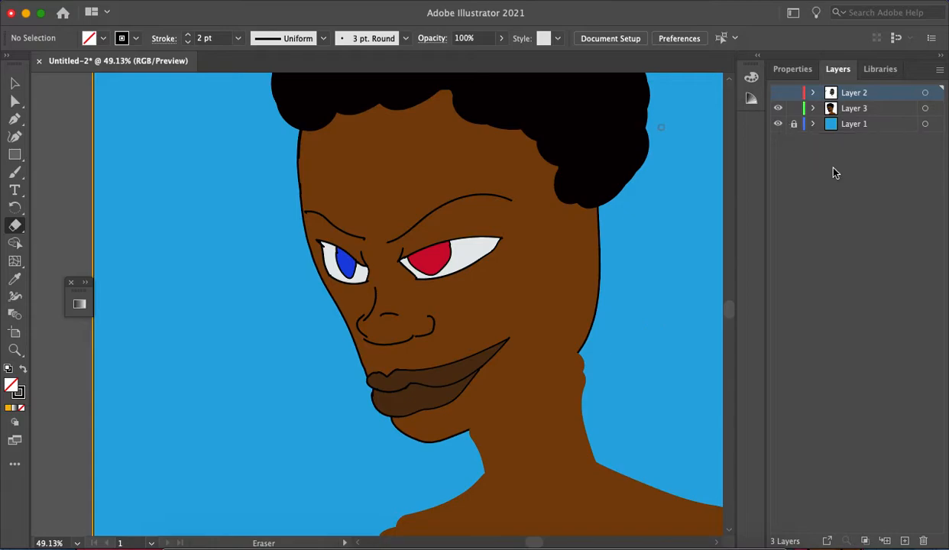
Step: Make Layer 3 the active layer for the Paintbrush and show Layer 2 again
key("b")
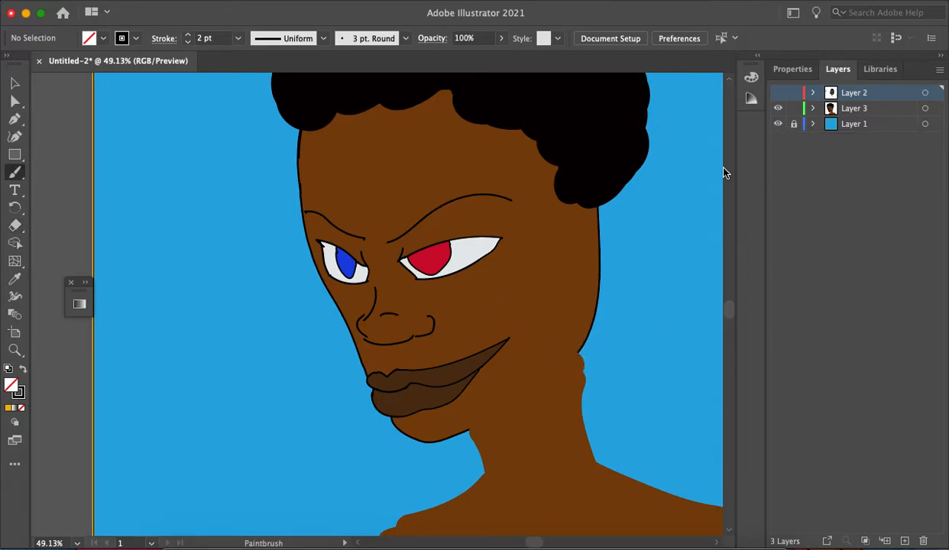
left_click(851, 111)
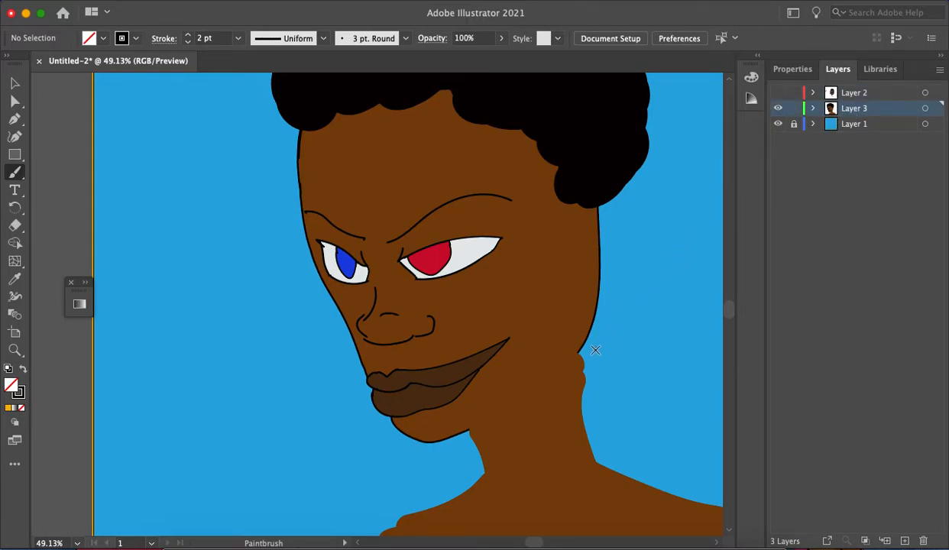
left_click(778, 95)
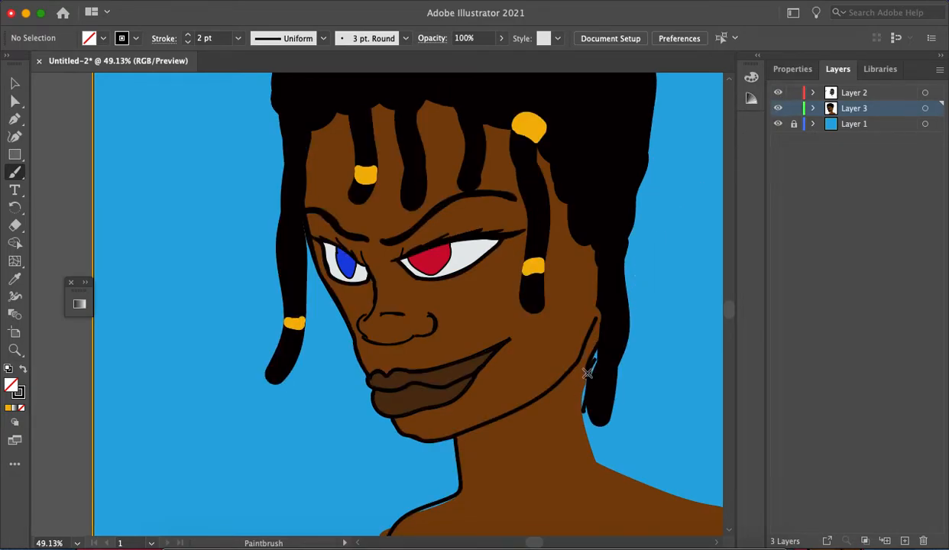
scroll(603, 315, "down", 1)
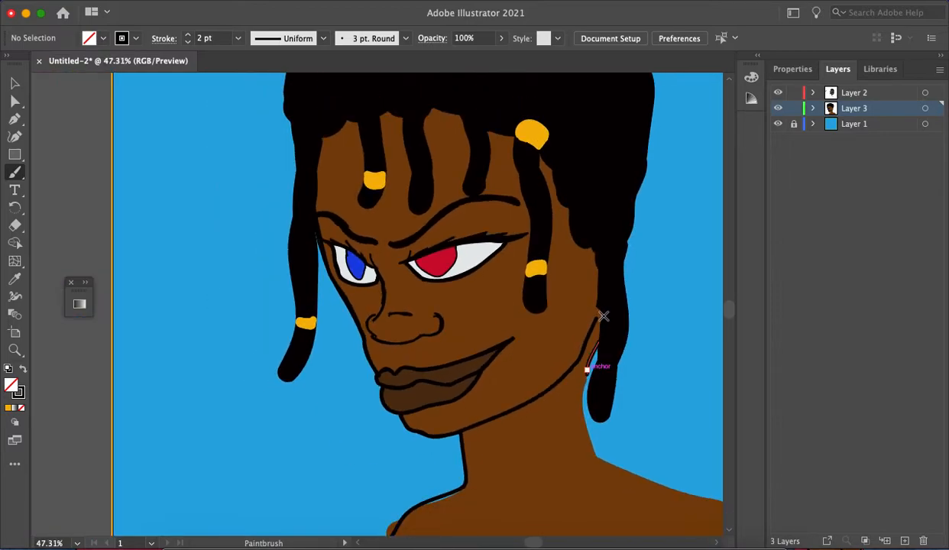
scroll(607, 312, "down", 4)
scroll(640, 232, "up", 1)
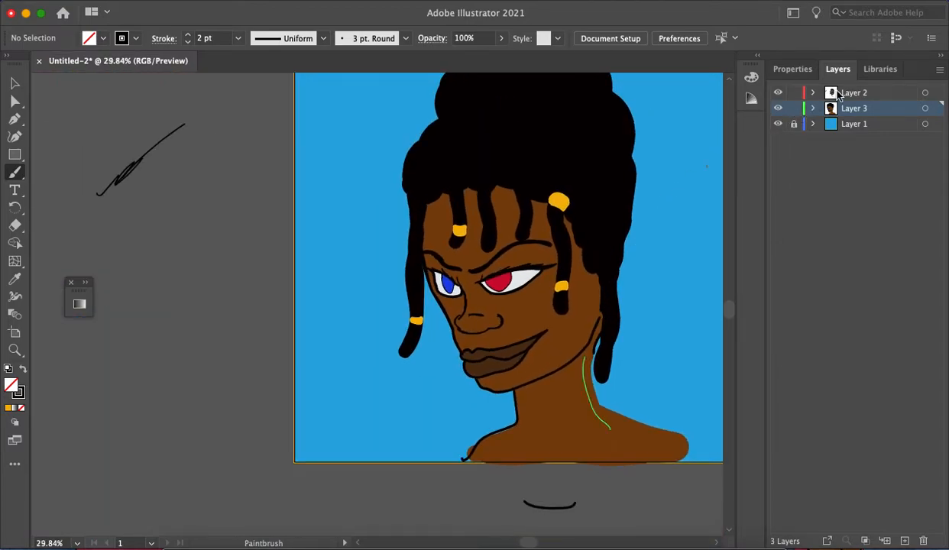
Step: Hide and show Layers 2 and 3 in turn to examine which parts of the portrait each one holds
left_click(777, 111)
left_click(779, 92)
left_click(779, 93)
left_click(778, 108)
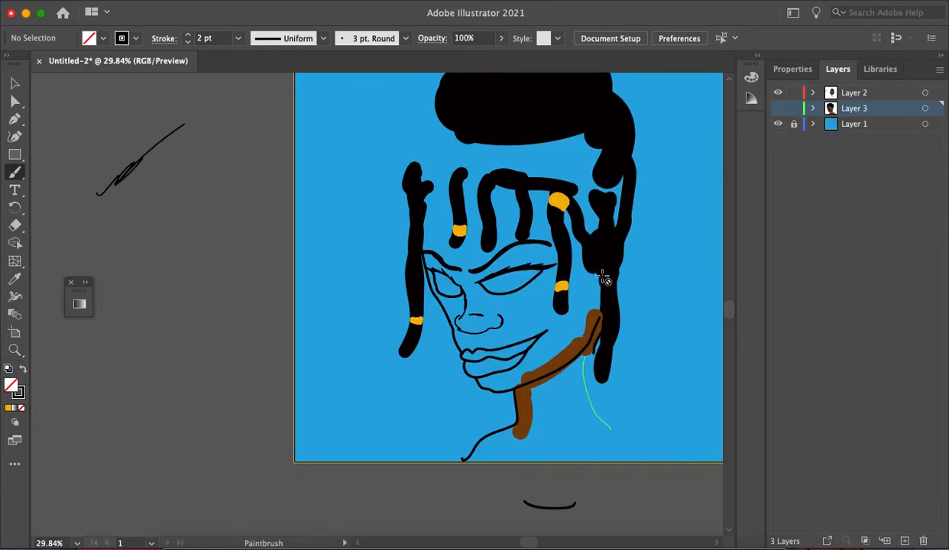
left_click(779, 93)
left_click(778, 108)
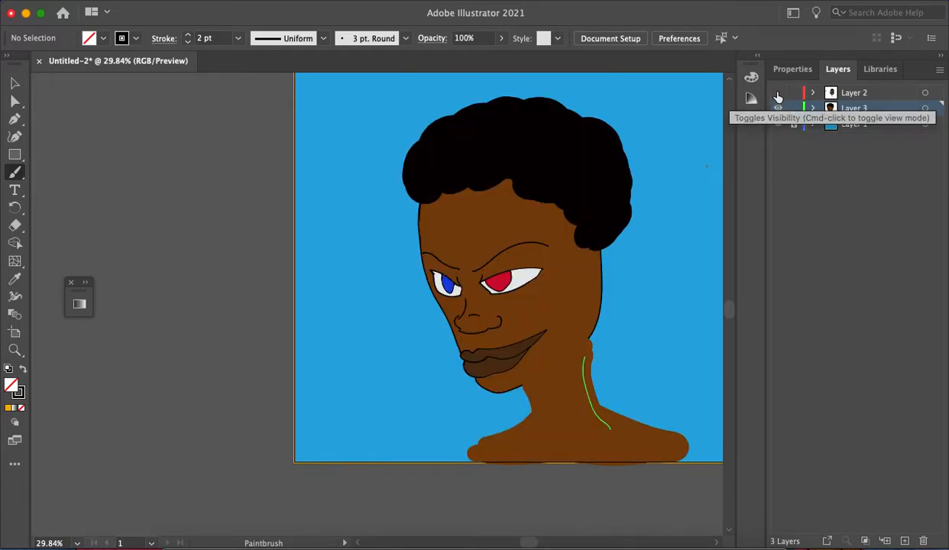
left_click(779, 93)
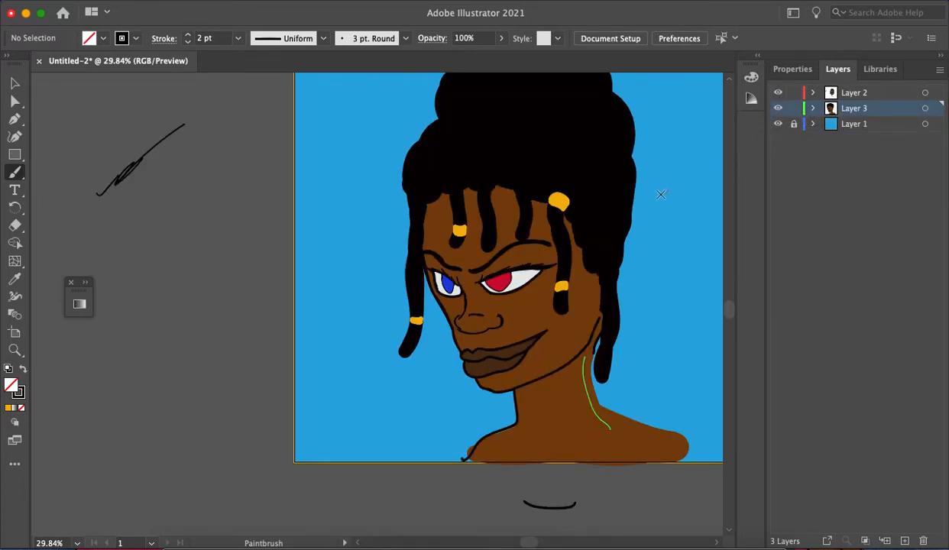
Step: Sample the hair's 12 pt black stroke and paint on Layer 3 to thicken and lengthen the lock behind the jaw
key("i")
left_click(588, 224)
key("b")
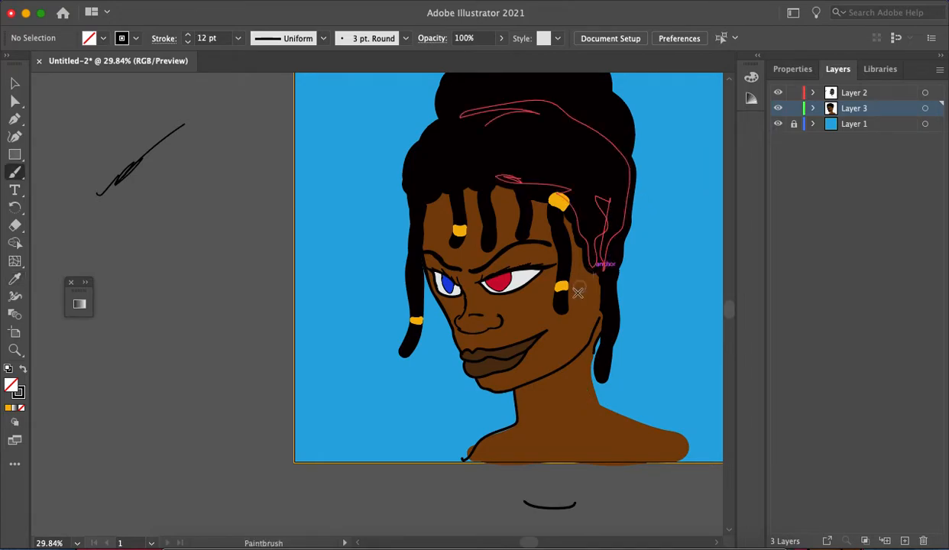
scroll(579, 291, "up", 5)
mouse_move(616, 333)
left_mouse_down()
mouse_move(611, 427)
mouse_move(641, 469)
mouse_move(629, 405)
mouse_move(636, 275)
mouse_move(624, 188)
left_mouse_up()
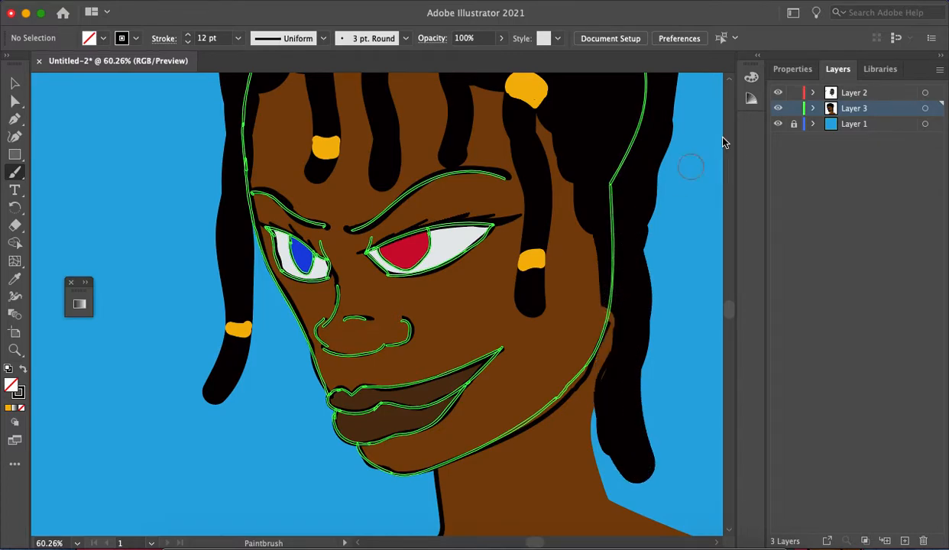
Step: Paint a 12 pt black stroke on Layer 2 down the lock behind the jaw, covering the skin edge below the ear
left_click(818, 92)
left_click_drag(617, 268, 609, 394)
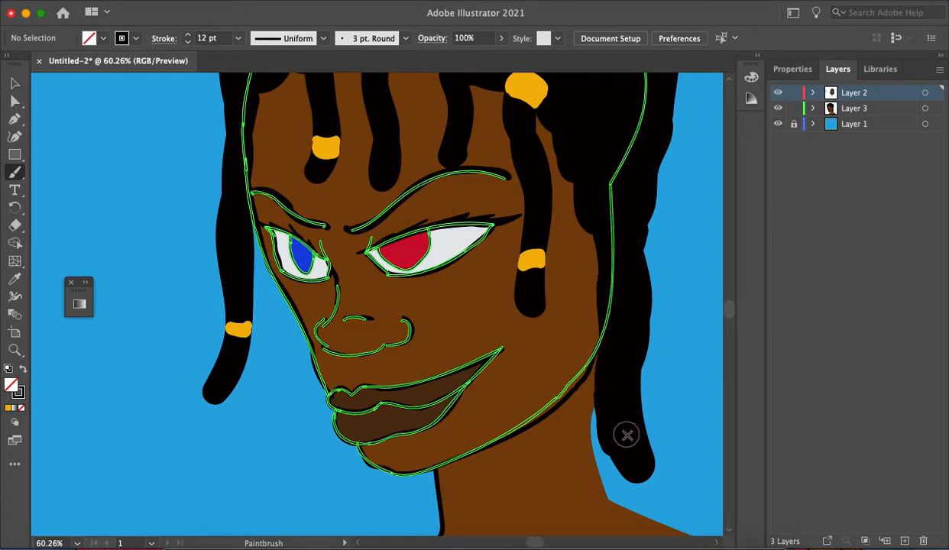
scroll(590, 179, "down", 6)
scroll(588, 187, "up", 5)
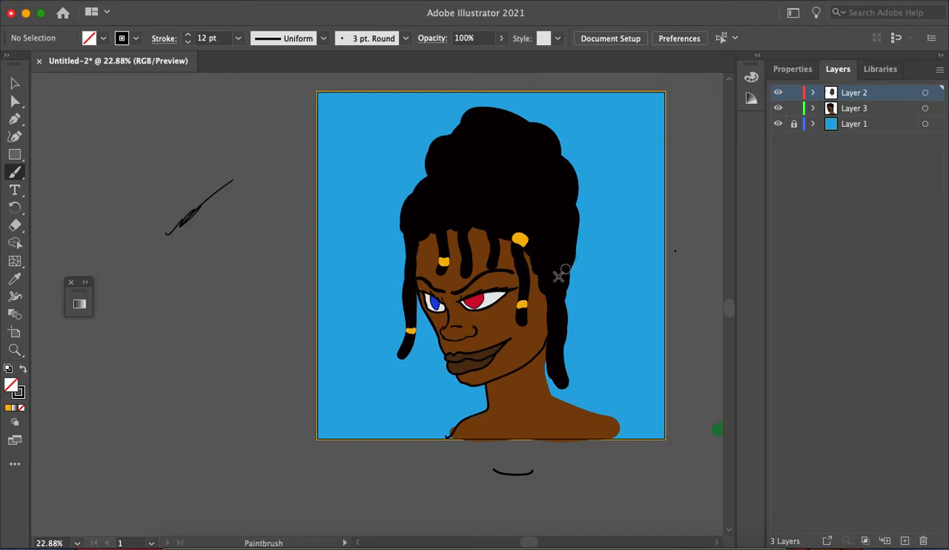
scroll(466, 330, "up", 4)
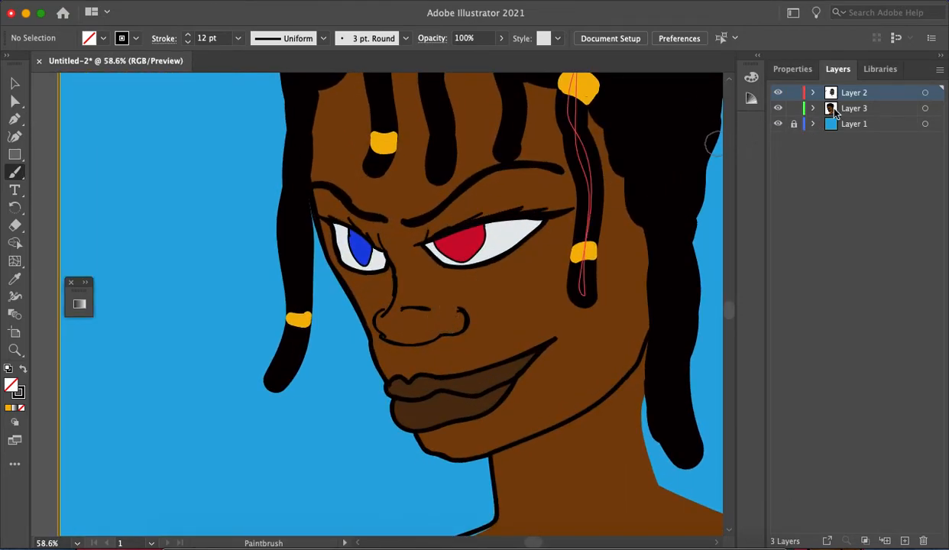
Step: Create a new layer named Layer 4 and place it between Layer 3 and Layer 1
left_click(779, 108)
left_click(779, 109)
left_click(939, 69)
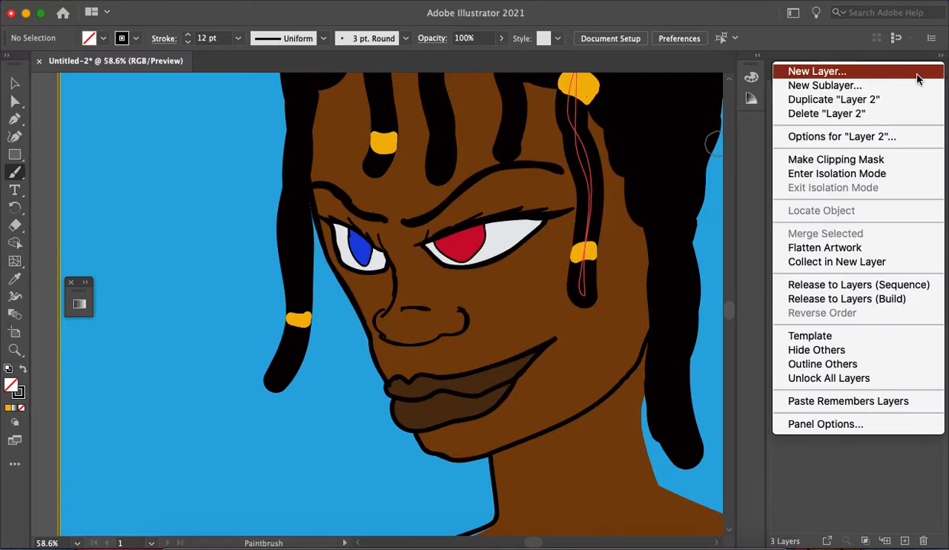
left_click(913, 71)
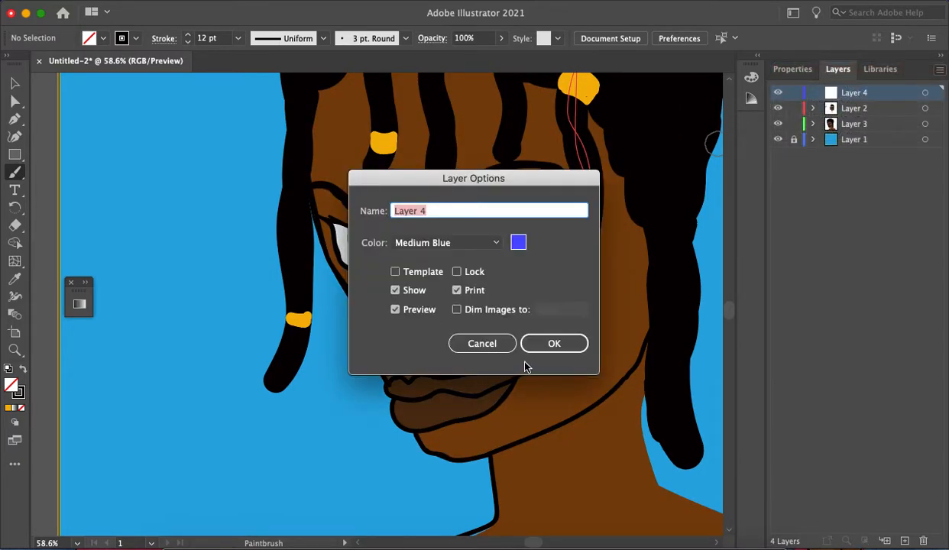
left_click(555, 344)
left_click_drag(860, 94, 861, 130)
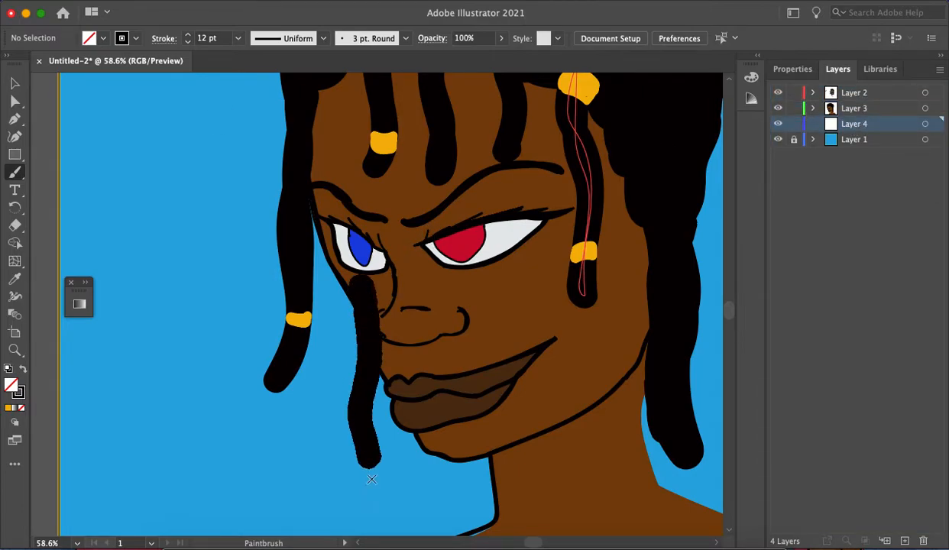
scroll(441, 300, "down", 3)
scroll(443, 309, "up", 2)
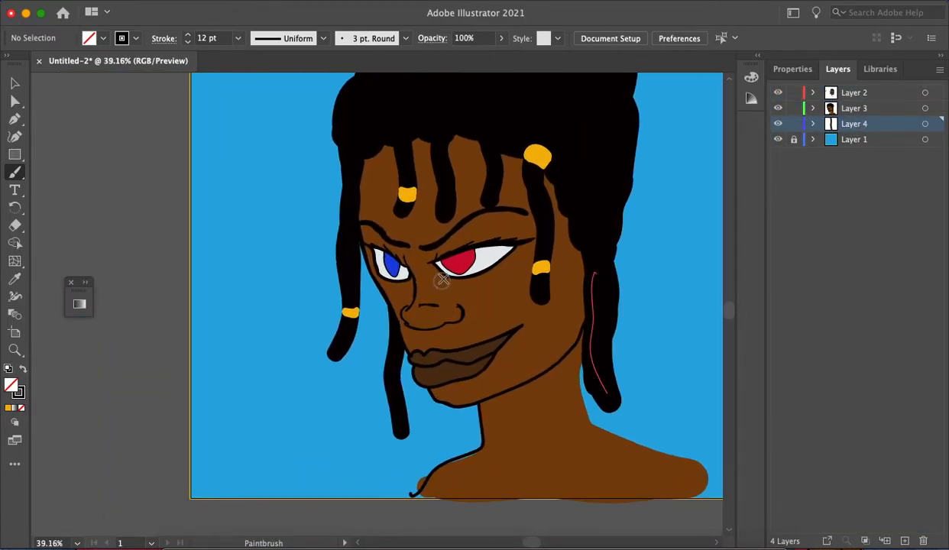
left_click(830, 109)
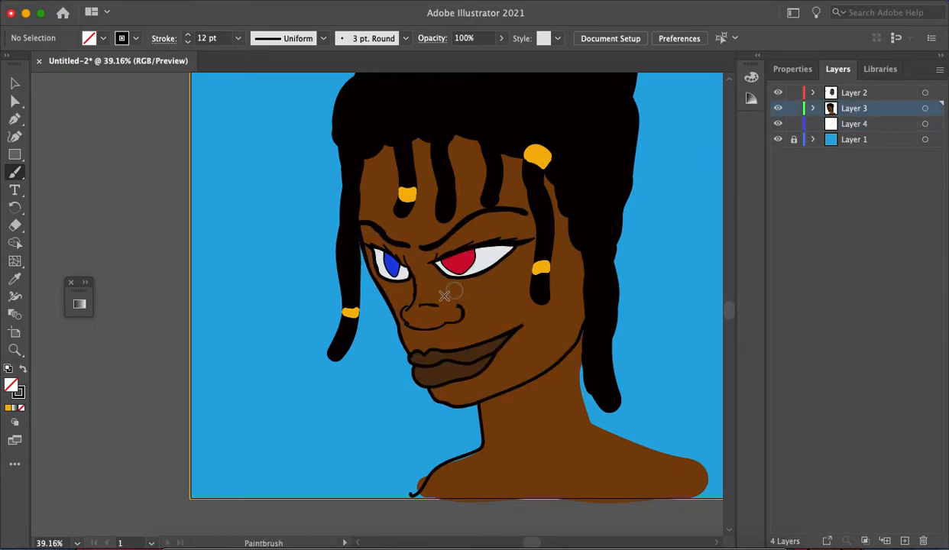
mouse_move(386, 309)
left_mouse_down()
mouse_move(378, 359)
mouse_move(397, 450)
left_mouse_up()
key("super+z")
Step: On Layer 4, paint 12 pt black locks hanging behind the face and chin, extend the lock behind the neck, and reselect Layer 3
left_click(814, 124)
mouse_move(383, 238)
left_mouse_down()
mouse_move(411, 347)
mouse_move(399, 489)
left_mouse_up()
mouse_move(599, 256)
left_mouse_down()
mouse_move(585, 352)
mouse_move(593, 408)
mouse_move(632, 419)
left_mouse_up()
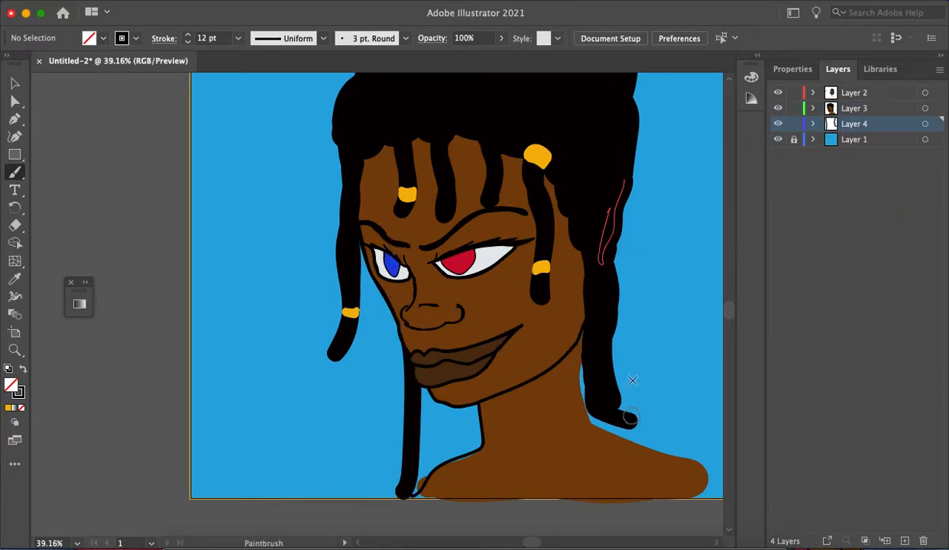
mouse_move(462, 333)
left_mouse_down()
mouse_move(471, 378)
mouse_move(475, 439)
mouse_move(421, 468)
left_mouse_up()
mouse_move(467, 403)
left_mouse_down()
mouse_move(430, 468)
mouse_move(439, 419)
mouse_move(452, 407)
mouse_move(421, 444)
left_mouse_up()
left_click_drag(374, 243, 390, 467)
scroll(408, 449, "down", 6)
scroll(627, 188, "up", 3)
scroll(474, 313, "down", 5)
scroll(473, 313, "left", 3)
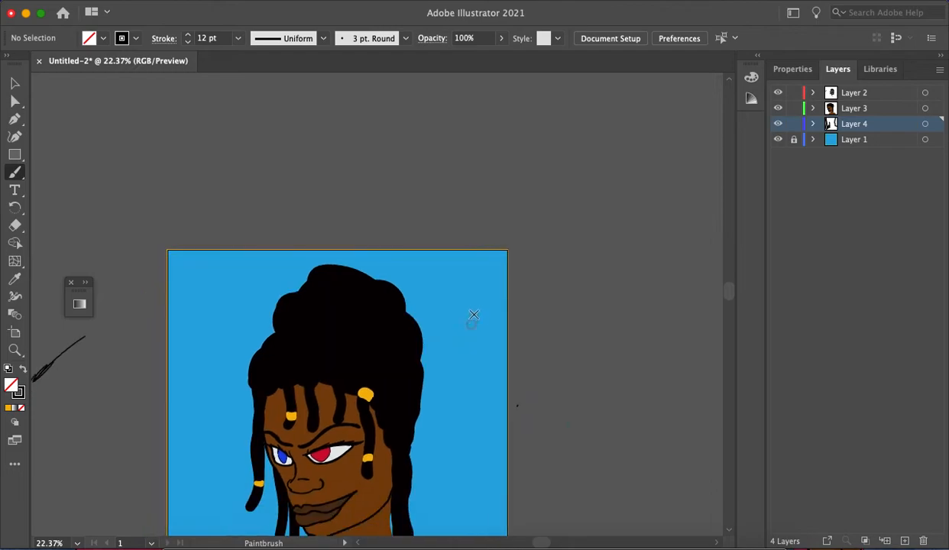
left_click(834, 108)
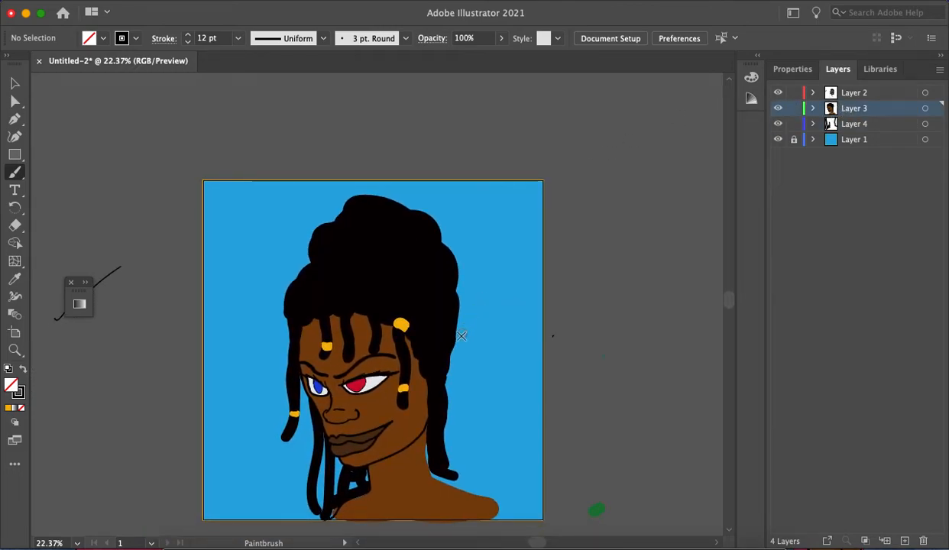
Step: Paint 12 pt black locks on Layer 3, one long lock crossing the face and neck and another down the cheek beside the jaw
left_click_drag(375, 268, 374, 489)
scroll(359, 382, "up", 3)
left_click_drag(337, 282, 333, 380)
scroll(333, 380, "down", 8)
scroll(333, 379, "up", 9)
key("super+z")
left_click_drag(286, 201, 299, 417)
key("super+z")
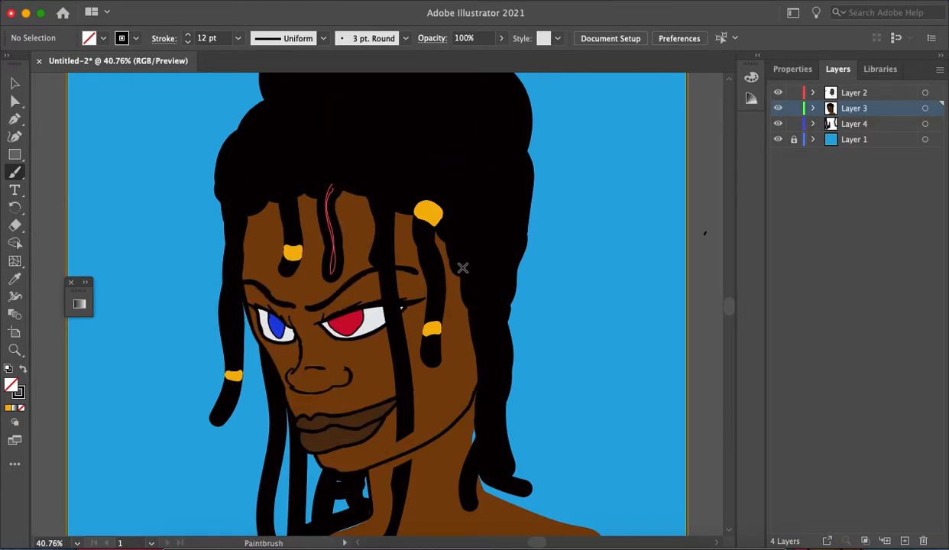
scroll(452, 317, "down", 5)
scroll(447, 359, "up", 3)
scroll(381, 336, "up", 3)
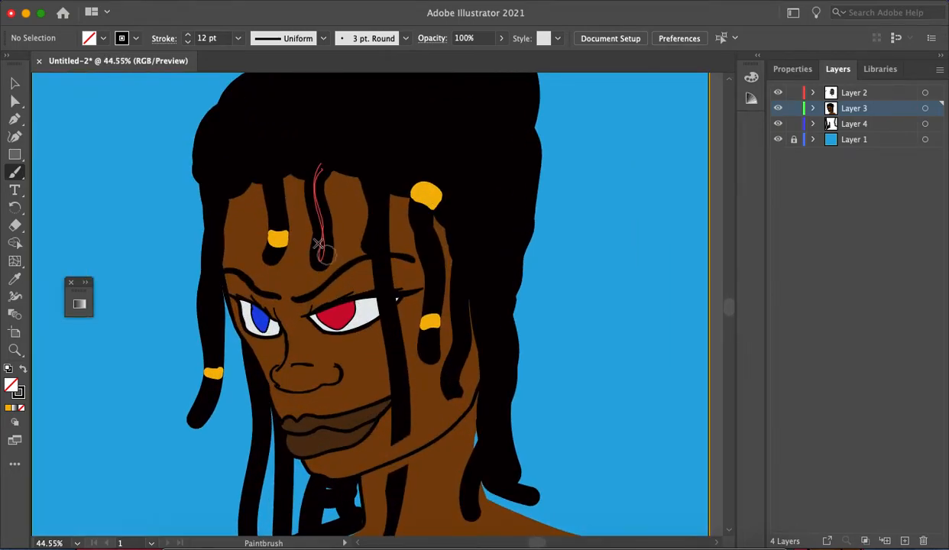
Step: Paint a 12 pt black stroke on Layer 3 to extend the hairline down over the temple on the blue-eye side
scroll(322, 252, "left", 2)
left_click_drag(288, 166, 258, 232)
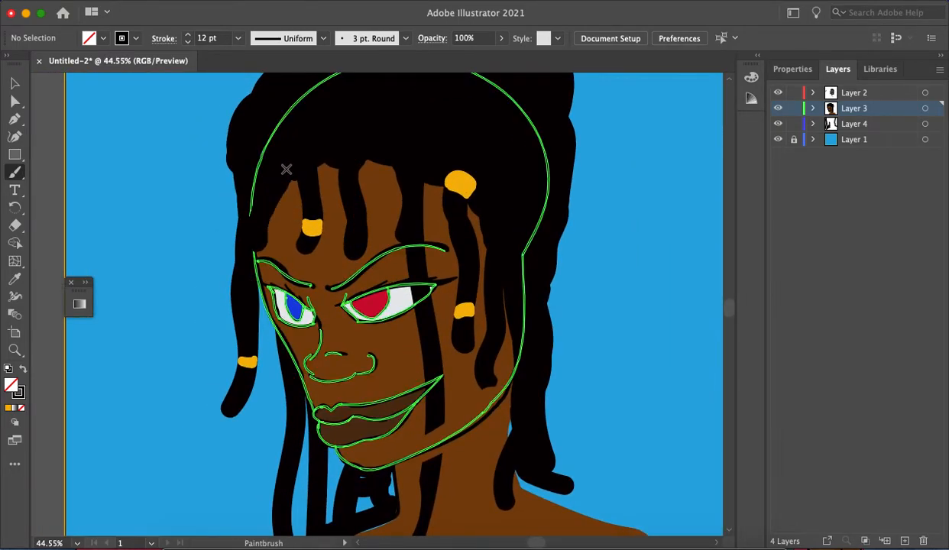
scroll(253, 252, "down", 3)
scroll(259, 253, "up", 3)
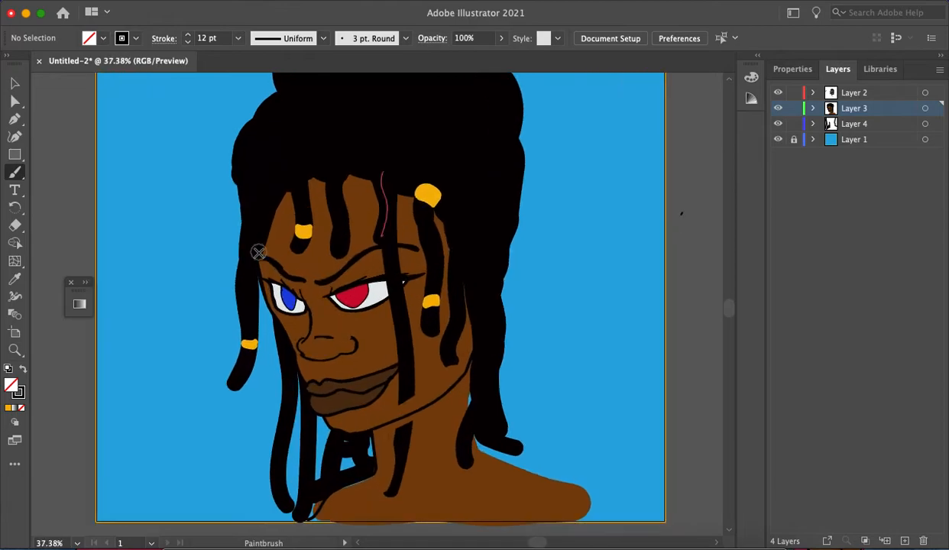
scroll(461, 314, "down", 2)
scroll(461, 314, "down", 2)
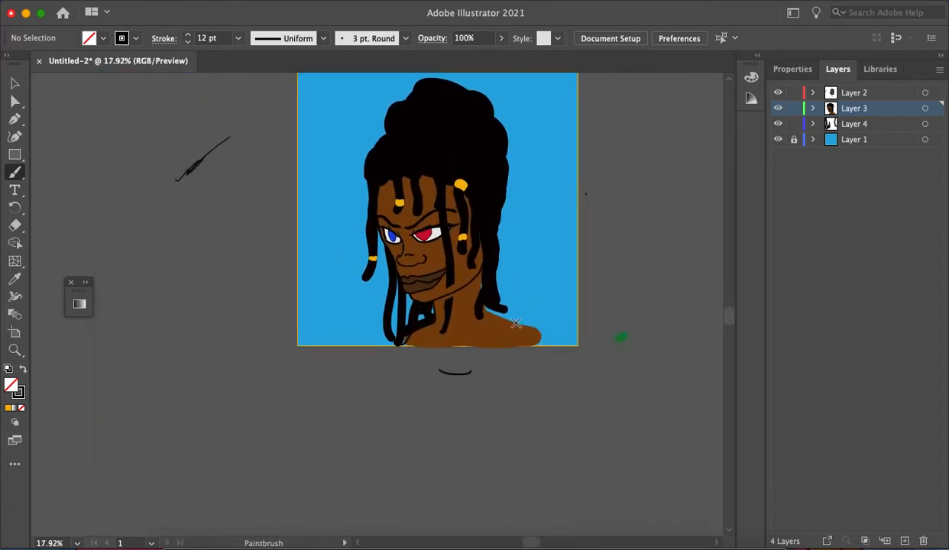
scroll(494, 290, "up", 2)
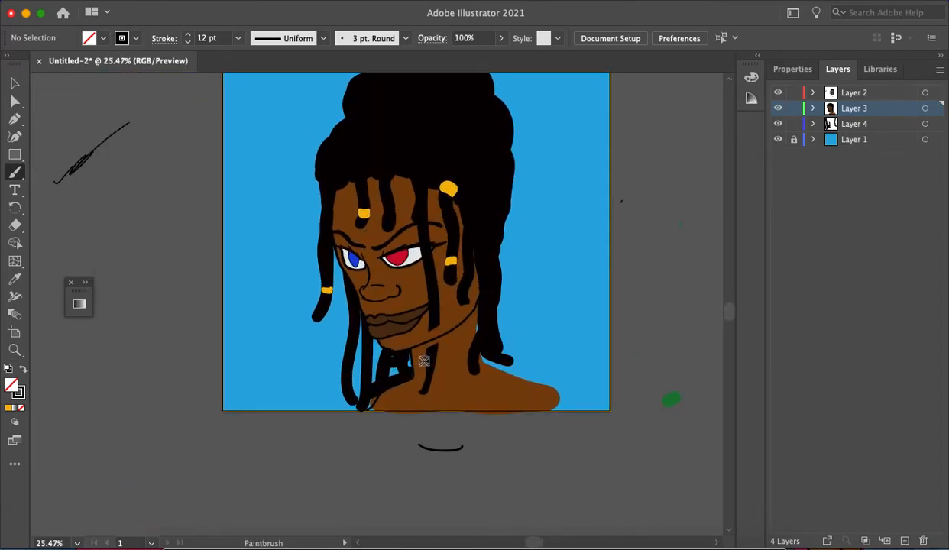
Step: On Layer 2, paint black over the gap at the jaw to join the long face lock with its part on the neck
left_click(821, 93)
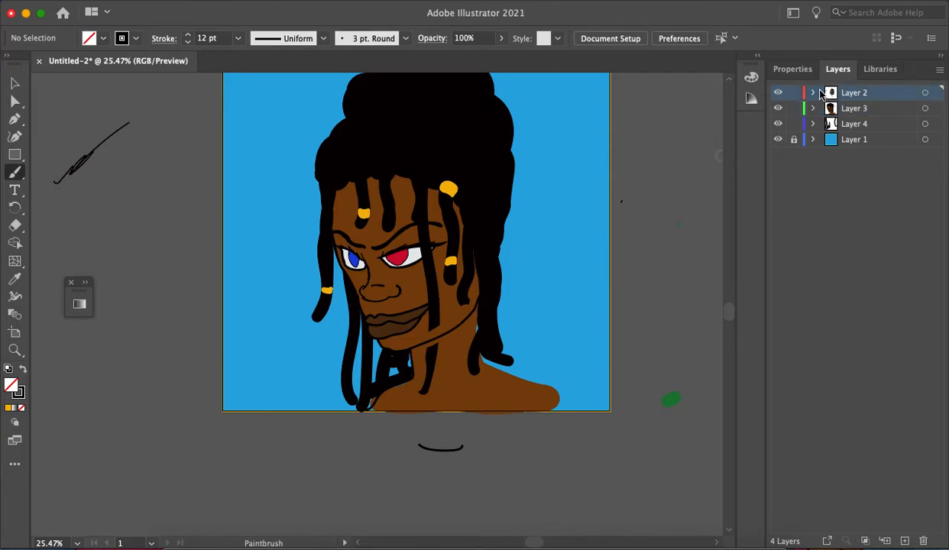
scroll(401, 365, "up", 2)
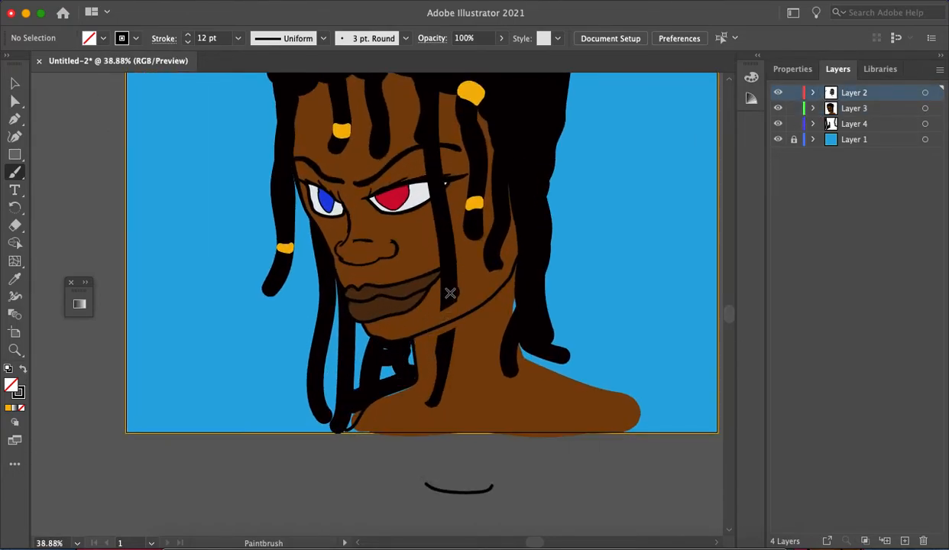
scroll(487, 285, "down", 2)
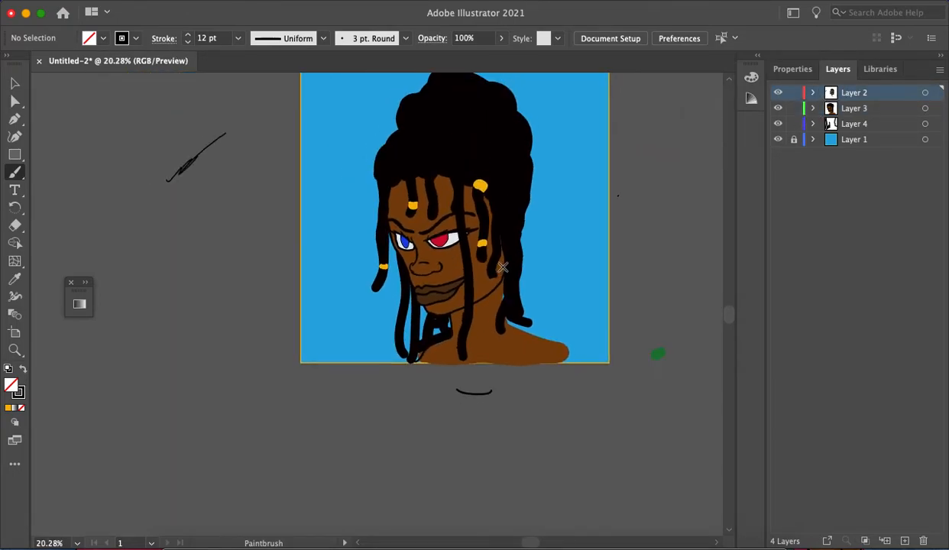
scroll(498, 250, "up", 2)
scroll(498, 250, "up", 3)
scroll(497, 233, "down", 1)
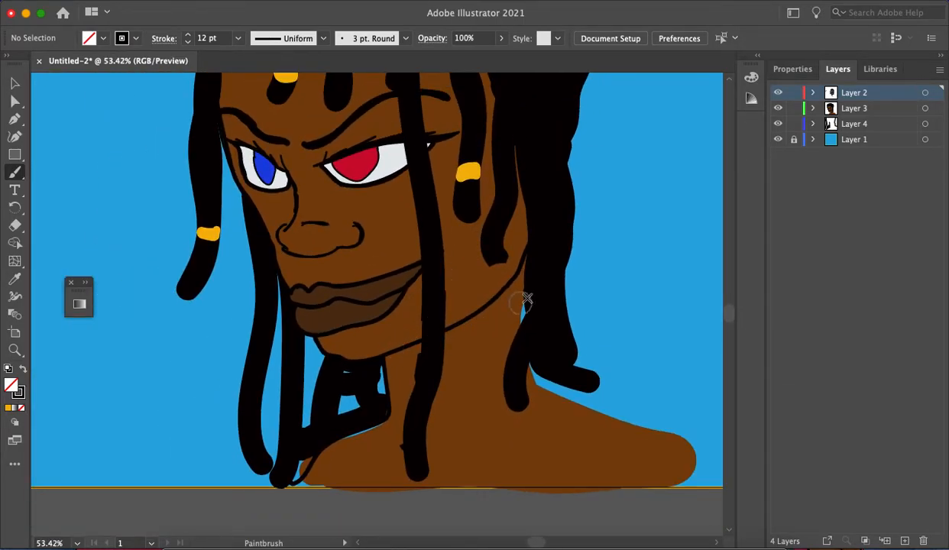
Step: Set the brush stroke to 2 pt and outline the back of the neck and the shoulder in black down to the artboard edge
left_click(791, 69)
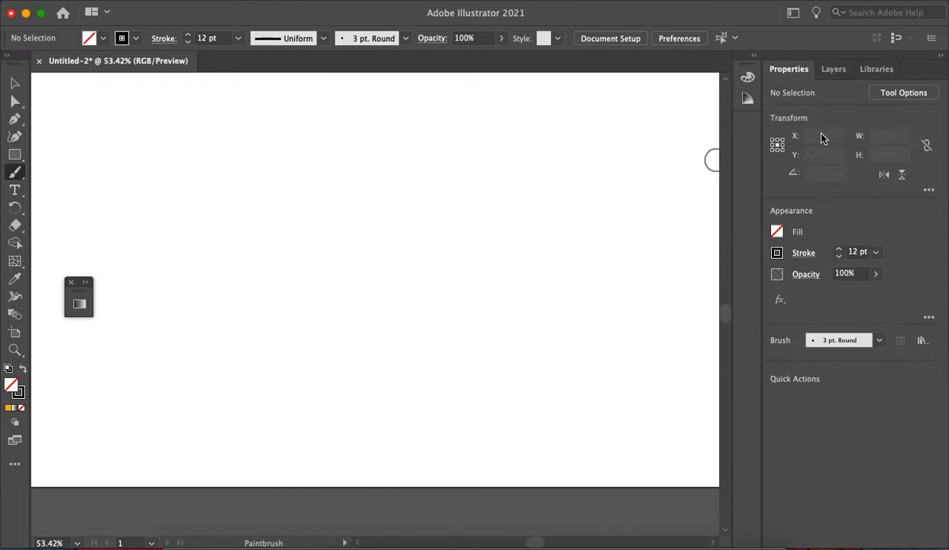
scroll(611, 232, "down", 4)
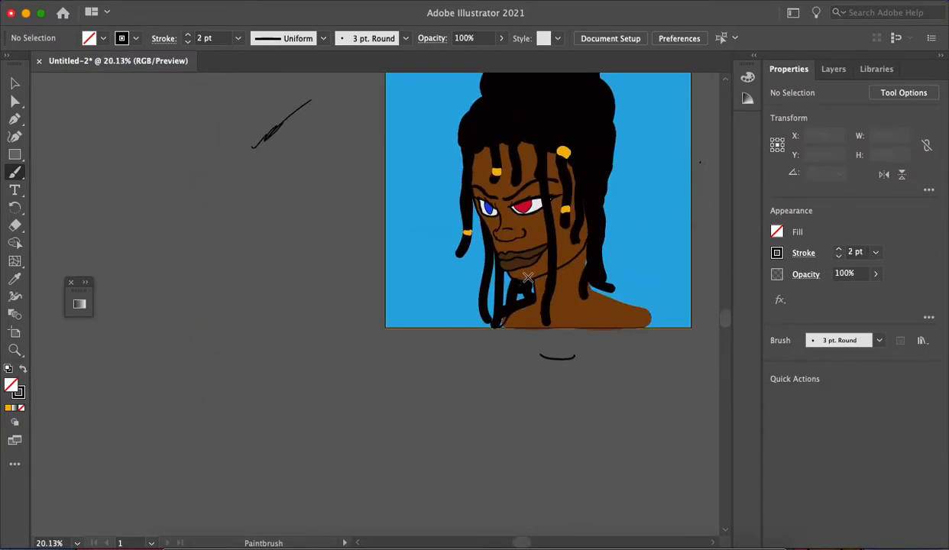
scroll(527, 277, "up", 7)
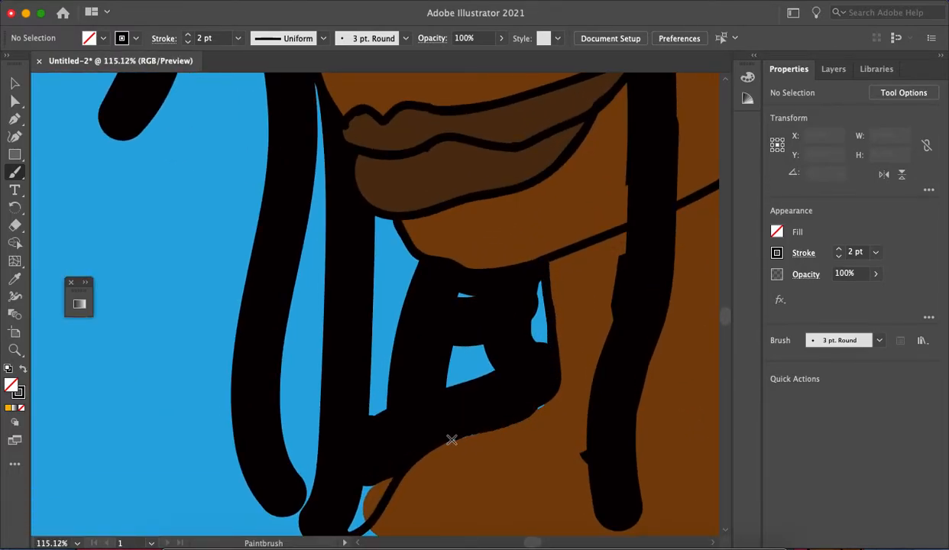
scroll(353, 495, "down", 5)
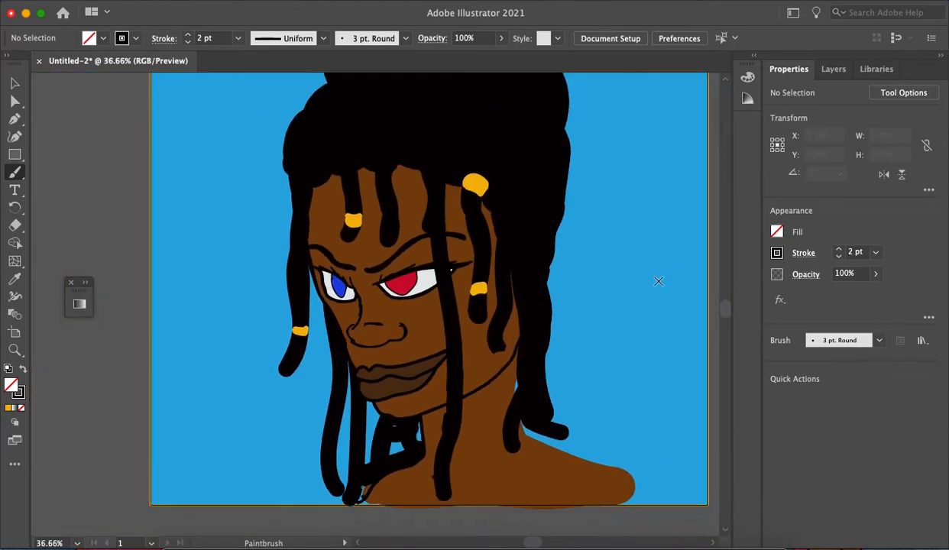
scroll(659, 281, "down", 5)
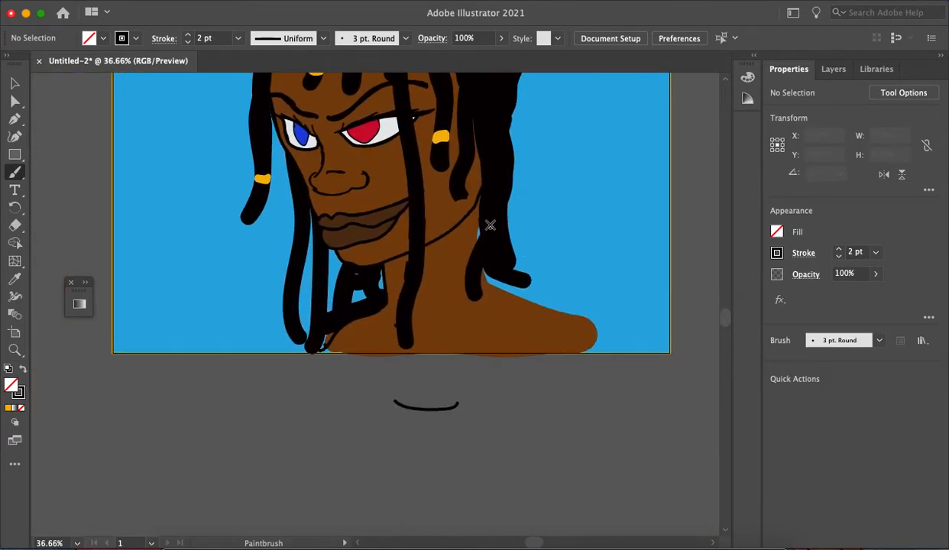
scroll(489, 227, "up", 3)
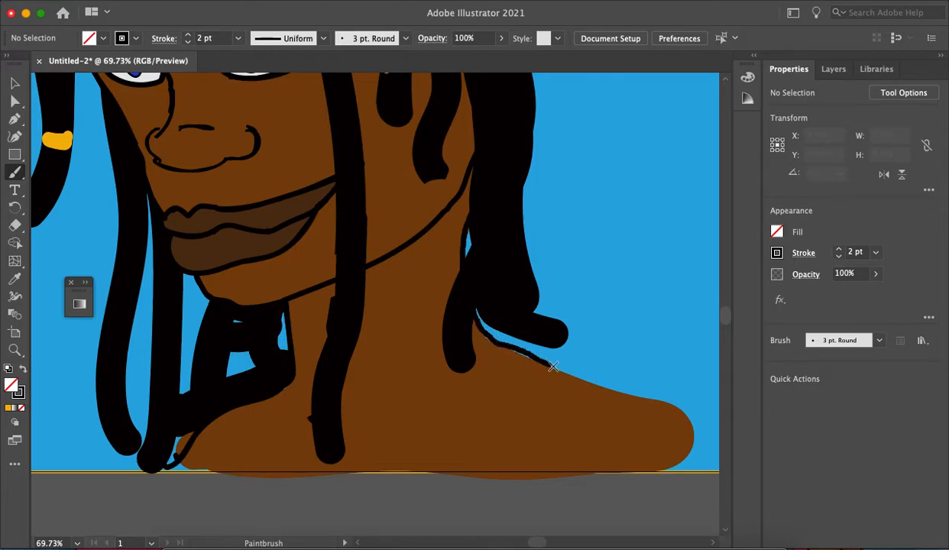
left_click_drag(675, 407, 683, 409)
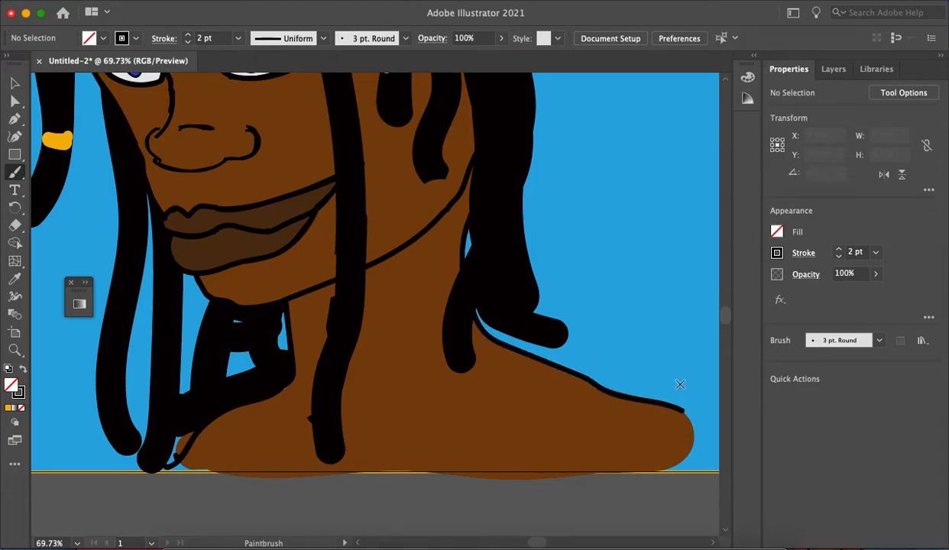
scroll(678, 384, "down", 3)
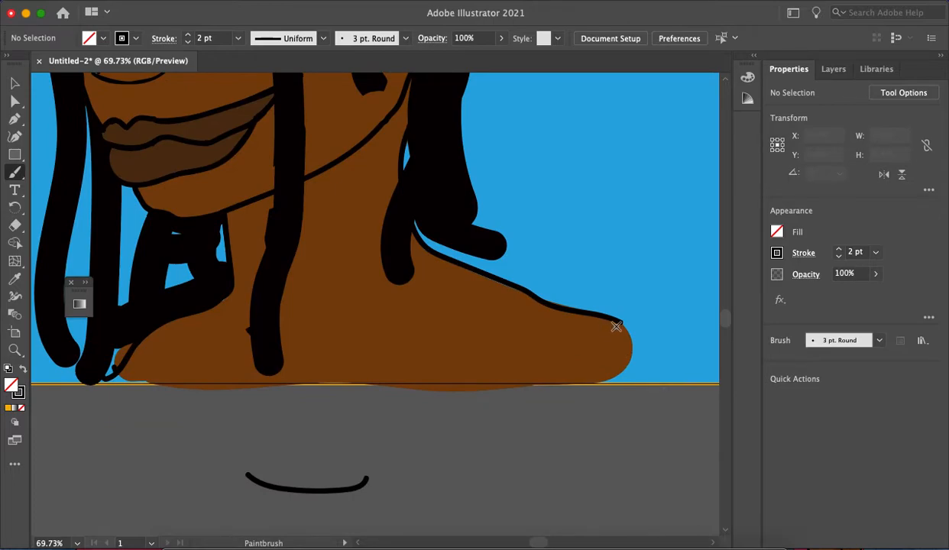
left_click_drag(642, 340, 660, 378)
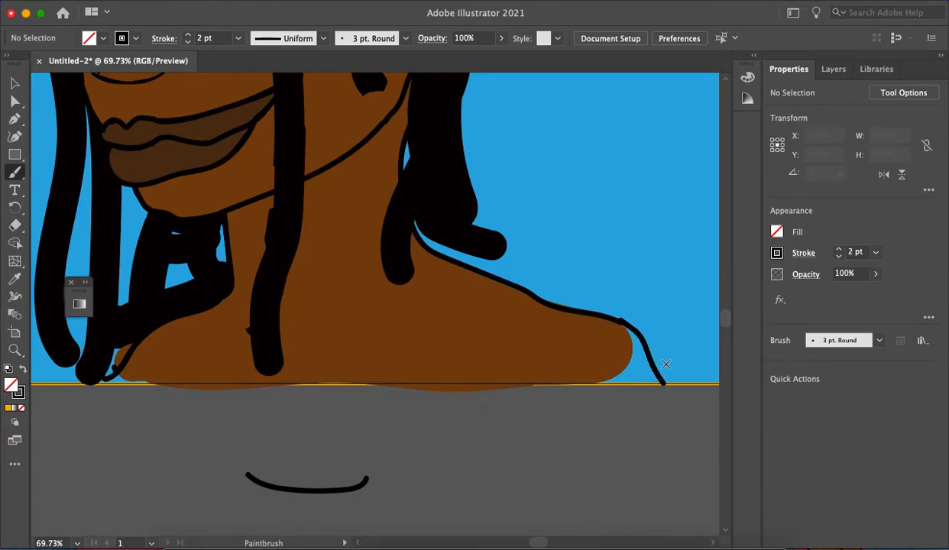
Step: Sample the skin's brown 15 pt stroke, pencil inside the outer shoulder outline, undo the stray fill, and toggle Layer 2's visibility to check it
key("i")
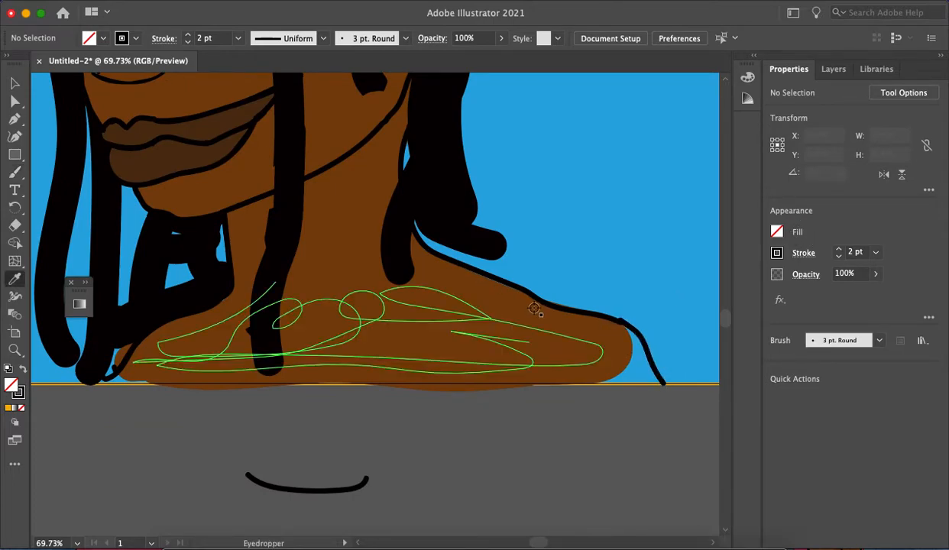
left_click(535, 328)
key("n")
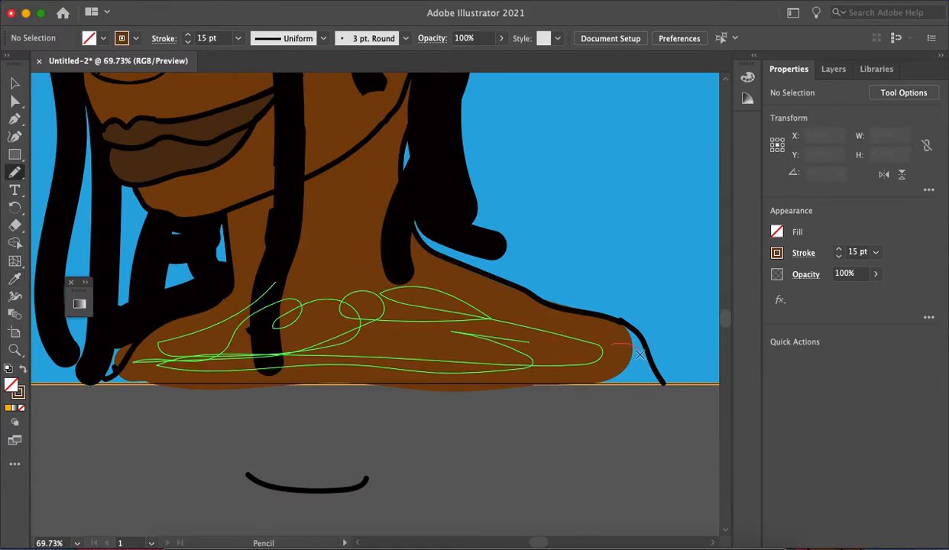
left_click_drag(639, 353, 645, 364)
mouse_move(625, 331)
left_mouse_down()
mouse_move(639, 361)
mouse_move(649, 342)
left_mouse_up()
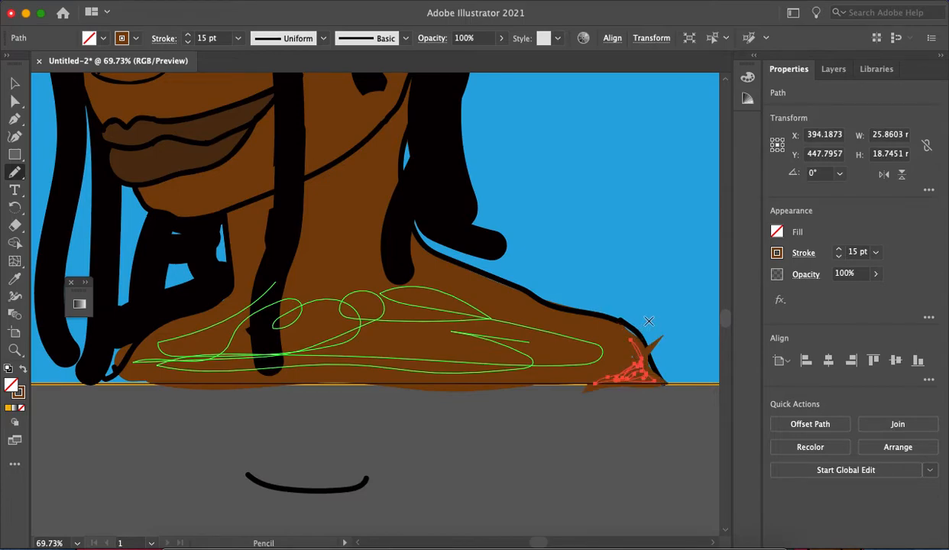
key("super+z")
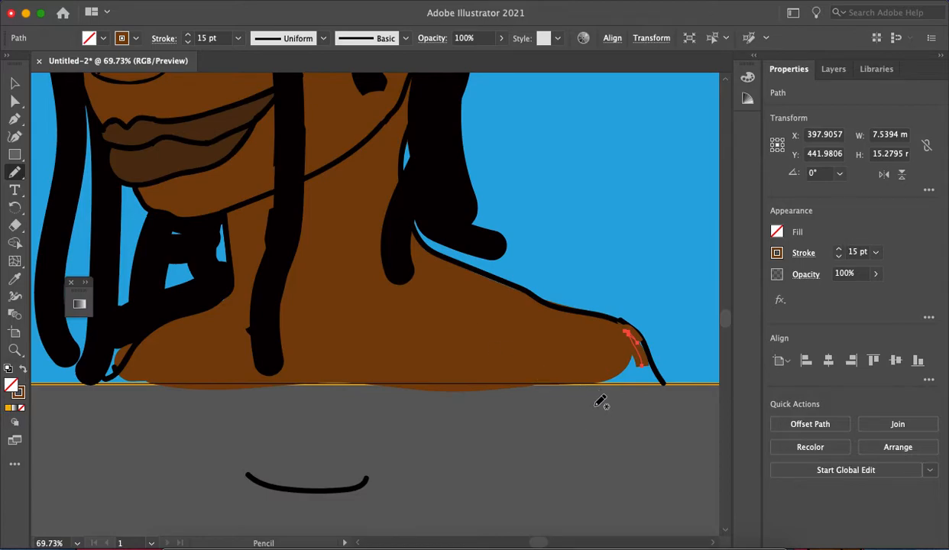
left_click(833, 70)
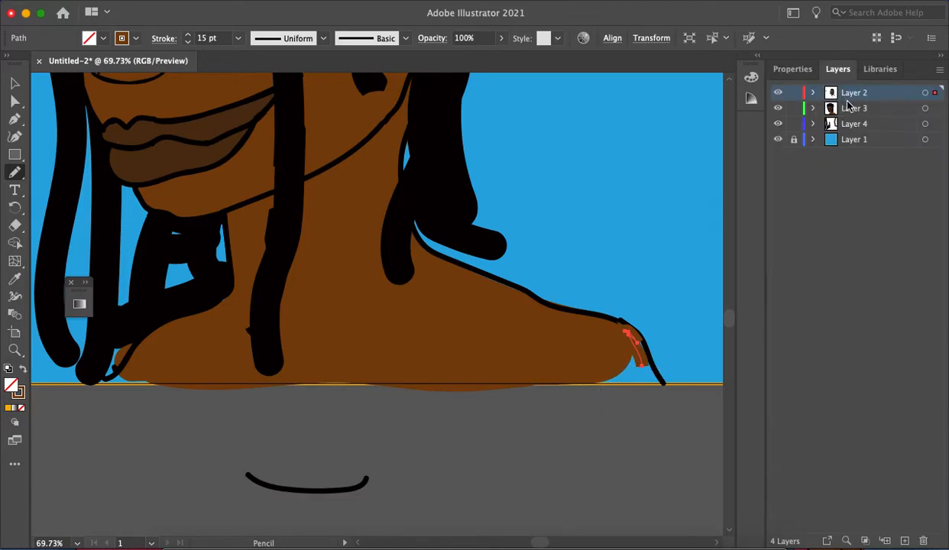
left_click(779, 93)
left_click(778, 93)
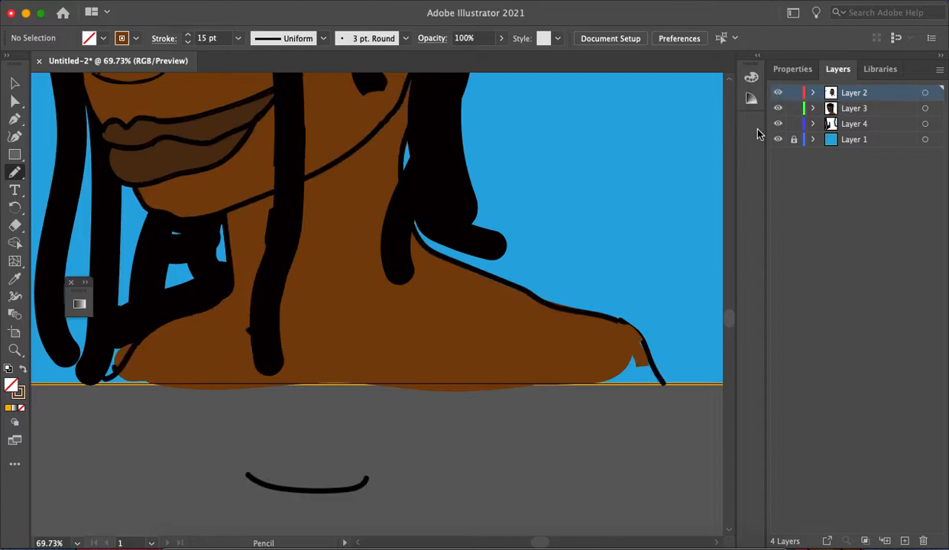
Step: Switch to the Paintbrush, set the brown stroke to 5 pt, and fill the remaining blue gap inside the outer shoulder outline
left_click_drag(637, 371, 645, 345)
key("ctrl+z")
key("b")
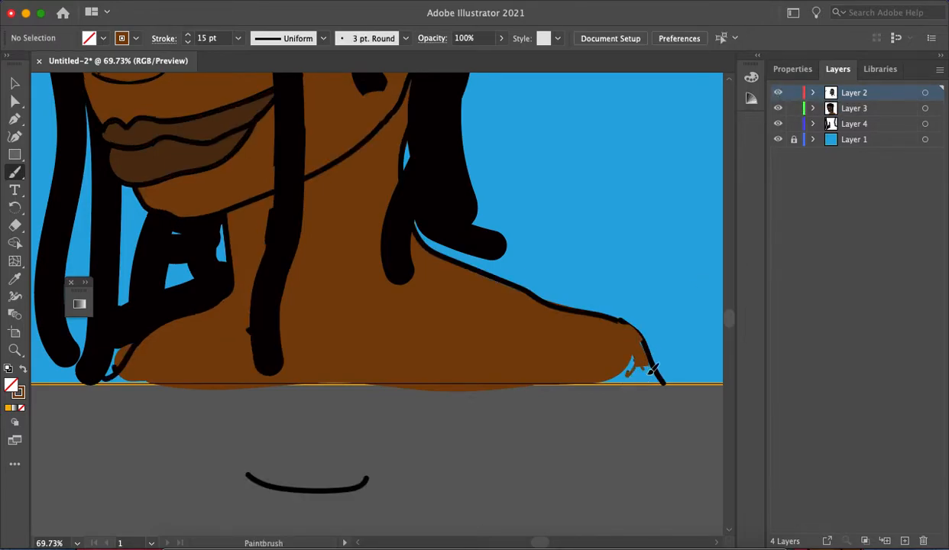
left_click_drag(645, 353, 655, 377)
left_click(793, 69)
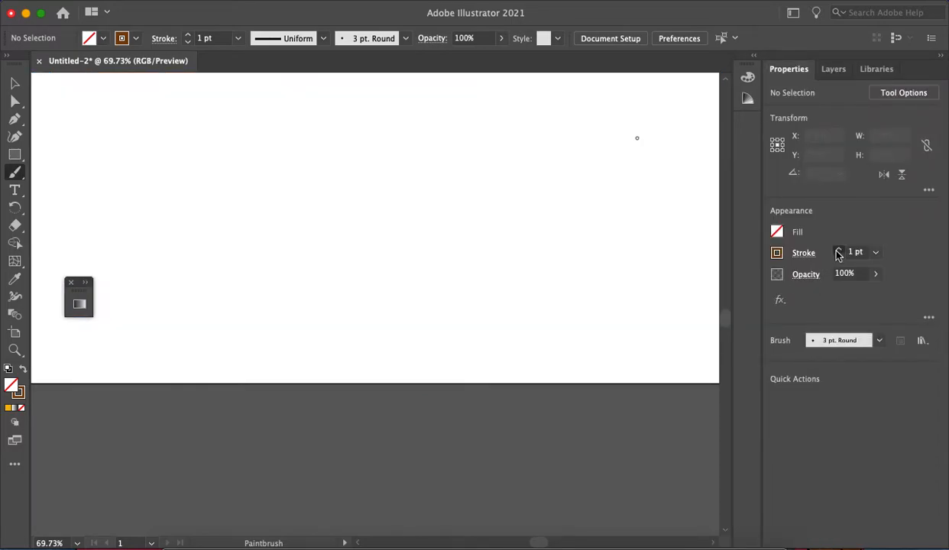
left_click(838, 249)
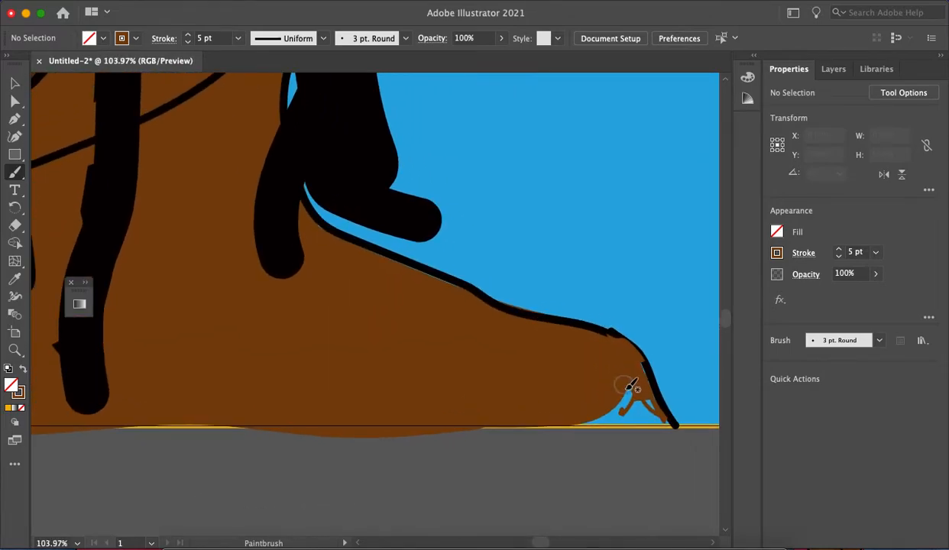
scroll(628, 388, "up", 3)
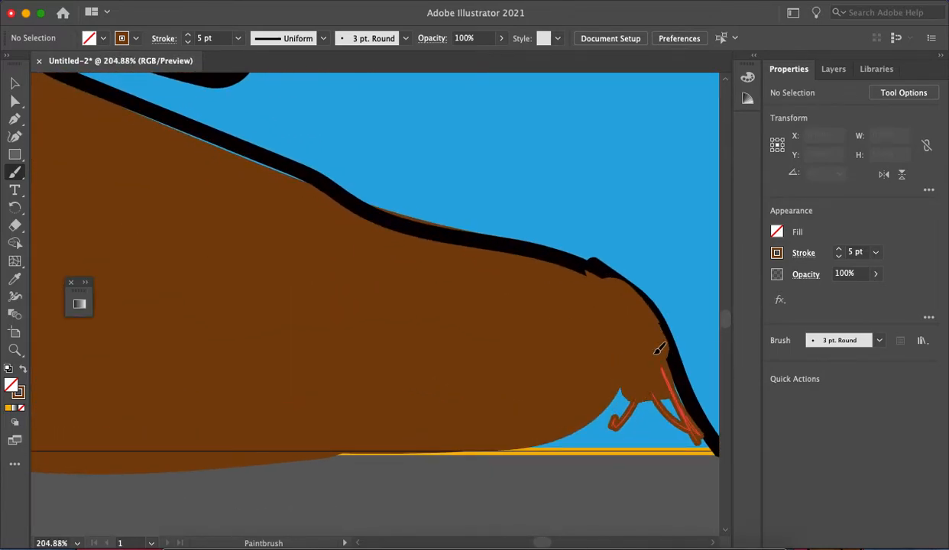
mouse_move(675, 408)
left_mouse_down()
mouse_move(695, 441)
mouse_move(482, 434)
mouse_move(630, 397)
mouse_move(619, 419)
mouse_move(641, 400)
mouse_move(633, 349)
left_mouse_up()
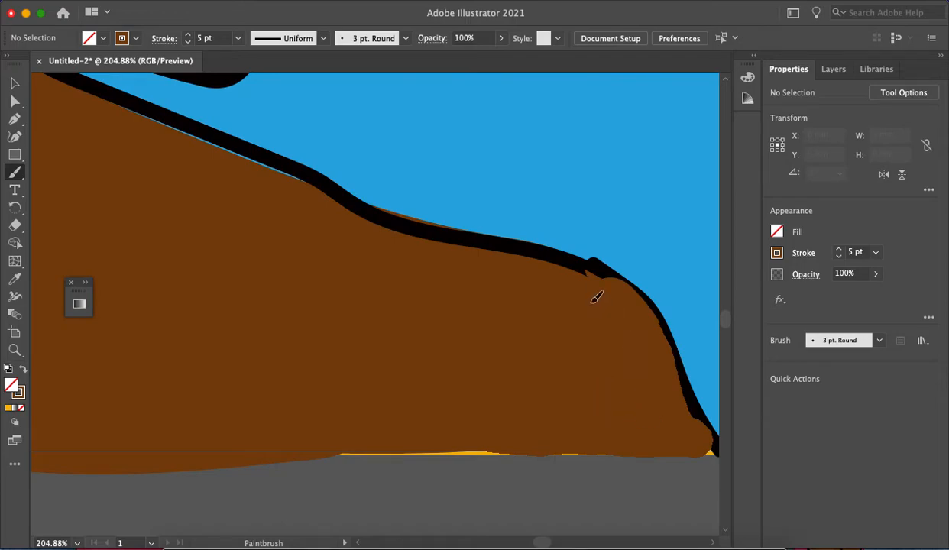
Step: Examine the whole portrait, and hide and show Layer 3 to check which artwork it holds
scroll(600, 291, "down", 5)
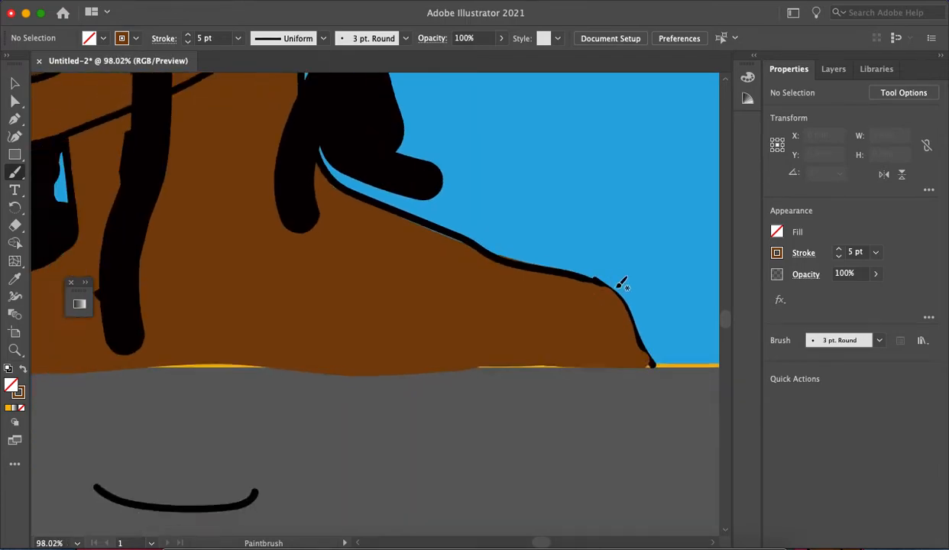
scroll(620, 289, "down", 5)
scroll(517, 218, "up", 1)
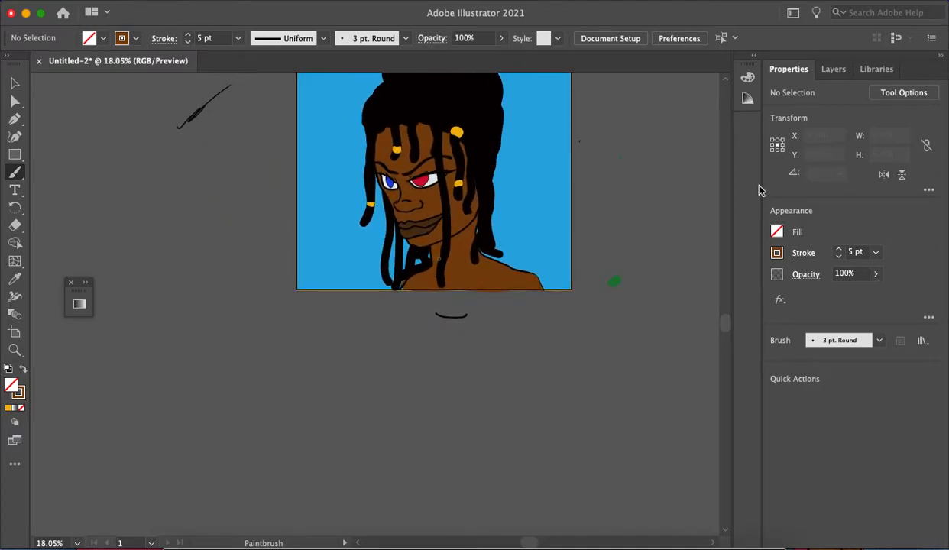
scroll(508, 222, "up", 3)
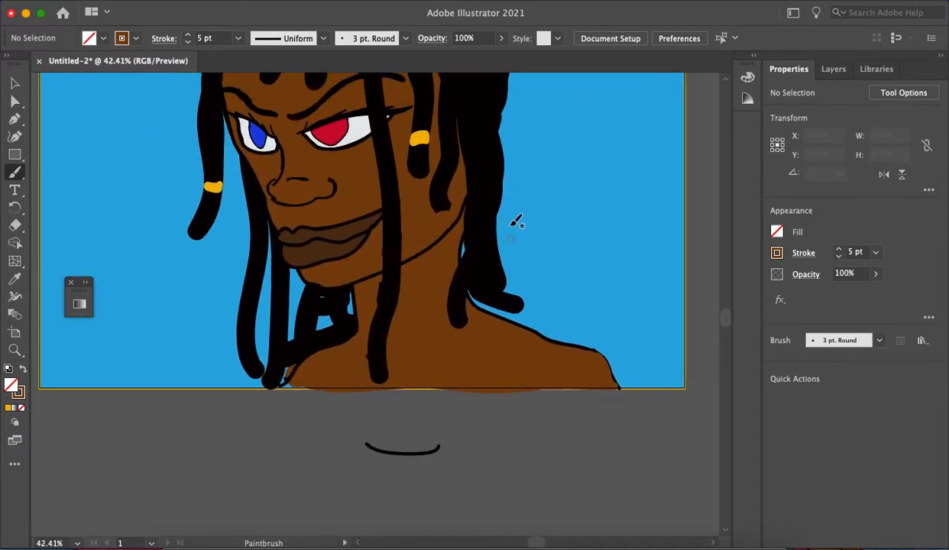
scroll(517, 221, "up", 3)
left_click(834, 70)
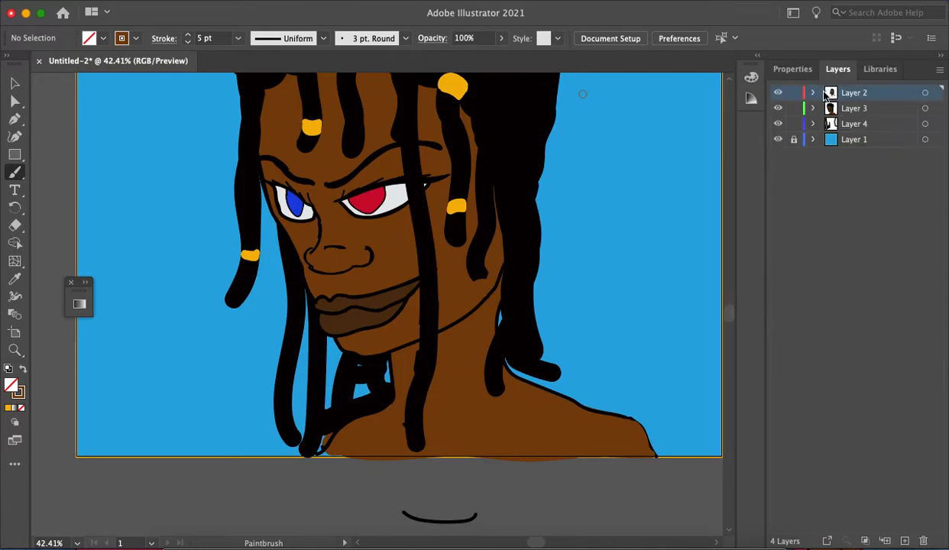
left_click(778, 108)
left_click(779, 108)
left_click(778, 109)
left_click(778, 108)
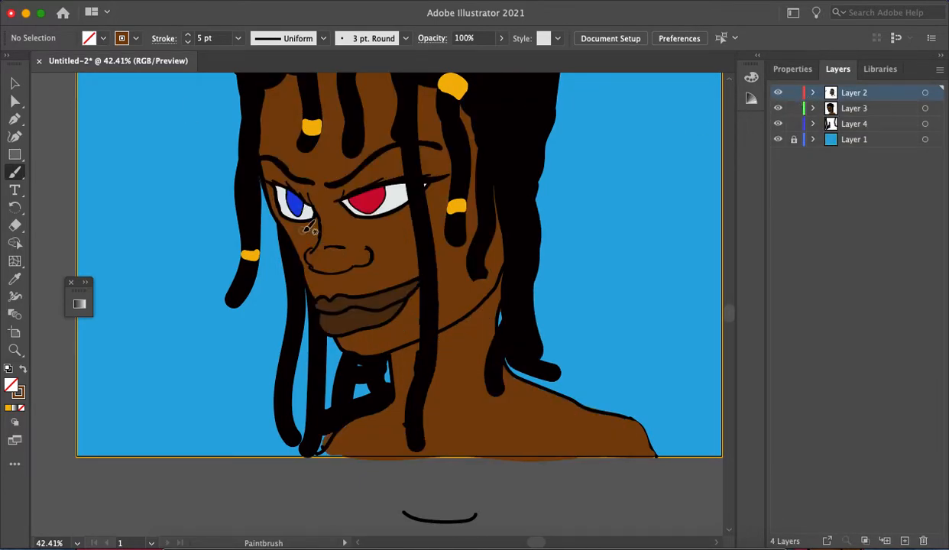
Step: Set the brush stroke to 2 pt and its colour to the darkest brown swatch
left_click(791, 69)
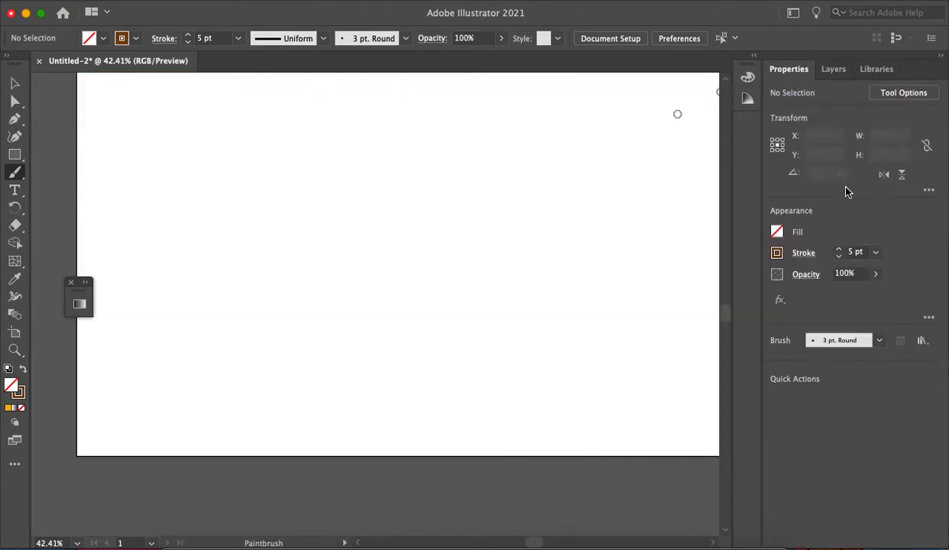
left_click(838, 256)
left_click(838, 257)
left_click(838, 256)
left_click(777, 253)
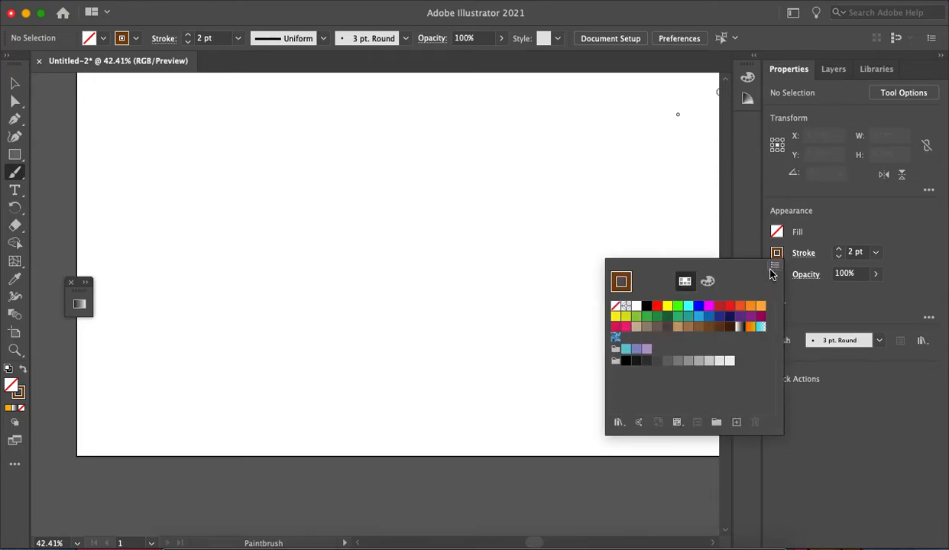
left_click(732, 326)
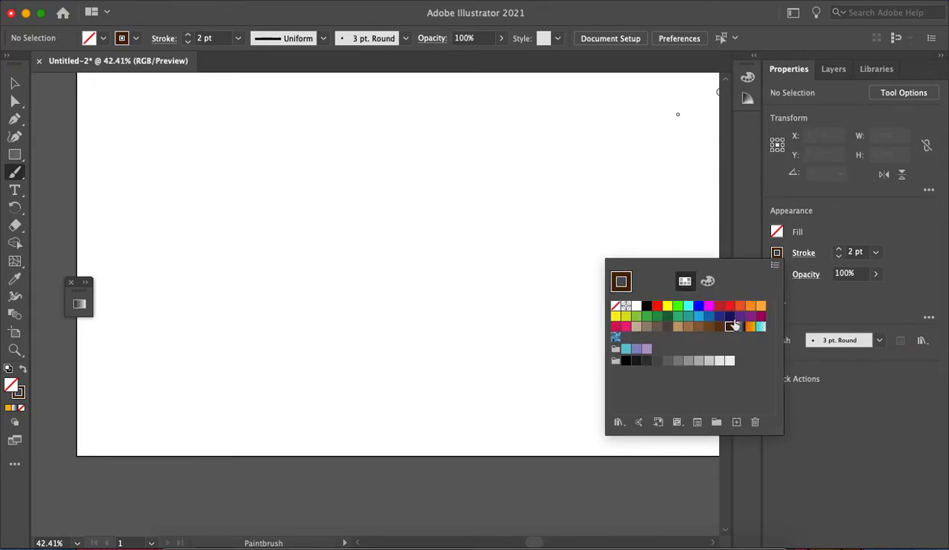
left_click(653, 443)
Step: Paint dark brown shading along the lower edges of the red eye and the blue eye, continuing past the hair lock
scroll(654, 398, "down", 5)
scroll(646, 356, "up", 10)
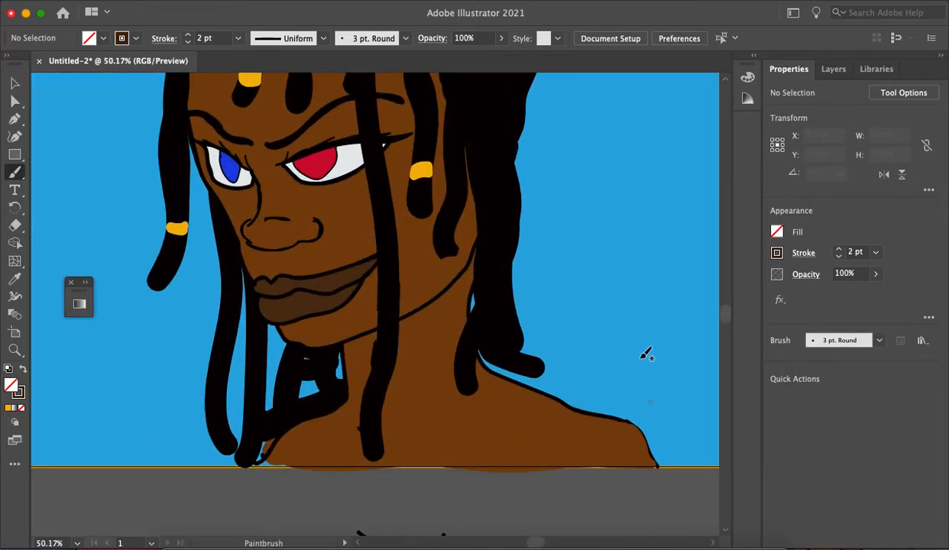
scroll(647, 354, "left", 10)
scroll(646, 354, "up", 3)
scroll(646, 355, "right", 10)
scroll(647, 355, "down", 2)
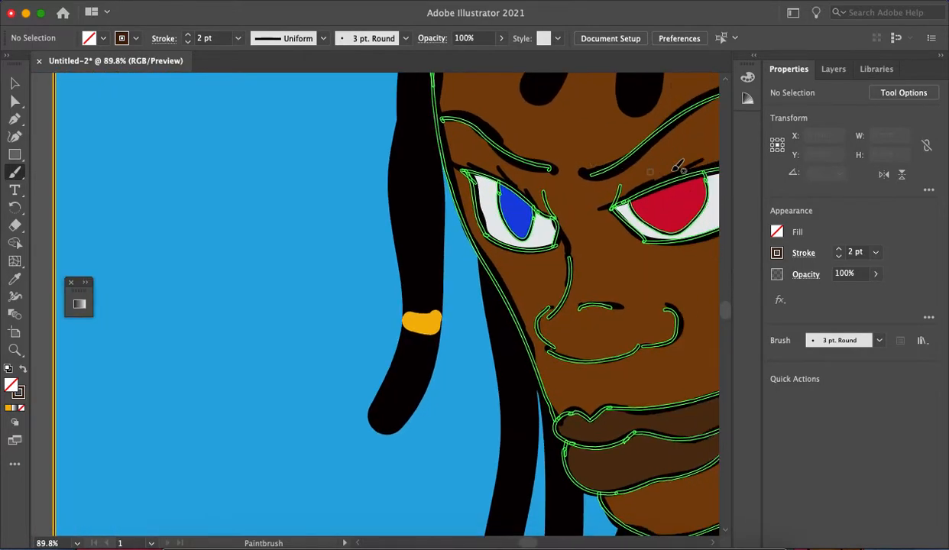
mouse_move(472, 184)
left_mouse_down()
mouse_move(501, 213)
mouse_move(491, 201)
mouse_move(556, 217)
mouse_move(610, 189)
mouse_move(587, 205)
left_mouse_up()
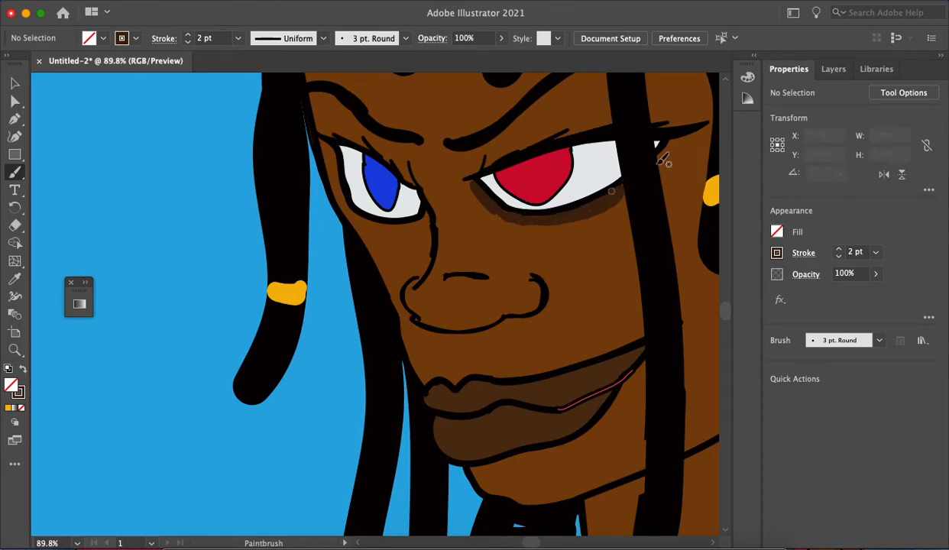
left_click_drag(676, 138, 638, 179)
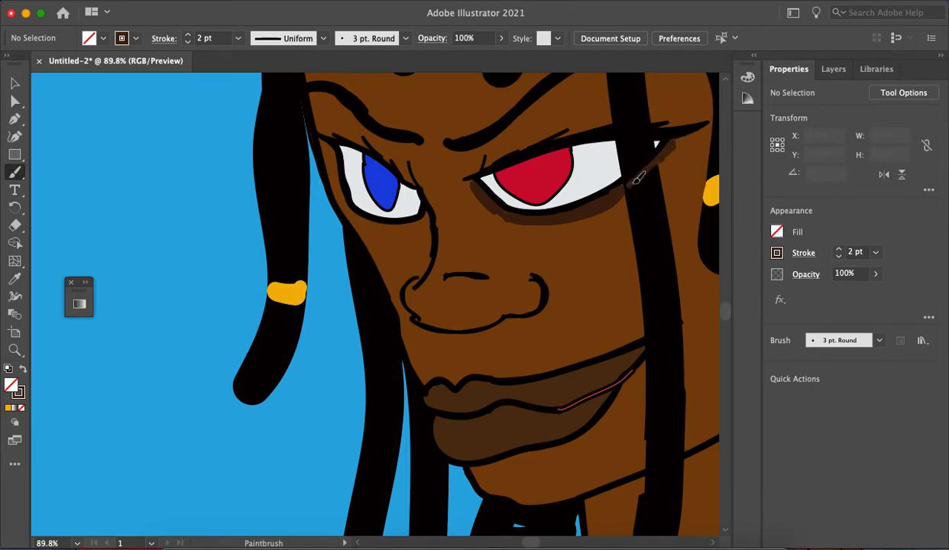
left_click(833, 69)
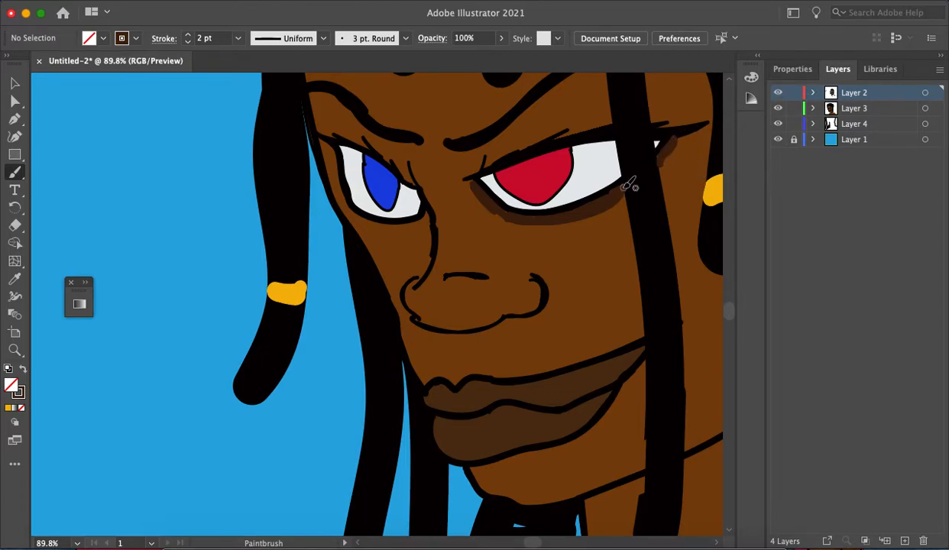
scroll(645, 147, "down", 10)
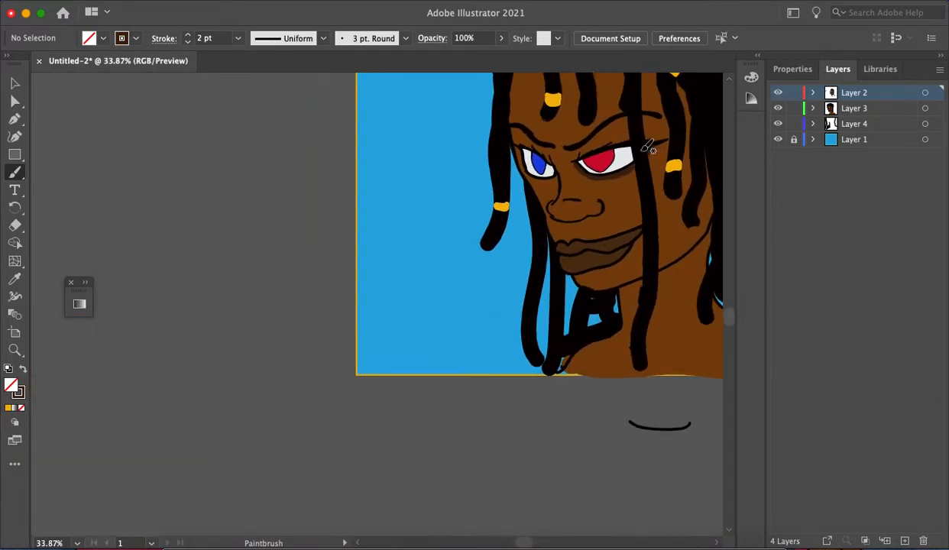
scroll(647, 148, "up", 10)
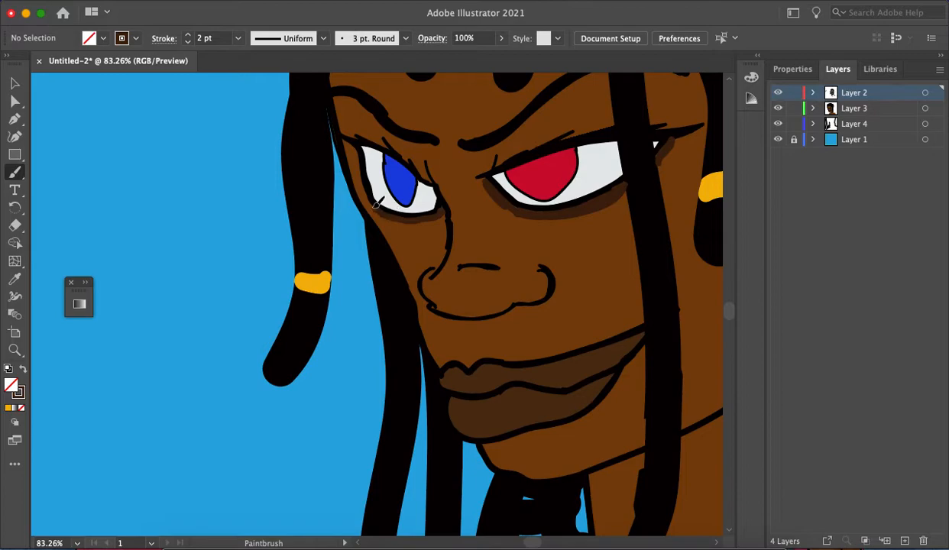
Step: Hide and show Layers 2, 3 and 4 to check which artwork each one holds
left_click(777, 93)
scroll(726, 172, "down", 3)
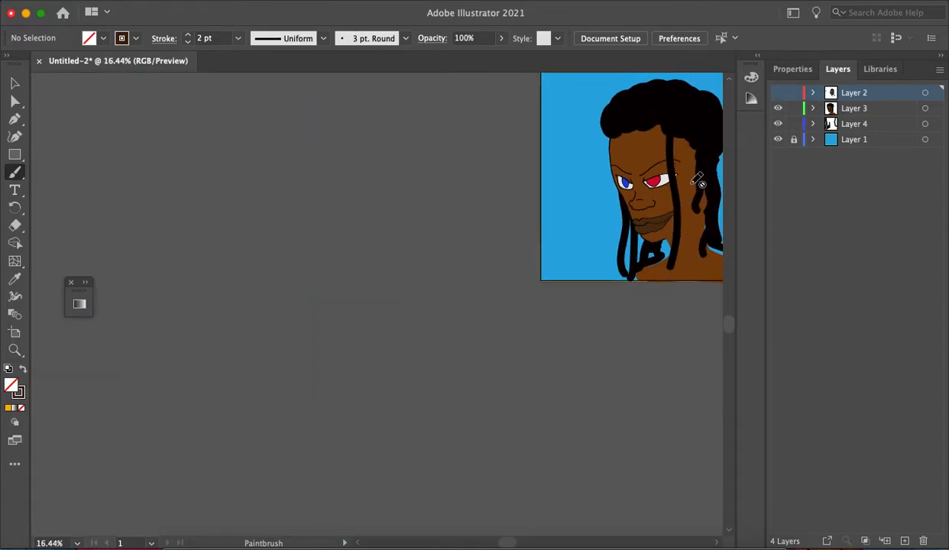
left_click(777, 125)
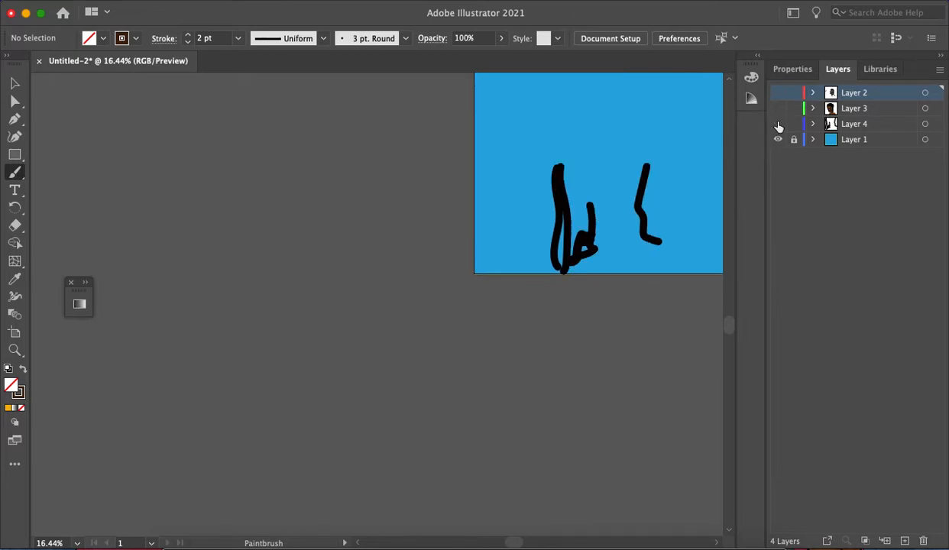
left_click(778, 109)
left_click(779, 93)
left_click(778, 124)
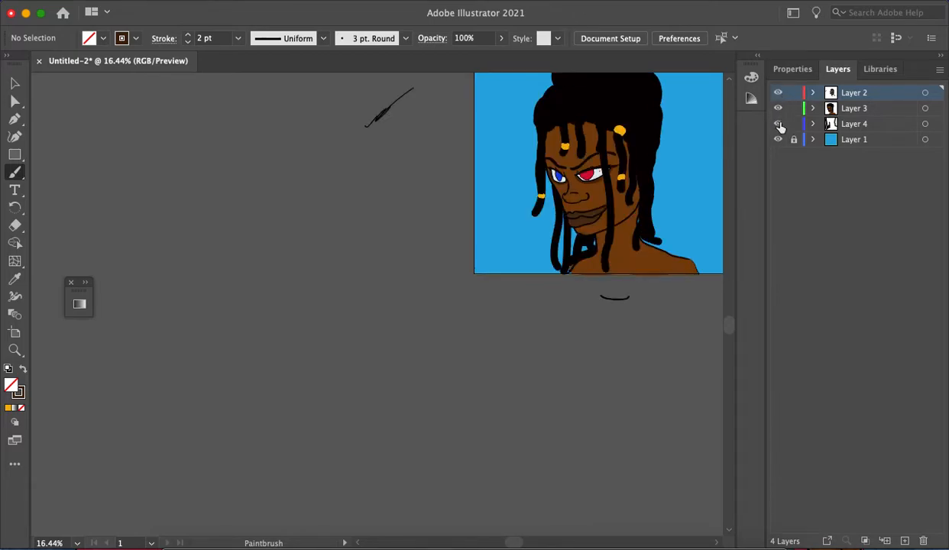
Step: Paint 2 pt dark brown shading beneath the jawline on both sides of the hanging lock, from the ear side to the front of the neck
scroll(573, 158, "up", 5)
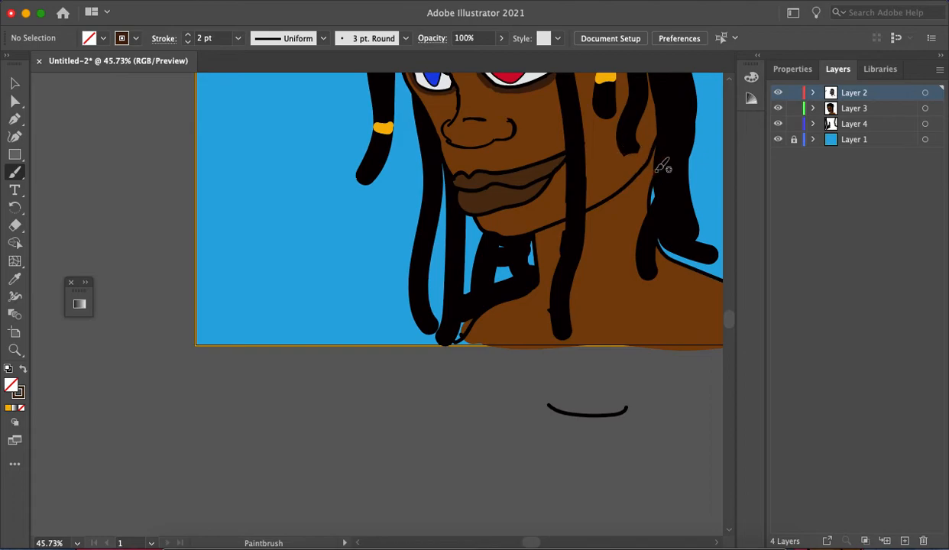
scroll(653, 166, "up", 5)
mouse_move(663, 121)
left_mouse_down()
mouse_move(649, 173)
mouse_move(657, 146)
mouse_move(631, 200)
mouse_move(585, 237)
mouse_move(630, 201)
mouse_move(492, 292)
left_mouse_up()
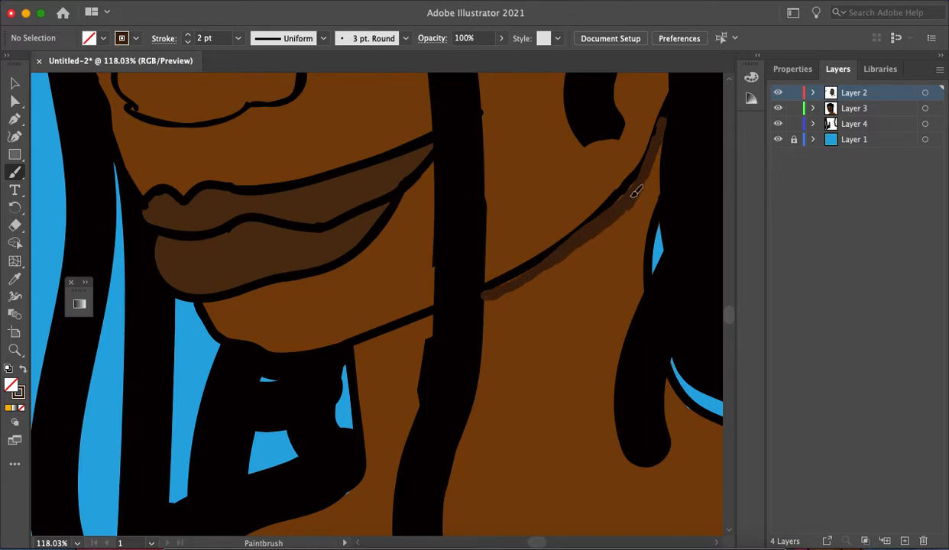
mouse_move(372, 341)
left_mouse_down()
mouse_move(435, 315)
mouse_move(397, 328)
left_mouse_up()
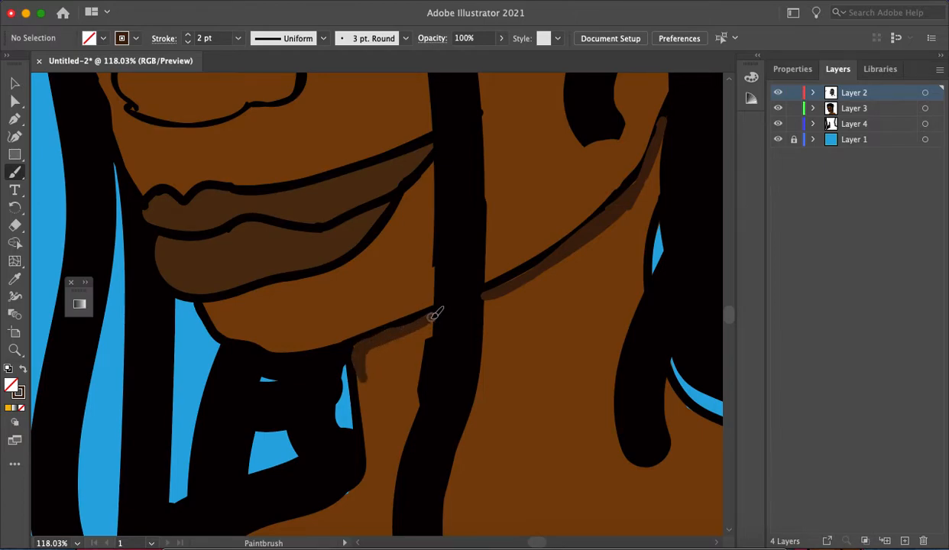
scroll(538, 212, "down", 10)
scroll(533, 210, "up", 4)
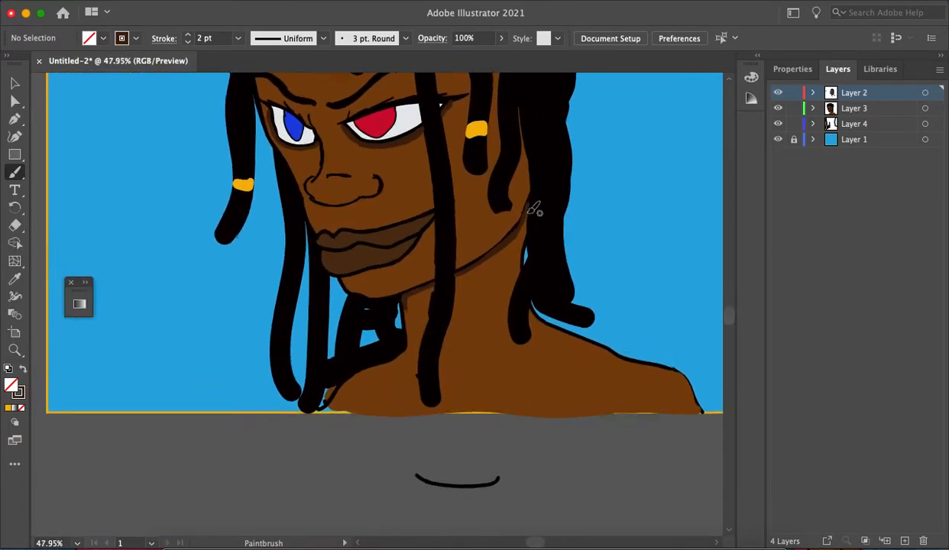
scroll(535, 211, "up", 3)
left_click_drag(533, 211, 528, 237)
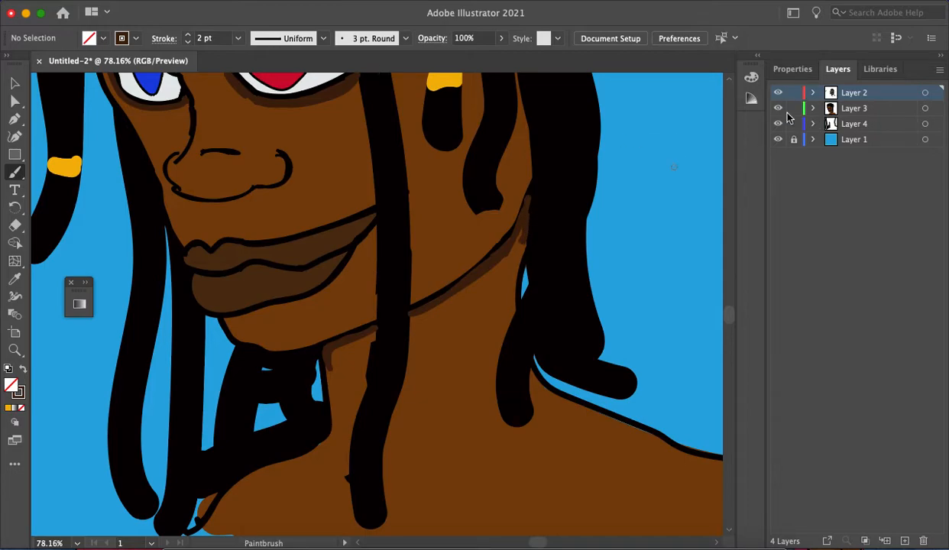
Step: Check Layer 3's visibility, sample the hair's black 12 pt stroke, and pencil over the blue gaps behind the neck and onto the shoulder
left_click(777, 108)
left_click(777, 109)
key("n")
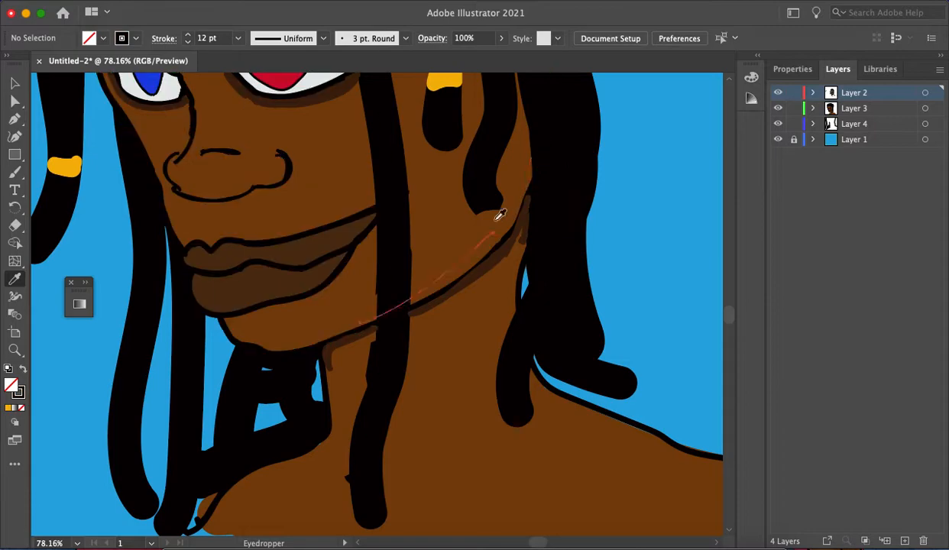
mouse_move(537, 163)
left_mouse_down()
mouse_move(514, 322)
mouse_move(524, 125)
mouse_move(519, 325)
mouse_move(579, 387)
mouse_move(632, 410)
left_mouse_up()
left_click_drag(548, 375, 528, 334)
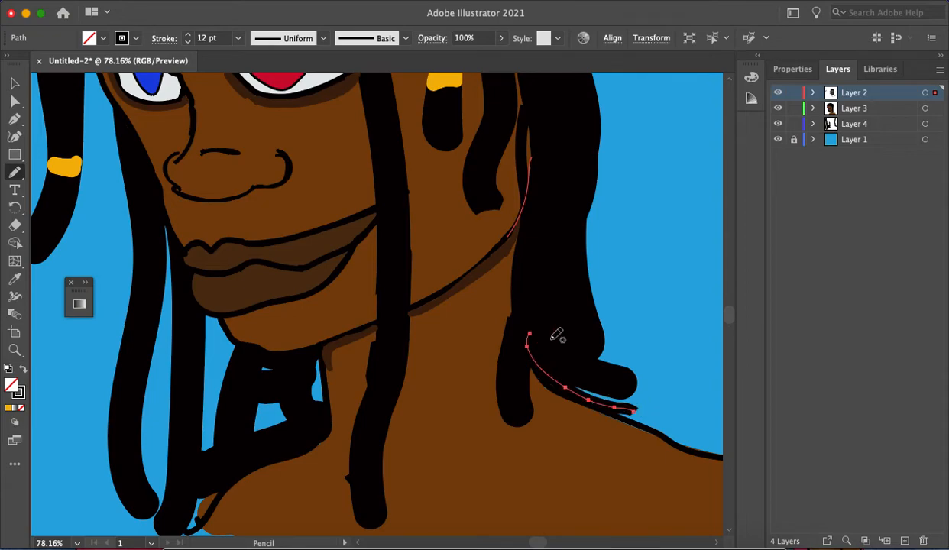
Step: Switch to the Paintbrush with an 8 pt black stroke and fill out the back hair where it flares onto the shoulder
key("b")
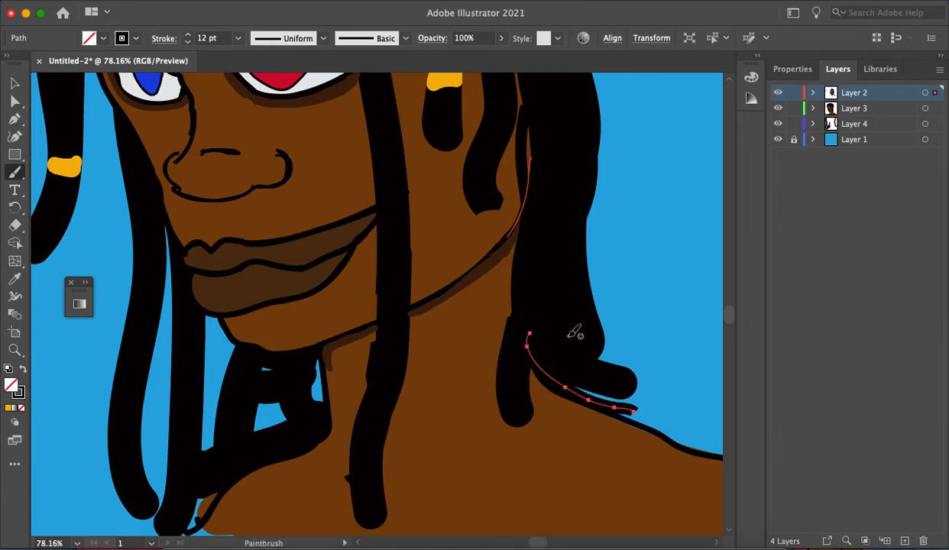
left_click(631, 399)
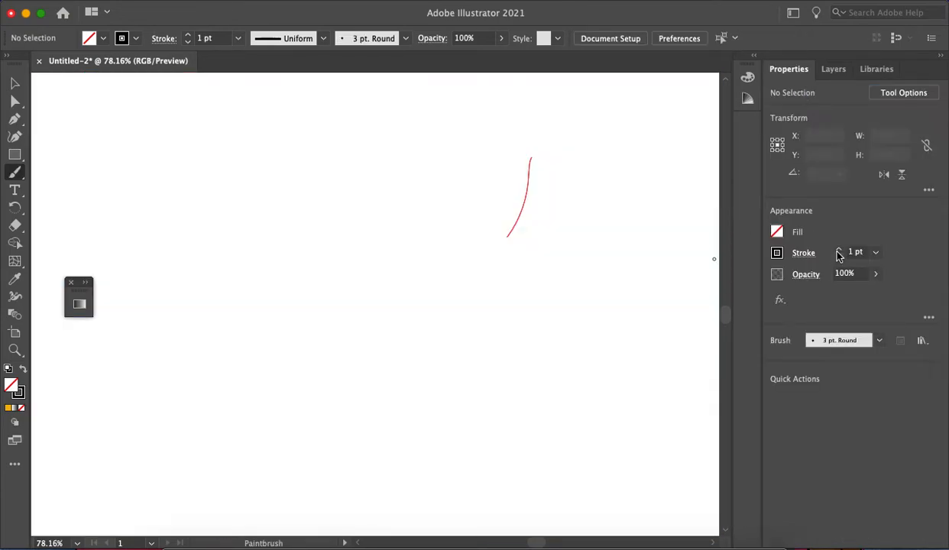
left_click(839, 251)
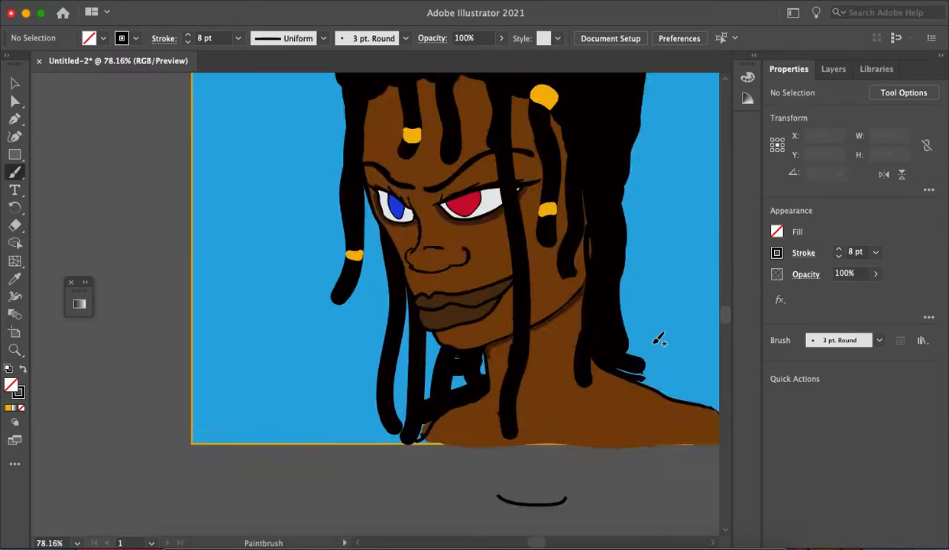
scroll(656, 339, "down", 2)
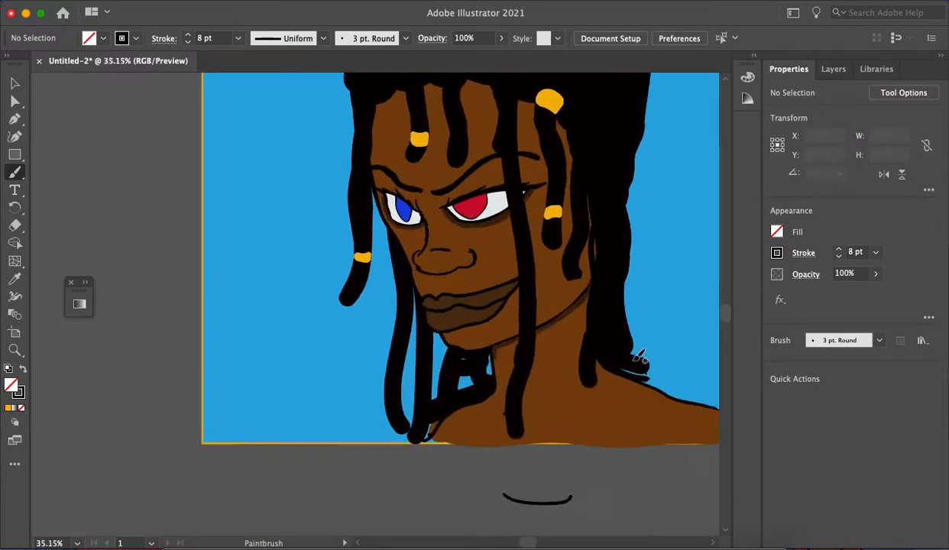
scroll(634, 378, "up", 2)
left_click_drag(634, 377, 590, 342)
left_click_drag(640, 396, 605, 307)
left_click_drag(647, 376, 671, 409)
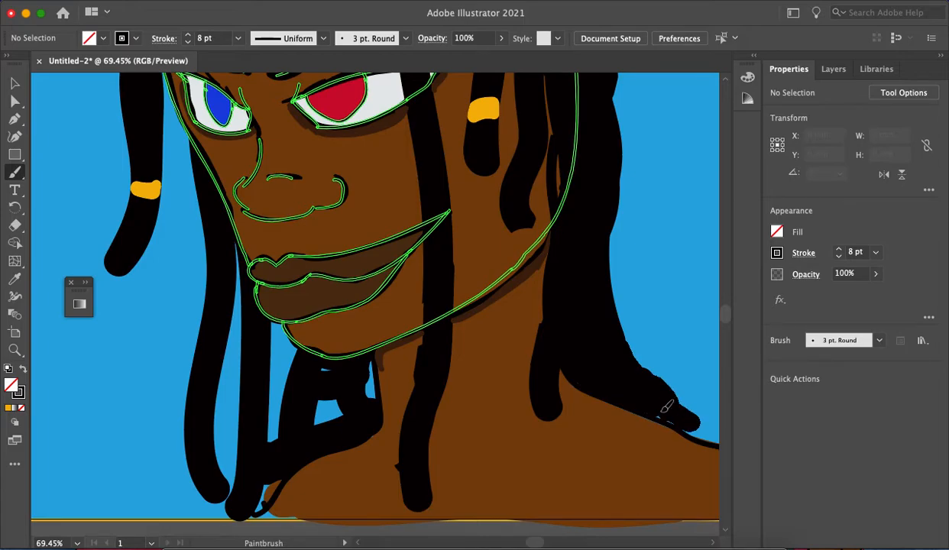
Step: Paint a curved black 8 pt outline bulging outward from the back of the head to widen the hair
scroll(645, 318, "down", 5)
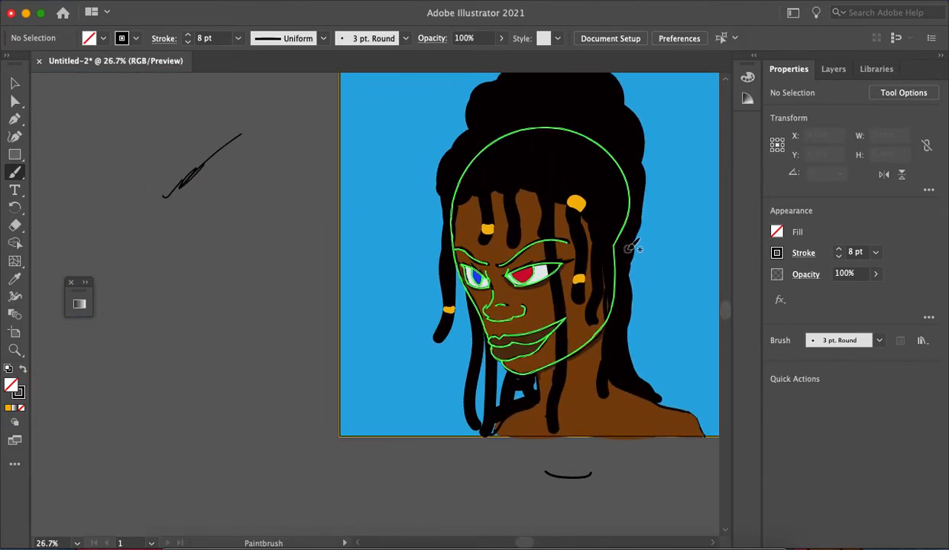
scroll(631, 247, "down", 2)
scroll(659, 223, "up", 2)
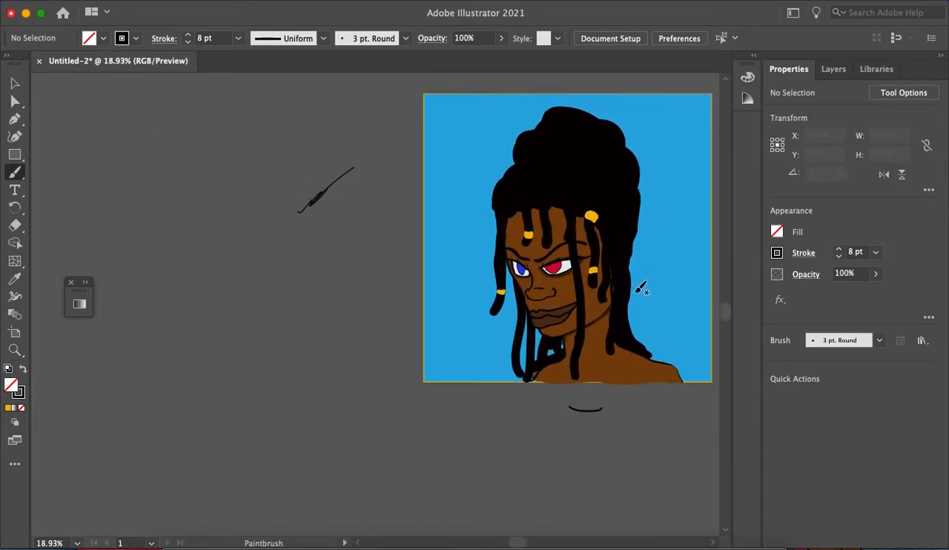
mouse_move(615, 276)
left_mouse_down()
mouse_move(657, 222)
mouse_move(635, 167)
mouse_move(645, 177)
mouse_move(630, 242)
left_mouse_up()
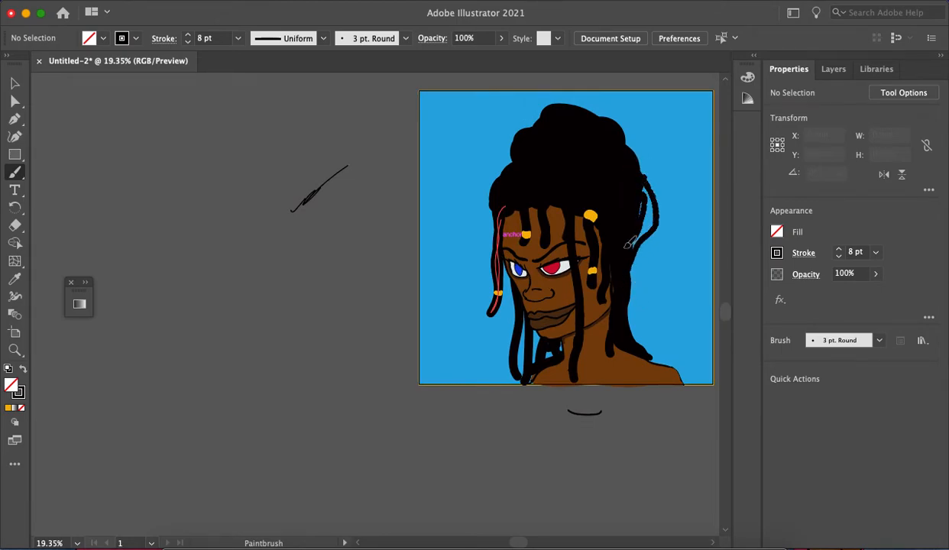
Step: Set the brush stroke to 15 pt, fill inside the new back hair outline, and round out its lower edge in black
left_click(838, 248)
left_click(837, 248)
left_click(837, 248)
left_click(837, 249)
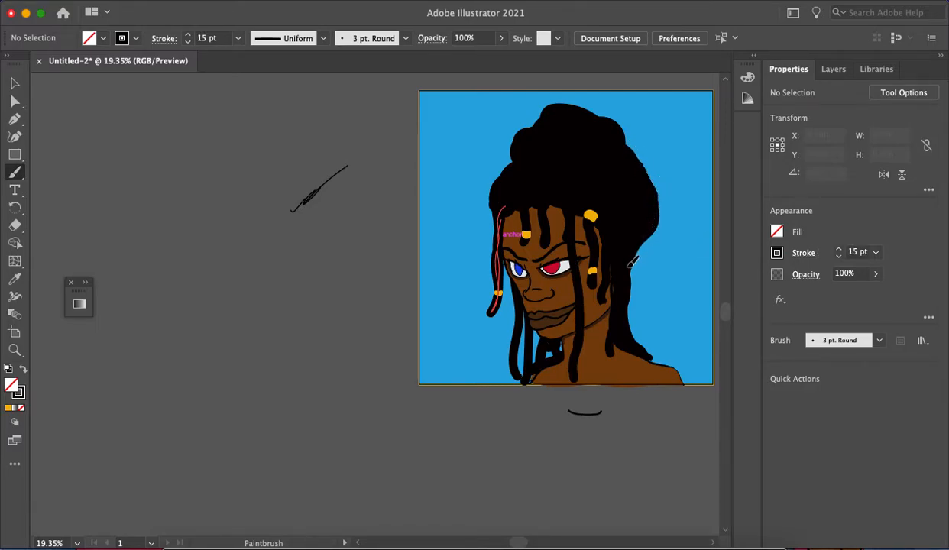
left_click_drag(634, 272, 652, 222)
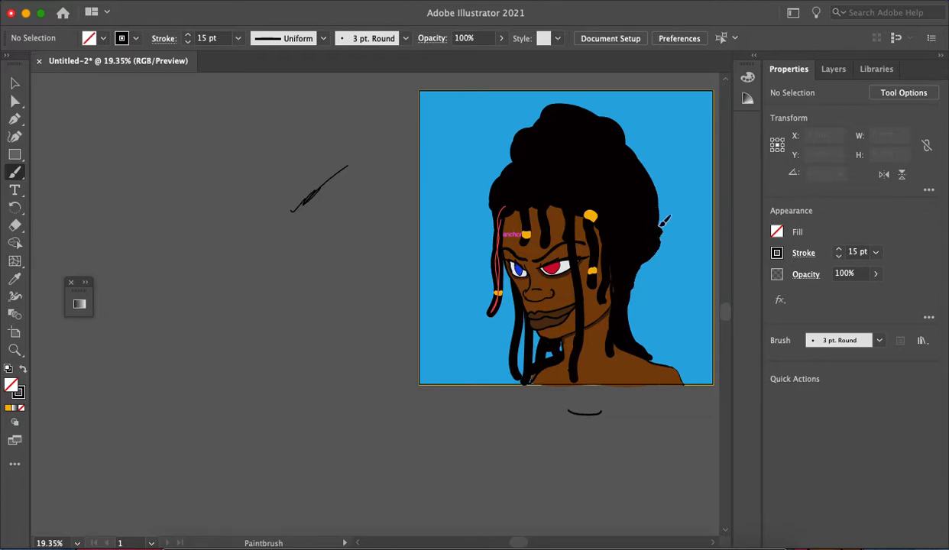
Step: Examine the widened hair and the whole portrait both up close and from a distance
scroll(645, 180, "down", 5)
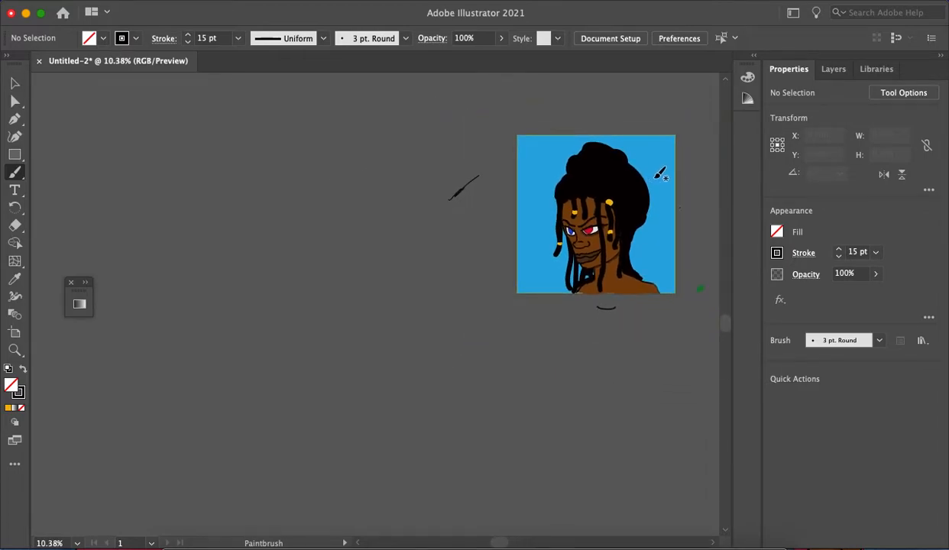
scroll(647, 186, "up", 5)
scroll(647, 189, "up", 3)
scroll(644, 192, "down", 6)
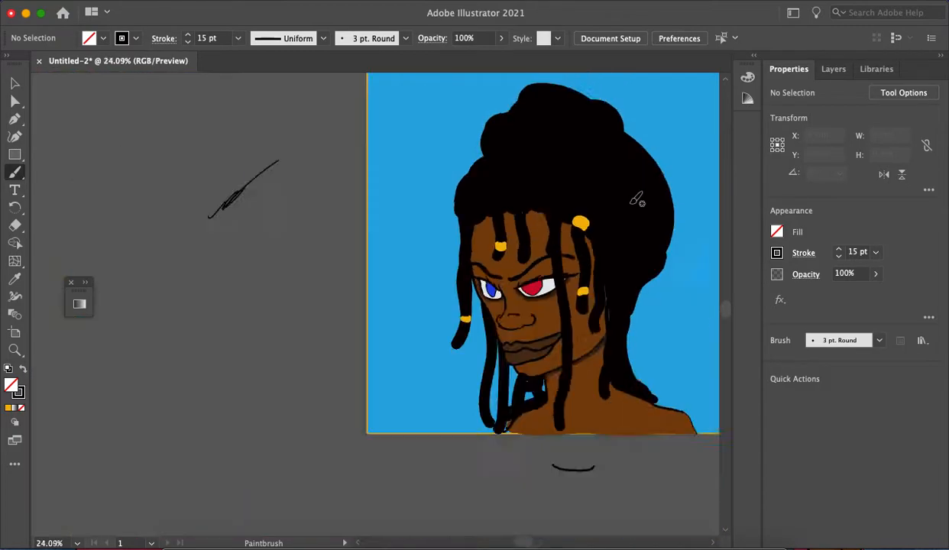
scroll(653, 182, "up", 5)
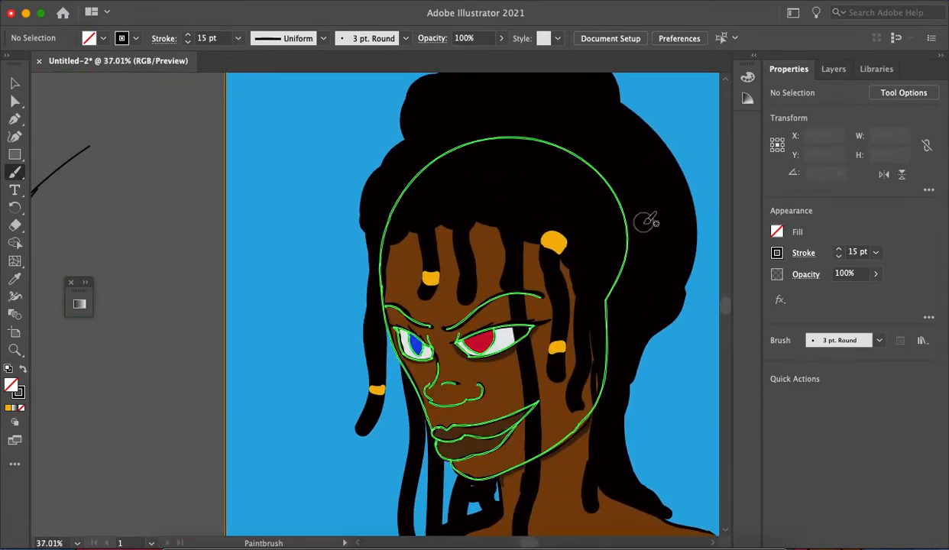
scroll(651, 221, "down", 2)
scroll(649, 222, "down", 2)
scroll(643, 225, "up", 4)
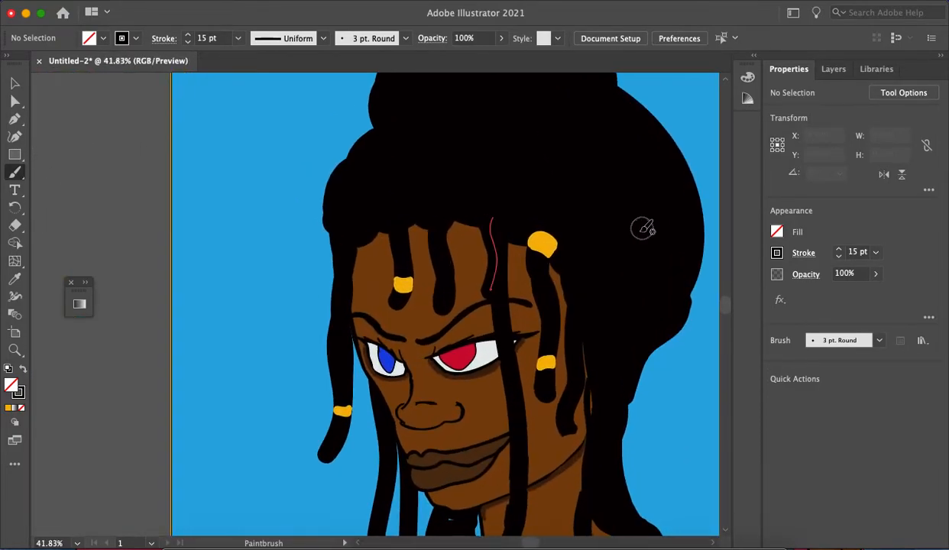
scroll(640, 230, "down", 4)
scroll(637, 259, "up", 1)
scroll(633, 329, "down", 1)
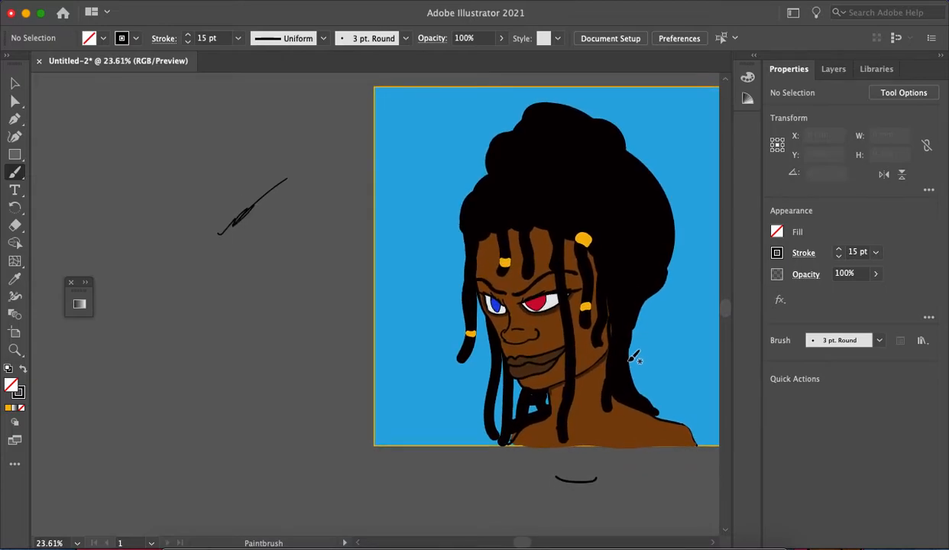
Step: Fill out the upper back of the hair with 15 pt black strokes and add a rounded bump on top
scroll(633, 336, "up", 1)
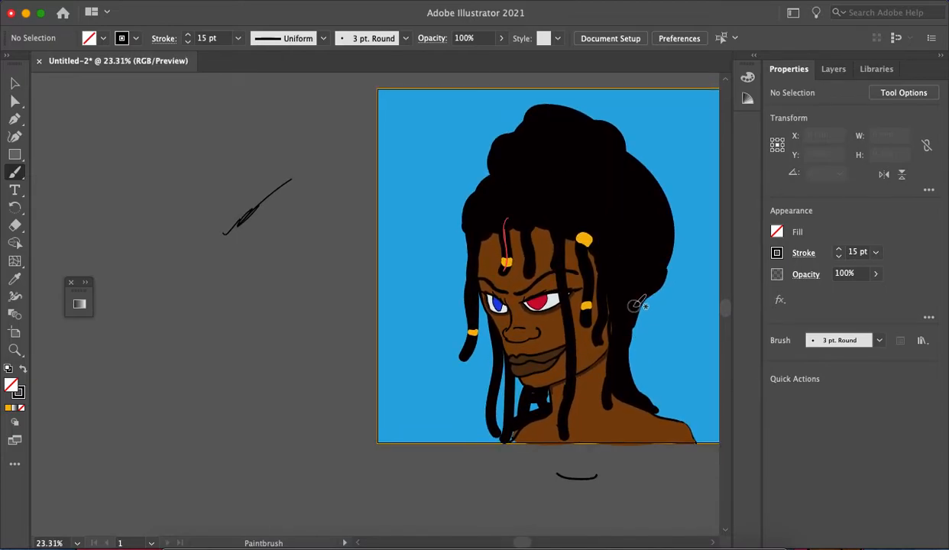
mouse_move(677, 205)
left_mouse_down()
mouse_move(674, 174)
mouse_move(640, 123)
mouse_move(575, 126)
mouse_move(636, 126)
mouse_move(636, 150)
mouse_move(674, 191)
left_mouse_up()
scroll(672, 201, "down", 12)
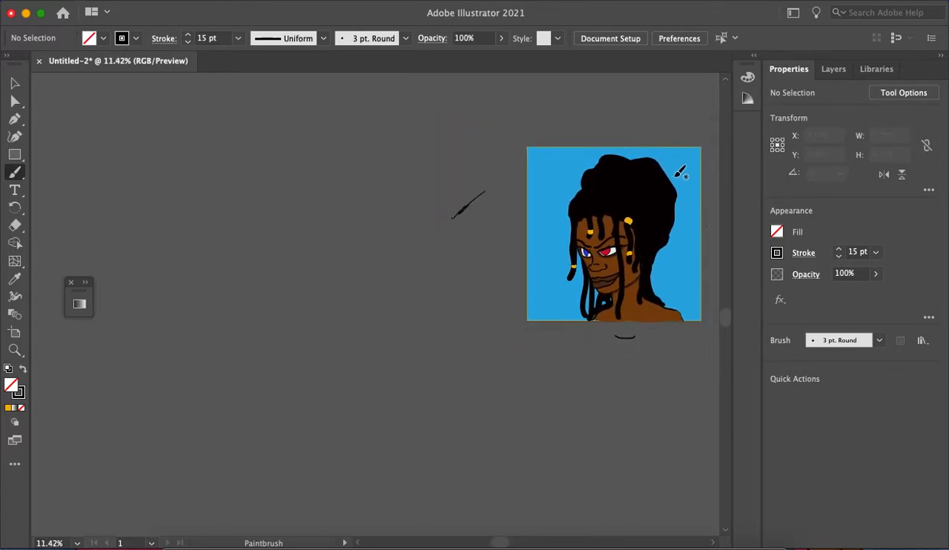
scroll(682, 169, "up", 10)
left_click_drag(577, 127, 597, 124)
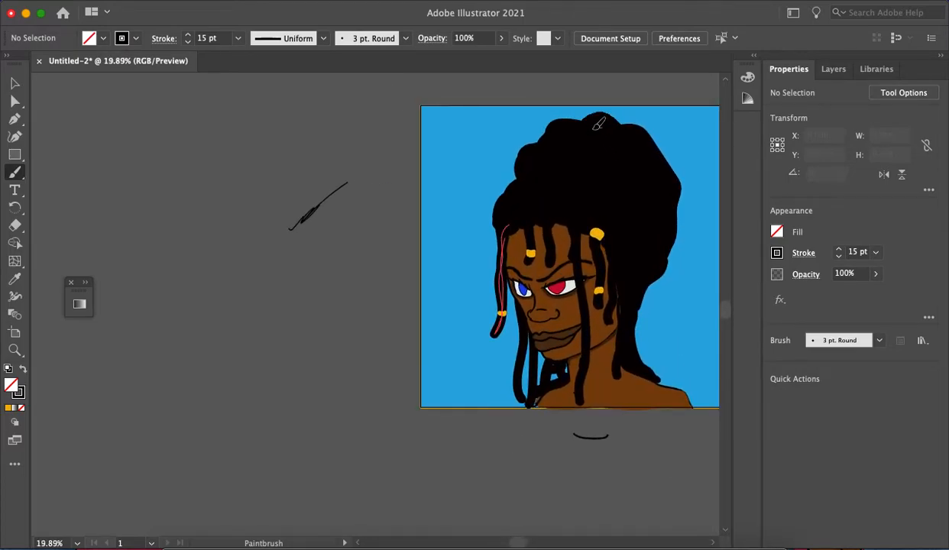
scroll(597, 124, "down", 9)
scroll(602, 123, "up", 10)
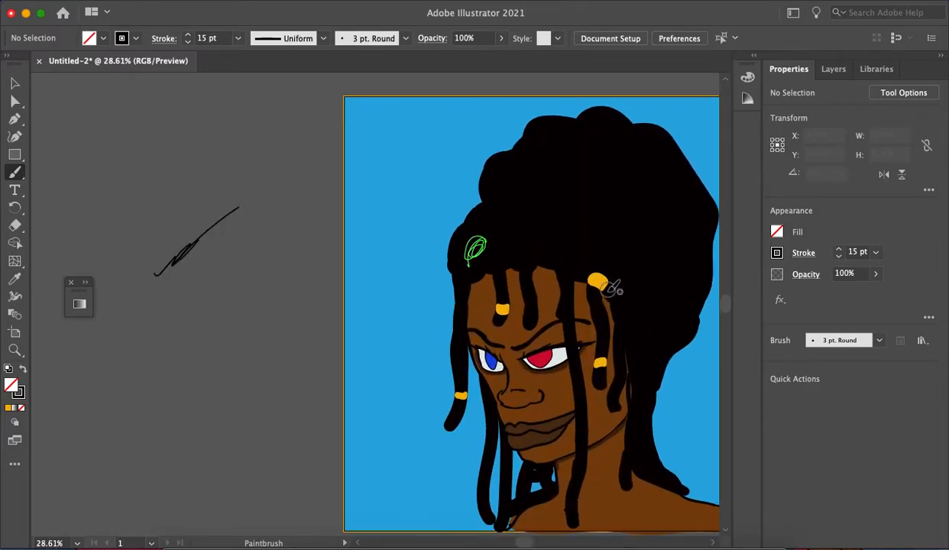
Step: Set the brush stroke to 3 pt with a red colour
left_click(838, 258)
left_click(838, 259)
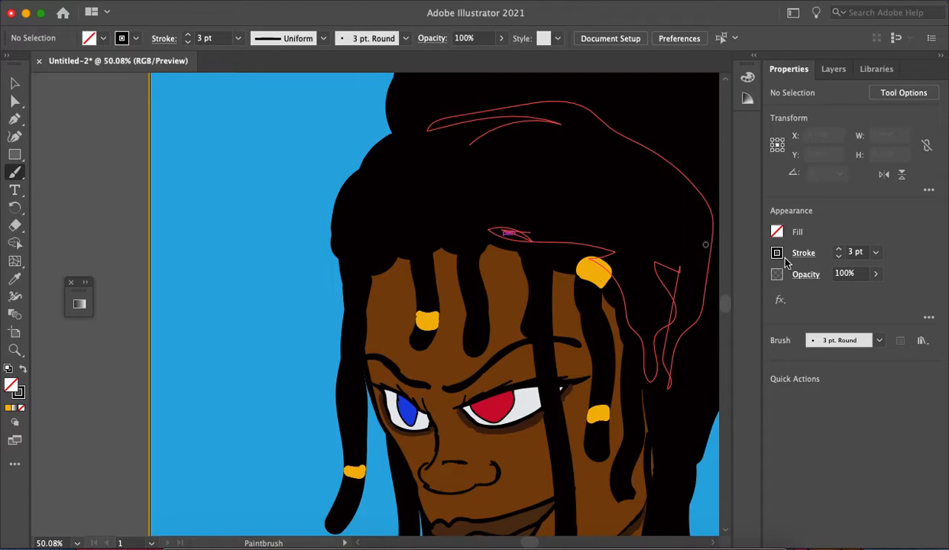
left_click(778, 253)
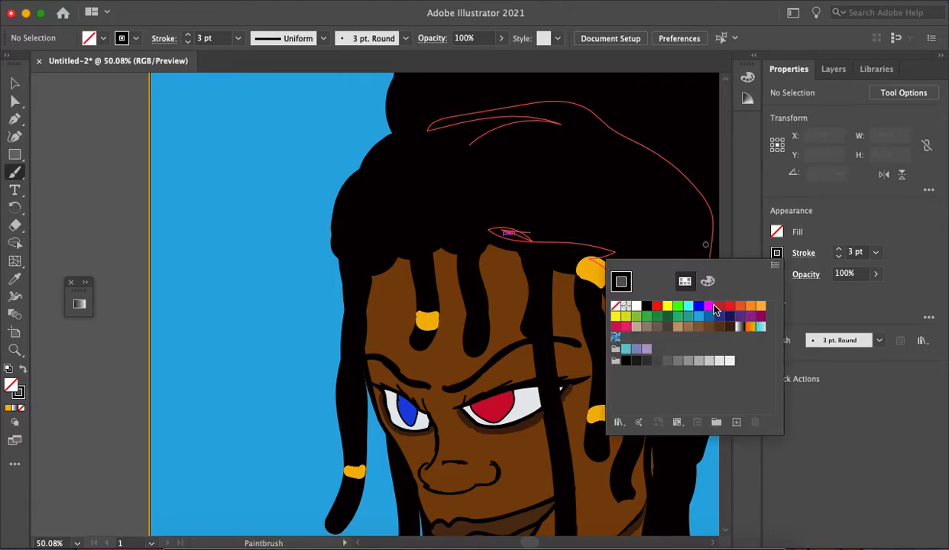
left_click(657, 307)
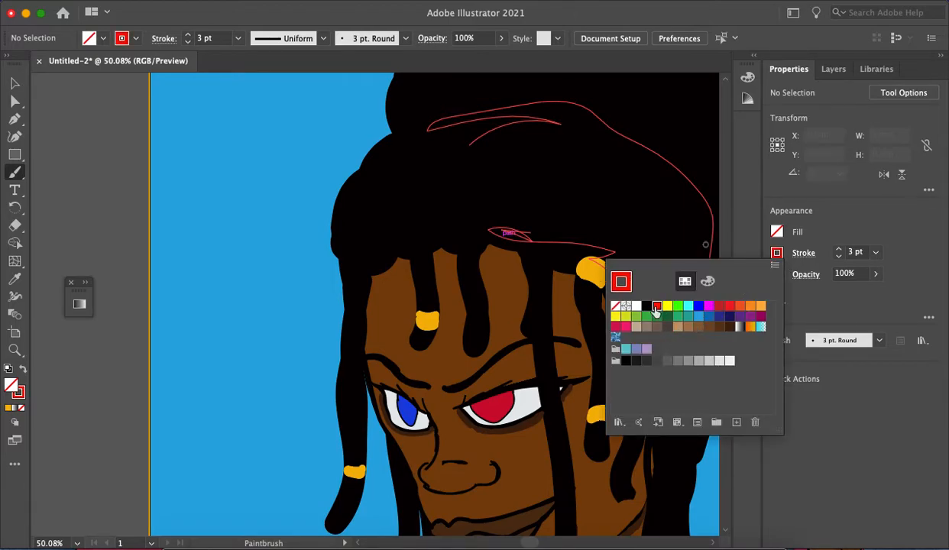
left_click(424, 370)
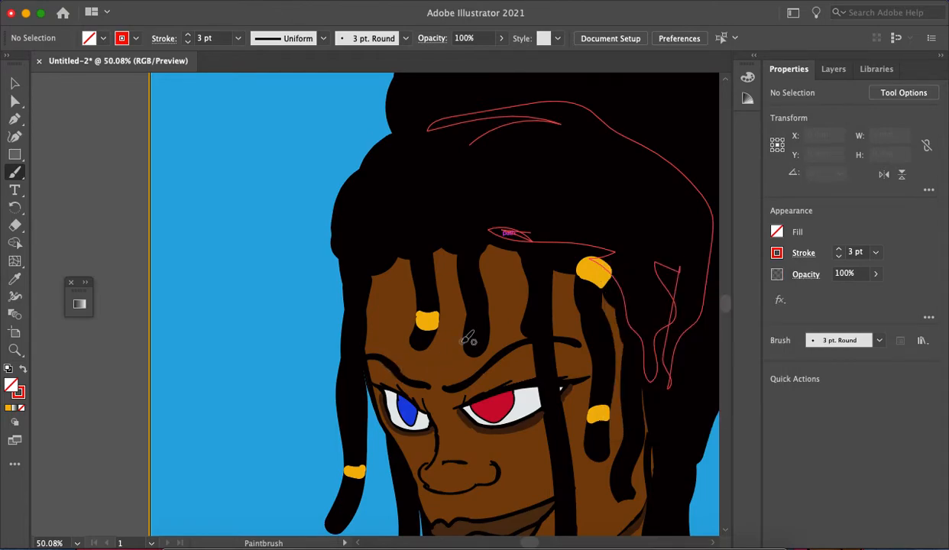
Step: Try a 4 pt red dot on the forehead just above the eyebrows
left_click(838, 254)
scroll(450, 370, "up", 5)
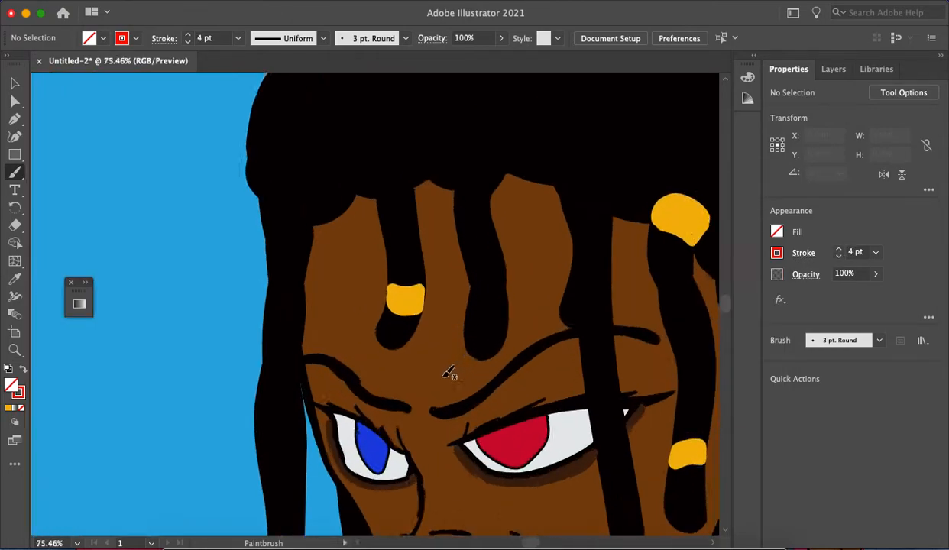
scroll(423, 387, "down", 2)
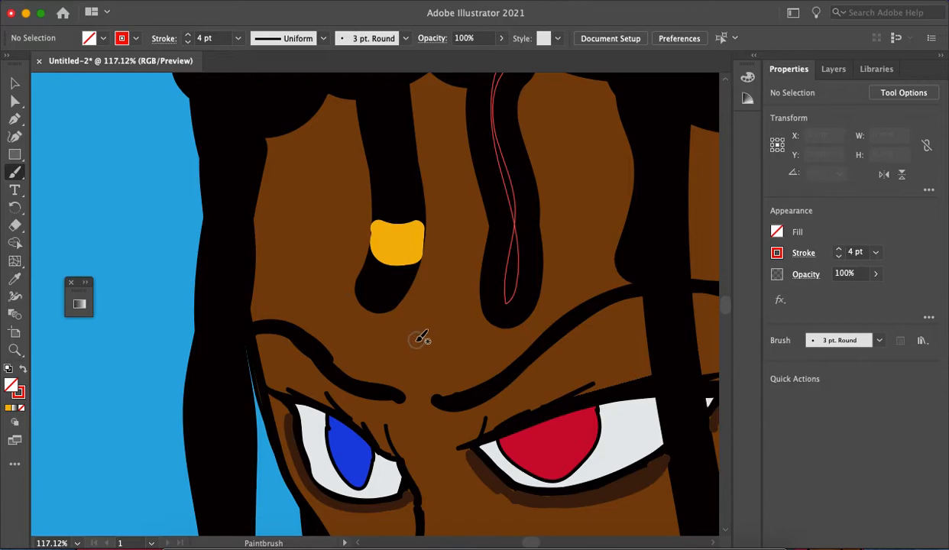
left_click(410, 339)
scroll(419, 315, "down", 5)
scroll(472, 262, "down", 3)
scroll(477, 250, "up", 4)
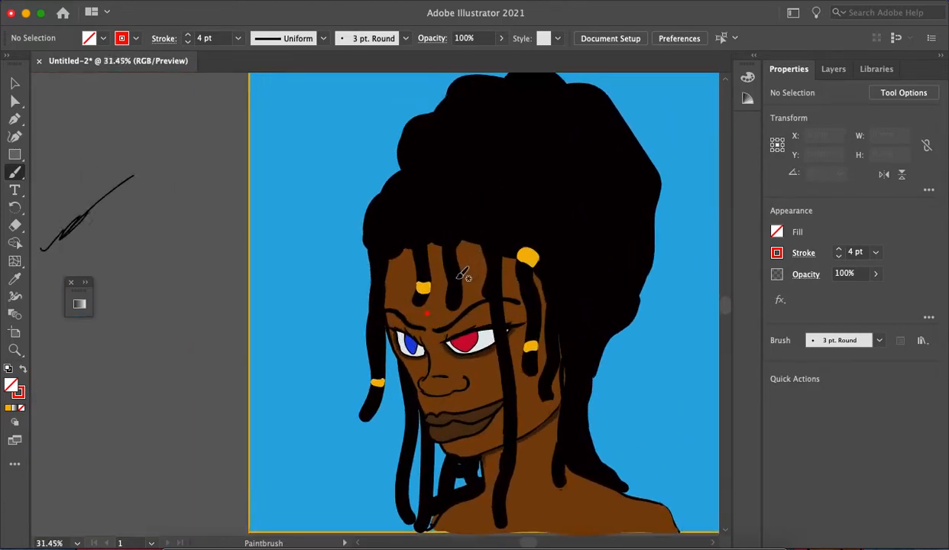
key("super+z")
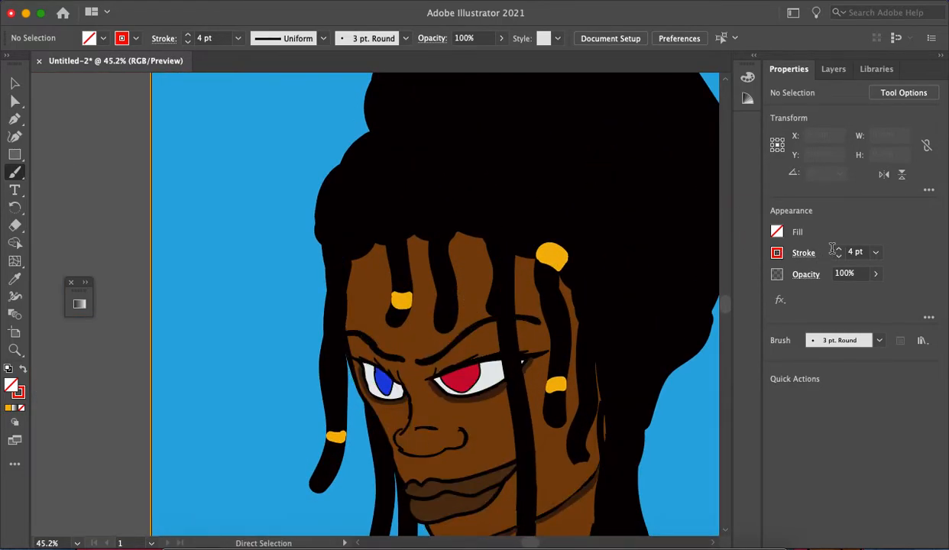
Step: Set the stroke to 7 pt and paint a red dot on the forehead between the eyebrows
left_click(838, 249)
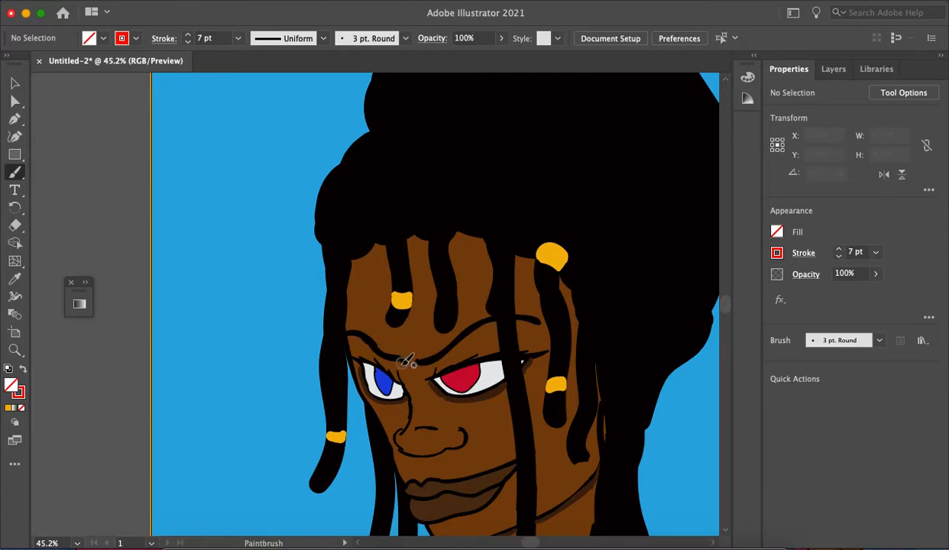
scroll(418, 325, "down", 4)
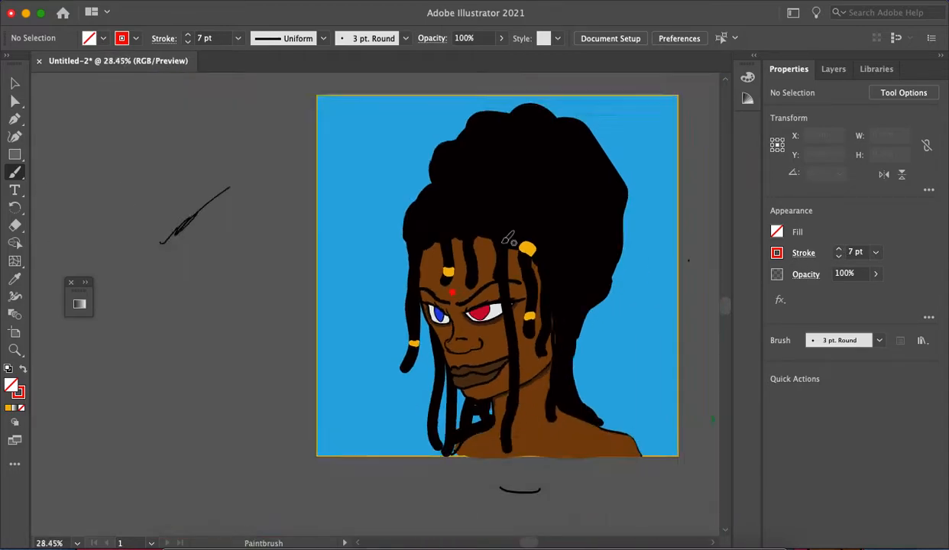
scroll(508, 250, "up", 6)
scroll(498, 262, "down", 4)
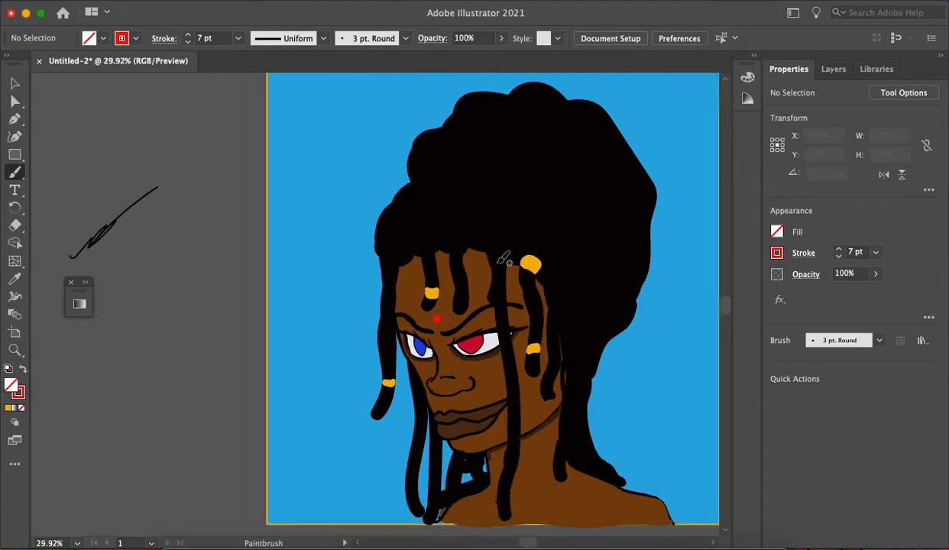
scroll(508, 265, "down", 3)
scroll(512, 260, "up", 3)
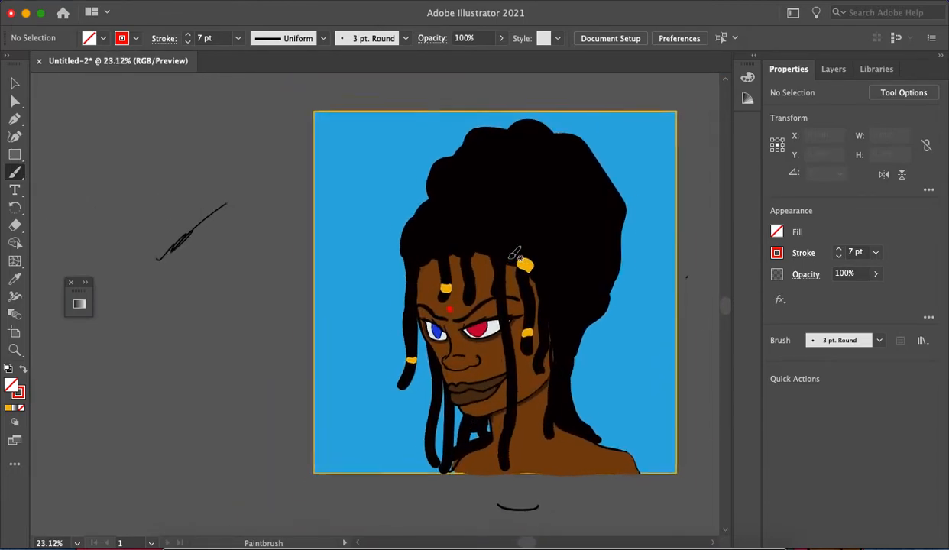
Step: Change the brush stroke colour to dark grey
left_click(777, 252)
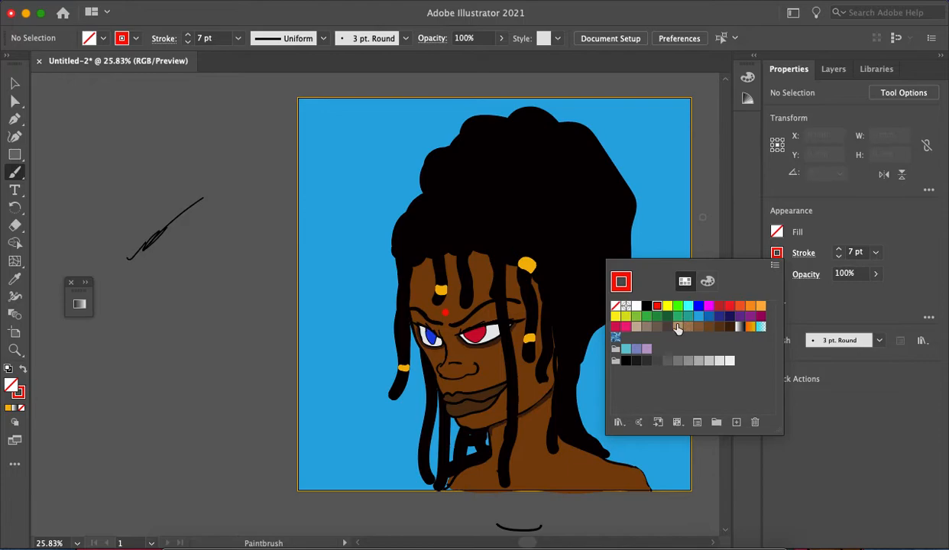
left_click(646, 361)
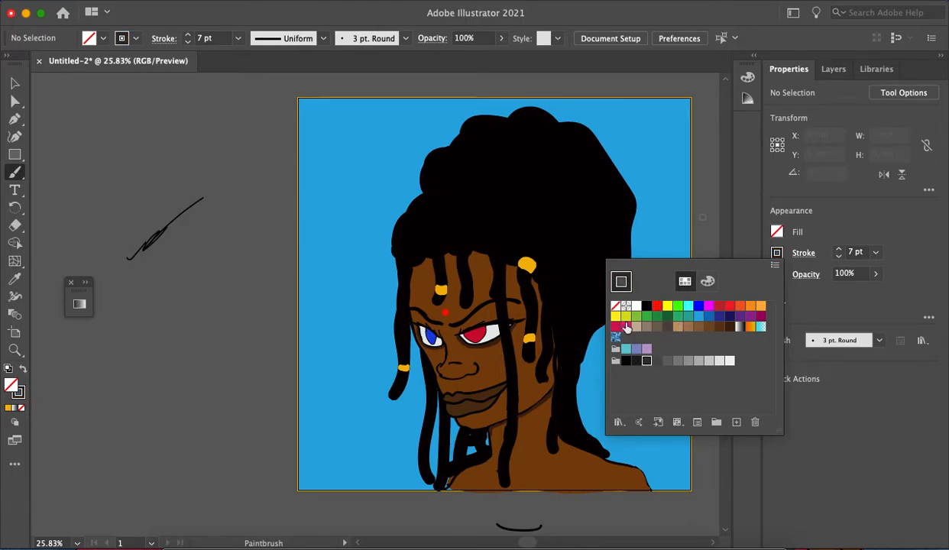
left_click(242, 298)
Step: Try 7 pt dark grey highlight strokes over the front hairline and the locks beside the face
mouse_move(427, 196)
left_mouse_down()
mouse_move(493, 205)
mouse_move(461, 236)
mouse_move(416, 240)
left_mouse_up()
key("super+z")
key("super+z")
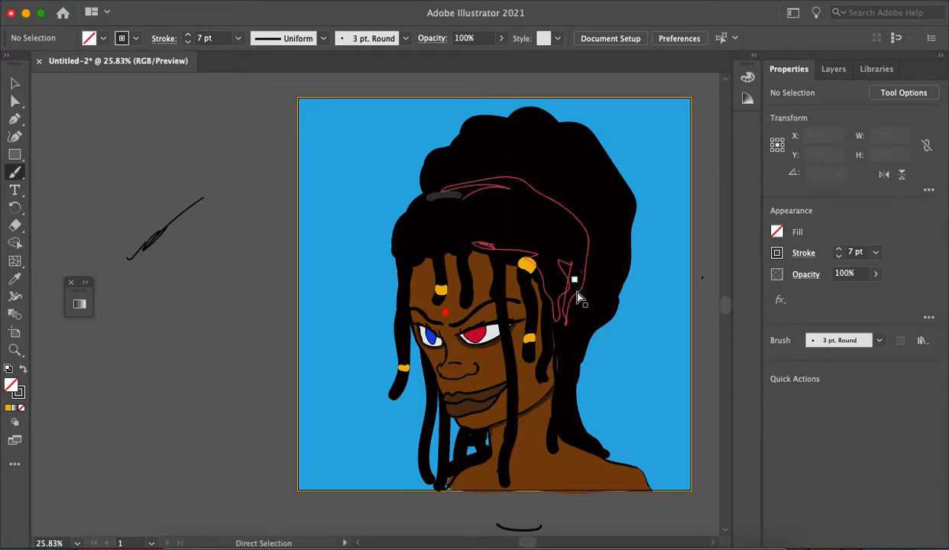
key("super+z")
mouse_move(566, 336)
left_mouse_down()
mouse_move(543, 257)
mouse_move(510, 223)
mouse_move(462, 201)
left_mouse_up()
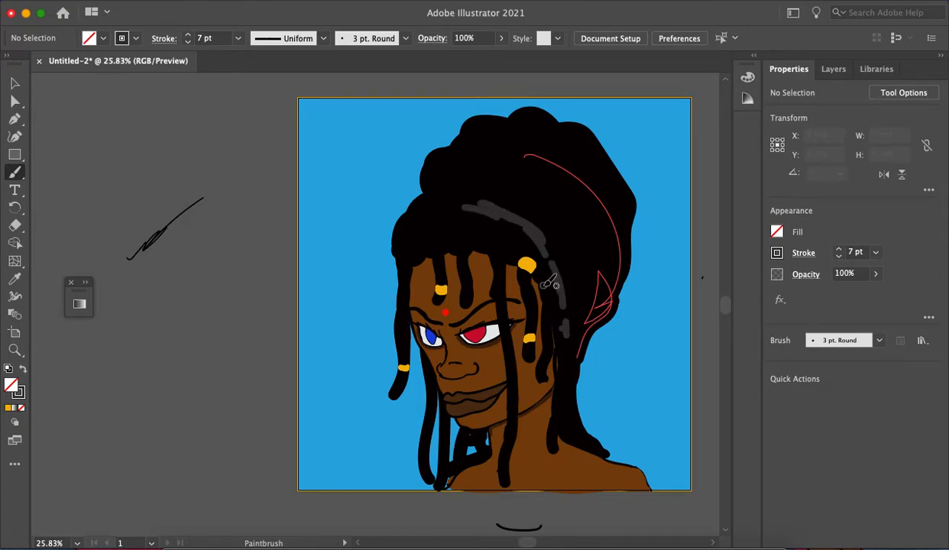
left_click_drag(493, 223, 497, 272)
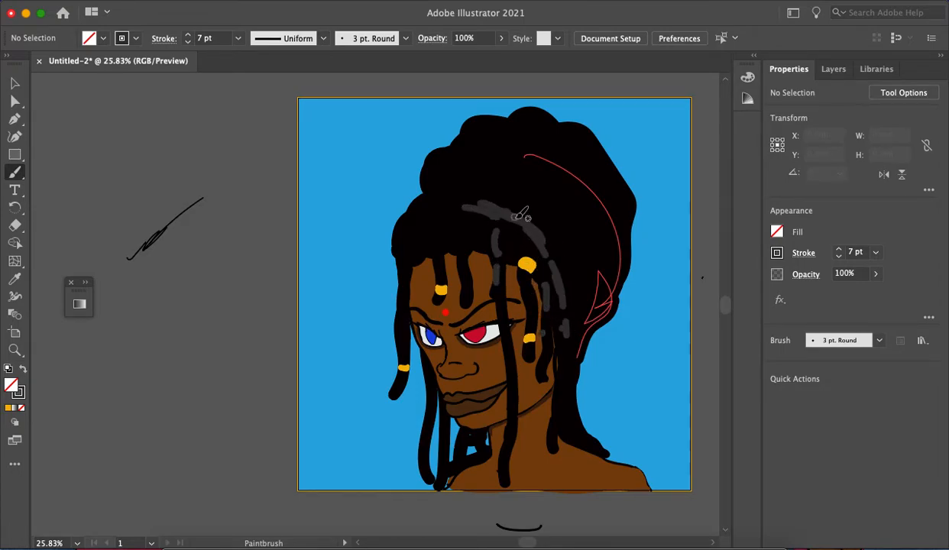
left_click_drag(505, 223, 514, 255)
Step: Try more 7 pt dark grey highlight strokes across the crown, the back of the hair and the top of the bun
mouse_move(472, 212)
left_mouse_down()
mouse_move(455, 247)
mouse_move(463, 234)
mouse_move(466, 247)
mouse_move(470, 220)
mouse_move(439, 239)
mouse_move(410, 236)
mouse_move(423, 254)
mouse_move(404, 245)
mouse_move(407, 232)
mouse_move(442, 221)
mouse_move(420, 218)
mouse_move(444, 202)
mouse_move(427, 196)
mouse_move(487, 191)
mouse_move(471, 185)
mouse_move(548, 225)
mouse_move(578, 276)
left_mouse_up()
left_click(566, 226)
left_click_drag(537, 195, 563, 218)
left_click_drag(588, 248, 582, 286)
left_click(597, 262)
left_click_drag(593, 224, 560, 191)
left_click(530, 162)
left_click_drag(501, 139, 532, 138)
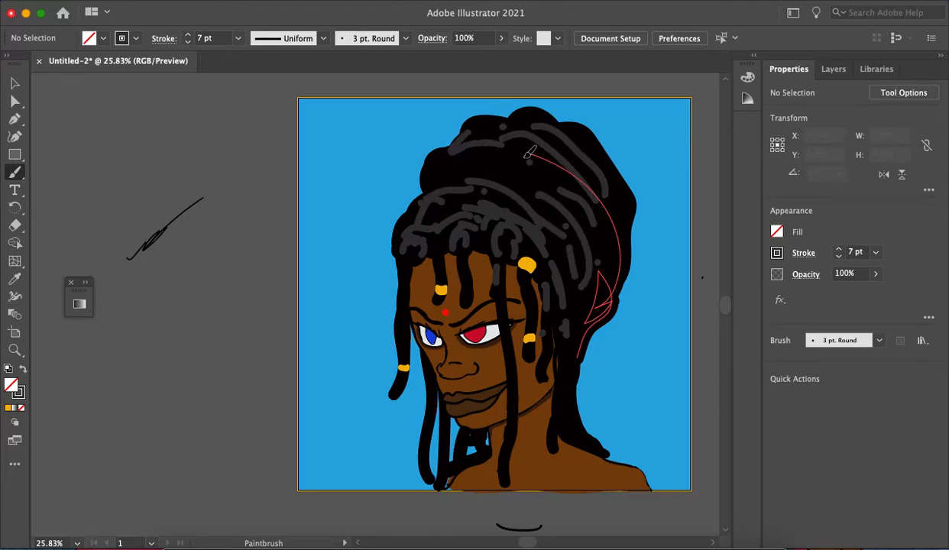
scroll(569, 181, "down", 4, "alt")
scroll(571, 182, "up", 3, "alt")
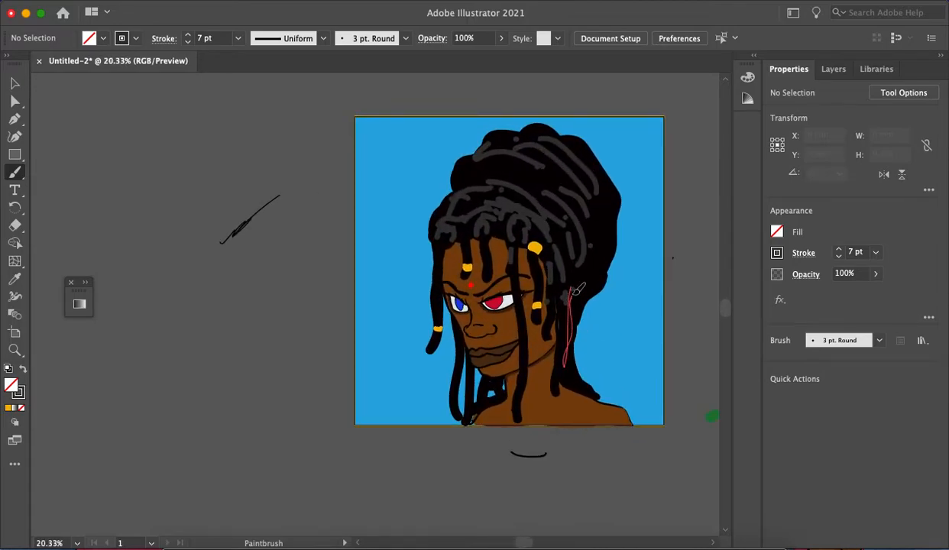
scroll(599, 235, "down", 2, "alt")
scroll(592, 233, "up", 3, "alt")
Step: Undo all the 7 pt dark grey highlight strokes on the hair
key("a")
key("super+z")
key("super+z")
key("super+z")
key("super+z")
key("super+z")
key("super+z")
key("super+z")
key("super+z")
key("super+z")
key("super+z")
key("super+z")
key("super+z")
key("super+z")
key("super+z")
key("super+z")
key("super+z")
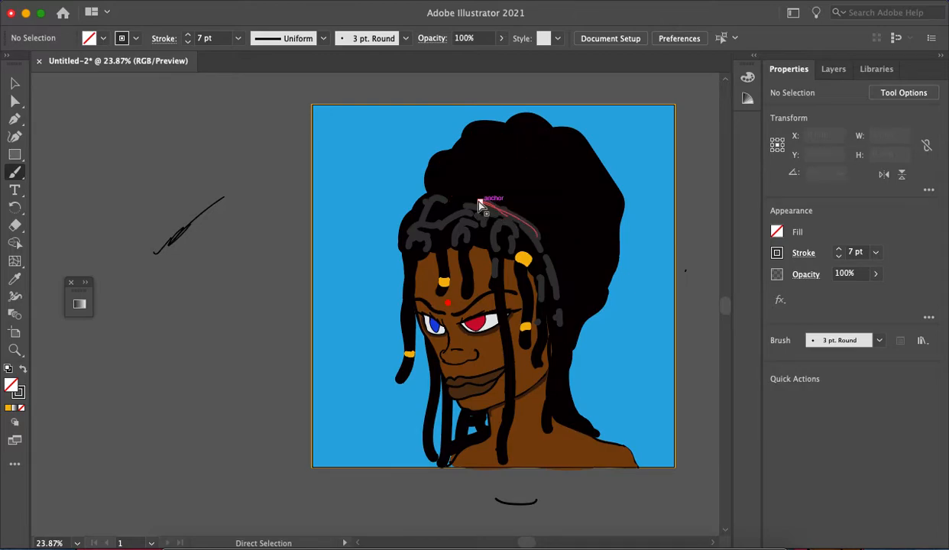
key("super+z")
key("super+z")
key("super+z")
key("super+z")
key("super+z")
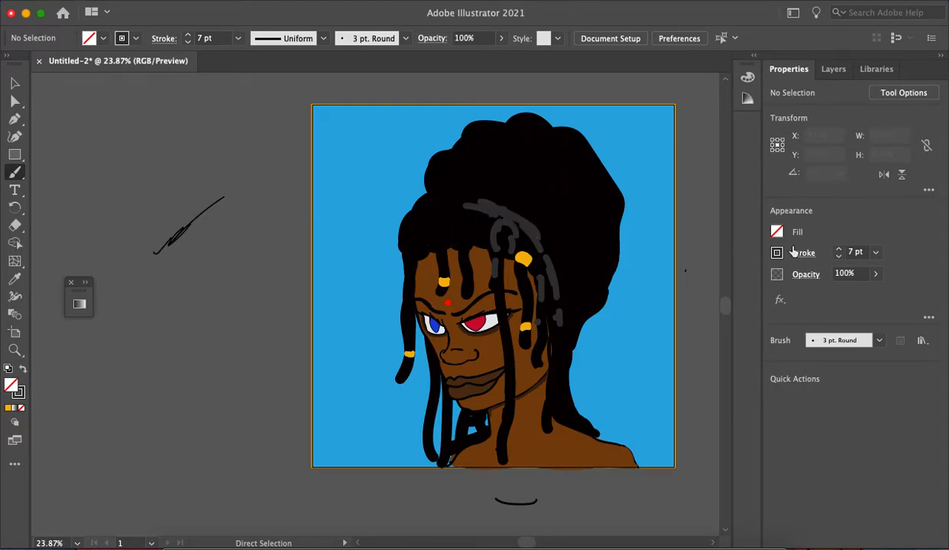
key("super+z")
key("super+z")
key("super+z")
key("super+z")
key("super+z")
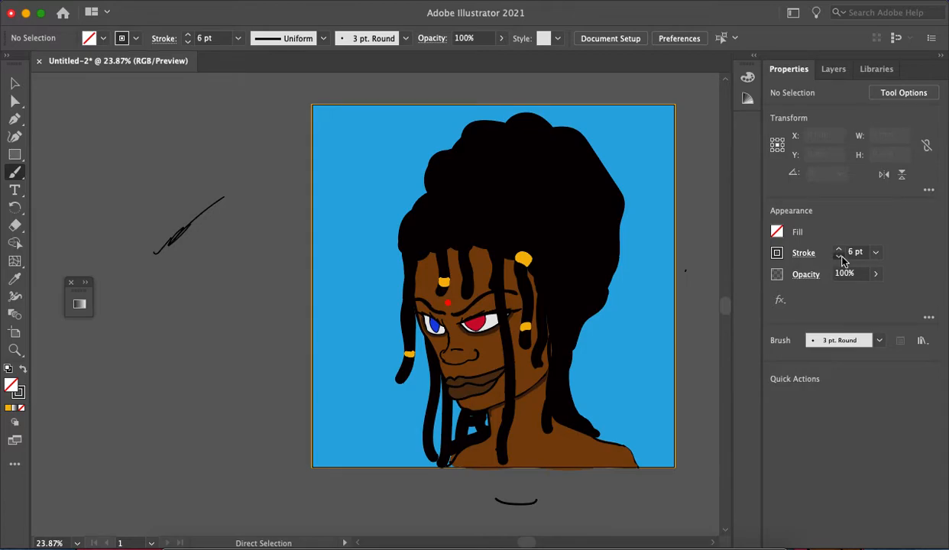
Step: Set the brush stroke to 3 pt and paint thin dark grey highlight lines on the front and top of the bun
mouse_move(441, 195)
left_mouse_down()
mouse_move(490, 199)
mouse_move(549, 233)
left_mouse_up()
key("super+z")
key("super+z")
left_click_drag(437, 193, 489, 186)
left_click_drag(469, 145, 545, 170)
left_click_drag(504, 129, 560, 136)
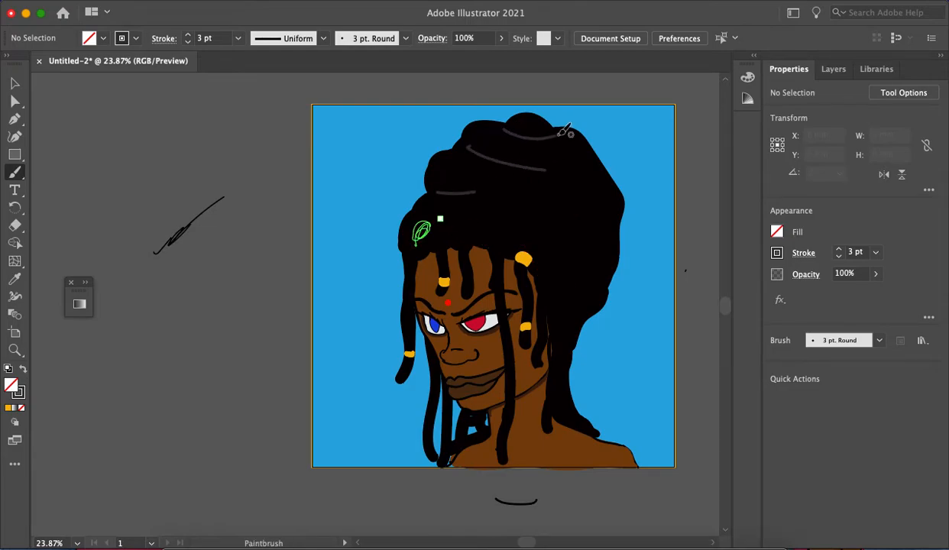
Step: Paint long curved 3 pt dark grey highlight lines sweeping across the middle of the hair and down its back
mouse_move(498, 162)
left_mouse_down()
mouse_move(602, 183)
mouse_move(479, 153)
mouse_move(581, 229)
left_mouse_up()
mouse_move(588, 299)
left_mouse_down()
mouse_move(542, 226)
mouse_move(440, 191)
left_mouse_up()
scroll(553, 251, "down", 3)
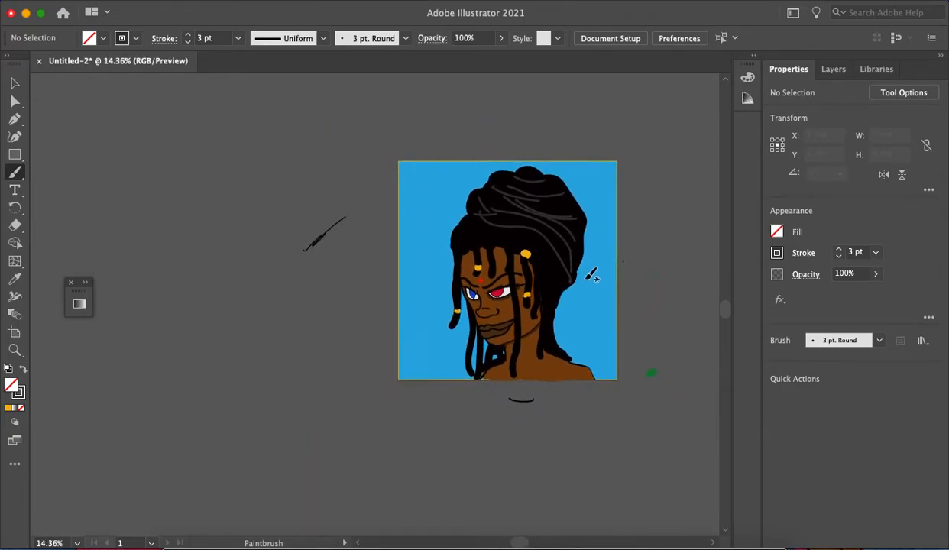
scroll(580, 267, "up", 2)
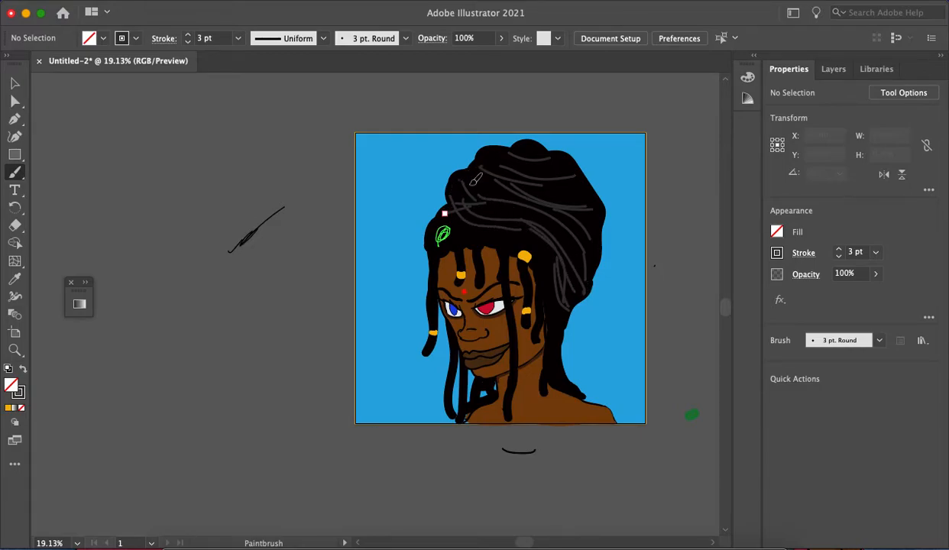
Step: Add thin dark grey highlight lines to the front edge of the bun and the hair above the forehead
scroll(469, 177, "down", 2)
scroll(458, 191, "up", 4)
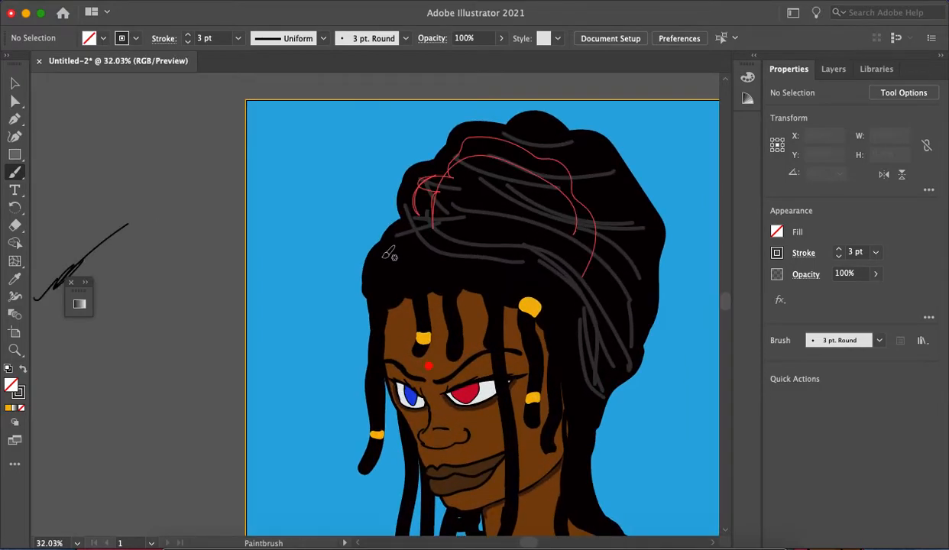
scroll(474, 213, "down", 2)
scroll(544, 238, "up", 1)
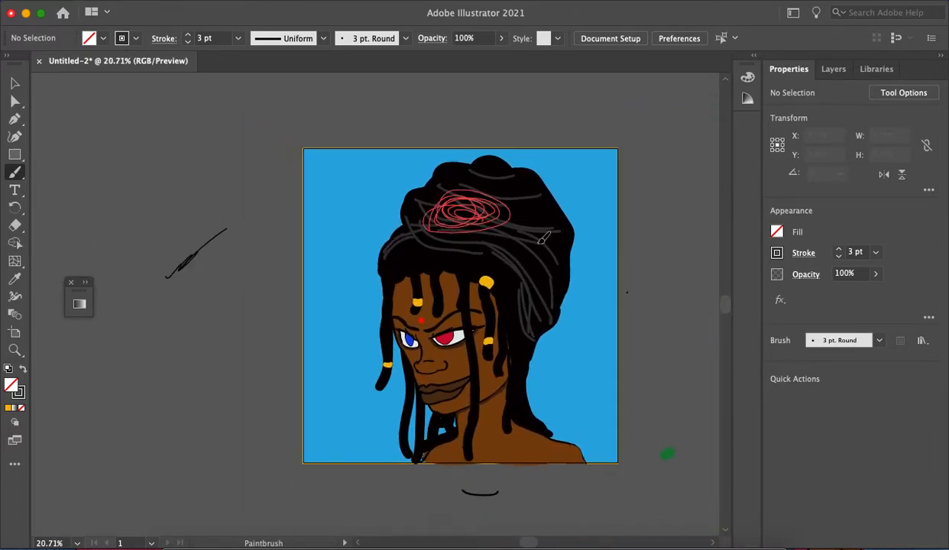
scroll(557, 203, "down", 3)
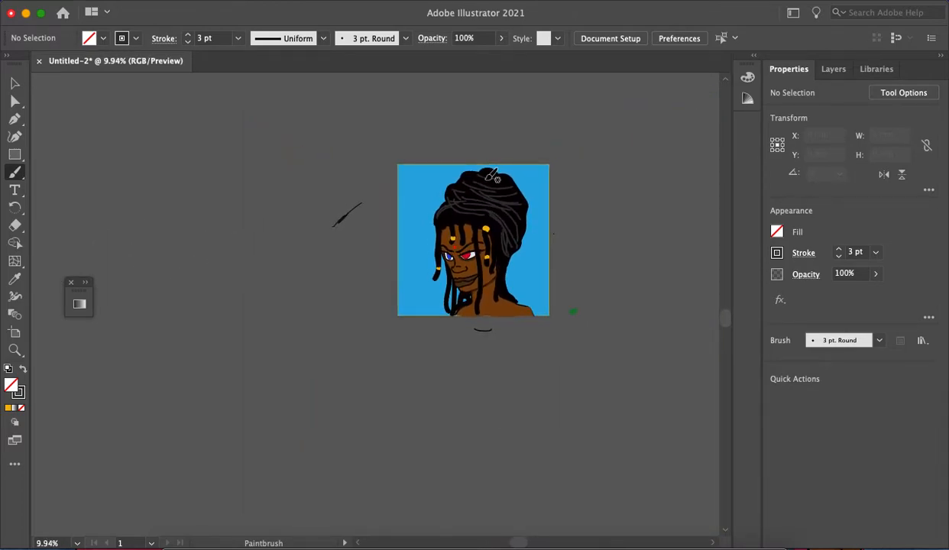
scroll(529, 228, "up", 2)
scroll(530, 228, "up", 1)
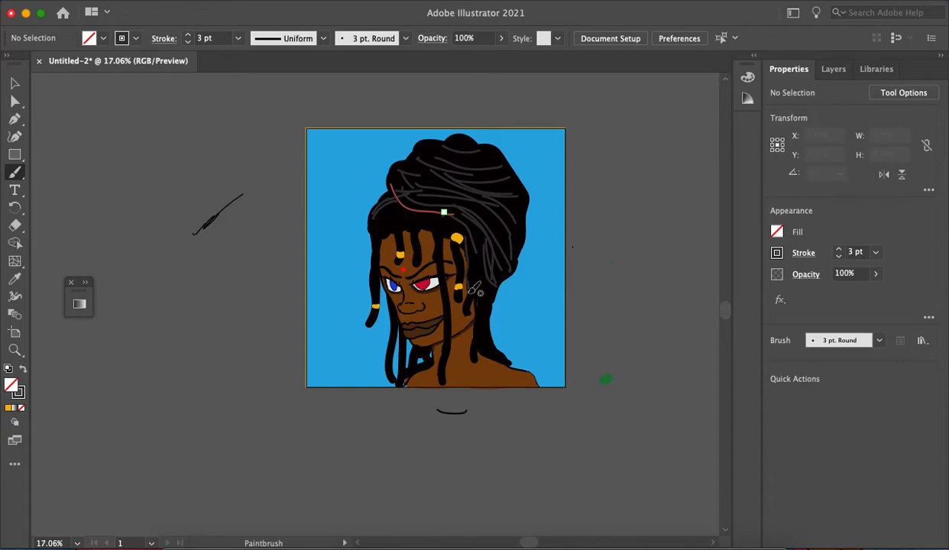
Step: Paint a long thin dark grey highlight line down the lock hanging across the face
scroll(443, 255, "up", 4)
left_click_drag(445, 319, 458, 389)
scroll(444, 511, "down", 5)
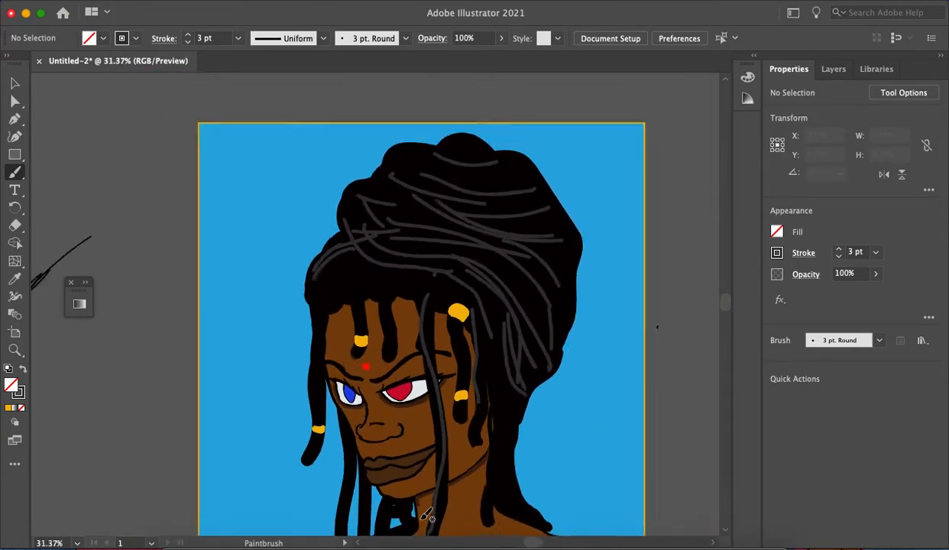
scroll(449, 284, "down", 2)
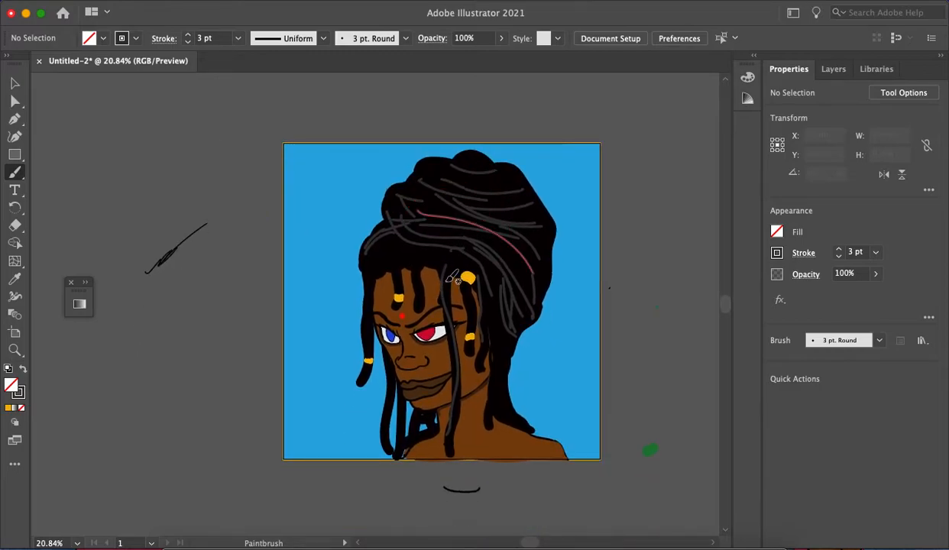
Step: Paint thin dark grey highlight lines on the hair at the neck, under the chin, above the forehead and down the beaded locks
scroll(537, 222, "down", 3)
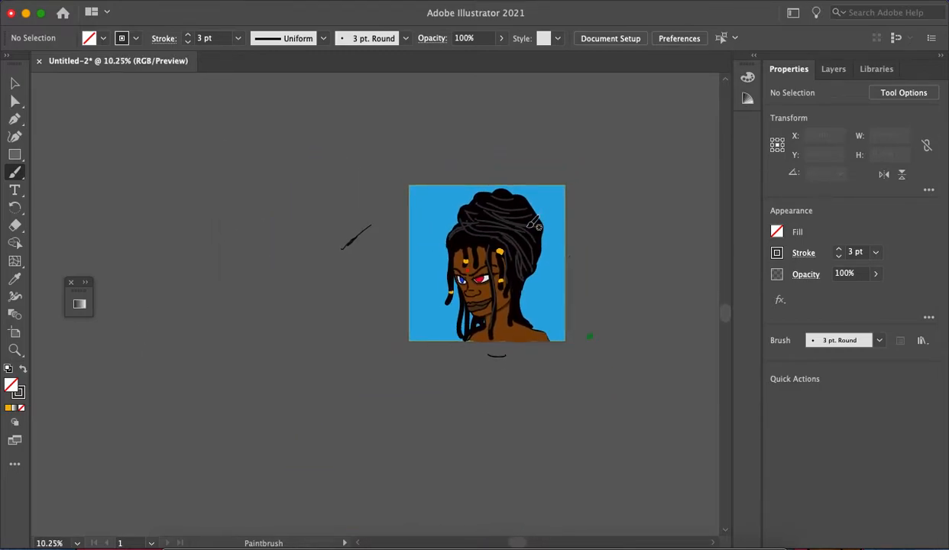
scroll(537, 226, "up", 2)
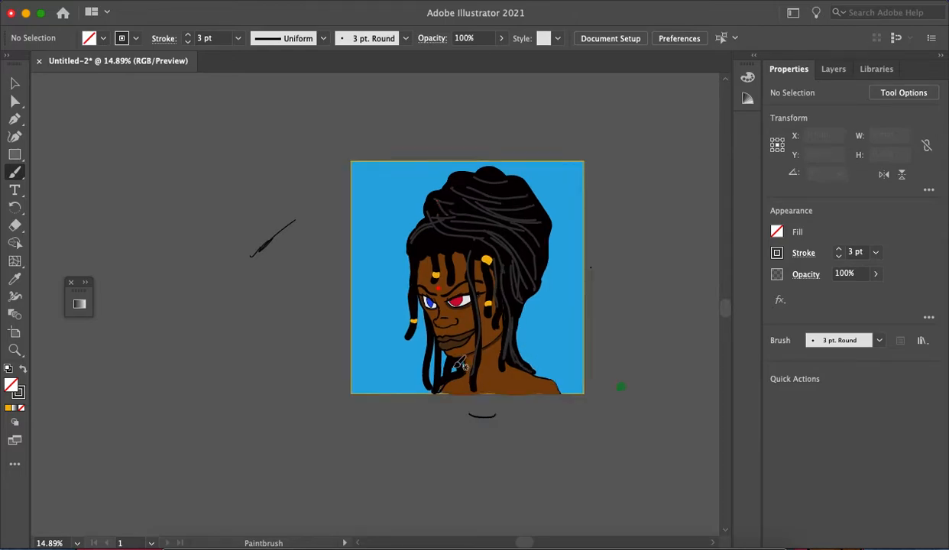
scroll(459, 365, "up", 3)
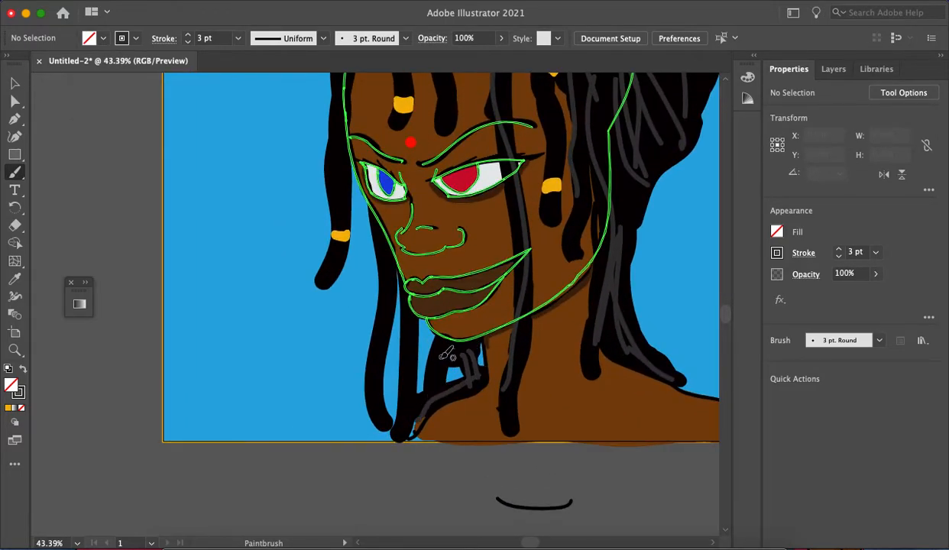
scroll(445, 355, "down", 4)
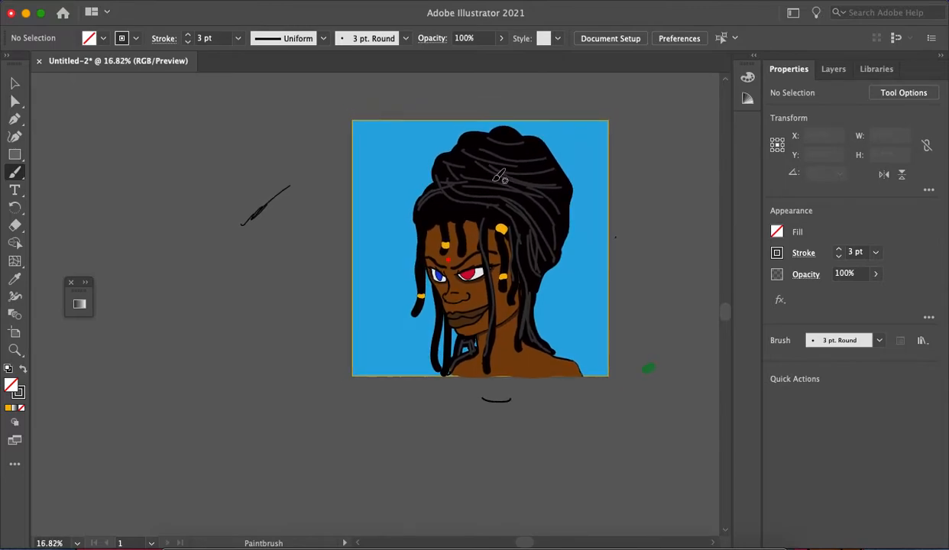
scroll(478, 187, "up", 1)
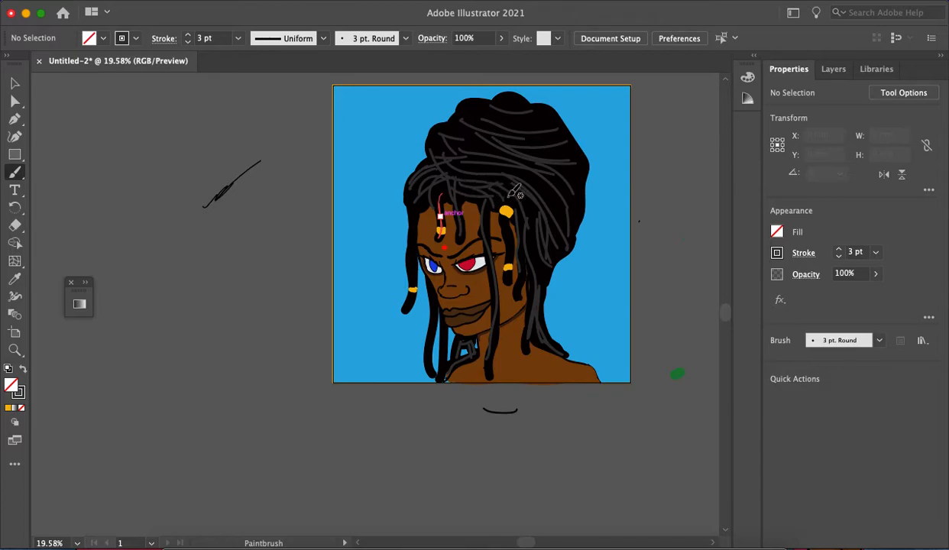
scroll(515, 194, "up", 3)
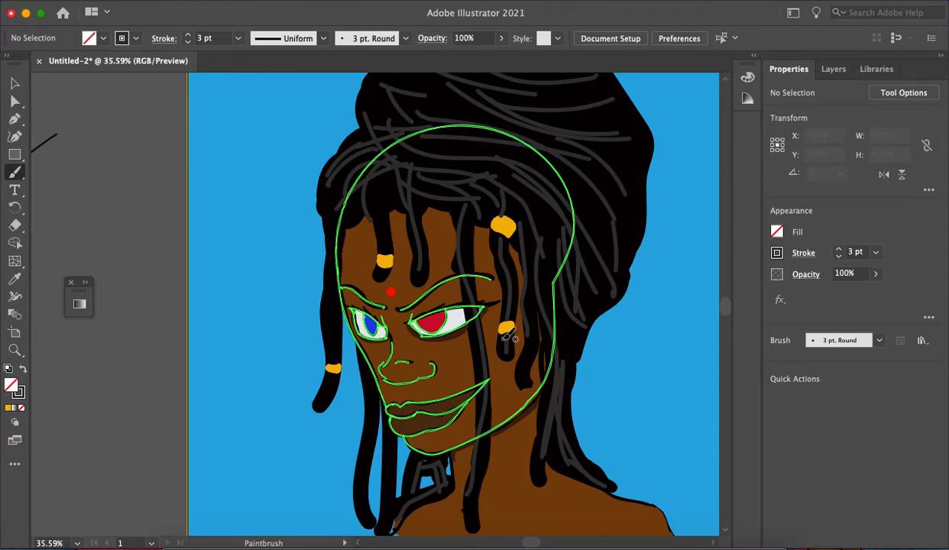
left_click_drag(336, 202, 346, 229)
left_click_drag(332, 289, 342, 335)
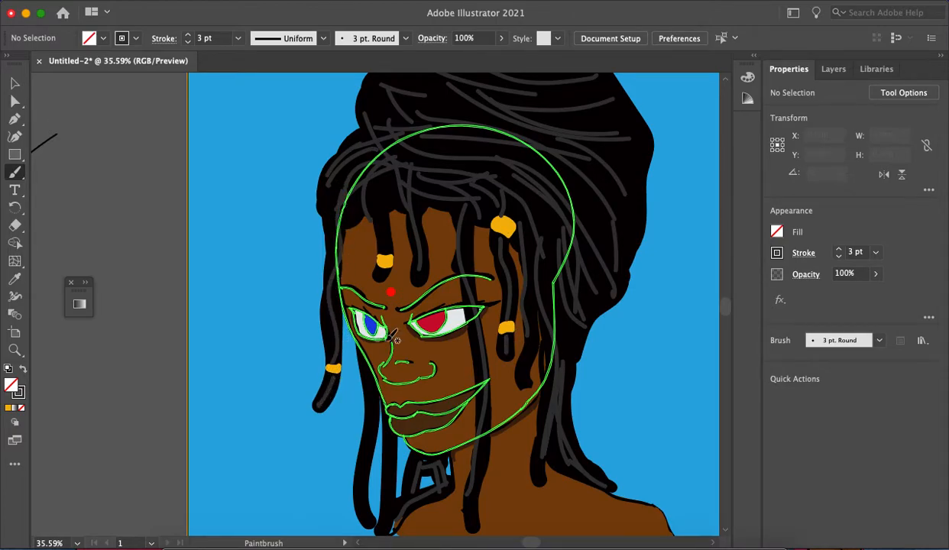
Step: Paint dark grey highlight lines down the two long front locks beside the chin and around the small strands beneath it
scroll(391, 336, "up", 5)
scroll(333, 205, "down", 3)
scroll(334, 205, "left", 1)
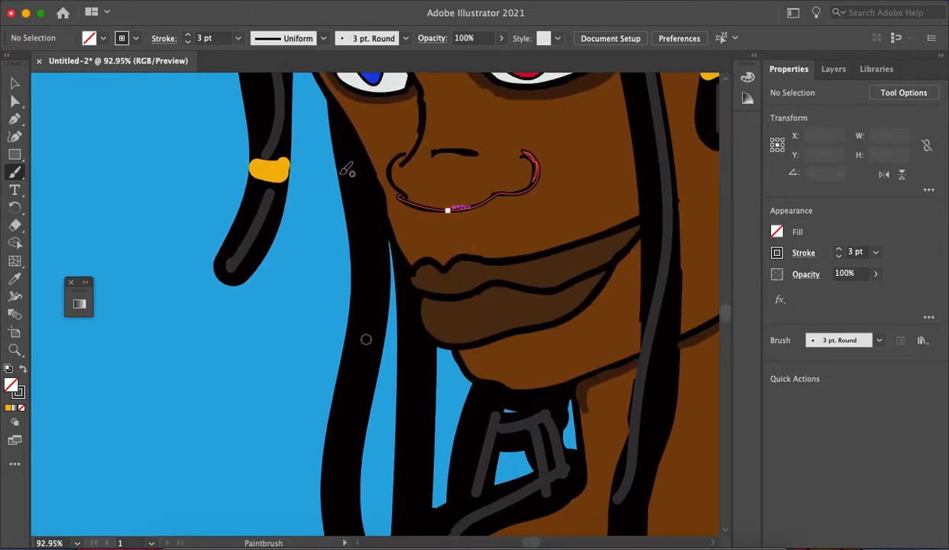
mouse_move(387, 269)
left_mouse_down()
mouse_move(357, 389)
mouse_move(352, 511)
left_mouse_up()
mouse_move(412, 299)
left_mouse_down()
mouse_move(425, 541)
mouse_move(465, 502)
mouse_move(465, 525)
left_mouse_up()
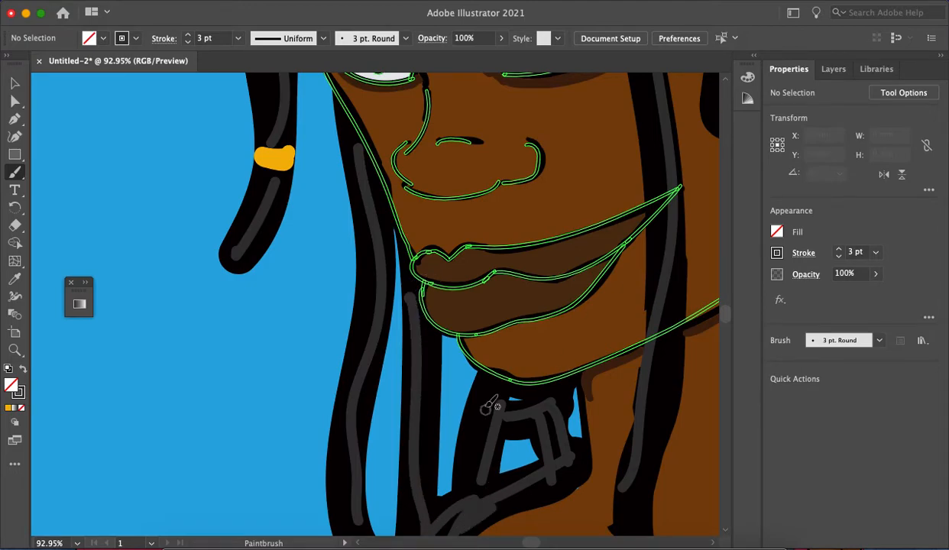
scroll(483, 482, "down", 2)
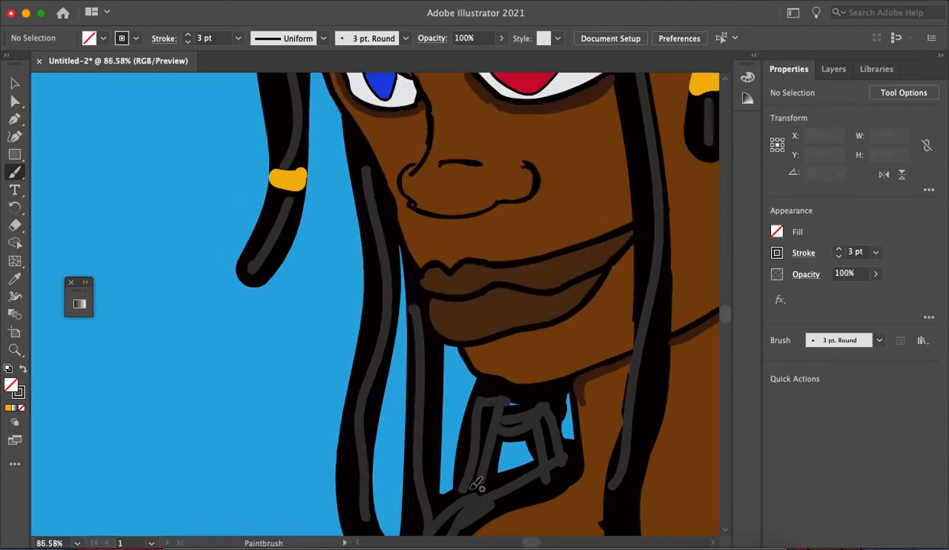
scroll(551, 473, "down", 10)
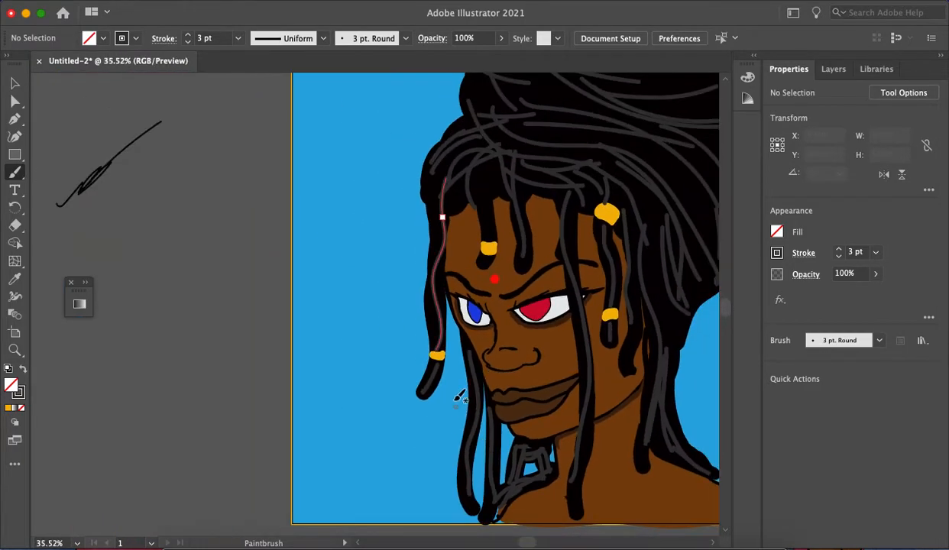
scroll(481, 333, "down", 2)
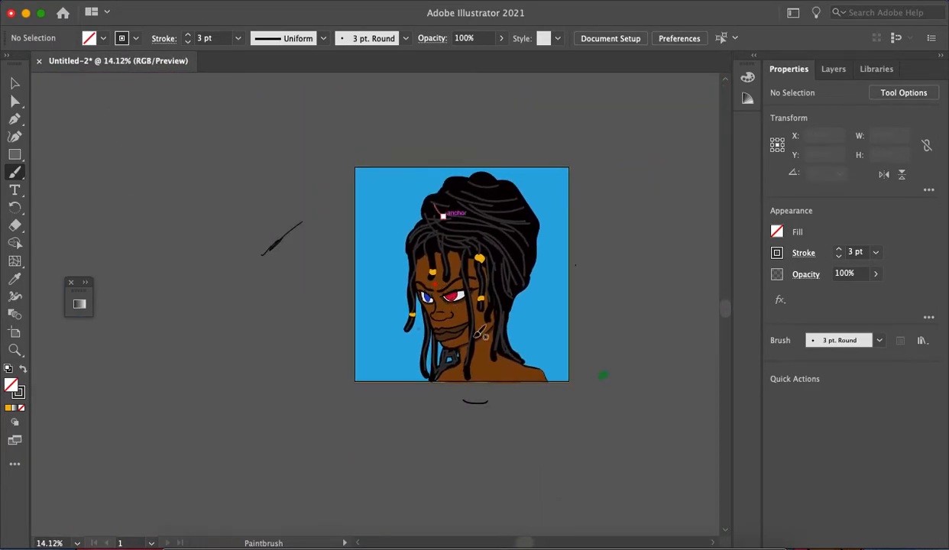
Step: Switch the brush stroke to a lighter grey and paint highlight lines across the hair above the forehead and beside the face
scroll(534, 191, "up", 5)
scroll(521, 247, "down", 3)
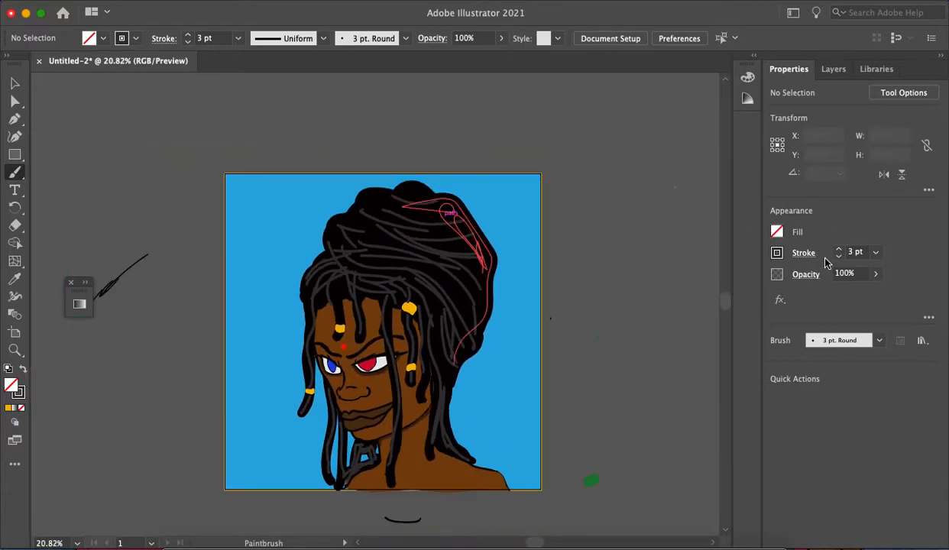
left_click(777, 253)
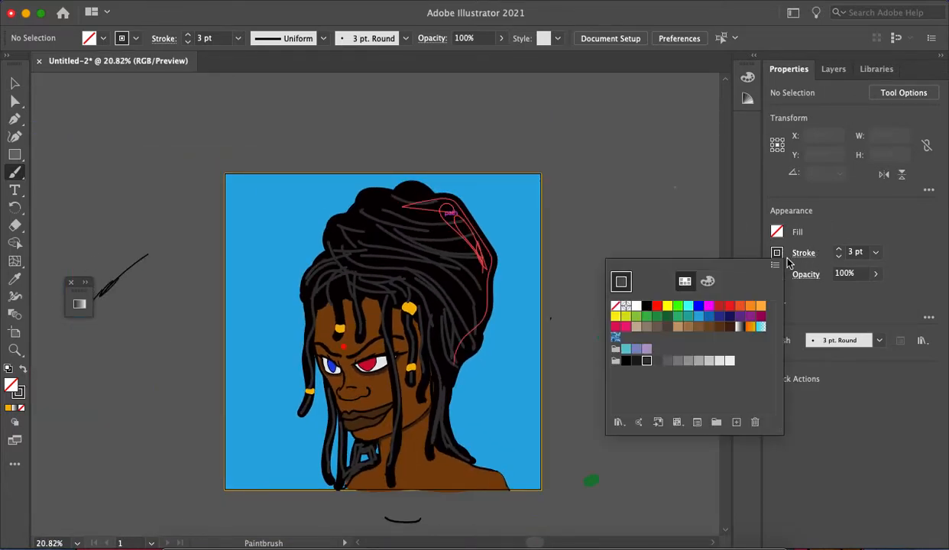
left_click(677, 361)
left_click(394, 266)
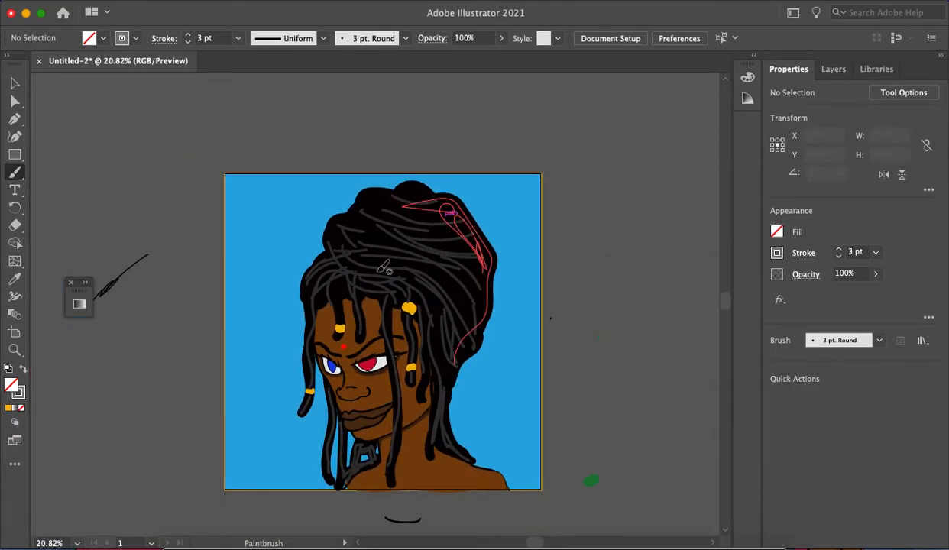
left_click_drag(424, 278, 342, 245)
mouse_move(433, 322)
left_mouse_down()
mouse_move(444, 374)
mouse_move(431, 304)
left_mouse_up()
left_click_drag(397, 286, 360, 276)
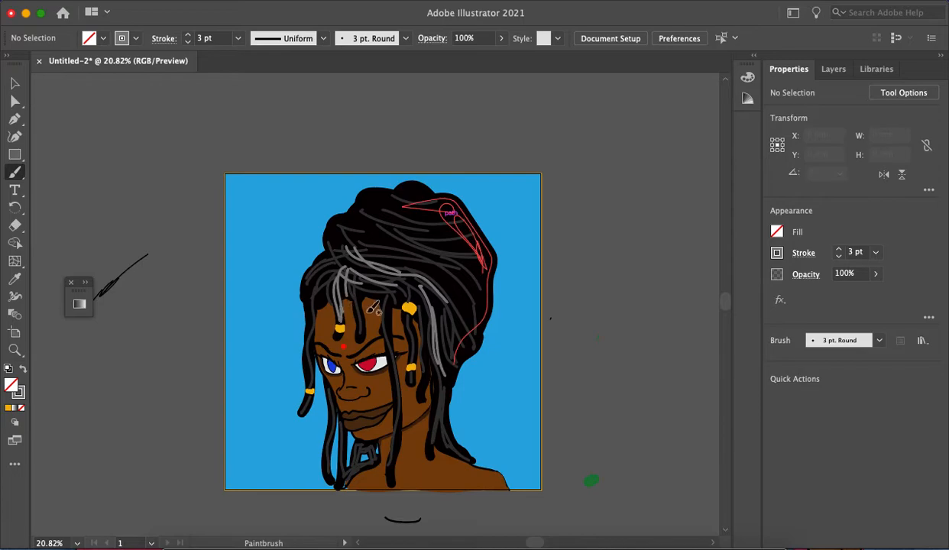
Step: Paint lighter grey highlight lines on the short forehead locks, the front hairline and the long beaded front lock
scroll(367, 317, "up", 3)
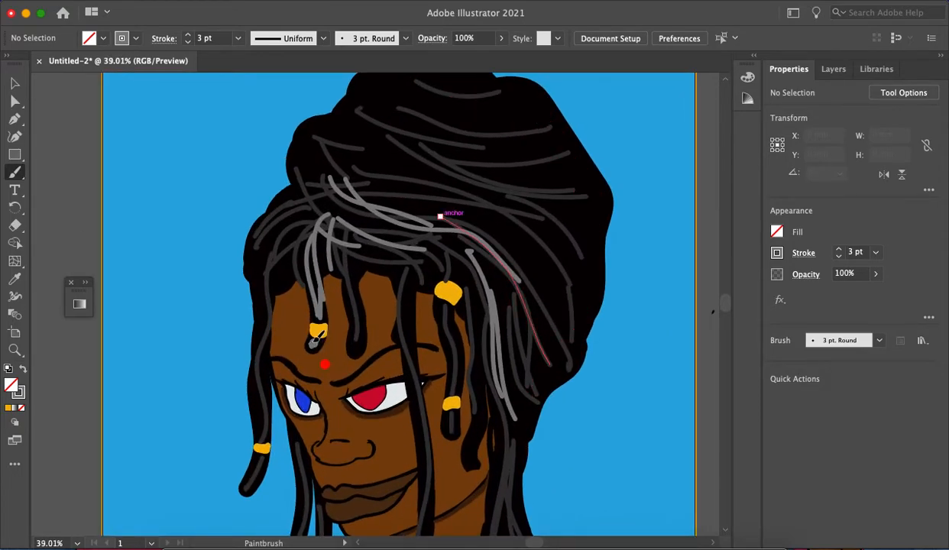
left_click_drag(353, 347, 351, 286)
left_click_drag(353, 321, 338, 231)
left_click_drag(353, 294, 360, 237)
mouse_move(313, 217)
left_mouse_down()
mouse_move(313, 255)
mouse_move(299, 242)
mouse_move(287, 284)
left_mouse_up()
mouse_move(297, 245)
left_mouse_down()
mouse_move(278, 289)
mouse_move(272, 254)
left_mouse_up()
mouse_move(285, 204)
left_mouse_down()
mouse_move(273, 210)
mouse_move(243, 327)
mouse_move(253, 411)
left_mouse_up()
scroll(264, 405, "down", 4)
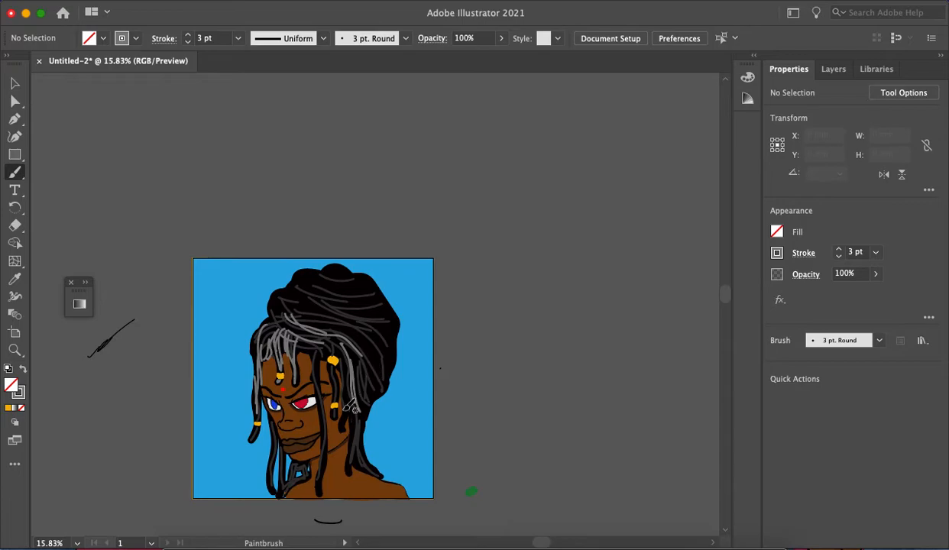
Step: Paint lighter grey highlight lines down the long lock crossing the face, the front locks and the strands under the chin
scroll(334, 356, "up", 5)
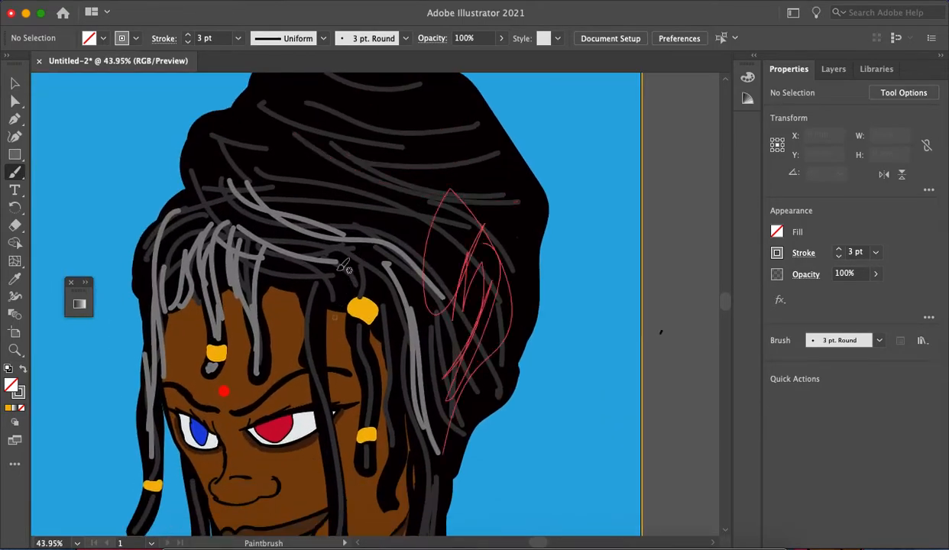
mouse_move(280, 188)
left_mouse_down()
mouse_move(341, 238)
mouse_move(334, 300)
mouse_move(370, 457)
left_mouse_up()
scroll(375, 462, "down", 5)
mouse_move(368, 240)
left_mouse_down()
mouse_move(376, 304)
mouse_move(352, 385)
mouse_move(353, 419)
left_mouse_up()
mouse_move(228, 229)
left_mouse_down()
mouse_move(230, 302)
mouse_move(222, 405)
left_mouse_up()
left_click_drag(249, 292, 247, 430)
mouse_move(279, 348)
left_mouse_down()
mouse_move(271, 410)
mouse_move(329, 375)
left_mouse_up()
scroll(289, 360, "down", 5)
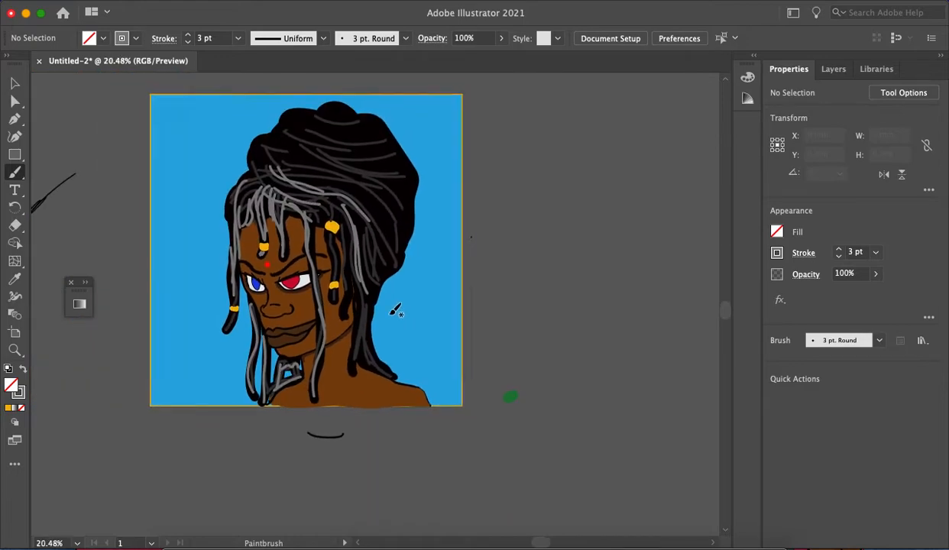
Step: Paint lighter grey highlight lines down the neck lock, along the back of the hair and across the whole bun
mouse_move(358, 316)
left_mouse_down()
mouse_move(383, 368)
mouse_move(362, 330)
mouse_move(356, 372)
left_mouse_up()
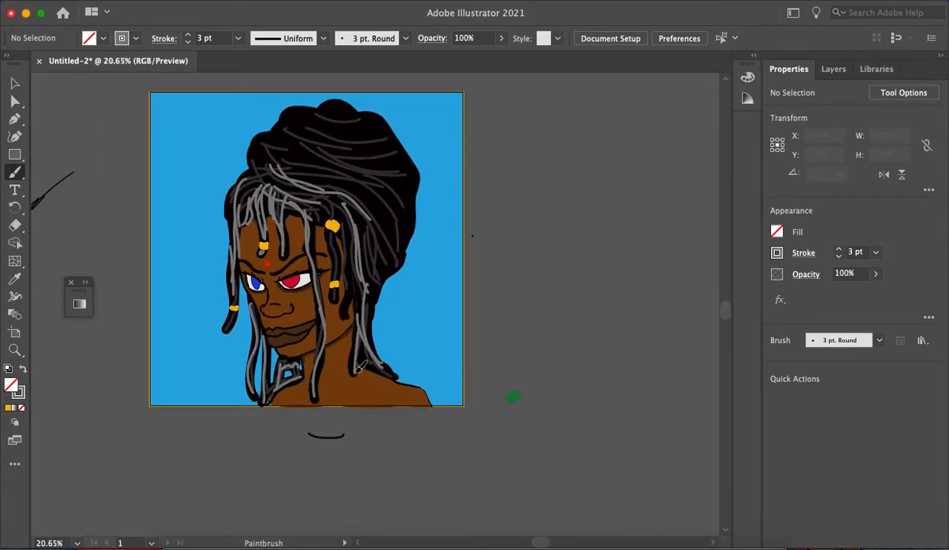
mouse_move(369, 265)
left_mouse_down()
mouse_move(357, 190)
mouse_move(302, 171)
mouse_move(279, 147)
mouse_move(376, 209)
mouse_move(376, 252)
left_mouse_up()
mouse_move(388, 260)
left_mouse_down()
mouse_move(401, 203)
mouse_move(300, 179)
mouse_move(243, 190)
mouse_move(264, 146)
mouse_move(408, 161)
left_mouse_up()
mouse_move(279, 163)
left_mouse_down()
mouse_move(360, 167)
mouse_move(405, 202)
left_mouse_up()
mouse_move(383, 160)
left_mouse_down()
mouse_move(339, 159)
mouse_move(268, 136)
mouse_move(399, 157)
mouse_move(284, 143)
mouse_move(391, 138)
mouse_move(284, 112)
mouse_move(370, 107)
mouse_move(321, 102)
left_mouse_up()
scroll(365, 79, "down", 3)
scroll(365, 79, "up", 2)
scroll(379, 170, "down", 3)
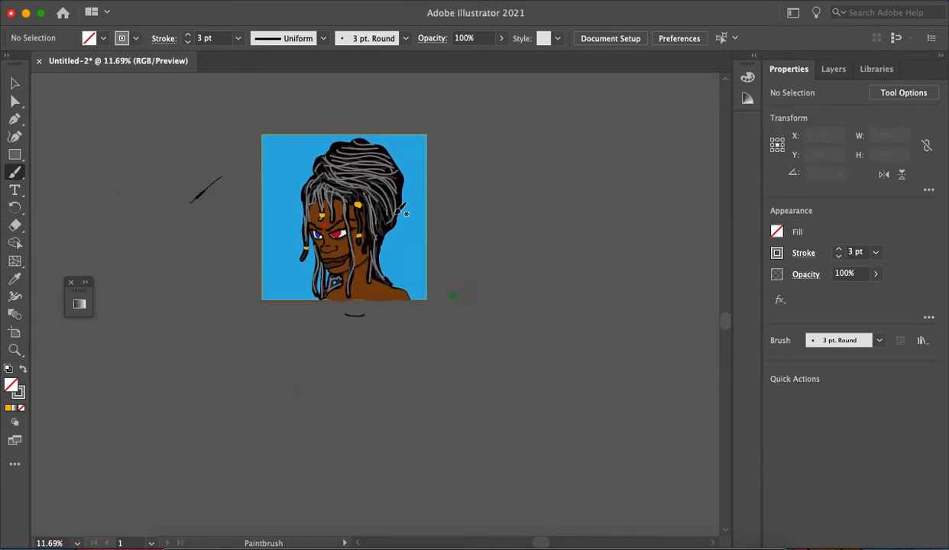
scroll(339, 249, "up", 5)
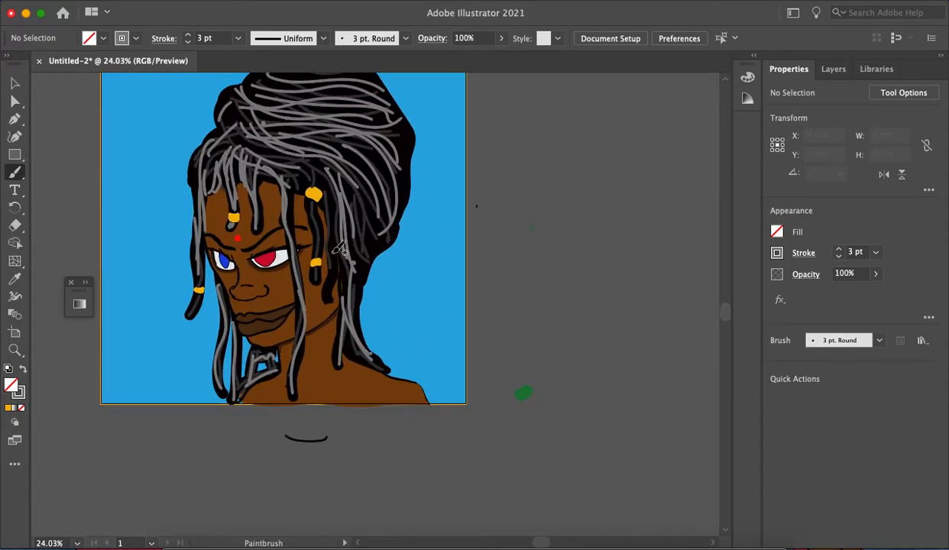
scroll(340, 249, "down", 2)
scroll(339, 249, "up", 3)
scroll(340, 249, "down", 3)
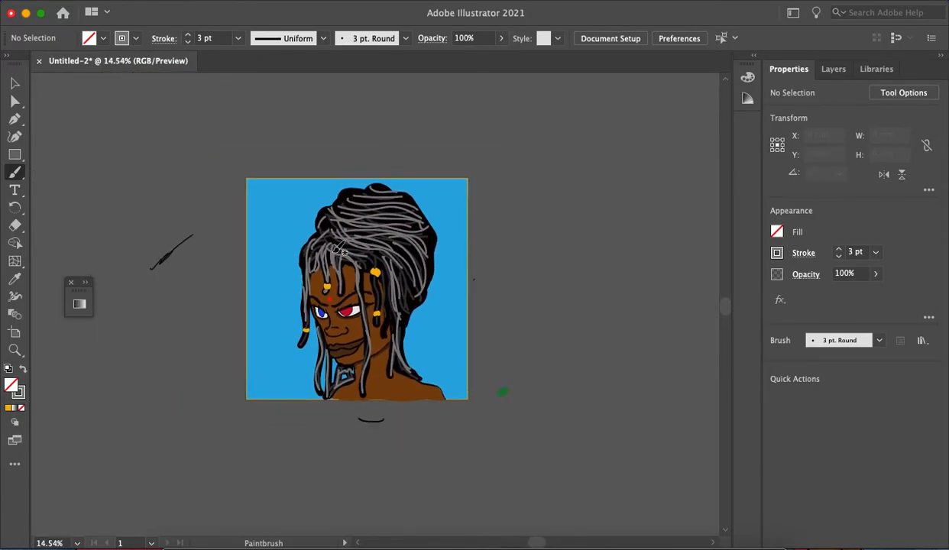
scroll(340, 250, "up", 6)
scroll(341, 250, "down", 3)
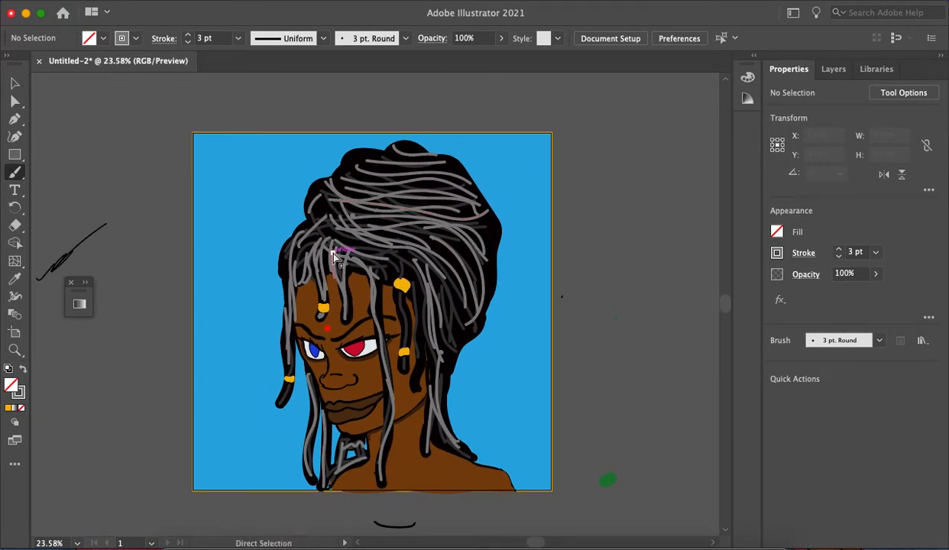
Step: Undo all the lighter grey highlight lines and the change to the lighter stroke color
key("super+z")
key("super+z")
key("super+z")
key("super+z")
key("super+z")
key("super+z")
key("super+z")
key("super+z")
key("super+z")
key("super+z")
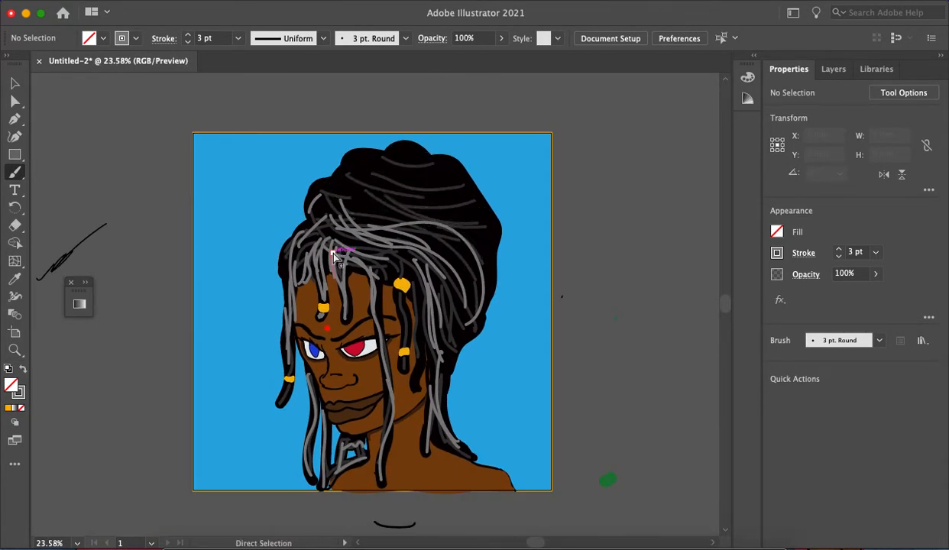
key("super+z")
key("super+z")
key("super+z")
key("super+z")
key("super+z")
key("super+z")
key("super+z")
key("super+z")
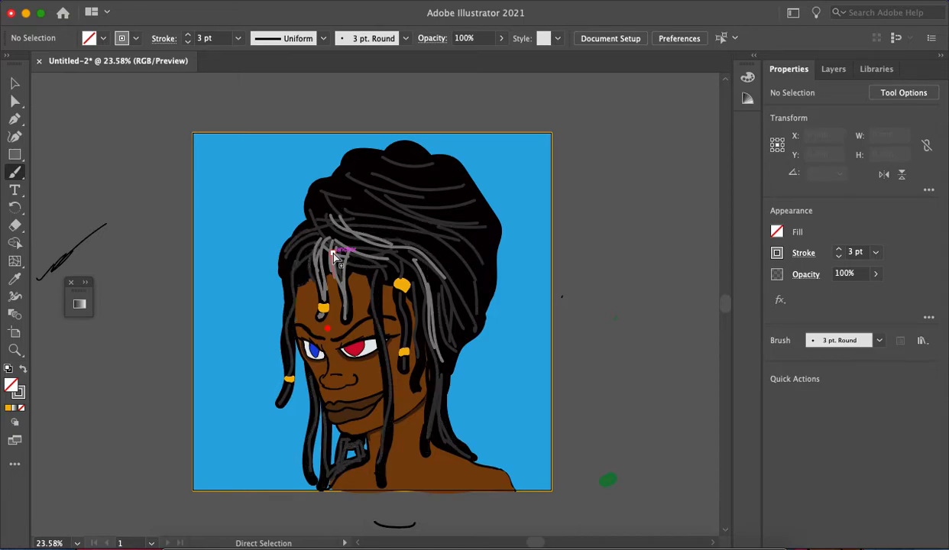
key("super+z")
key("super+z")
key("super+z")
key("super+z")
key("super+z")
key("super+z")
key("super+z")
key("super+z")
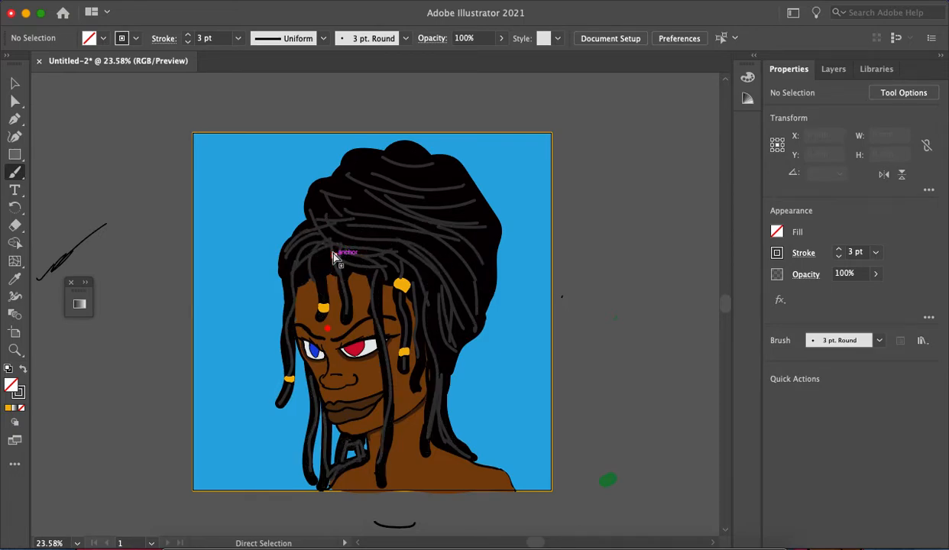
Step: Undo the dark grey highlight lines on the locks, neck, front hairline and lower hair, keeping the earliest ones on the bun and upper hair
key("super+z")
key("super+z")
key("super+z")
key("super+z")
key("super+z")
key("super+z")
key("super+z")
key("super+z")
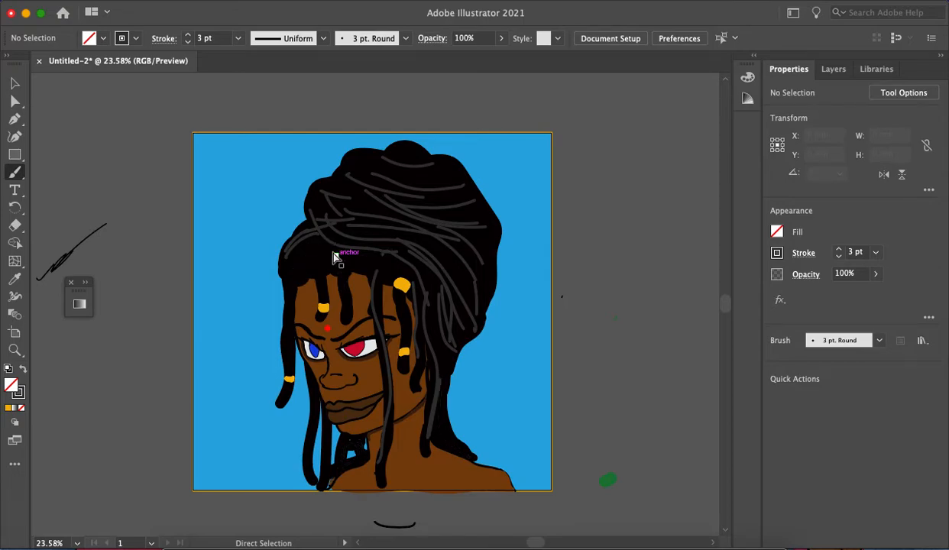
key("super+z")
key("super+z")
key("super+z")
key("super+z")
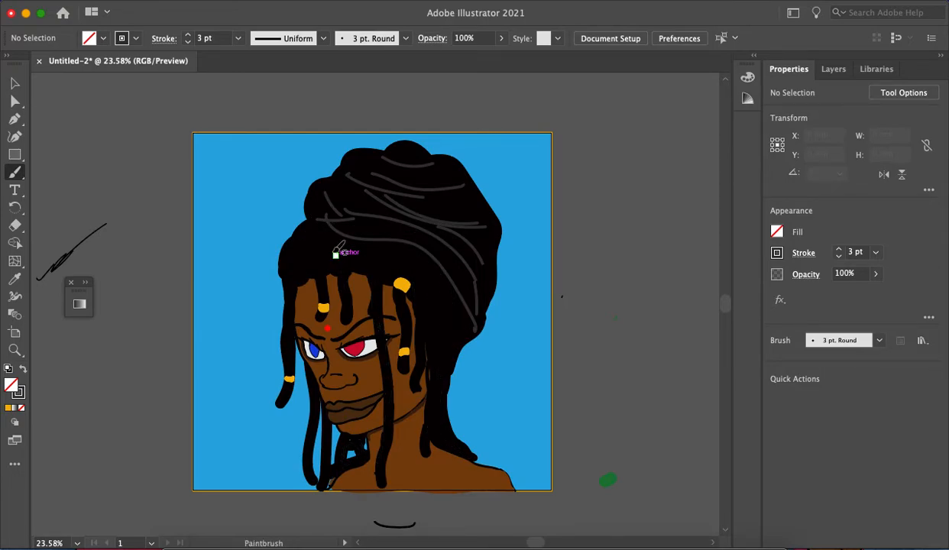
Step: Delete the long curved dark grey highlight lines sweeping across the middle of the hair with the Direct Selection tool
scroll(335, 254, "down", 5)
scroll(334, 254, "up", 6)
key("a")
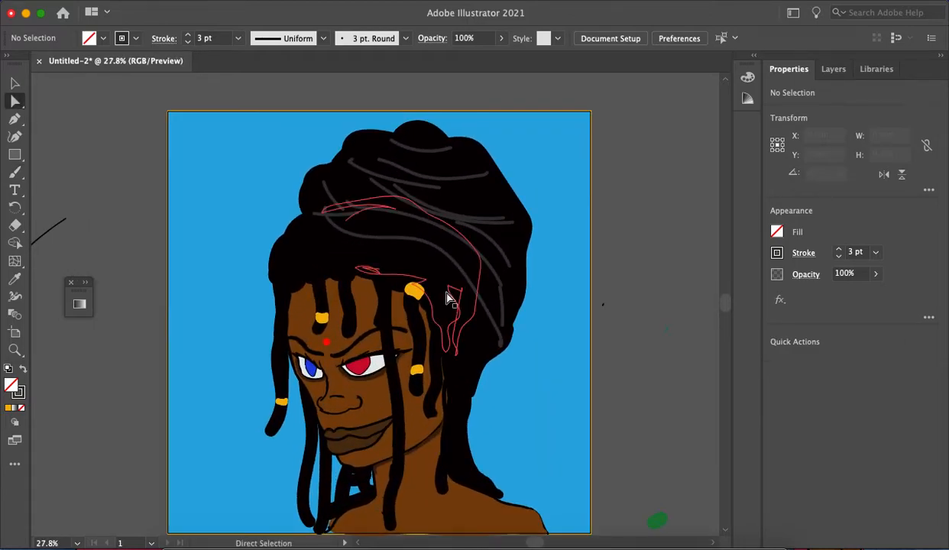
left_click(440, 257)
key("Delete")
key("Delete")
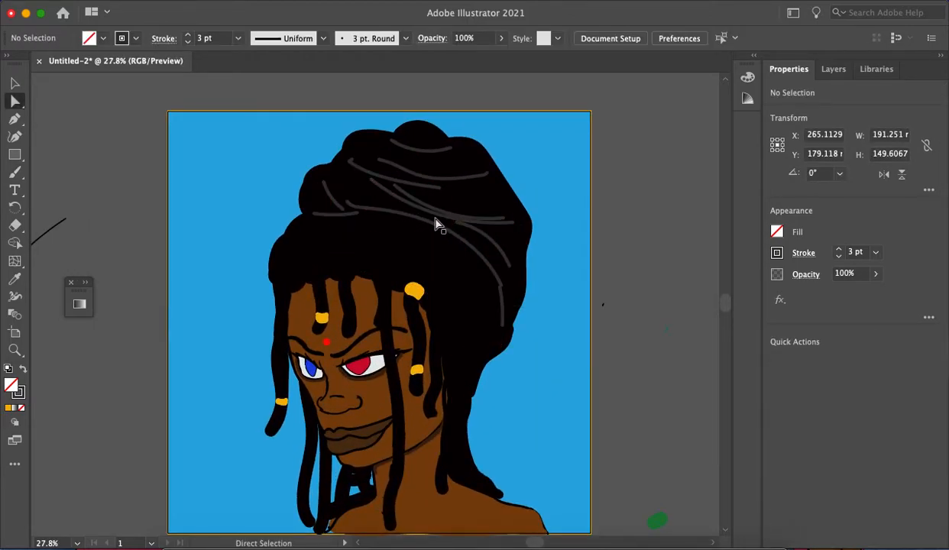
left_click(434, 221)
key("Delete")
key("Delete")
left_click(443, 214)
key("Delete")
key("Delete")
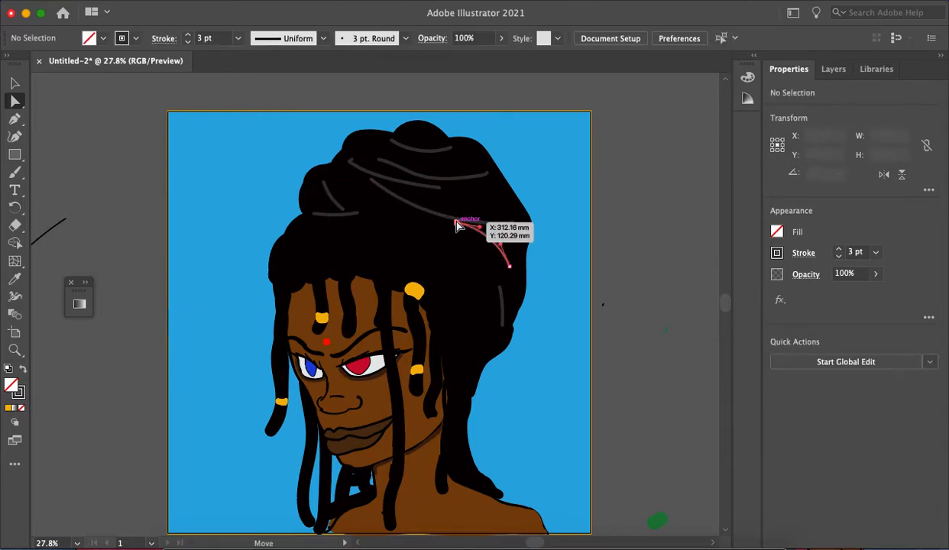
Step: Delete the dark grey highlight lines at the back of the hair and the short ones at the bun's front edge
left_click(483, 273)
key("Delete")
key("Delete")
left_click(504, 301)
key("Delete")
key("Delete")
left_click(344, 213)
key("Delete")
key("Delete")
left_click(343, 213)
key("Delete")
key("Delete")
Step: Delete the remaining dark grey highlight lines on the upper part and top of the bun
left_click(392, 186)
key("Delete")
key("Delete")
left_click(417, 164)
key("Delete")
key("Delete")
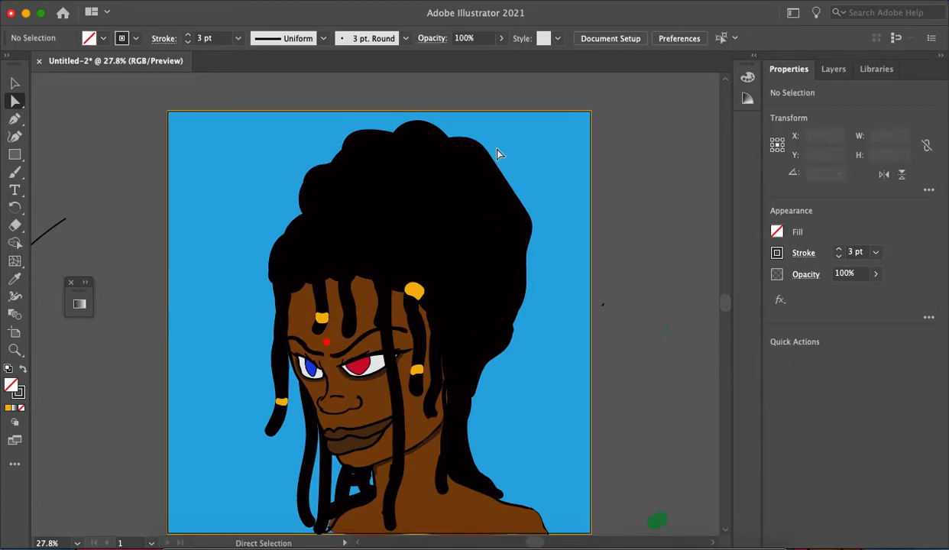
Step: Set up the Paintbrush with a 17 pt stroke in the light orange swatch colour
scroll(498, 152, "down", 3)
scroll(498, 152, "up", 1)
scroll(419, 258, "up", 2)
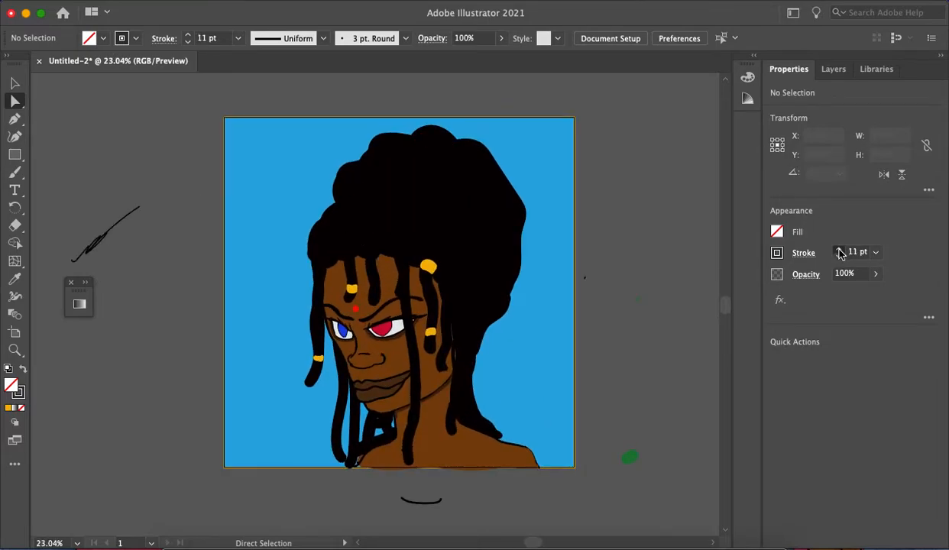
left_click(777, 253)
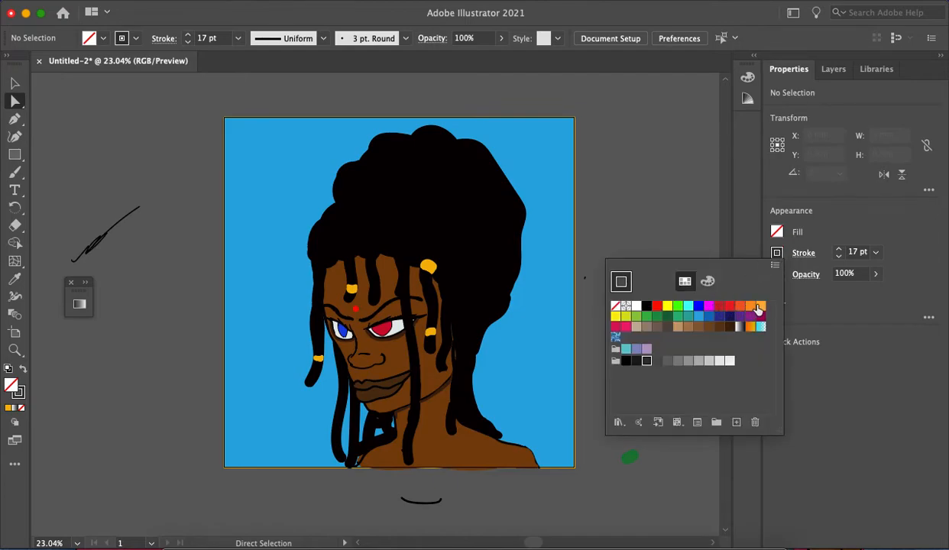
left_click(759, 307)
left_click(587, 198)
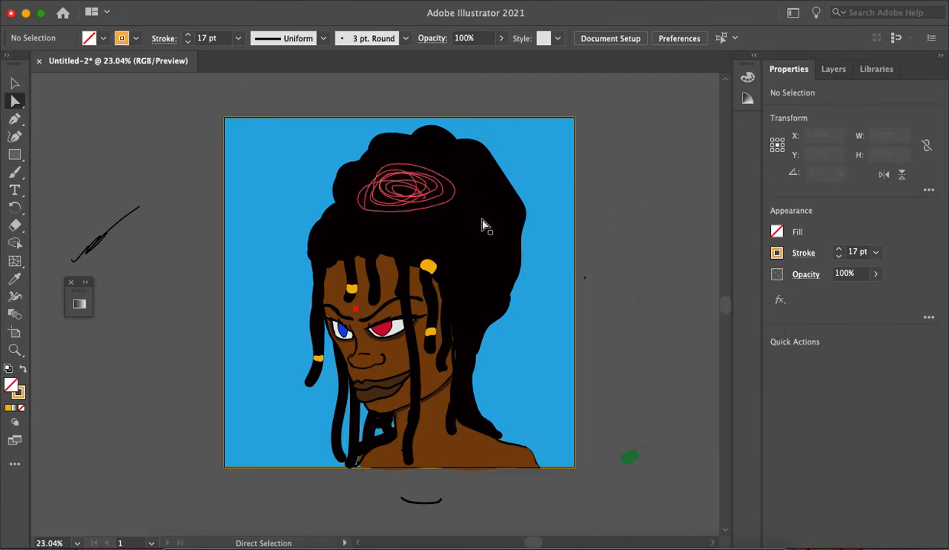
key("b")
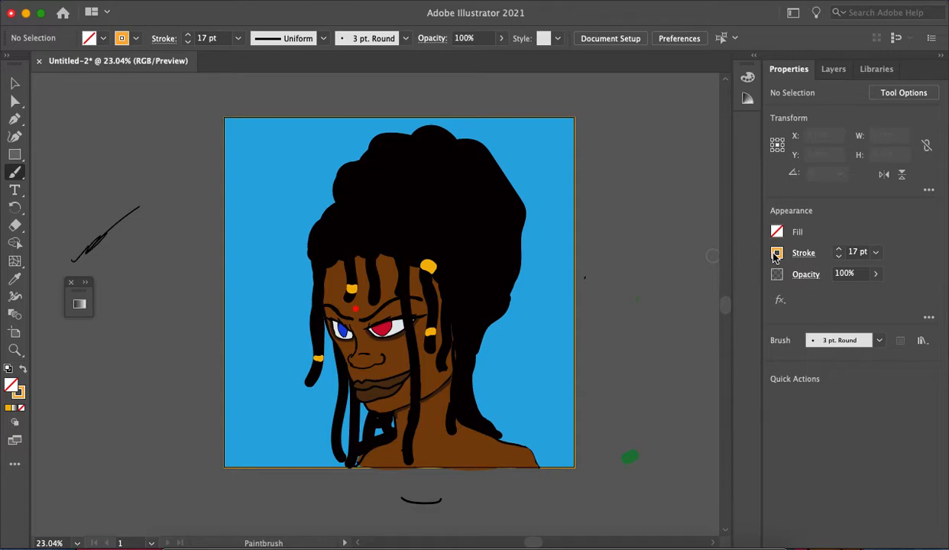
left_click(776, 254)
left_click(708, 281)
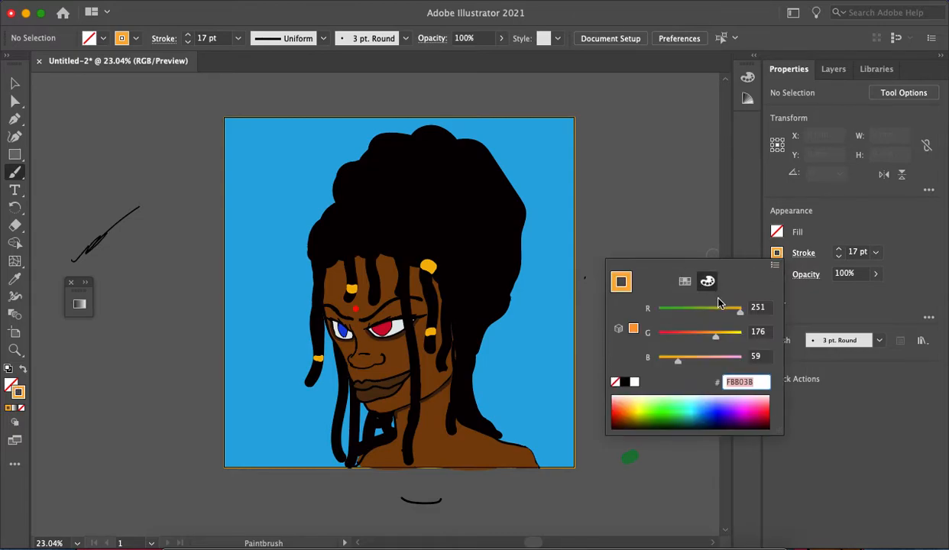
left_click(695, 286)
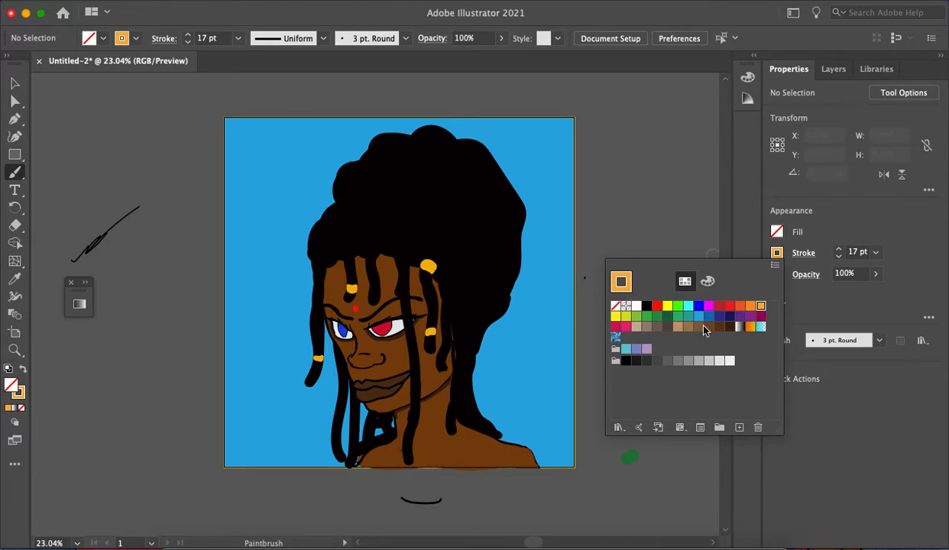
left_click(709, 282)
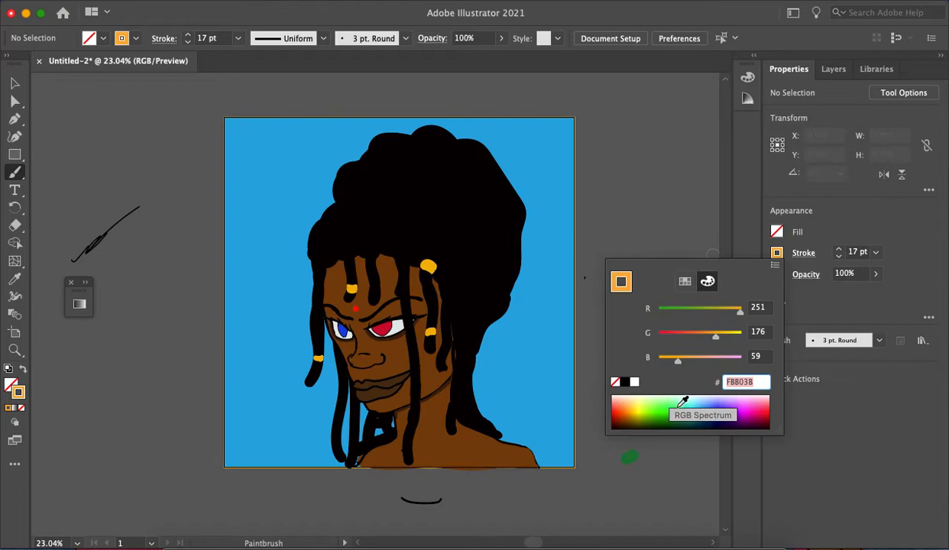
left_click(774, 267)
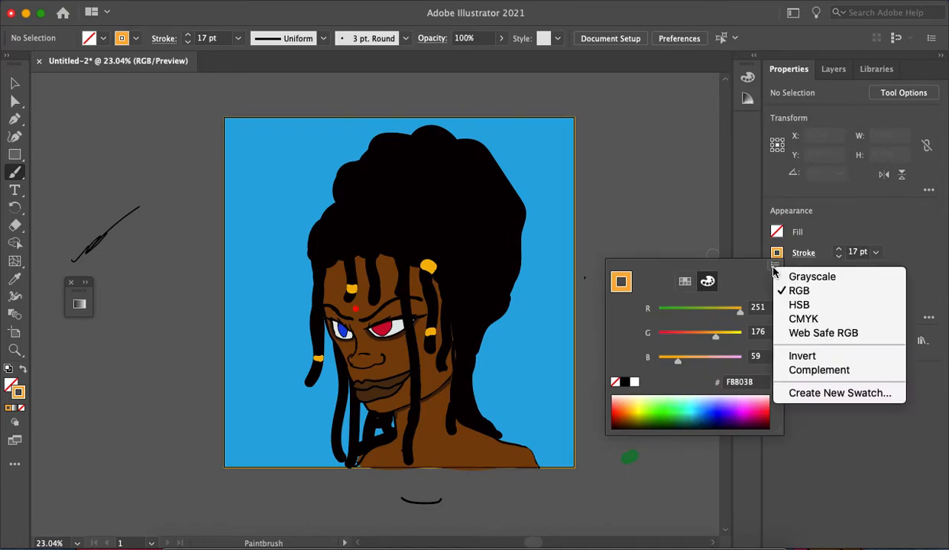
left_click(745, 276)
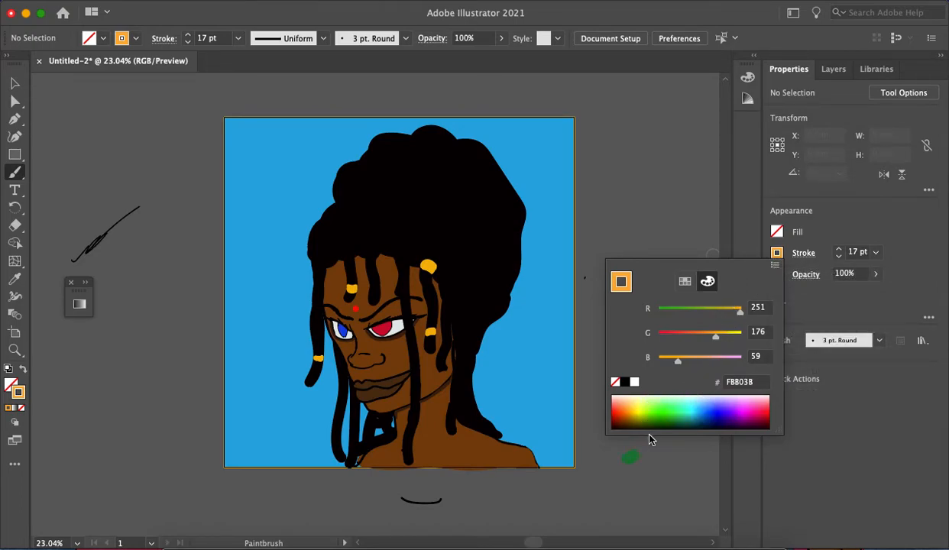
left_click(685, 283)
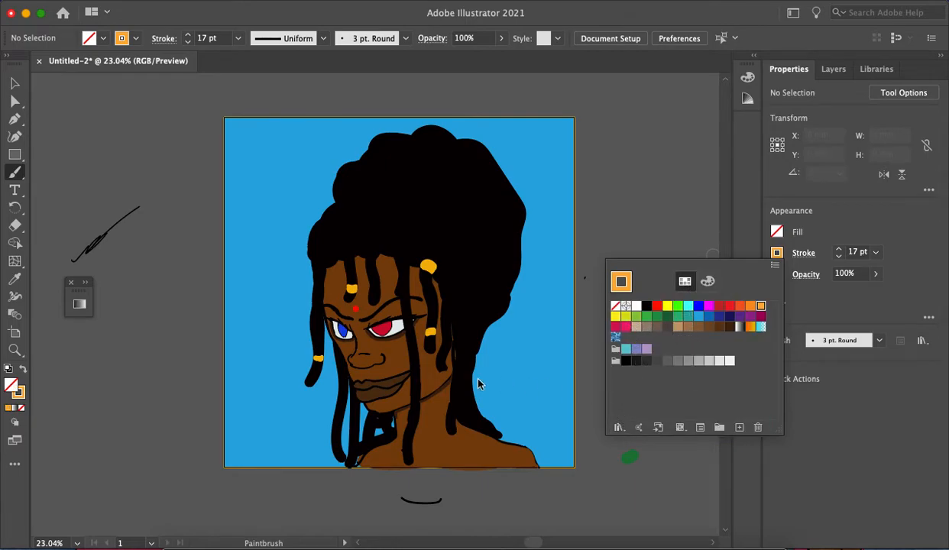
left_click(146, 370)
Step: Change the brush stroke colour to bright yellow F7E008
double_click(19, 394)
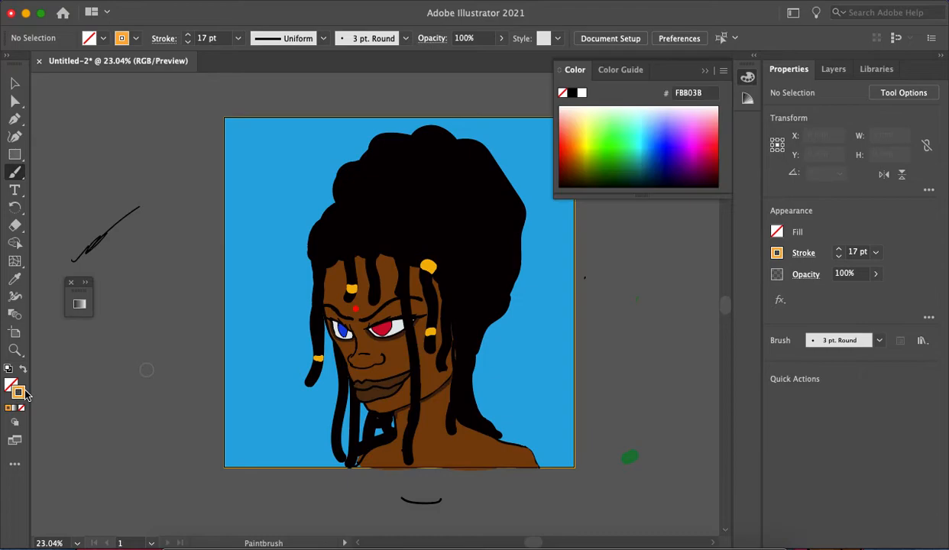
left_click_drag(704, 166, 705, 167)
mouse_move(739, 321)
left_mouse_down()
mouse_move(738, 311)
mouse_move(739, 320)
left_mouse_up()
mouse_move(704, 173)
left_mouse_down()
mouse_move(699, 186)
mouse_move(710, 164)
left_mouse_up()
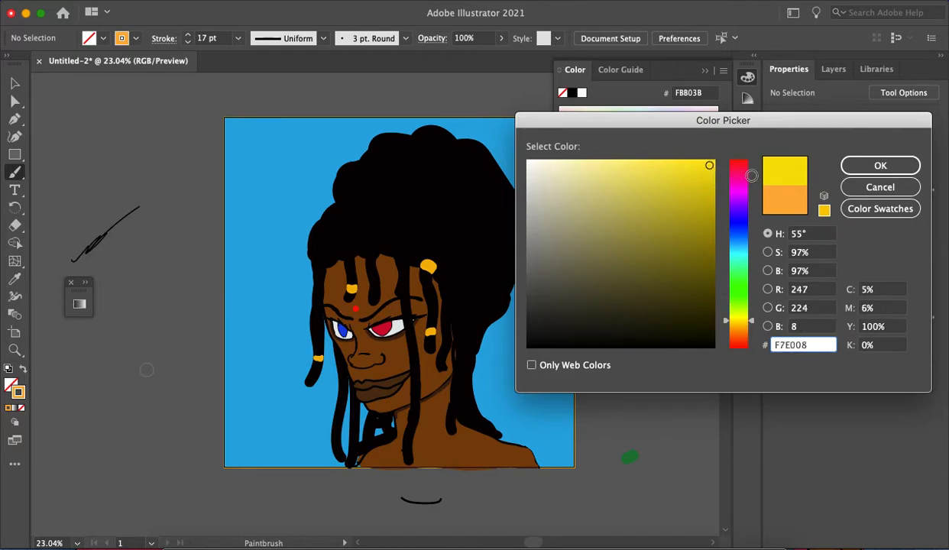
left_click(882, 168)
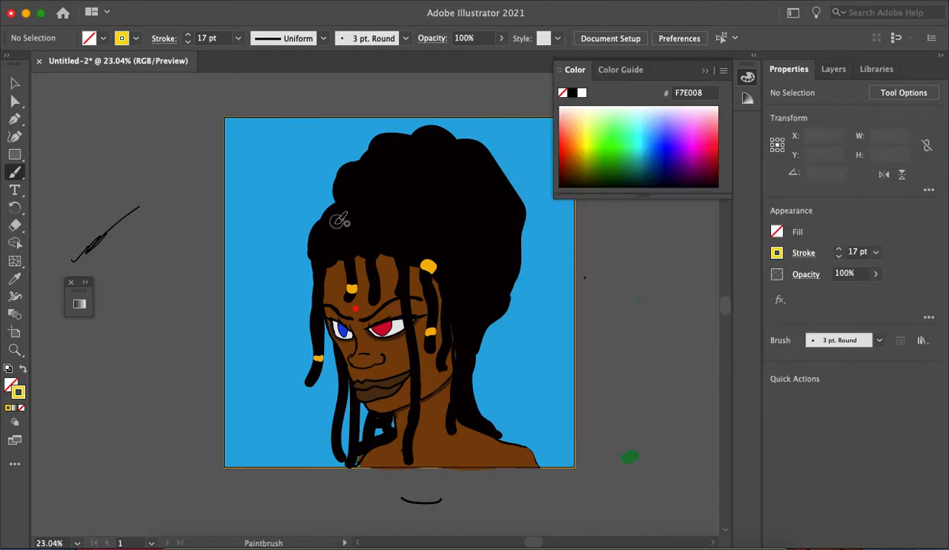
Step: Paint a yellow head wrap outline with a band above the hairline, a front bump and a contour around the bun
mouse_move(327, 223)
left_mouse_down()
mouse_move(347, 210)
mouse_move(392, 208)
mouse_move(441, 228)
mouse_move(470, 257)
mouse_move(488, 306)
mouse_move(375, 208)
left_mouse_up()
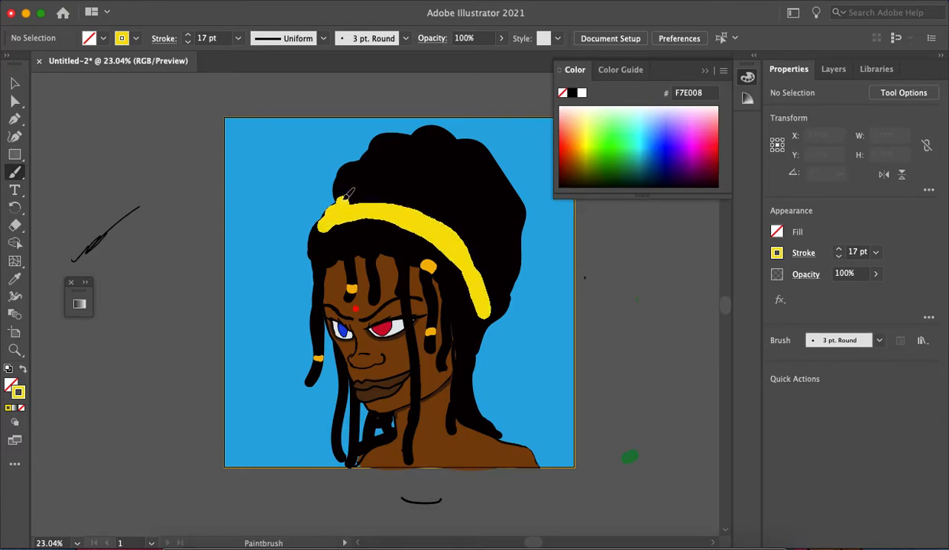
mouse_move(351, 170)
left_mouse_down()
mouse_move(366, 189)
mouse_move(356, 182)
left_mouse_up()
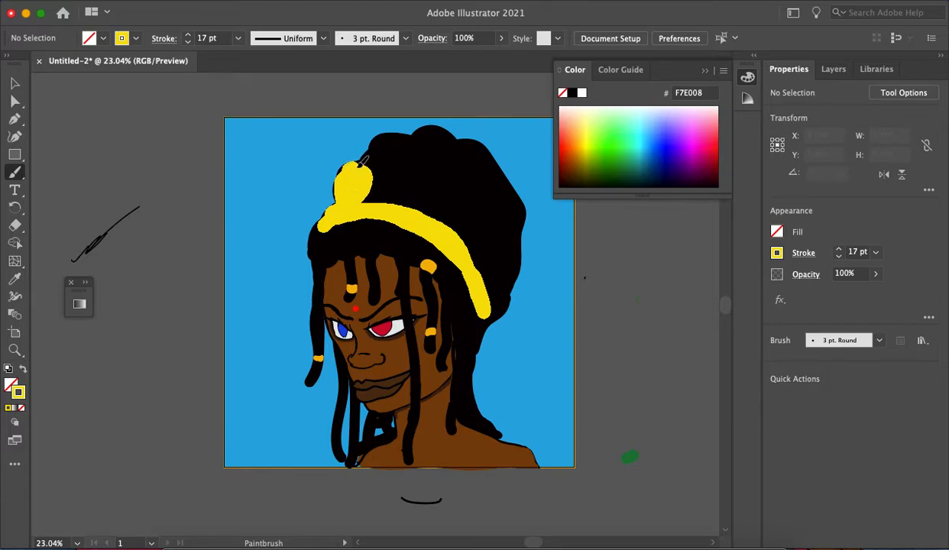
mouse_move(409, 131)
left_mouse_down()
mouse_move(446, 124)
mouse_move(480, 141)
mouse_move(508, 181)
mouse_move(529, 231)
mouse_move(491, 321)
left_mouse_up()
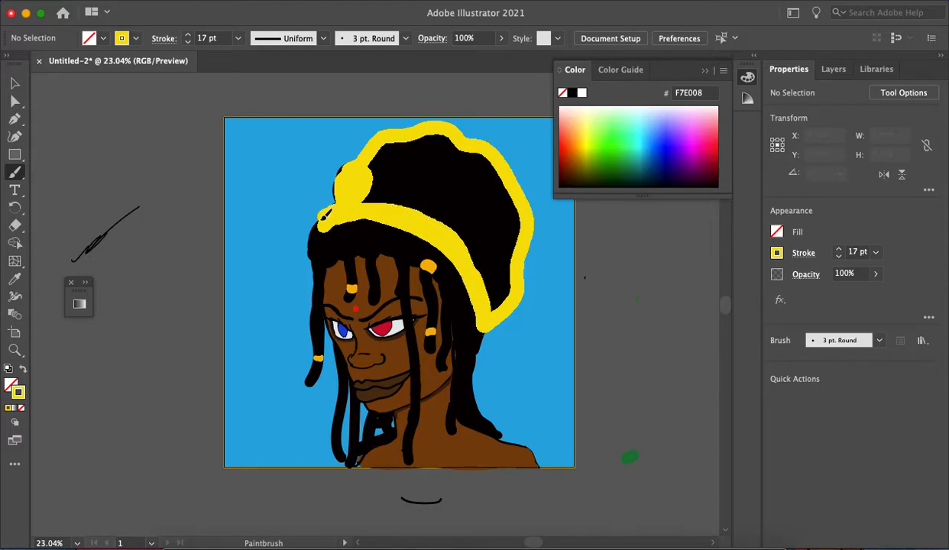
Step: Fill the black area inside the head wrap outline with solid yellow brush strokes
scroll(390, 153, "down", 5)
scroll(397, 168, "up", 4)
mouse_move(401, 192)
left_mouse_down()
mouse_move(444, 219)
mouse_move(464, 254)
left_mouse_up()
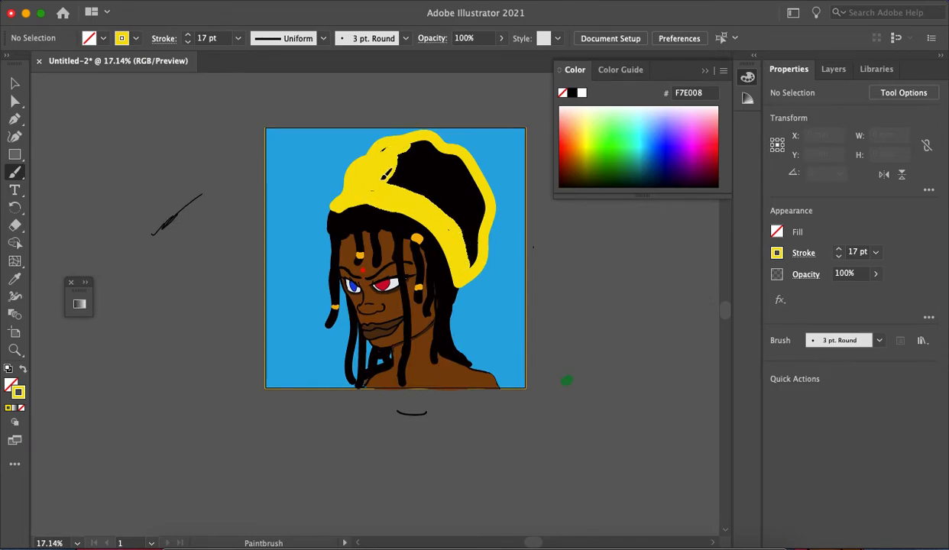
mouse_move(421, 143)
left_mouse_down()
mouse_move(397, 187)
mouse_move(429, 144)
mouse_move(458, 160)
mouse_move(480, 183)
mouse_move(487, 216)
mouse_move(476, 257)
left_mouse_up()
mouse_move(410, 180)
left_mouse_down()
mouse_move(478, 230)
mouse_move(439, 201)
mouse_move(463, 232)
mouse_move(481, 231)
mouse_move(419, 170)
mouse_move(420, 184)
mouse_move(417, 165)
mouse_move(433, 138)
mouse_move(462, 158)
mouse_move(480, 227)
mouse_move(469, 185)
mouse_move(457, 174)
mouse_move(466, 221)
mouse_move(454, 214)
mouse_move(455, 195)
mouse_move(469, 209)
mouse_move(454, 162)
left_mouse_up()
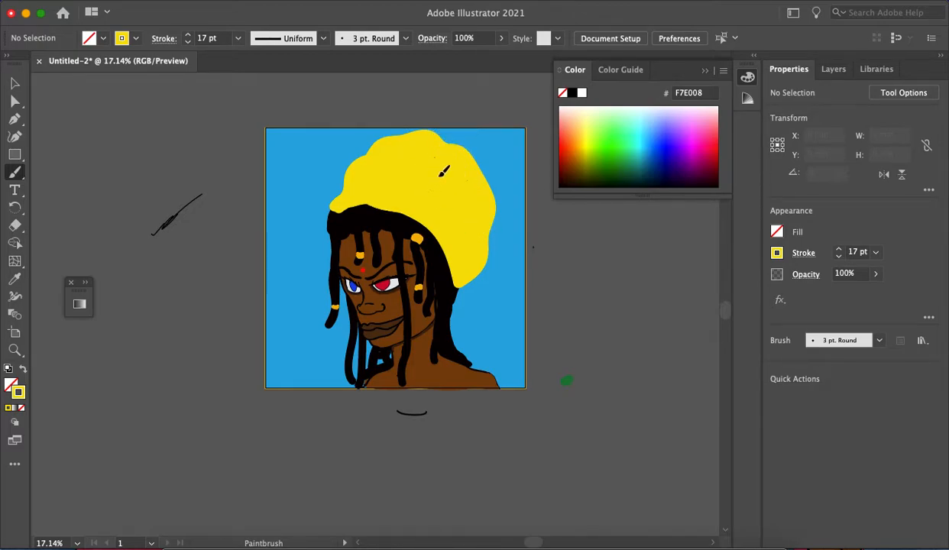
Step: Extend the head wrap's lower back edge downward with a yellow brush stroke beside the hair
scroll(458, 172, "down", 4)
scroll(474, 162, "up", 5)
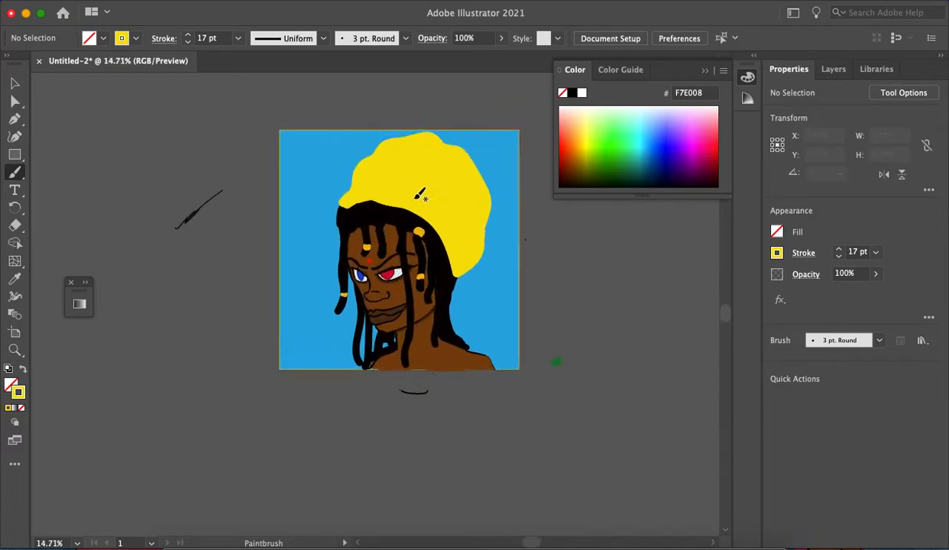
scroll(267, 197, "up", 3)
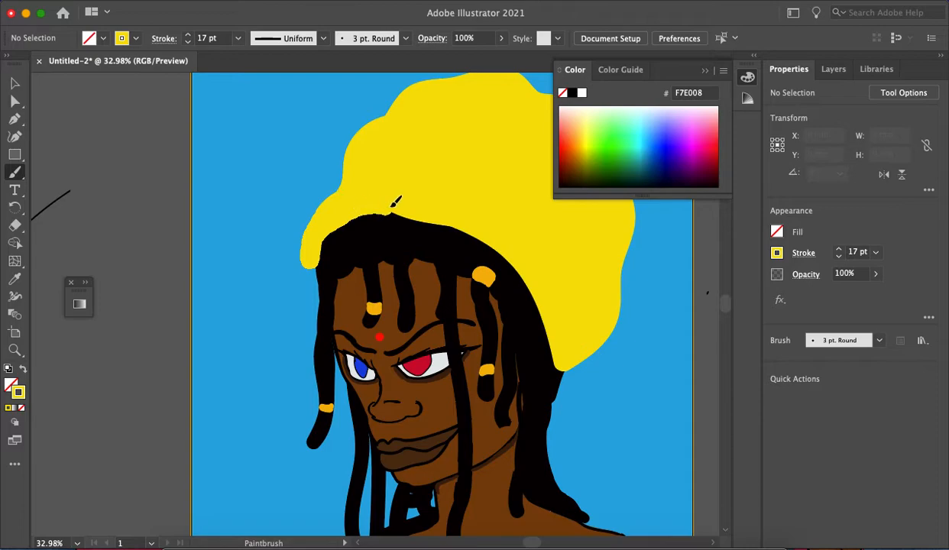
scroll(432, 208, "down", 4)
scroll(527, 187, "up", 3)
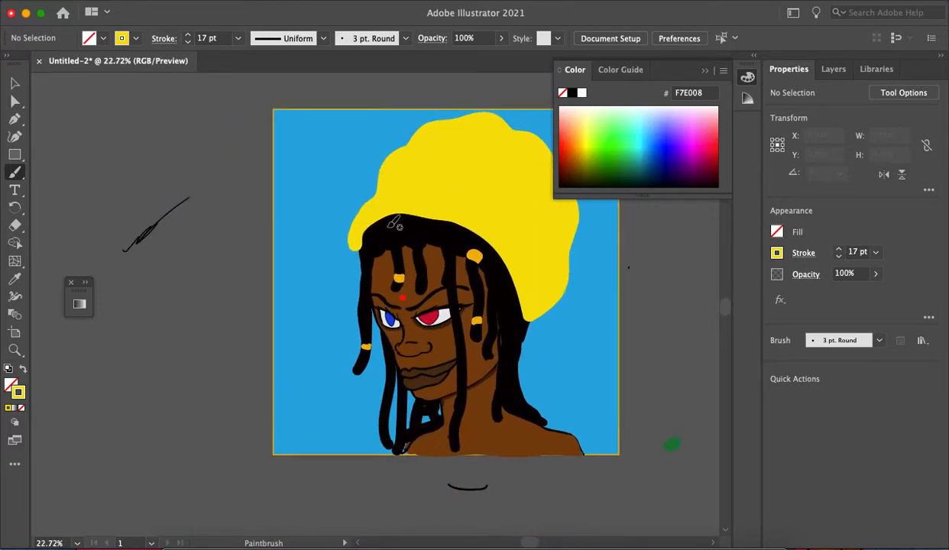
scroll(394, 241, "up", 3)
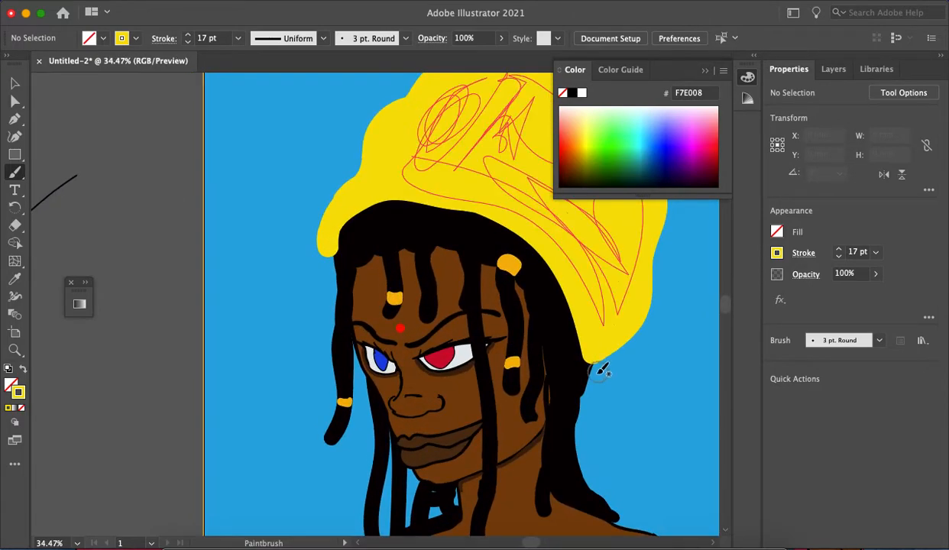
mouse_move(602, 371)
left_mouse_down()
mouse_move(632, 338)
mouse_move(655, 263)
left_mouse_up()
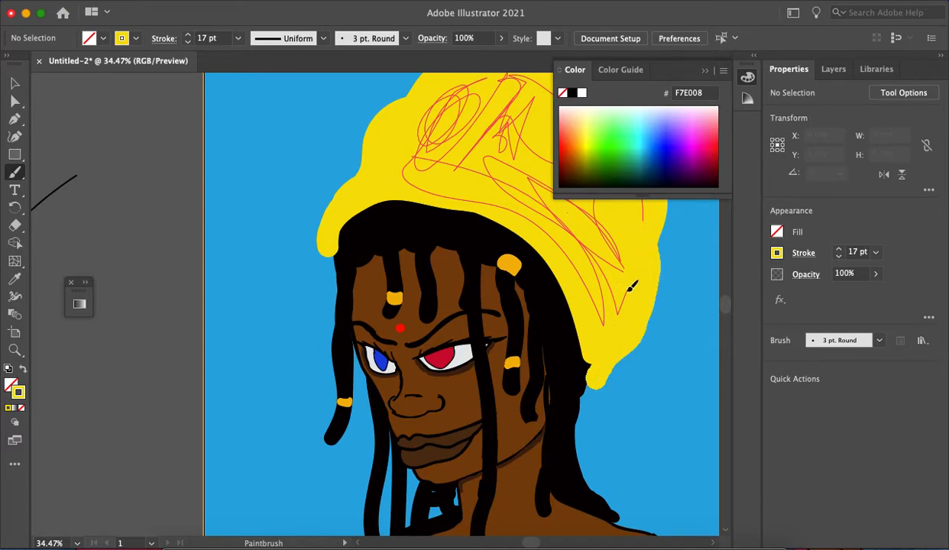
Step: Taper the head wrap's front end to a point against the front hair using a 0.75 pt yellow stroke and fill it
scroll(598, 365, "down", 4)
scroll(565, 265, "up", 3)
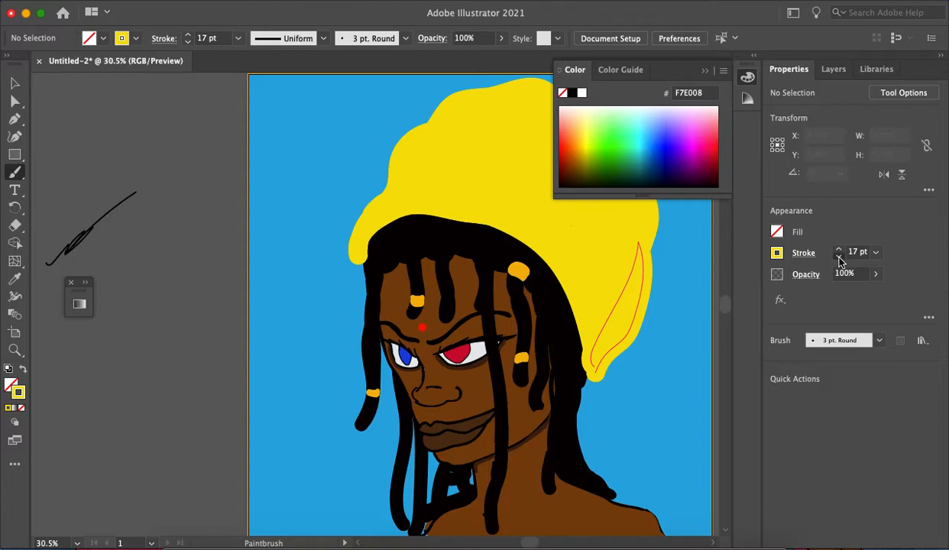
left_click(839, 260)
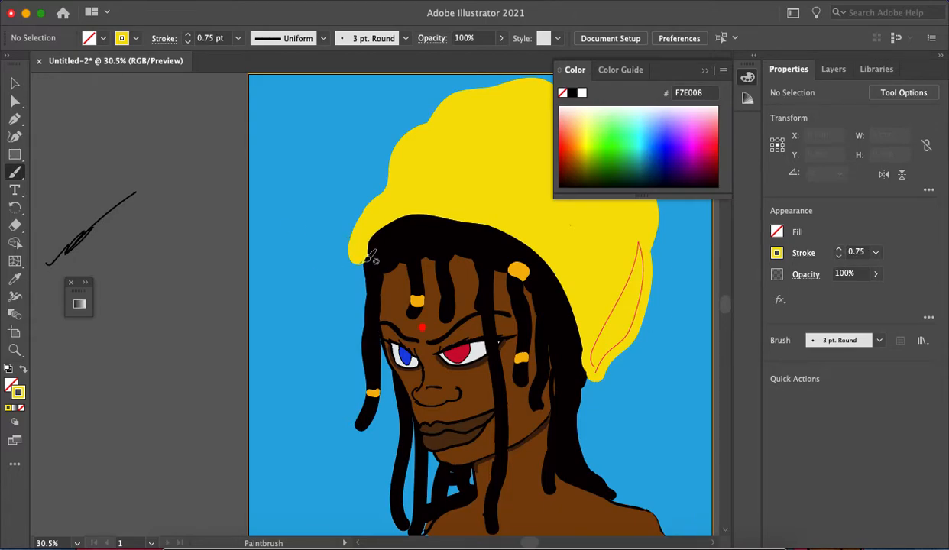
scroll(370, 259, "up", 7)
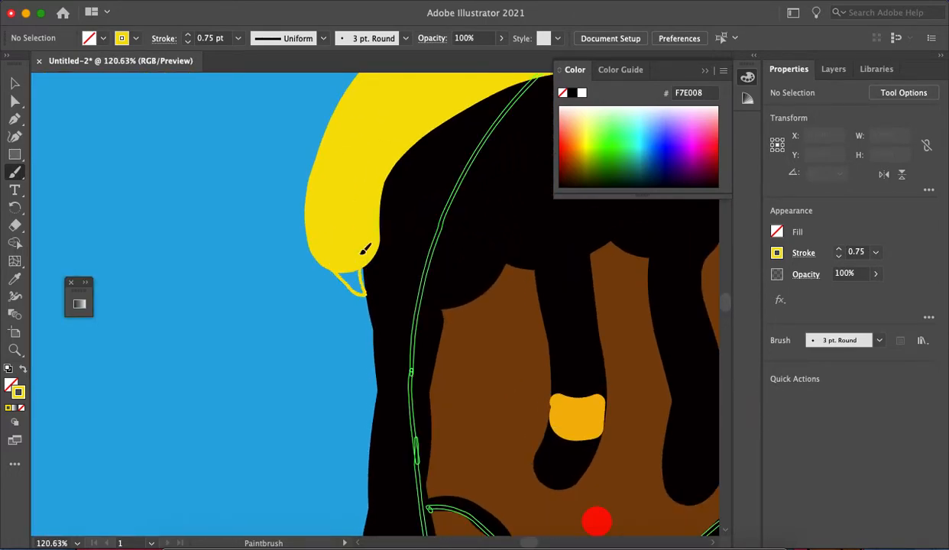
scroll(359, 276, "up", 6)
mouse_move(331, 235)
left_mouse_down()
mouse_move(359, 288)
mouse_move(364, 220)
mouse_move(368, 243)
left_mouse_up()
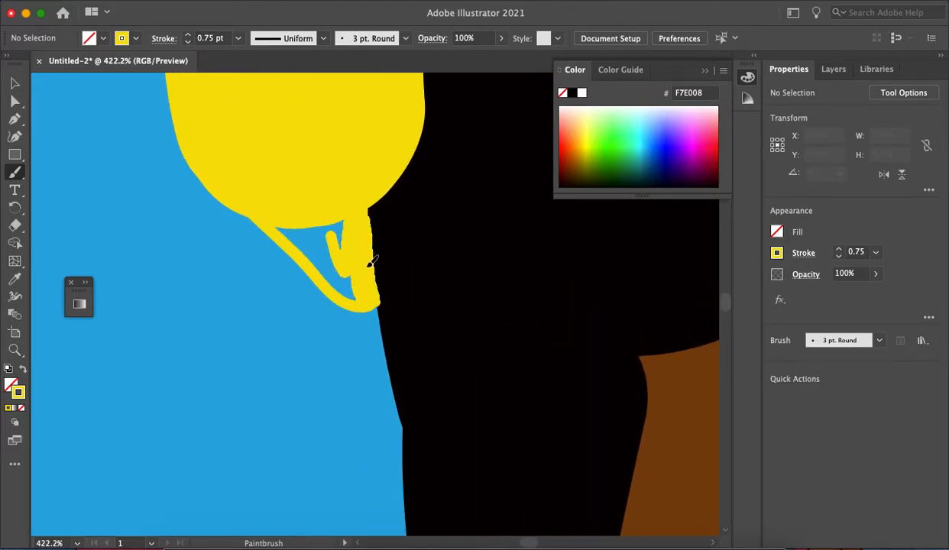
mouse_move(379, 308)
left_mouse_down()
mouse_move(286, 221)
mouse_move(289, 235)
mouse_move(346, 280)
mouse_move(312, 246)
left_mouse_up()
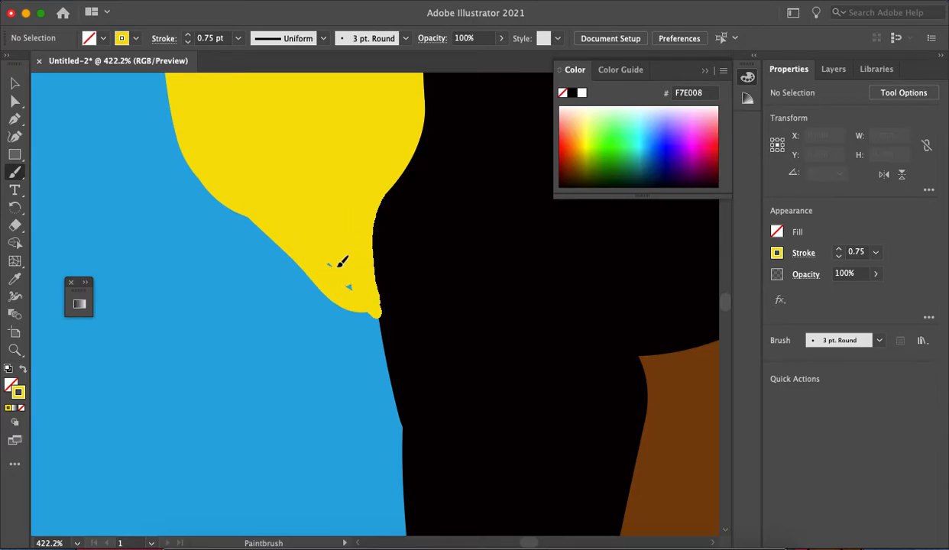
mouse_move(348, 285)
left_mouse_down()
mouse_move(384, 321)
mouse_move(386, 349)
mouse_move(354, 275)
left_mouse_up()
Step: Outline a yellow tapered extension from the head wrap's lower back end down to a point on the hair's edge
scroll(377, 328, "down", 10)
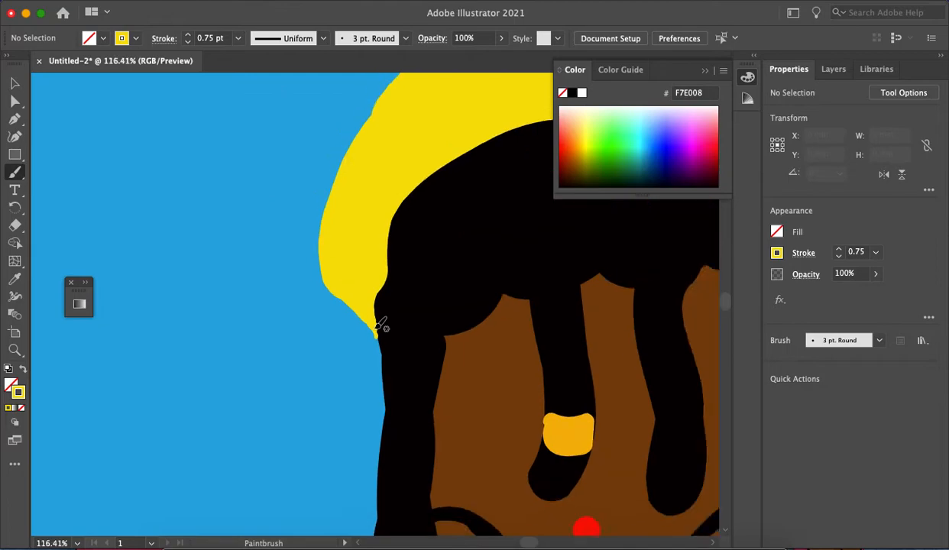
scroll(469, 200, "down", 4)
scroll(458, 233, "up", 1)
scroll(450, 246, "up", 4)
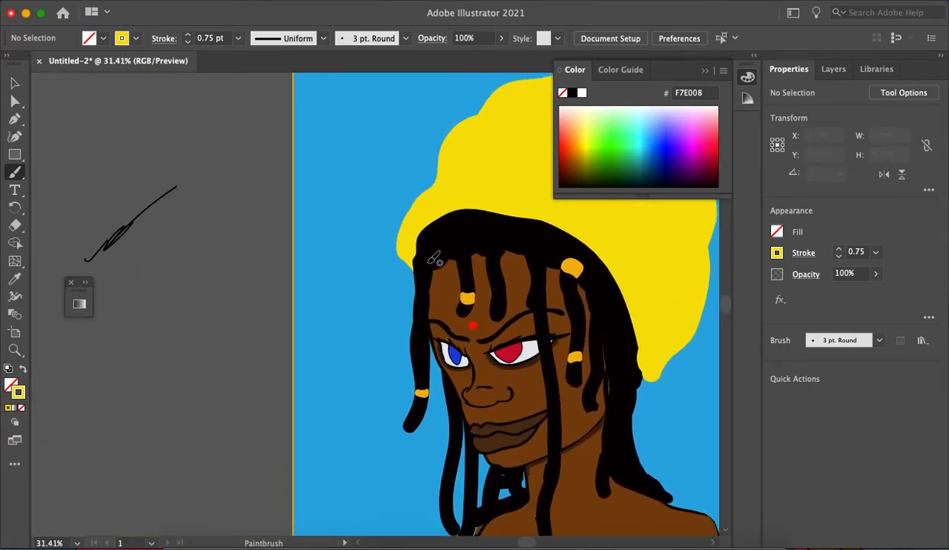
scroll(614, 311, "down", 5)
scroll(611, 313, "up", 4)
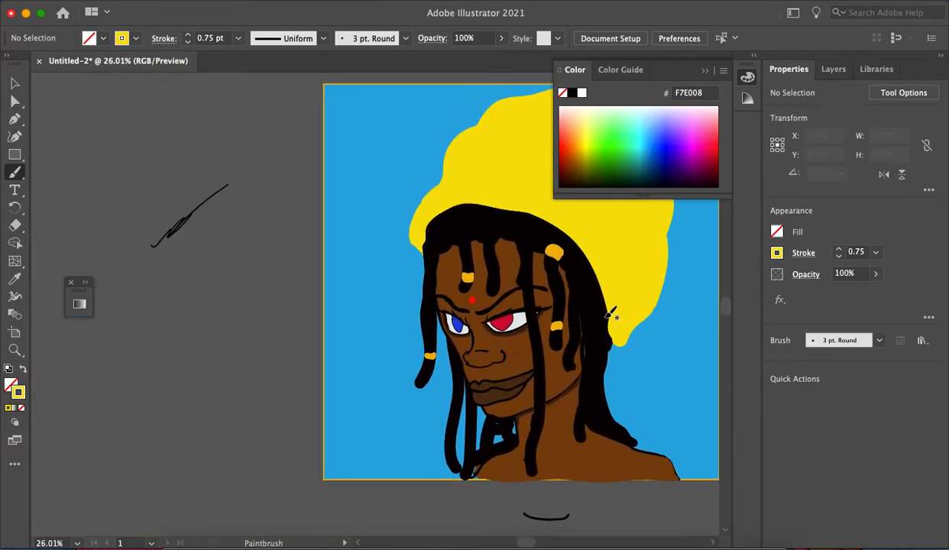
scroll(617, 313, "down", 5)
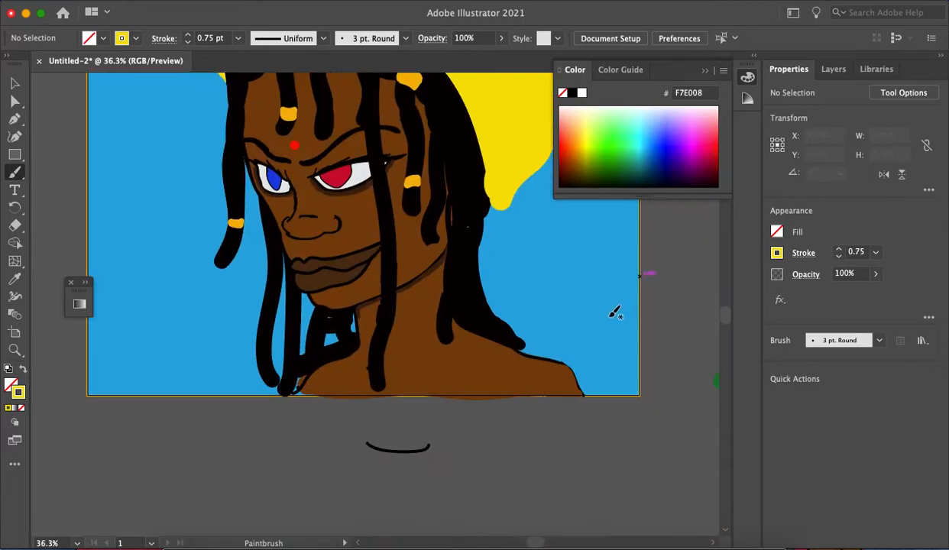
scroll(430, 137, "up", 8)
scroll(430, 137, "up", 1)
mouse_move(450, 120)
left_mouse_down()
mouse_move(381, 209)
mouse_move(384, 155)
mouse_move(409, 118)
left_mouse_up()
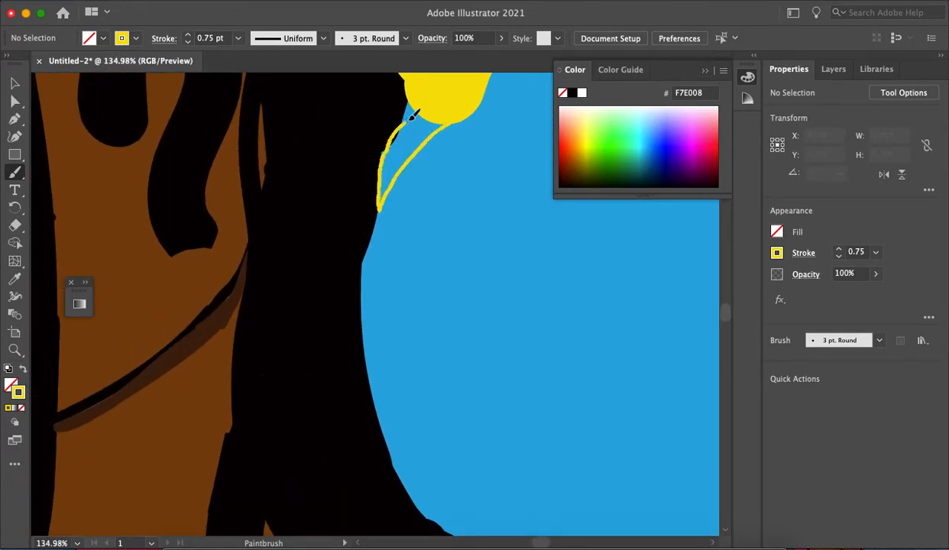
Step: Fill the tapered extension at the head wrap's back end with solid yellow brush strokes, covering the blue and black gaps
mouse_move(387, 168)
left_mouse_down()
mouse_move(382, 199)
mouse_move(401, 140)
mouse_move(388, 182)
mouse_move(433, 123)
mouse_move(393, 174)
mouse_move(407, 149)
left_mouse_up()
scroll(420, 114, "up", 10)
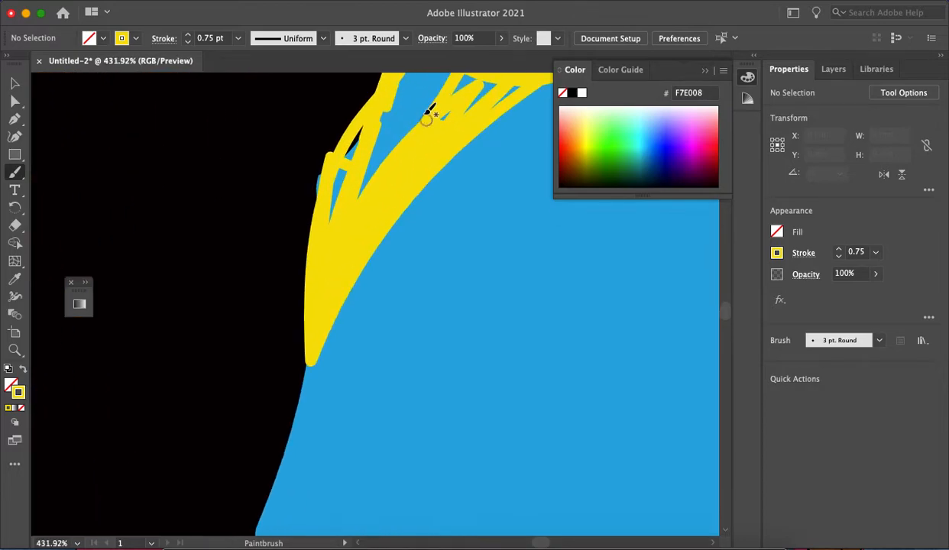
scroll(374, 150, "down", 4)
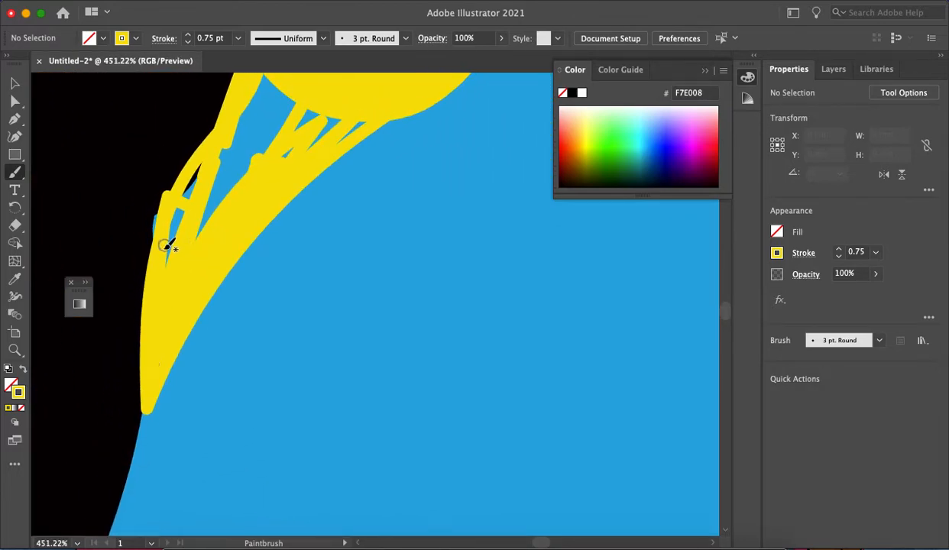
mouse_move(160, 226)
left_mouse_down()
mouse_move(220, 146)
mouse_move(172, 256)
mouse_move(184, 193)
mouse_move(175, 273)
mouse_move(168, 265)
mouse_move(281, 97)
mouse_move(272, 82)
mouse_move(255, 96)
mouse_move(203, 233)
mouse_move(243, 113)
mouse_move(270, 96)
mouse_move(235, 169)
mouse_move(276, 96)
mouse_move(243, 184)
mouse_move(303, 83)
mouse_move(268, 161)
mouse_move(323, 98)
mouse_move(288, 165)
mouse_move(358, 97)
left_mouse_up()
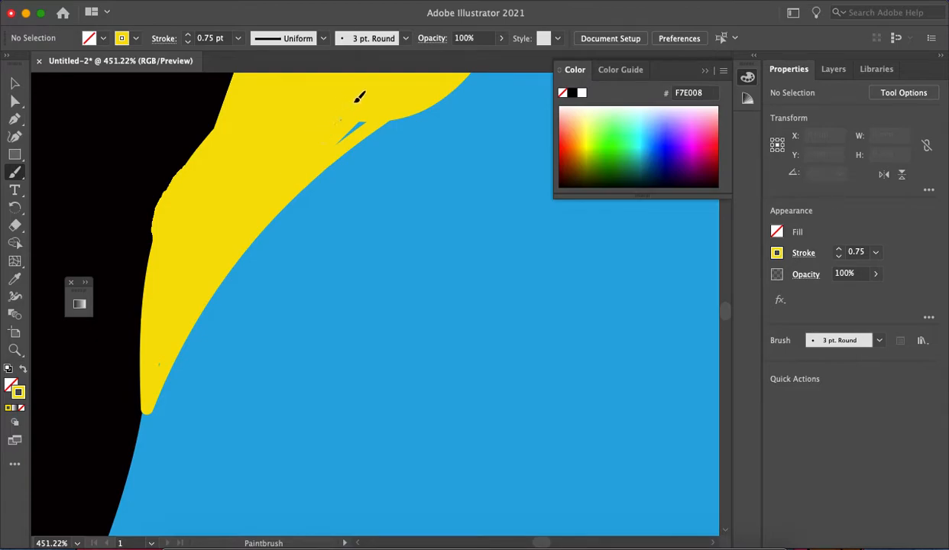
scroll(359, 106, "down", 12)
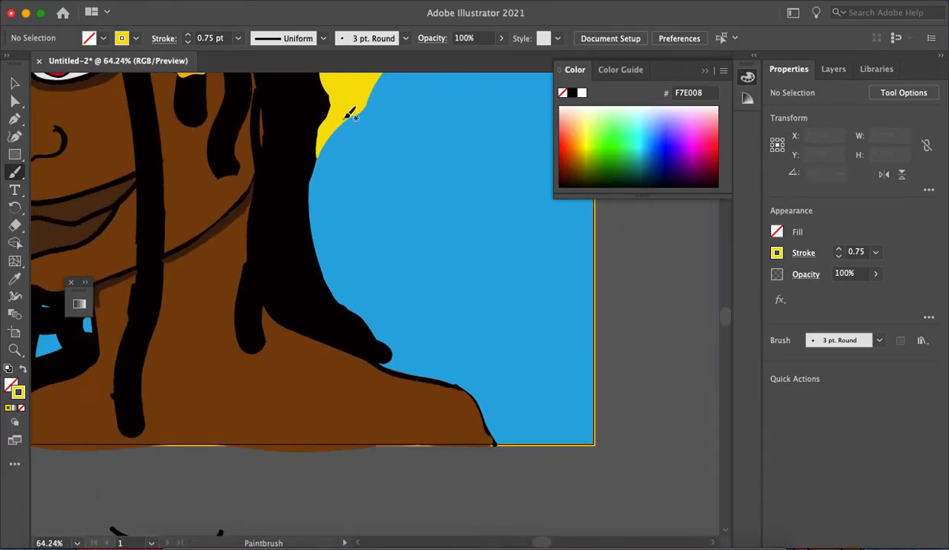
Step: Smooth the boundary between the head wrap's lower back end and the hair with yellow 0.75 pt brush strokes
scroll(390, 278, "up", 5)
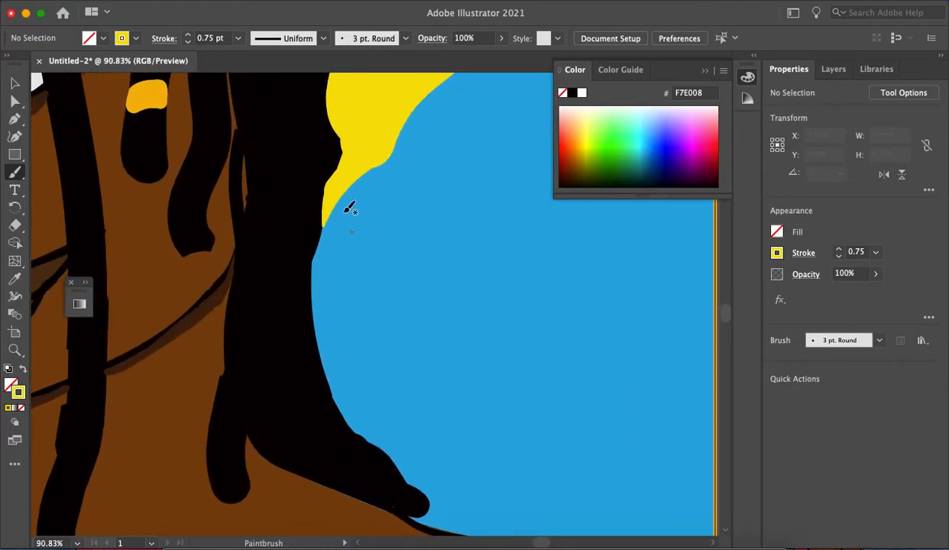
mouse_move(334, 126)
left_mouse_down()
mouse_move(327, 190)
mouse_move(339, 125)
mouse_move(339, 170)
mouse_move(337, 134)
left_mouse_up()
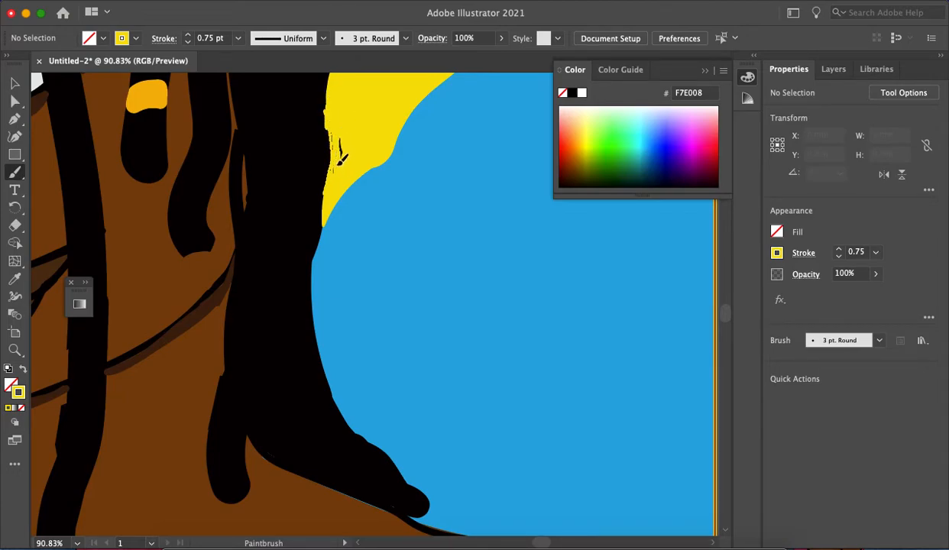
scroll(341, 144, "up", 4)
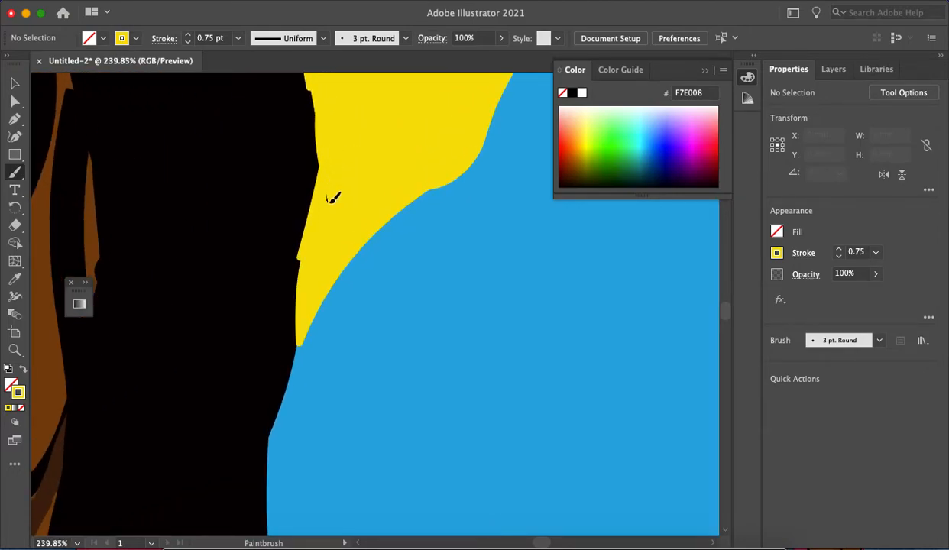
mouse_move(308, 277)
left_mouse_down()
mouse_move(307, 219)
mouse_move(324, 156)
left_mouse_up()
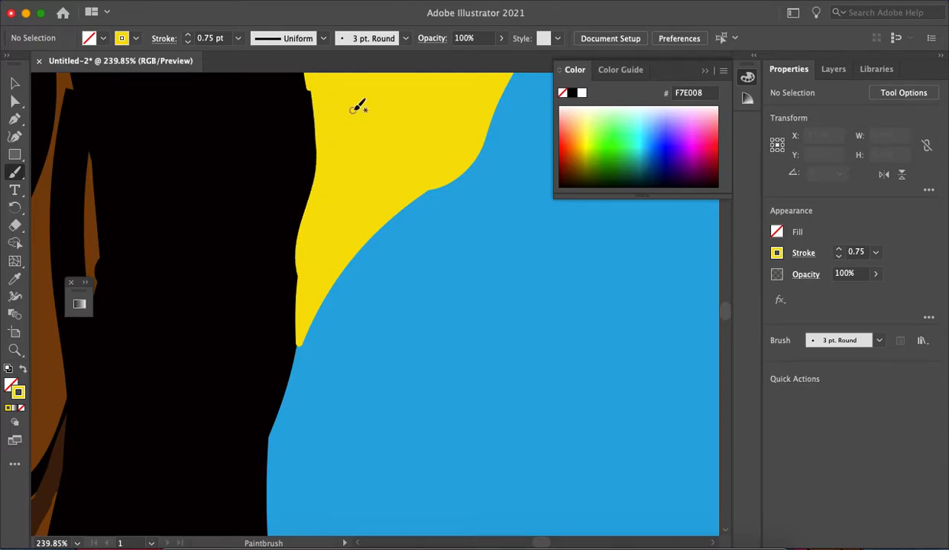
scroll(360, 106, "down", 7)
scroll(365, 108, "up", 5)
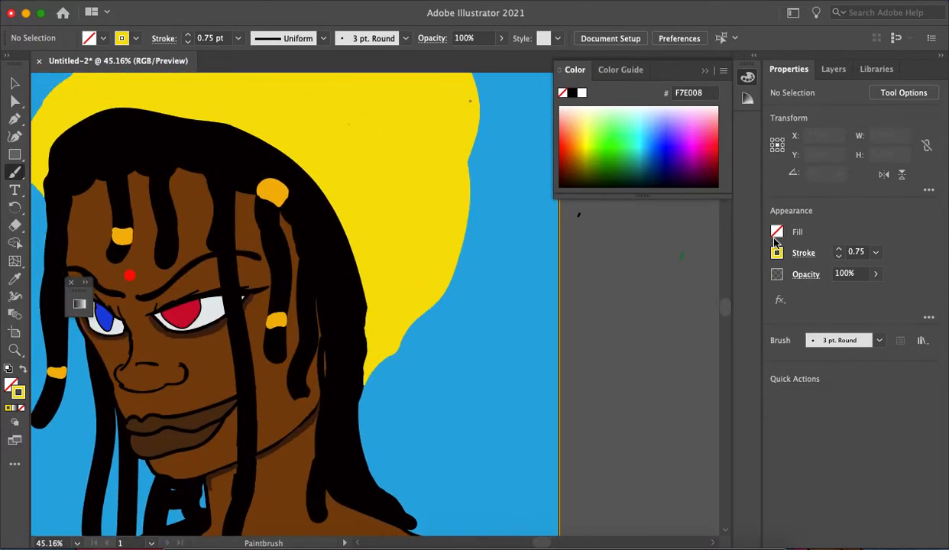
Step: Draw a dashed black 2 pt brim line across the head wrap above the hairline, continuing down around its lower back end
left_click(838, 251)
left_click(838, 251)
left_click(839, 251)
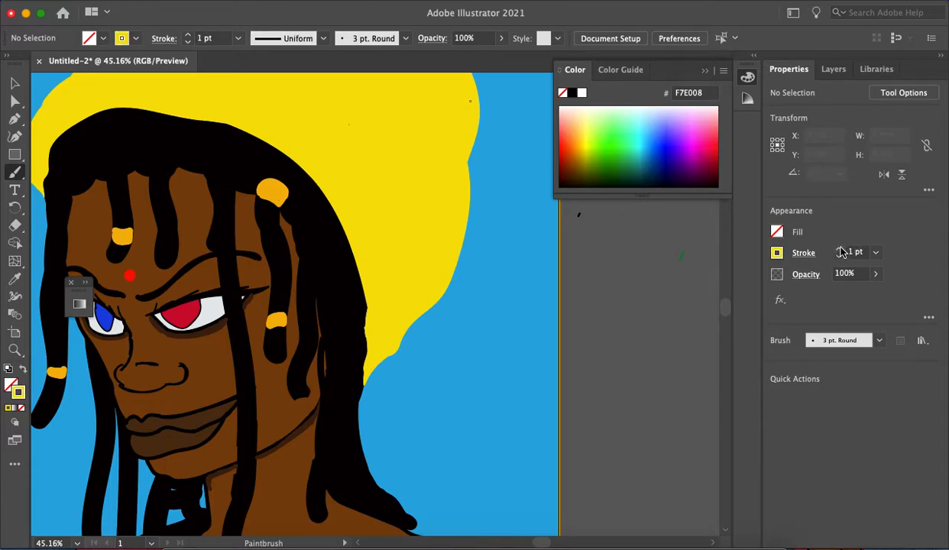
left_click(777, 253)
left_click(647, 306)
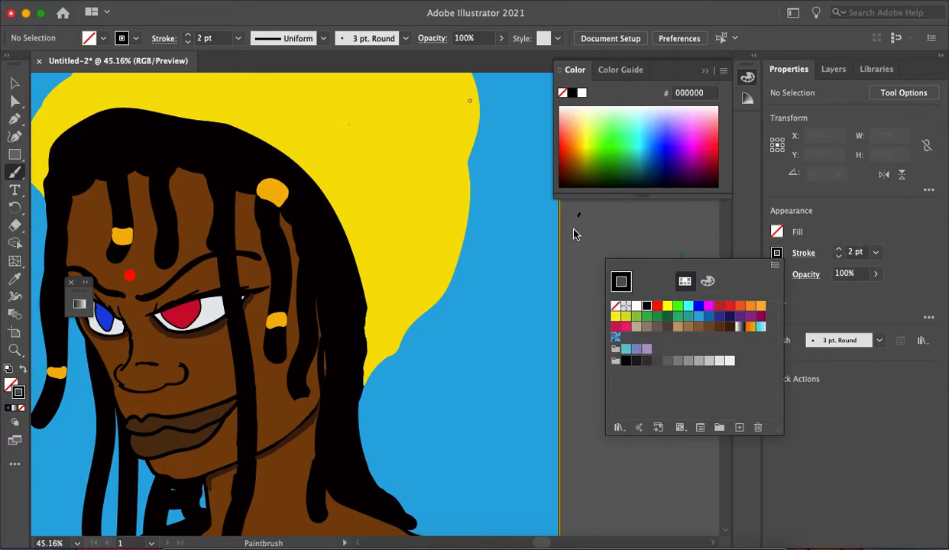
key("Escape")
scroll(587, 205, "down", 3)
scroll(320, 139, "up", 3)
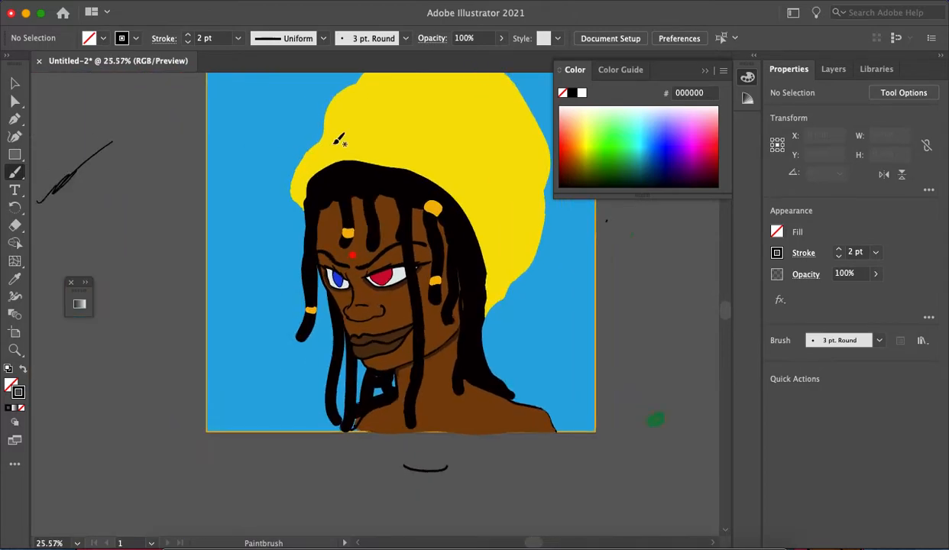
mouse_move(313, 137)
left_mouse_down()
mouse_move(404, 124)
mouse_move(503, 168)
left_mouse_up()
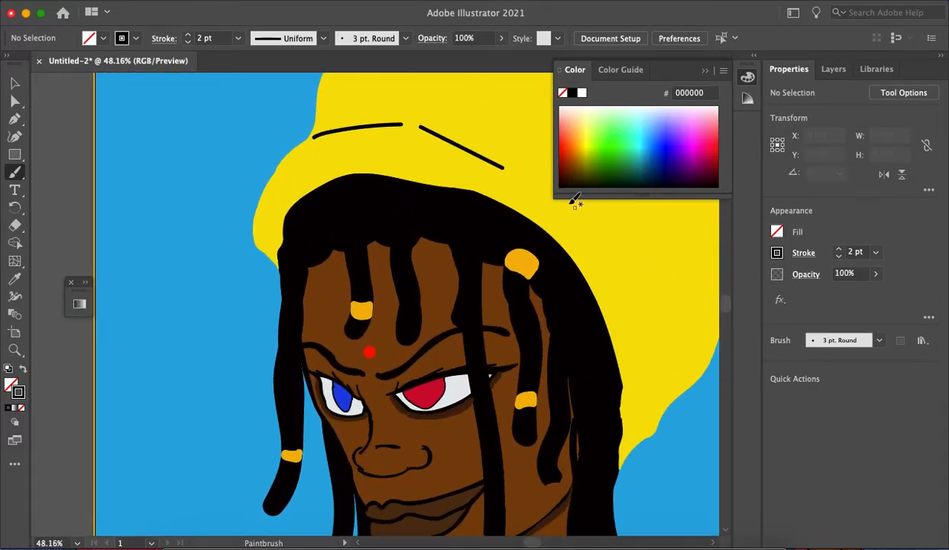
key("ctrl+z")
mouse_move(416, 128)
left_mouse_down()
mouse_move(523, 152)
mouse_move(568, 189)
mouse_move(634, 273)
mouse_move(658, 393)
left_mouse_up()
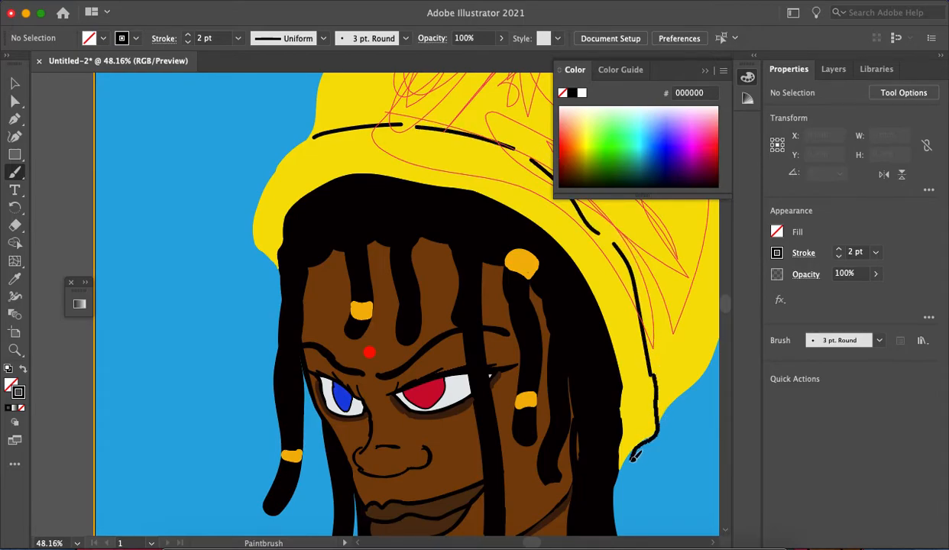
Step: Outline the front end of the head wrap's brim and the front bulge above it with black 2 pt strokes
scroll(657, 423, "down", 5)
scroll(535, 268, "up", 3)
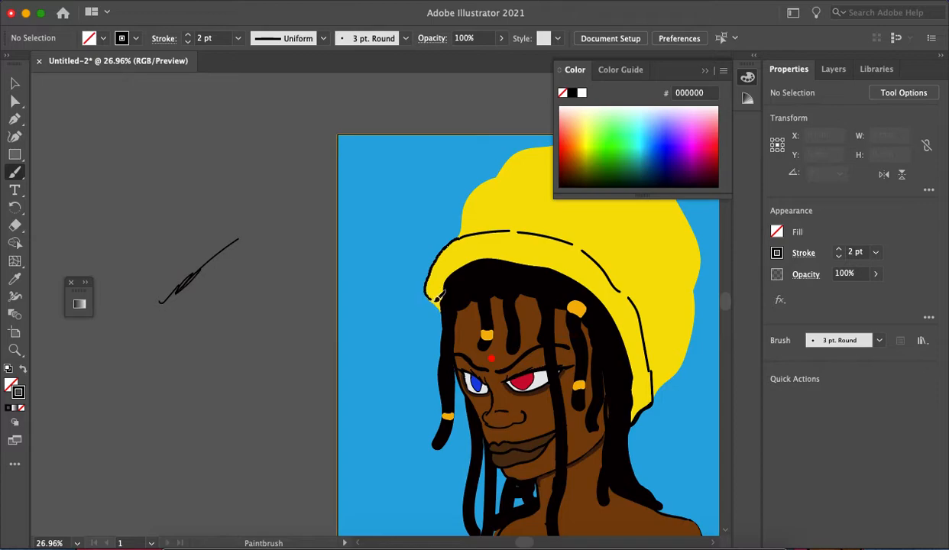
scroll(488, 244, "down", 4)
scroll(495, 239, "up", 3)
scroll(495, 239, "up", 2)
scroll(459, 252, "right", 2)
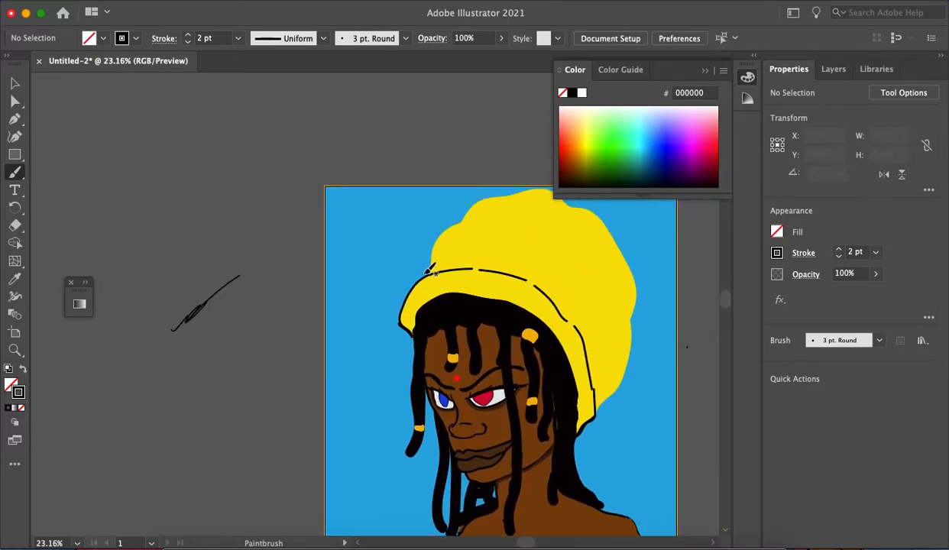
scroll(428, 271, "up", 4)
mouse_move(442, 243)
left_mouse_down()
mouse_move(459, 190)
mouse_move(519, 187)
left_mouse_up()
scroll(441, 260, "down", 3)
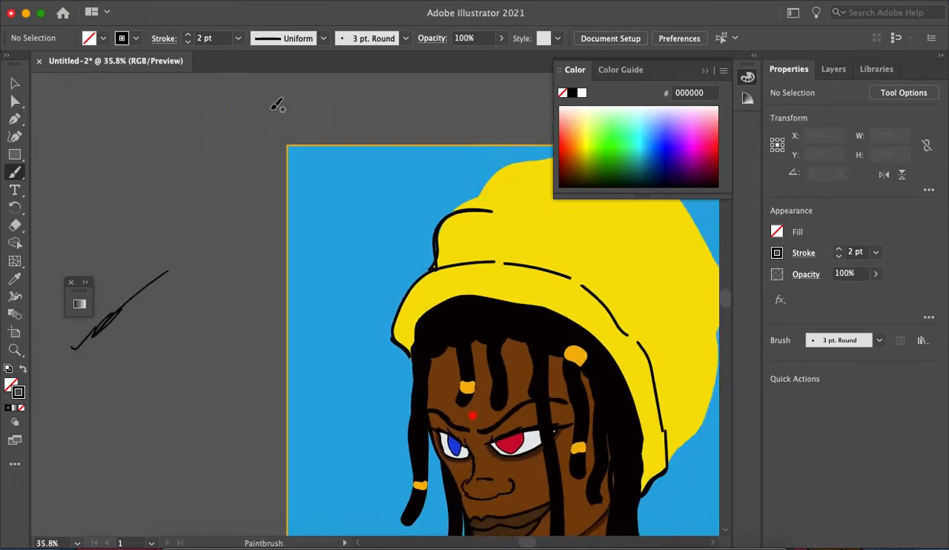
Step: Draw a second dashed fold line in black at 3 pt across the head wrap's crown, above the brim line
mouse_move(493, 224)
left_mouse_down()
mouse_move(541, 238)
mouse_move(561, 264)
left_mouse_up()
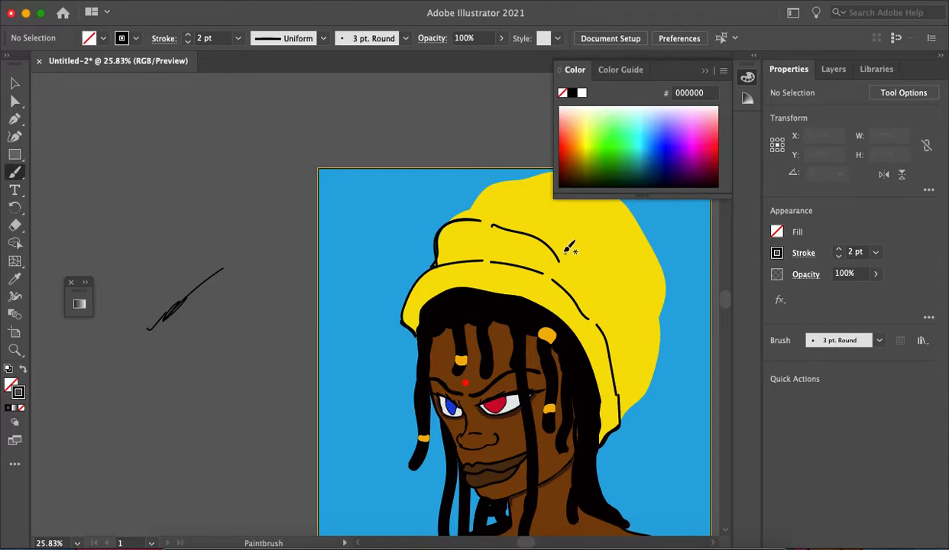
key("super+z")
left_click_drag(494, 226, 548, 242)
left_click_drag(564, 249, 614, 294)
left_click_drag(631, 317, 639, 332)
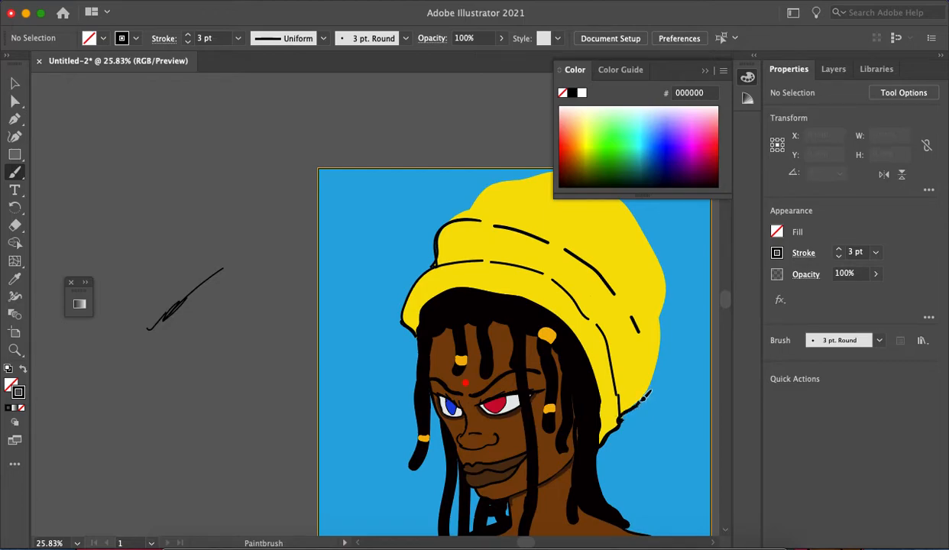
Step: Outline the back, top and upper front contour of the head wrap's crown with black 3 pt strokes
mouse_move(655, 373)
left_mouse_down()
mouse_move(669, 279)
mouse_move(637, 214)
left_mouse_up()
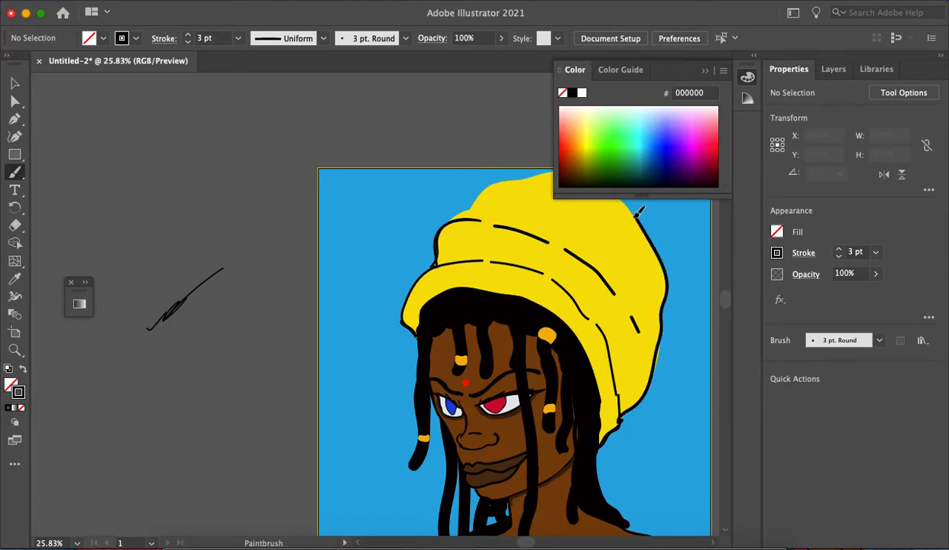
left_click(705, 71)
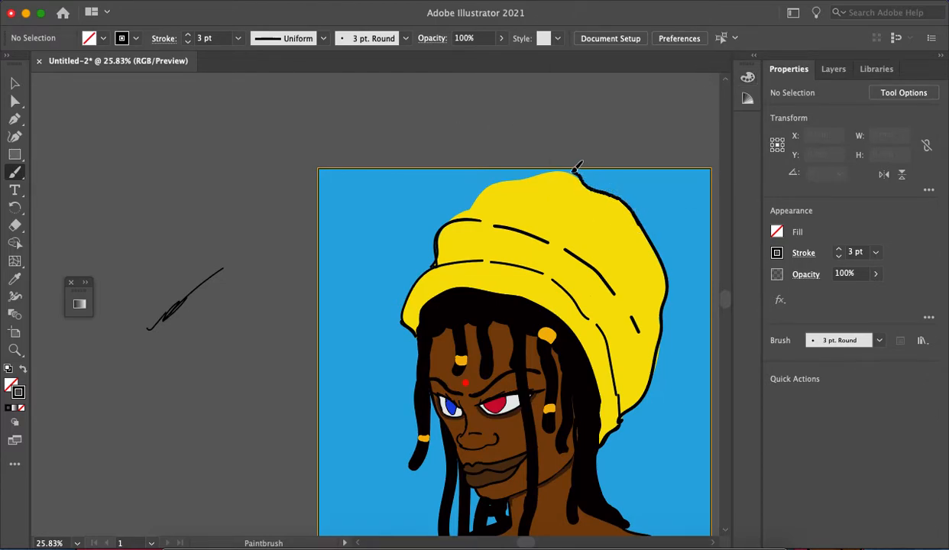
left_click_drag(461, 212, 435, 220)
scroll(585, 177, "up", 3)
mouse_move(578, 174)
left_mouse_down()
mouse_move(538, 165)
mouse_move(602, 196)
left_mouse_up()
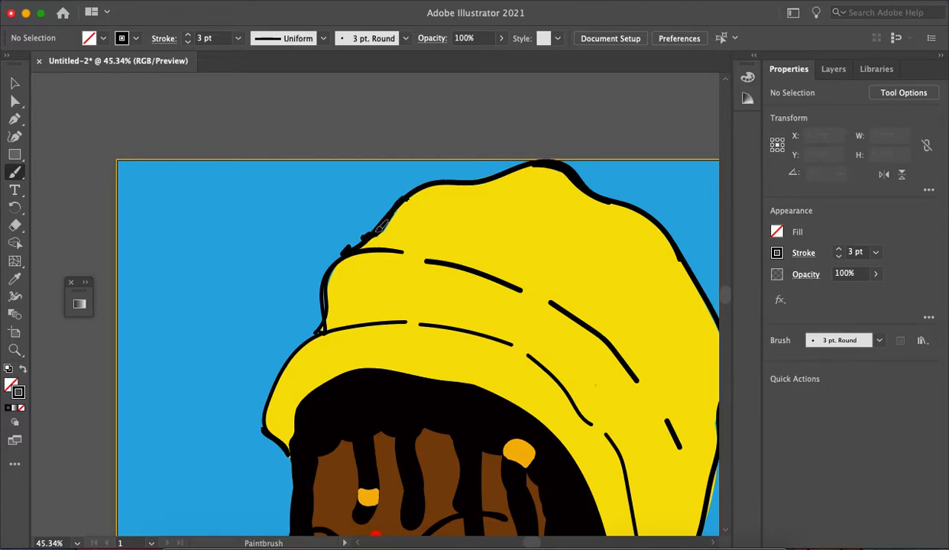
Step: Examine the outlined head wrap and its fold lines against the whole portrait
scroll(425, 185, "down", 5)
scroll(543, 329, "up", 2)
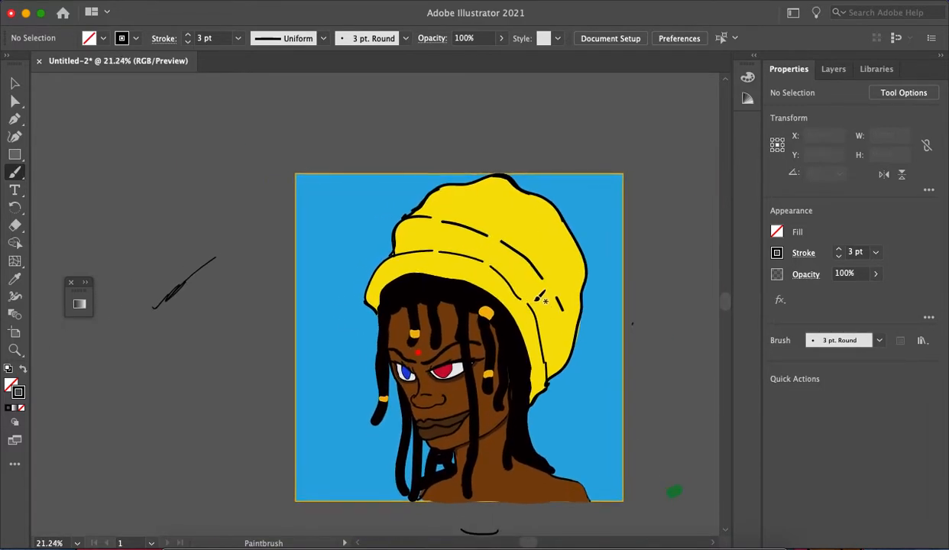
scroll(544, 330, "down", 2)
scroll(526, 313, "down", 2)
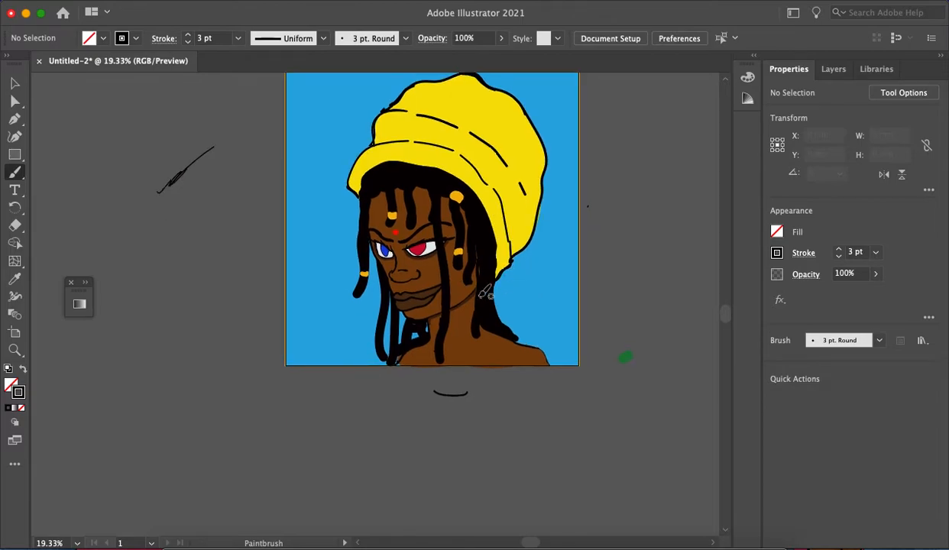
scroll(475, 284, "up", 3)
scroll(474, 279, "up", 1)
scroll(475, 279, "down", 4)
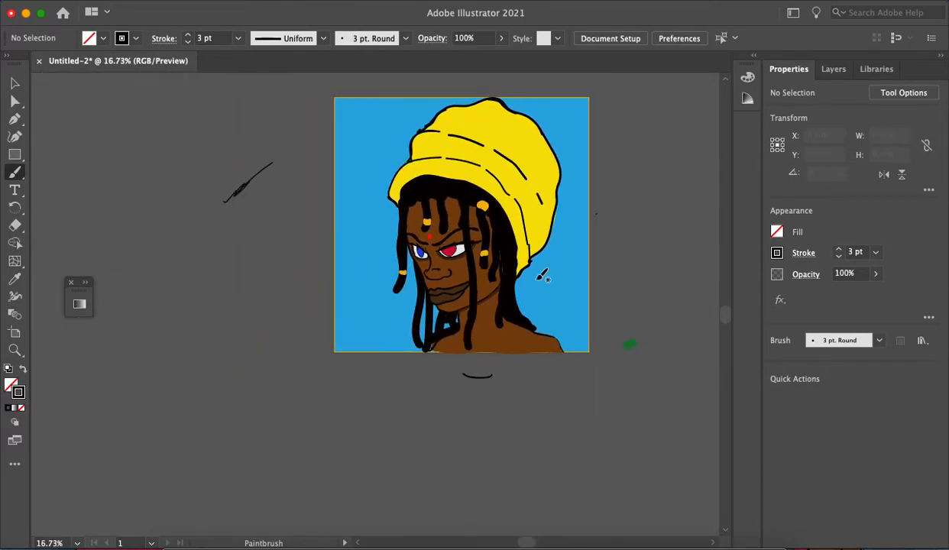
scroll(451, 244, "down", 2)
scroll(451, 243, "up", 5)
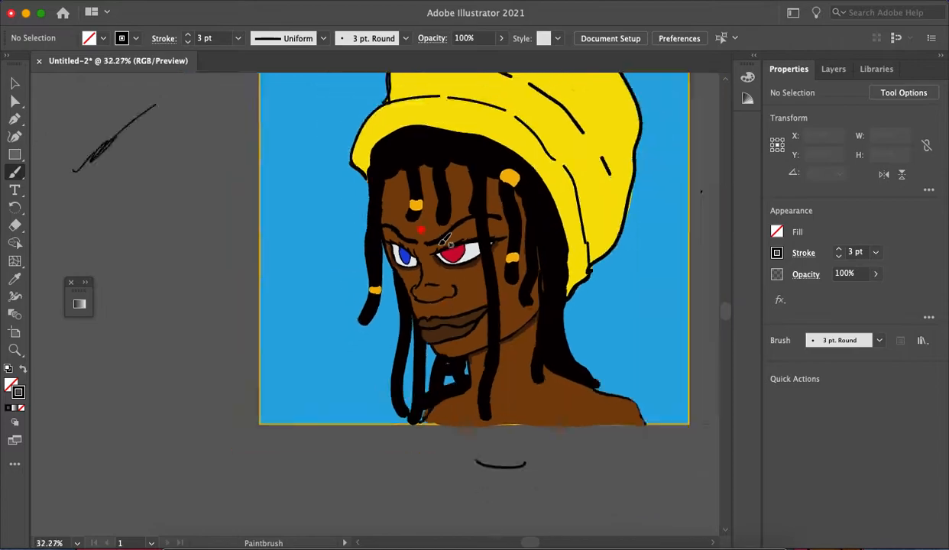
Step: Lengthen the short fold dash at the crown's back and thicken the dashed brim line with black 3 pt strokes
scroll(449, 243, "down", 2)
scroll(578, 197, "up", 4)
scroll(482, 160, "down", 1)
left_click_drag(475, 162, 495, 222)
left_click_drag(466, 268, 465, 300)
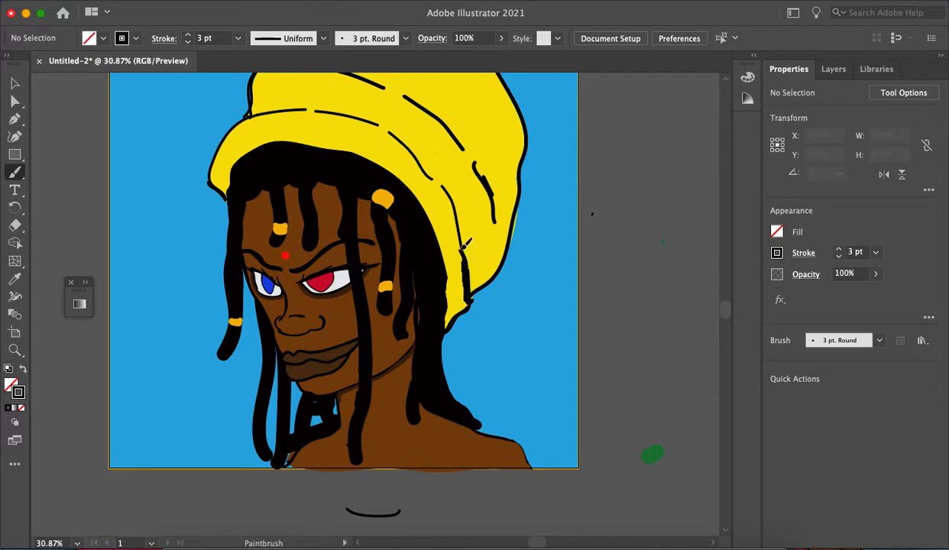
left_click_drag(441, 185, 440, 184)
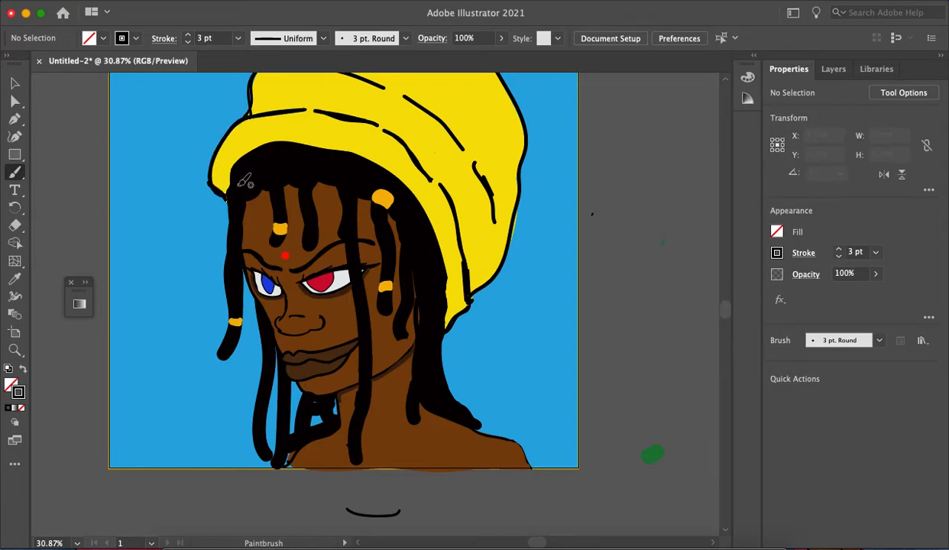
Step: Choose dark brown as the stroke colour and clear the red iris's fill with the Live Paint Bucket
scroll(236, 174, "down", 5)
scroll(338, 171, "up", 10)
scroll(338, 171, "up", 2)
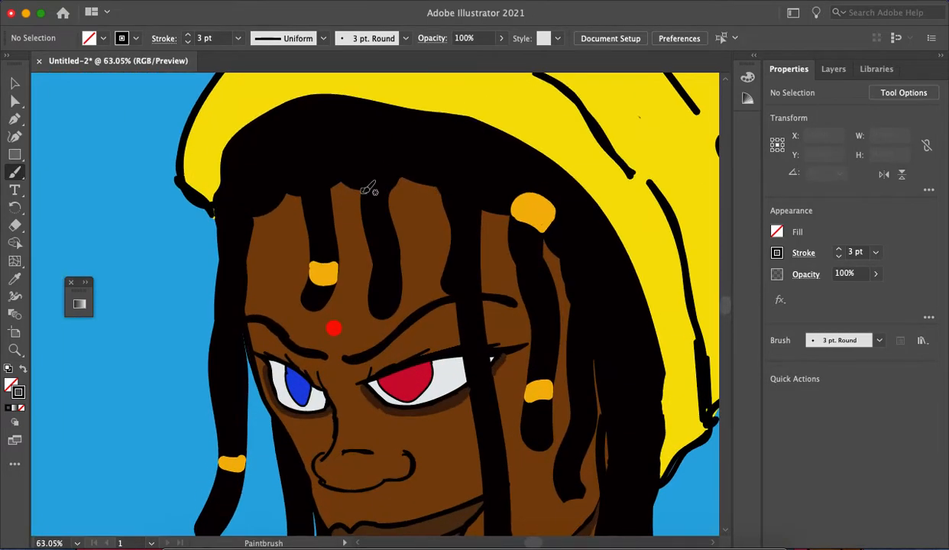
scroll(371, 187, "down", 5)
scroll(656, 195, "down", 4)
key("k")
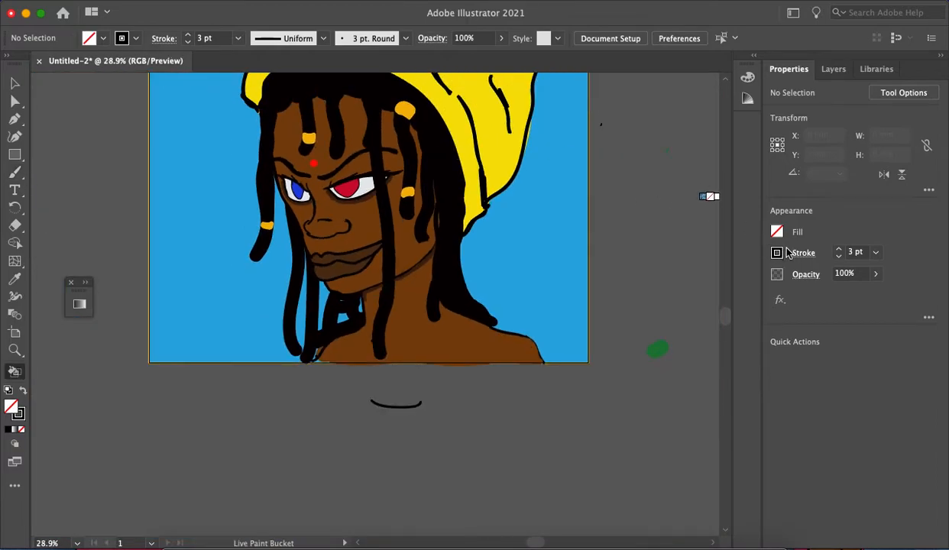
left_click(777, 252)
left_click(717, 327)
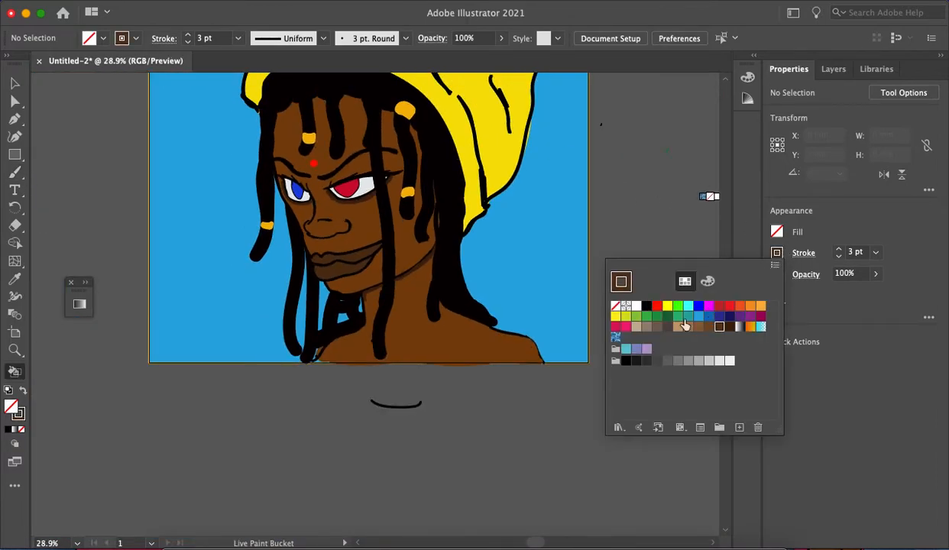
left_click(347, 191)
left_click(347, 191)
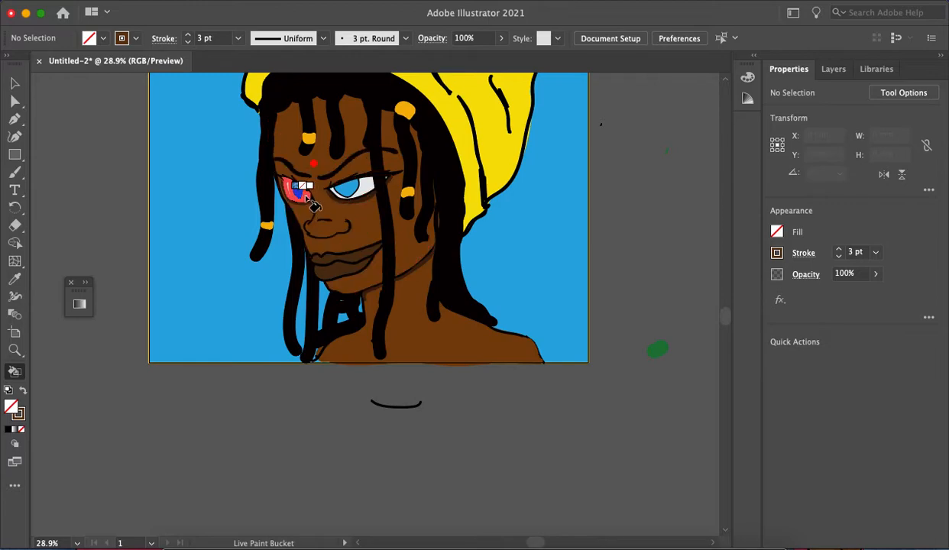
Step: Set the fill to dark brown and recolour the irises of both eyes with the Live Paint Bucket
left_click(777, 232)
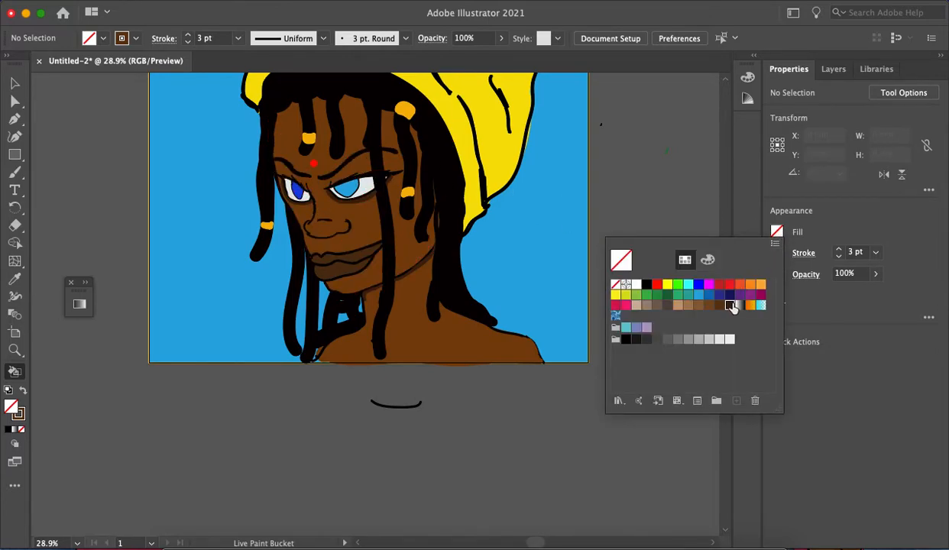
double_click(719, 306)
left_click(479, 389)
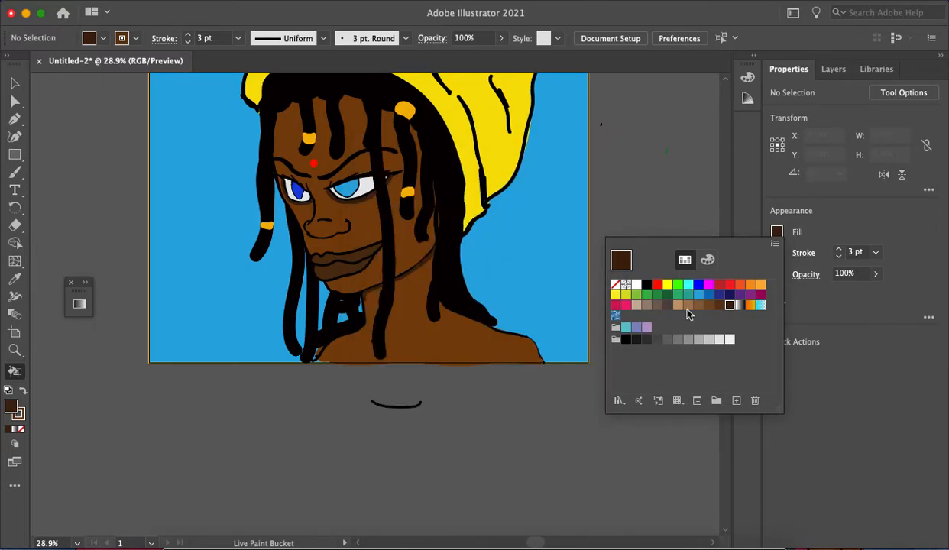
left_click(715, 306)
left_click(660, 191)
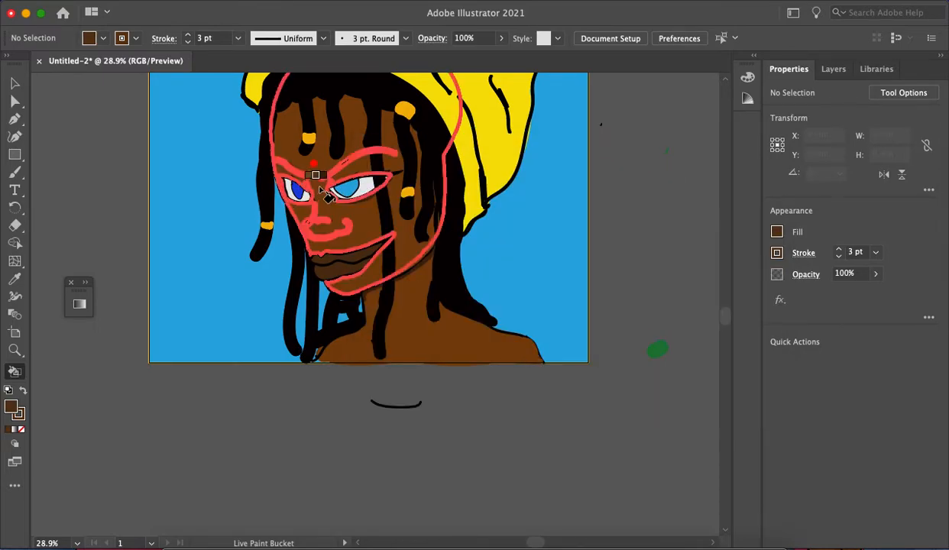
scroll(317, 185, "up", 5)
left_click(266, 195)
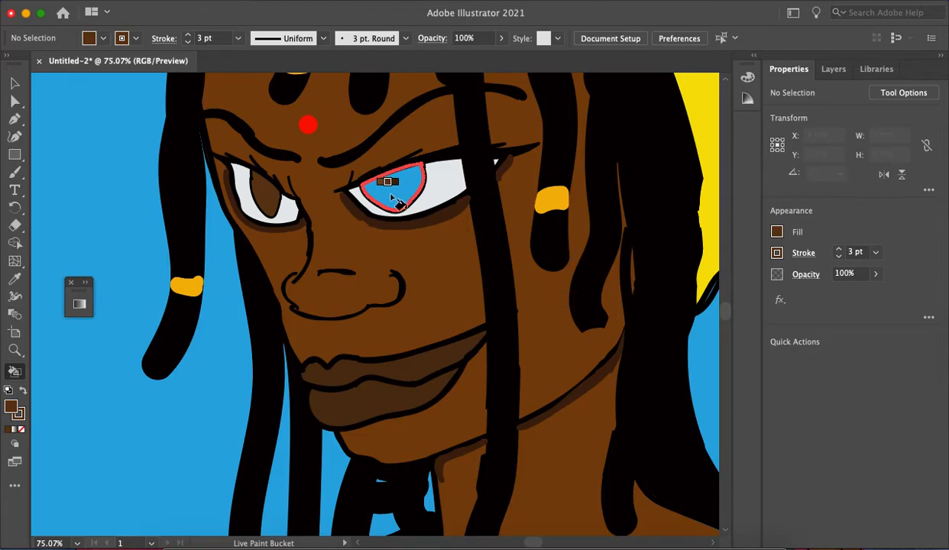
scroll(397, 199, "down", 6)
scroll(459, 191, "down", 1)
scroll(534, 186, "up", 4)
scroll(523, 192, "down", 3)
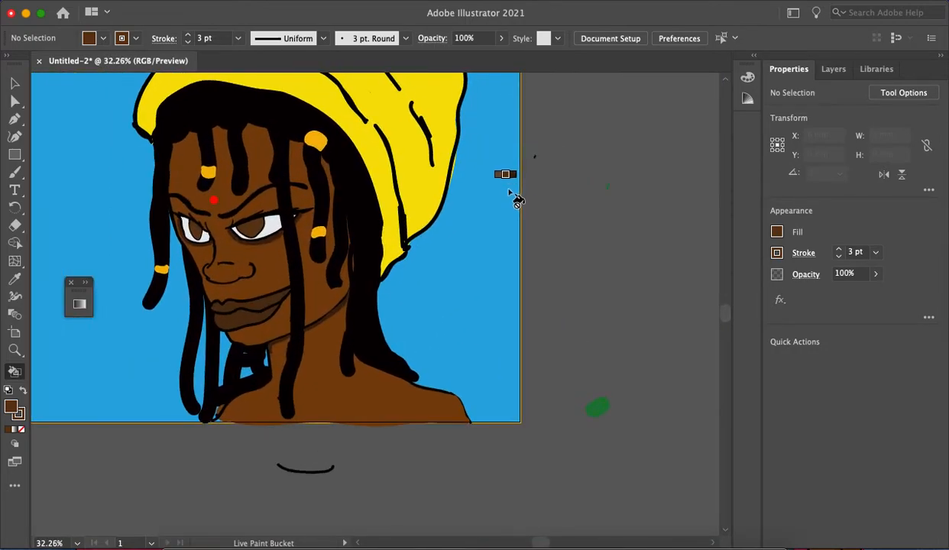
Step: Compare the brown irises with their earlier colours on the whole portrait by undoing and restoring the recolouring
scroll(505, 196, "up", 3)
scroll(505, 196, "left", 2)
scroll(566, 197, "down", 2)
scroll(599, 203, "up", 1)
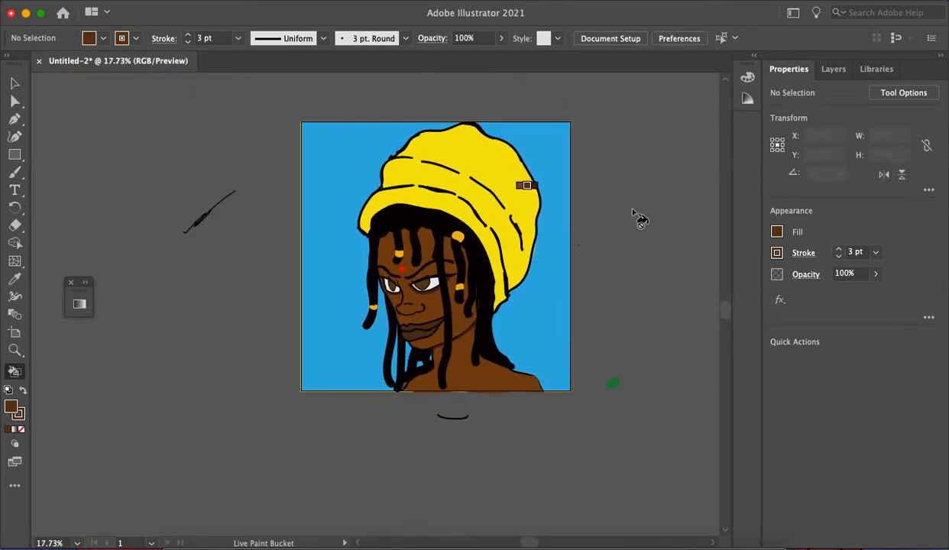
key("super+z")
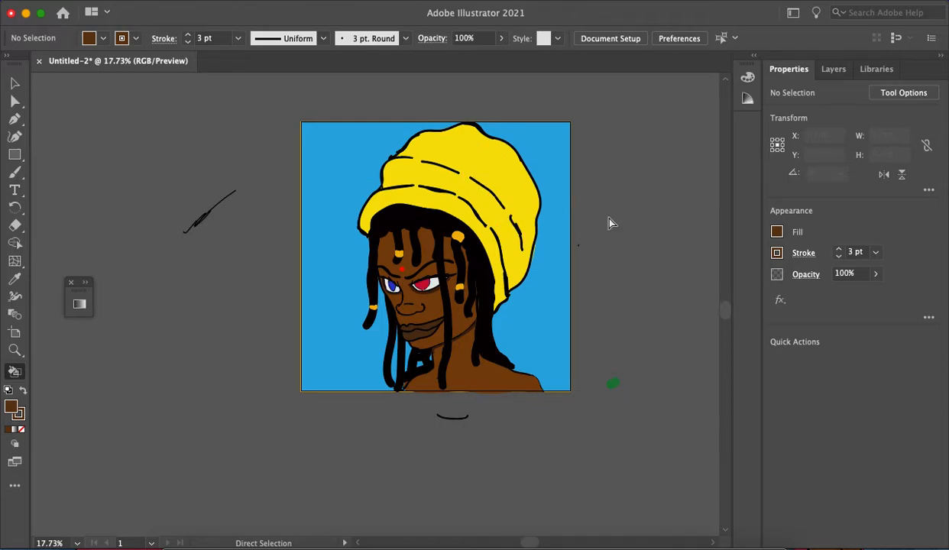
key("super+z")
key("k")
scroll(618, 279, "up", 3)
scroll(620, 283, "down", 1)
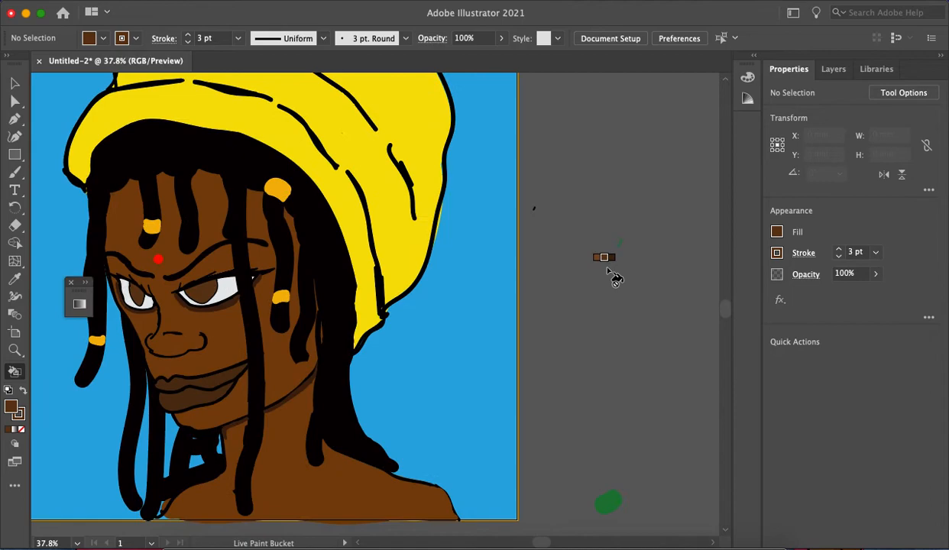
Step: Paint a short dark brown 3 pt test stroke beside the artboard and set the fill to none
key("b")
left_click_drag(596, 255, 585, 234)
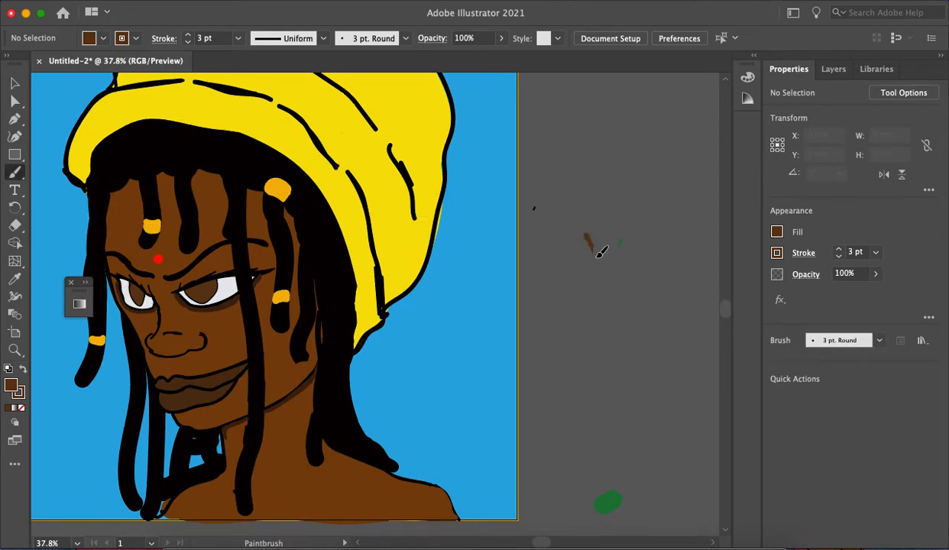
left_click(777, 233)
left_click(701, 159)
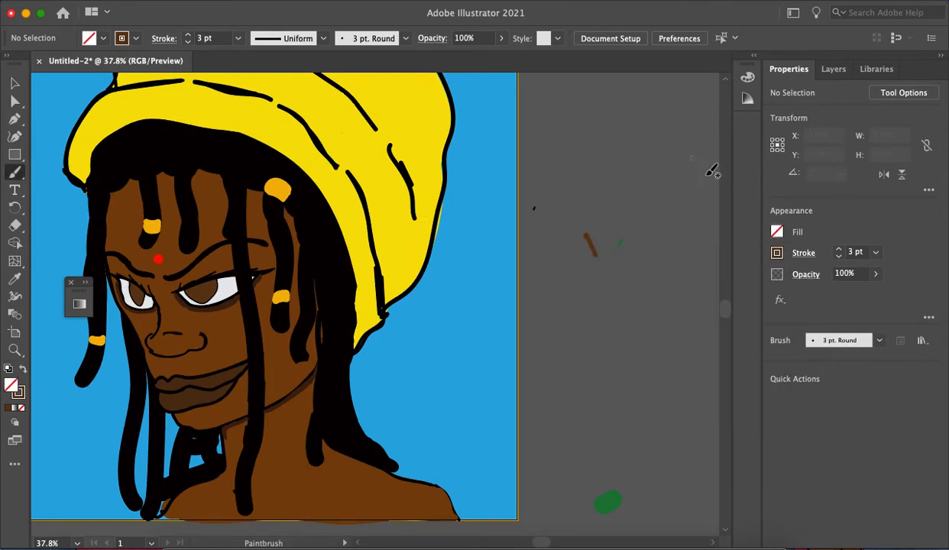
left_click(776, 253)
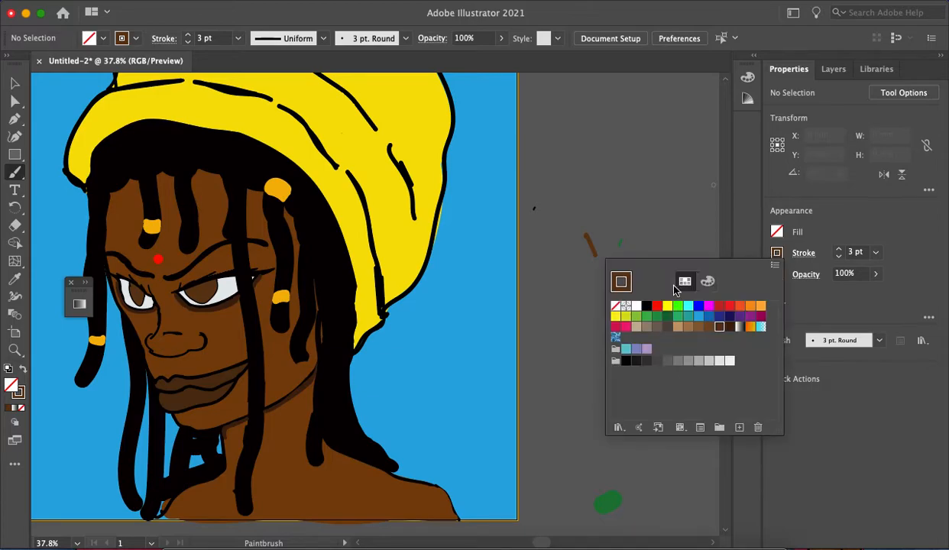
left_click(639, 191)
Step: Set the Paintbrush stroke to black with a 2 pt weight for work on the eyes
scroll(617, 168, "up", 10)
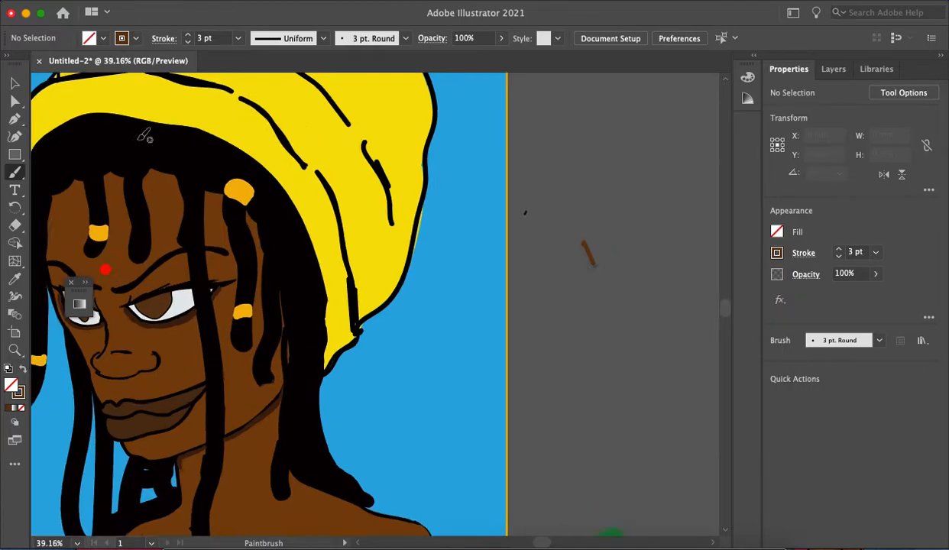
scroll(325, 284, "left", 6)
scroll(344, 275, "left", 8)
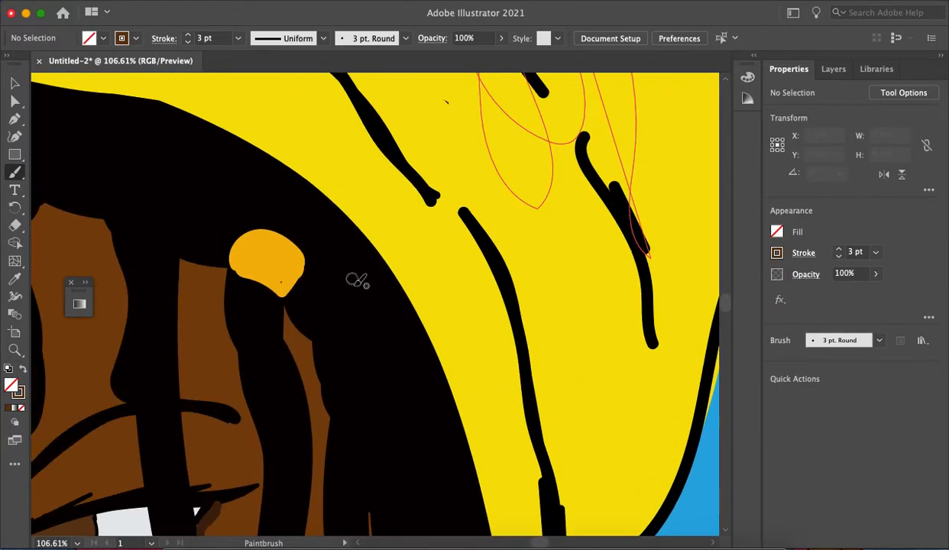
scroll(362, 294, "left", 4)
scroll(363, 321, "left", 6)
scroll(363, 321, "down", 3)
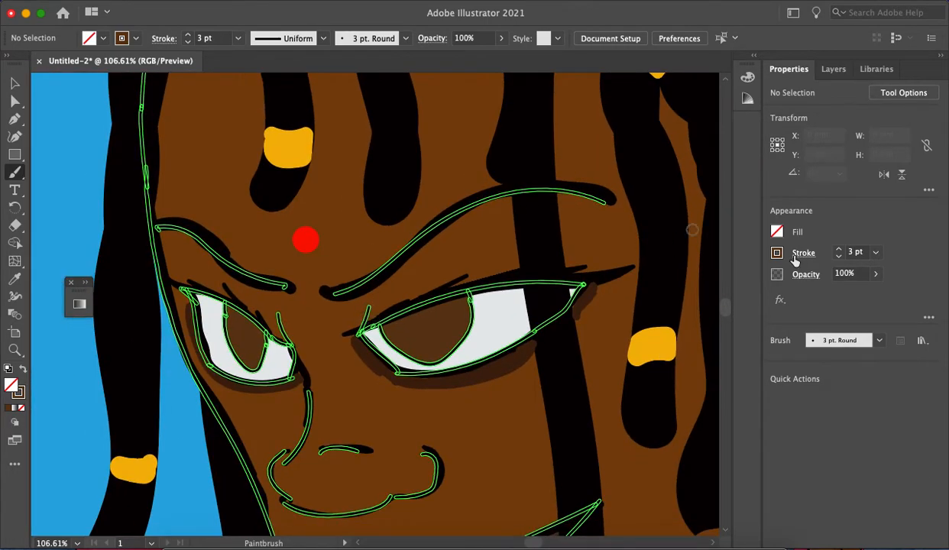
left_click(838, 258)
left_click(776, 253)
left_click(648, 305)
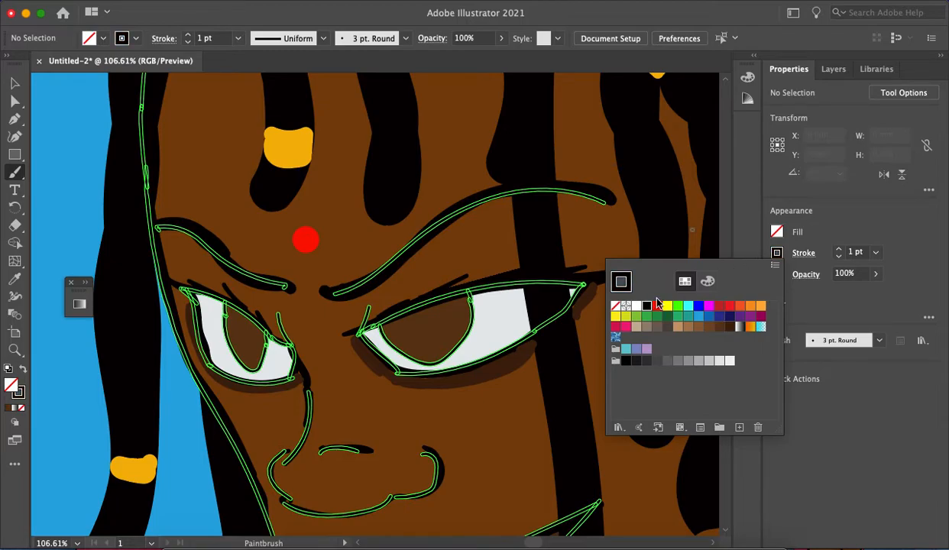
left_click(819, 245)
left_click(838, 249)
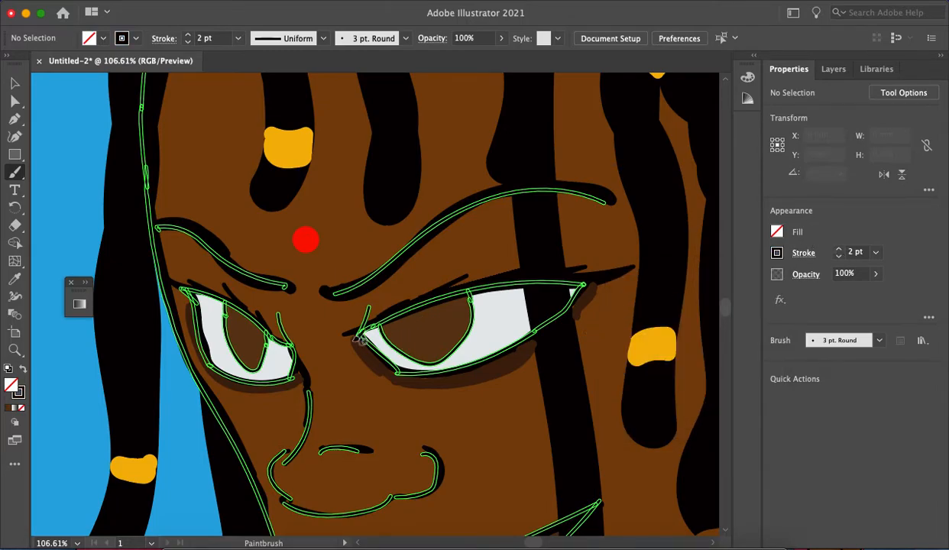
Step: Select the larger eye's iris outline and raise its stroke weight to 1 pt
scroll(357, 341, "up", 5)
key("a")
left_click(423, 354)
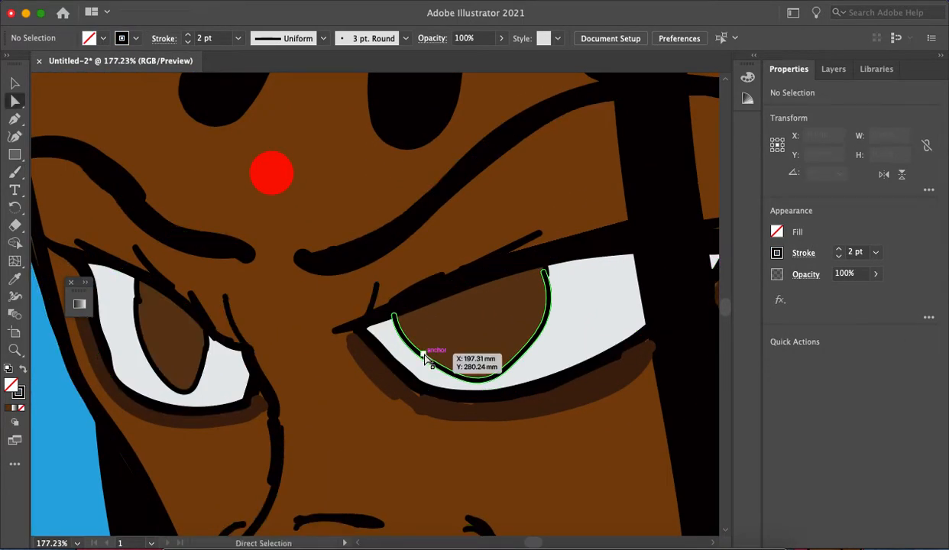
left_click(839, 249)
left_click(839, 248)
left_click(839, 248)
left_click(839, 248)
Step: Select the smaller eye's iris outline and thicken its stroke to 4 pt
left_click(207, 359)
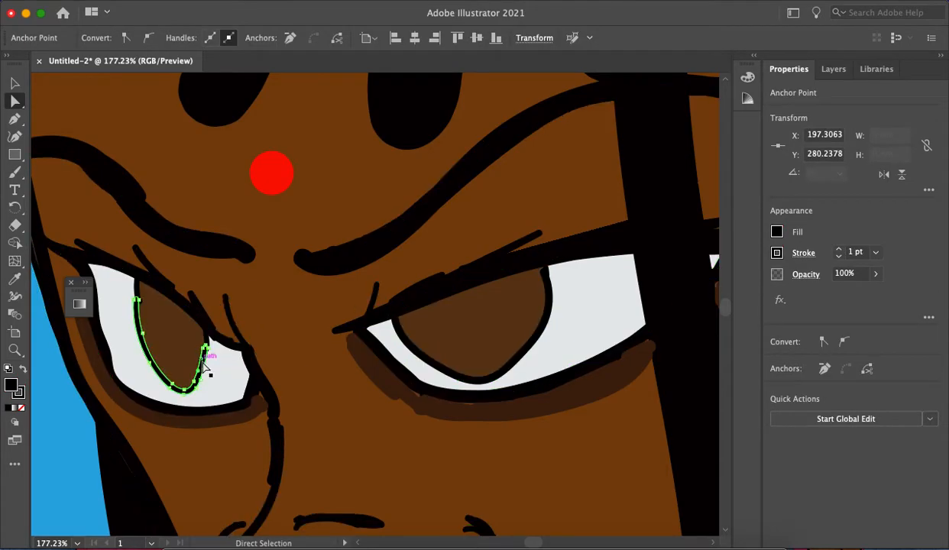
left_click(838, 249)
left_click(838, 249)
left_click(838, 249)
left_click(838, 249)
Step: Thicken the larger eye's iris outline to 4 pt and deselect it
left_click(547, 304)
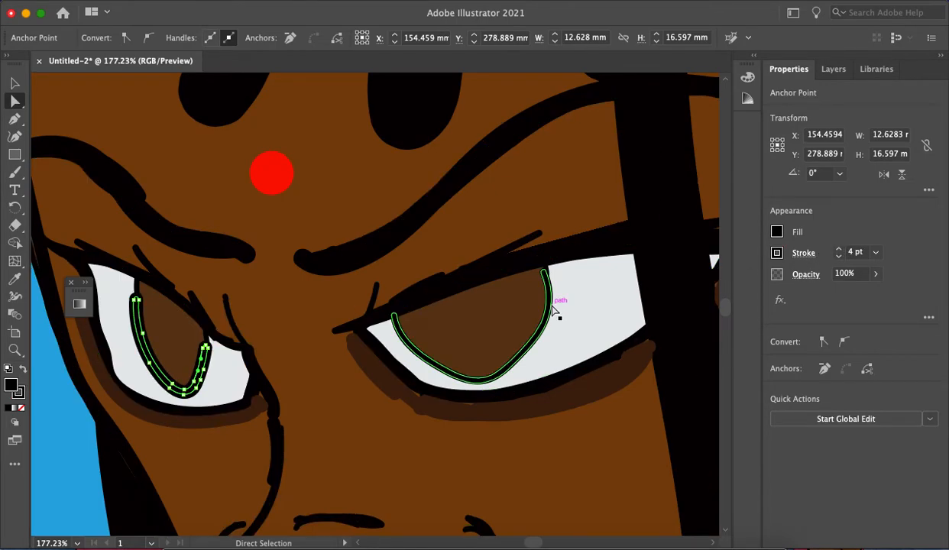
left_click(838, 249)
left_click(838, 249)
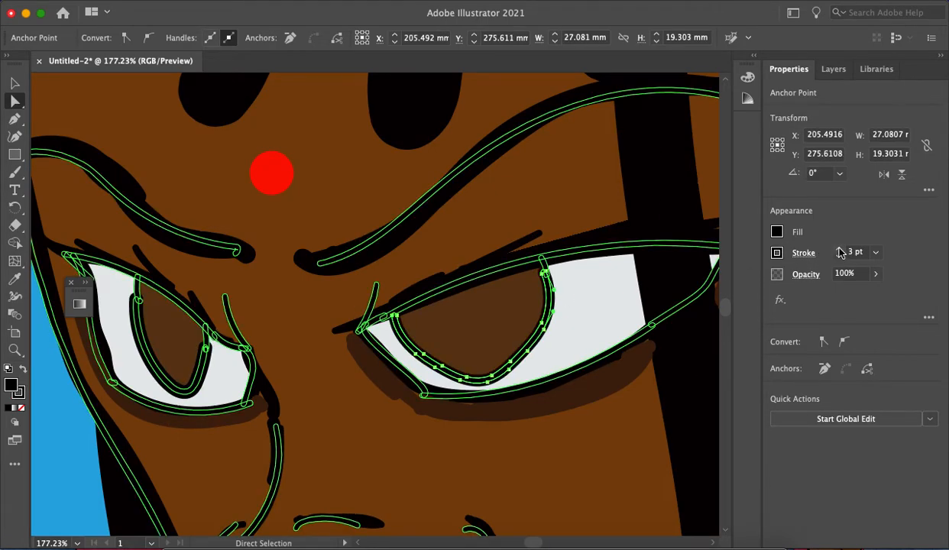
left_click(208, 370)
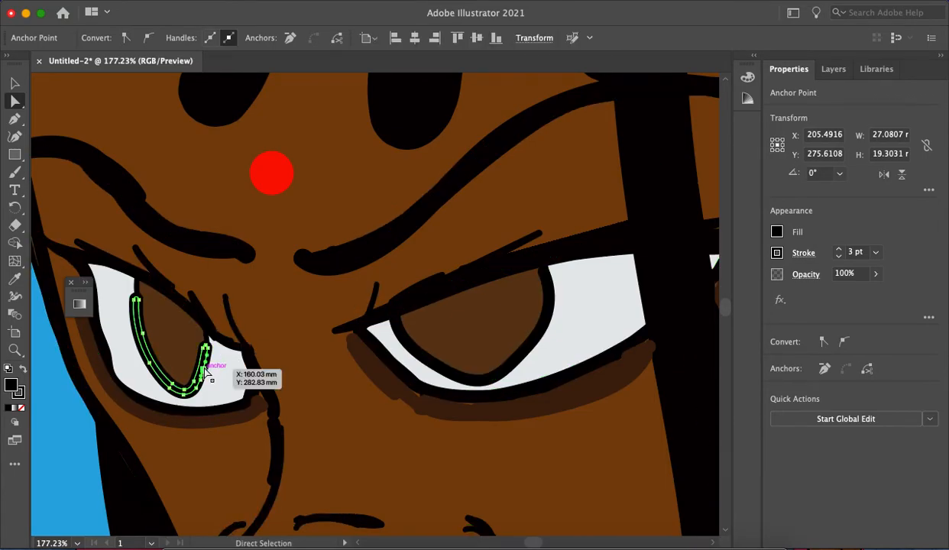
left_click(619, 263)
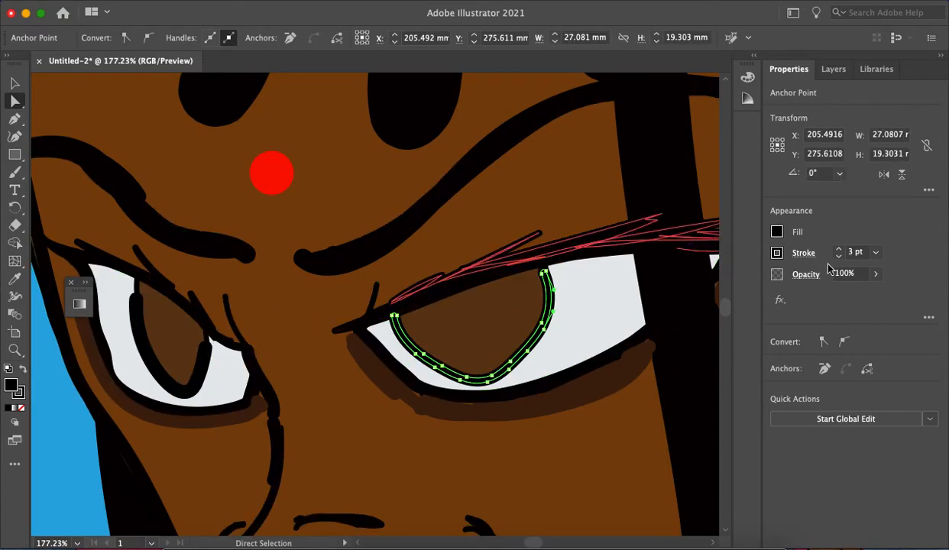
left_click(839, 251)
scroll(544, 303, "down", 6)
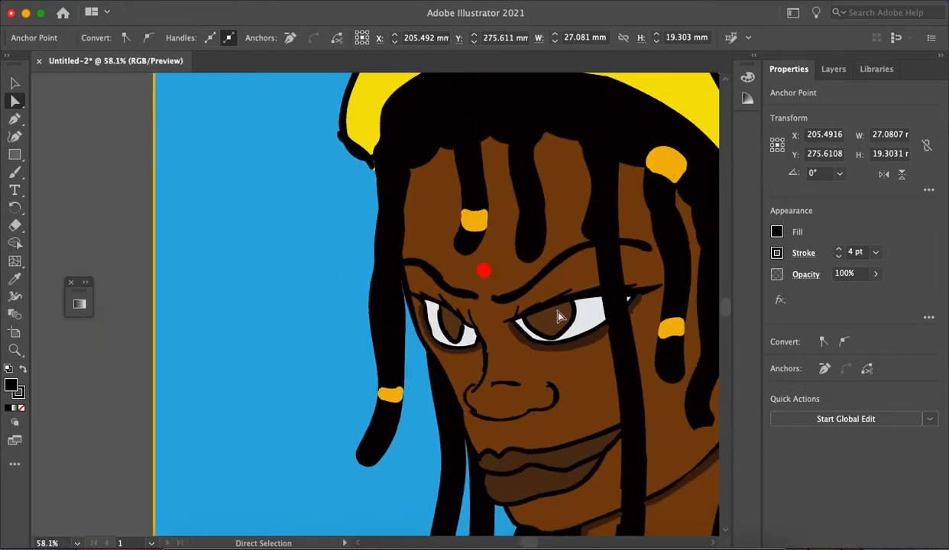
left_click(265, 330)
Step: Paint round black pupils in the upper part of both brown irises with the Paintbrush
scroll(512, 315, "up", 6)
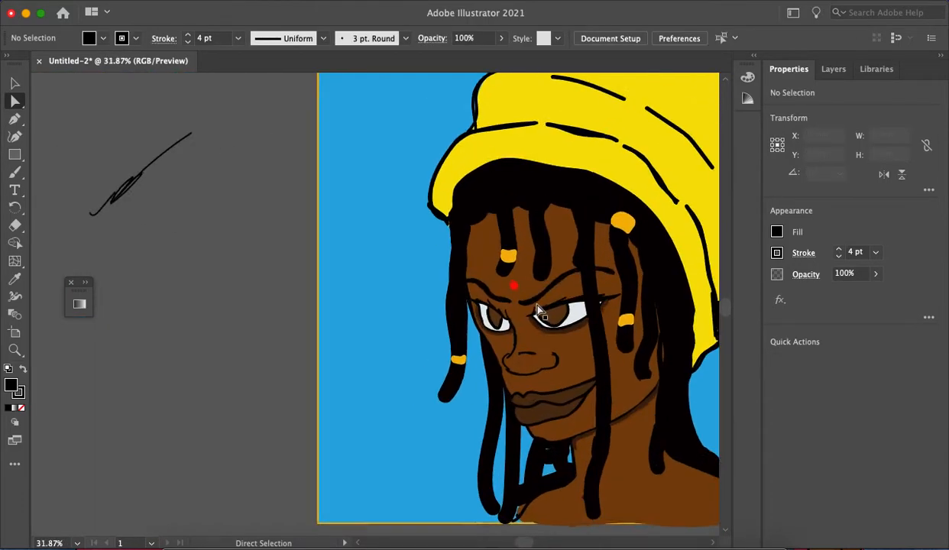
scroll(511, 313, "up", 1)
key("b")
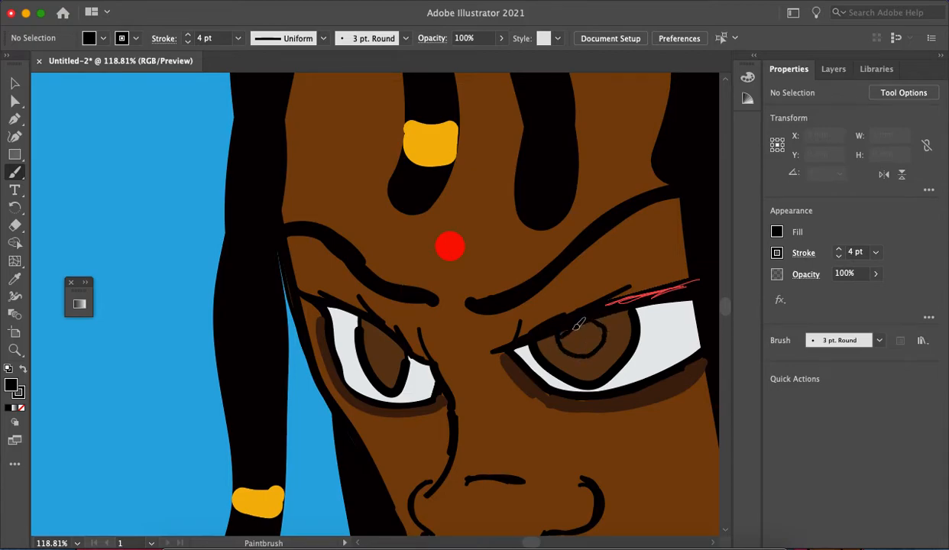
mouse_move(579, 342)
left_mouse_down()
mouse_move(595, 345)
mouse_move(587, 331)
left_mouse_up()
mouse_move(385, 333)
left_mouse_down()
mouse_move(391, 356)
mouse_move(370, 344)
mouse_move(370, 332)
mouse_move(372, 342)
left_mouse_up()
key("super+z")
Step: Draw curved upper eyelashes on the smaller eye with black 1 pt brush strokes and no fill
scroll(420, 298, "down", 5)
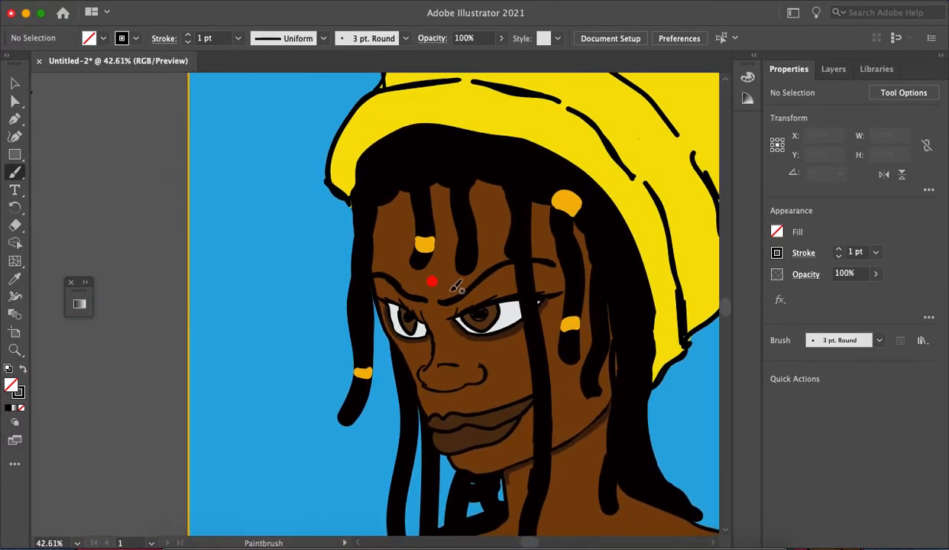
scroll(450, 283, "down", 3)
scroll(431, 298, "up", 6)
scroll(395, 323, "up", 2)
scroll(338, 327, "down", 1)
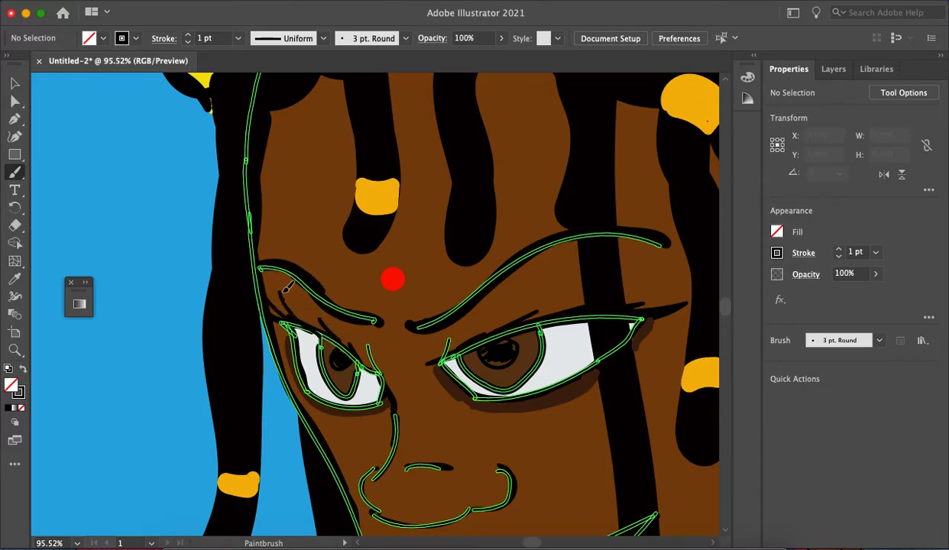
mouse_move(322, 329)
left_mouse_down()
mouse_move(296, 298)
mouse_move(311, 308)
left_mouse_up()
left_click_drag(352, 359, 331, 314)
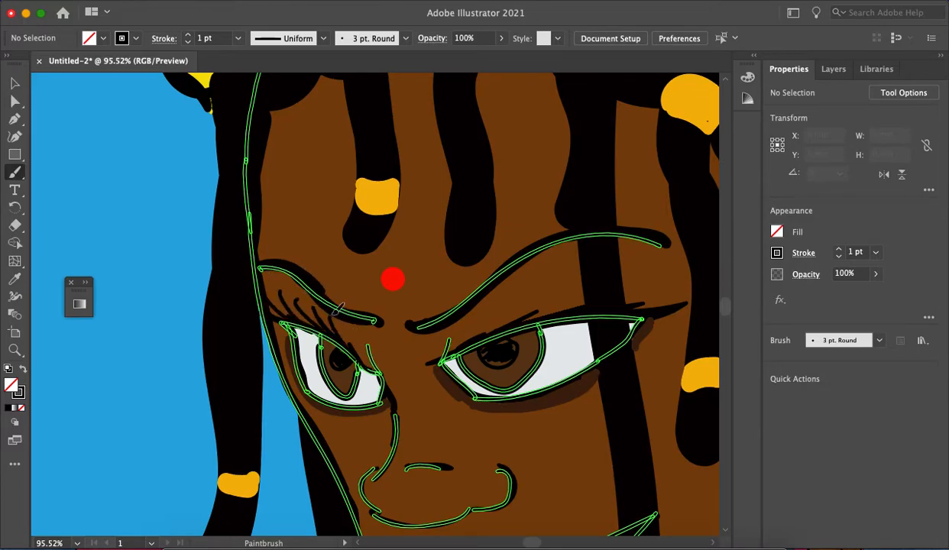
Step: Draw long upper eyelashes along the larger eye's lid with black 1 pt brush strokes
scroll(562, 313, "down", 3)
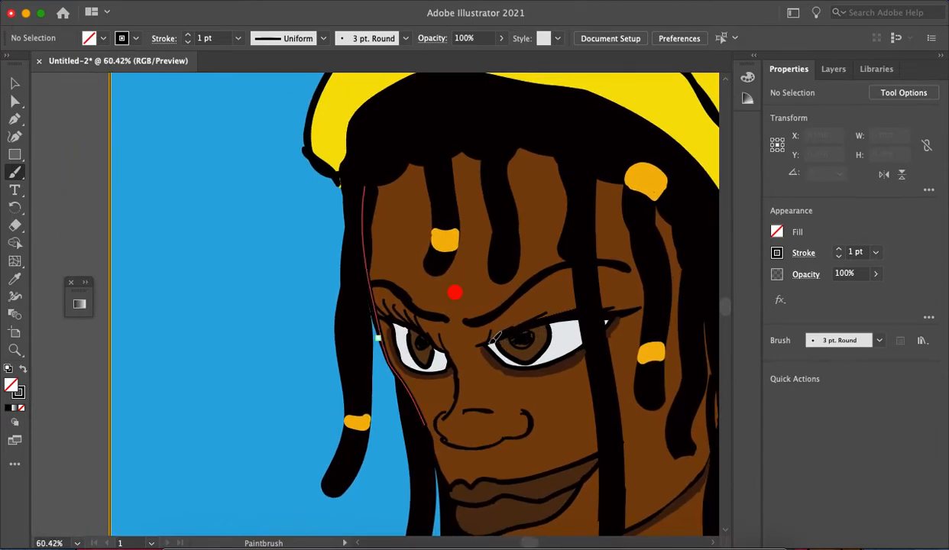
mouse_move(549, 281)
left_mouse_down()
mouse_move(532, 309)
mouse_move(572, 284)
mouse_move(635, 285)
left_mouse_up()
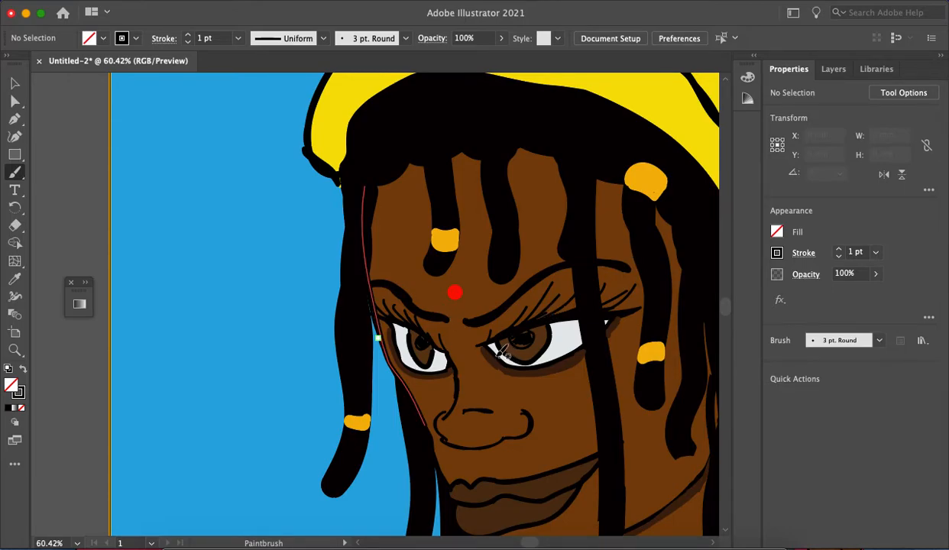
scroll(504, 351, "up", 5)
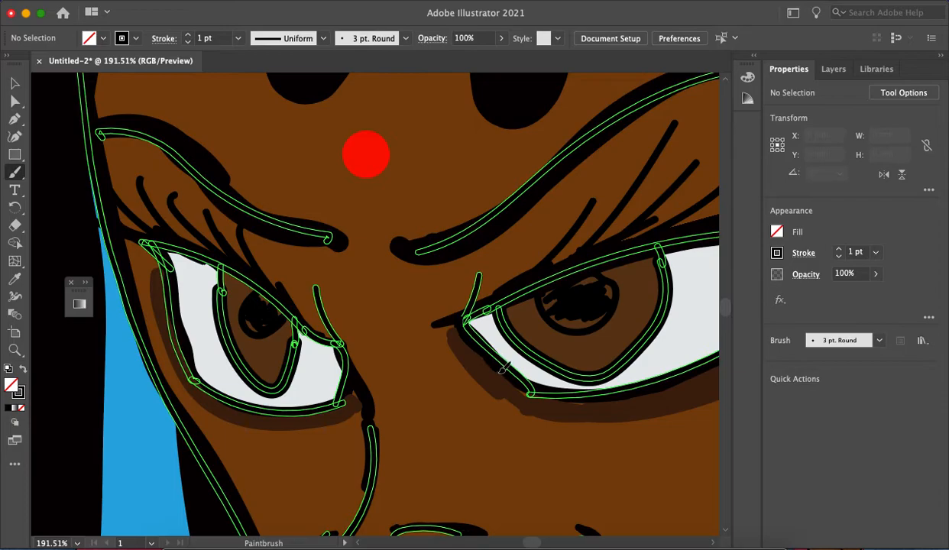
Step: Examine the finished eyes and lashes against the whole portrait, and check the lips up close
scroll(562, 392, "down", 5)
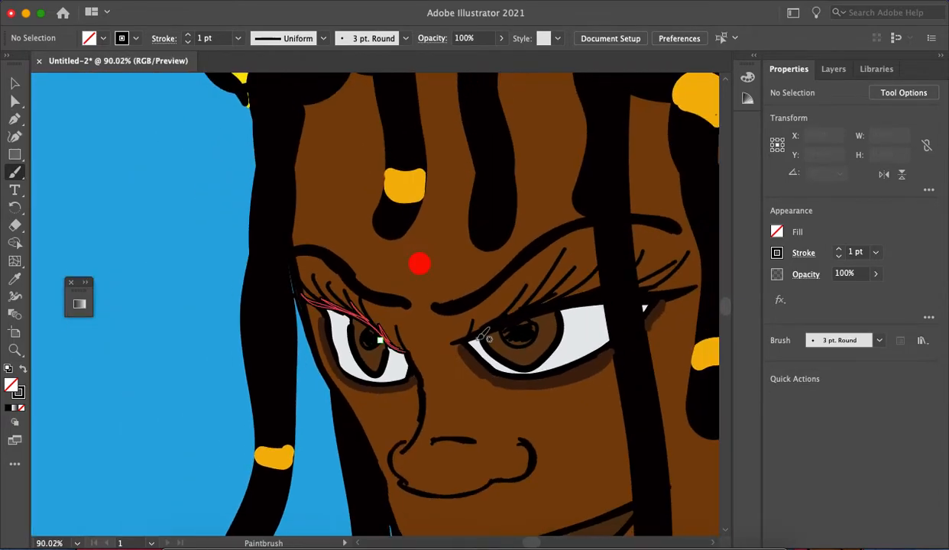
key("a")
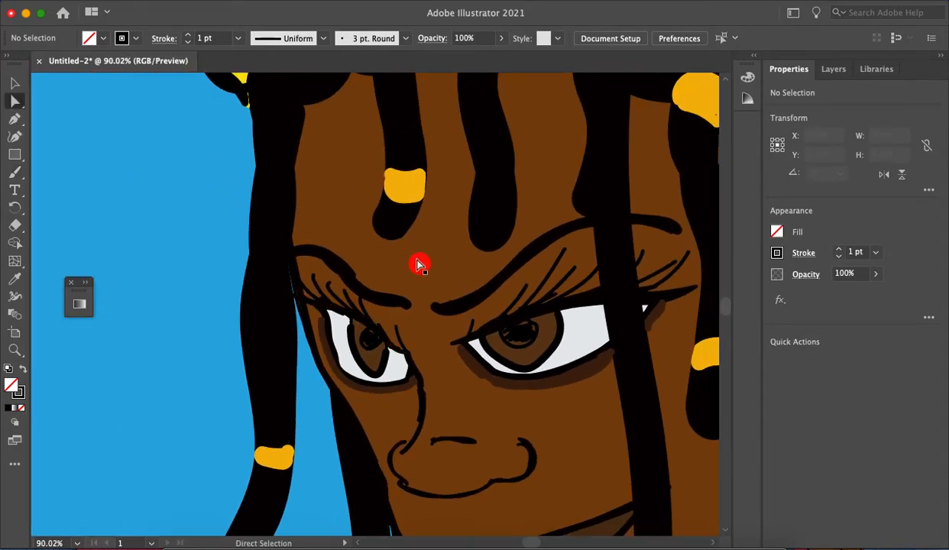
left_click(419, 264)
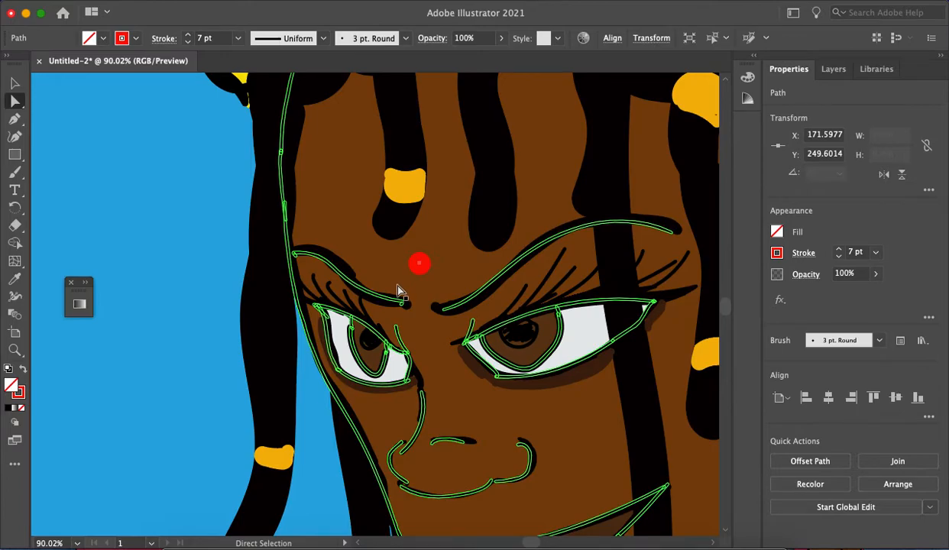
scroll(581, 323, "down", 5)
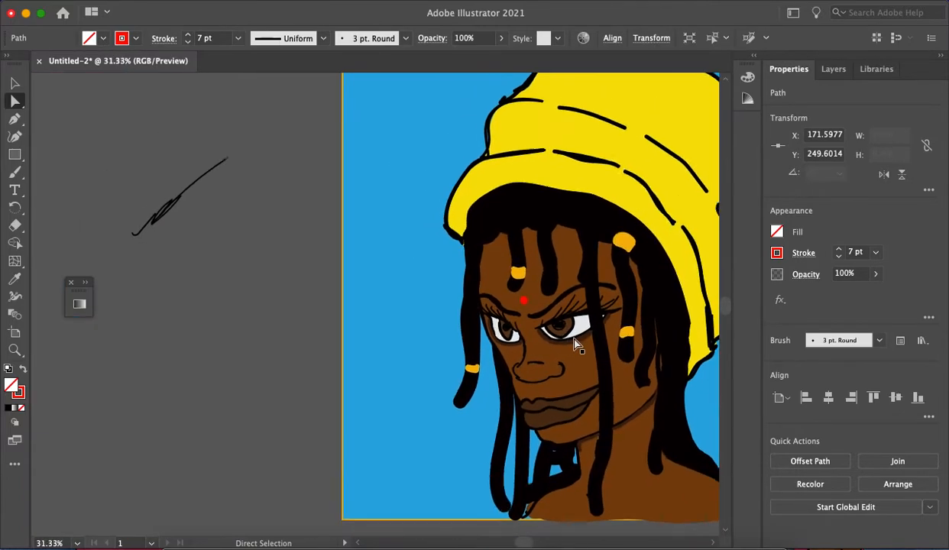
scroll(576, 340, "down", 5)
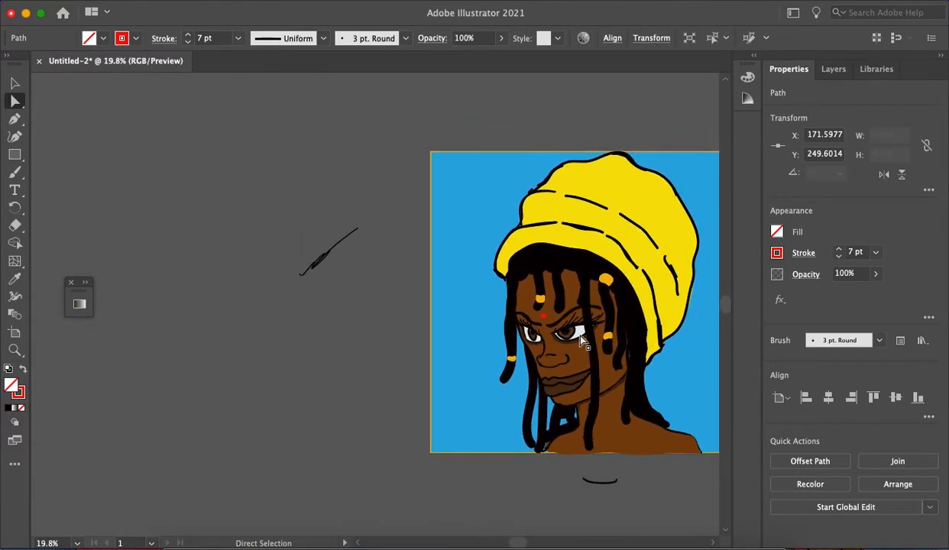
scroll(599, 313, "right", 3)
scroll(592, 313, "up", 5)
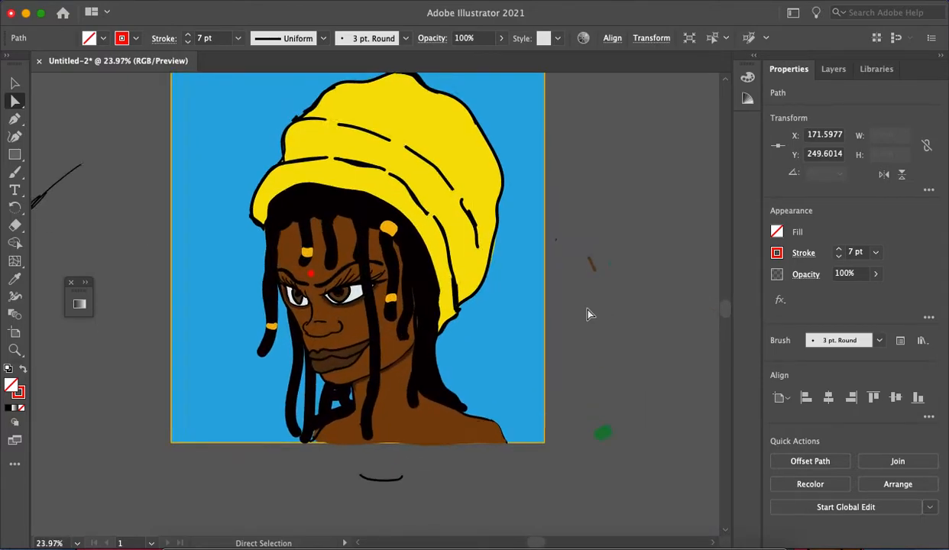
scroll(459, 334, "up", 4)
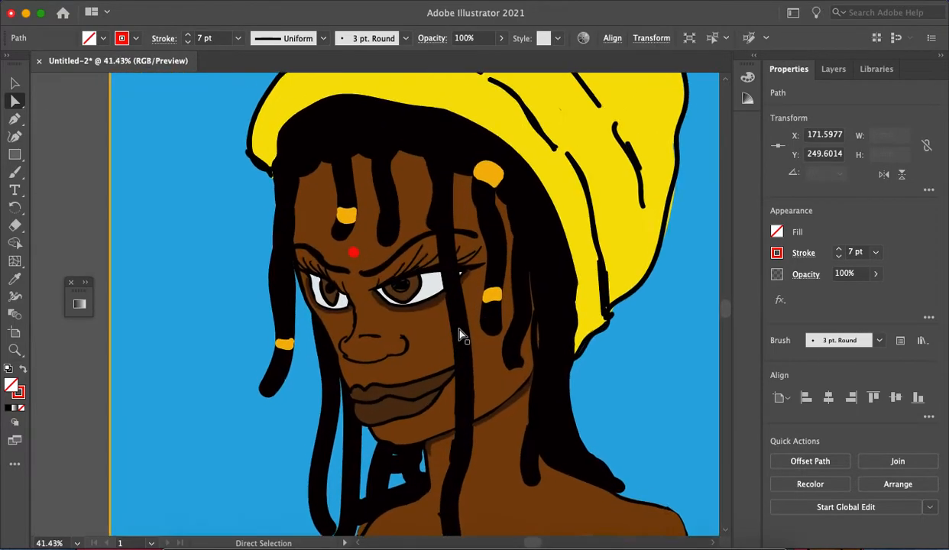
scroll(462, 342, "up", 3)
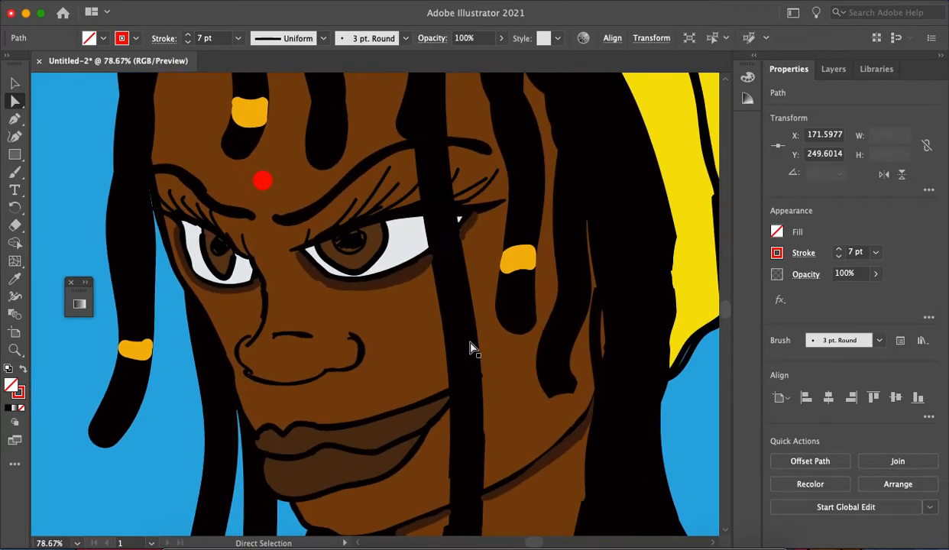
scroll(464, 367, "down", 5)
scroll(383, 481, "up", 6)
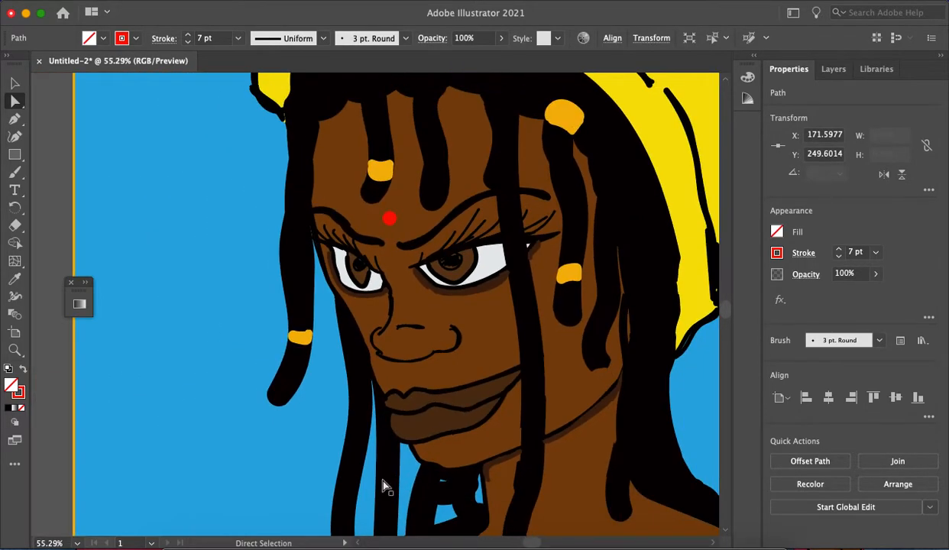
scroll(435, 398, "down", 3)
scroll(428, 317, "up", 3)
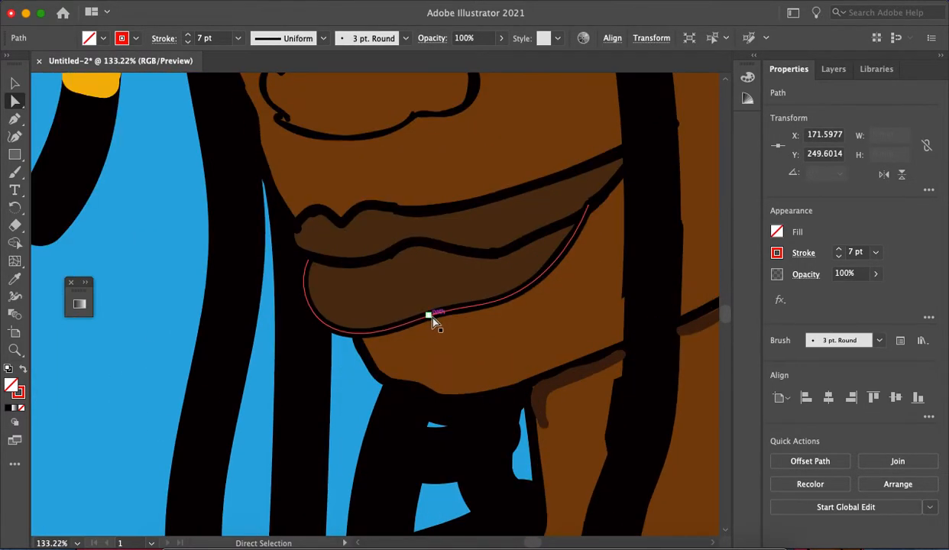
Step: Try to lower the bottom lip's edge by moving its outline and pulling an anchor of the contour beneath, and undo the reshaping
left_click_drag(430, 319, 444, 334)
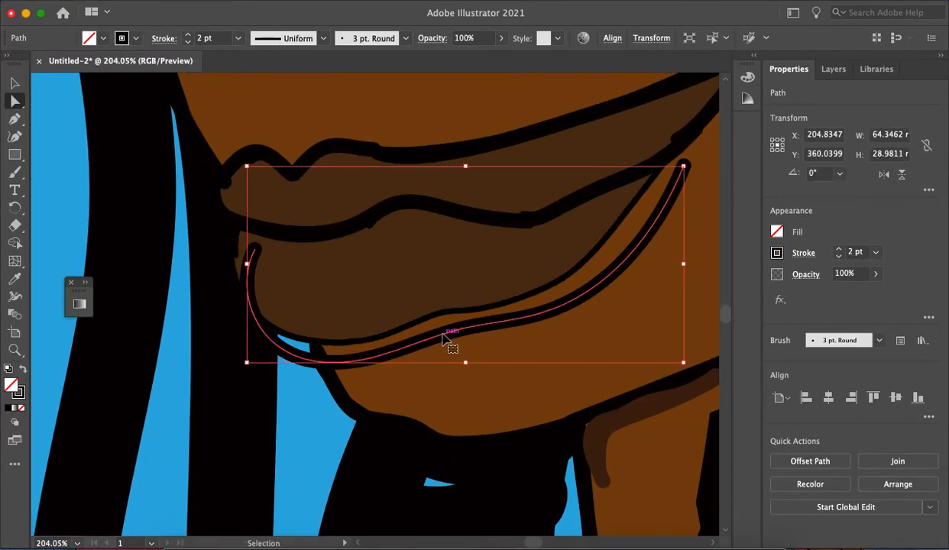
key("Delete")
left_click_drag(467, 310, 429, 339)
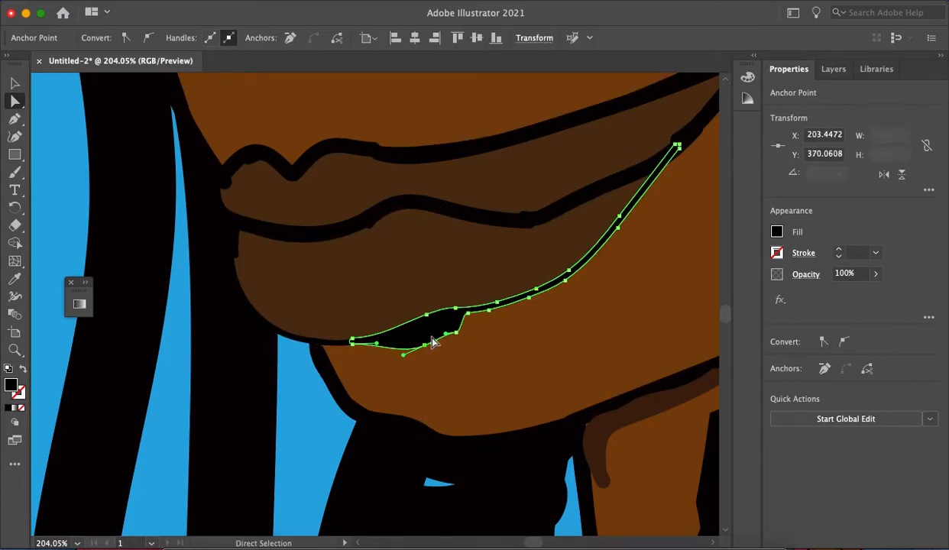
key("super+z")
key("super+z")
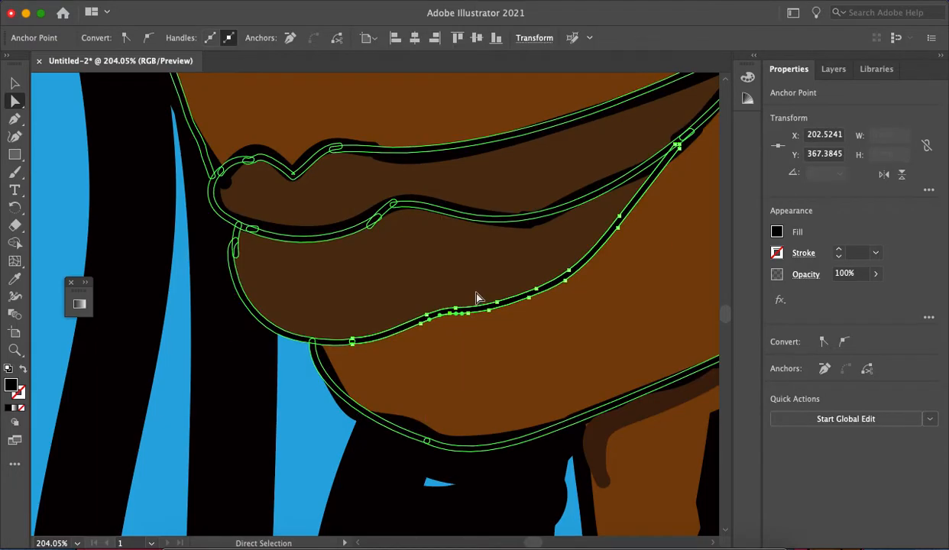
scroll(472, 300, "down", 10)
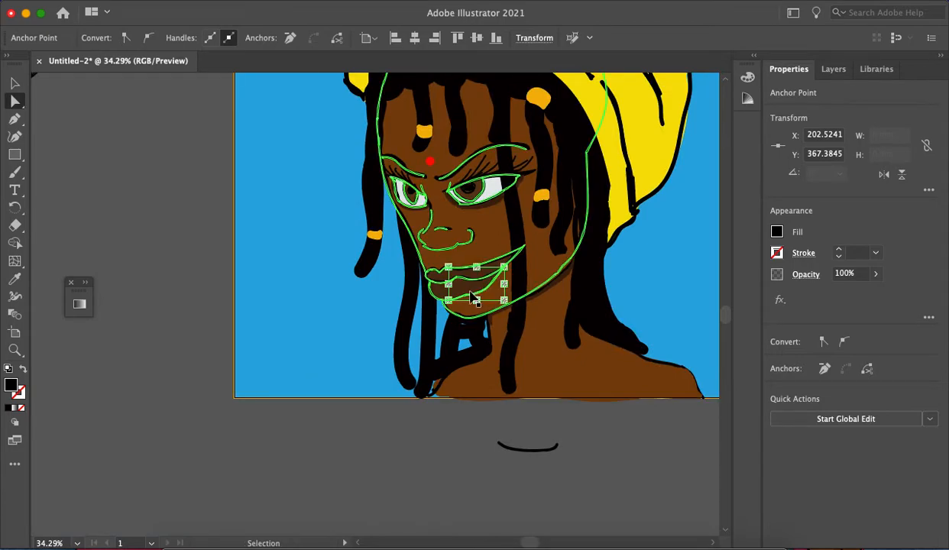
key("super+z")
key("super+z")
Step: Sample the lips' dark brown and shift the displaced lower lip outline back up against the lip
left_click(200, 427)
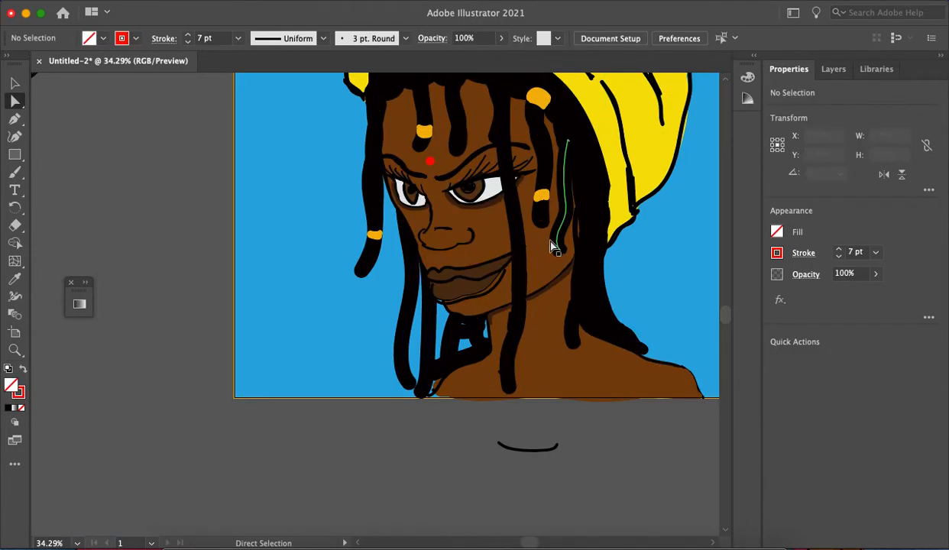
key("i")
left_click(481, 281)
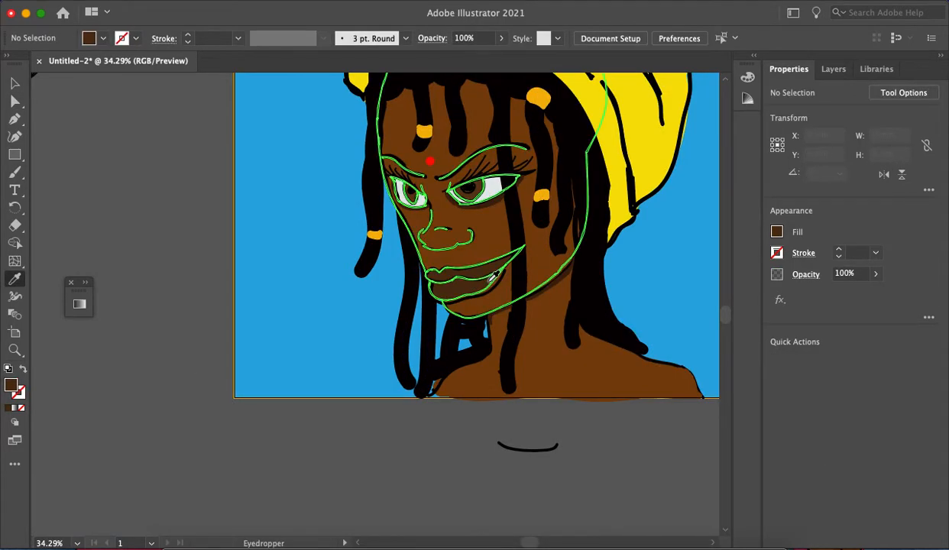
key("b")
scroll(499, 277, "up", 10)
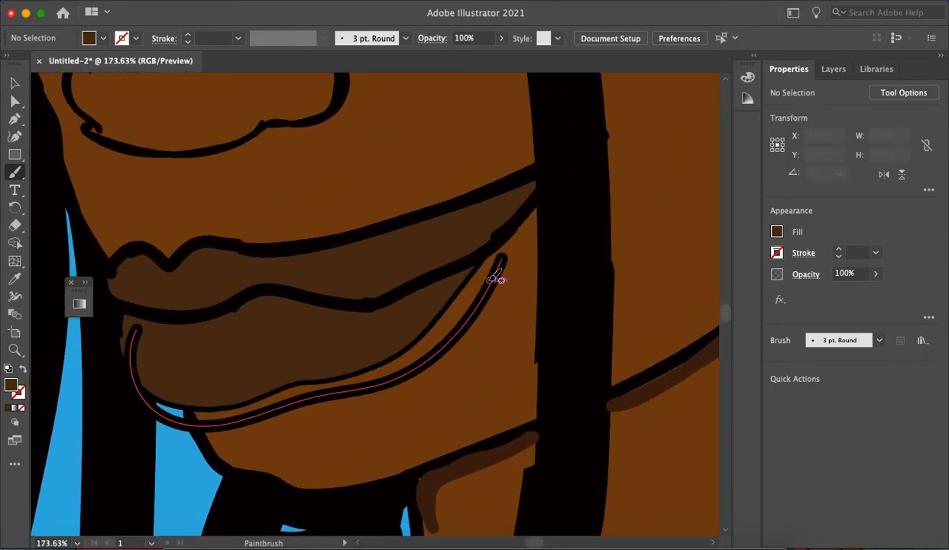
left_click_drag(497, 280, 493, 277)
scroll(493, 277, "down", 6)
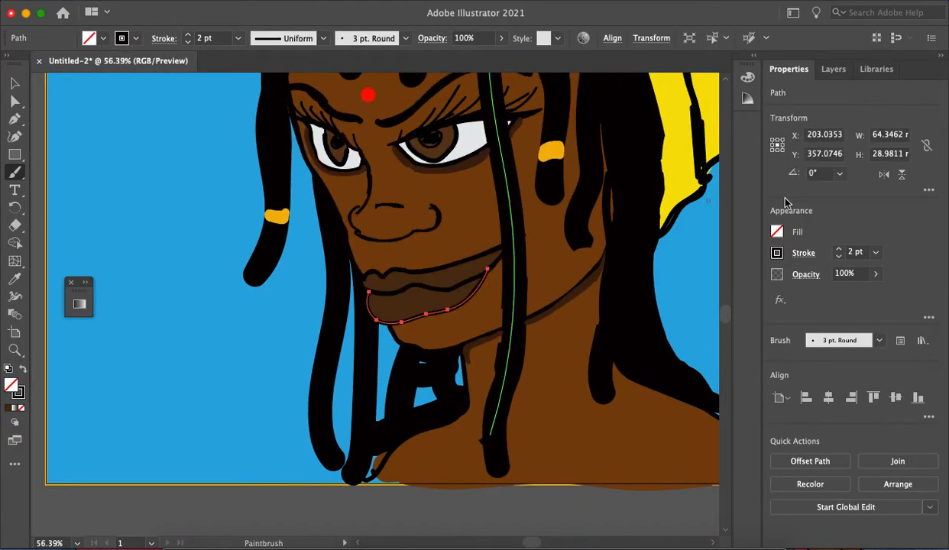
Step: Give the lower lip's outline path the lips' dark brown fill with no stroke, and deselect it
key("i")
left_click(427, 294)
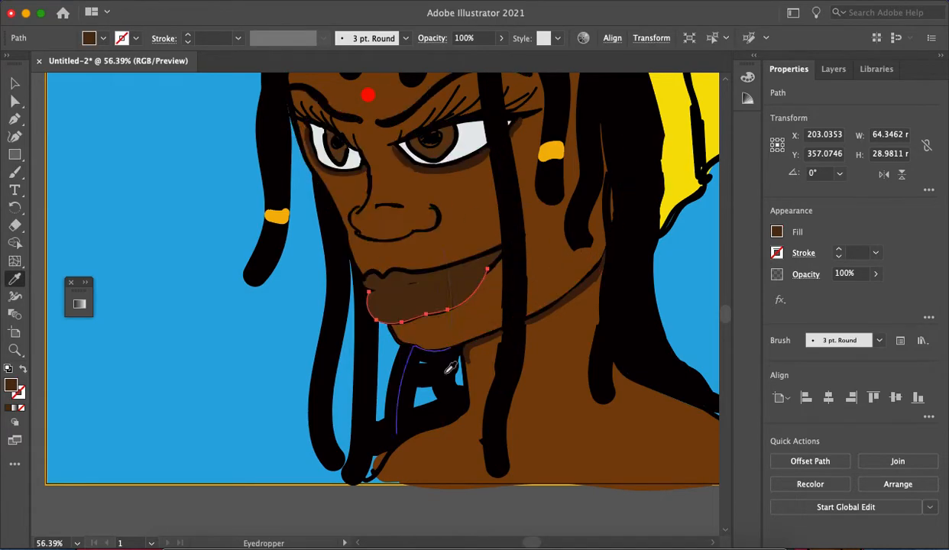
key("a")
left_click(470, 489)
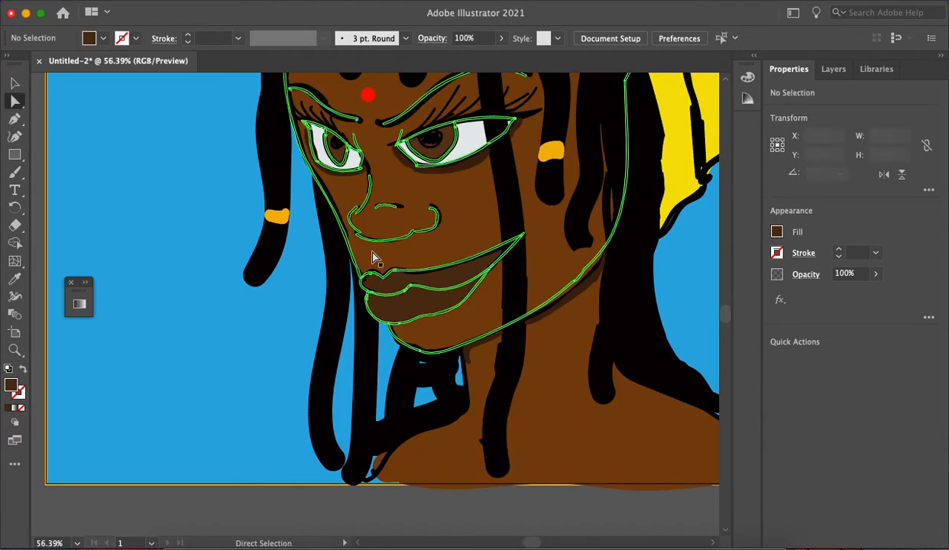
Step: Paint over the lips with dark brown 5 pt brush strokes and no fill, making the lower lip fuller and smoother
left_click(22, 370)
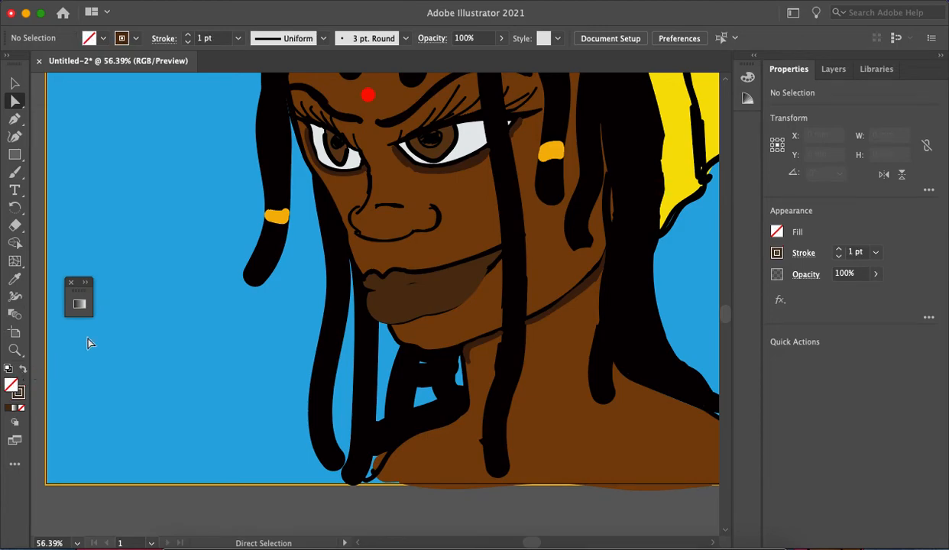
key("b")
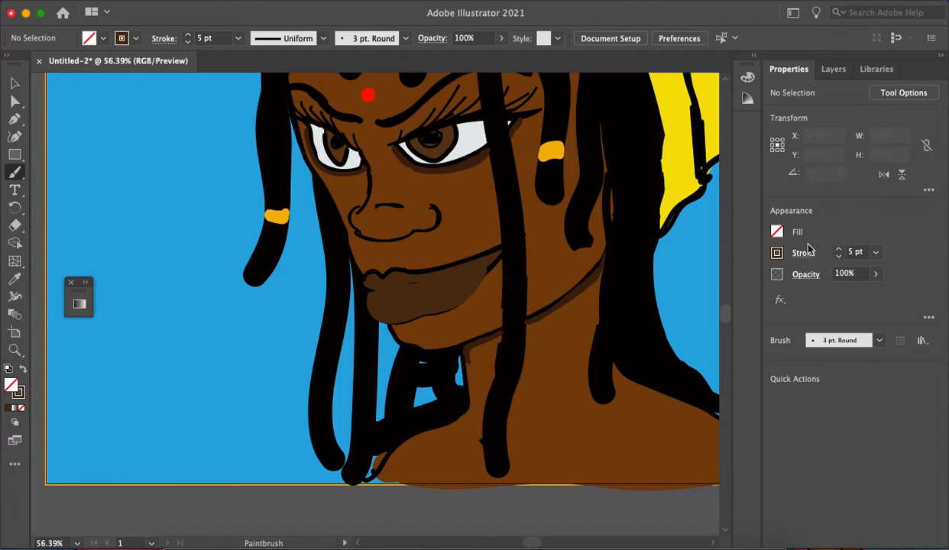
scroll(445, 275, "up", 3)
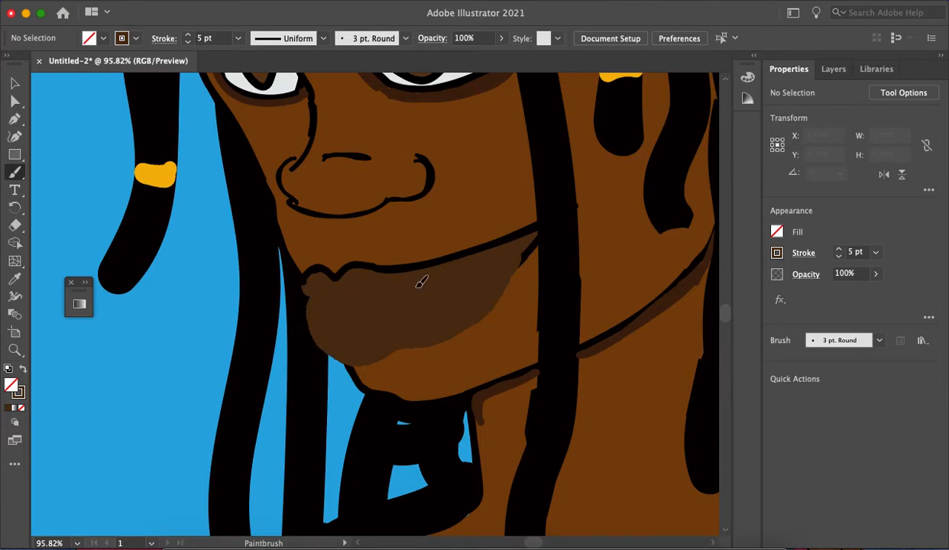
scroll(419, 283, "down", 5)
scroll(496, 275, "up", 2)
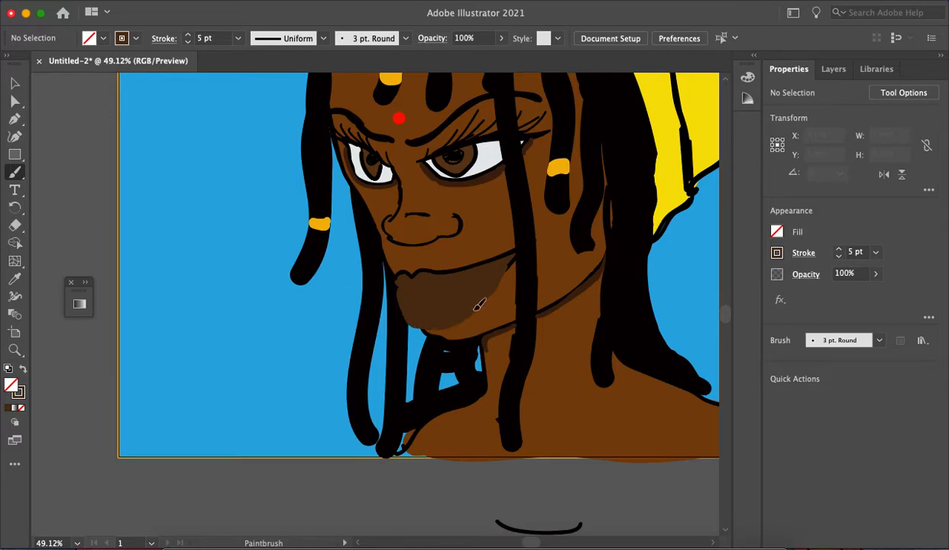
scroll(508, 256, "down", 4)
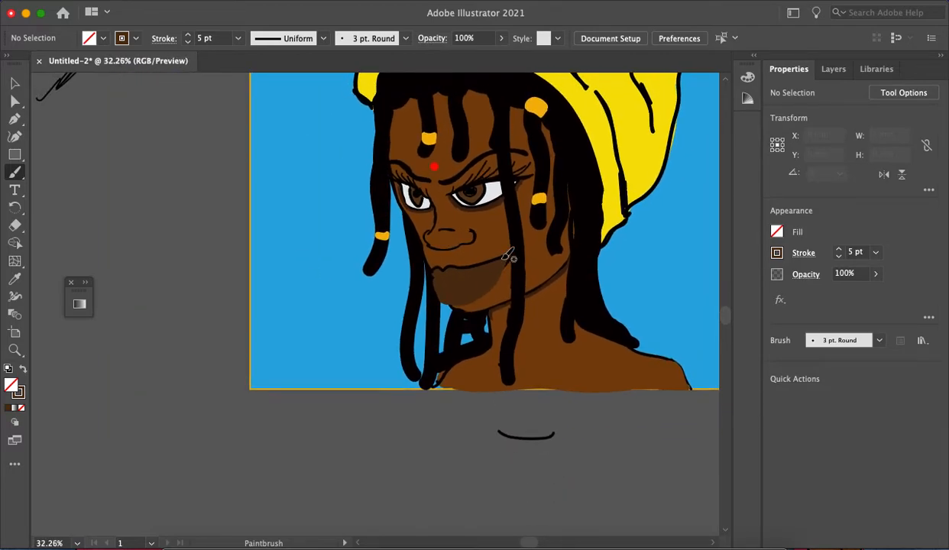
scroll(520, 241, "up", 4)
scroll(531, 226, "up", 1)
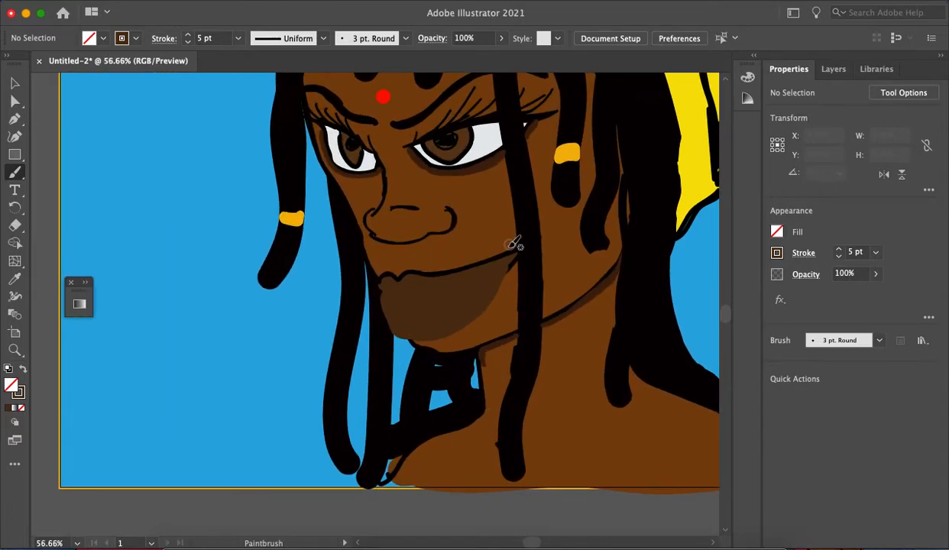
Step: Set the Paintbrush stroke to black at 2 pt for outlining the lips
left_click(777, 253)
left_click(647, 306)
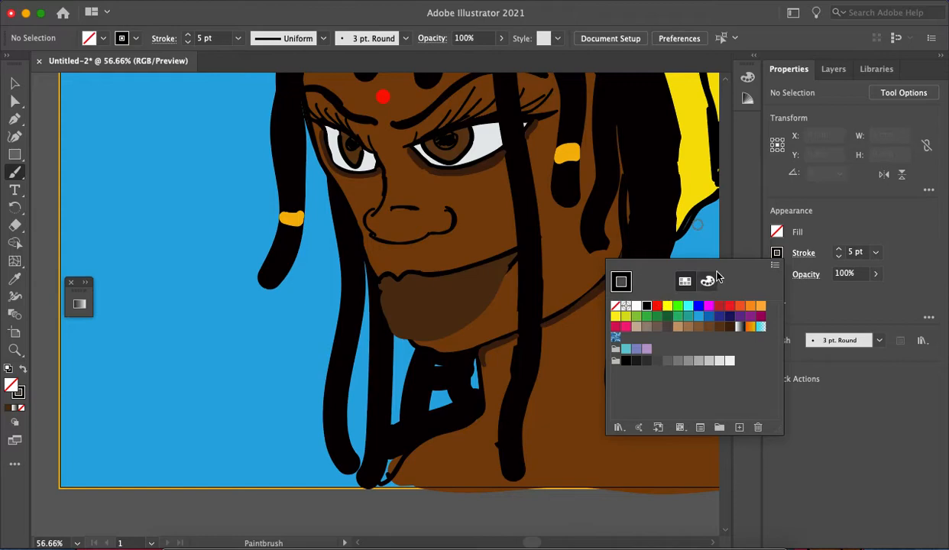
left_click(839, 258)
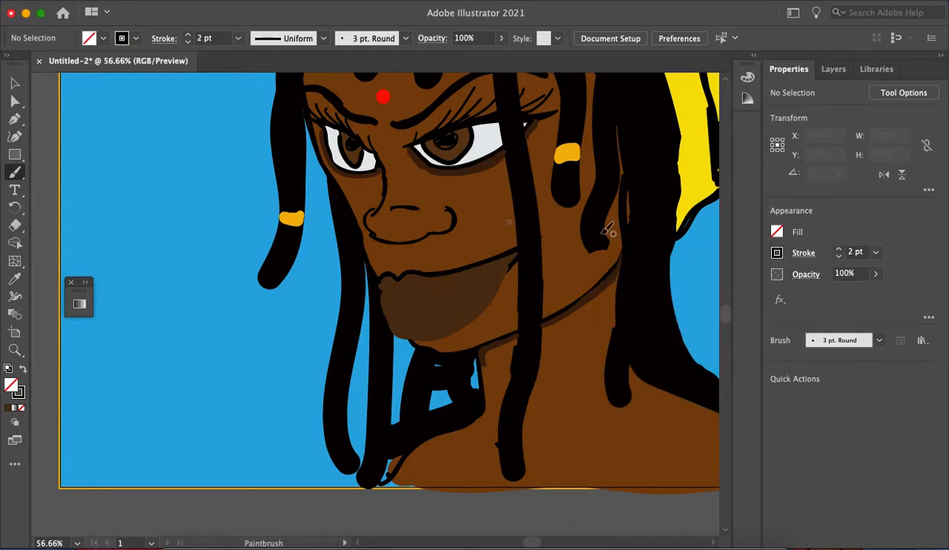
key("i")
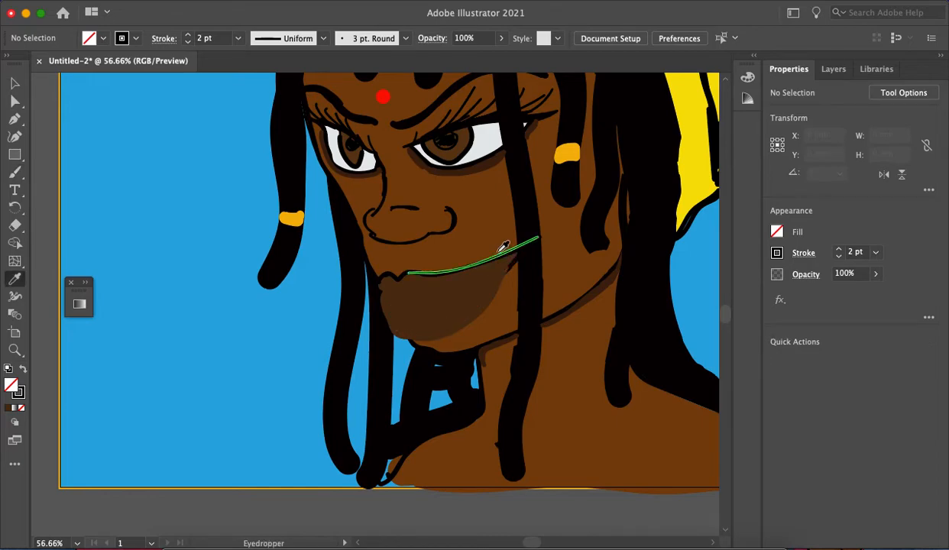
key("b")
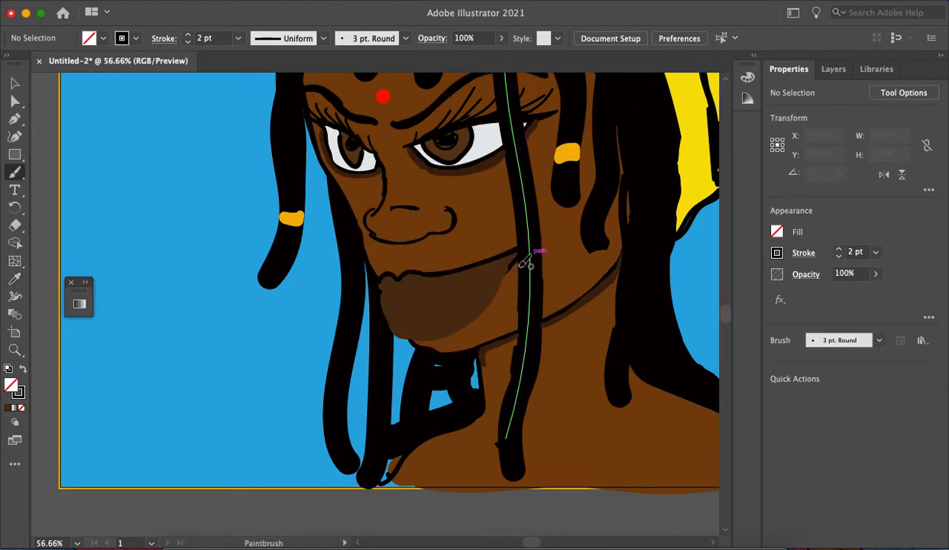
Step: Try outlining the lower lip with several black 2 pt brush strokes, starting at the far corner of the mouth
scroll(517, 263, "up", 3)
mouse_move(516, 262)
left_mouse_down()
mouse_move(479, 297)
mouse_move(461, 337)
left_mouse_up()
key("super+z")
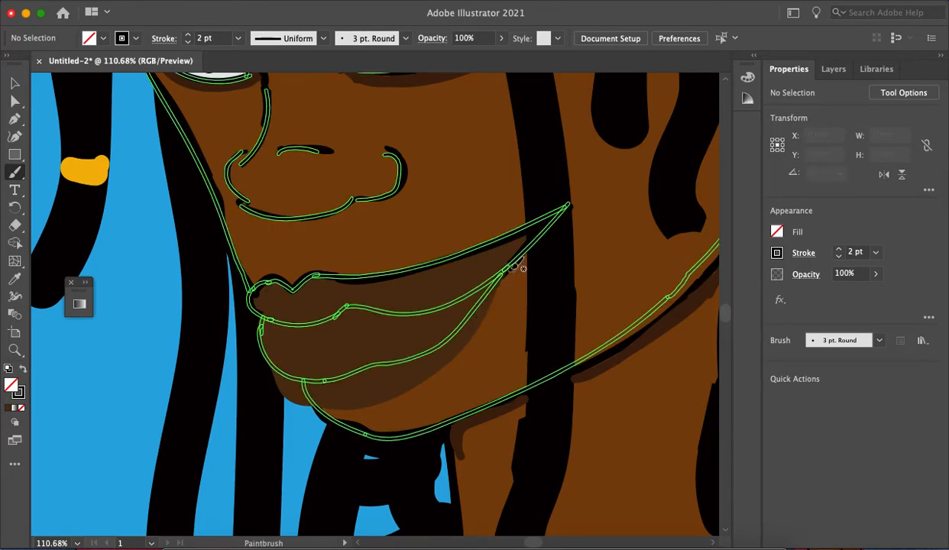
mouse_move(524, 262)
left_mouse_down()
mouse_move(497, 280)
mouse_move(459, 350)
left_mouse_up()
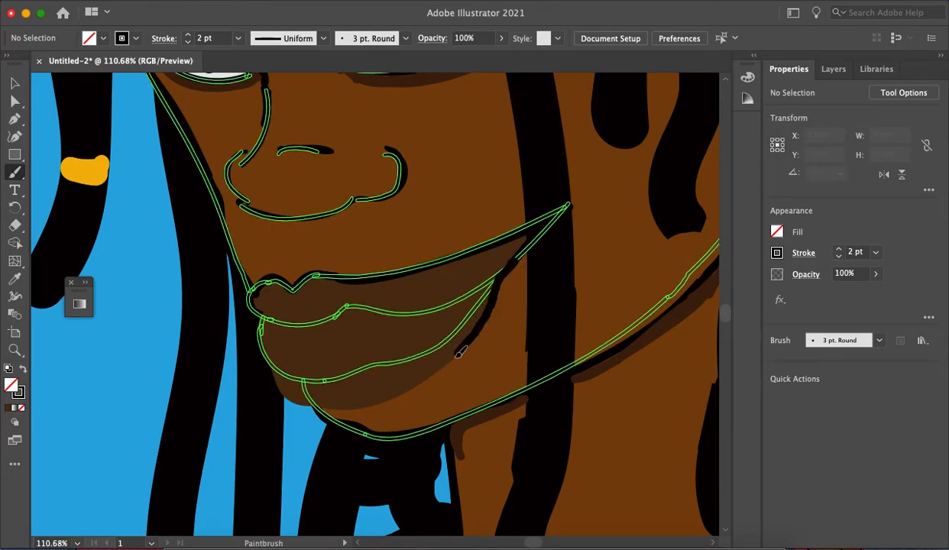
left_click_drag(359, 407, 302, 403)
left_click_drag(277, 362, 259, 304)
scroll(265, 304, "down", 2)
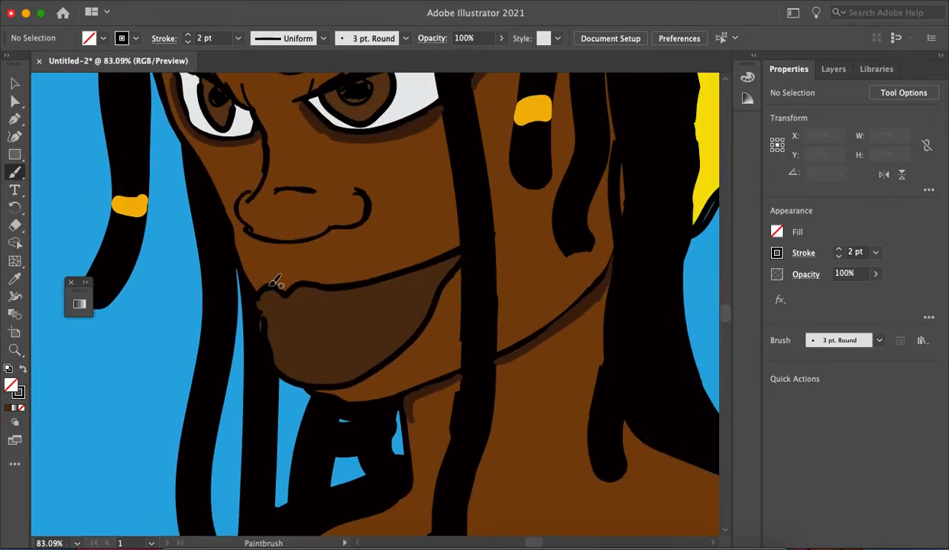
Step: Redraw the fuller lower lip's outline as one continuous black 2 pt brush stroke up to the far mouth corner
scroll(269, 310, "up", 2)
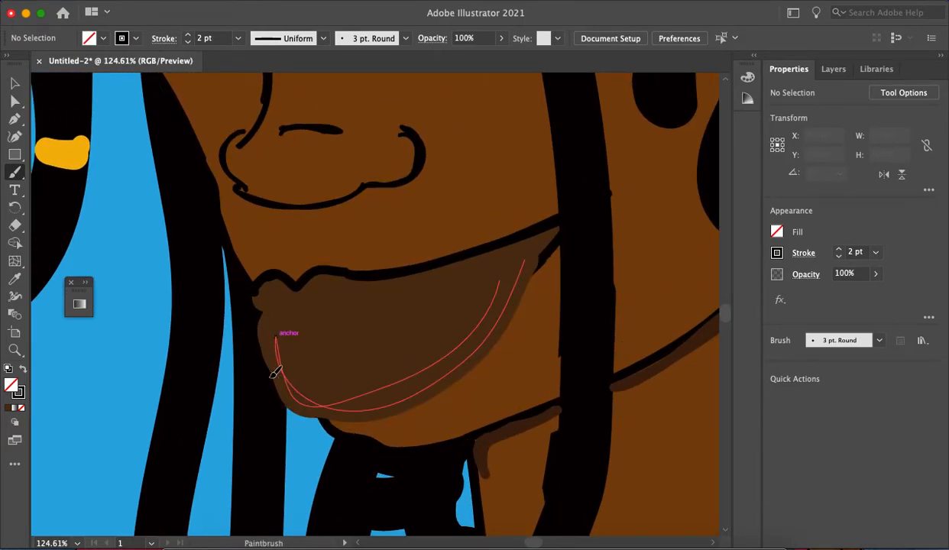
mouse_move(284, 395)
left_mouse_down()
mouse_move(304, 416)
mouse_move(338, 421)
mouse_move(415, 406)
mouse_move(488, 350)
mouse_move(545, 236)
left_mouse_up()
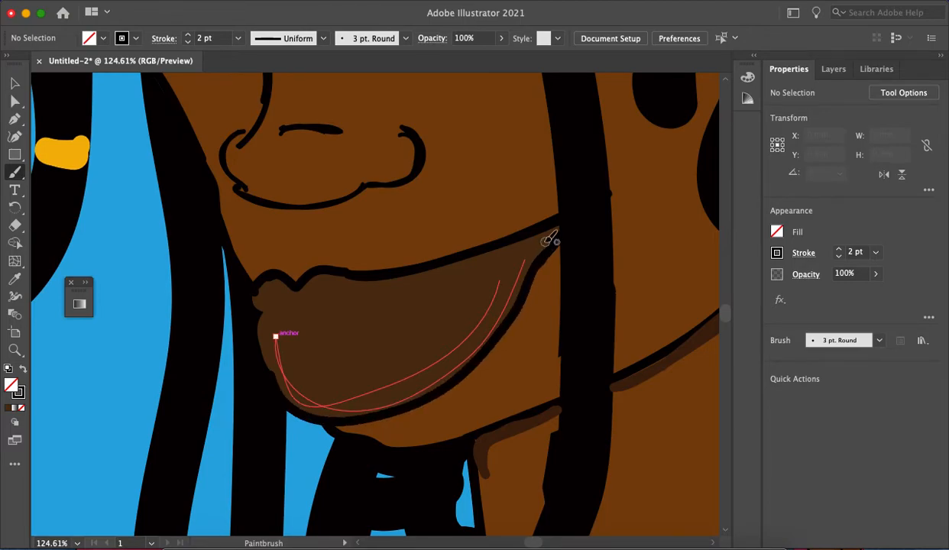
Step: Draw the parting line between the lips in black 1 pt brush strokes, with a second line curving to the far mouth corner
scroll(546, 236, "down", 5)
scroll(550, 238, "up", 4)
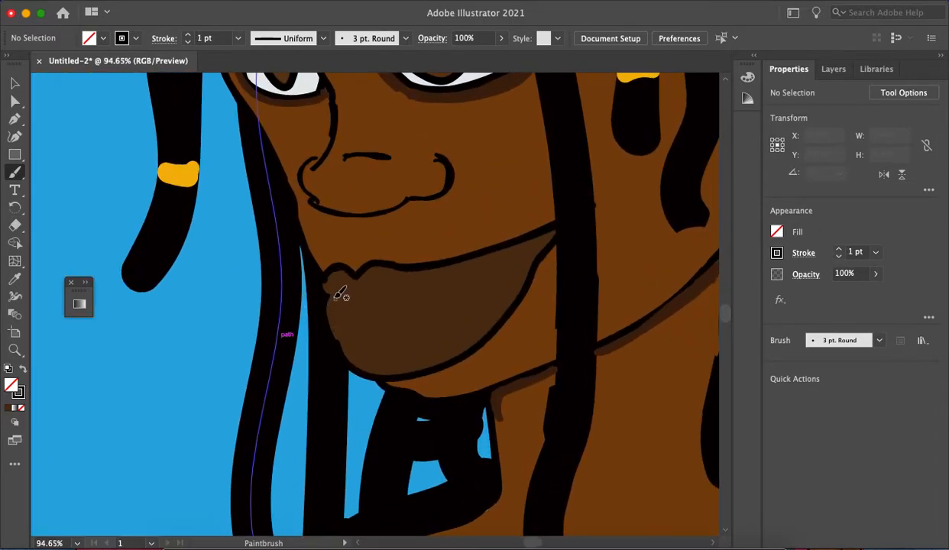
left_click_drag(412, 292, 515, 259)
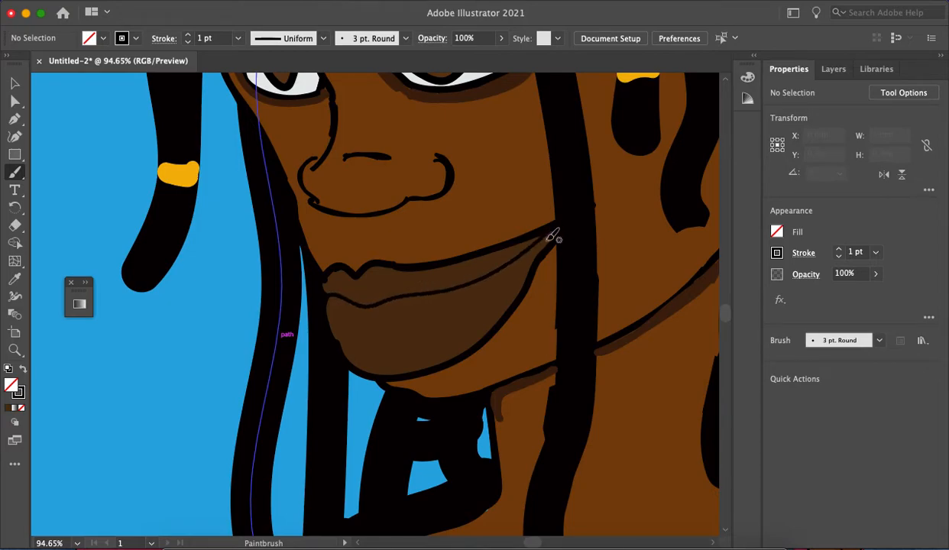
scroll(552, 235, "down", 6)
scroll(607, 190, "down", 1)
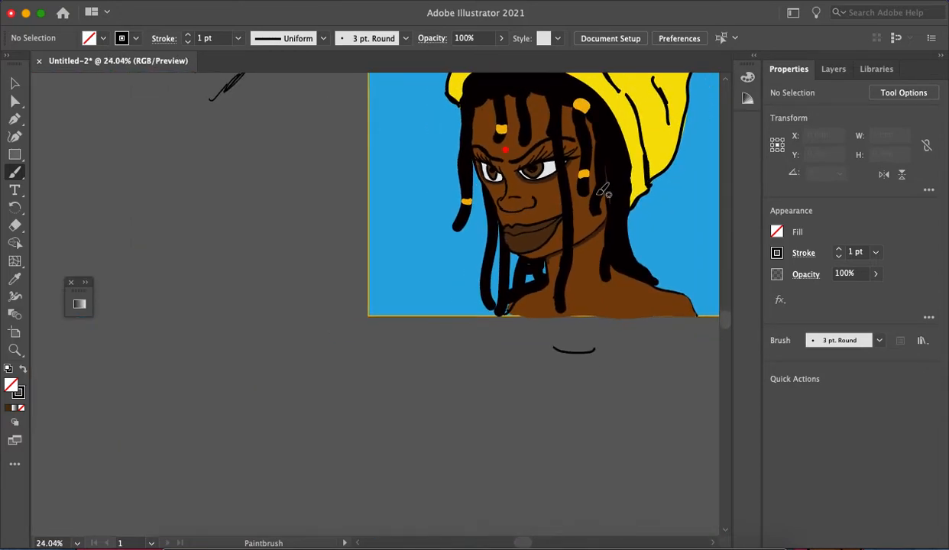
scroll(595, 194, "up", 5)
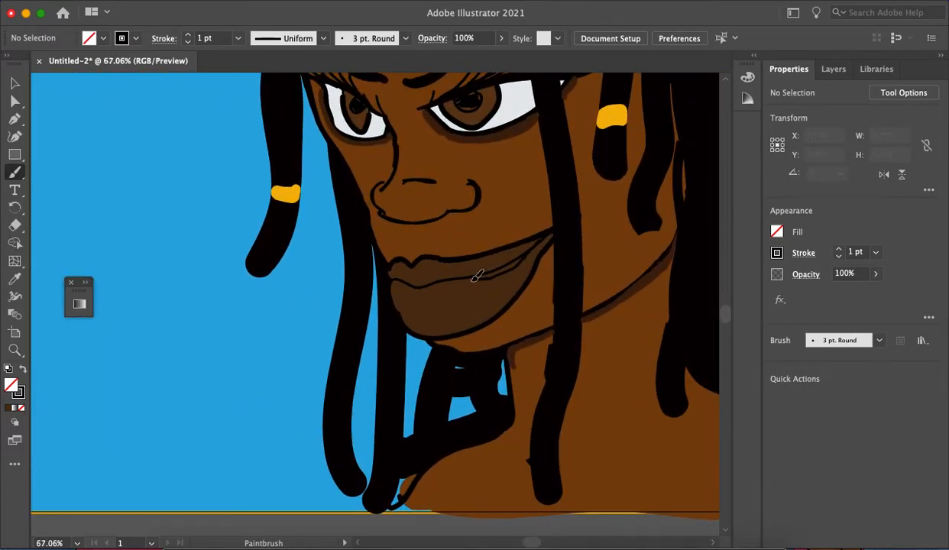
scroll(455, 267, "down", 3)
scroll(468, 254, "up", 1)
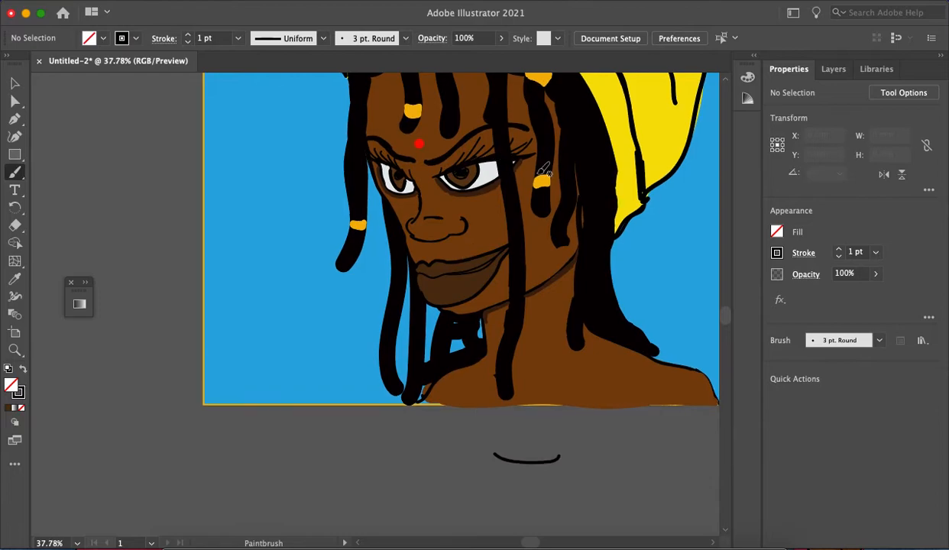
scroll(458, 263, "up", 5)
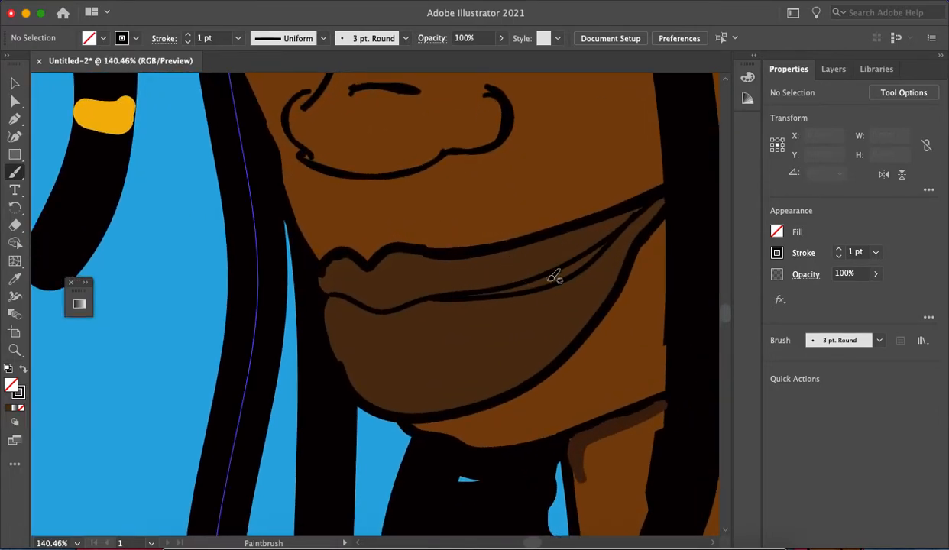
Step: Set the Paintbrush stroke color to white for painting the teeth
key("k")
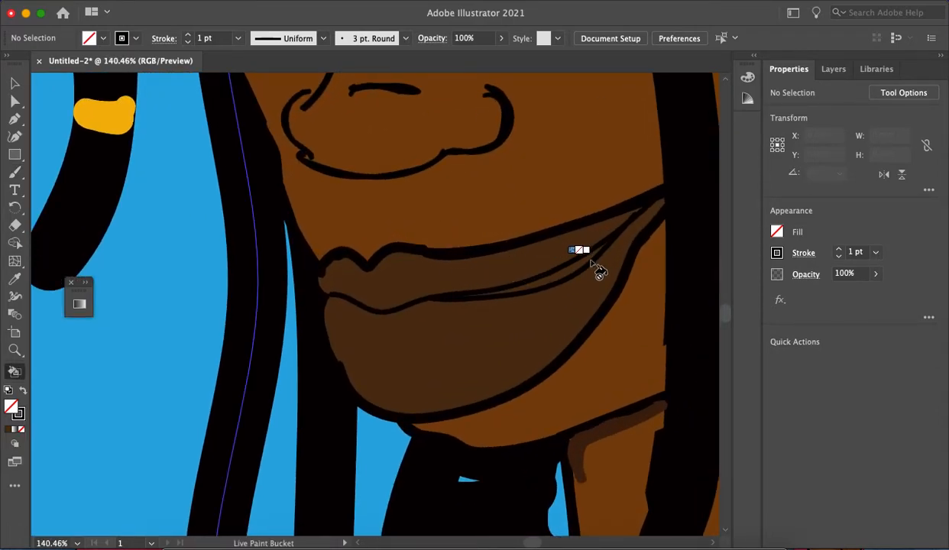
key("b")
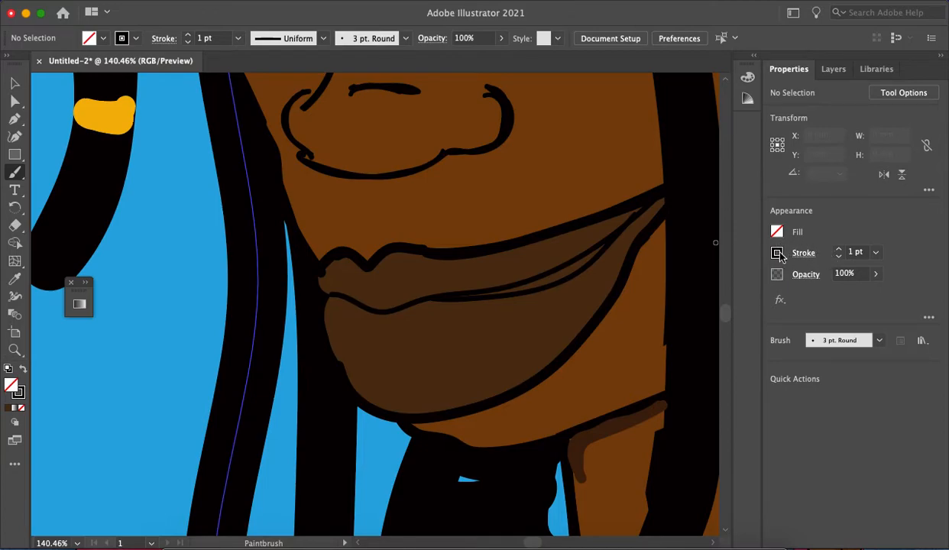
left_click(777, 253)
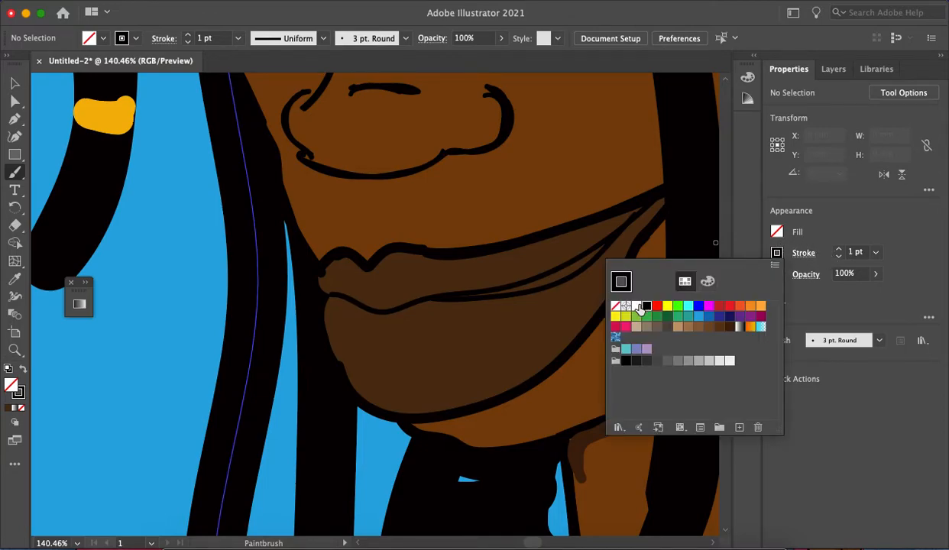
double_click(644, 306)
left_click(508, 387)
left_click(636, 306)
left_click(556, 279)
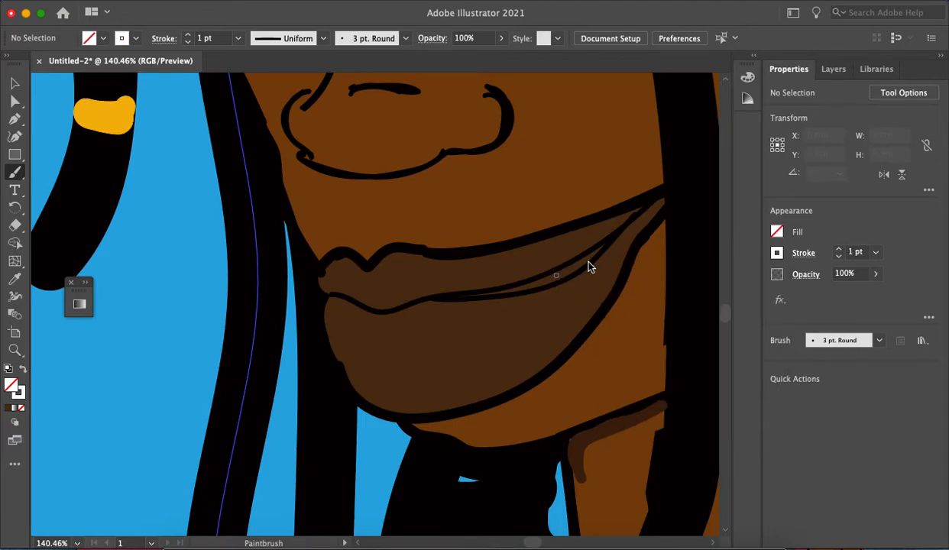
Step: Try painting a thin strip of teeth along the whole mouth opening with white 1 pt brush strokes
left_click_drag(566, 272, 598, 256)
left_click_drag(552, 280, 457, 299)
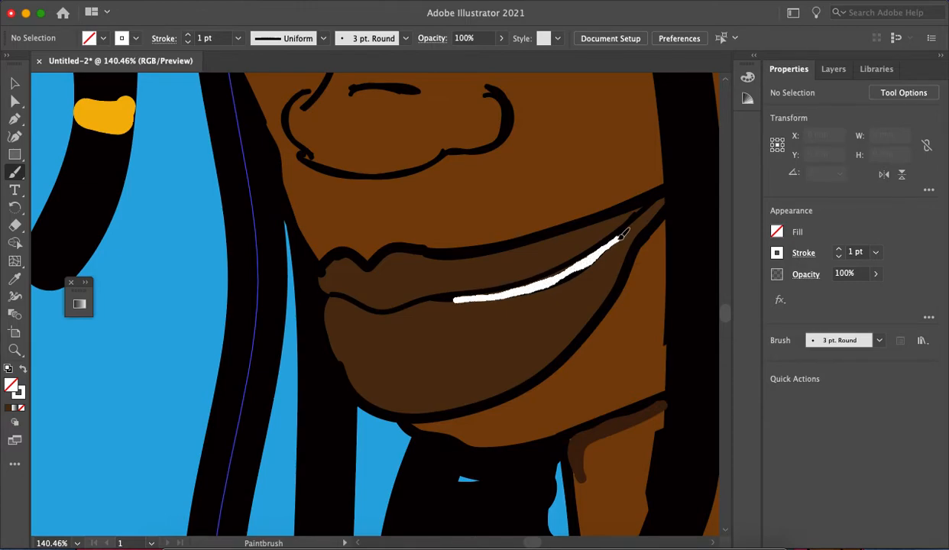
left_click_drag(581, 271, 479, 296)
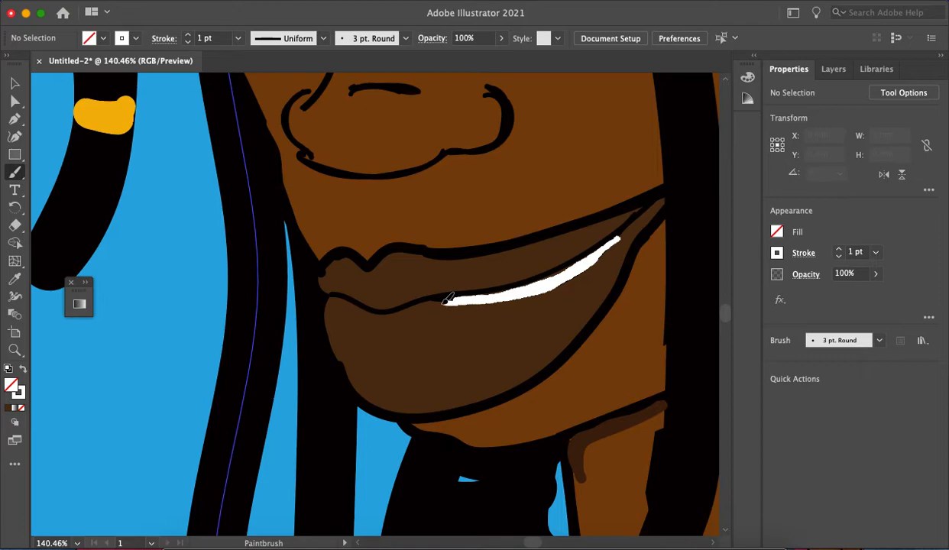
left_click_drag(410, 308, 546, 287)
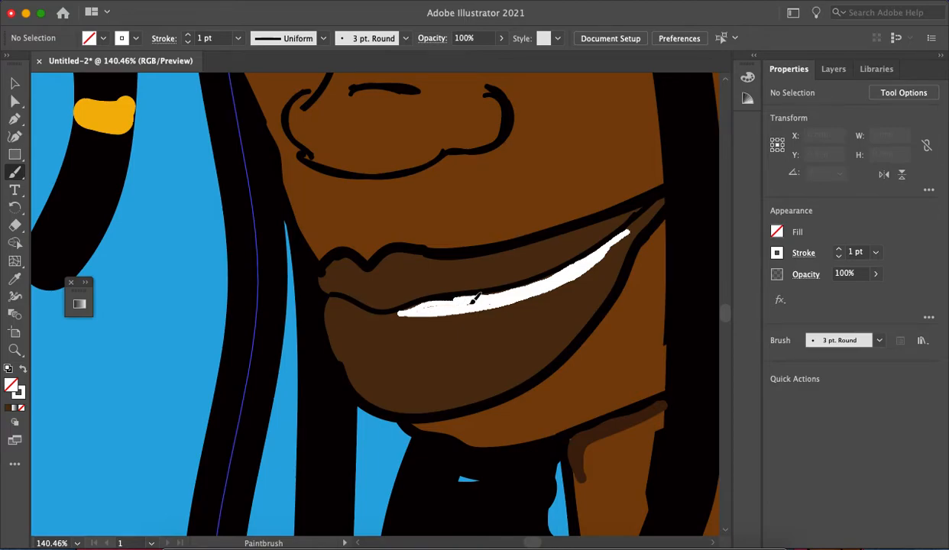
scroll(433, 303, "down", 6)
scroll(592, 195, "up", 1)
scroll(593, 196, "up", 5)
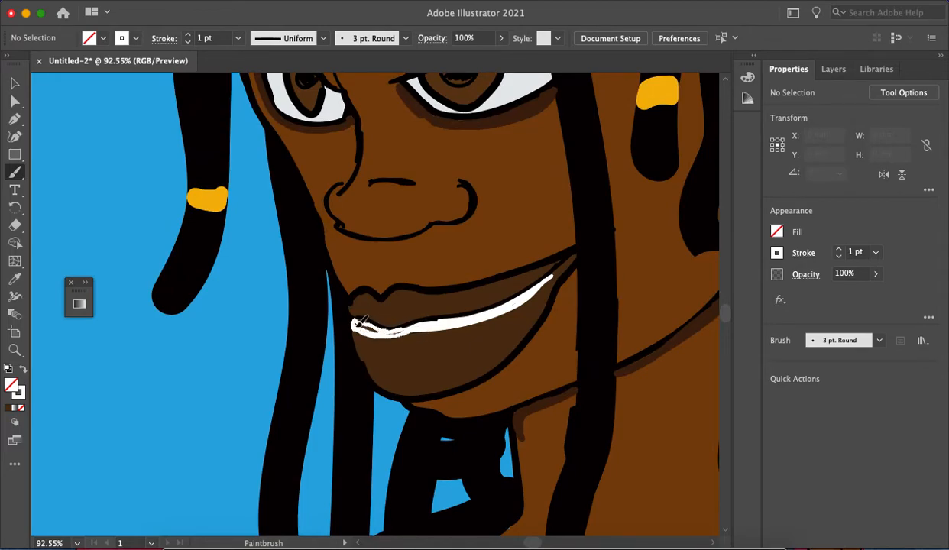
scroll(360, 318, "up", 5)
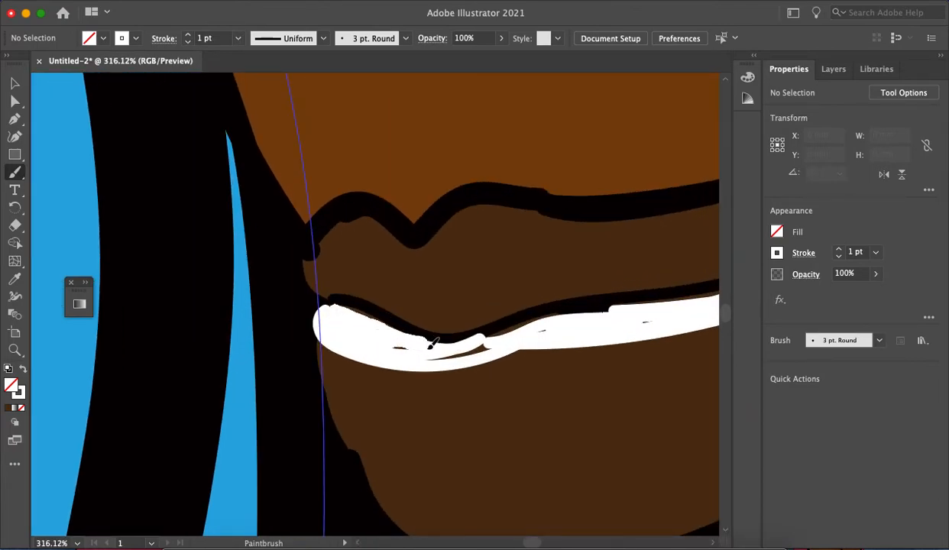
mouse_move(427, 349)
left_mouse_down()
mouse_move(482, 346)
mouse_move(565, 315)
mouse_move(623, 305)
left_mouse_up()
Step: Undo the white strokes painted between the lips
scroll(535, 332, "down", 7)
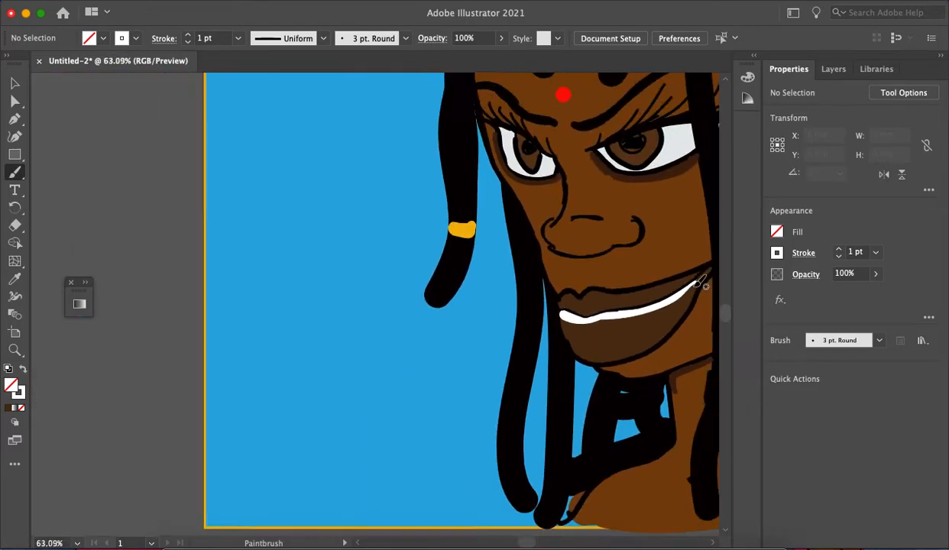
scroll(709, 280, "down", 1)
scroll(701, 285, "down", 5)
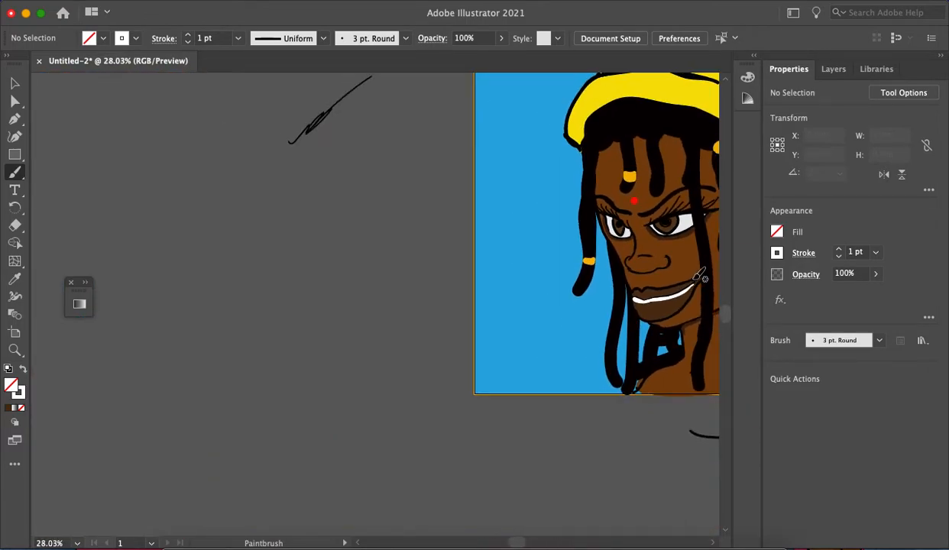
scroll(701, 279, "up", 5)
scroll(698, 279, "down", 5)
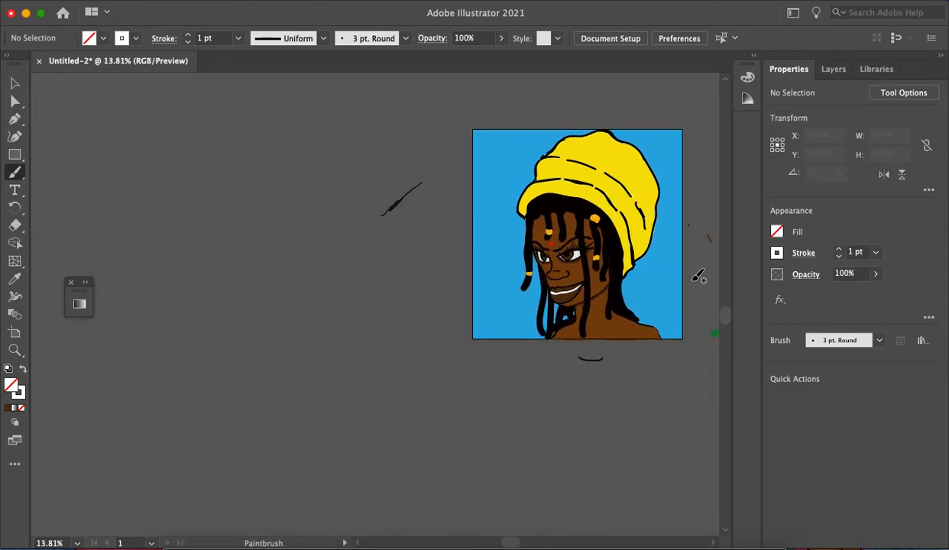
key("super+z")
Step: Outline a wider toothy grin between the lips in white at 1 pt and begin filling it with a 5 pt stroke
scroll(552, 283, "up", 10)
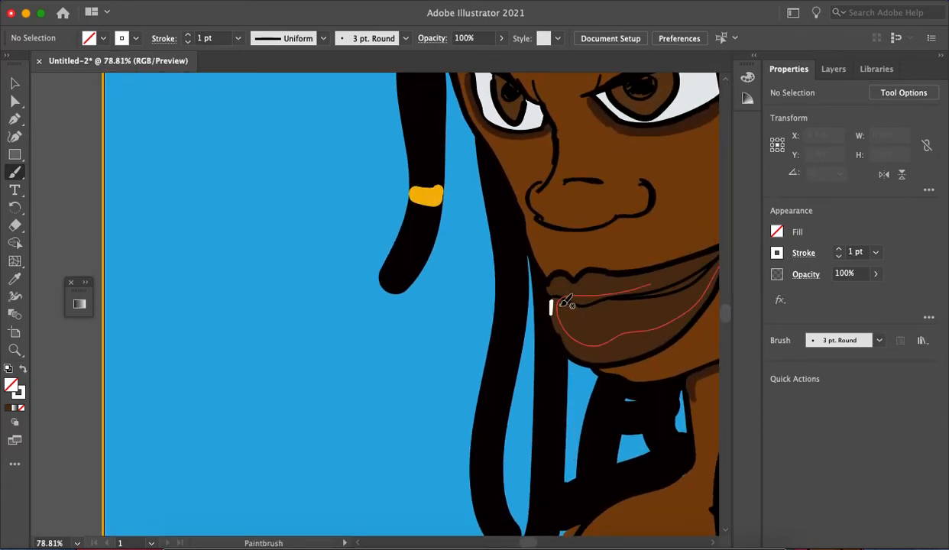
mouse_move(564, 305)
left_mouse_down()
mouse_move(669, 292)
mouse_move(713, 267)
mouse_move(603, 327)
mouse_move(569, 328)
mouse_move(569, 306)
mouse_move(627, 306)
left_mouse_up()
left_click(839, 250)
left_click(839, 250)
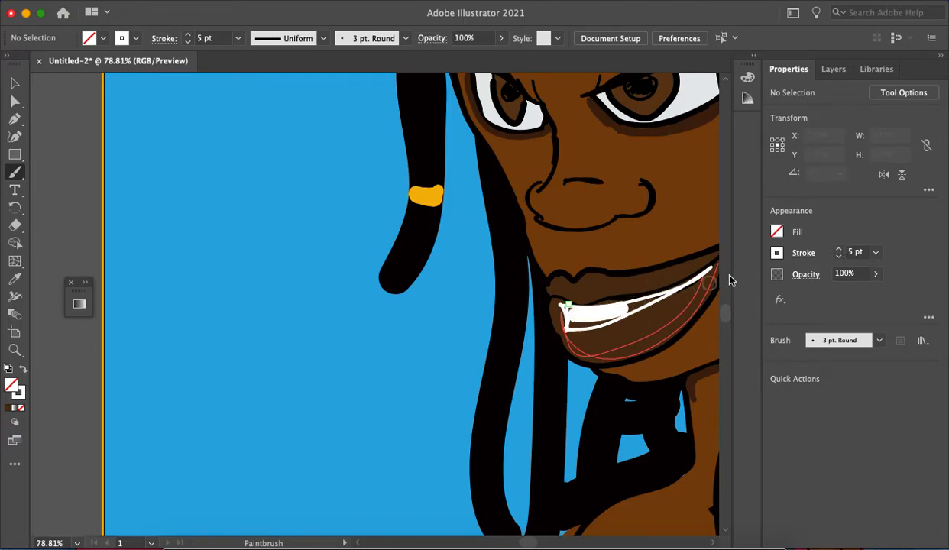
Step: Set the white brush stroke to 1 pt and fill the remaining gaps in the near half of the teeth
left_click(839, 258)
left_click(840, 258)
left_click(839, 258)
scroll(620, 309, "up", 5)
mouse_move(582, 290)
left_mouse_down()
mouse_move(615, 267)
mouse_move(689, 269)
left_mouse_up()
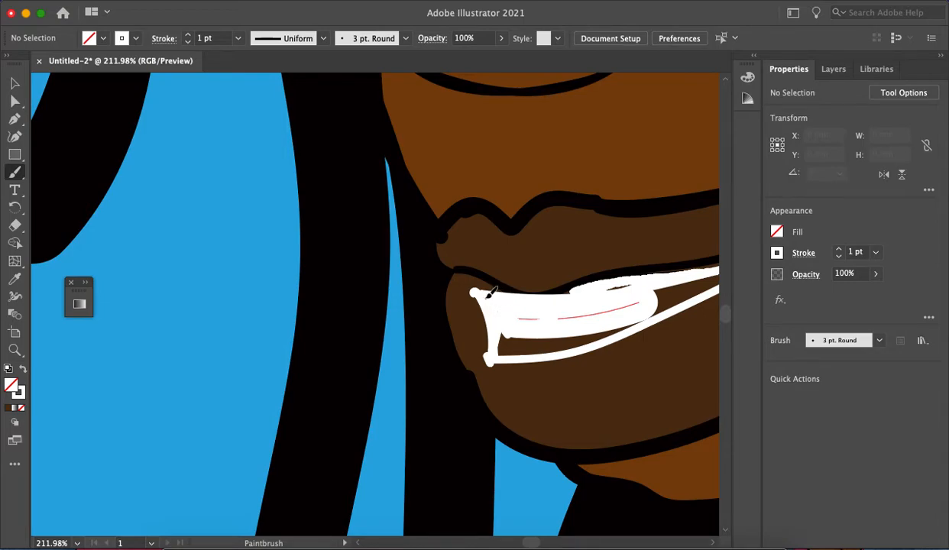
mouse_move(557, 330)
left_mouse_down()
mouse_move(623, 316)
mouse_move(515, 349)
mouse_move(616, 328)
left_mouse_up()
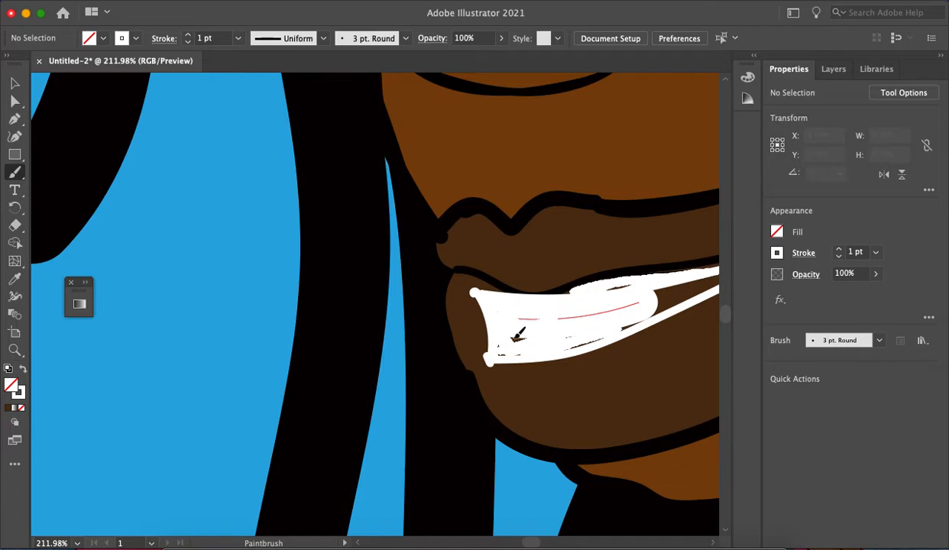
Step: Examine the white grin against the whole portrait
scroll(605, 327, "down", 10)
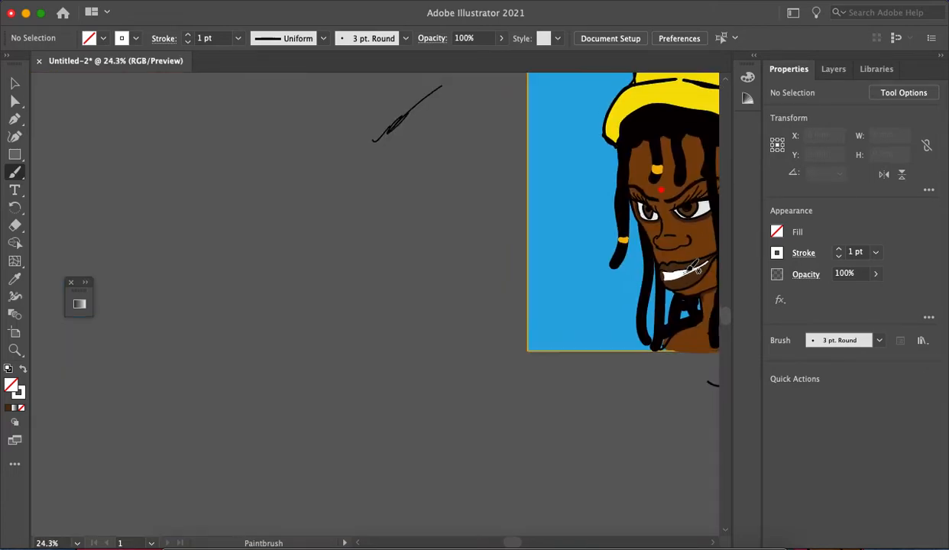
scroll(695, 268, "right", 5)
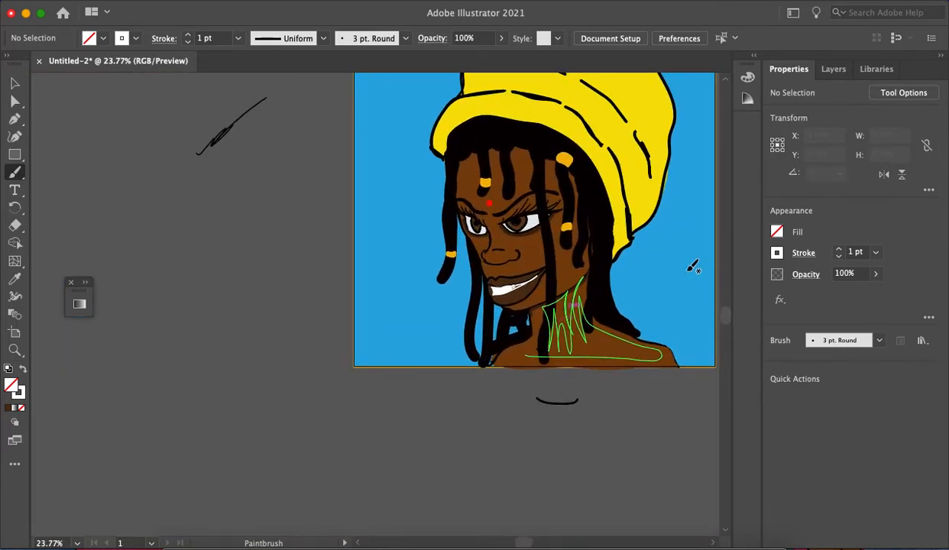
scroll(693, 267, "up", 6)
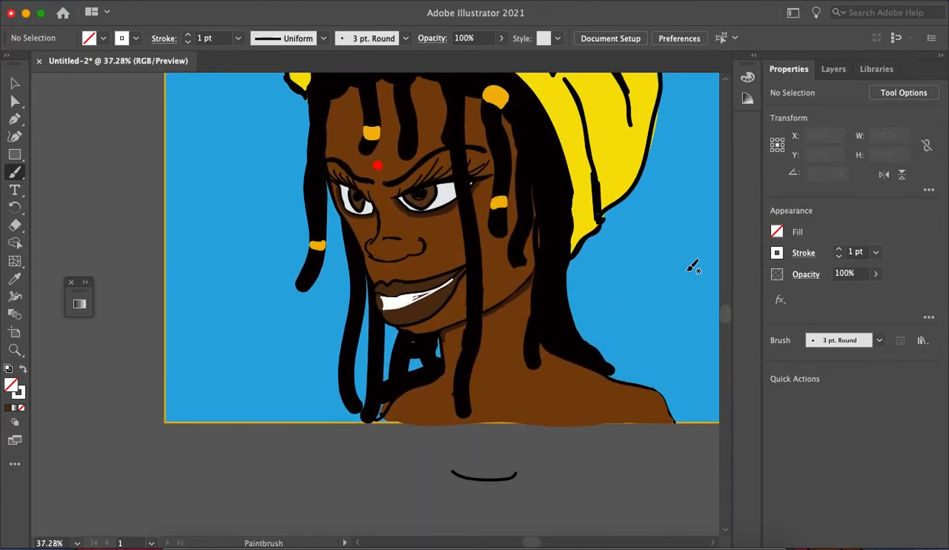
scroll(692, 267, "down", 3)
scroll(692, 267, "down", 2)
scroll(693, 267, "up", 2)
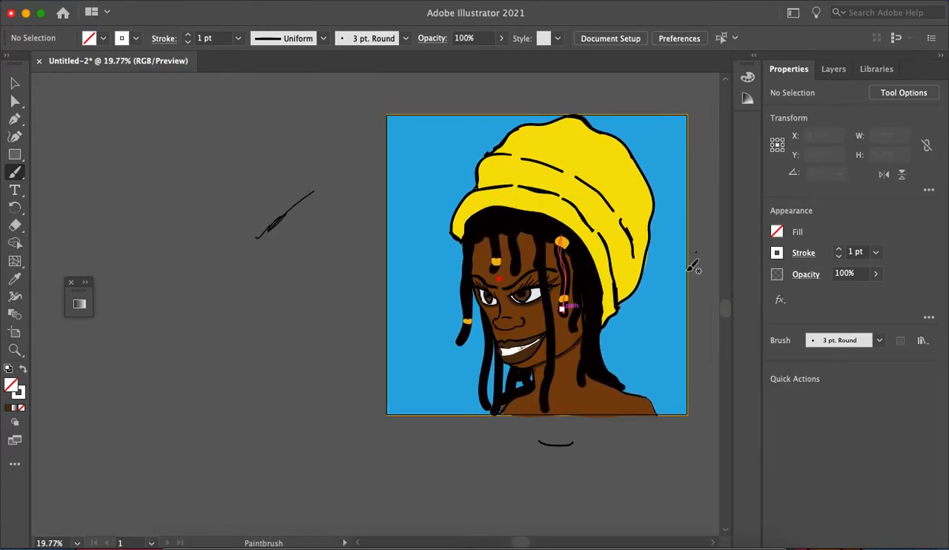
scroll(693, 266, "left", 5)
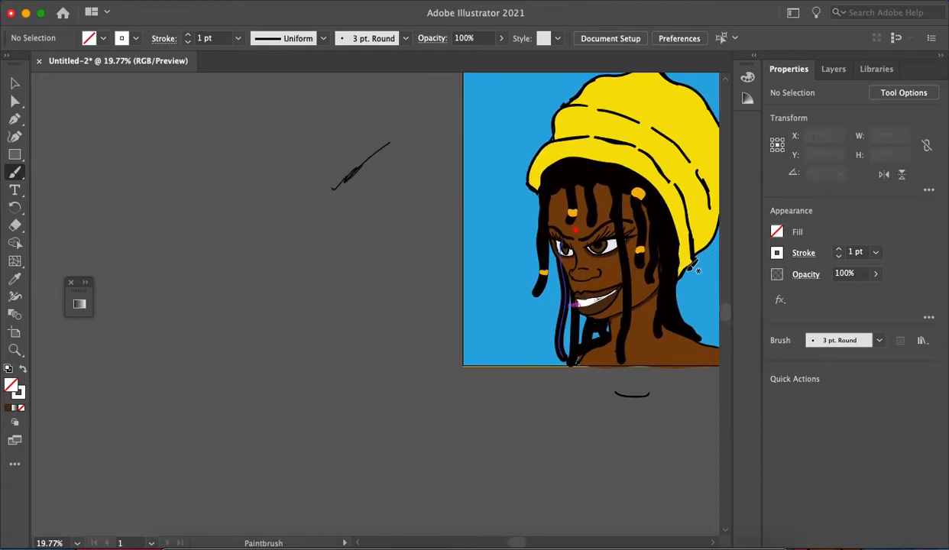
Step: Select anchor points of the black shape at the near mouth corner with Direct Selection and delete them
scroll(622, 221, "up", 6)
scroll(623, 221, "up", 5)
scroll(625, 207, "down", 2)
key("a")
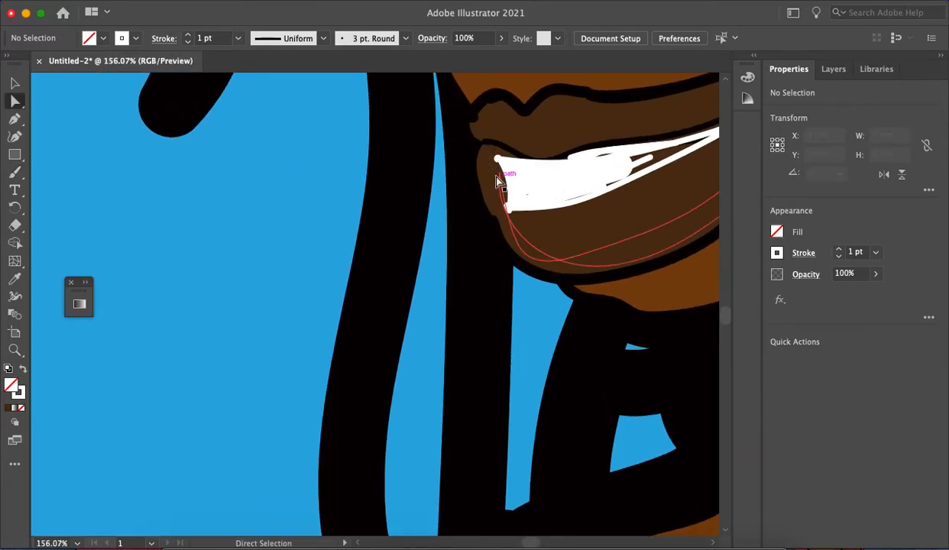
left_click_drag(476, 184, 535, 205)
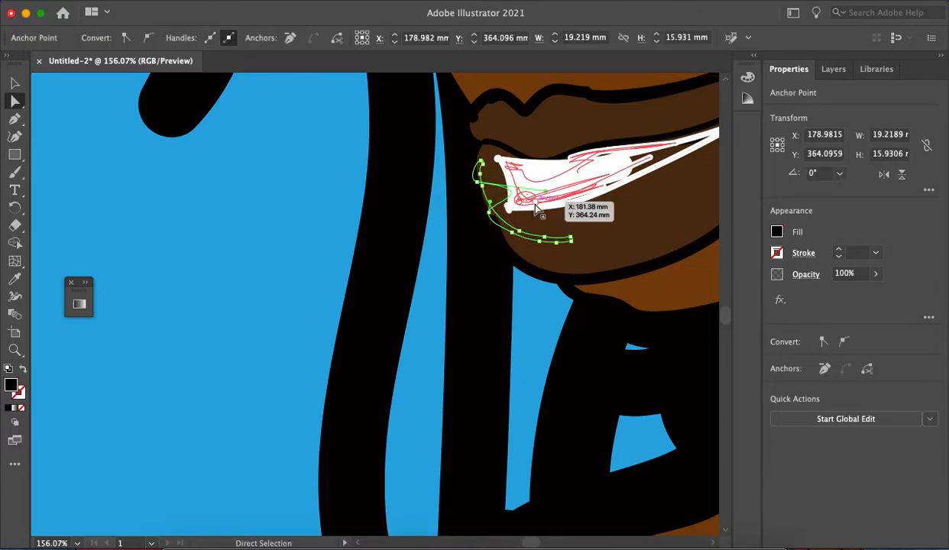
key("Delete")
Step: Try deleting further paths beneath the teeth at the near mouth corner
left_click(496, 186)
key("Delete")
key("Delete")
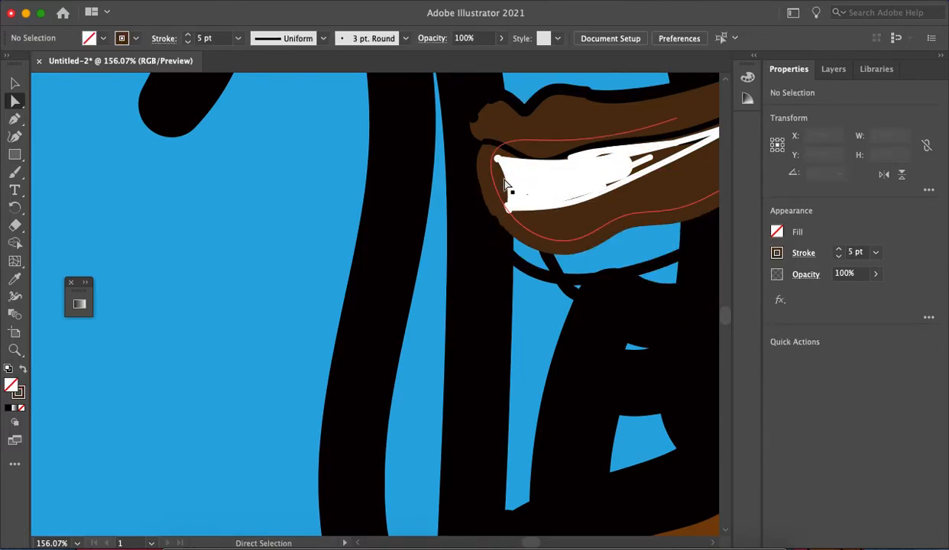
scroll(585, 162, "down", 10)
scroll(611, 171, "up", 5)
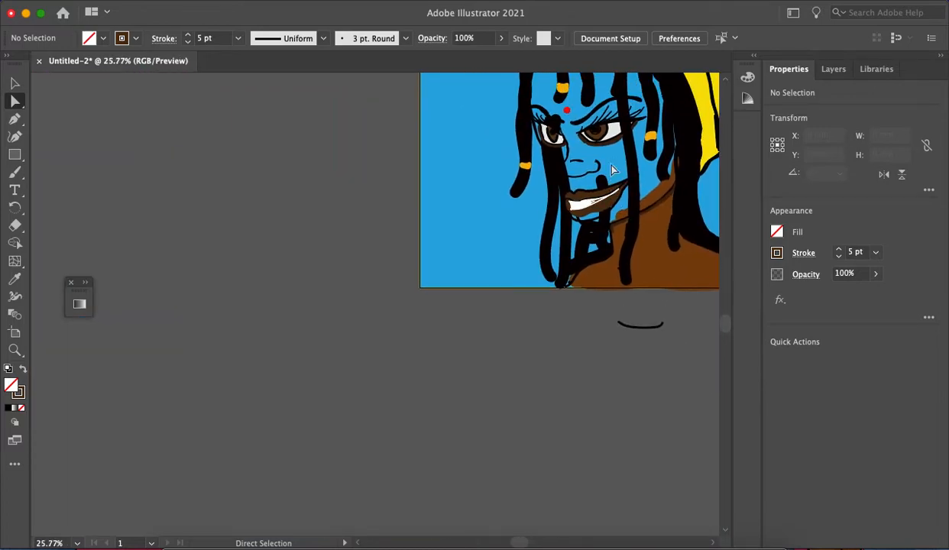
Step: Undo the path deletions around the mouth, redo only the first one, and clear the selection
key("super+z")
key("super+z")
key("super+z")
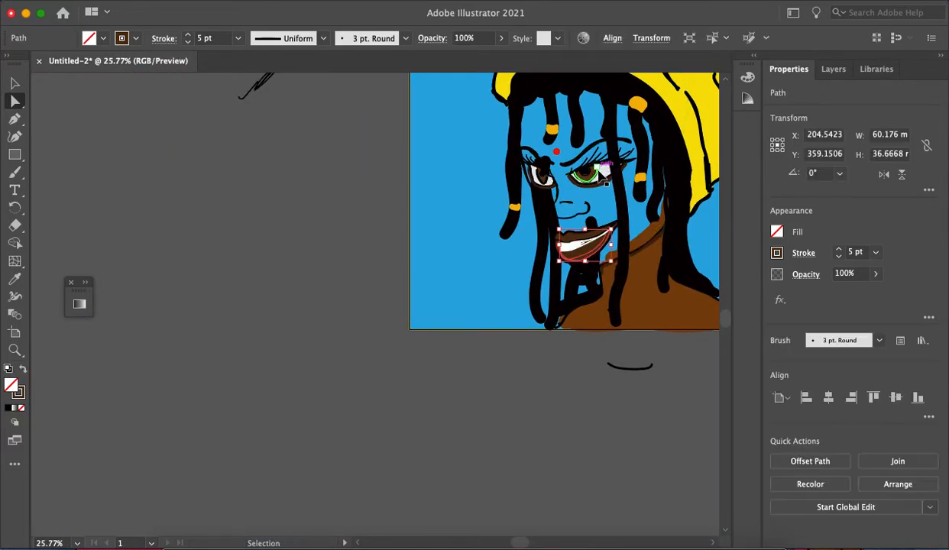
key("super+z")
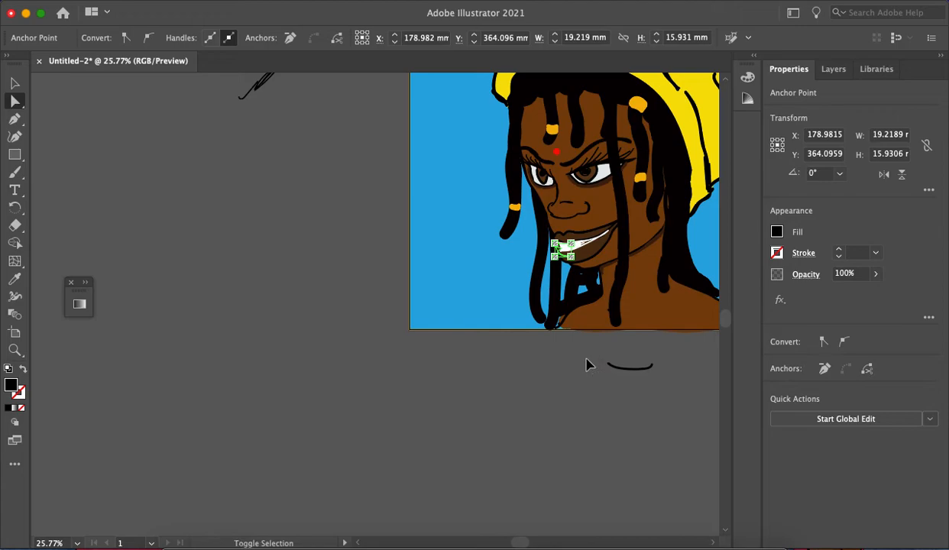
key("super+shift+z")
scroll(581, 360, "up", 5)
left_click(578, 363)
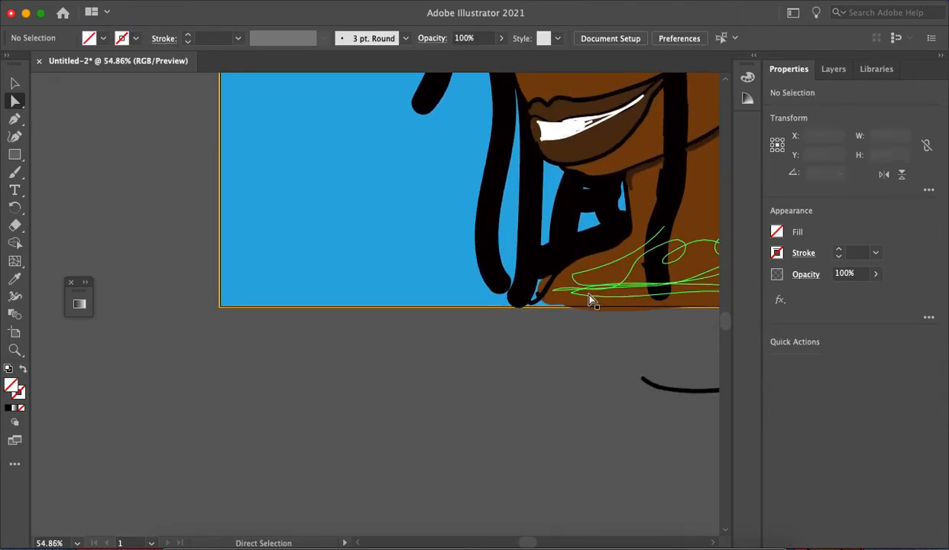
scroll(589, 301, "up", 4)
scroll(594, 289, "up", 2)
scroll(486, 273, "up", 4)
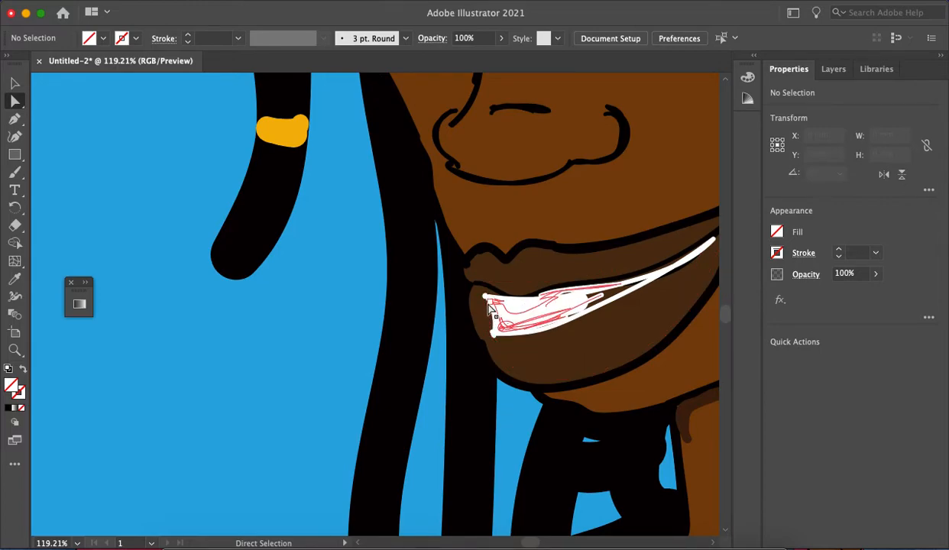
Step: Try to fill the gaps between the tooth strokes with white Paintbrush strokes on Layer 3
key("b")
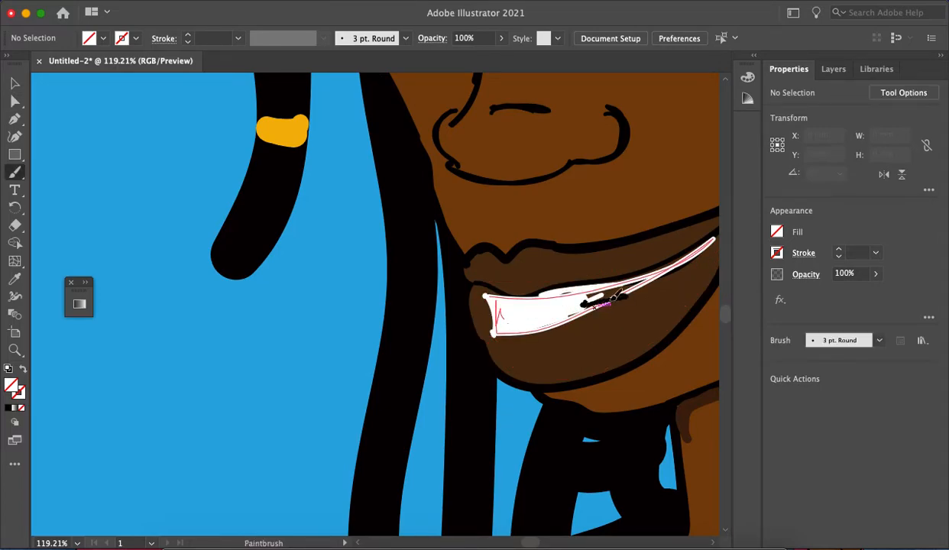
left_click_drag(476, 288, 712, 241)
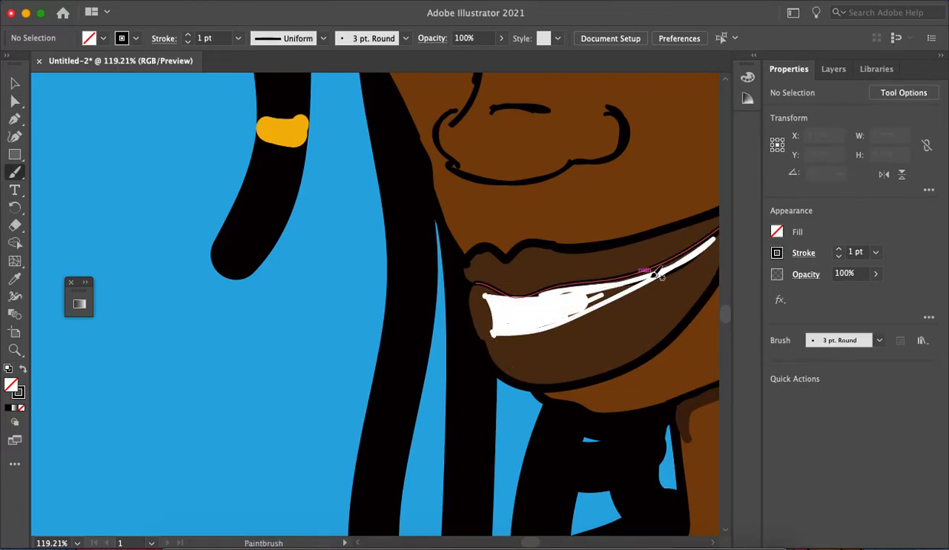
left_click(834, 71)
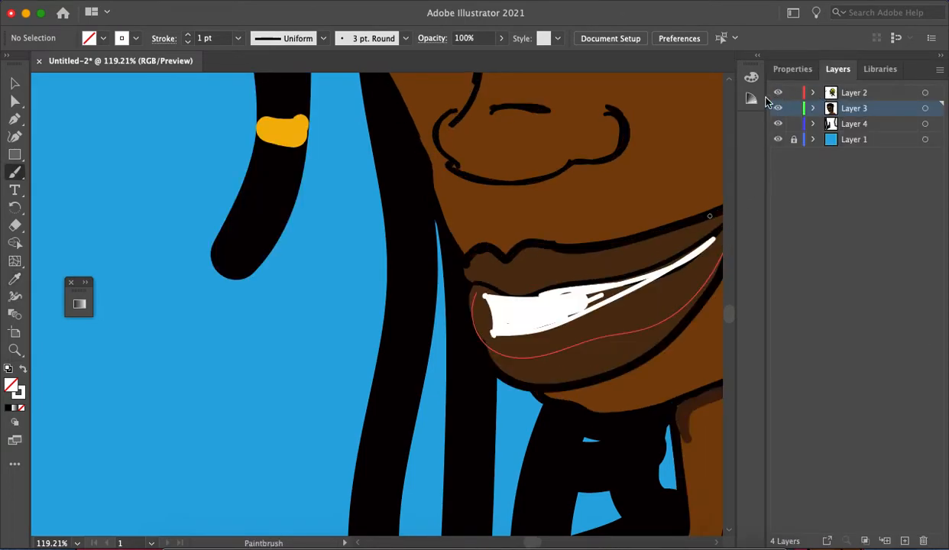
scroll(601, 281, "up", 3)
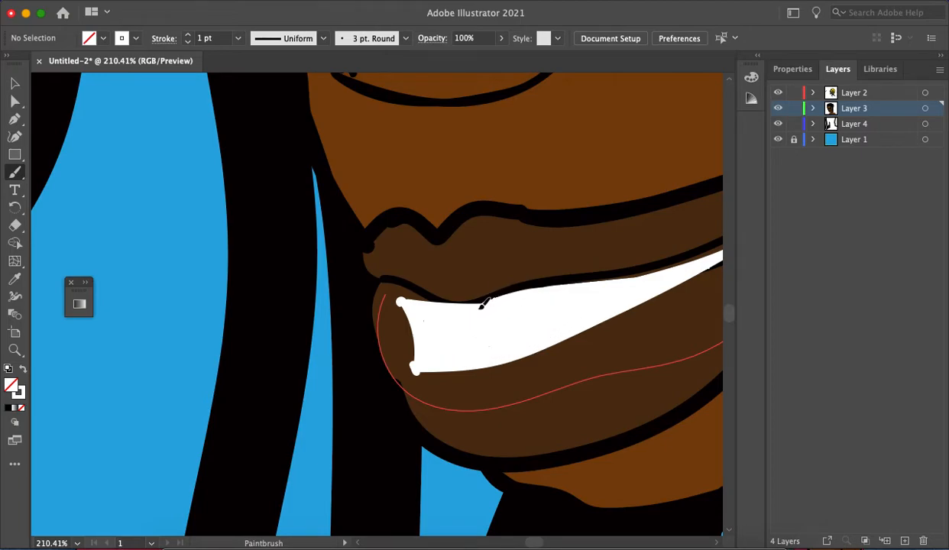
left_click_drag(483, 303, 629, 272)
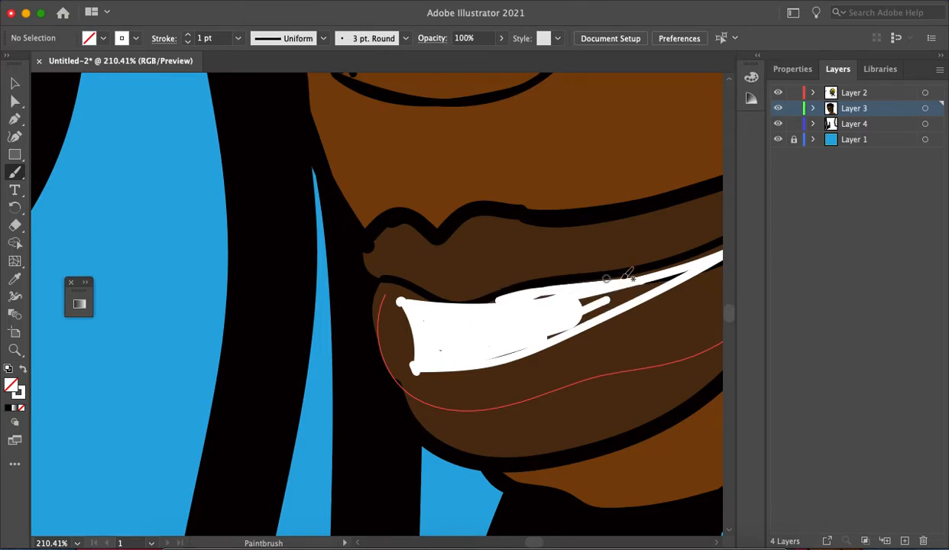
Step: Make Layer 2 active and paint white over the remaining brown and black gaps inside the teeth
left_click(856, 94)
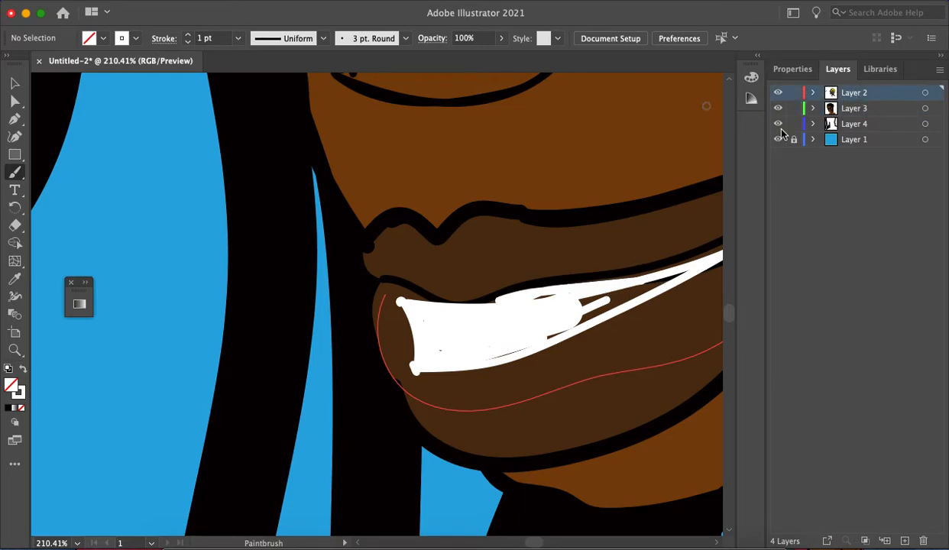
mouse_move(646, 269)
left_mouse_down()
mouse_move(530, 322)
mouse_move(602, 296)
mouse_move(517, 298)
left_mouse_up()
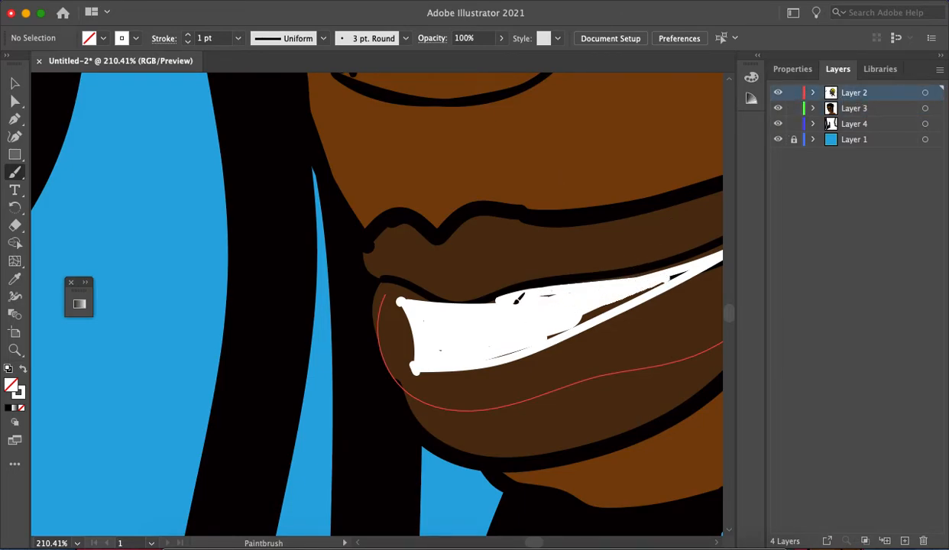
mouse_move(612, 300)
left_mouse_down()
mouse_move(550, 330)
mouse_move(660, 282)
mouse_move(607, 309)
left_mouse_up()
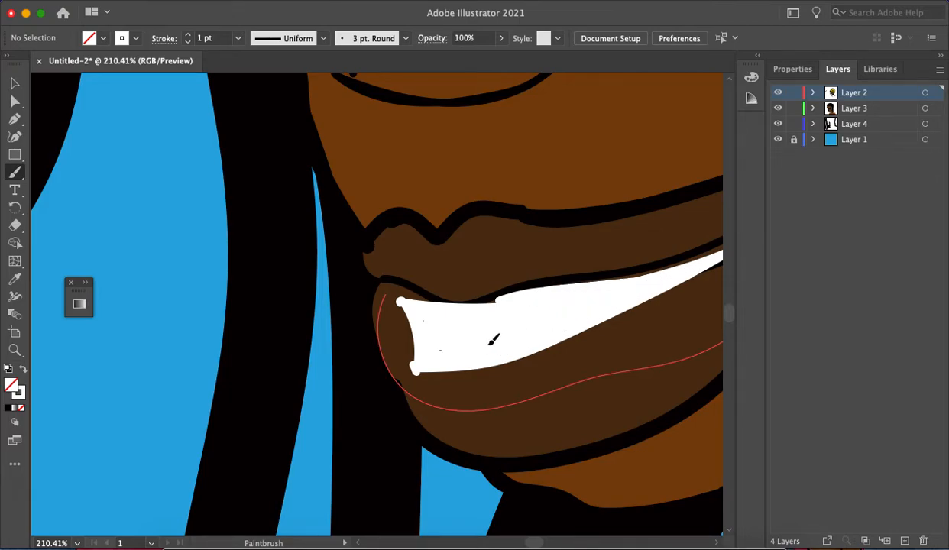
mouse_move(491, 321)
left_mouse_down()
mouse_move(580, 291)
mouse_move(663, 277)
left_mouse_up()
scroll(663, 276, "down", 4)
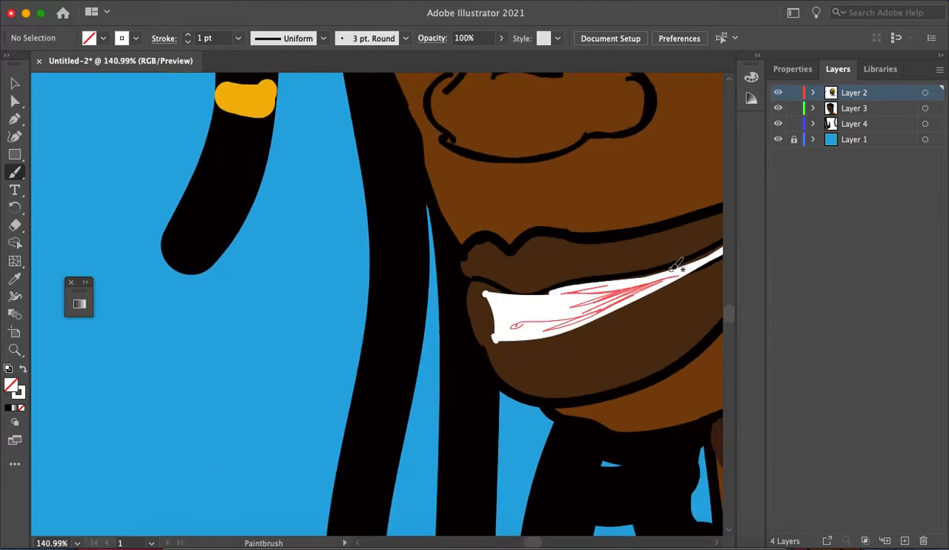
Step: Extend the white of the teeth up to the upper lip's inner black line with Paintbrush strokes
scroll(682, 258, "right", 3)
scroll(580, 229, "up", 5)
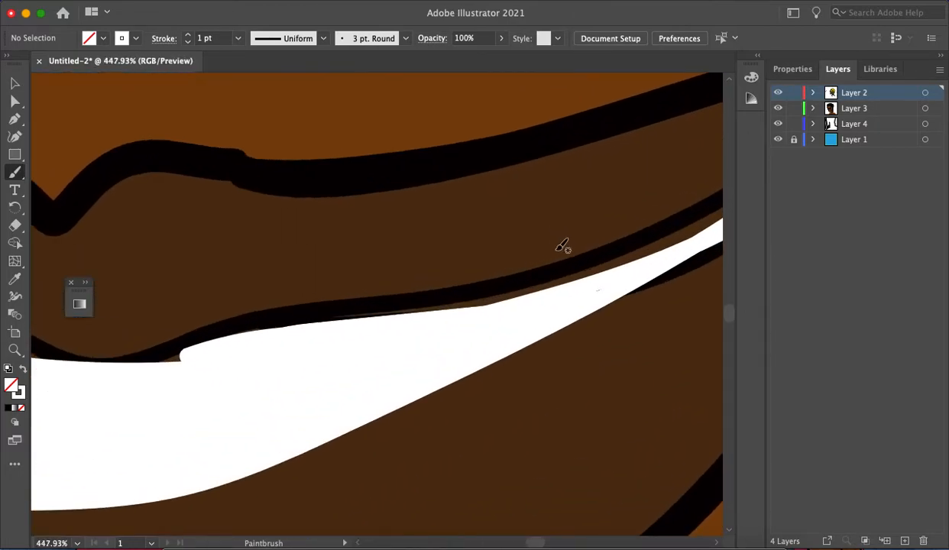
mouse_move(430, 312)
left_mouse_down()
mouse_move(591, 279)
mouse_move(730, 218)
mouse_move(609, 271)
mouse_move(451, 311)
left_mouse_up()
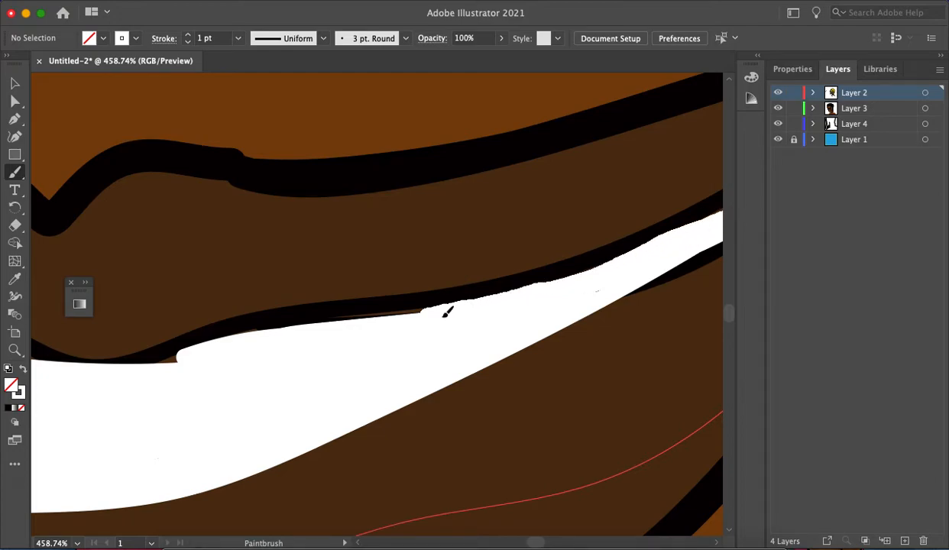
mouse_move(388, 324)
left_mouse_down()
mouse_move(334, 322)
mouse_move(372, 315)
mouse_move(255, 333)
mouse_move(152, 374)
mouse_move(277, 328)
mouse_move(418, 316)
mouse_move(535, 282)
left_mouse_up()
Step: Widen the grin by painting the white teeth further down over the lower lip, from the far mouth corner to the front
scroll(701, 246, "down", 3)
scroll(659, 242, "right", 1)
scroll(698, 208, "down", 3)
scroll(696, 200, "right", 1)
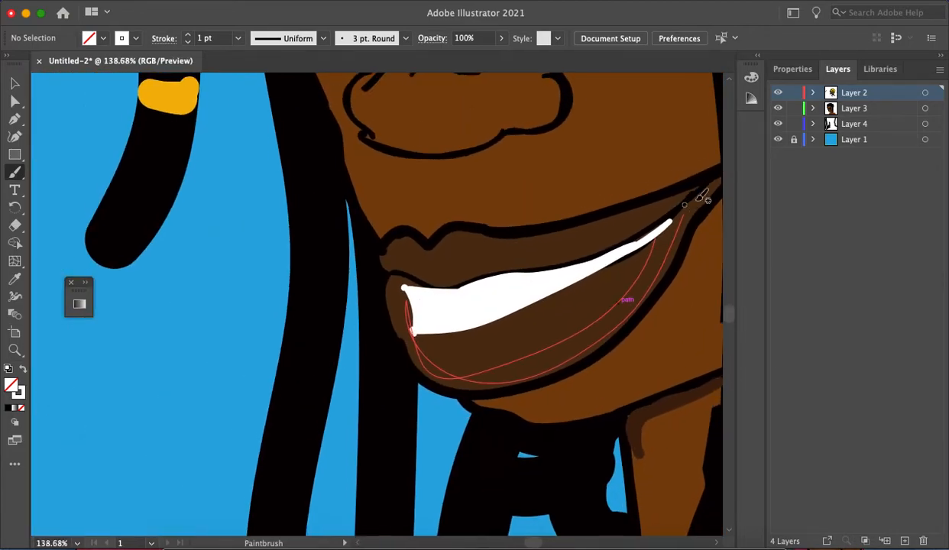
scroll(692, 205, "right", 1)
scroll(692, 205, "up", 1)
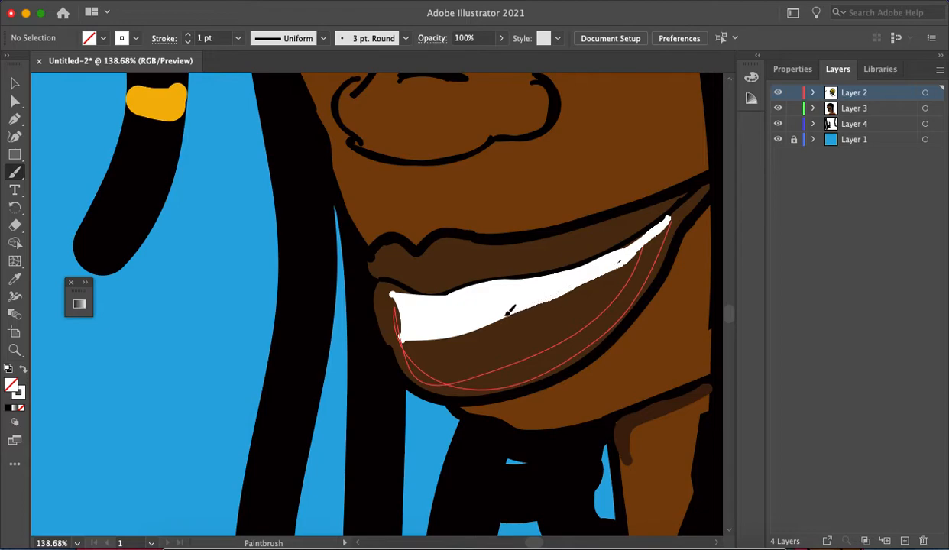
mouse_move(514, 322)
left_mouse_down()
mouse_move(573, 285)
mouse_move(502, 322)
left_mouse_up()
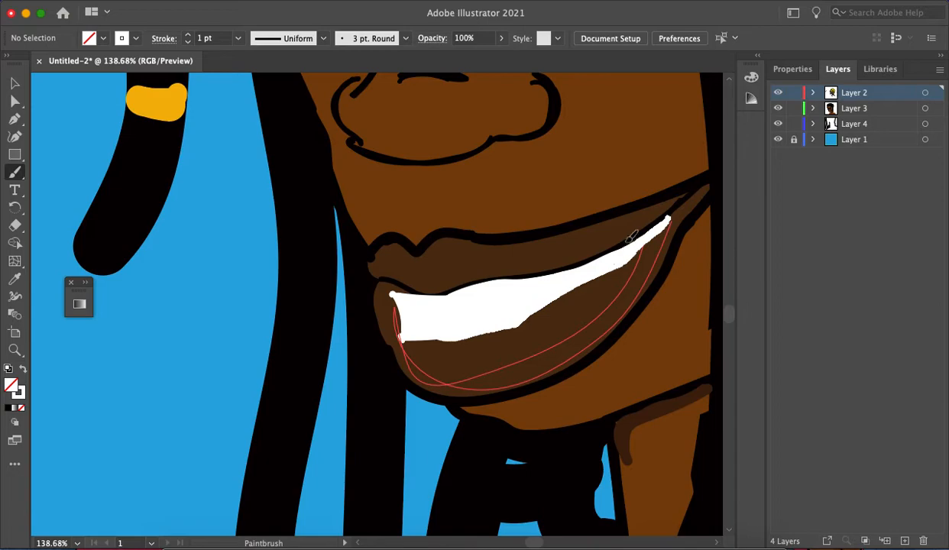
scroll(632, 237, "down", 10)
scroll(652, 205, "down", 5)
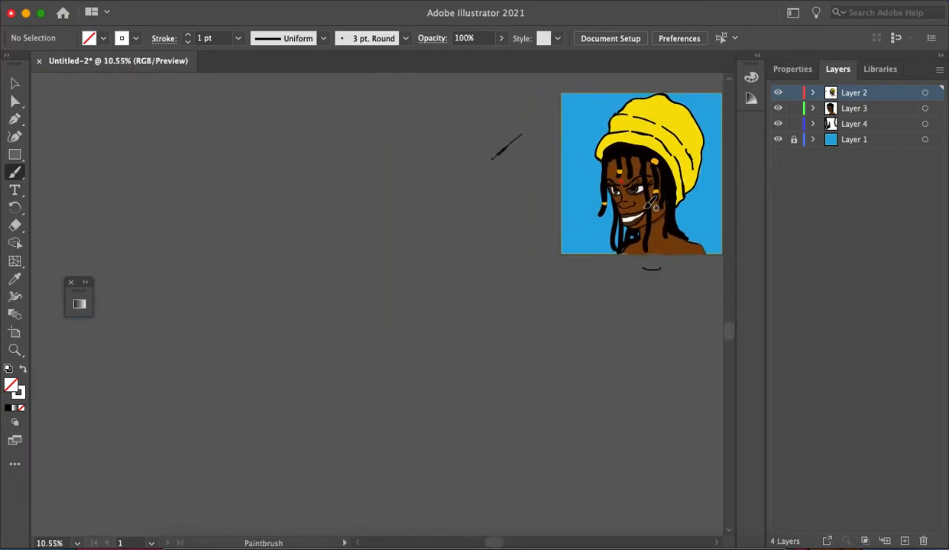
Step: Sample the black stroke of the dreadlock beside the mouth for use with the Paintbrush
scroll(651, 205, "up", 8)
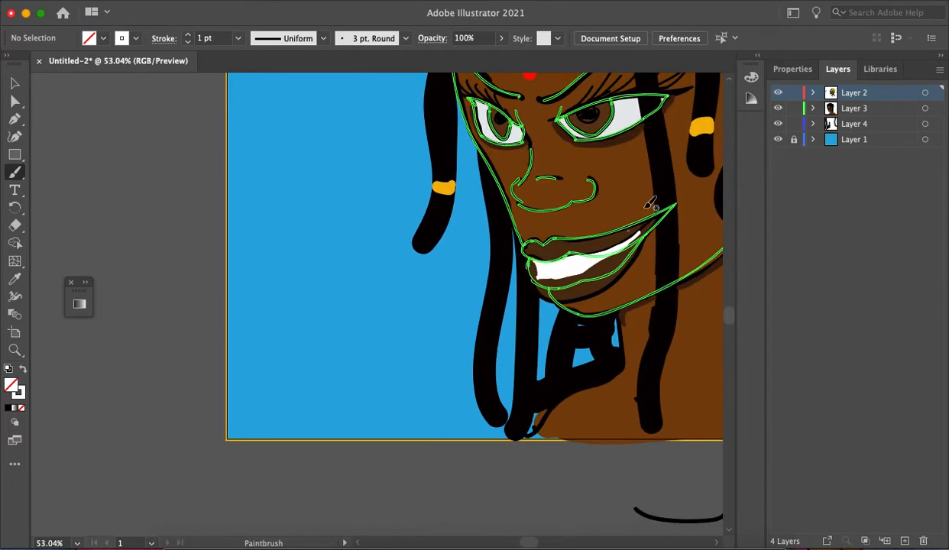
scroll(652, 205, "up", 4)
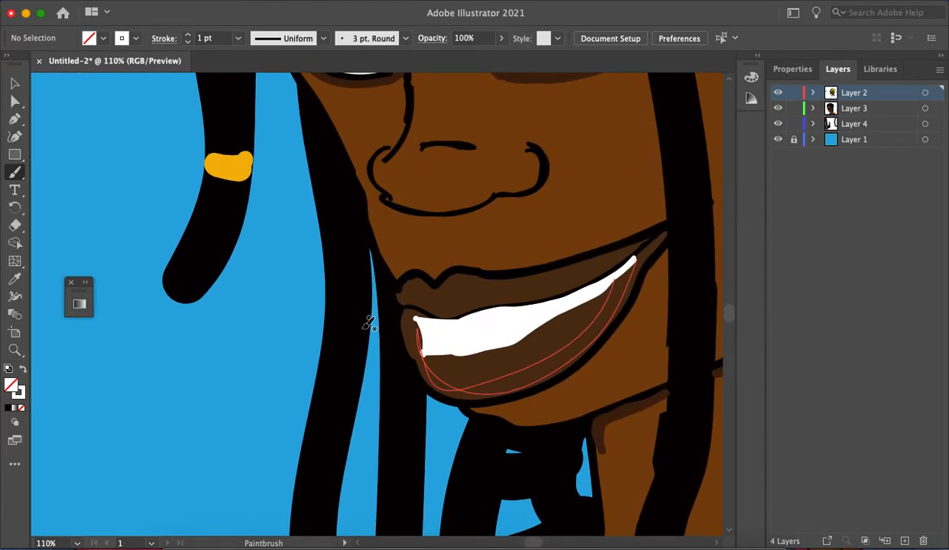
key("i")
left_click(401, 365)
key("b")
Step: Try a 12 pt black brush stroke over the left corner of the lips and undo it
mouse_move(398, 381)
left_mouse_down()
mouse_move(403, 330)
mouse_move(395, 320)
left_mouse_up()
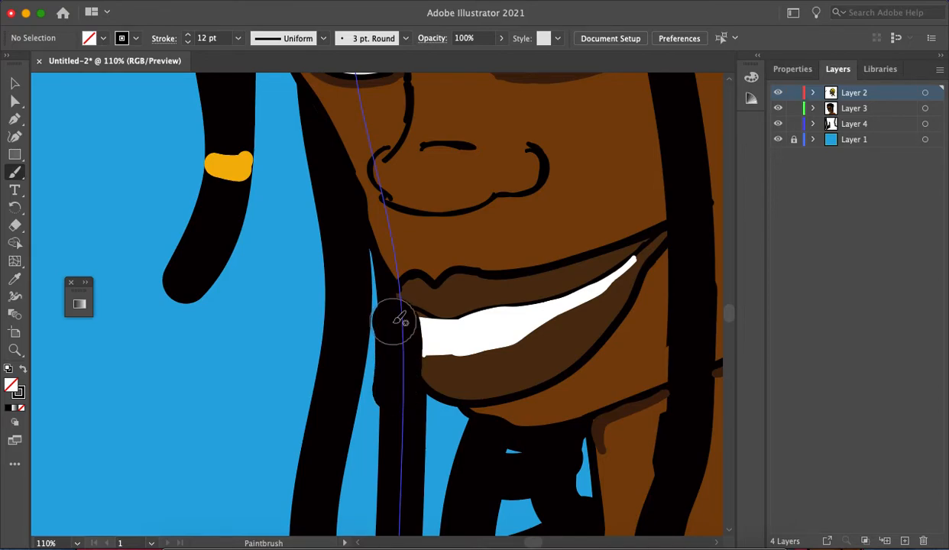
scroll(382, 306, "down", 5)
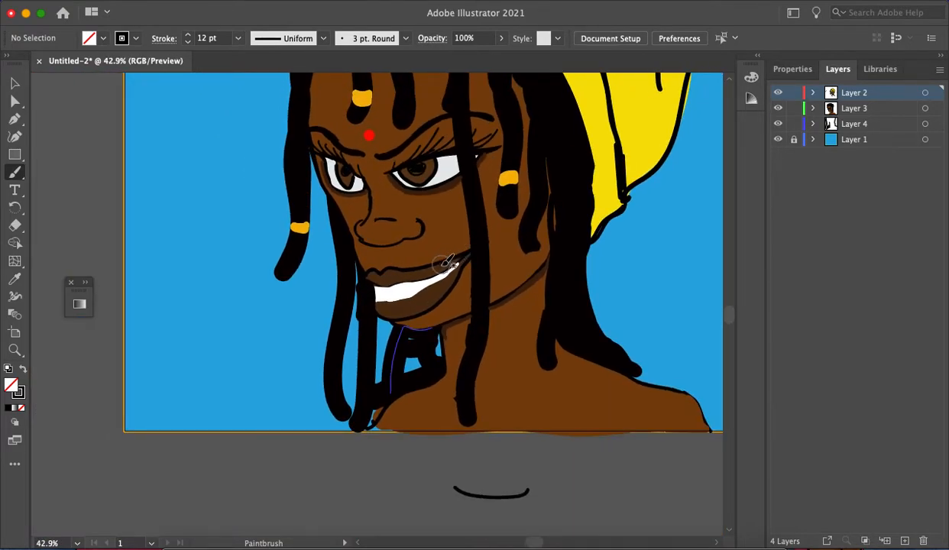
scroll(405, 281, "up", 4)
scroll(398, 290, "up", 1)
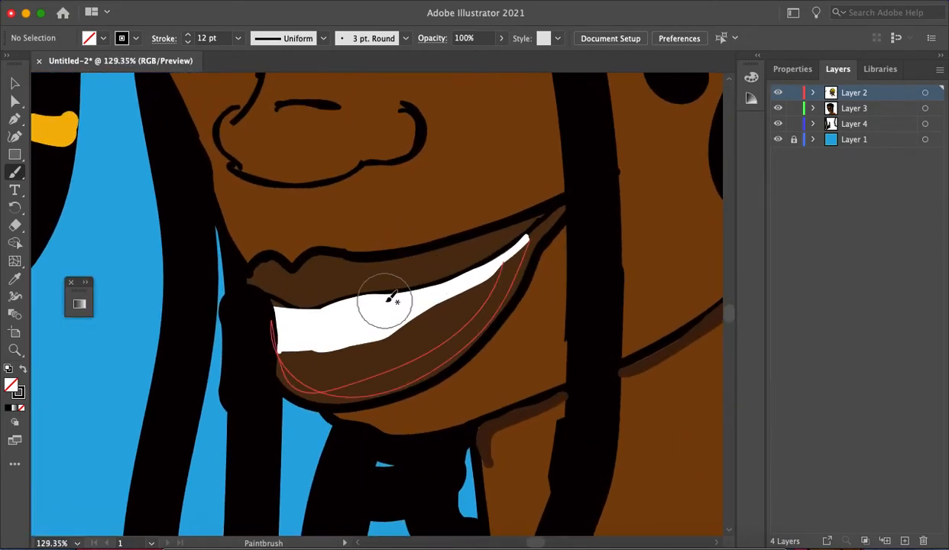
scroll(392, 298, "left", 3)
key("super+z")
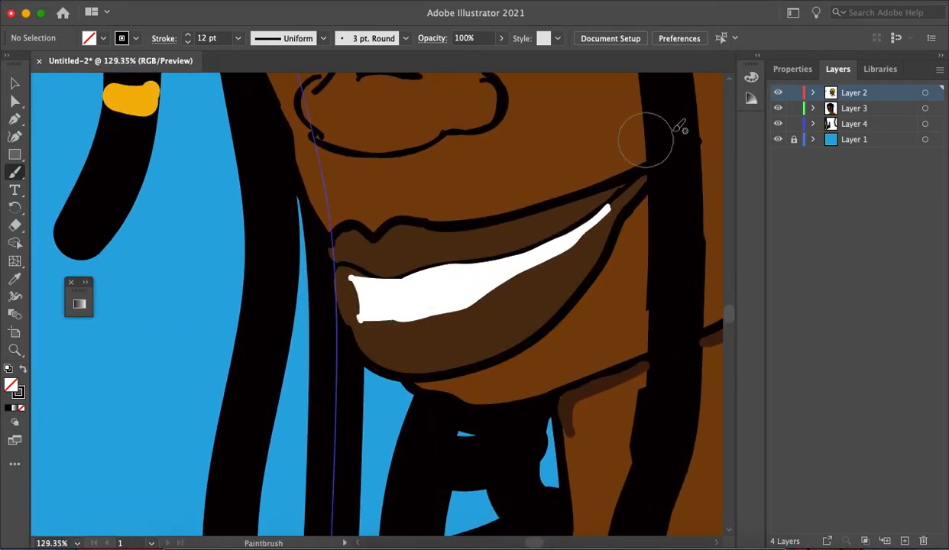
Step: Set the brush stroke to 8 pt and paint black along the left edge of the lips
left_click(794, 70)
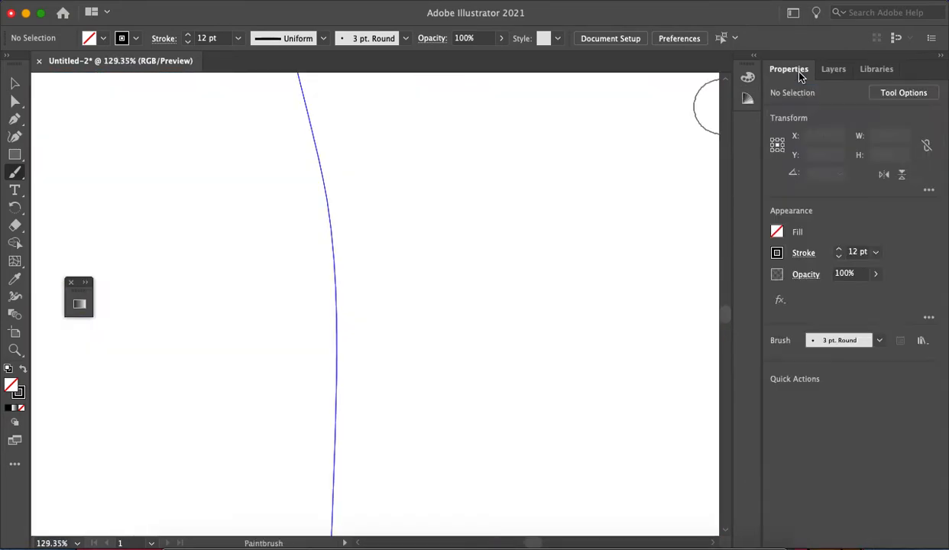
left_click(839, 256)
left_click(839, 257)
scroll(366, 328, "down", 5)
scroll(358, 296, "up", 3)
scroll(356, 294, "up", 5)
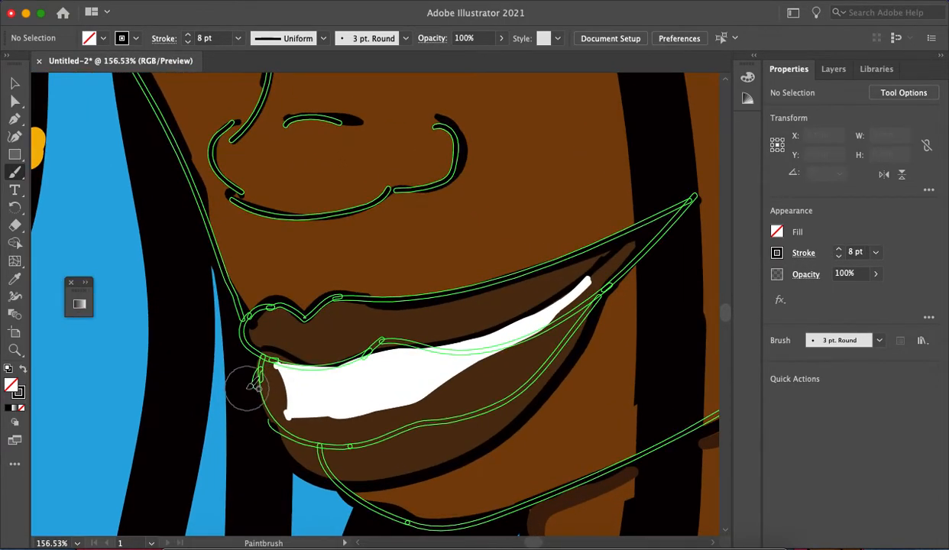
left_click_drag(255, 398, 257, 447)
left_click_drag(245, 379, 259, 441)
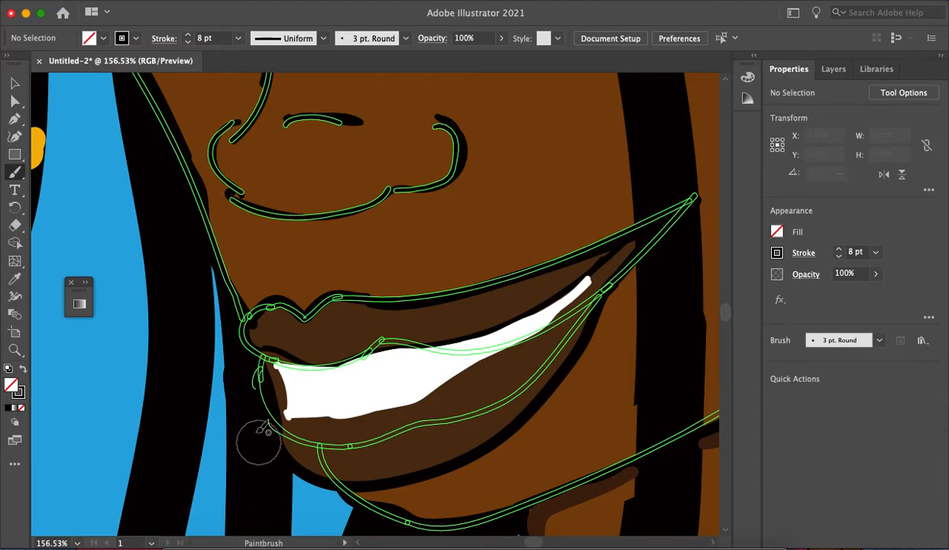
scroll(259, 441, "down", 5)
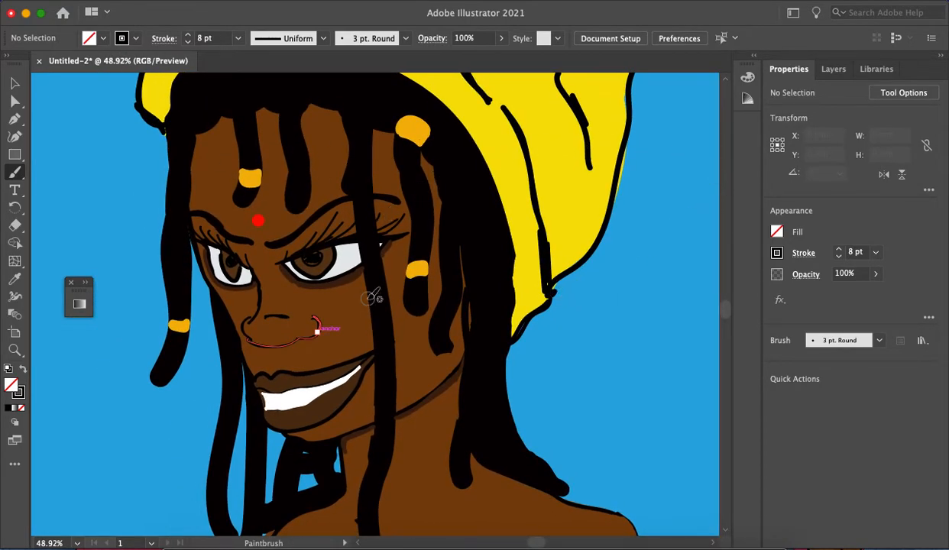
Step: Sample the dark brown lip stroke, set it to 2 pt and paint the left edge of the lower lip
key("i")
left_click(298, 417)
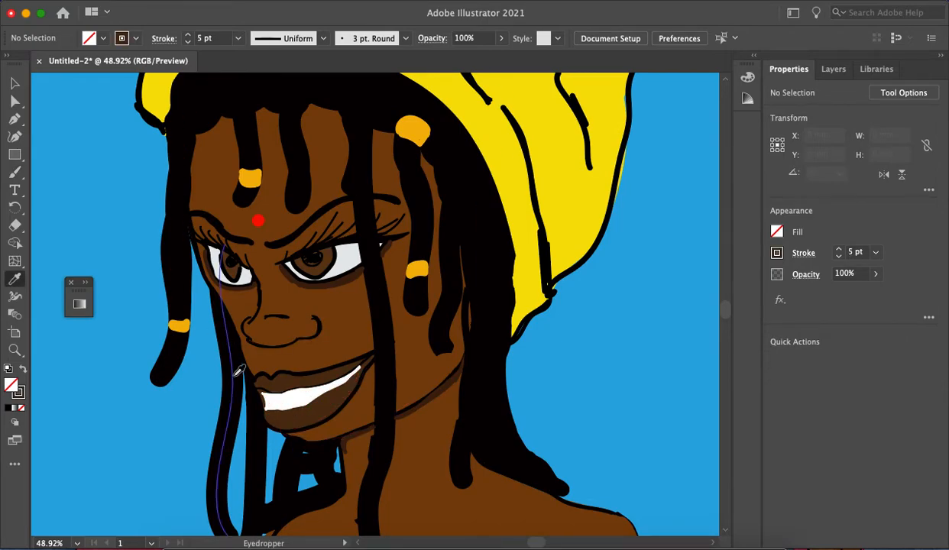
key("b")
scroll(216, 374, "up", 5)
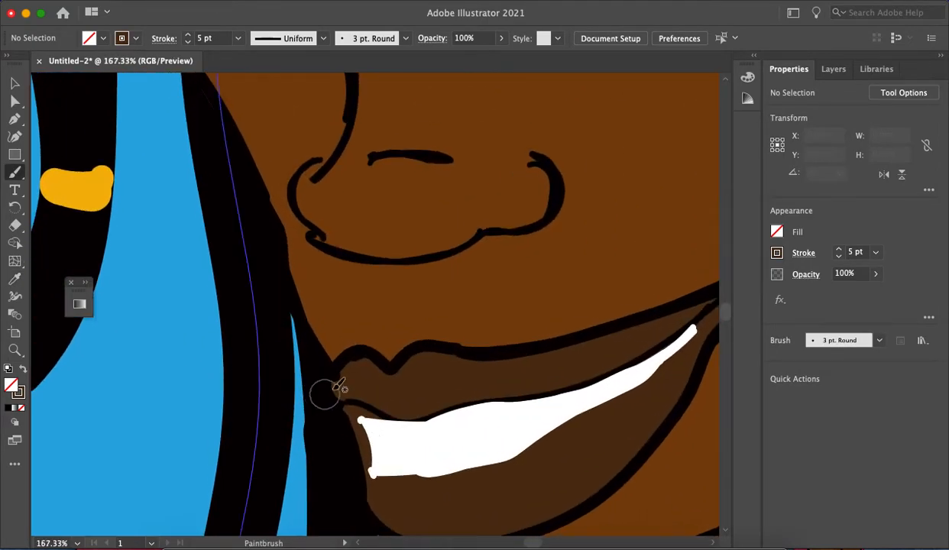
left_click(839, 257)
left_click(839, 258)
left_click(838, 258)
scroll(381, 249, "down", 6)
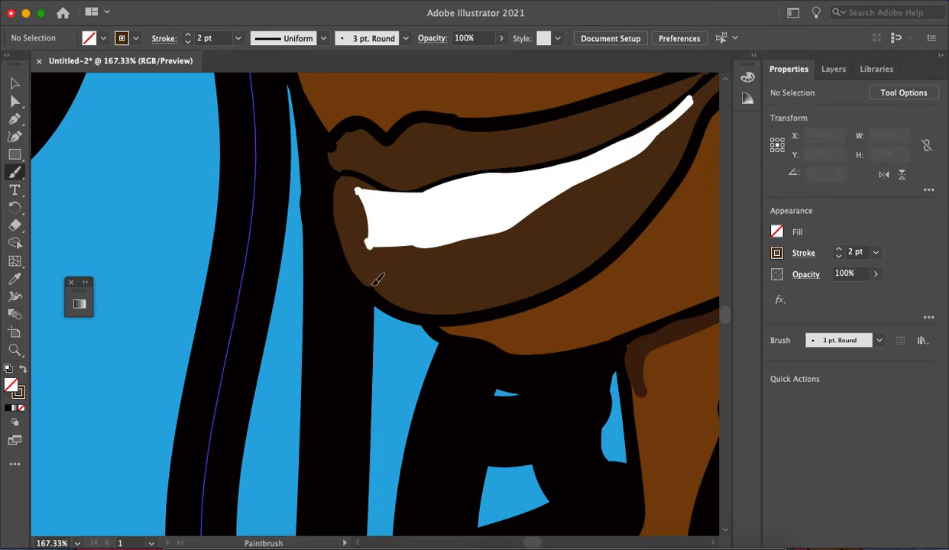
scroll(417, 263, "down", 10)
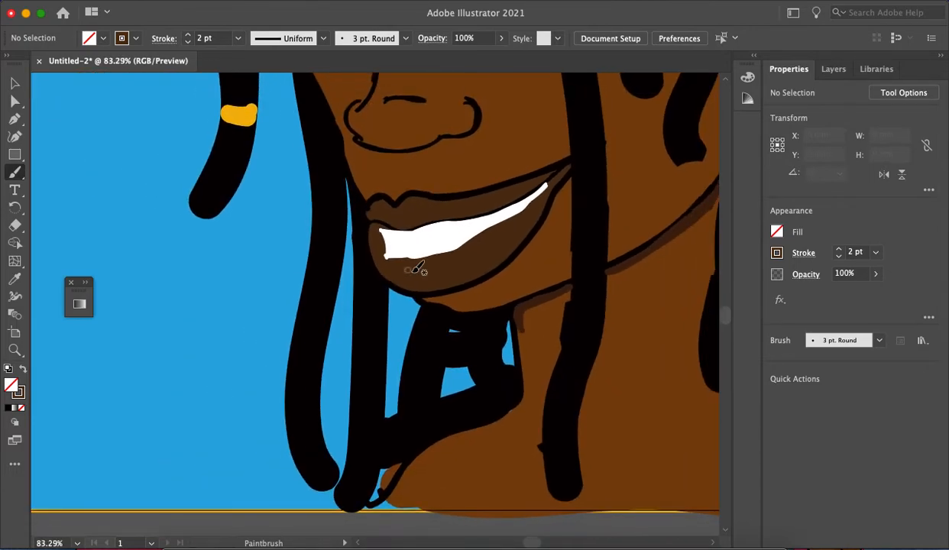
Step: Round off the left end of the white teeth by painting over its corners with the 2 pt dark brown brush
scroll(332, 210, "up", 5)
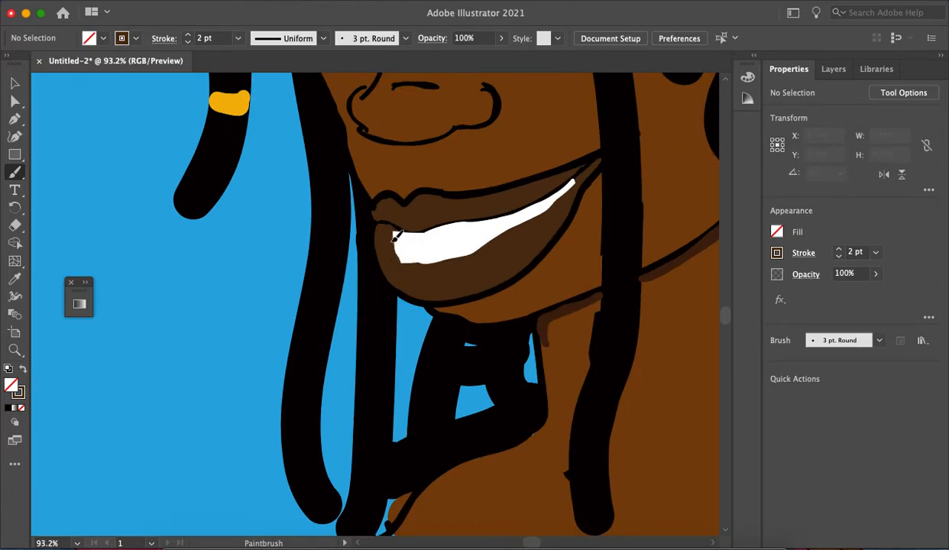
scroll(397, 238, "down", 5)
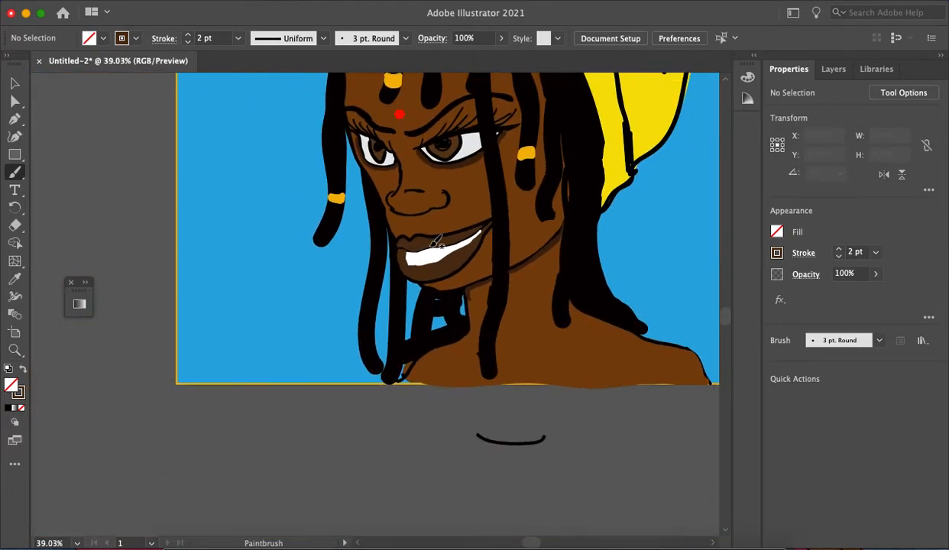
scroll(437, 243, "up", 6)
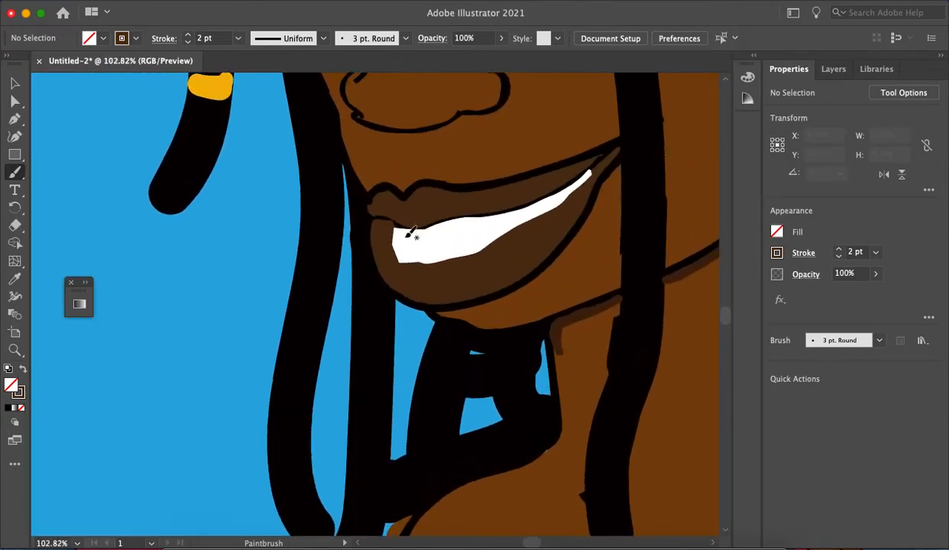
scroll(391, 220, "down", 3)
scroll(388, 214, "down", 4)
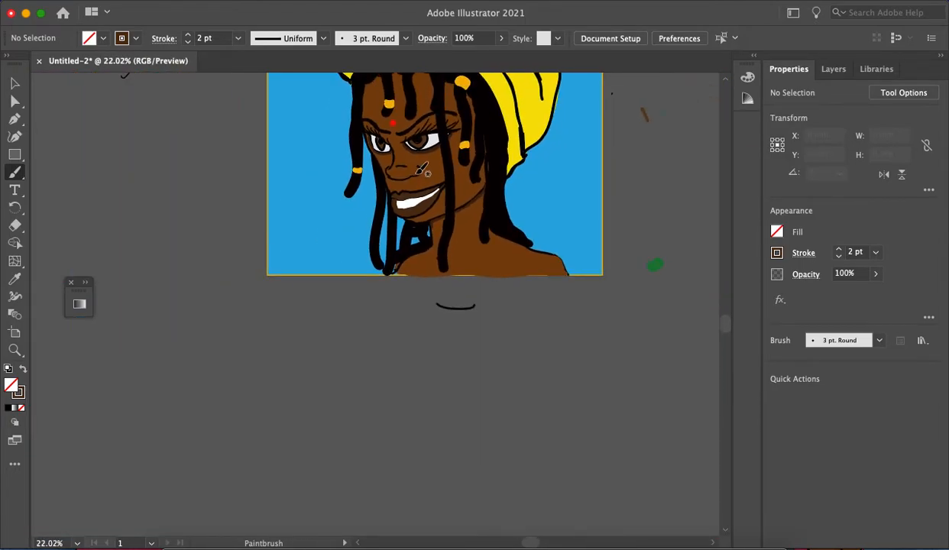
scroll(420, 171, "up", 2)
scroll(421, 172, "up", 5)
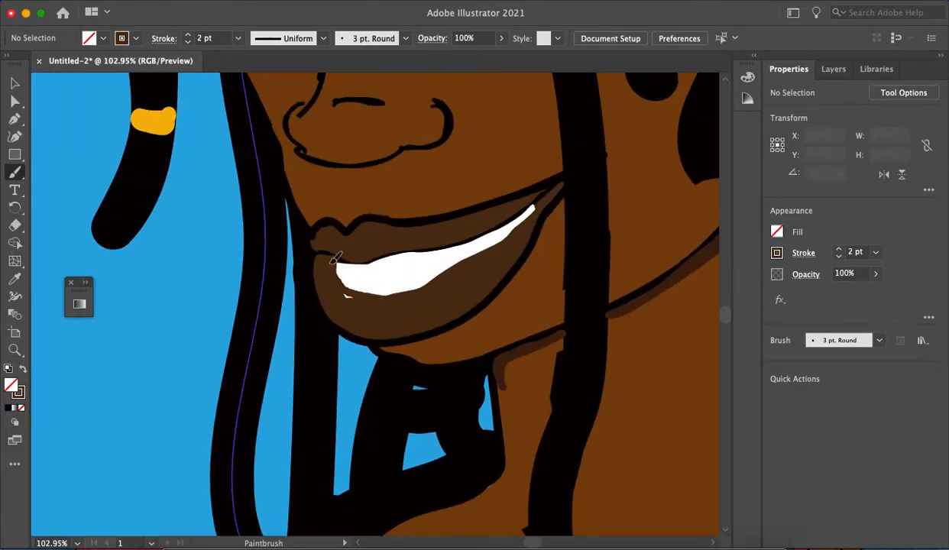
scroll(356, 286, "down", 5)
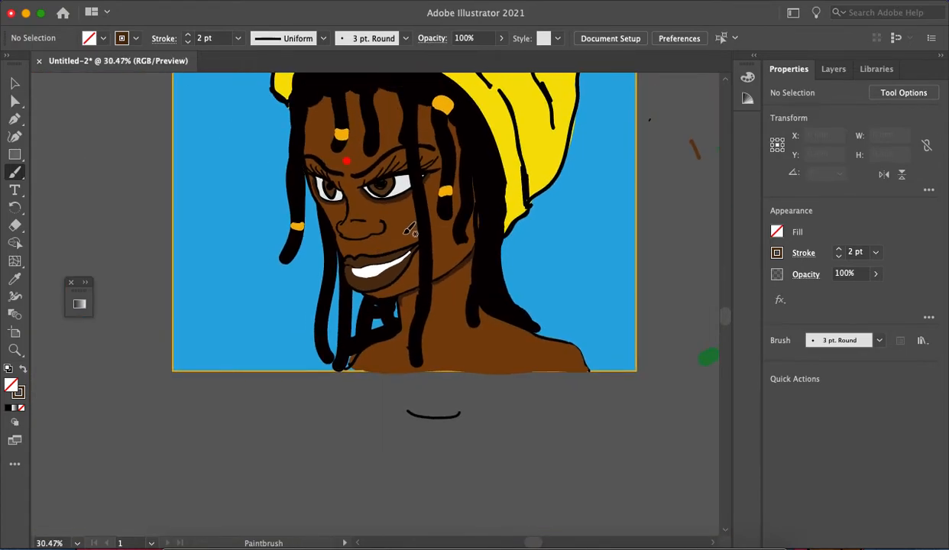
scroll(402, 239, "up", 1)
scroll(403, 240, "up", 4)
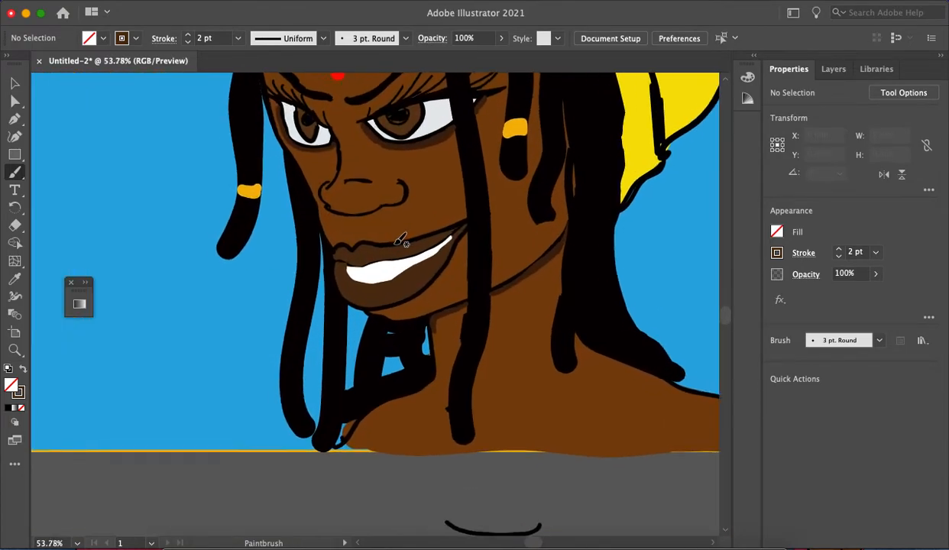
scroll(397, 255, "down", 5)
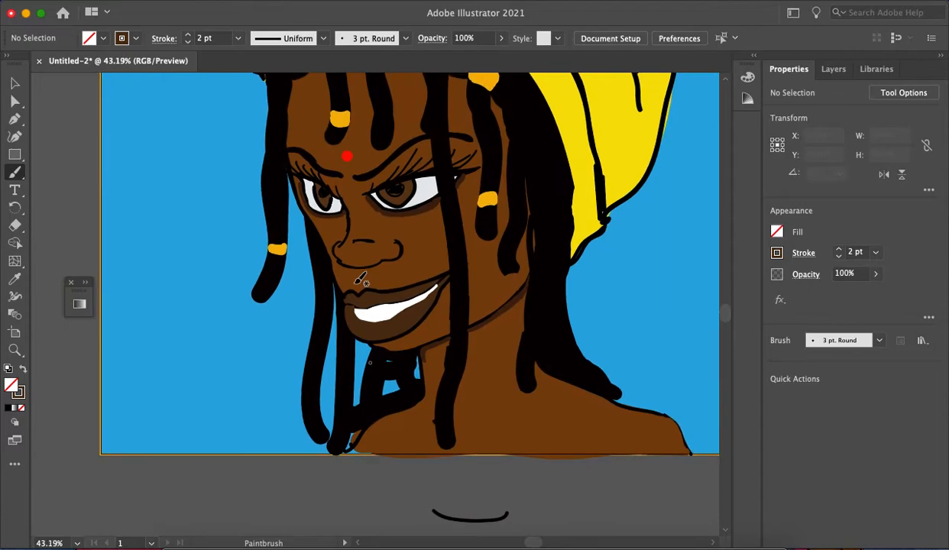
scroll(387, 216, "up", 1)
scroll(387, 216, "up", 4)
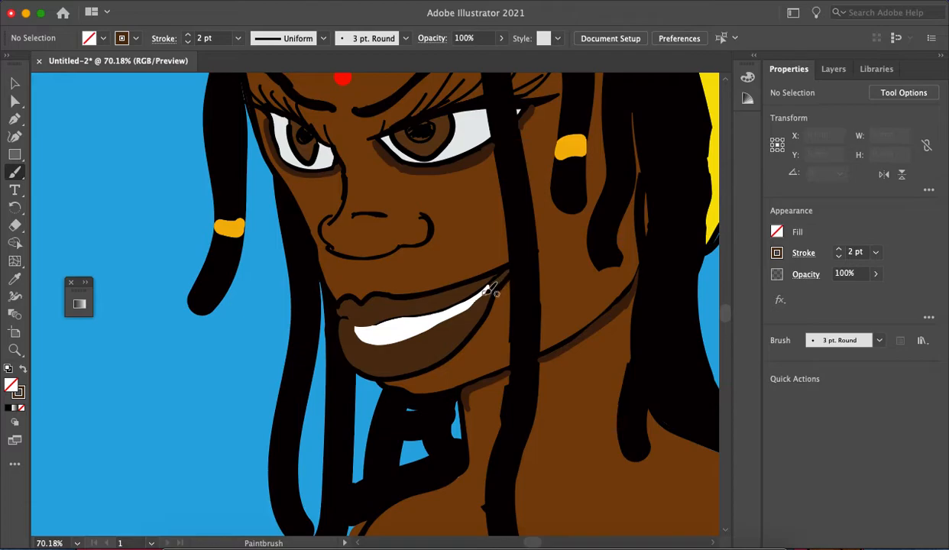
Step: Taper the right end of the teeth by painting dark brown 2 pt strokes over the white near the mouth corner
scroll(493, 287, "up", 5)
left_click_drag(467, 309, 425, 352)
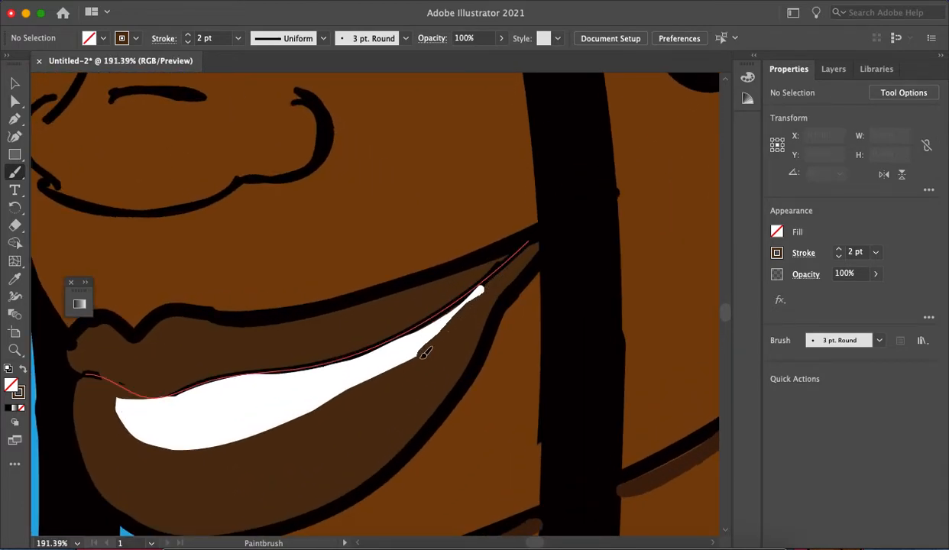
scroll(487, 273, "down", 6)
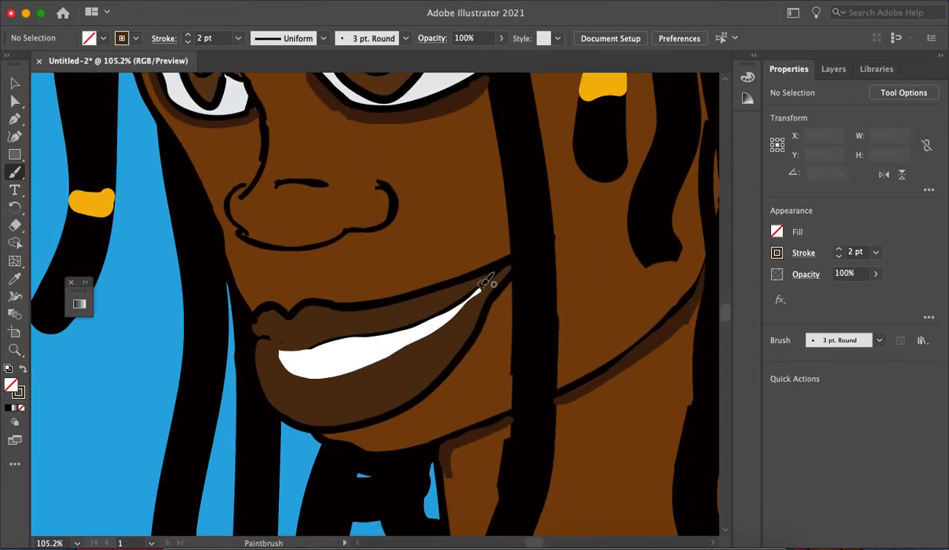
scroll(483, 222, "down", 2)
scroll(487, 290, "up", 6)
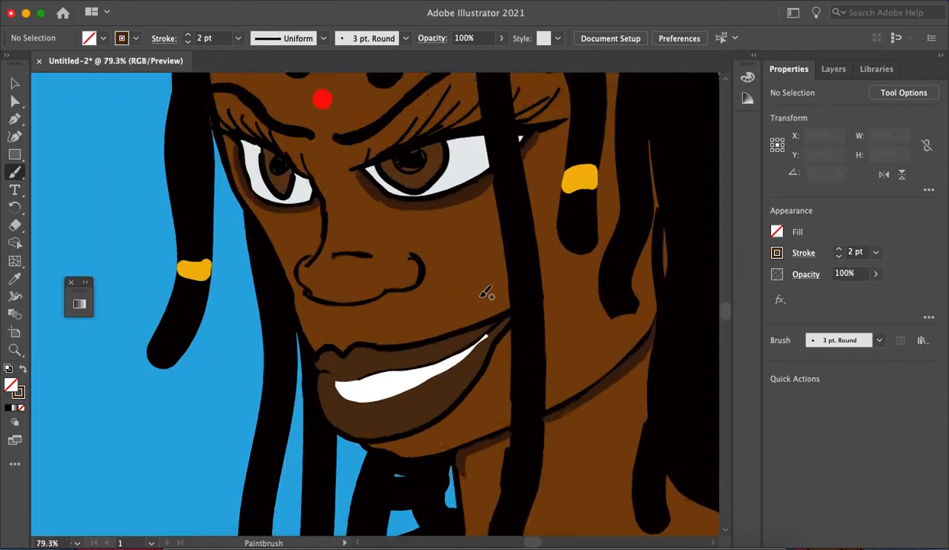
scroll(493, 321, "up", 3)
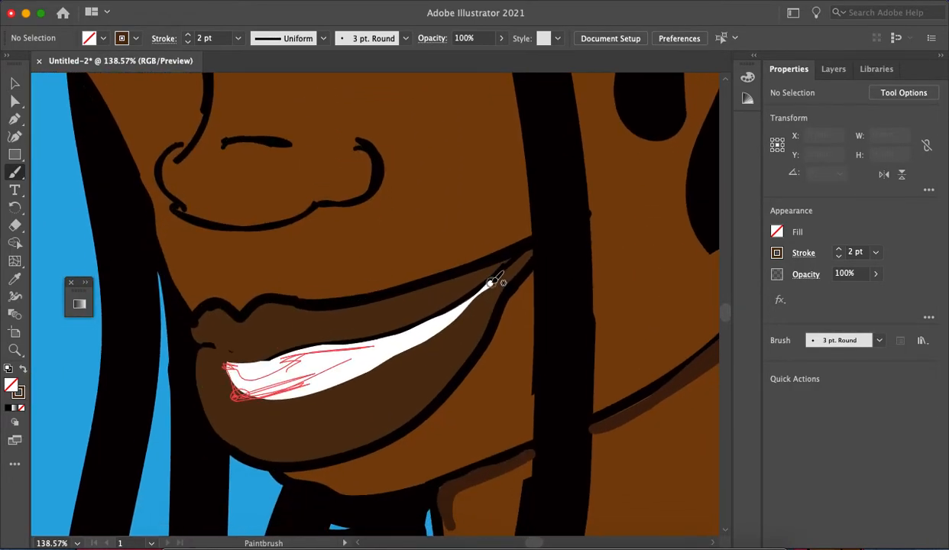
left_click_drag(468, 304, 446, 330)
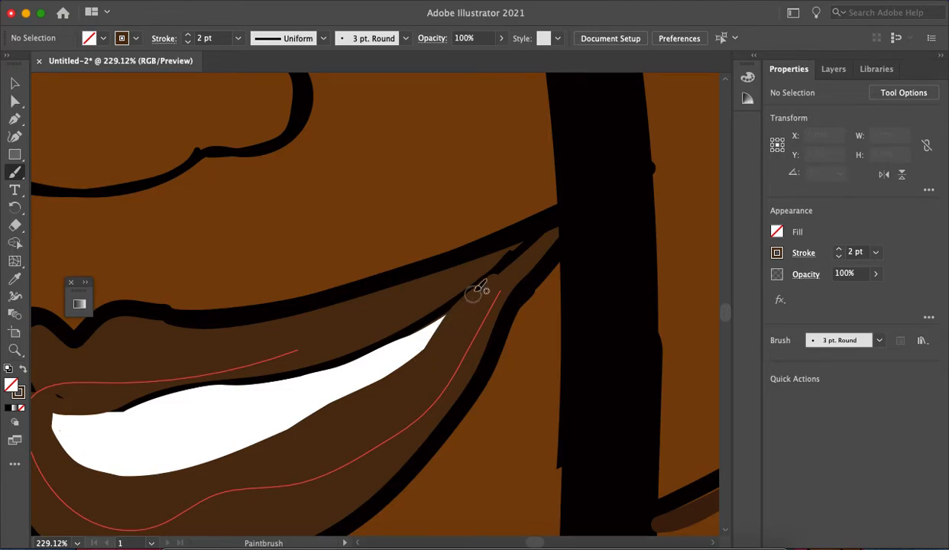
scroll(477, 286, "down", 15)
scroll(483, 249, "down", 3)
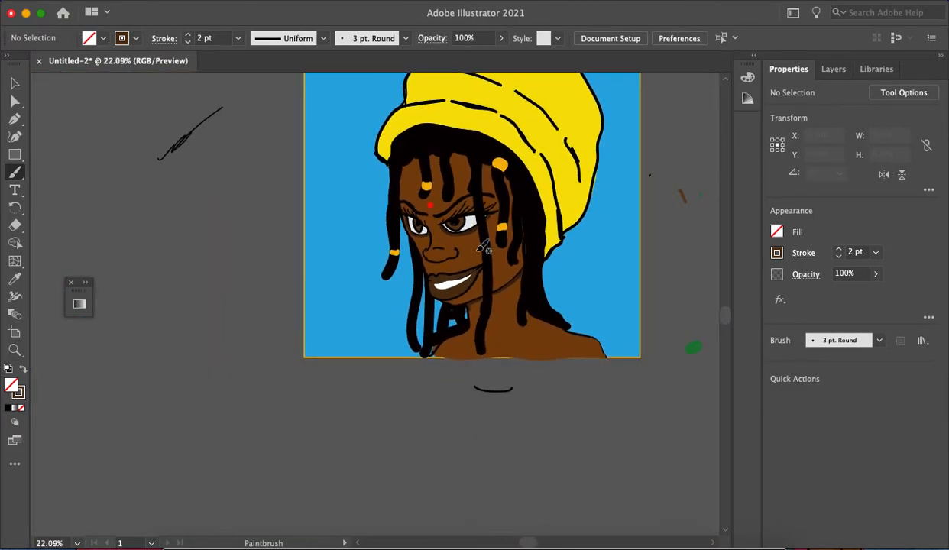
scroll(485, 244, "up", 1)
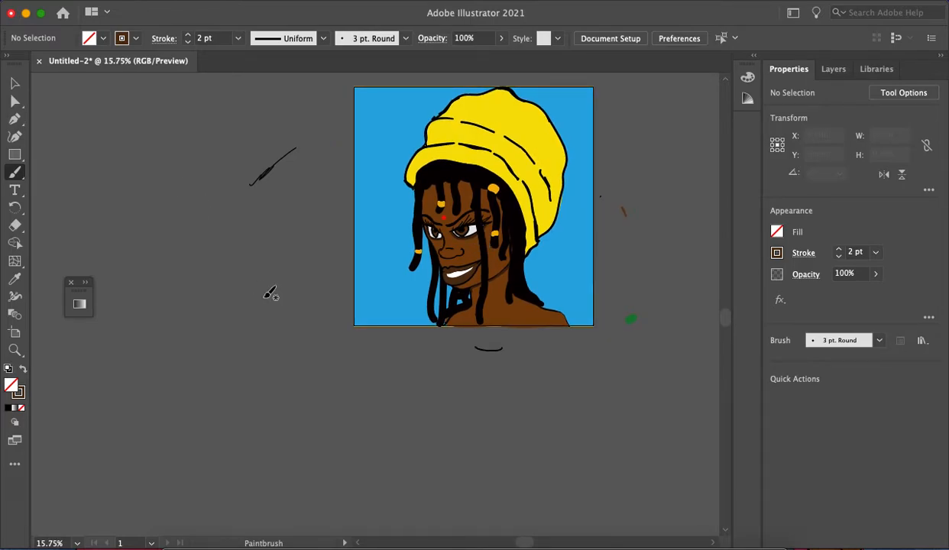
Step: Sample the hat's yellow 17 pt stroke with the Eyedropper and paint a diagonal test stroke beside the artboard
left_click(14, 279)
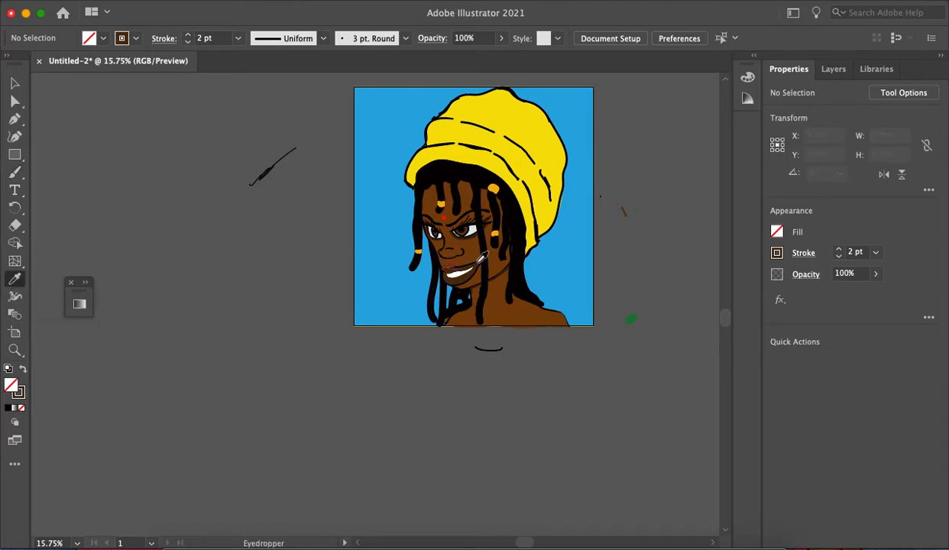
left_click(539, 126)
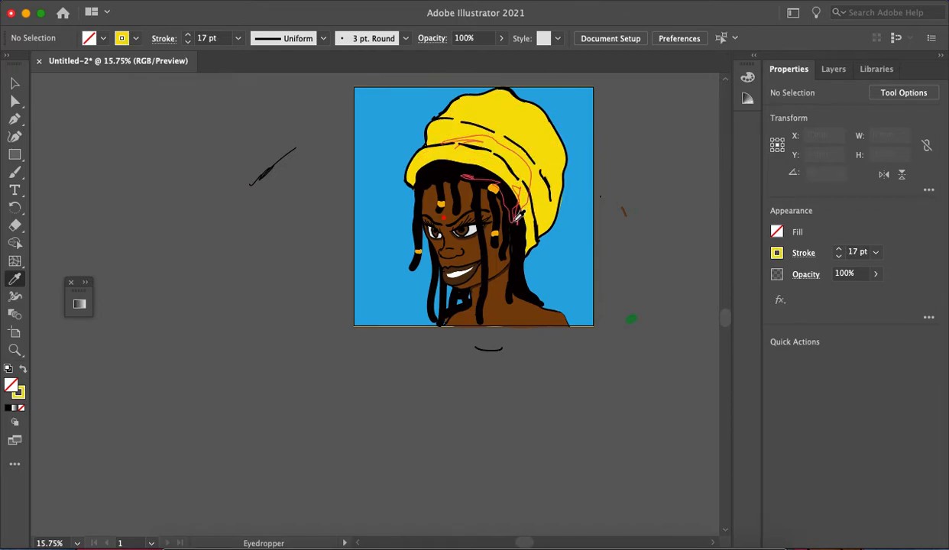
key("b")
left_click_drag(259, 289, 322, 456)
Step: Sample the neck's brown 15 pt stroke with the Eyedropper and paint a second test stroke beside the artboard
key("i")
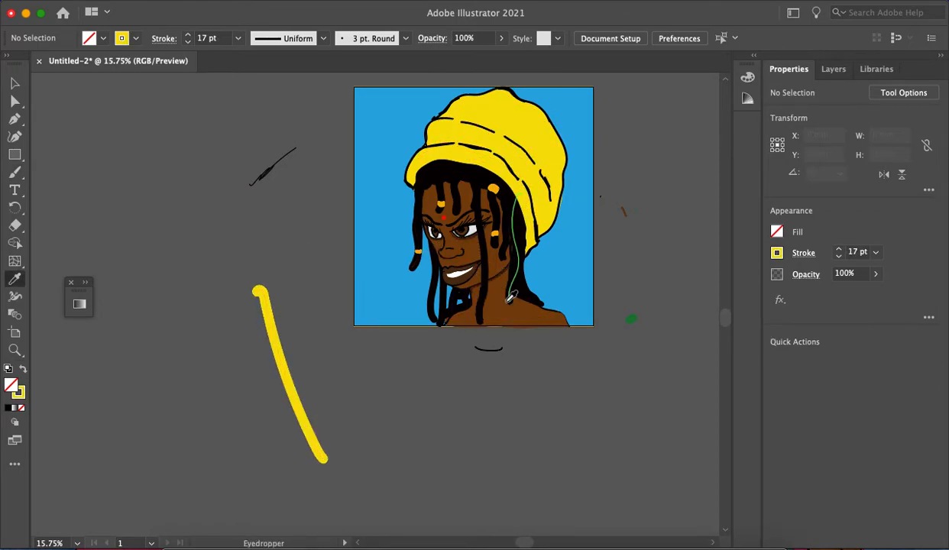
left_click(495, 286)
left_click(497, 289)
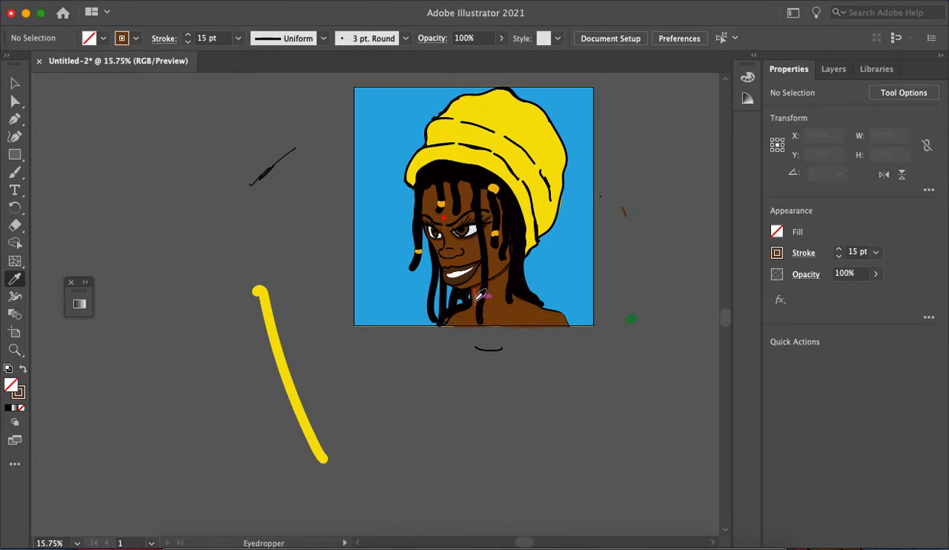
key("b")
mouse_move(285, 211)
left_mouse_down()
mouse_move(323, 340)
mouse_move(368, 411)
left_mouse_up()
Step: Undo the yellow and brown test strokes beside the artboard
key("super+z")
key("super+z")
key("super+z")
key("super+z")
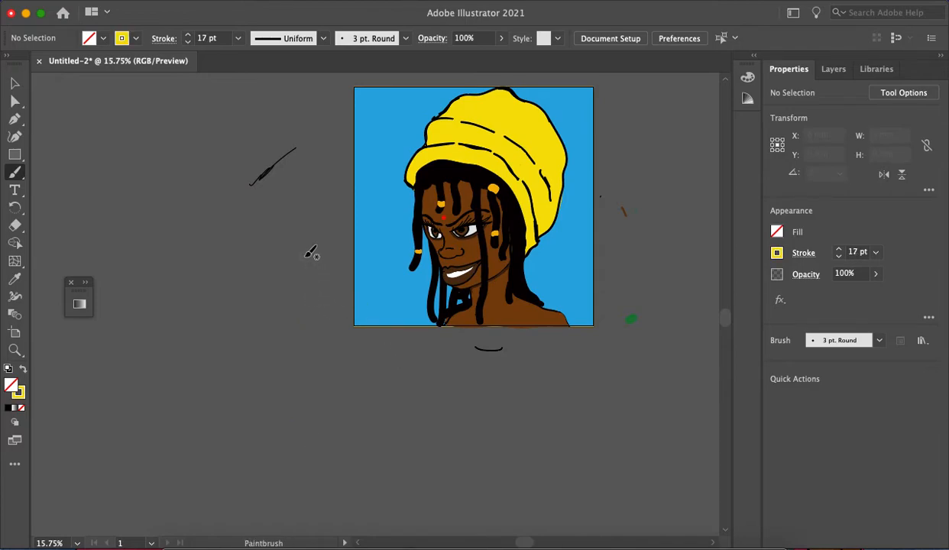
Step: Sample the black 1 pt stroke of the lip outline with the Eyedropper for use with the Paintbrush
scroll(299, 215, "up", 5)
scroll(321, 235, "down", 5)
scroll(324, 237, "up", 5)
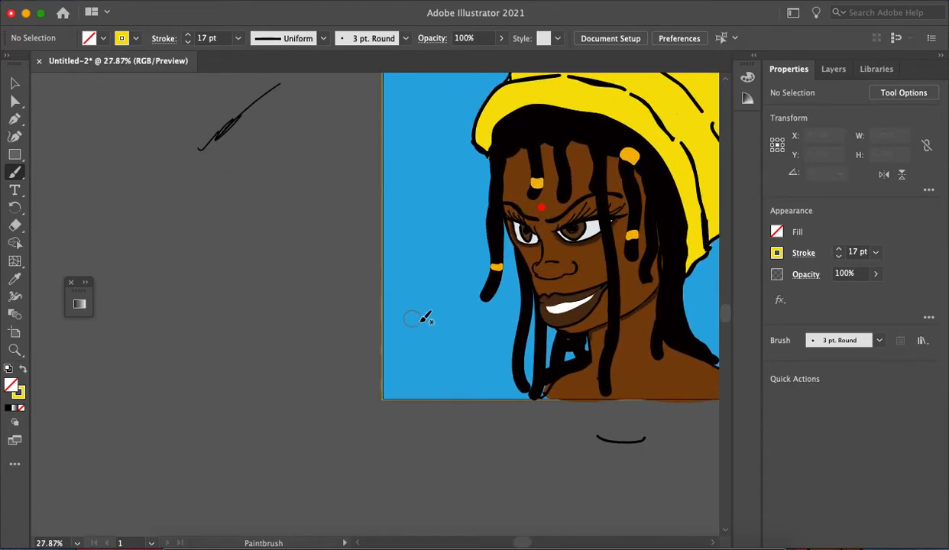
scroll(420, 313, "up", 3)
scroll(434, 311, "down", 1)
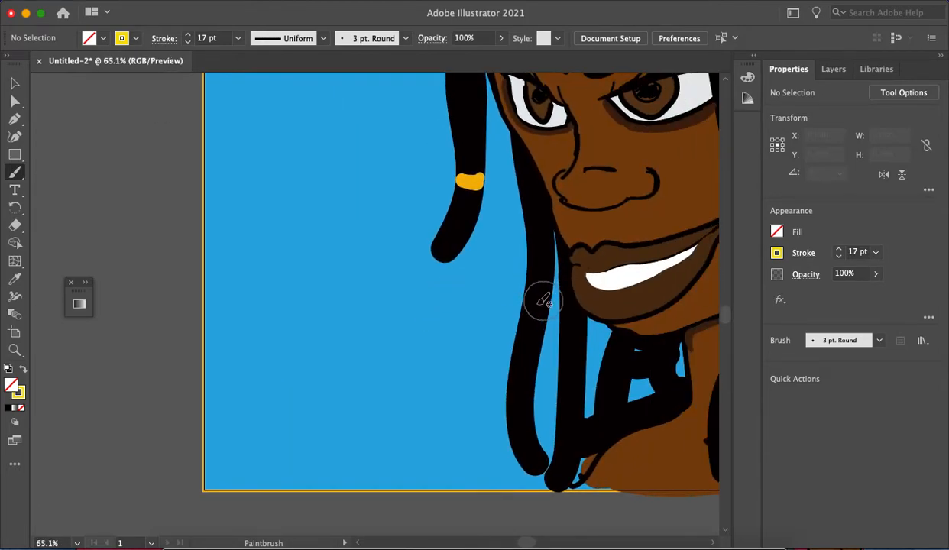
scroll(539, 297, "down", 2)
key("i")
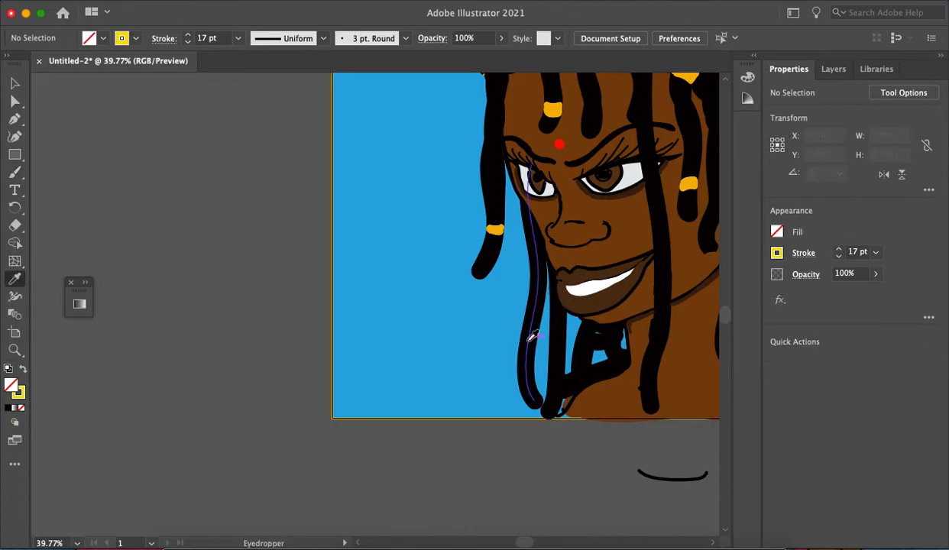
scroll(559, 316, "up", 2)
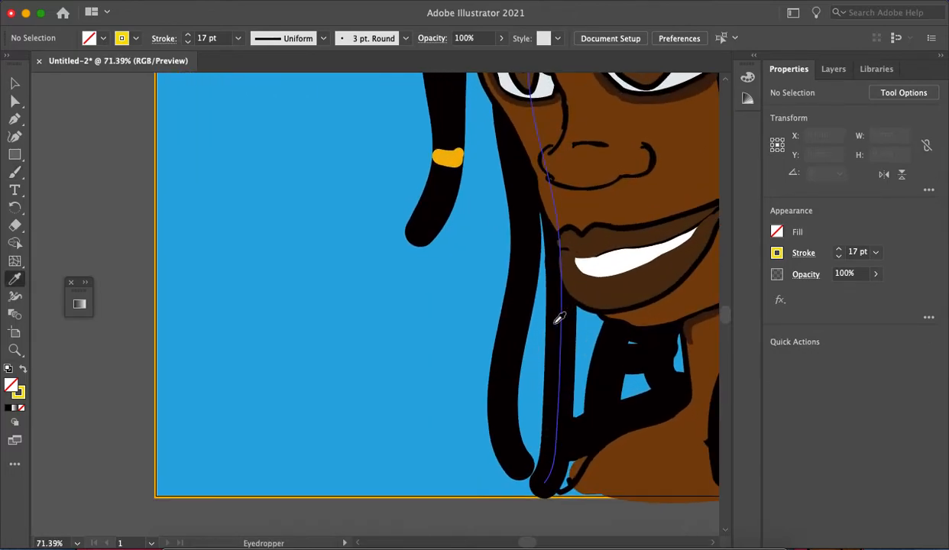
left_click(573, 244)
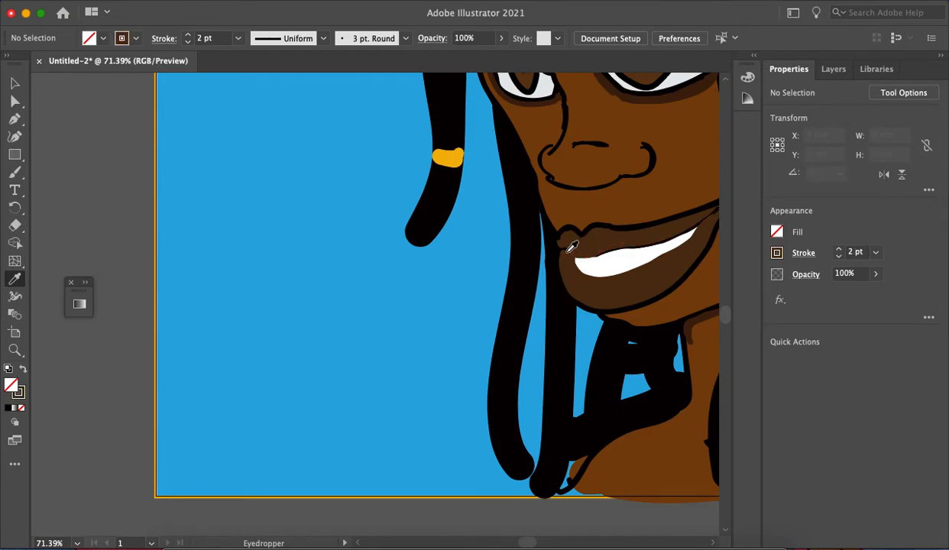
scroll(574, 245, "up", 4)
left_click(572, 244)
key("b")
Step: Outline the lower edge of the teeth from the front of the mouth to the far corner with black 1 pt strokes
scroll(574, 252, "down", 4)
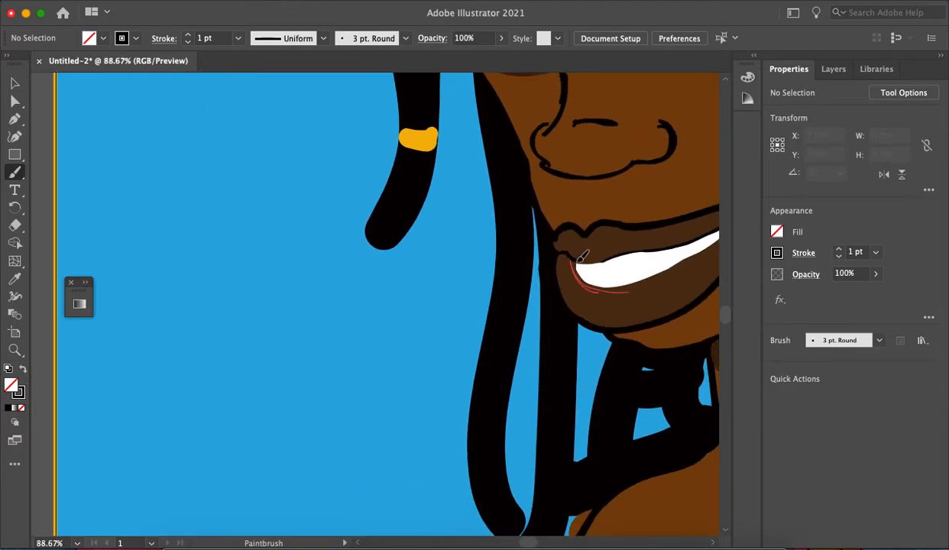
scroll(615, 256, "down", 5)
scroll(653, 223, "up", 3)
scroll(644, 246, "up", 3)
left_click_drag(416, 329, 627, 223)
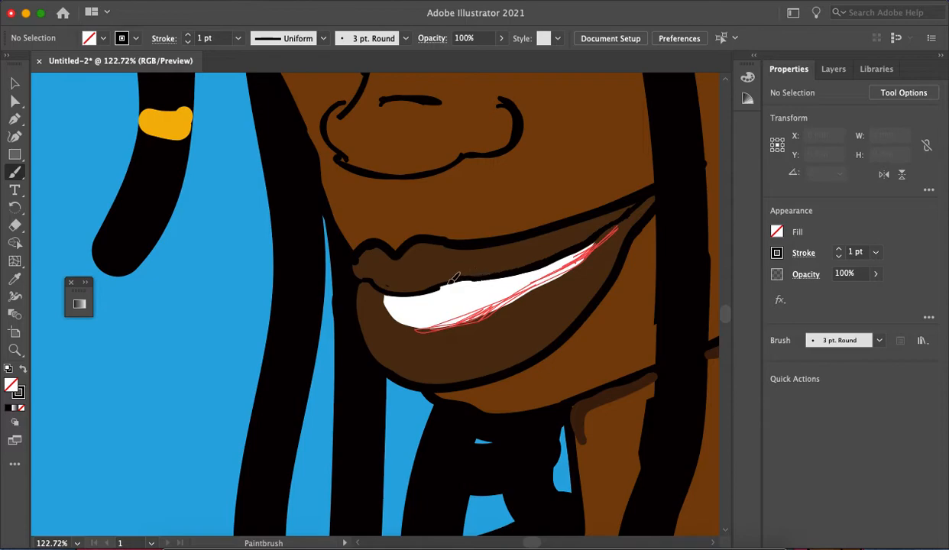
scroll(430, 275, "down", 3)
scroll(510, 259, "up", 2)
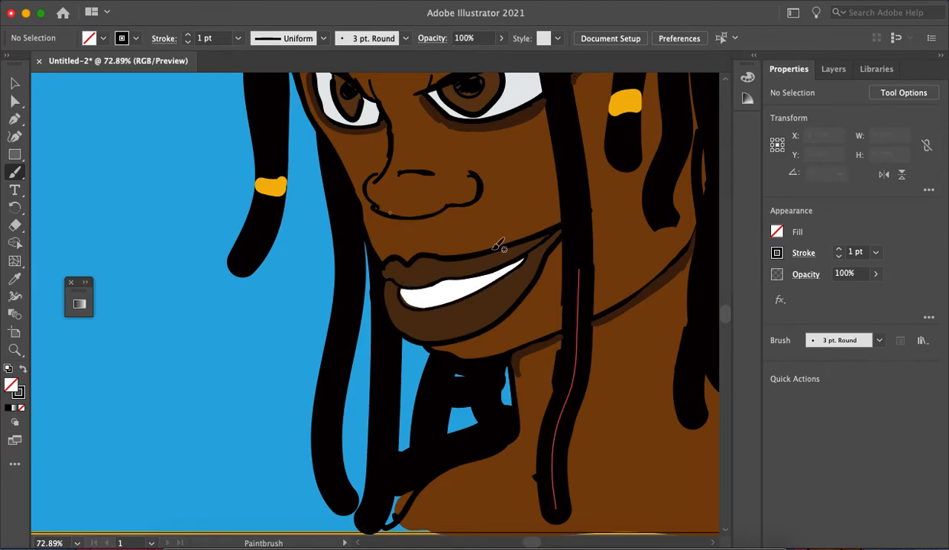
scroll(536, 266, "up", 2)
scroll(536, 263, "down", 2)
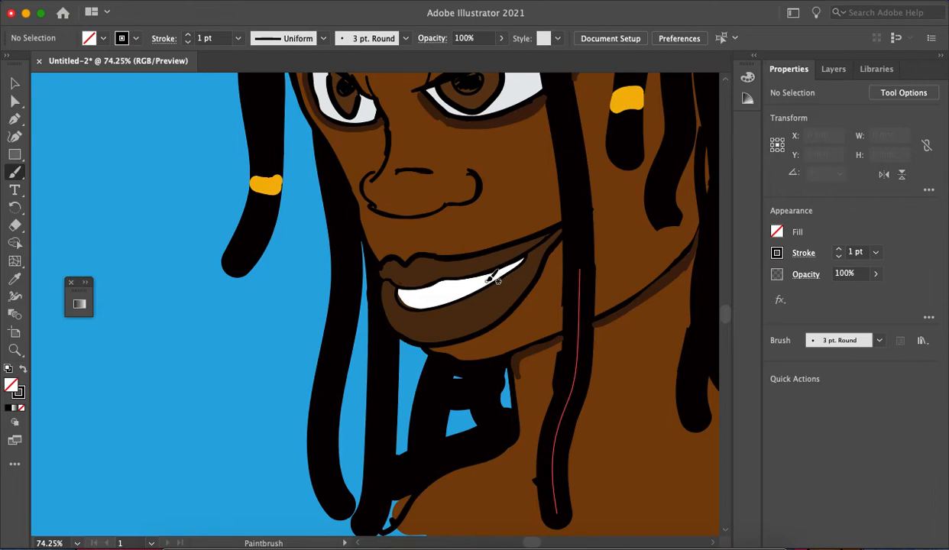
Step: Sample the orange 4 pt stroke of a hair bead with the Eyedropper for use with the Paintbrush
key("i")
left_click(620, 100)
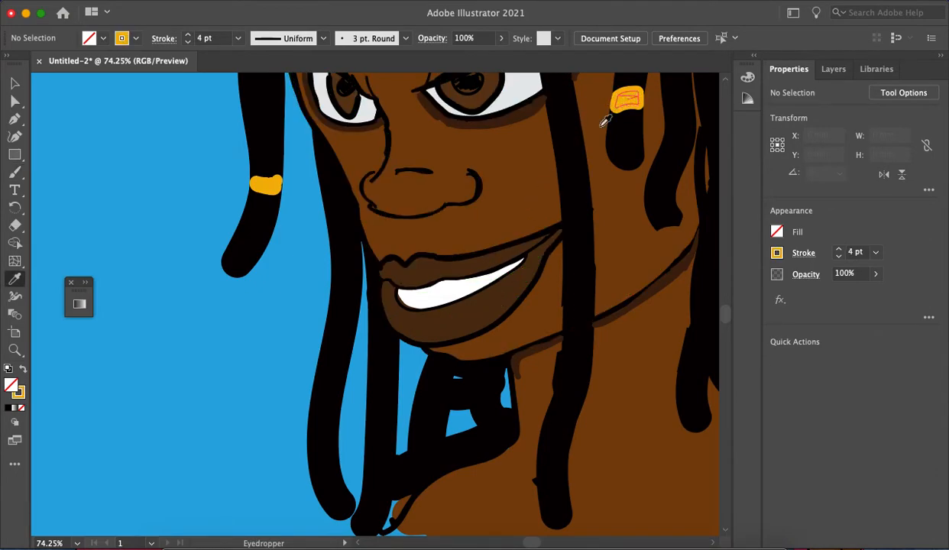
key("b")
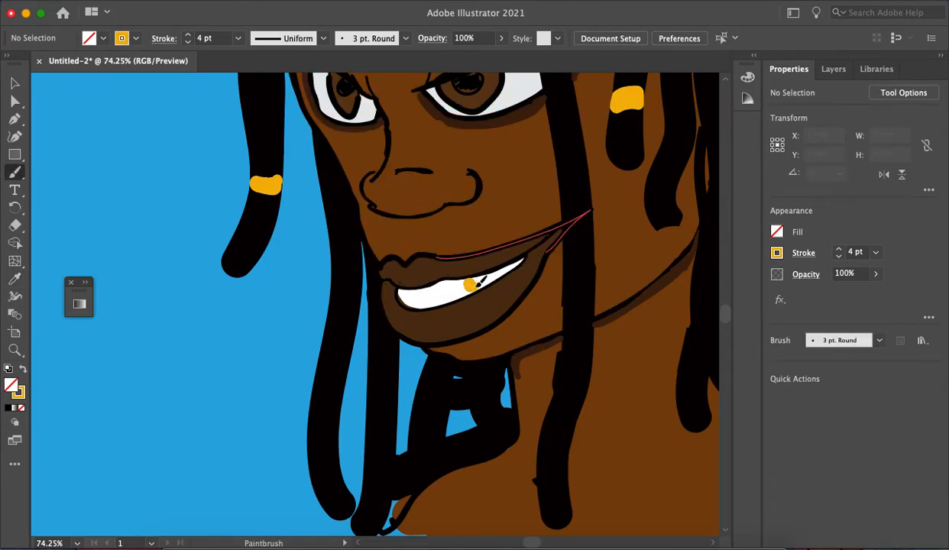
Step: Try painting one of the front teeth gold with the orange 4 pt brush
scroll(483, 274, "down", 3)
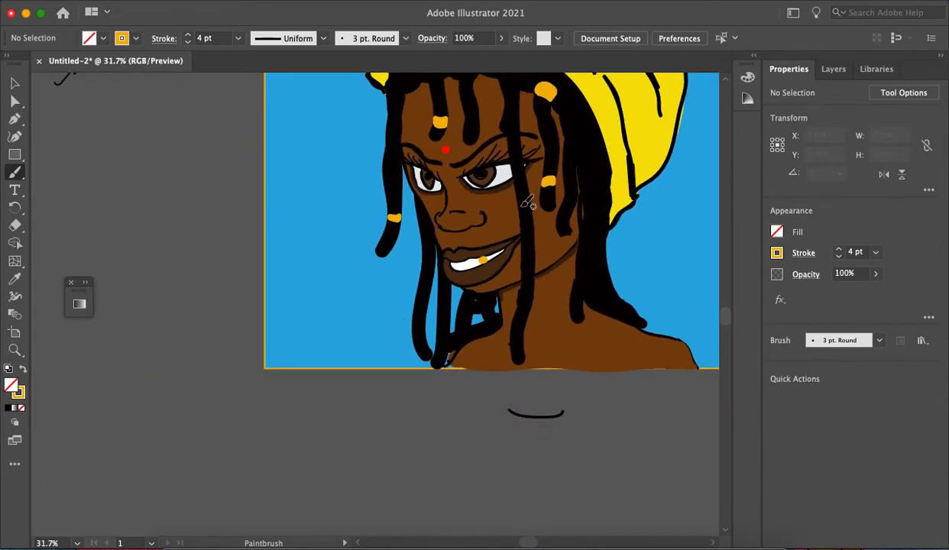
scroll(528, 203, "up", 3)
left_click_drag(452, 274, 436, 282)
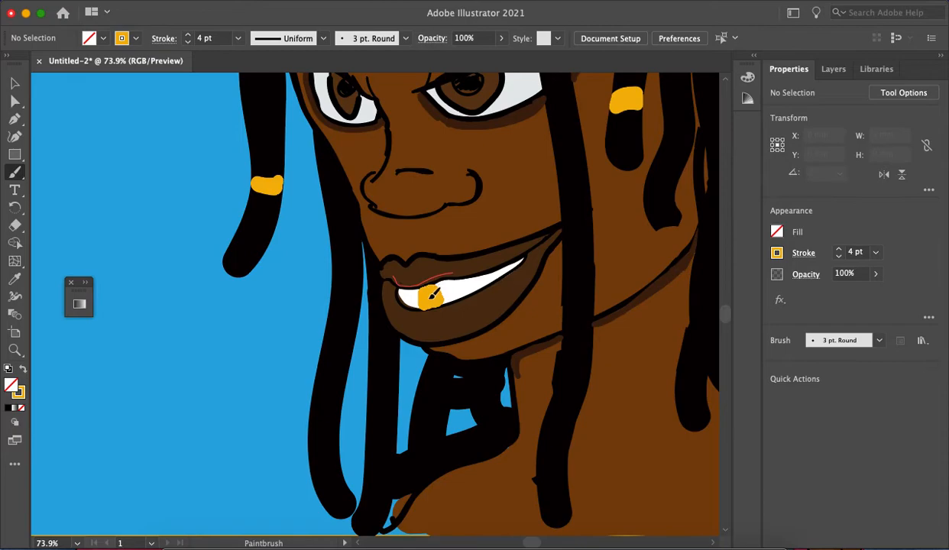
scroll(431, 294, "down", 5)
scroll(512, 177, "up", 1)
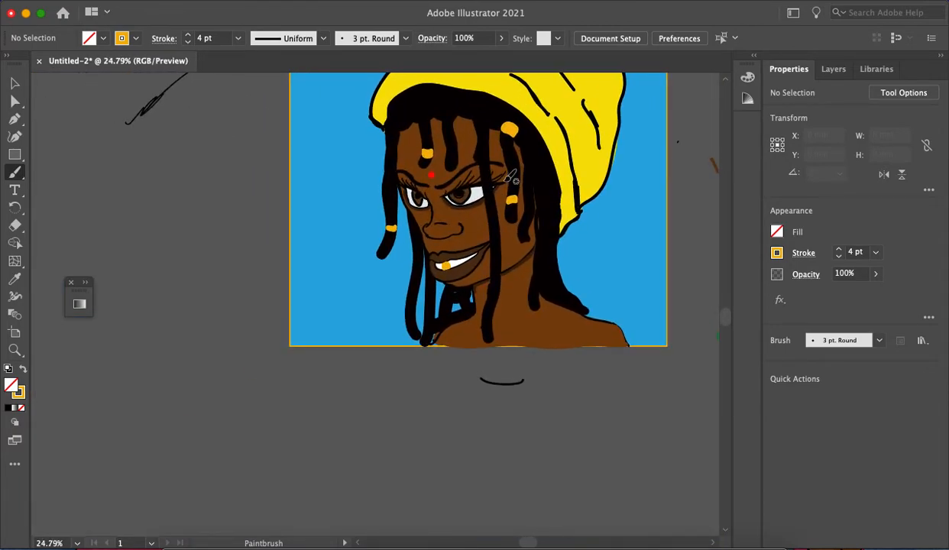
Step: Paint a beaded orange 4 pt necklace around the base of the neck, leaving the hanging dreadlocks uncovered
scroll(513, 179, "up", 2)
scroll(526, 224, "down", 3)
scroll(527, 225, "down", 1)
scroll(524, 224, "up", 1)
scroll(524, 224, "down", 2)
scroll(524, 224, "up", 1)
scroll(523, 259, "up", 4)
scroll(523, 280, "up", 3)
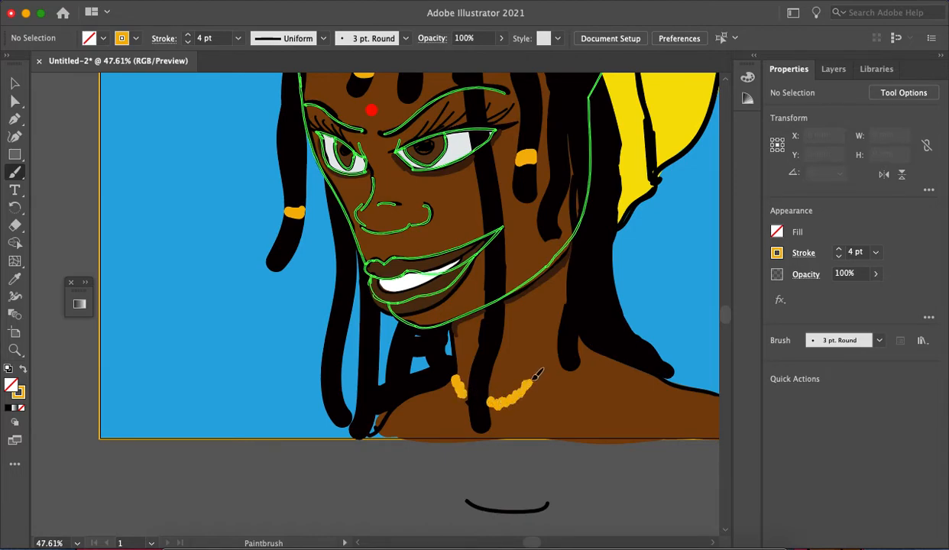
left_click(583, 343)
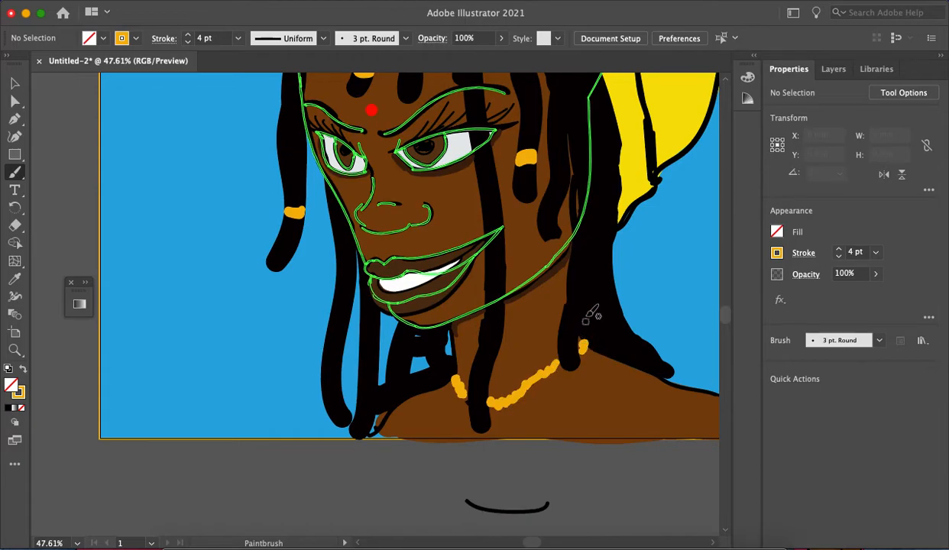
Step: Paint a second, longer orange 4 pt necklace across the chest below the beaded one
scroll(585, 316, "down", 11)
scroll(585, 316, "up", 8)
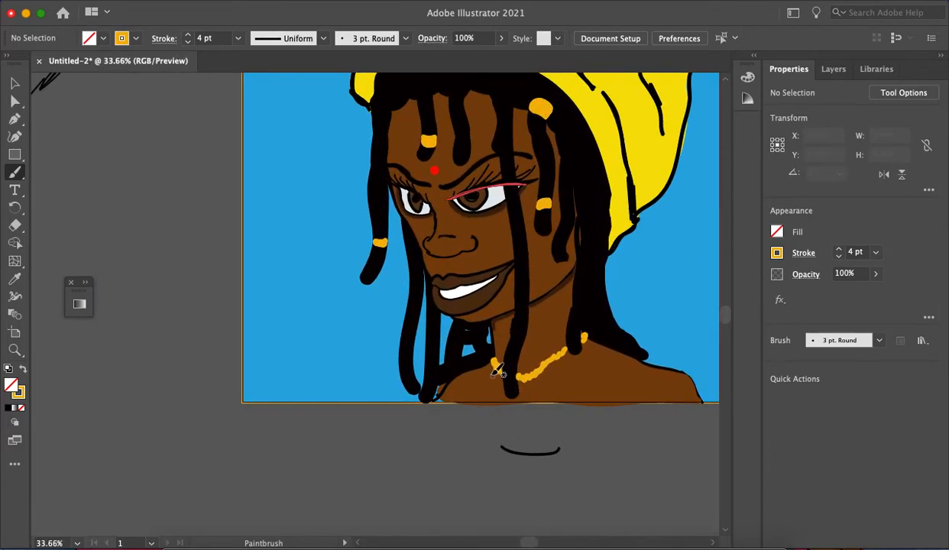
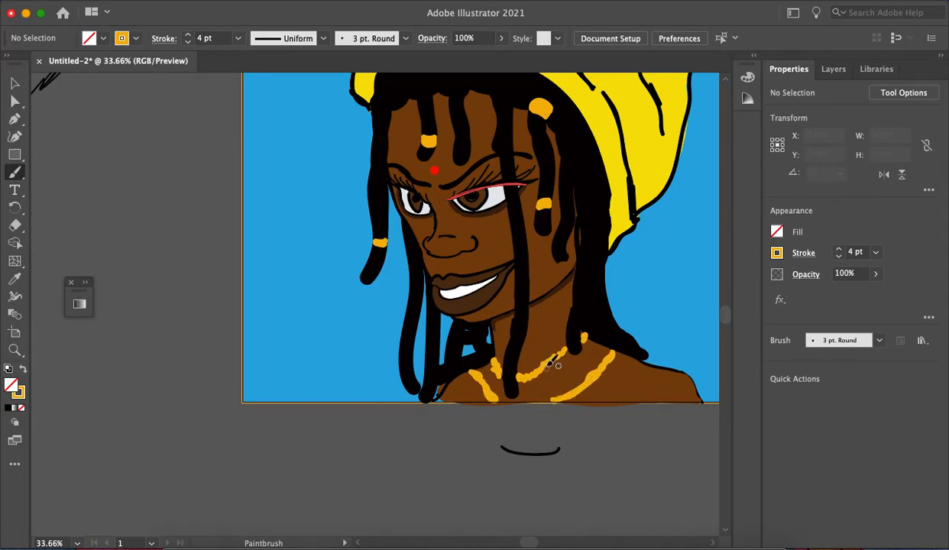
scroll(557, 369, "down", 3)
scroll(535, 351, "up", 5)
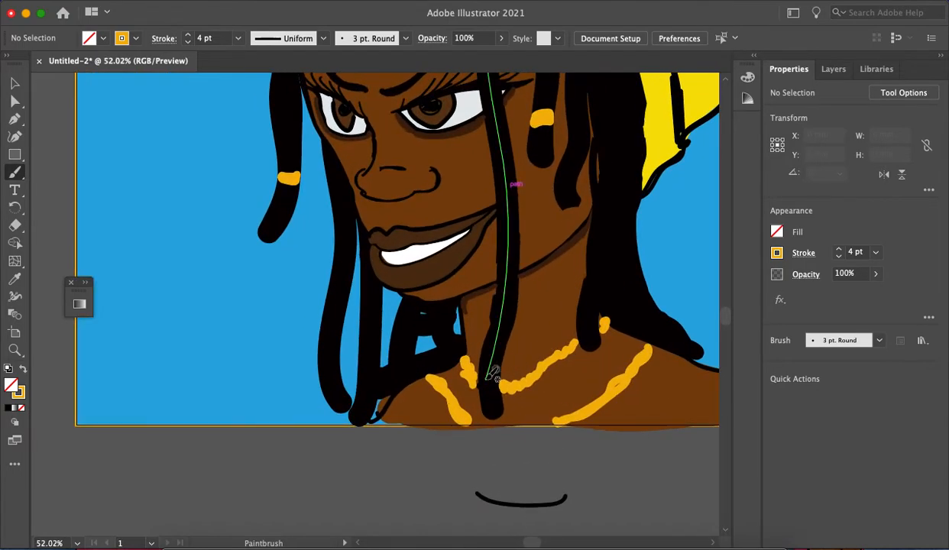
Step: Sample the black 12 pt stroke of the dreadlocks below the chin with the Eyedropper for use with the Paintbrush
scroll(428, 378, "down", 2)
scroll(394, 370, "up", 5)
key("i")
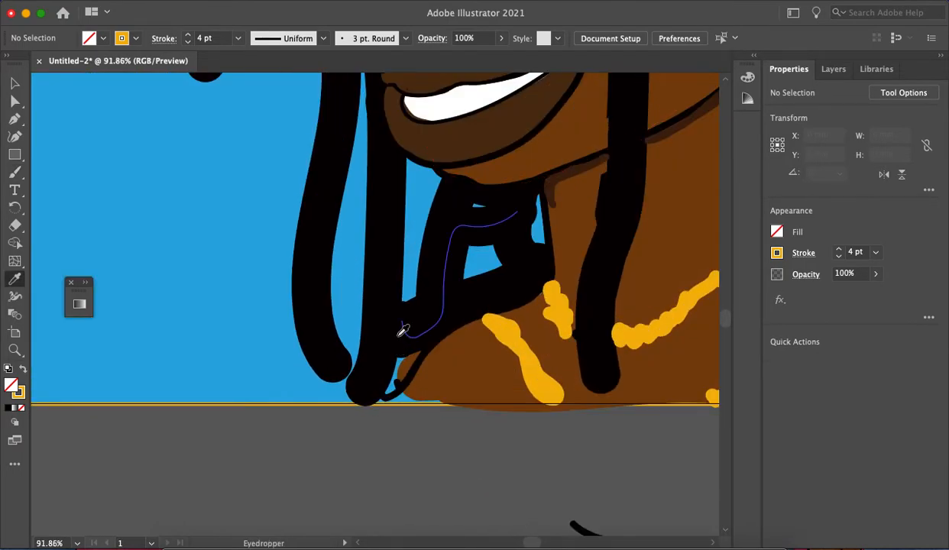
left_click(403, 332)
key("b")
Step: Try filling the blue gaps between the dreadlocks below the chin with black 12 pt strokes
left_click_drag(406, 334, 379, 387)
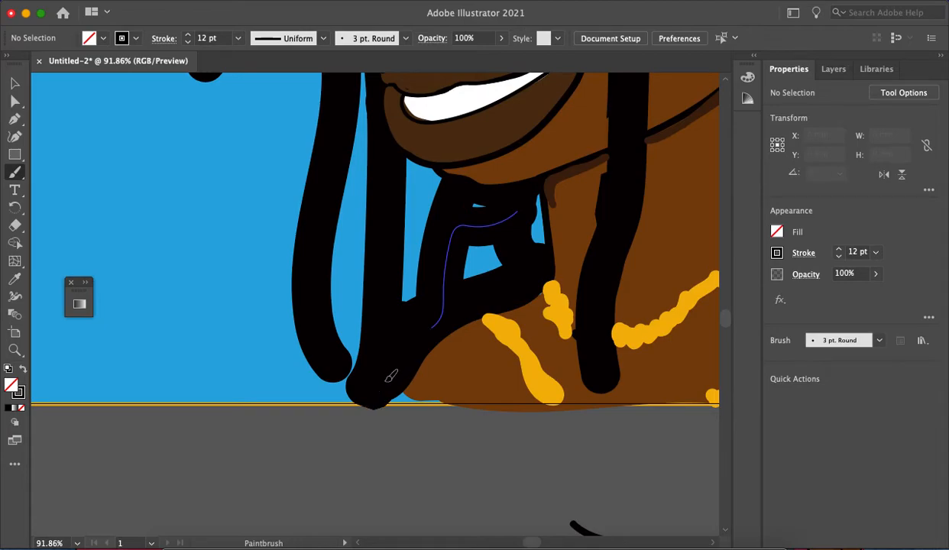
mouse_move(452, 293)
left_mouse_down()
mouse_move(486, 258)
mouse_move(476, 253)
left_mouse_up()
mouse_move(407, 214)
left_mouse_down()
mouse_move(403, 179)
mouse_move(430, 188)
mouse_move(404, 278)
mouse_move(416, 235)
mouse_move(426, 294)
left_mouse_up()
mouse_move(524, 212)
left_mouse_down()
mouse_move(528, 244)
mouse_move(513, 222)
mouse_move(462, 265)
left_mouse_up()
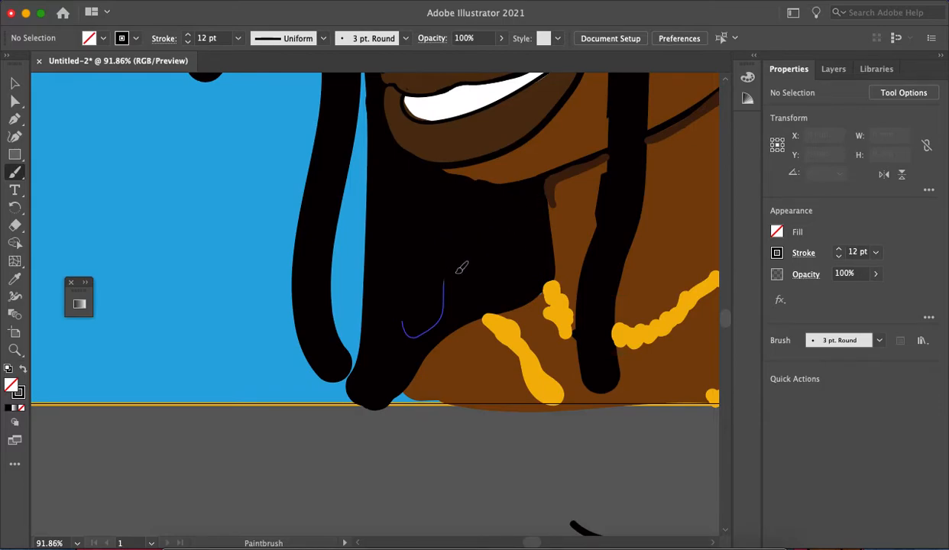
scroll(484, 248, "down", 10)
scroll(581, 176, "up", 3)
key("a")
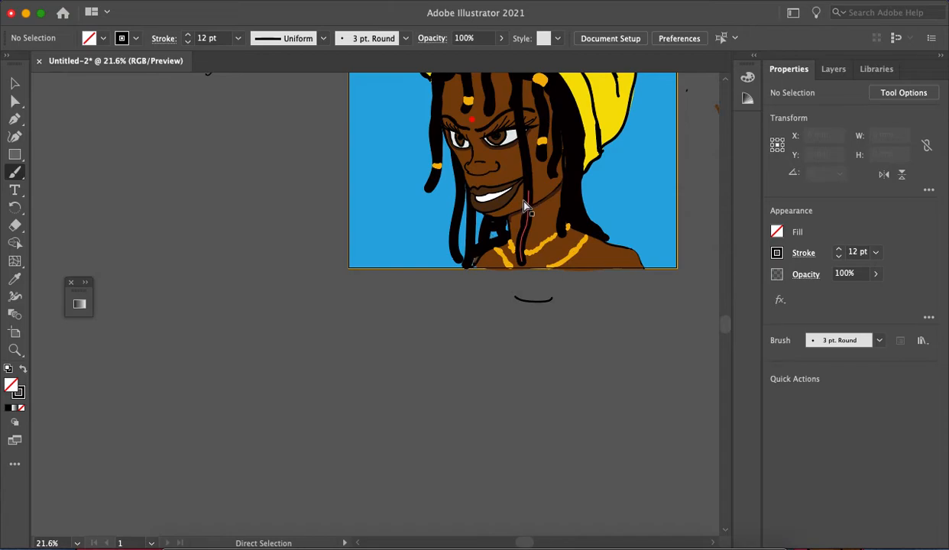
Step: Cover the small gap between the lowest dreadlock and the front shoulder with a black 12 pt stroke
key("b")
scroll(463, 264, "up", 10)
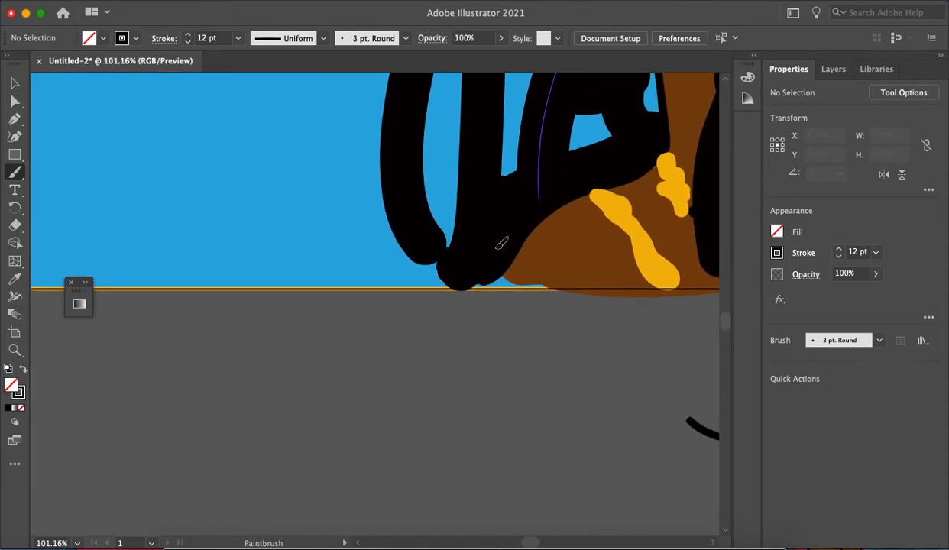
scroll(529, 199, "down", 10)
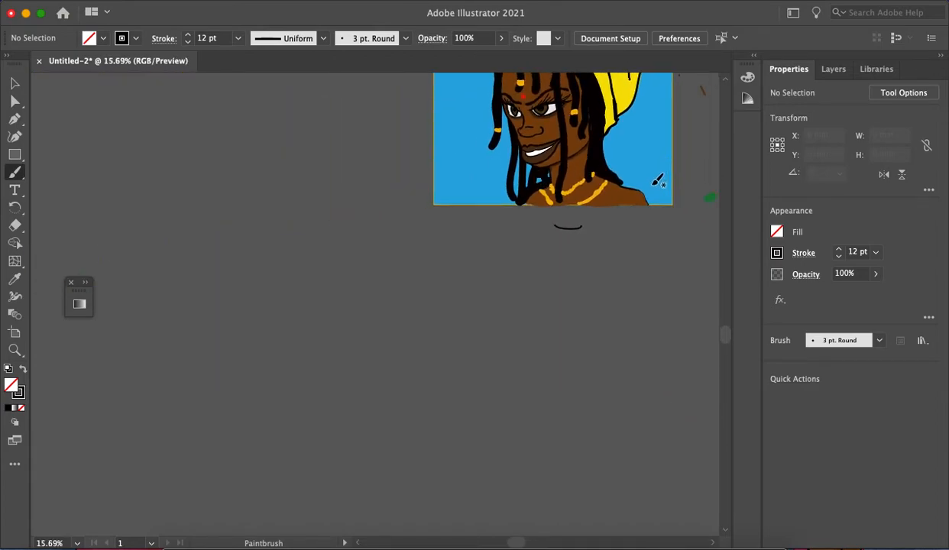
Step: Paint a curved black 12 pt dreadlock behind the neck, running from below the hat to the back shoulder
scroll(648, 185, "down", 3)
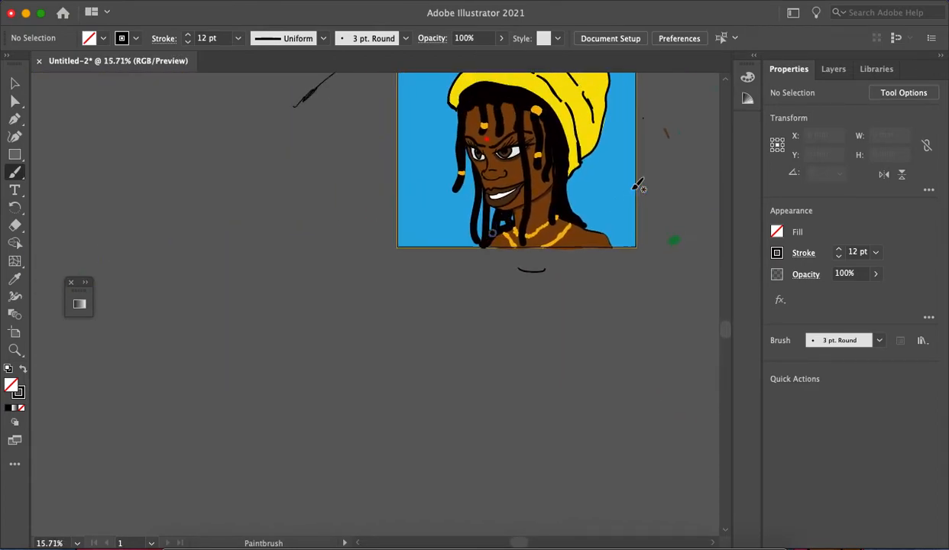
scroll(603, 200, "up", 5)
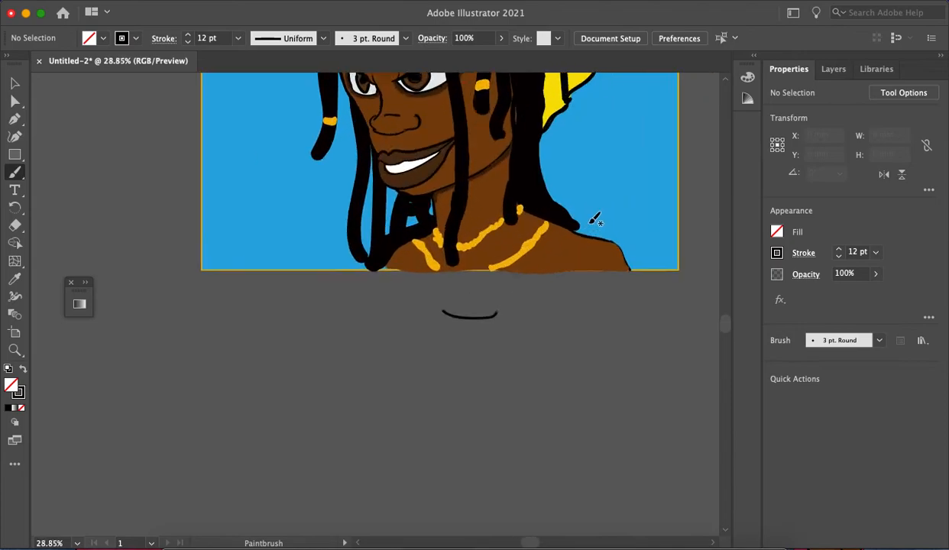
scroll(565, 202, "down", 4)
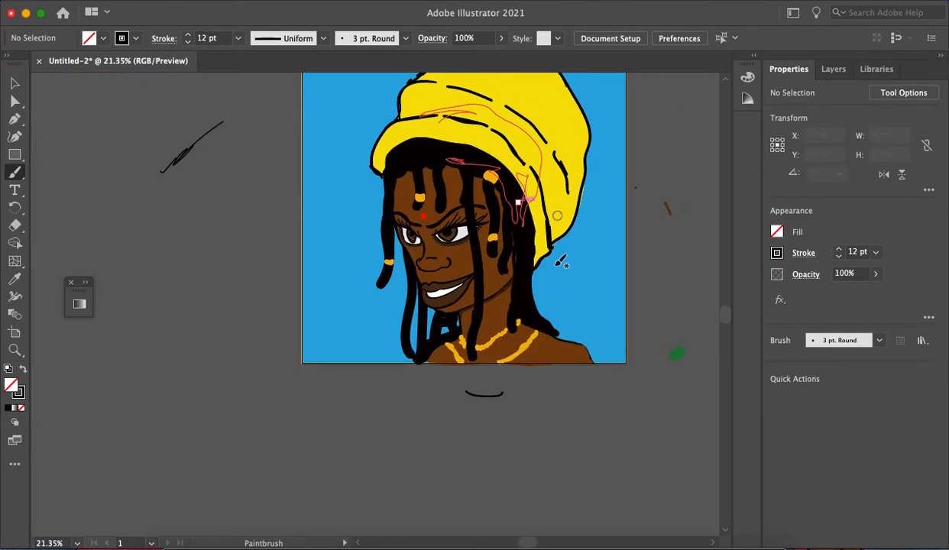
scroll(554, 275, "down", 2)
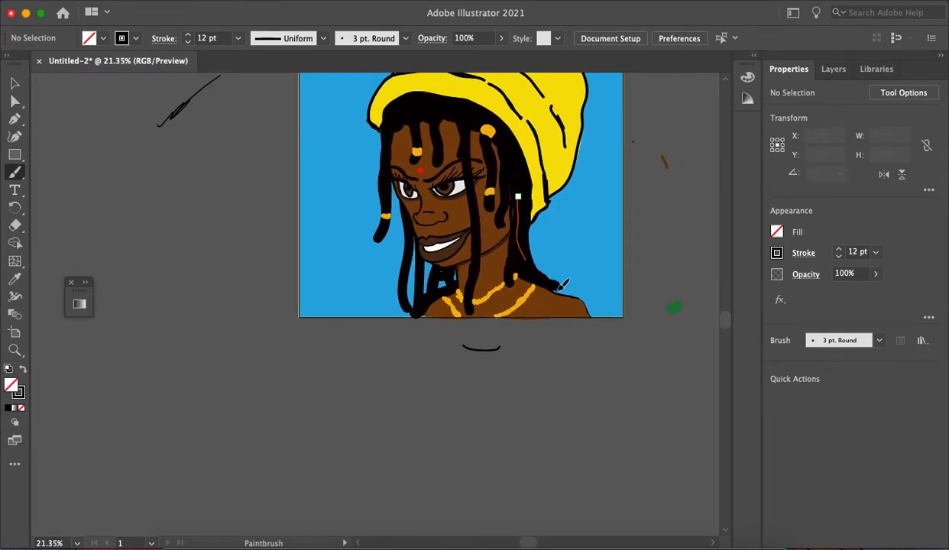
mouse_move(526, 220)
left_mouse_down()
mouse_move(554, 248)
mouse_move(543, 269)
left_mouse_up()
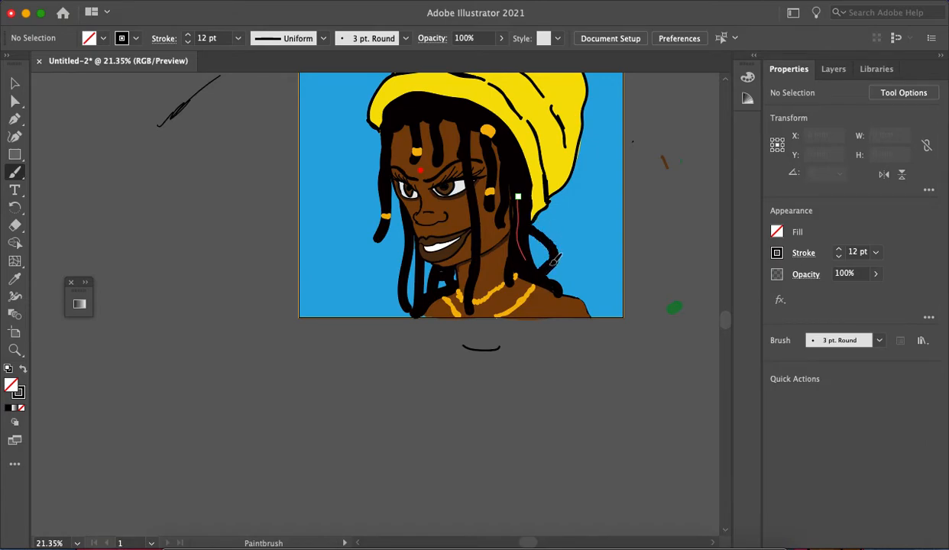
Step: Paint a looped black 12 pt dreadlock outward from the forehead's side and extra locks below the back of the hat
mouse_move(381, 131)
left_mouse_down()
mouse_move(340, 158)
mouse_move(388, 168)
left_mouse_up()
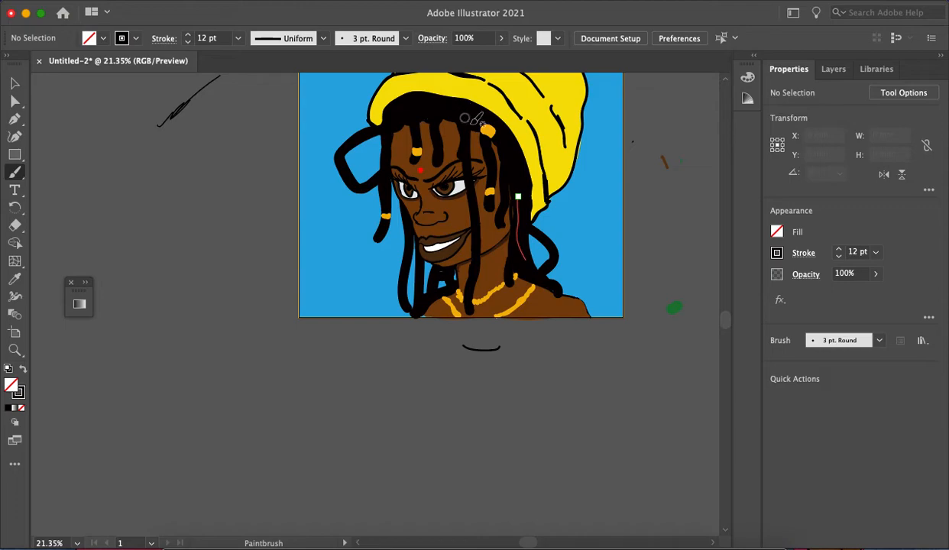
scroll(530, 190, "down", 3)
scroll(556, 174, "up", 3)
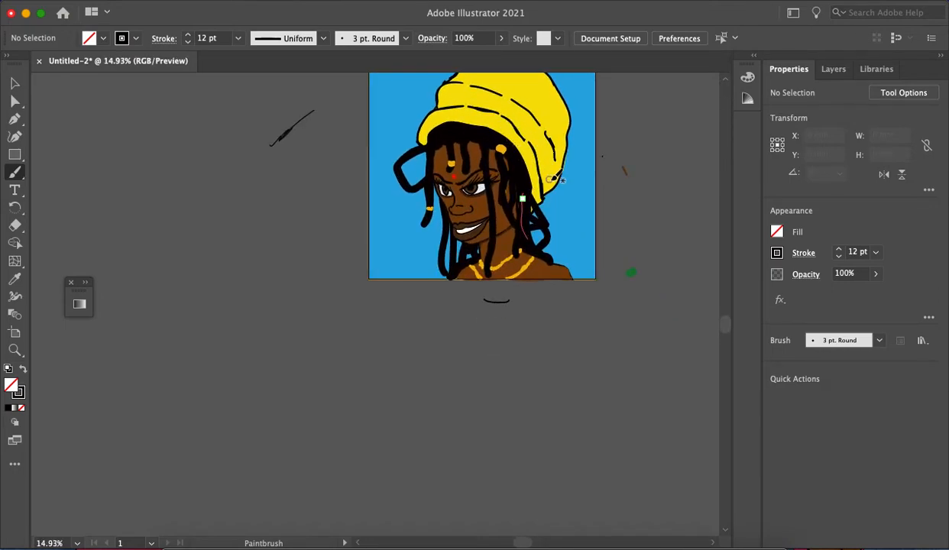
Step: Try a looped black 12 pt dreadlock over the front of the hat and undo it
scroll(556, 178, "down", 2)
scroll(489, 130, "up", 1)
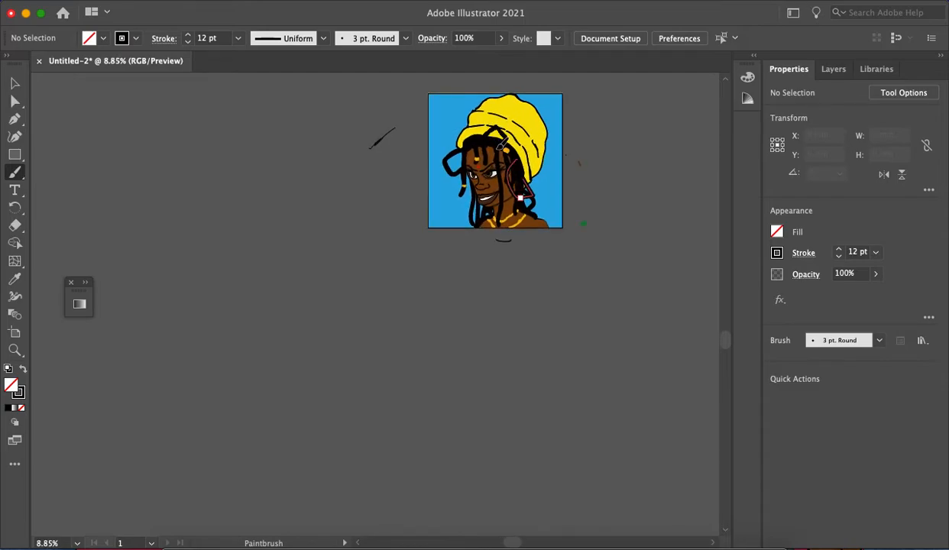
scroll(499, 122, "down", 1)
scroll(499, 122, "up", 6)
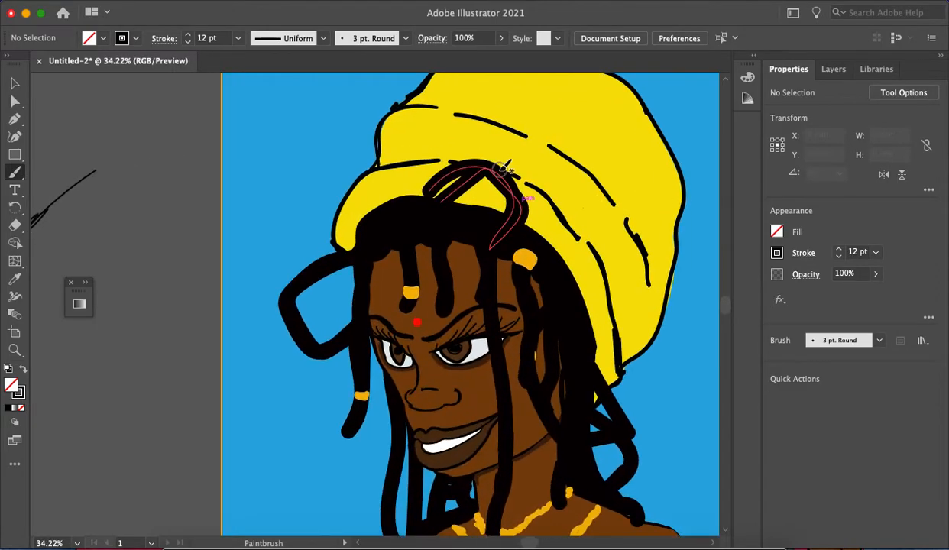
left_click_drag(504, 166, 503, 168)
key("super+z")
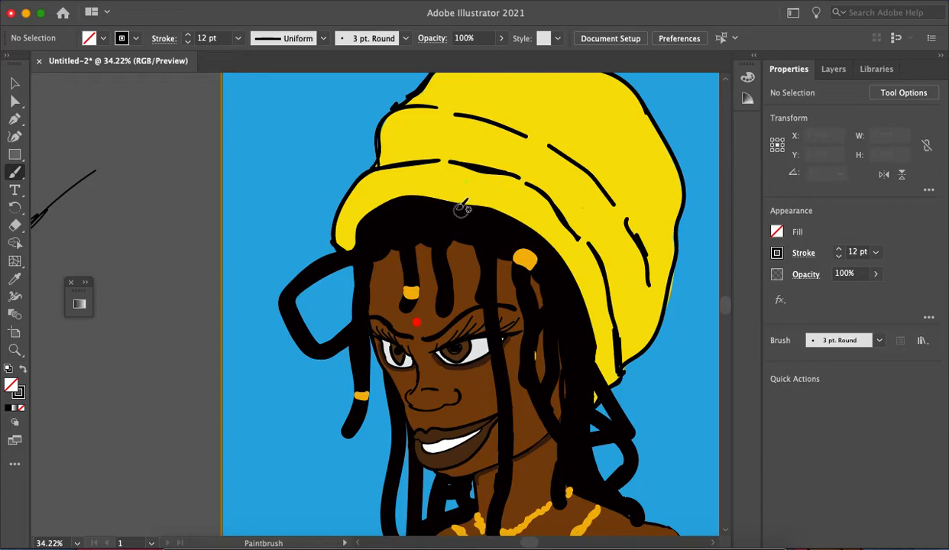
Step: Try an angular black 12 pt dreadlock looping from the back of the hat down to the back shoulder
scroll(603, 345, "down", 2)
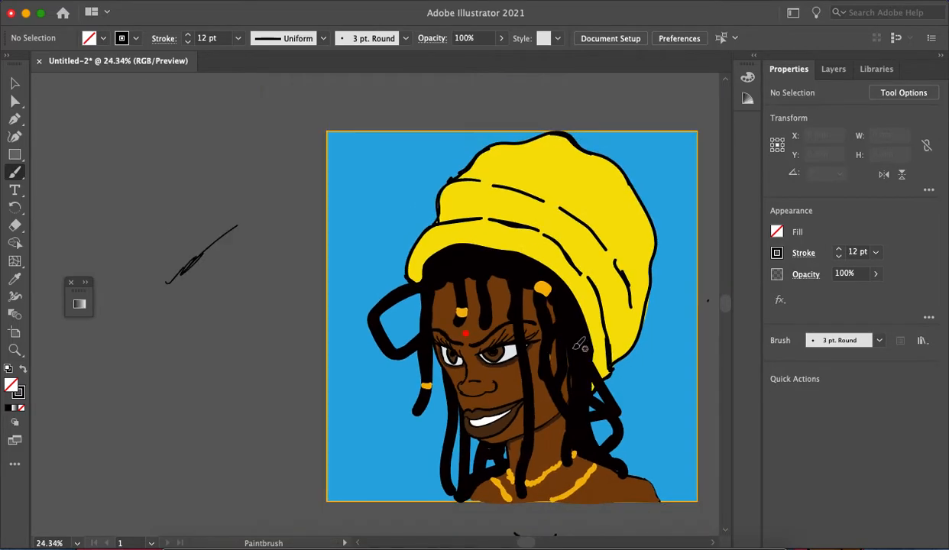
scroll(566, 334, "down", 2)
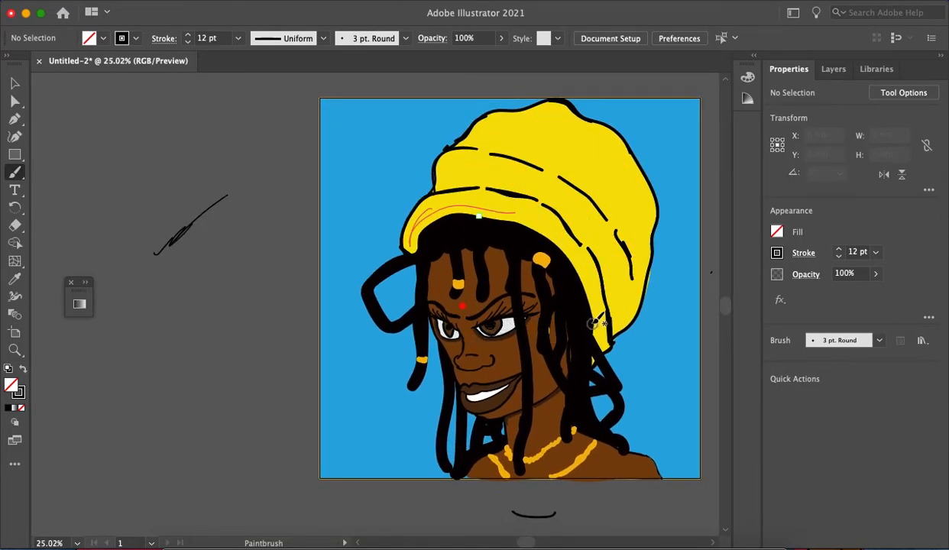
left_click_drag(598, 313, 621, 436)
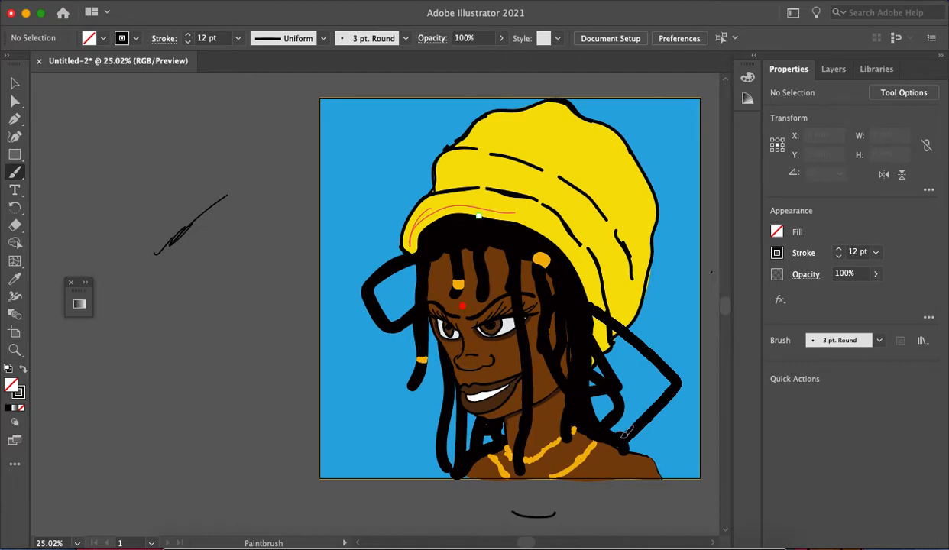
scroll(624, 434, "down", 3)
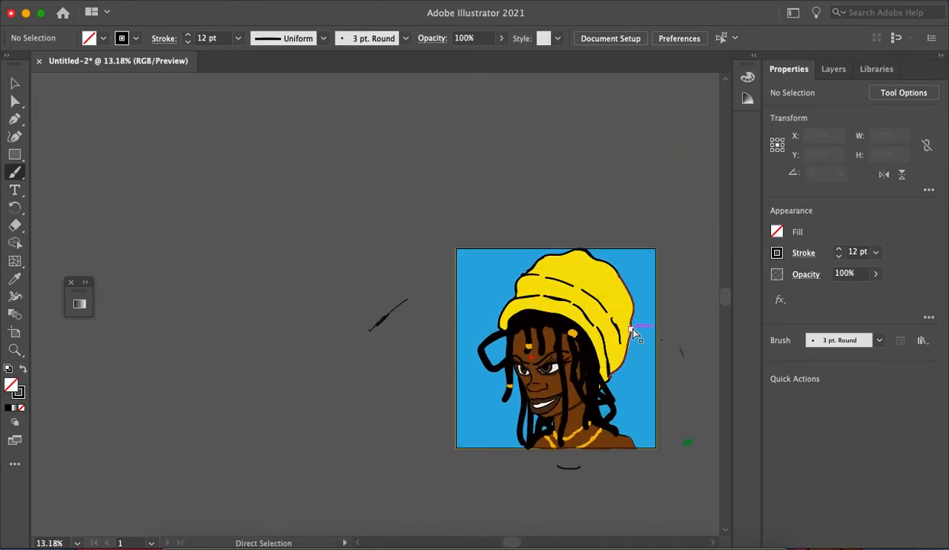
scroll(618, 361, "down", 1)
scroll(595, 366, "up", 4)
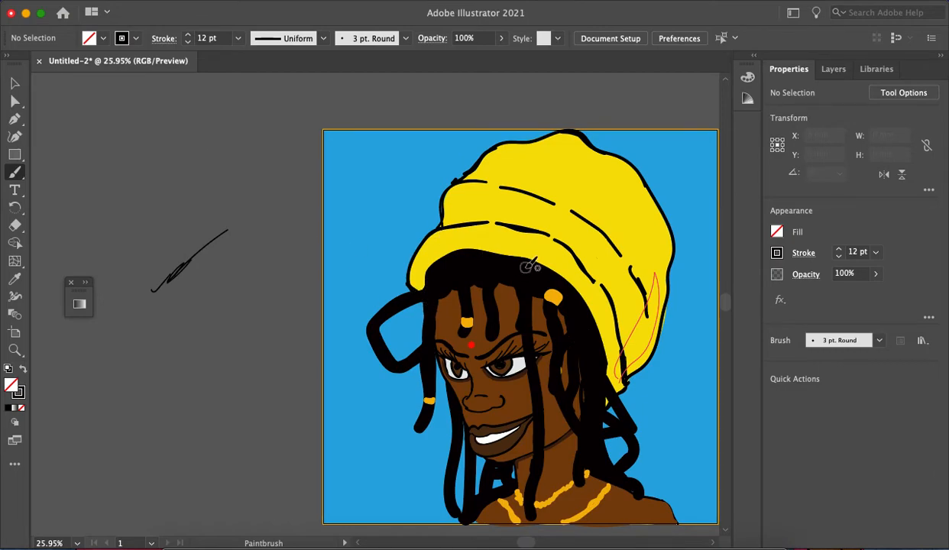
scroll(529, 266, "down", 3)
scroll(530, 266, "up", 4)
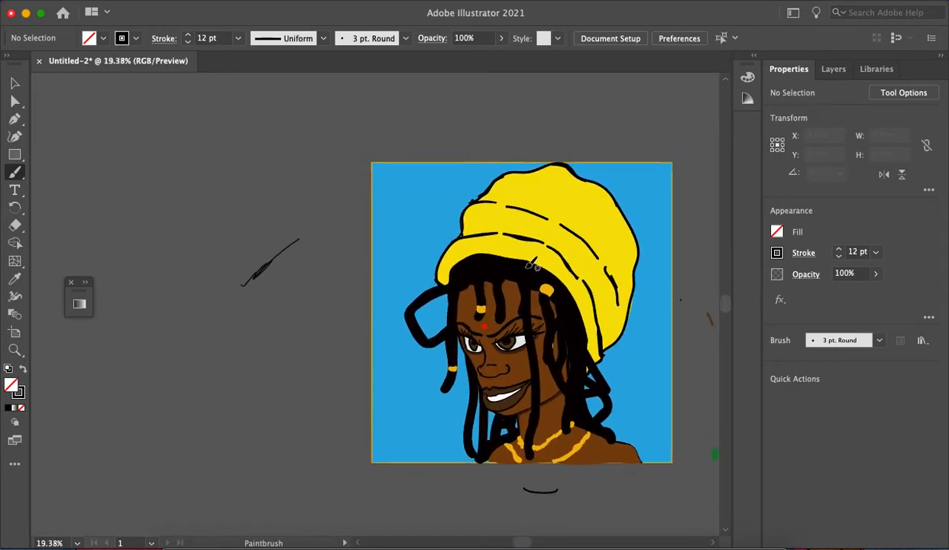
Step: Sample the brown skin stroke and paint a 15 pt dab over the lower corner of the front shoulder
key("i")
scroll(561, 246, "down", 10)
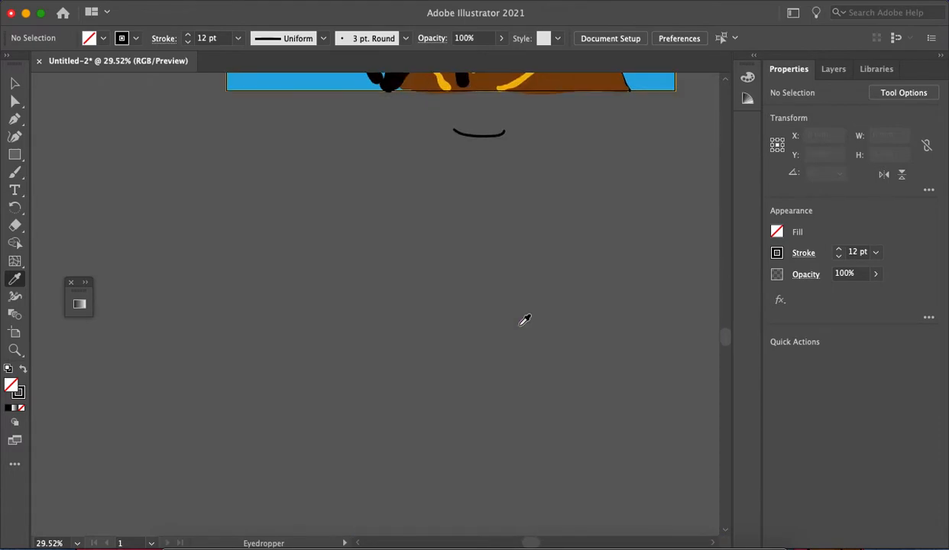
scroll(493, 145, "up", 5)
scroll(489, 176, "up", 8)
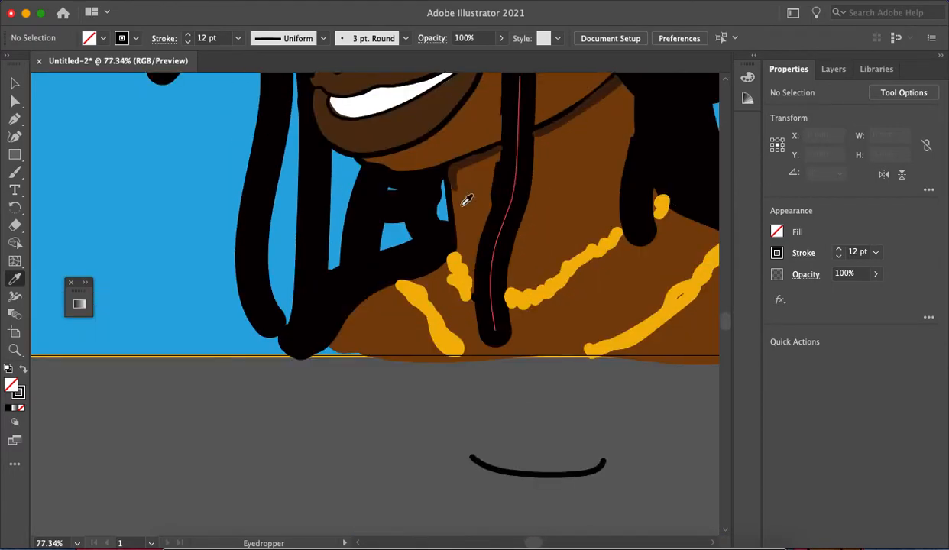
left_click(397, 416)
key("b")
mouse_move(339, 417)
left_mouse_down()
mouse_move(378, 442)
mouse_move(336, 464)
left_mouse_up()
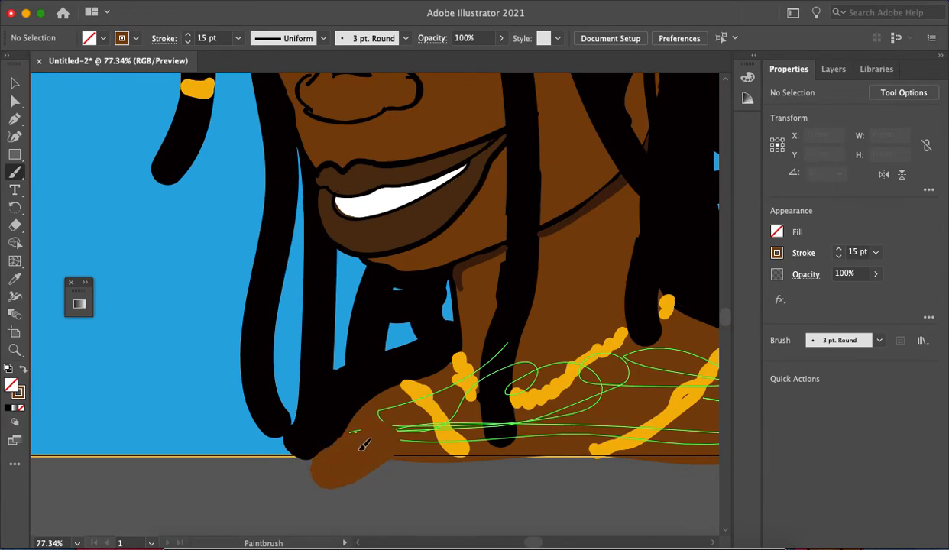
Step: Paint brown 15 pt strokes along the back shoulder's upper edge, beneath the dreadlocks
scroll(550, 317, "right", 5)
scroll(550, 317, "down", 1)
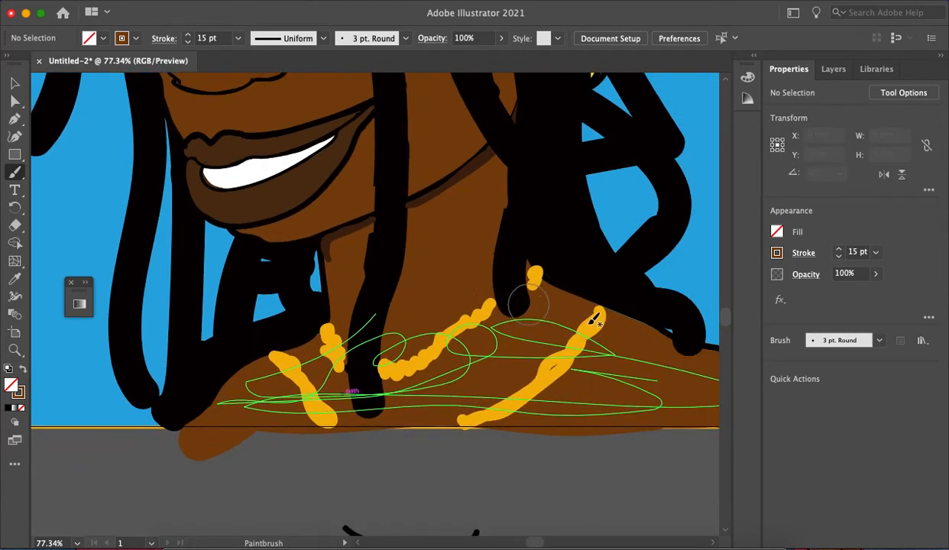
scroll(592, 319, "right", 6)
scroll(485, 344, "up", 5)
left_click_drag(424, 296, 483, 310)
mouse_move(421, 285)
left_mouse_down()
mouse_move(313, 233)
mouse_move(344, 222)
left_mouse_up()
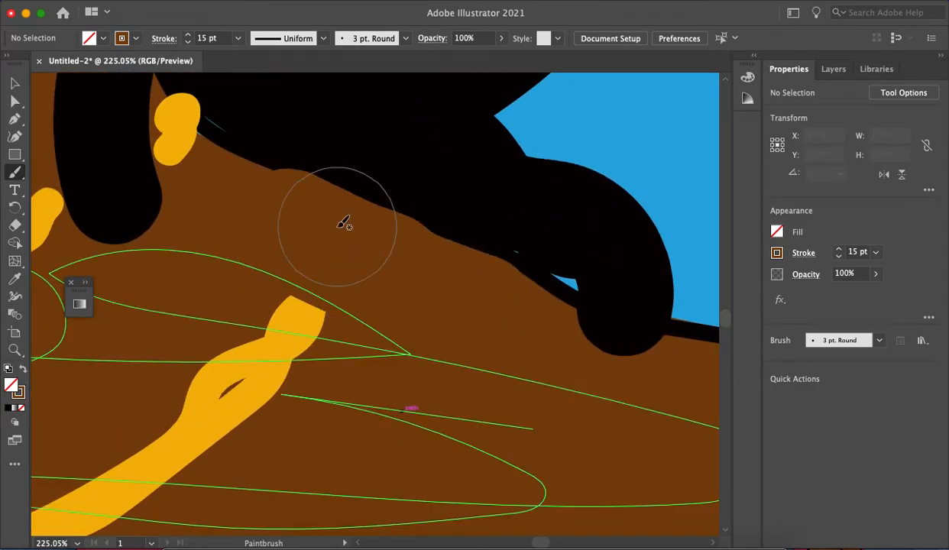
Step: Reduce the brown stroke to 0.5 pt and try a small touch-up beside the gold bead at the back of the neck
left_click(839, 257)
left_click(839, 257)
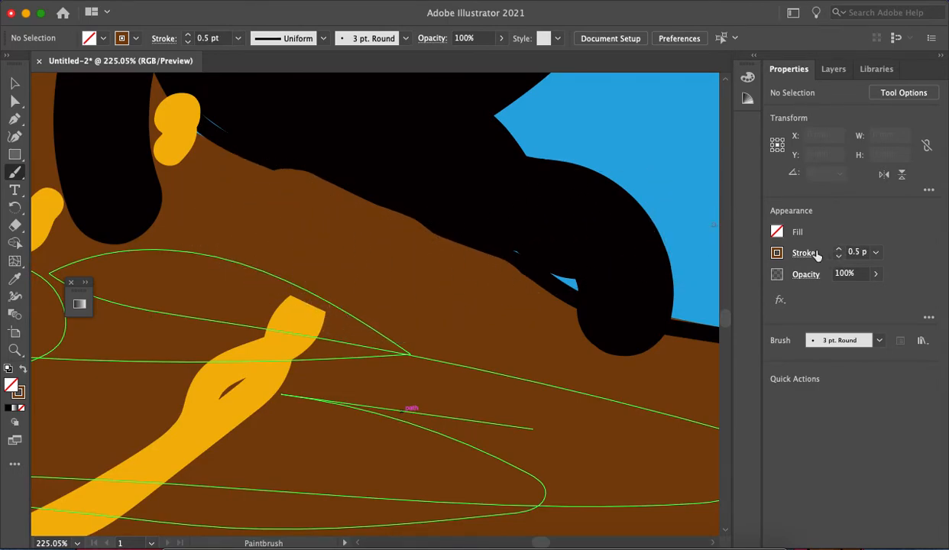
scroll(223, 175, "up", 5)
scroll(222, 175, "left", 4)
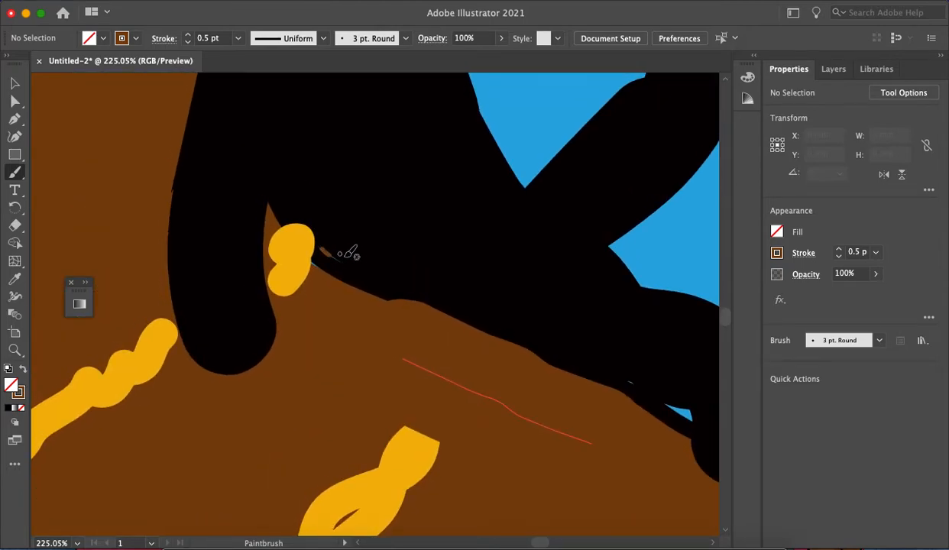
Step: Sample a black 8 pt stroke and paint over the blue slivers between the dreadlocks and the back shoulder
key("i")
left_click(424, 226)
key("b")
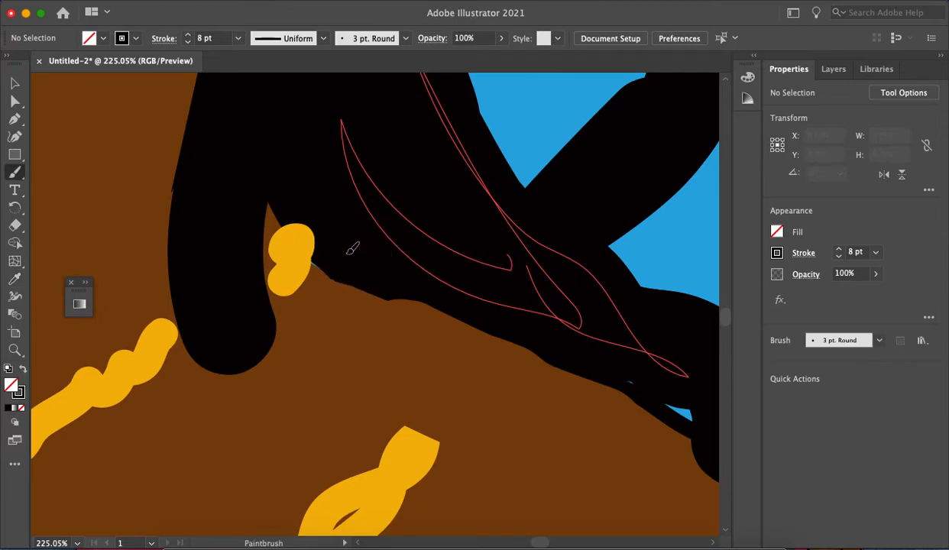
mouse_move(355, 254)
left_mouse_down()
mouse_move(391, 261)
mouse_move(395, 274)
mouse_move(601, 339)
mouse_move(677, 387)
left_mouse_up()
scroll(672, 374, "down", 5)
scroll(626, 316, "up", 2)
scroll(617, 319, "down", 2)
scroll(618, 319, "right", 3)
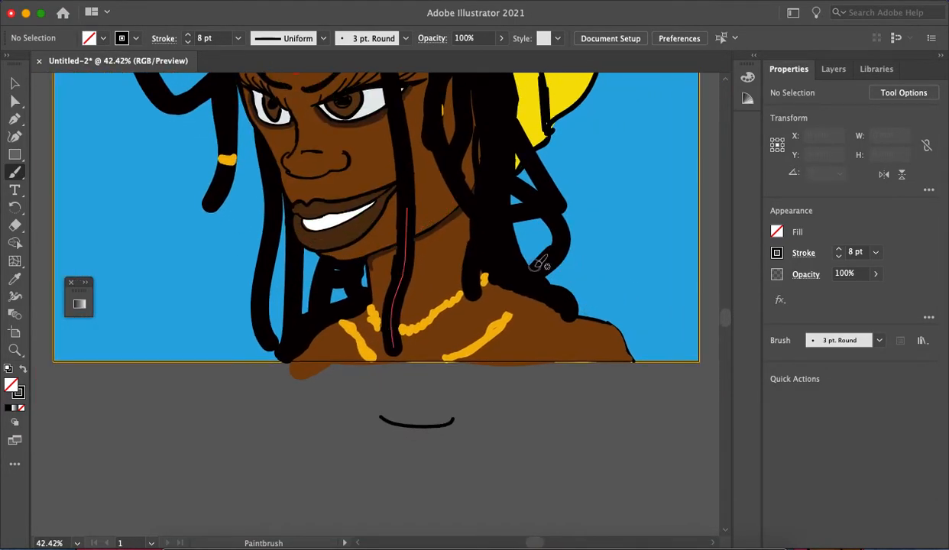
Step: Delete the short black stroke that thickens the front shoulder's outline beside the lowest dreadlock
key("a")
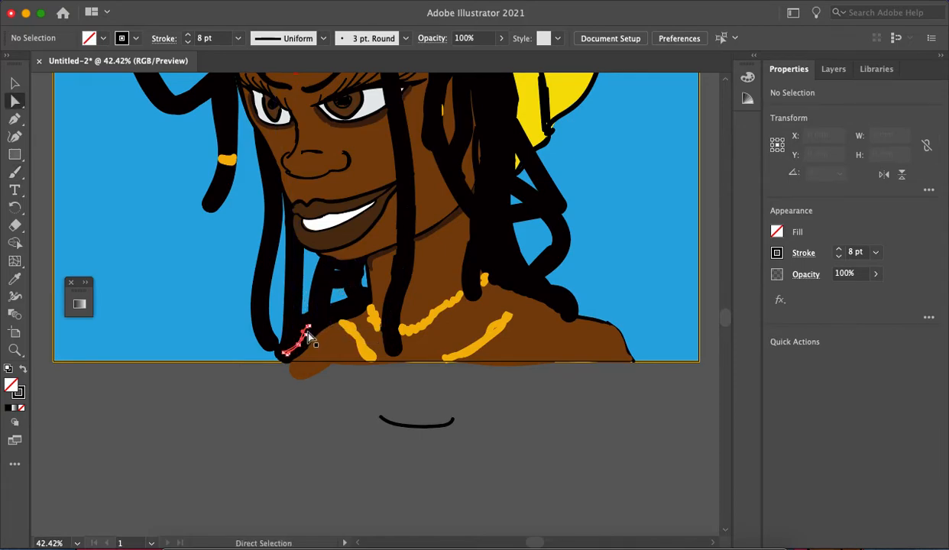
left_click(307, 333)
key("Delete")
key("Delete")
left_click(329, 316)
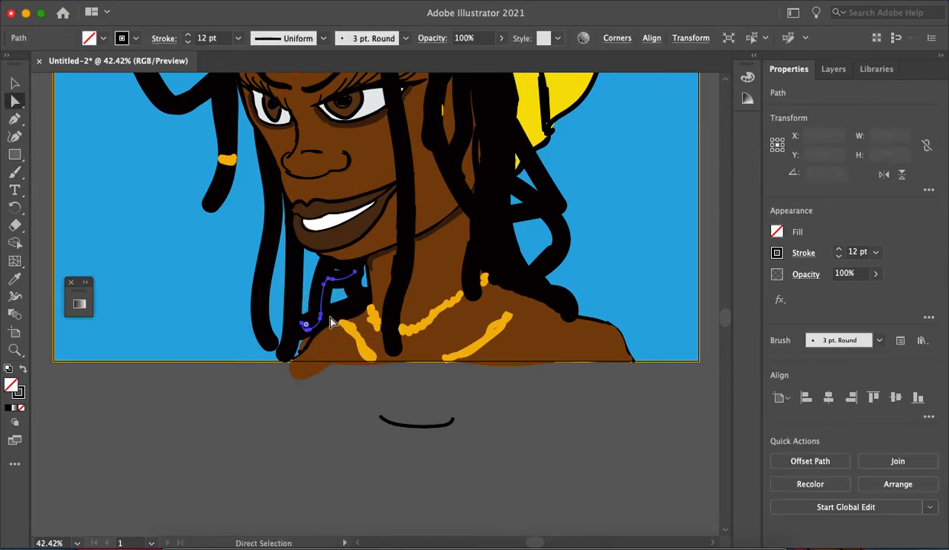
Step: Try deleting the large brown 15 pt fill stroke across the shoulders and undo the deletion
left_click(315, 345)
key("Delete")
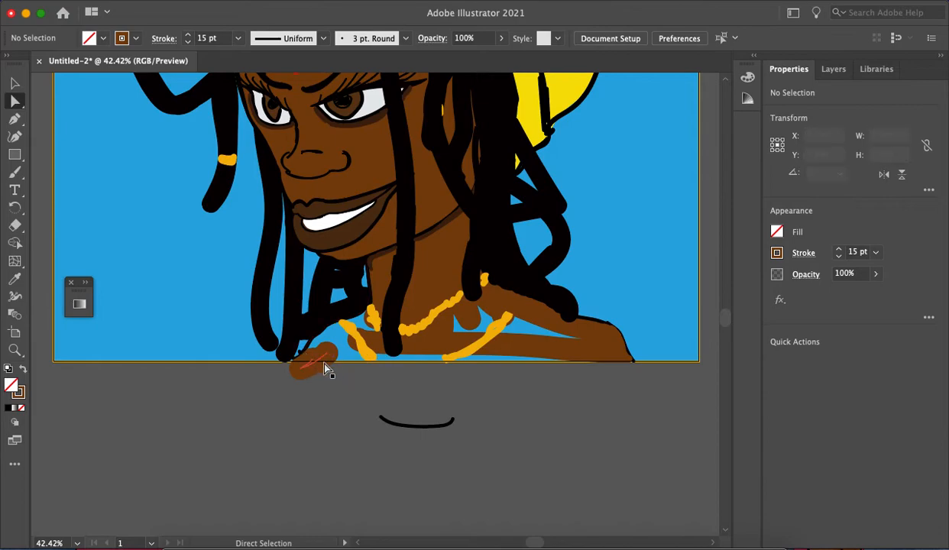
key("super+z")
left_click(339, 413)
scroll(339, 352, "down", 1)
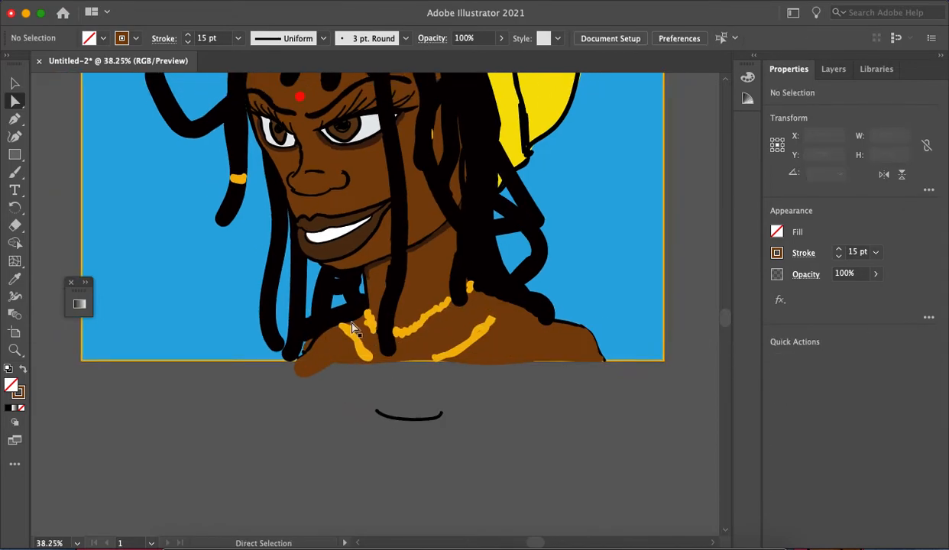
scroll(402, 328, "up", 5)
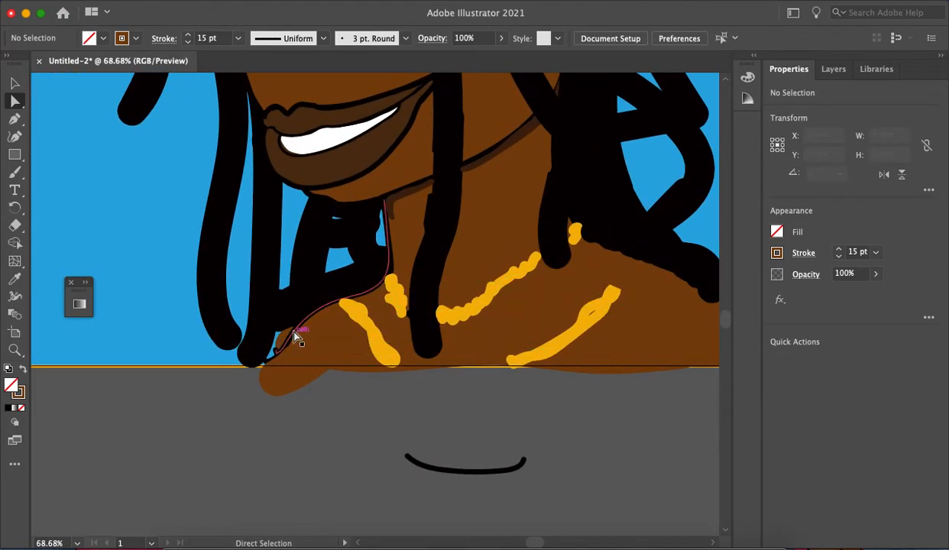
left_click(288, 337)
key("Delete")
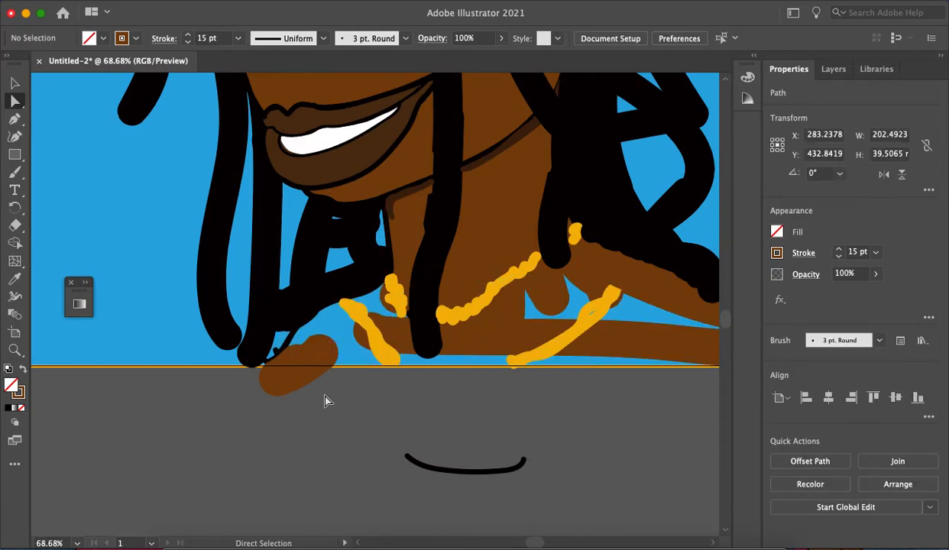
key("super+z")
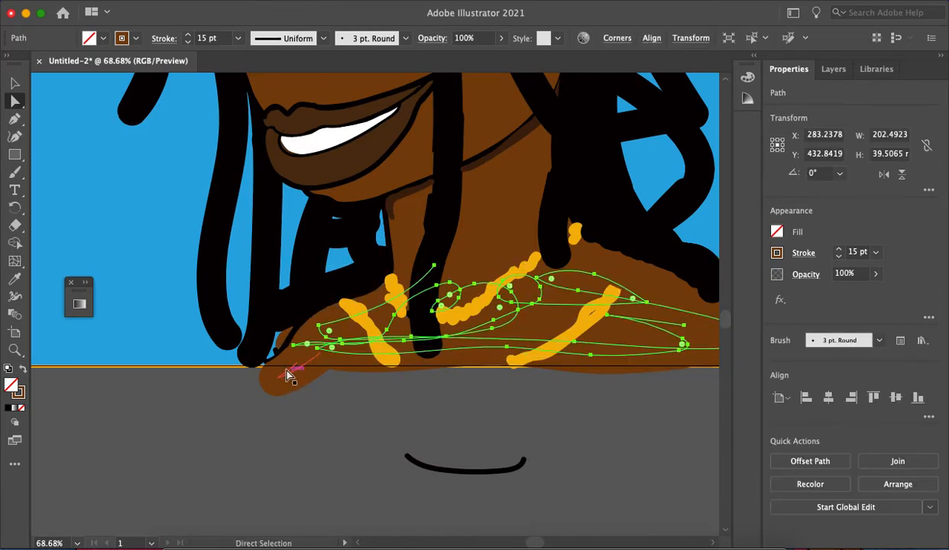
Step: Delete the brown 15 pt dab that sticks out below the front shoulder
left_click(282, 379)
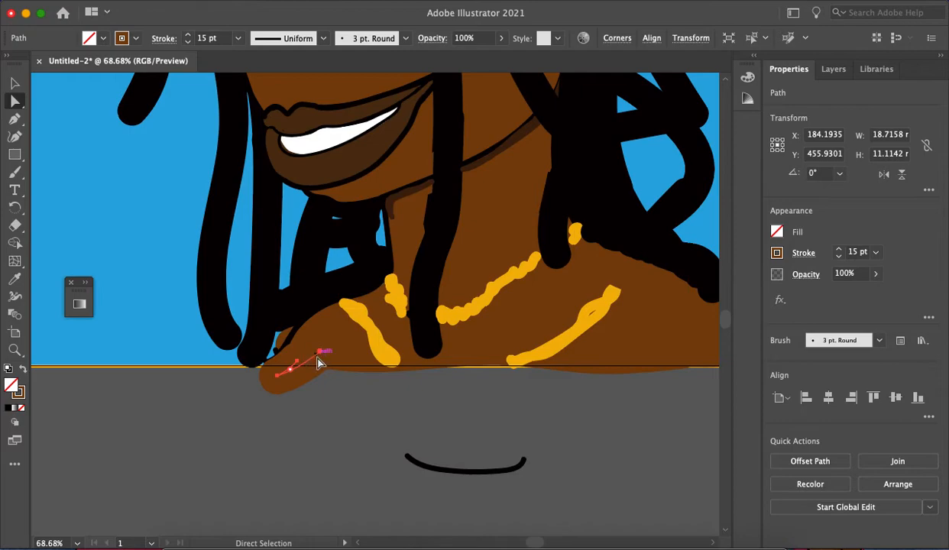
key("Delete")
Step: Try shifting and deleting the large brown shoulder fill stroke, and undo both changes
left_click_drag(283, 339, 304, 330)
scroll(317, 326, "down", 5)
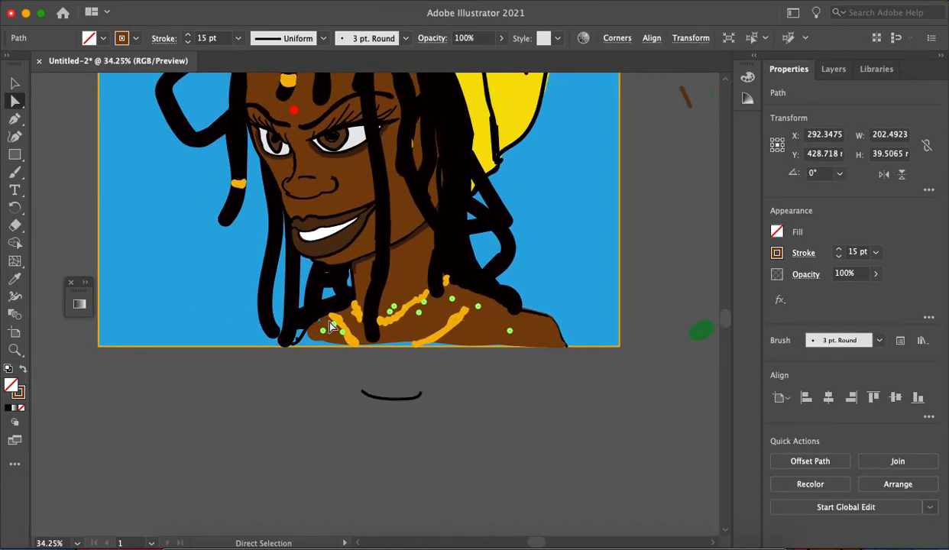
scroll(317, 326, "up", 2)
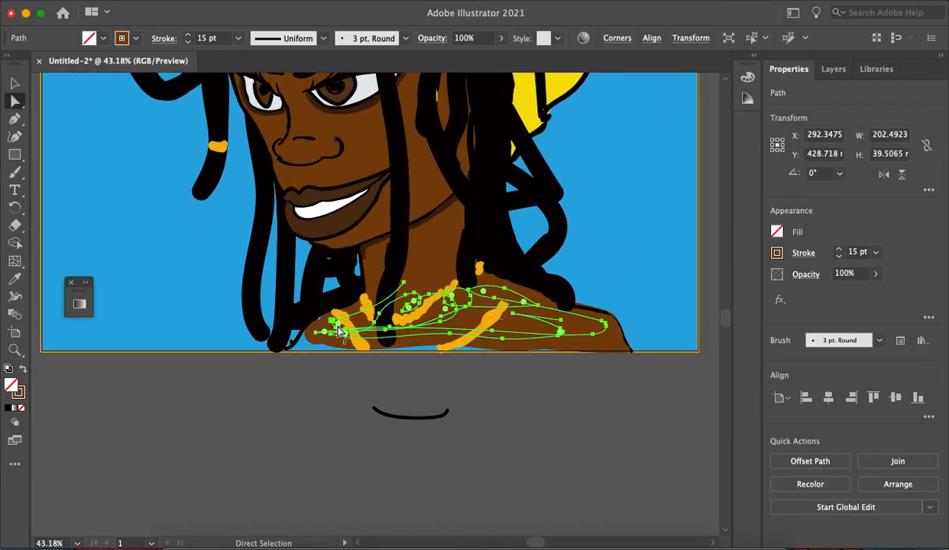
key("Delete")
scroll(407, 284, "down", 5)
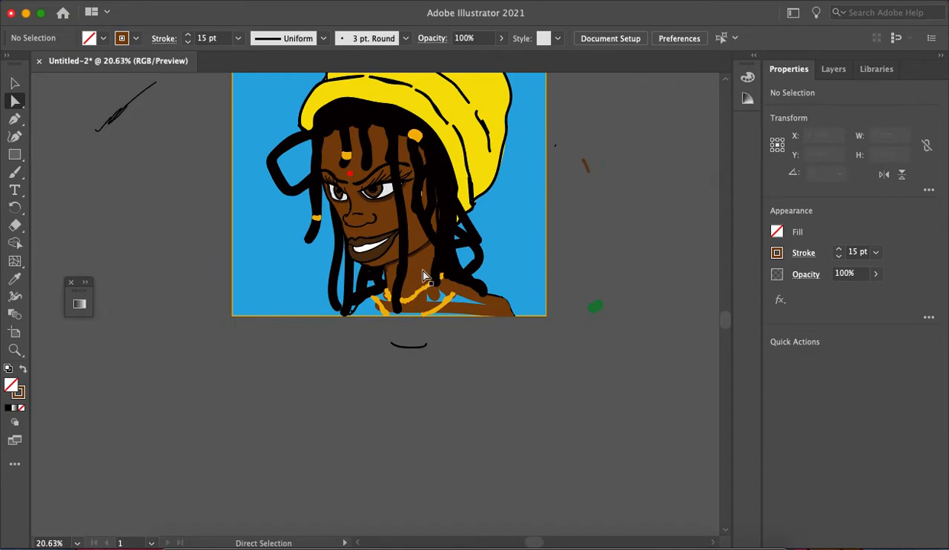
scroll(417, 279, "up", 5)
scroll(407, 288, "up", 2)
scroll(407, 288, "down", 6)
key("super+z")
key("super+z")
left_click(341, 359)
key("super+z")
scroll(365, 295, "down", 1)
scroll(368, 298, "up", 7)
scroll(367, 304, "down", 6)
scroll(368, 306, "down", 1)
scroll(369, 304, "up", 1)
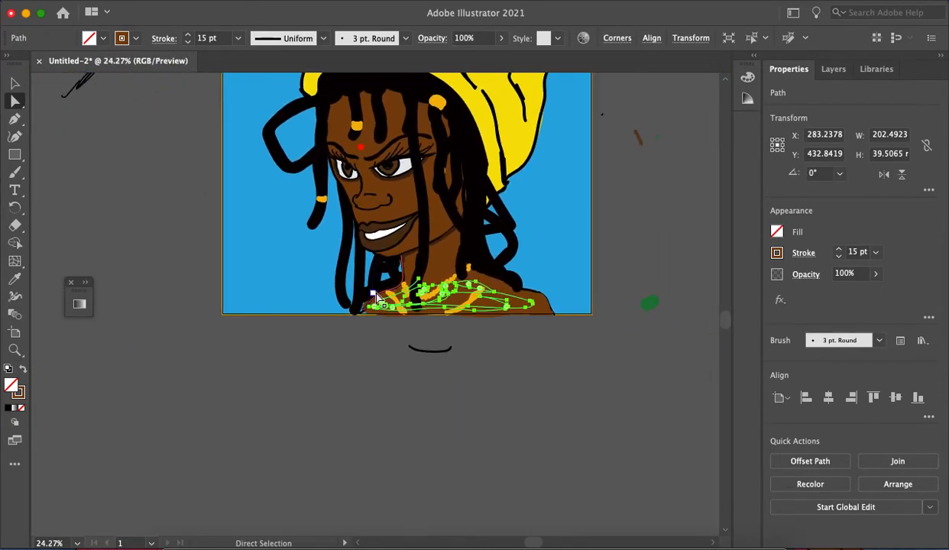
Step: Delete the unwanted black dreadlock strokes between the chin and the front shoulder
left_click(376, 296)
left_click(379, 287)
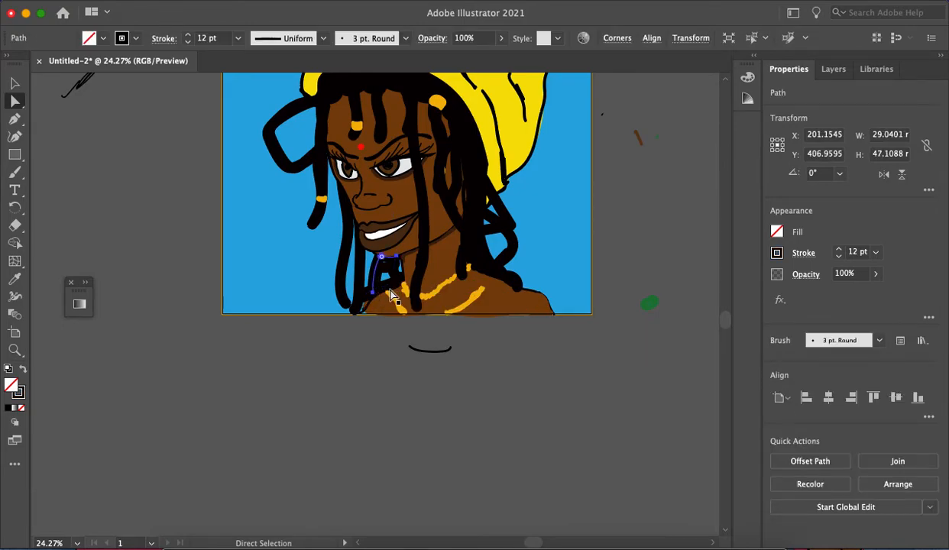
key("Delete")
left_click(367, 300)
key("Delete")
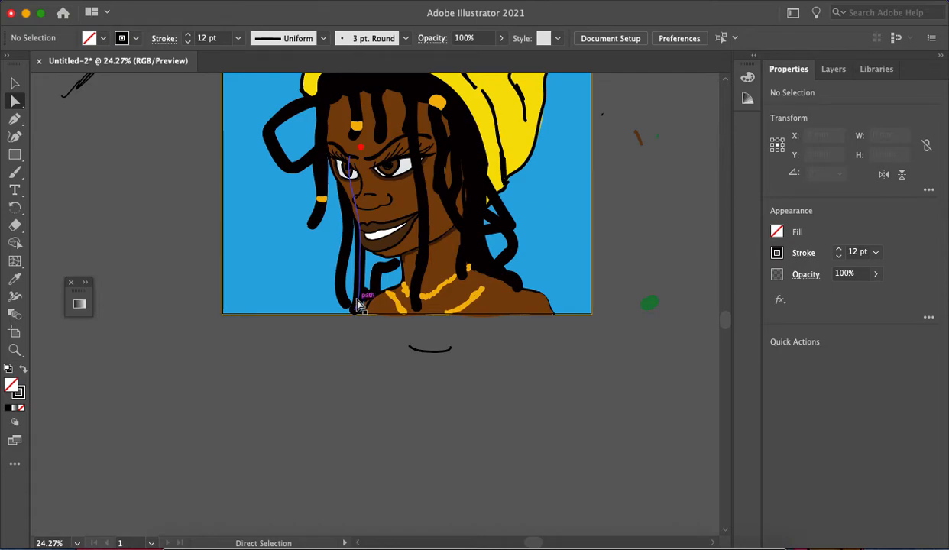
Step: Paint black 12 pt strokes filling the area between the front dreadlocks and neck, extending past the artboard's lower edge
scroll(365, 302, "up", 5)
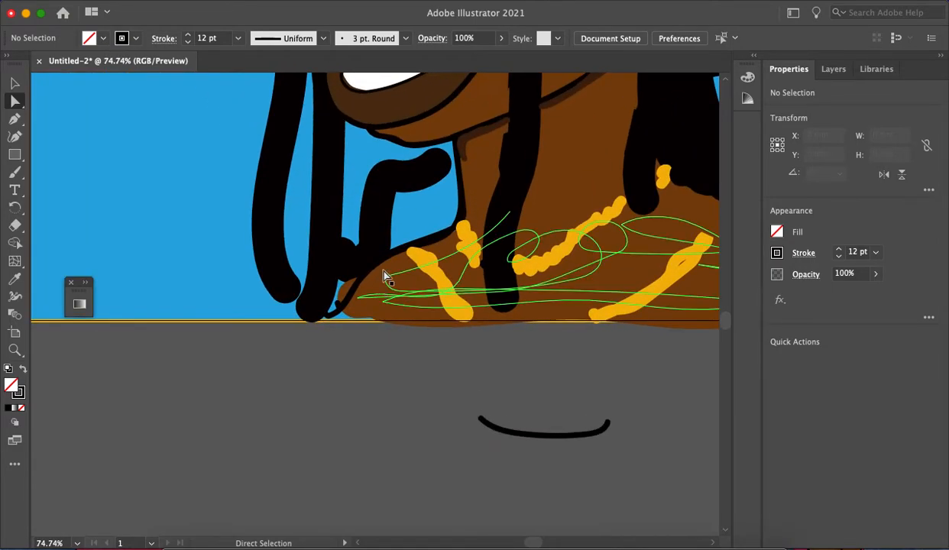
key("b")
left_click_drag(320, 302, 324, 296)
mouse_move(426, 154)
left_mouse_down()
mouse_move(381, 149)
mouse_move(286, 340)
left_mouse_up()
mouse_move(449, 149)
left_mouse_down()
mouse_move(430, 225)
mouse_move(448, 188)
mouse_move(446, 170)
mouse_move(438, 220)
mouse_move(418, 181)
mouse_move(410, 225)
mouse_move(399, 200)
left_mouse_up()
scroll(416, 180, "down", 5)
scroll(504, 179, "up", 1)
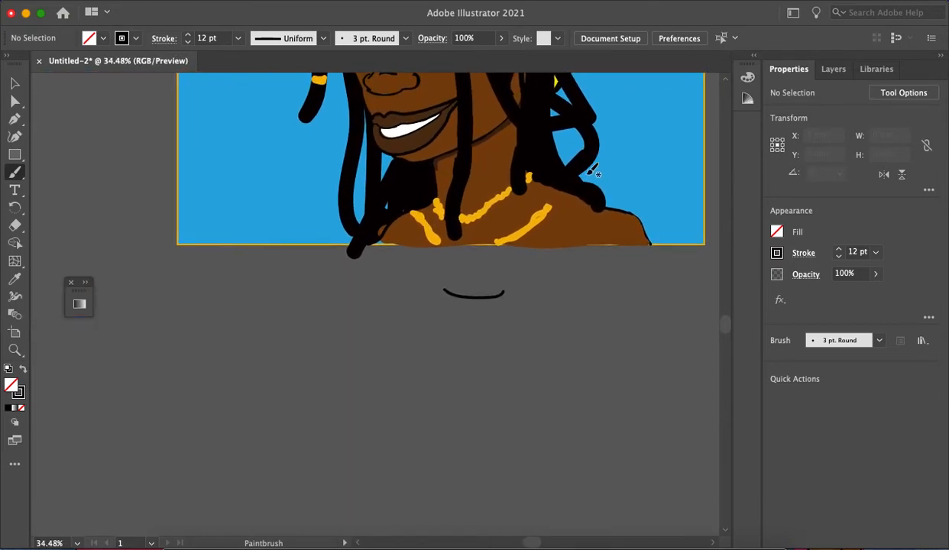
Step: Try a black 12 pt dreadlock hanging over the back shoulder and past the artboard's lower edge
scroll(594, 172, "down", 4)
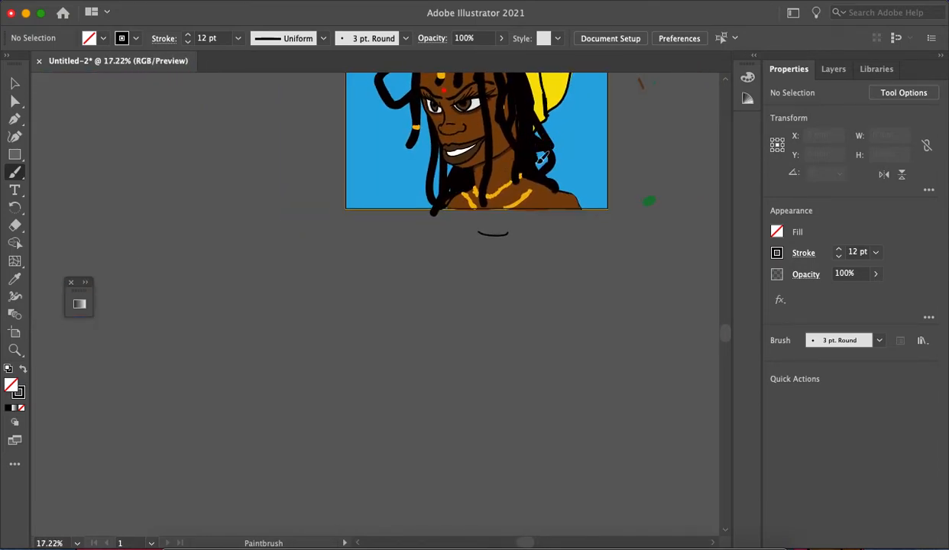
mouse_move(541, 156)
left_mouse_down()
mouse_move(559, 181)
mouse_move(567, 211)
left_mouse_up()
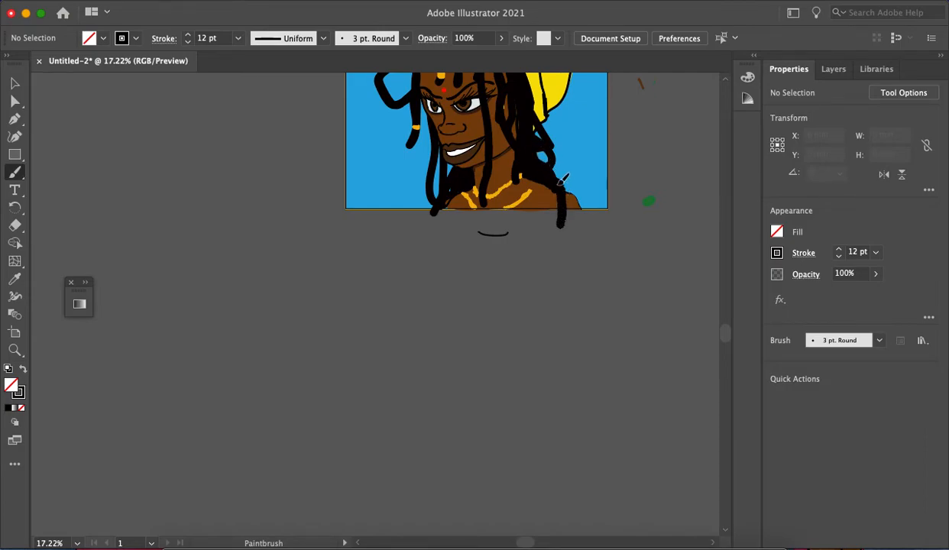
scroll(564, 185, "down", 3)
scroll(581, 200, "up", 5)
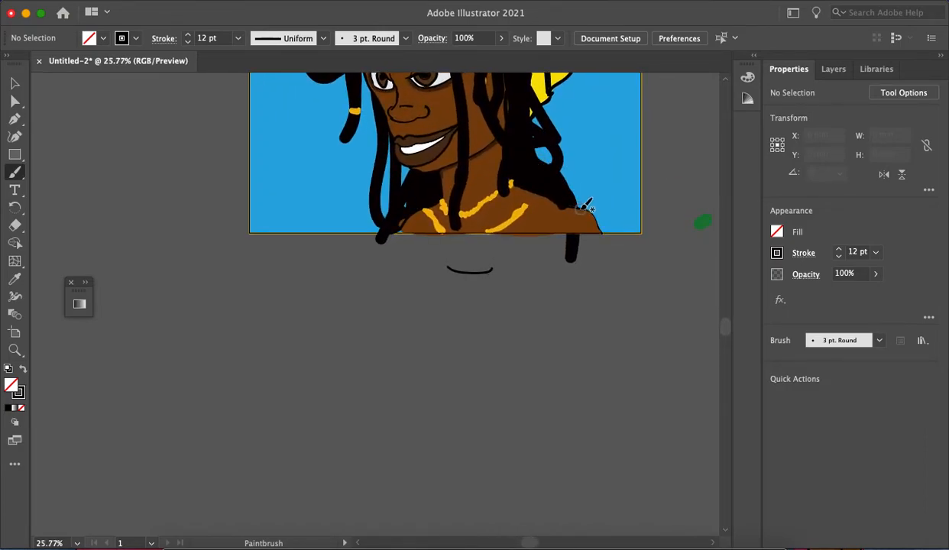
Step: Make Layer 2 the active layer for painting dreadlocks in front of the skin
left_click(833, 69)
left_click(824, 94)
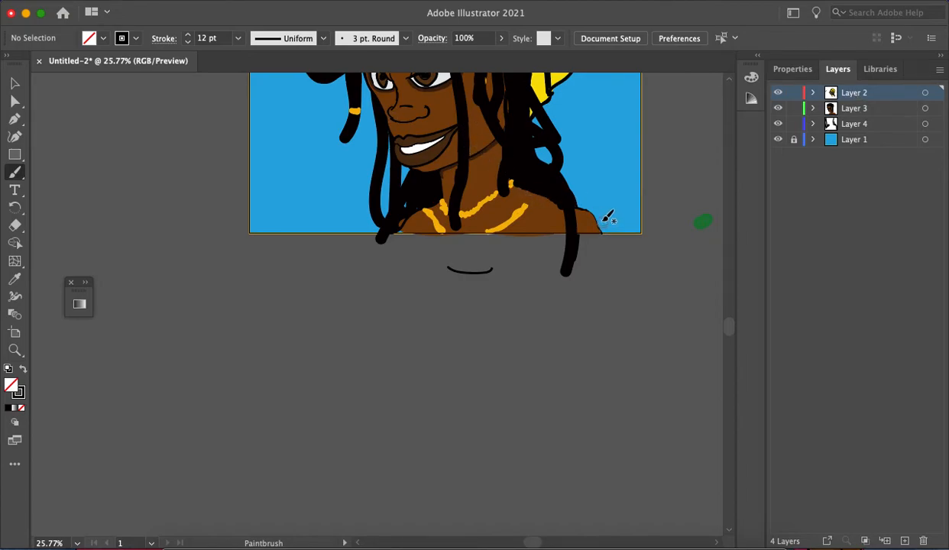
Step: Set the paintbrush stroke weight to 4 pt
scroll(615, 206, "up", 5)
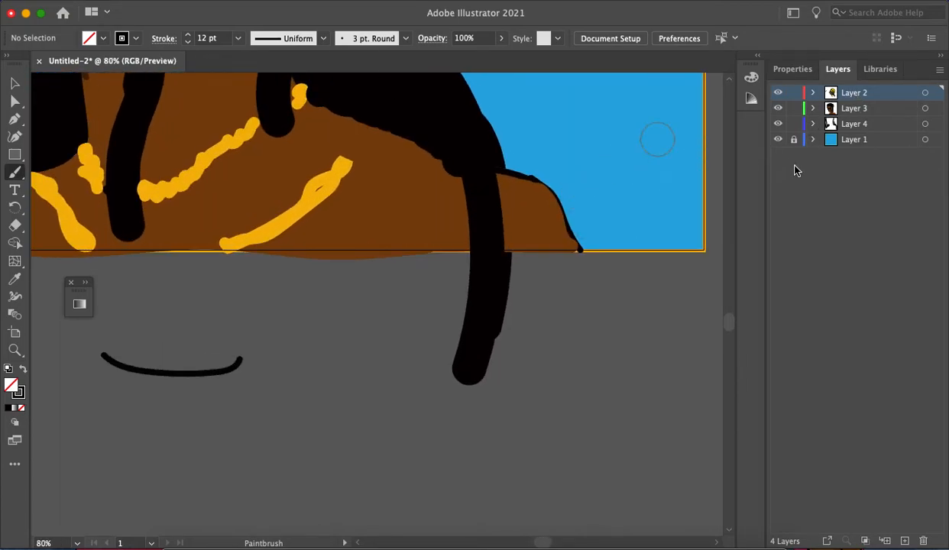
left_click(781, 70)
left_click(837, 257)
left_click(838, 257)
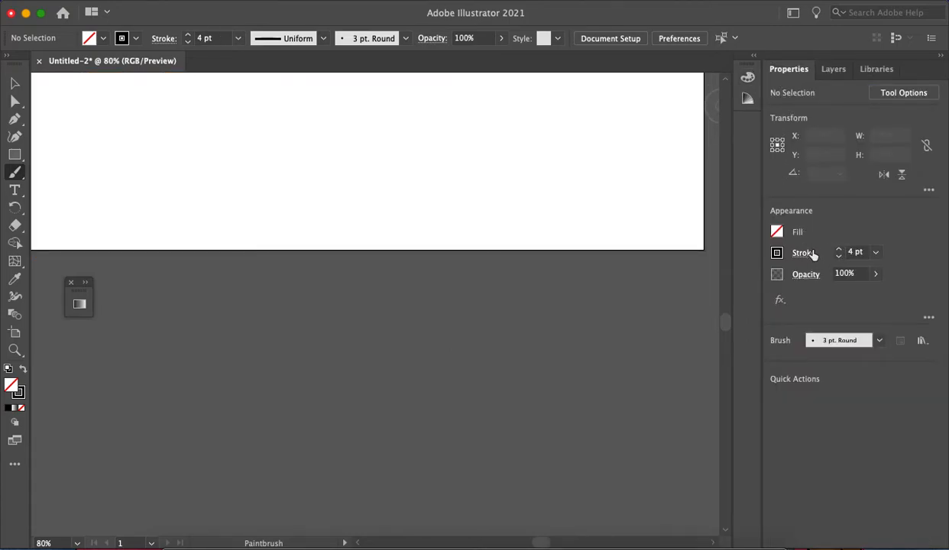
Step: Thin the gold strand of the lower necklace nearest the back shoulder to a 2 pt stroke
key("a")
scroll(627, 304, "down", 3)
scroll(617, 281, "up", 3)
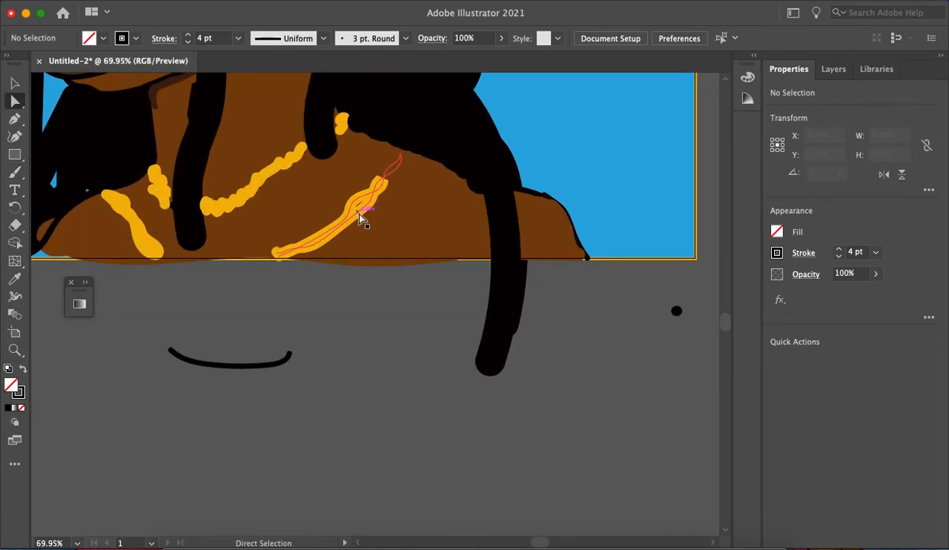
left_click(829, 70)
left_click(841, 141)
left_click(347, 221)
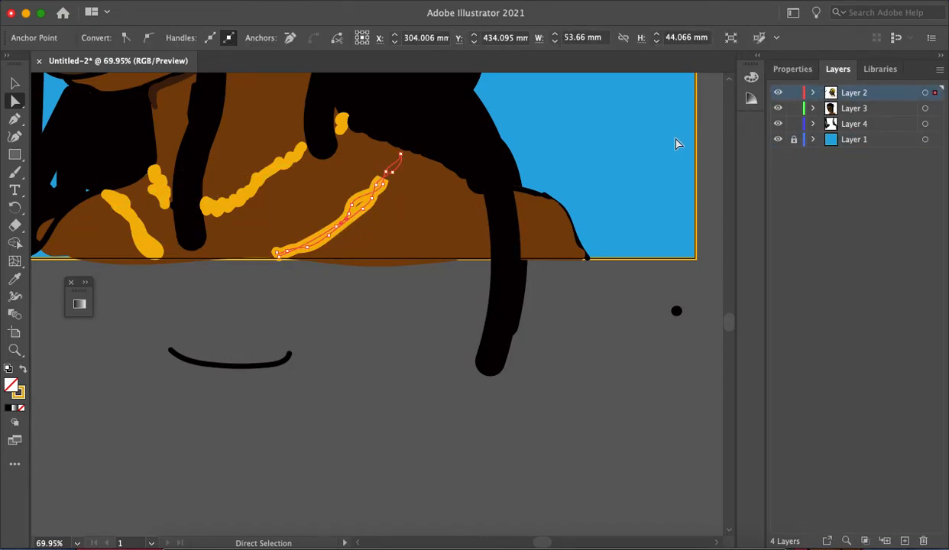
key("b")
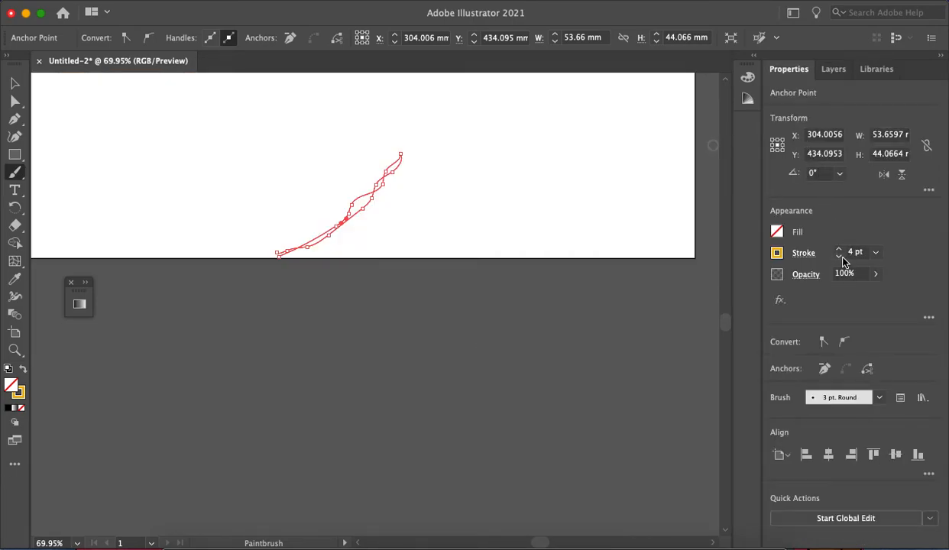
left_click(842, 258)
left_click(841, 258)
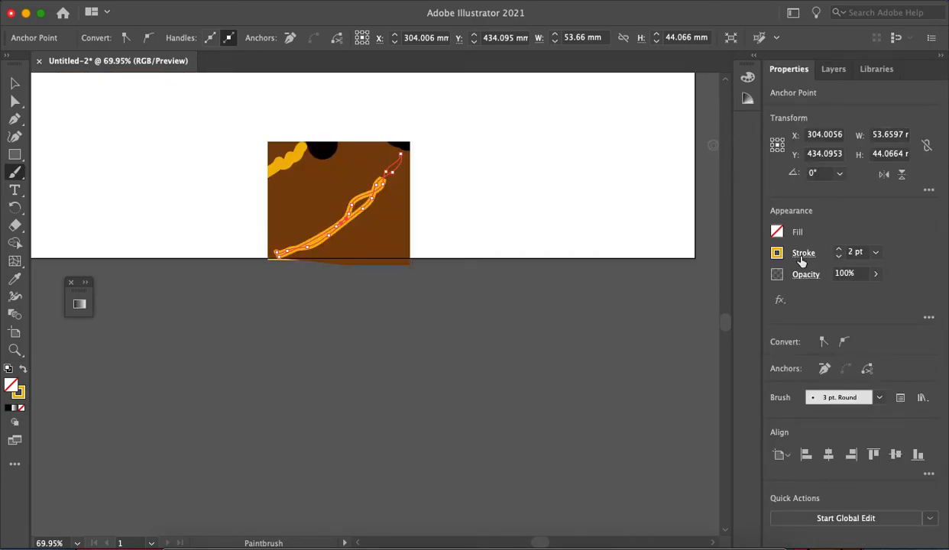
Step: Try recolouring the lower necklace's selected strand black
left_click(776, 252)
left_click(646, 307)
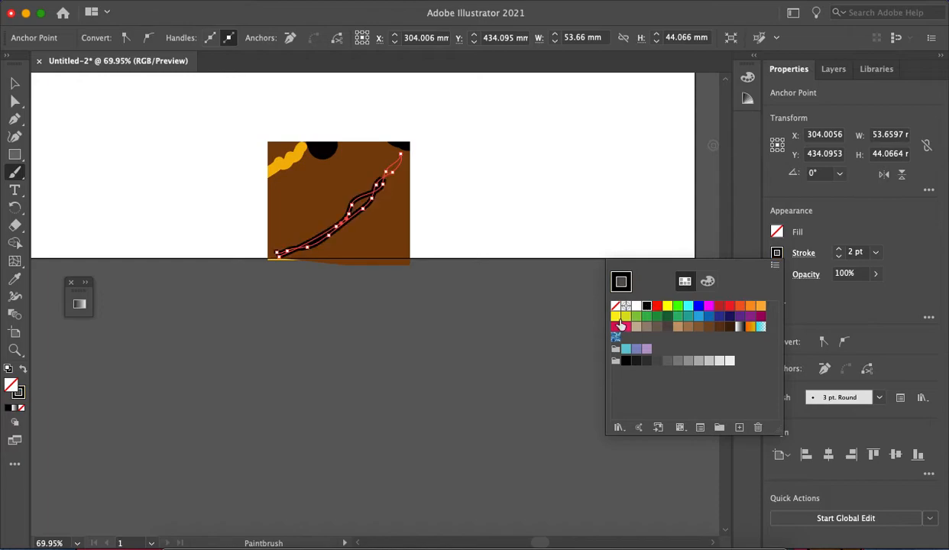
left_click(536, 334)
scroll(536, 333, "down", 5)
scroll(533, 321, "up", 1)
scroll(513, 274, "up", 3)
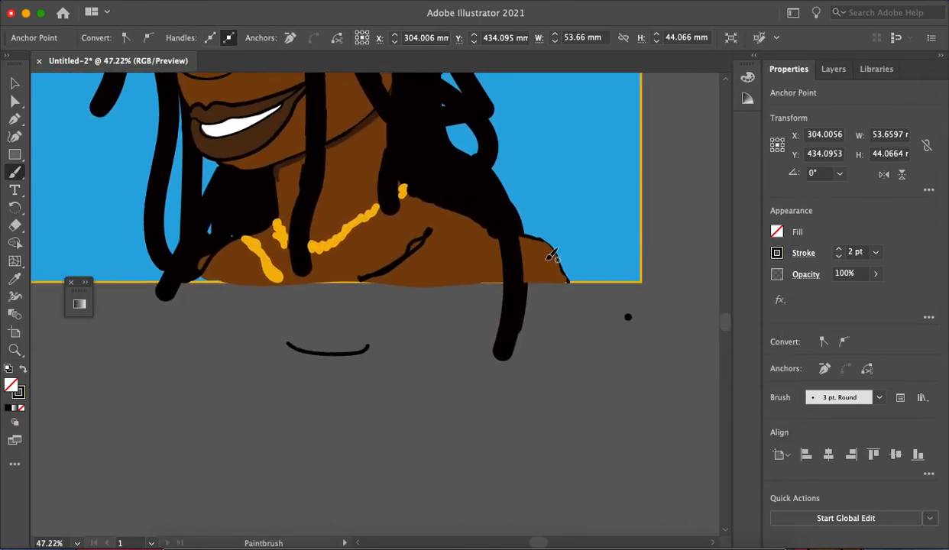
scroll(548, 256, "down", 1)
left_click(539, 271)
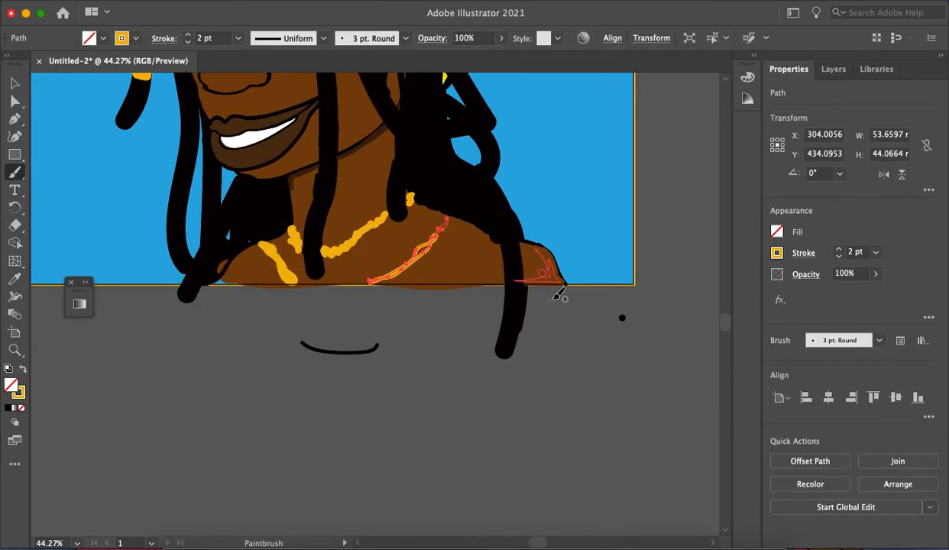
key("a")
left_click(571, 321)
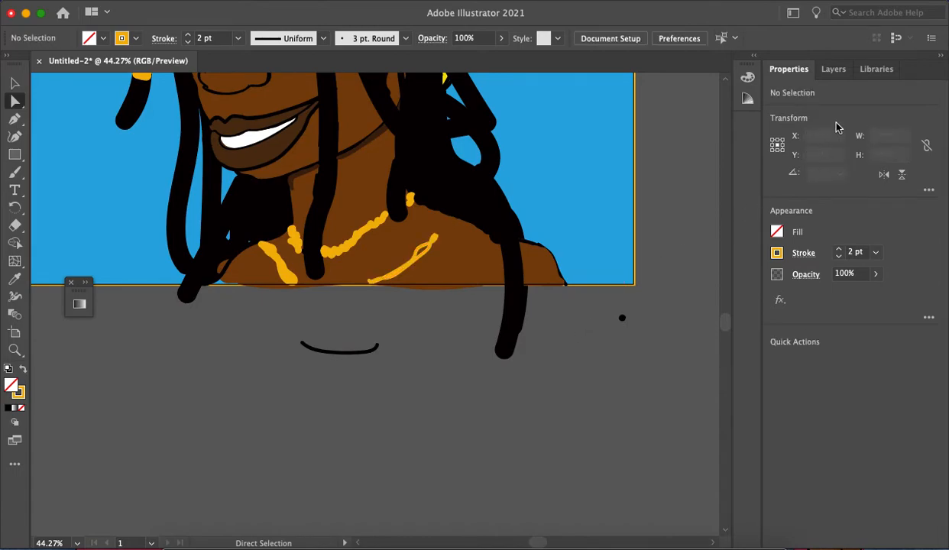
Step: Try a gold 2 pt stroke along the top edge of the back shoulder
left_click(837, 70)
key("b")
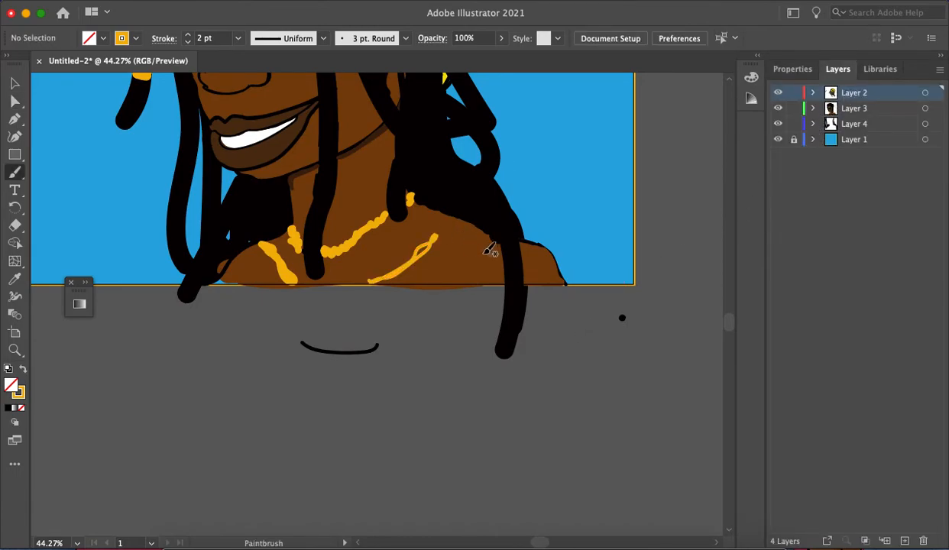
scroll(528, 238, "up", 3)
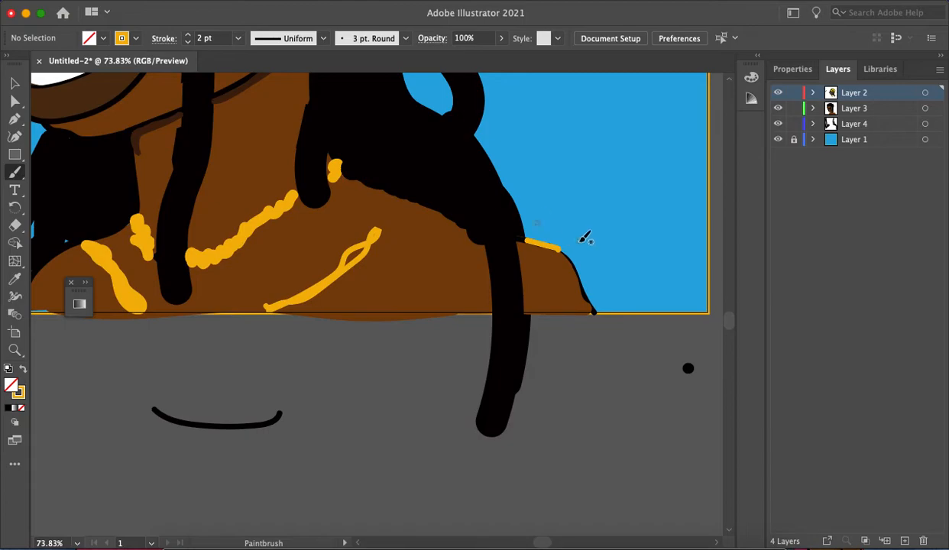
key("ctrl+z")
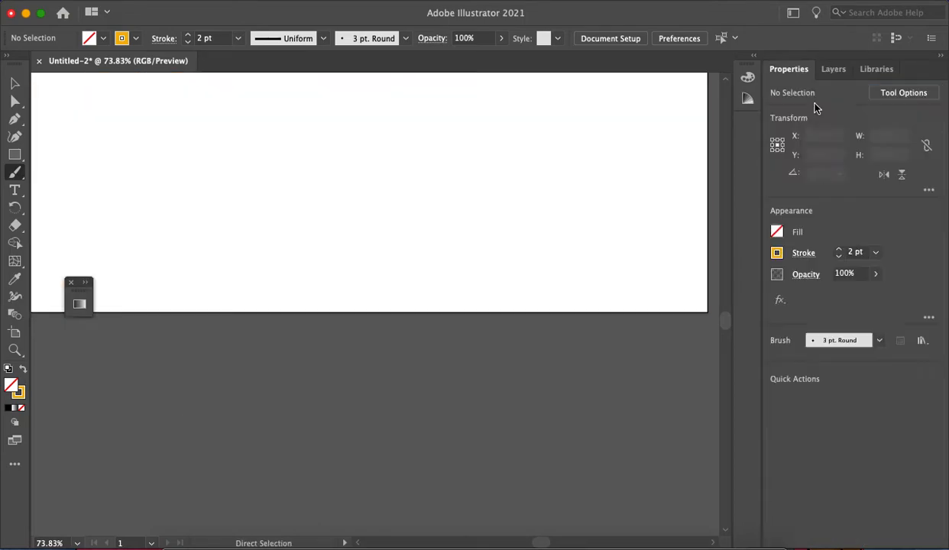
Step: Thicken the back shoulder's outline with black 2 pt brush strokes from the hanging dreadlock to the artboard's lower edge
left_click(777, 253)
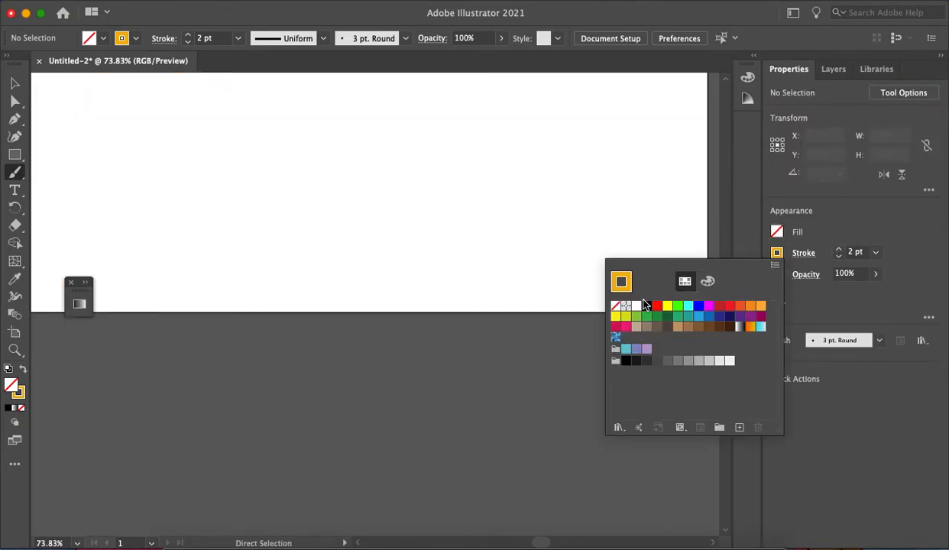
left_click(631, 302)
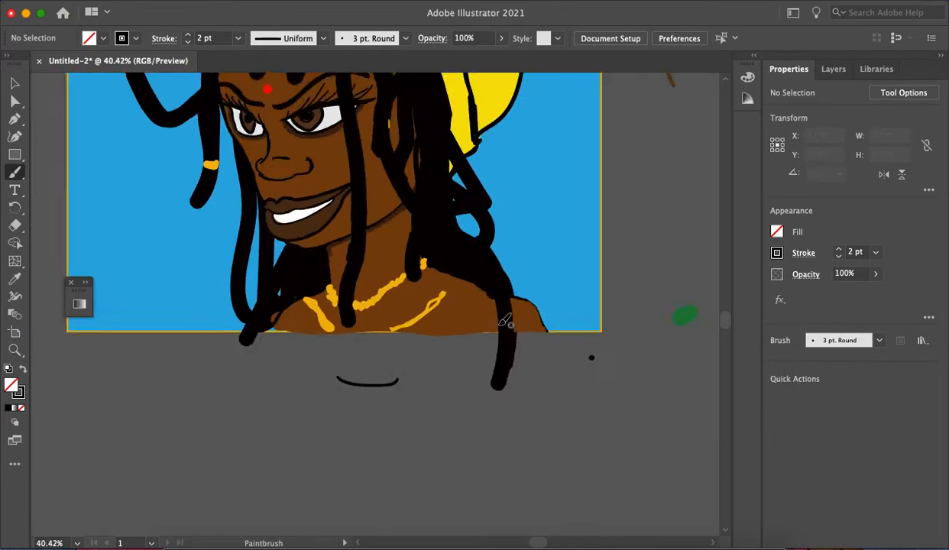
scroll(557, 248, "up", 5)
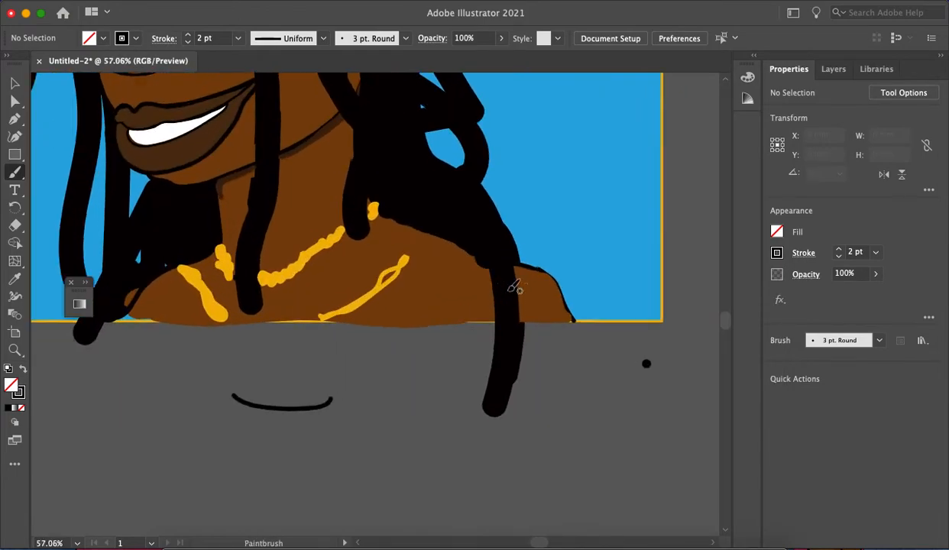
scroll(554, 249, "up", 3)
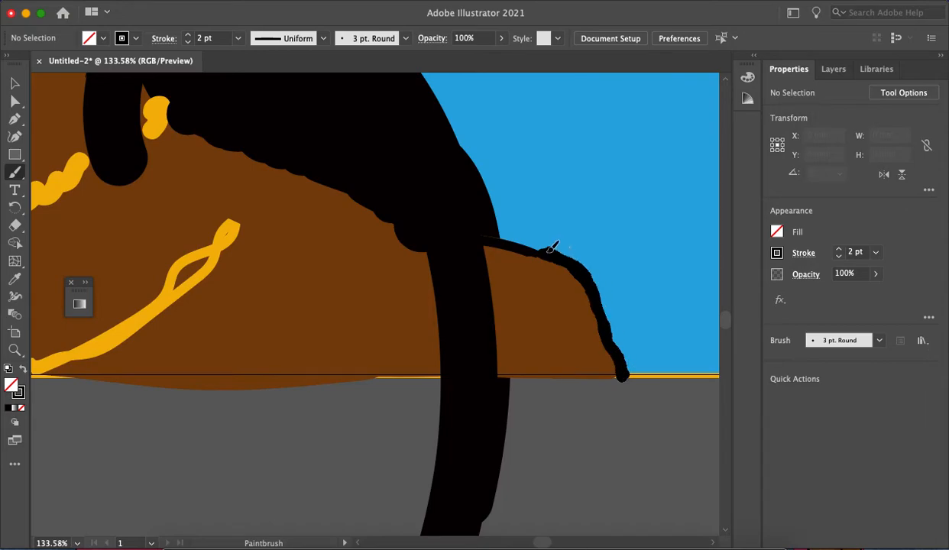
scroll(527, 218, "down", 3)
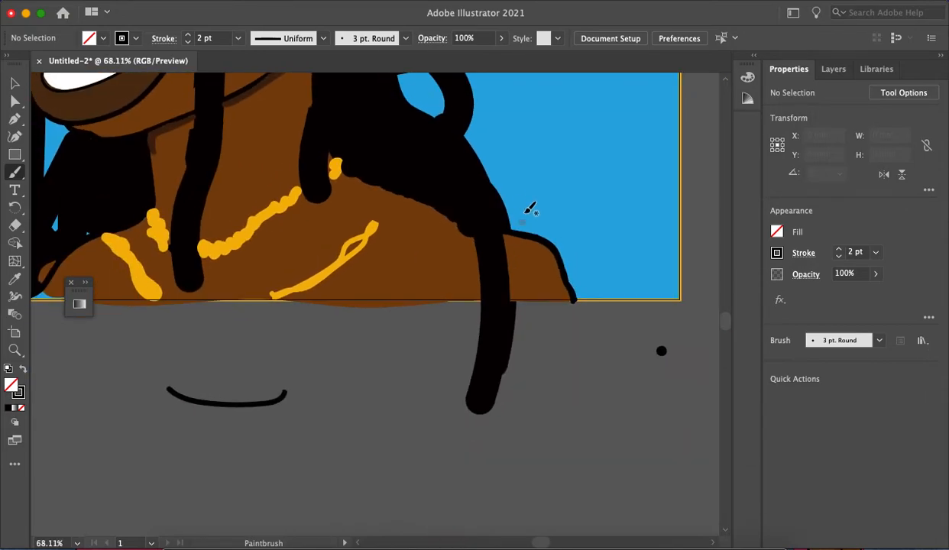
Step: Sample the brown skin colour and paint a 15 pt stroke over the gap at the base of the front shoulder
scroll(591, 201, "left", 5)
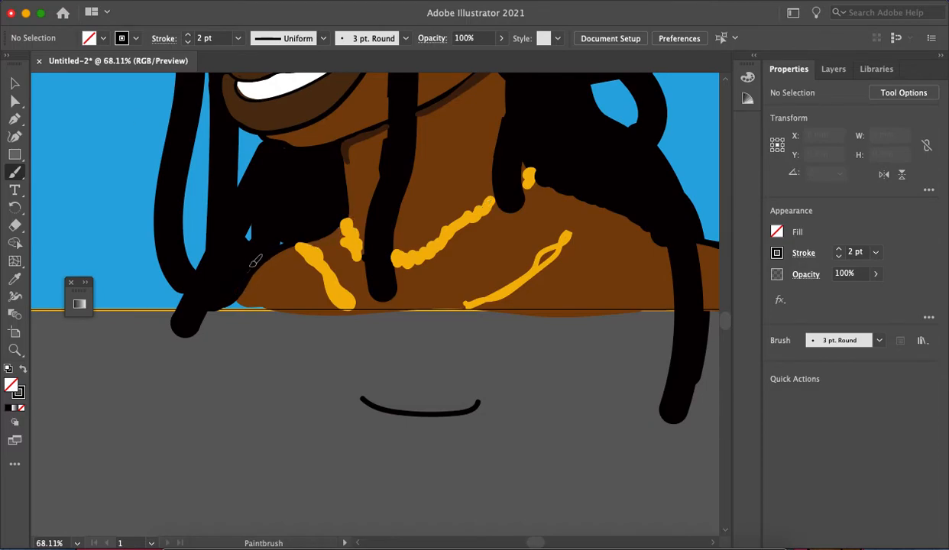
key("i")
left_click(274, 293)
key("b")
scroll(246, 305, "up", 3)
scroll(275, 306, "up", 4)
mouse_move(313, 285)
left_mouse_down()
mouse_move(302, 298)
mouse_move(251, 305)
mouse_move(165, 364)
left_mouse_up()
scroll(170, 352, "down", 3)
scroll(403, 222, "down", 6)
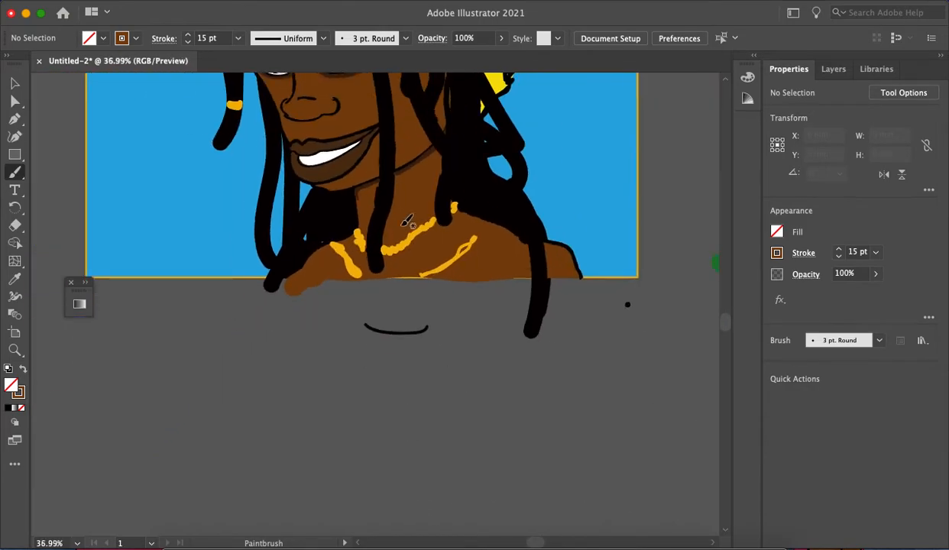
Step: Cover the gap below the middle of the chest with a brown 15 pt stroke along the artboard's lower edge
scroll(488, 252, "up", 1)
scroll(503, 266, "up", 7)
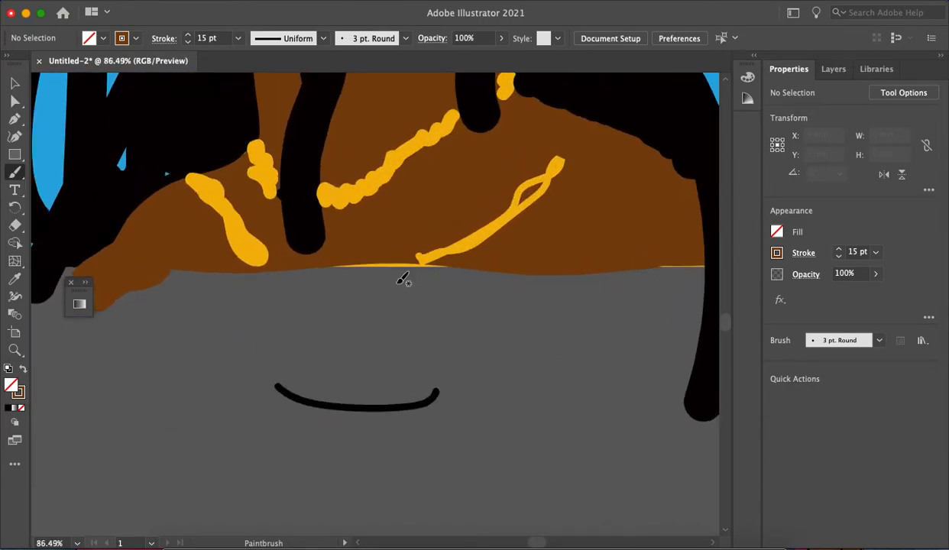
mouse_move(461, 277)
left_mouse_down()
mouse_move(369, 275)
mouse_move(259, 290)
left_mouse_up()
Step: Sample the necklace gold and paint 9 pt round beads over both necklaces
key("i")
left_click(553, 174)
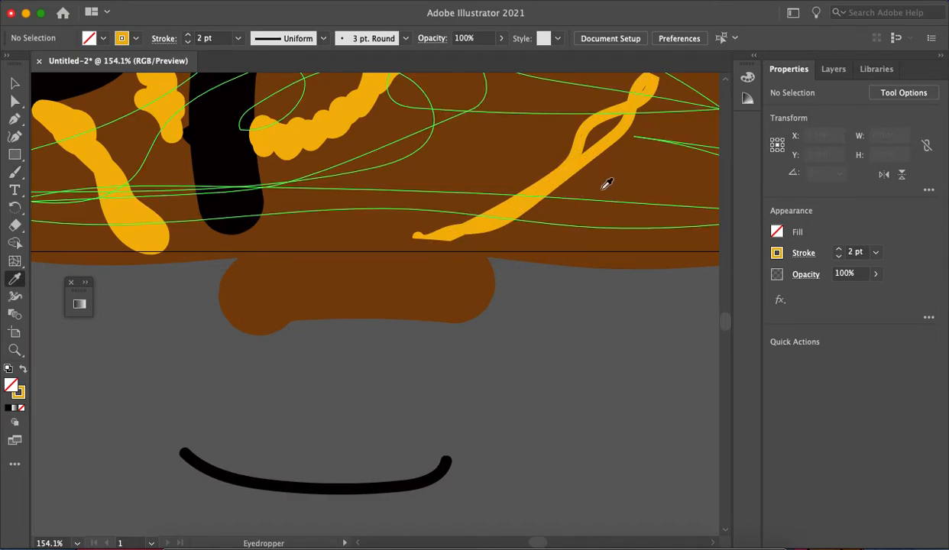
key("b")
scroll(614, 153, "down", 5)
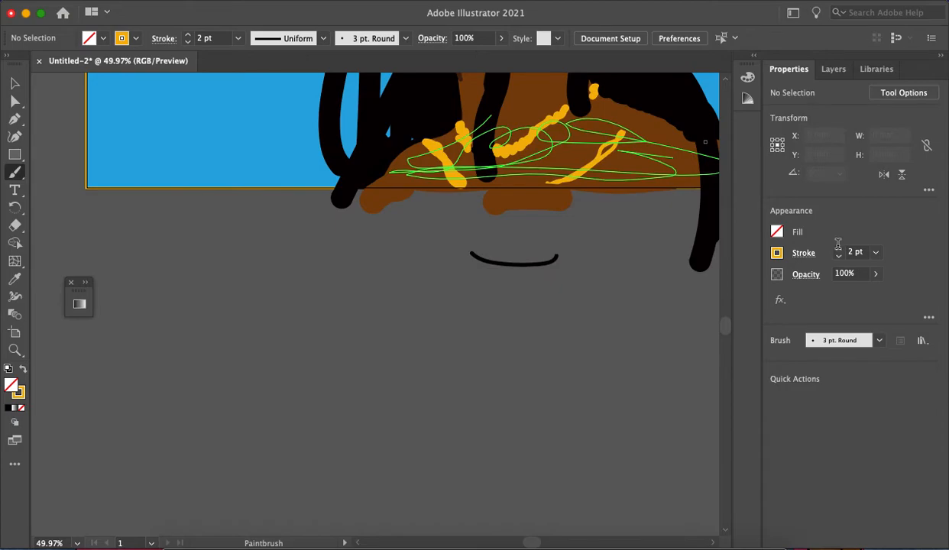
mouse_move(607, 152)
left_mouse_down()
mouse_move(629, 115)
mouse_move(608, 157)
mouse_move(608, 145)
mouse_move(588, 169)
mouse_move(551, 182)
left_mouse_up()
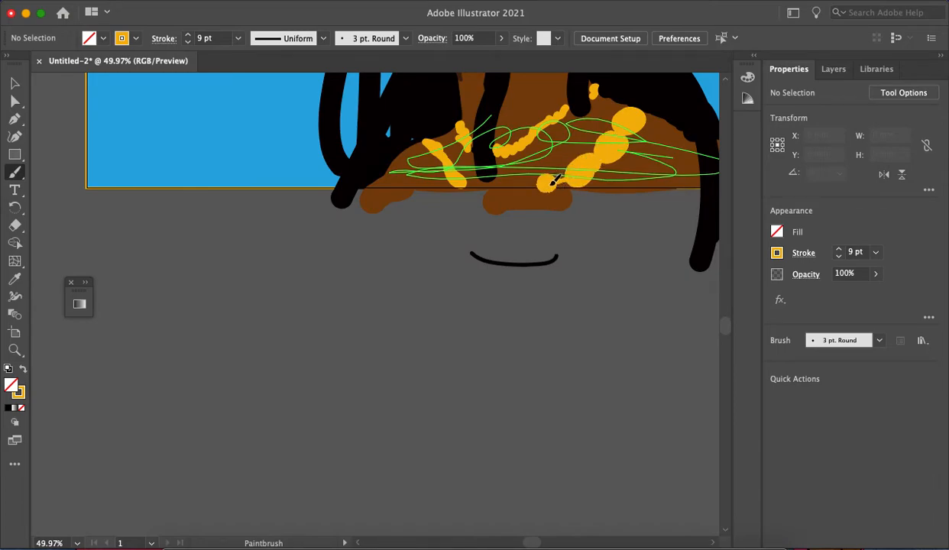
mouse_move(441, 149)
left_mouse_down()
mouse_move(441, 138)
mouse_move(435, 162)
mouse_move(452, 182)
mouse_move(461, 130)
mouse_move(483, 151)
mouse_move(525, 147)
left_mouse_up()
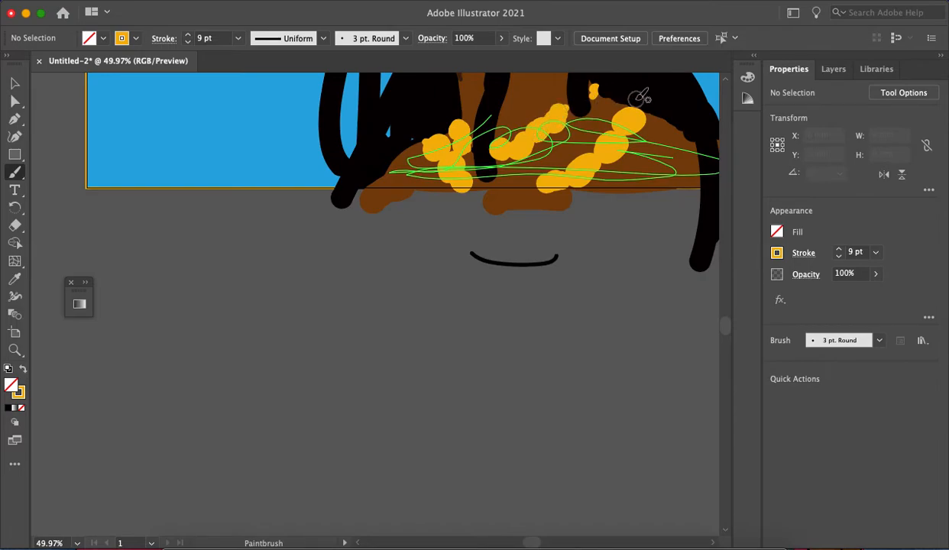
scroll(641, 97, "down", 3)
scroll(604, 91, "down", 5)
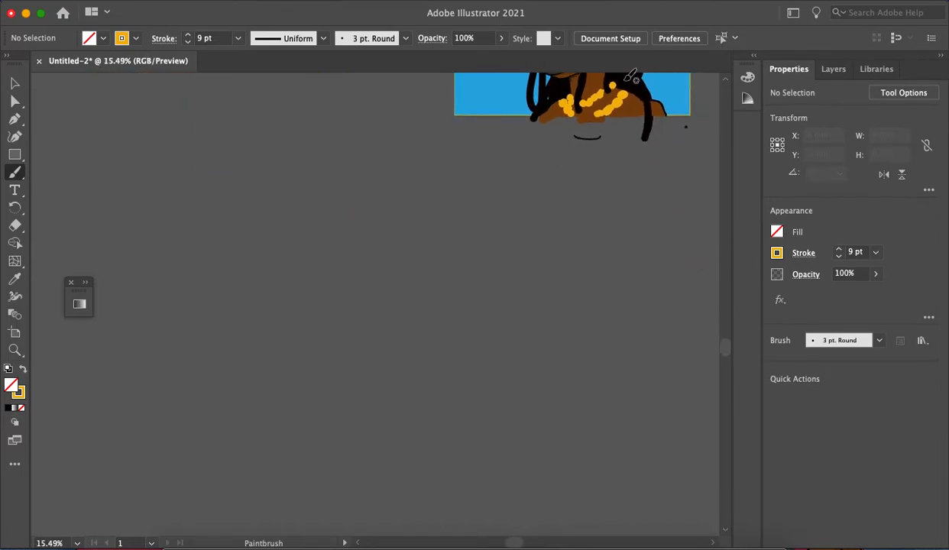
Step: Try a large solid gold round earring below the hat's back edge, using the 9 pt brush
scroll(615, 172, "up", 5)
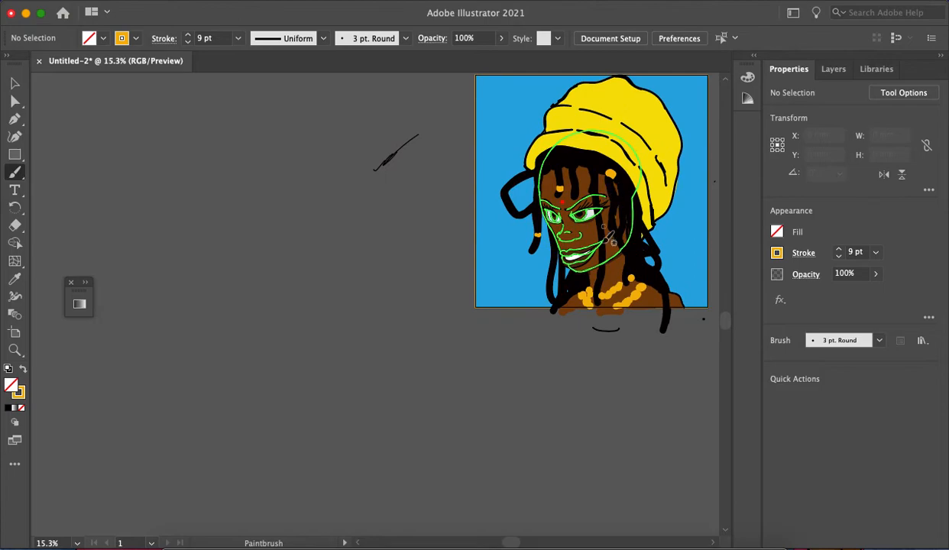
scroll(610, 275, "up", 5)
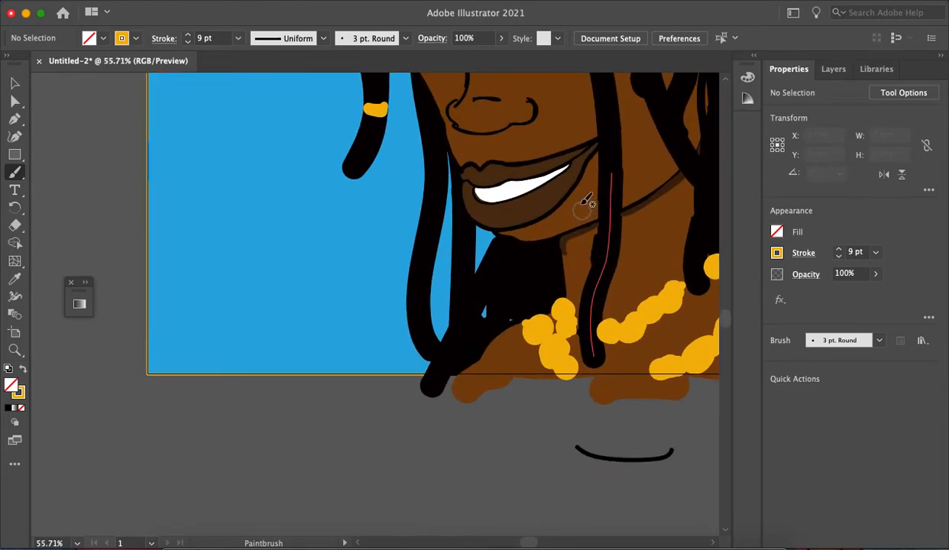
scroll(569, 206, "down", 4)
scroll(550, 206, "up", 1)
mouse_move(666, 161)
left_mouse_down()
mouse_move(628, 183)
mouse_move(660, 167)
mouse_move(668, 194)
mouse_move(622, 181)
mouse_move(672, 175)
mouse_move(646, 175)
left_mouse_up()
scroll(653, 166, "down", 5)
scroll(618, 126, "up", 5)
scroll(590, 214, "up", 4)
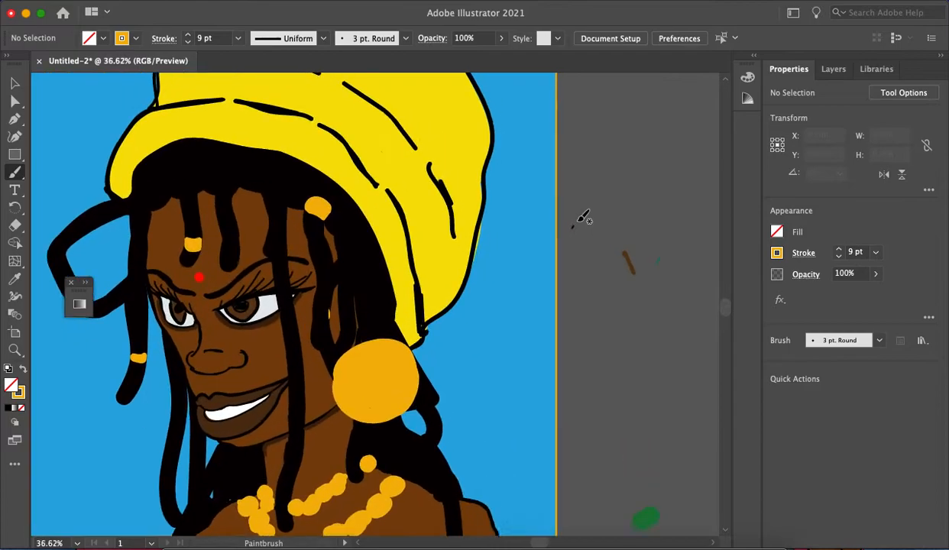
scroll(582, 218, "left", 3)
scroll(582, 219, "down", 2)
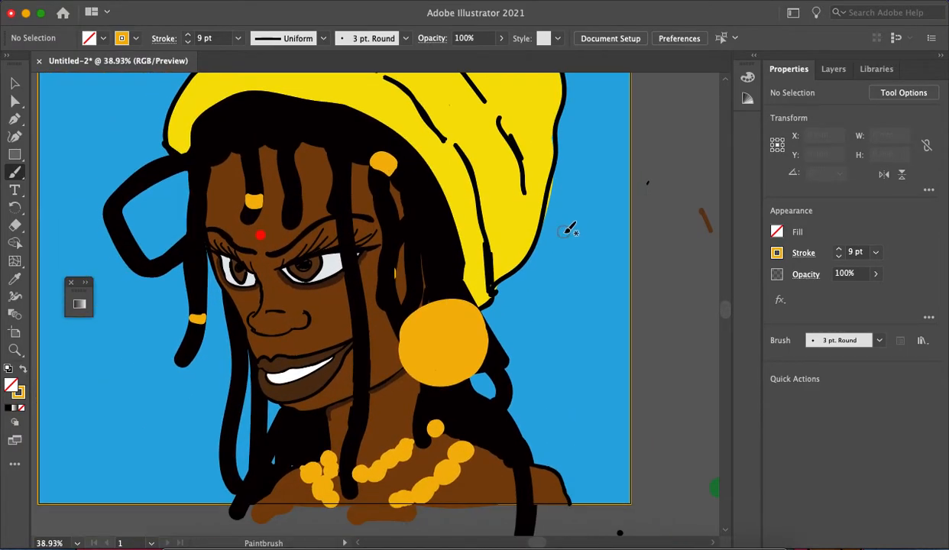
key("super+z")
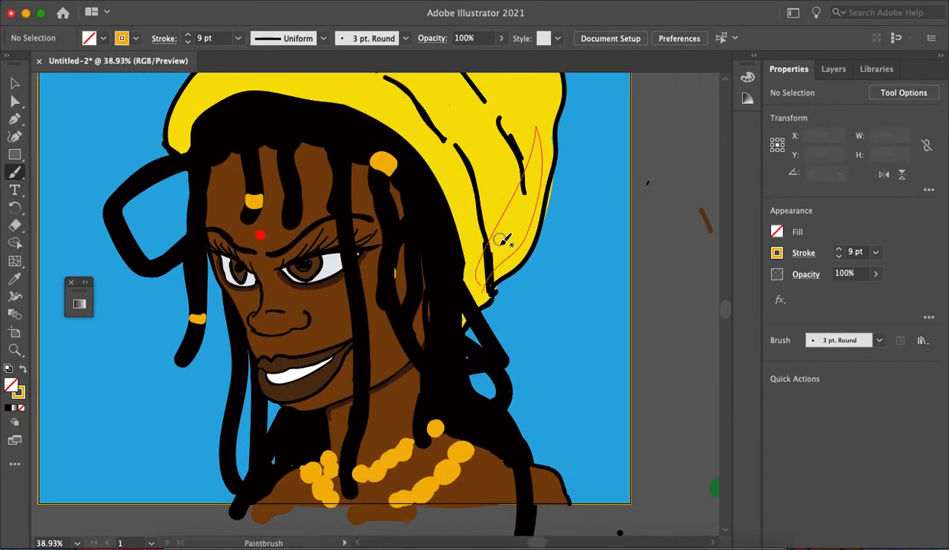
Step: Try a gold crescent earring below the hat's back edge, filling it out into a full disc
mouse_move(446, 279)
left_mouse_down()
mouse_move(405, 319)
mouse_move(468, 371)
mouse_move(446, 288)
mouse_move(451, 268)
mouse_move(463, 360)
mouse_move(441, 308)
mouse_move(448, 346)
mouse_move(441, 276)
mouse_move(449, 345)
mouse_move(433, 297)
mouse_move(435, 347)
mouse_move(417, 309)
left_mouse_up()
left_click_drag(457, 365, 457, 248)
scroll(467, 273, "down", 5)
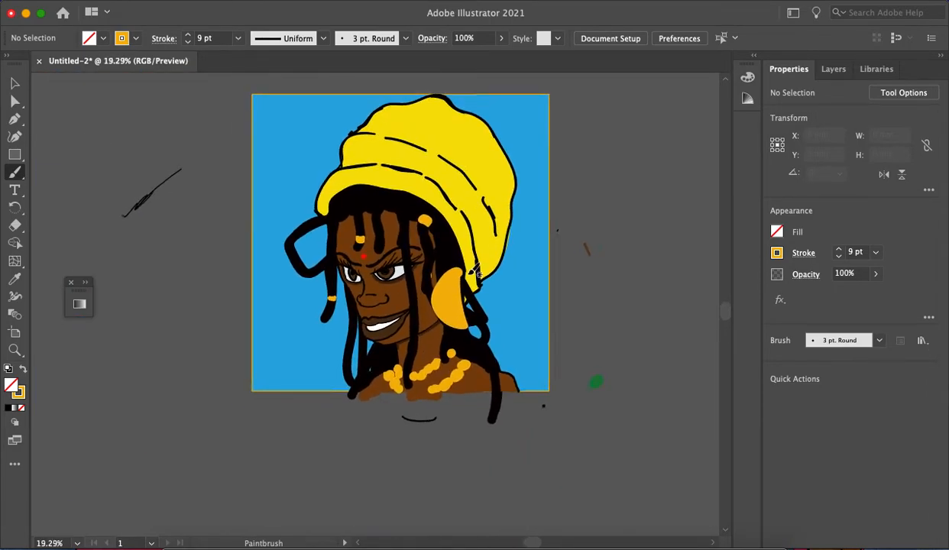
scroll(470, 277, "up", 4)
mouse_move(462, 274)
left_mouse_down()
mouse_move(472, 325)
mouse_move(459, 285)
left_mouse_up()
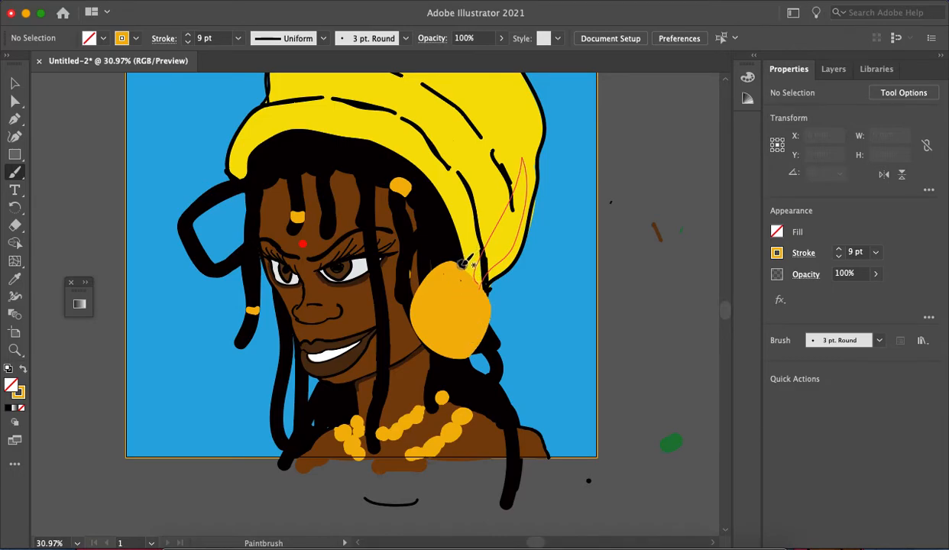
key("a")
key("ctrl+z")
Step: Paint a long gold 9 pt strand hanging from the hat's back edge down across the lower necklace, undoing unsatisfactory attempts
mouse_move(452, 277)
left_mouse_down()
mouse_move(434, 345)
mouse_move(466, 376)
mouse_move(453, 283)
mouse_move(455, 352)
mouse_move(440, 288)
mouse_move(453, 364)
left_mouse_up()
left_click_drag(434, 317, 458, 314)
key("super+z")
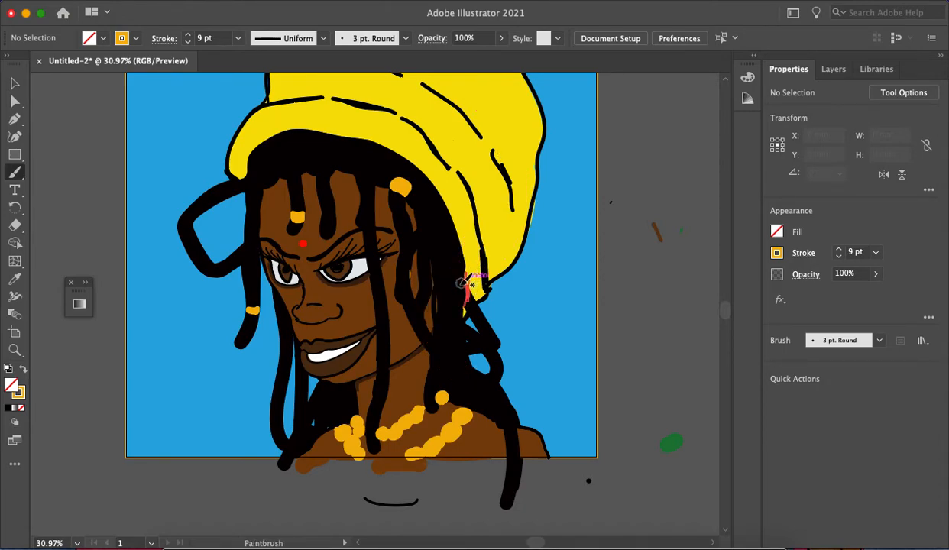
mouse_move(447, 275)
left_mouse_down()
mouse_move(456, 371)
mouse_move(437, 311)
mouse_move(440, 270)
mouse_move(468, 435)
mouse_move(450, 294)
left_mouse_up()
key("super+z")
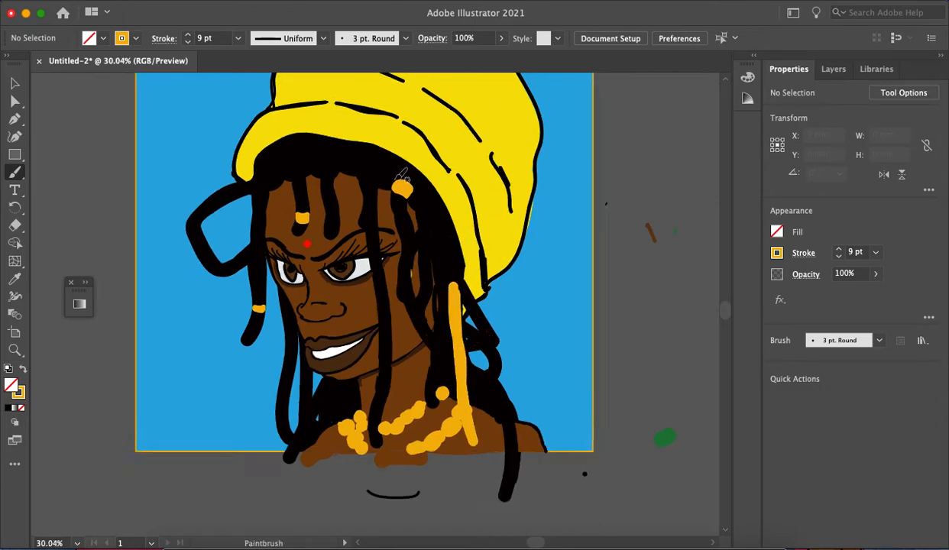
Step: Undo the long gold strand hanging from the hat's back edge
scroll(454, 255, "down", 5)
scroll(463, 250, "up", 3)
key("super+z")
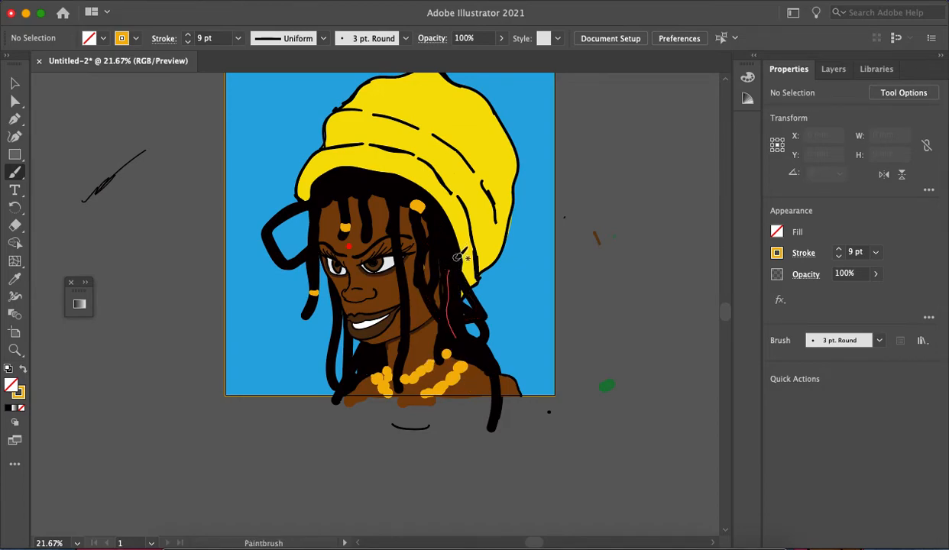
Step: Try a large filled gold oval earring below the hat's back edge with the 9 pt brush
mouse_move(453, 255)
left_mouse_down()
mouse_move(459, 325)
mouse_move(473, 324)
mouse_move(455, 256)
mouse_move(455, 283)
left_mouse_up()
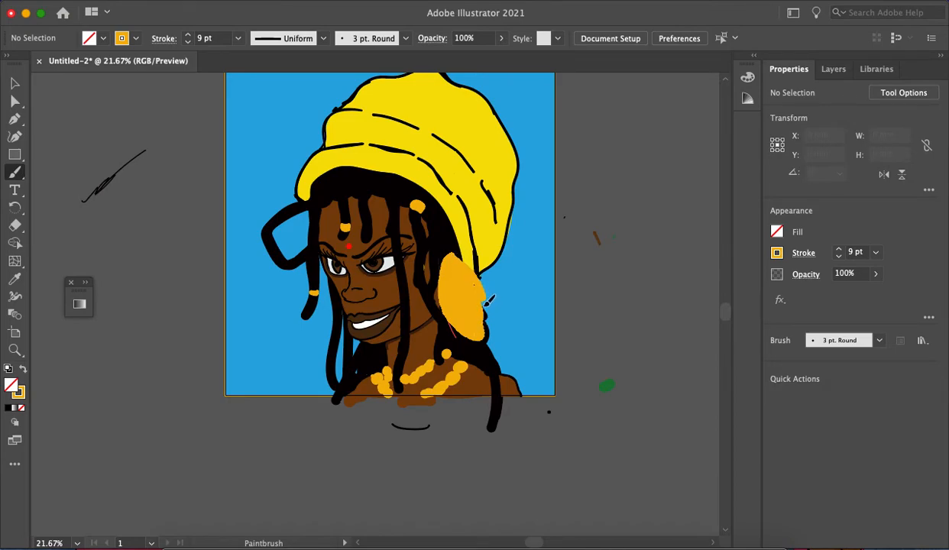
scroll(476, 281, "down", 10)
scroll(470, 272, "up", 10)
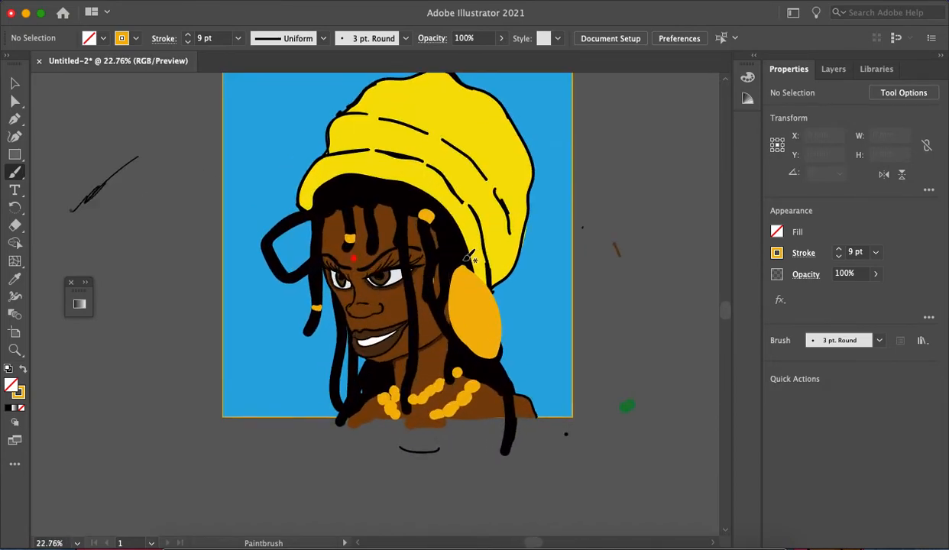
key("super+z")
key("super+z")
mouse_move(462, 291)
left_mouse_down()
mouse_move(464, 322)
mouse_move(490, 303)
left_mouse_up()
key("super+z")
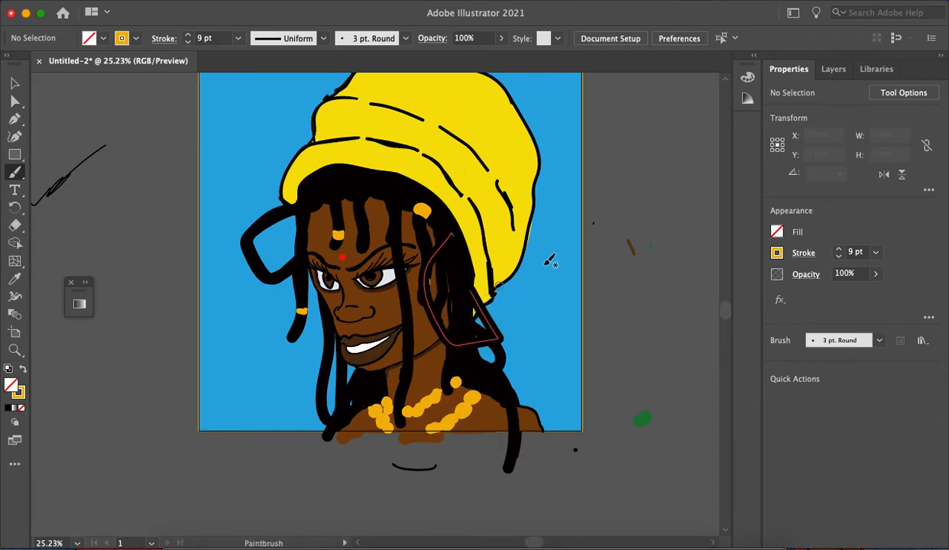
Step: Set the gold stroke to 44 pt and paint a column of round beads as an earring below the hat's back edge
left_click(837, 249)
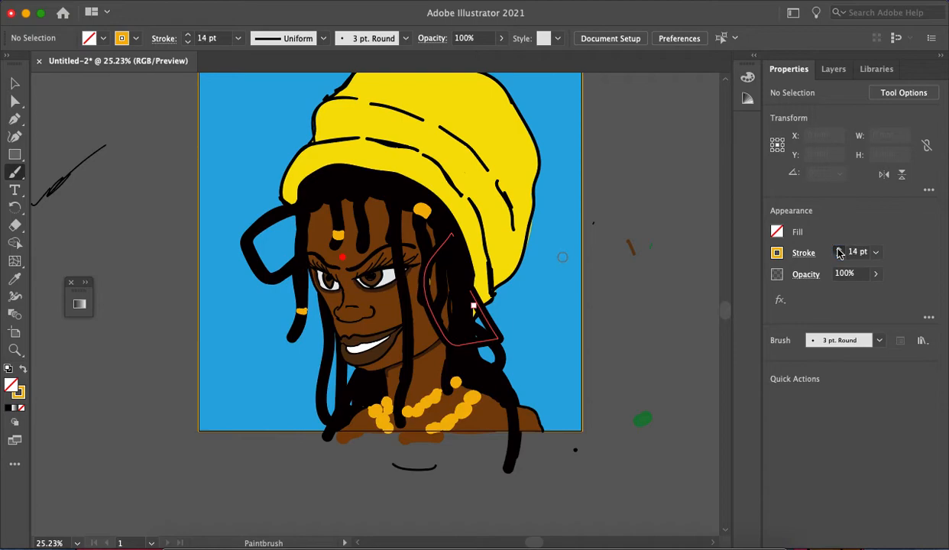
left_click(837, 249)
left_click(838, 249)
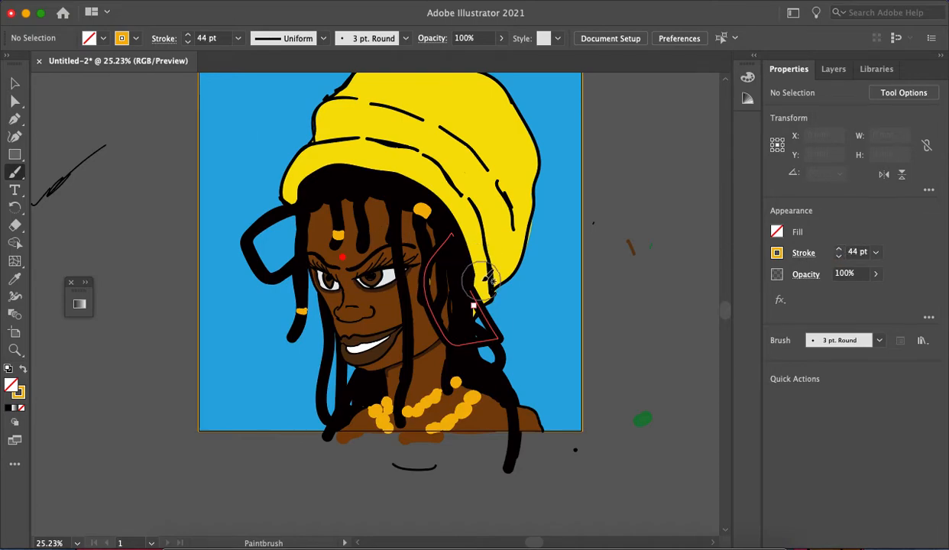
left_click(456, 304)
left_click(456, 339)
left_click_drag(461, 336, 458, 365)
scroll(413, 264, "down", 5)
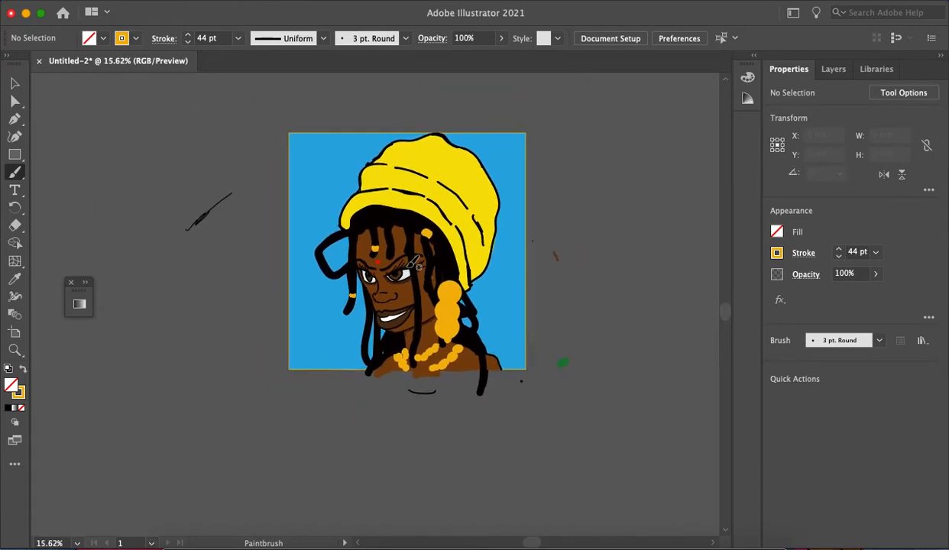
scroll(412, 264, "up", 5)
scroll(413, 263, "up", 1)
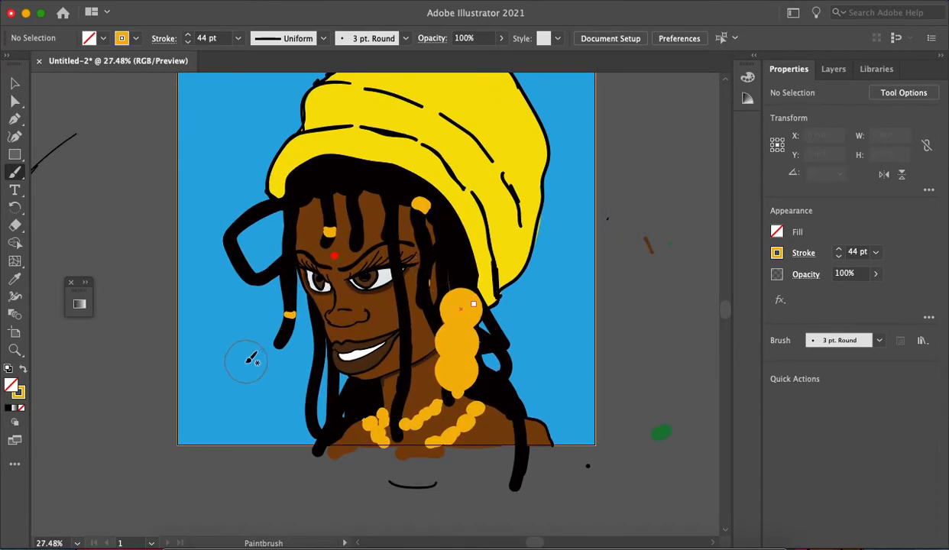
Step: Try a 44 pt gold bead beside the far cheek, including an attempt on Layer 3
left_click(317, 322)
key("super+z")
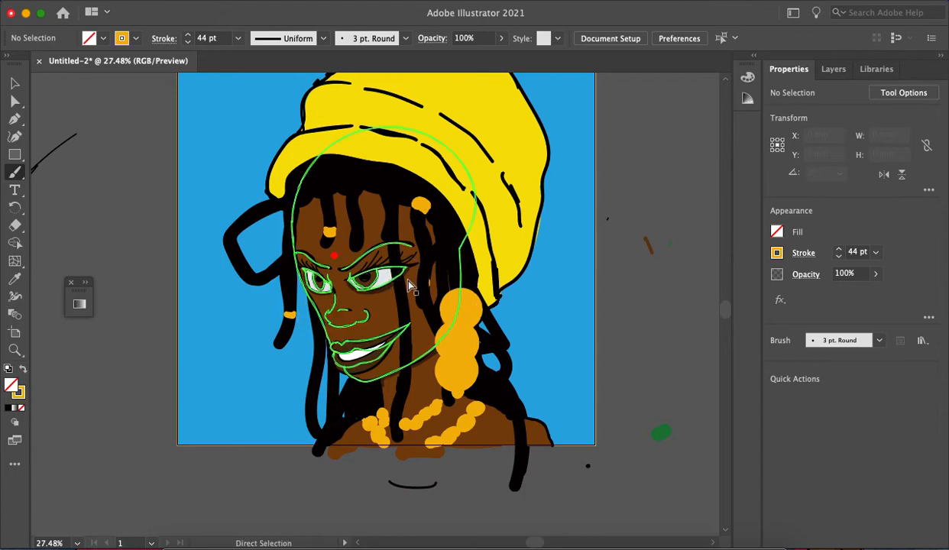
left_click(848, 70)
left_click(842, 109)
left_click(319, 325)
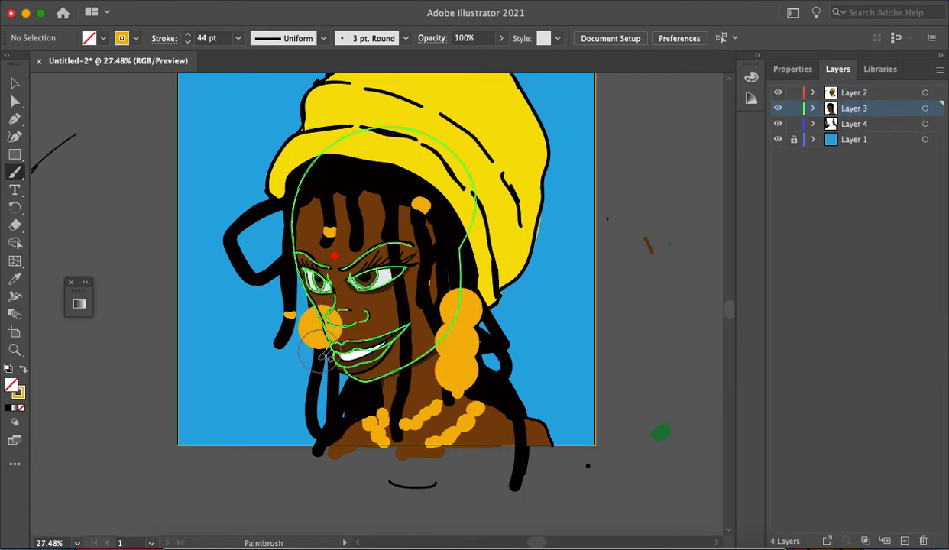
key("super+z")
Step: On Layer 4, paint 44 pt gold beads behind the far cheek to form the second earring
left_click(850, 126)
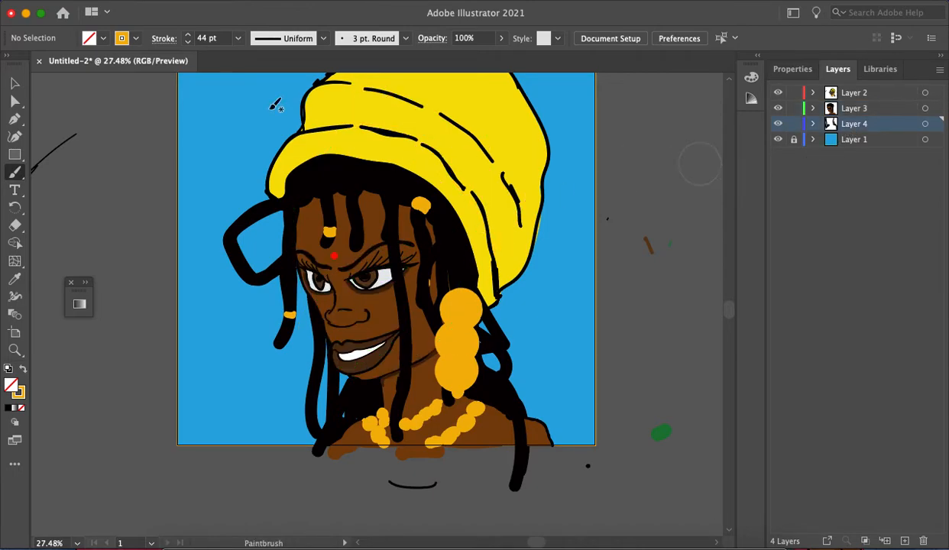
left_click(315, 327)
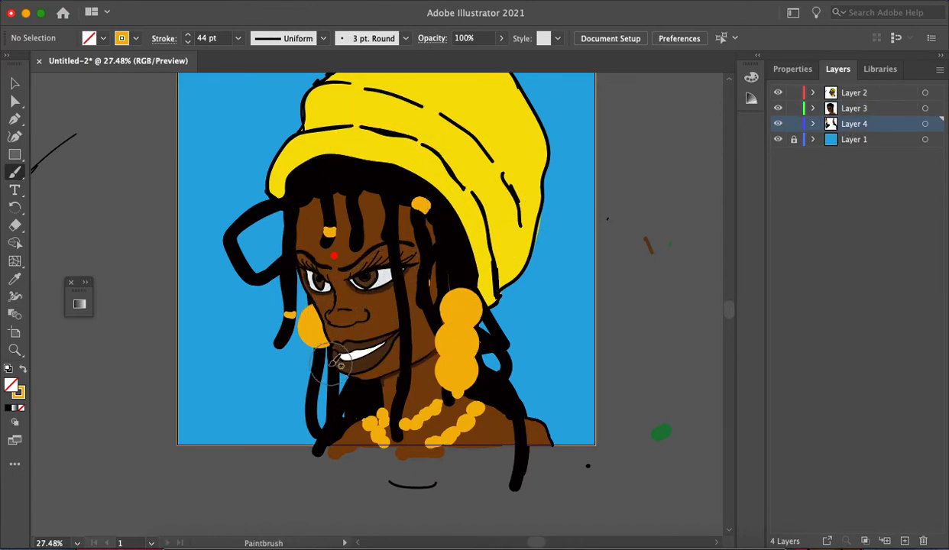
mouse_move(320, 343)
left_mouse_down()
mouse_move(311, 365)
mouse_move(321, 367)
left_mouse_up()
scroll(334, 503, "down", 4)
scroll(334, 504, "up", 6)
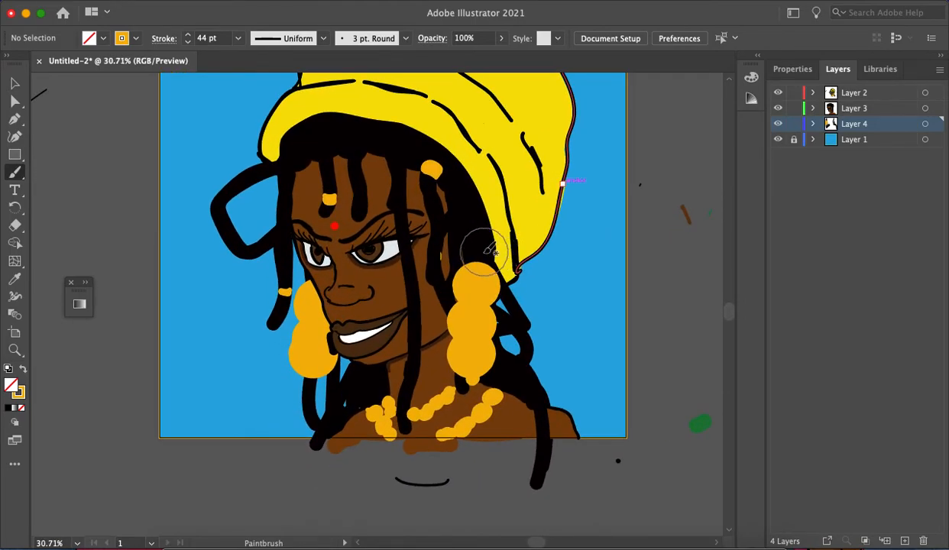
Step: On Layer 2, extend the near earring upward with another 44 pt gold bead at its top
left_click(851, 93)
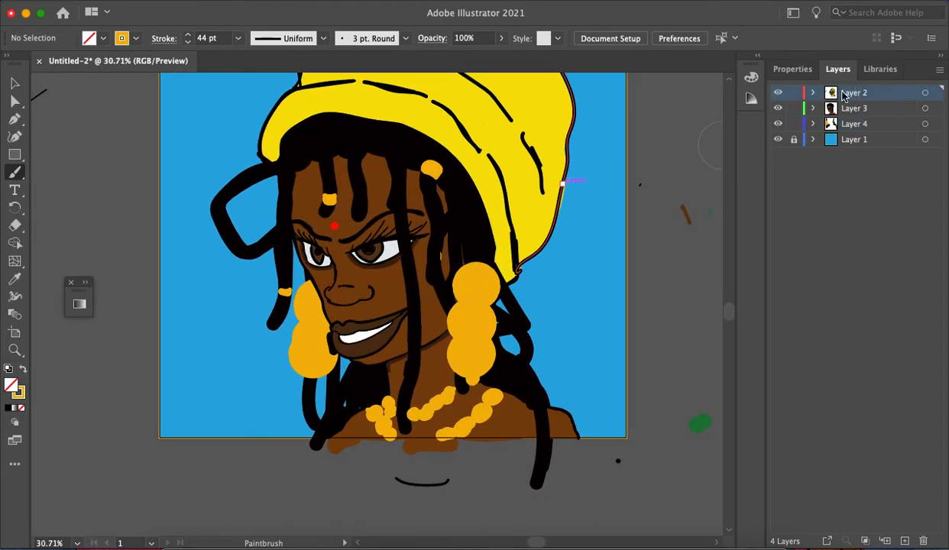
mouse_move(481, 275)
left_mouse_down()
mouse_move(466, 252)
mouse_move(485, 241)
left_mouse_up()
scroll(481, 241, "down", 5)
scroll(481, 241, "up", 4)
scroll(598, 157, "down", 5)
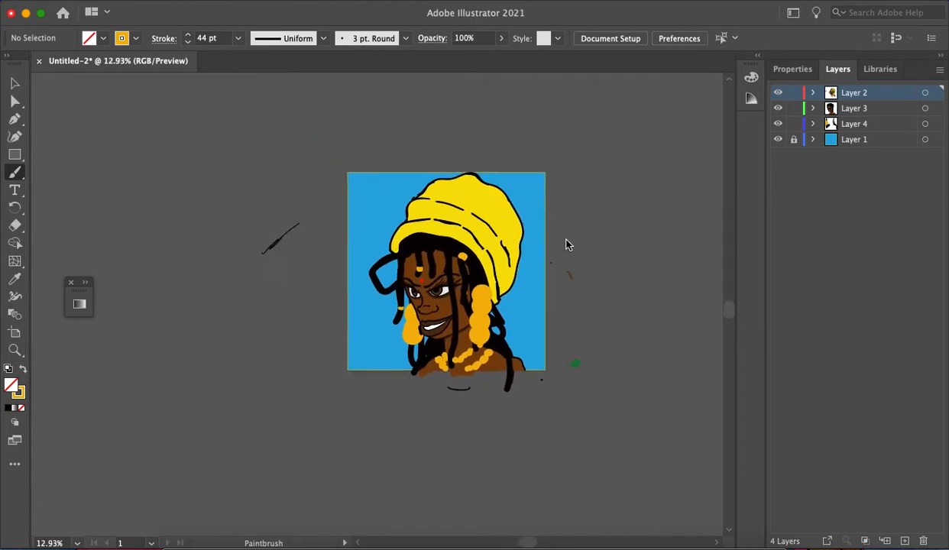
scroll(565, 242, "up", 5)
scroll(512, 267, "down", 5)
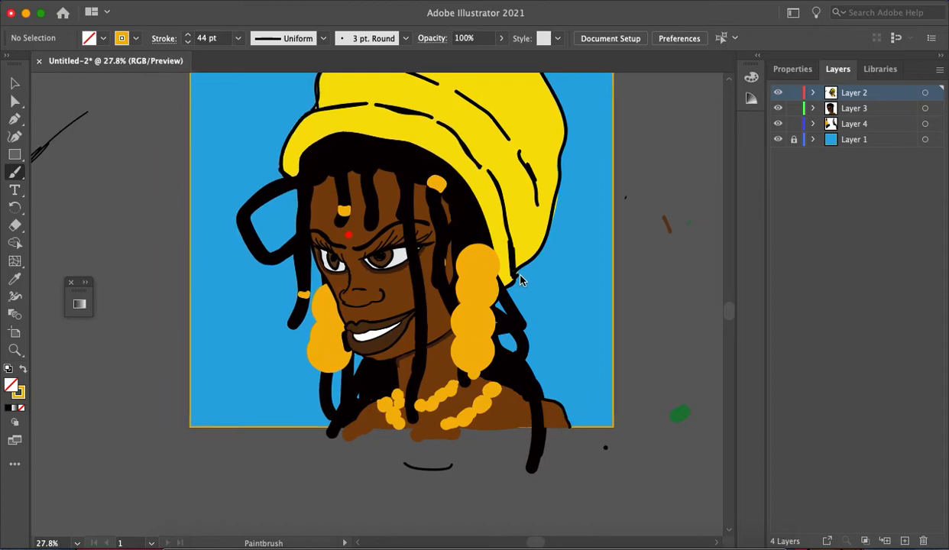
Step: Delete the small stray black stroke between the mouth corner and the far earring
scroll(472, 250, "up", 5)
scroll(466, 259, "up", 3)
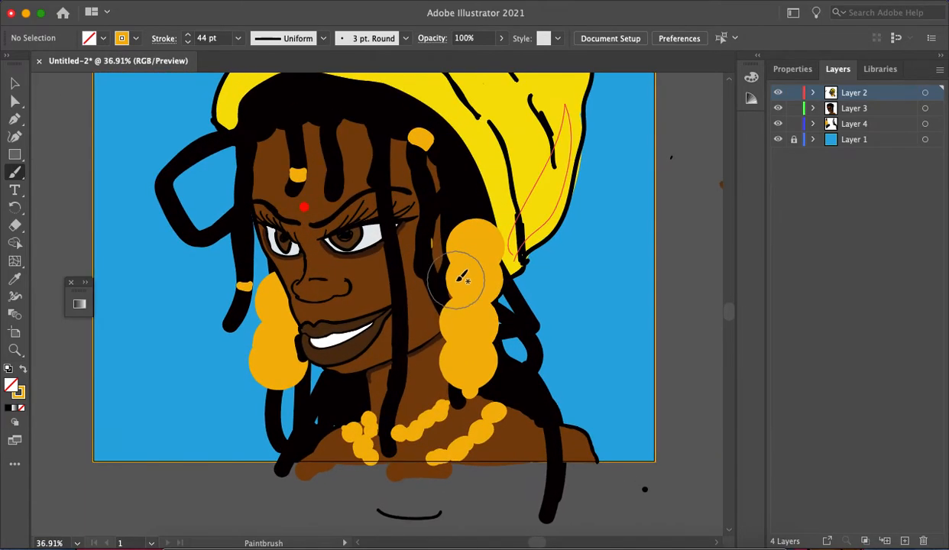
scroll(451, 286, "up", 2)
scroll(447, 291, "down", 3)
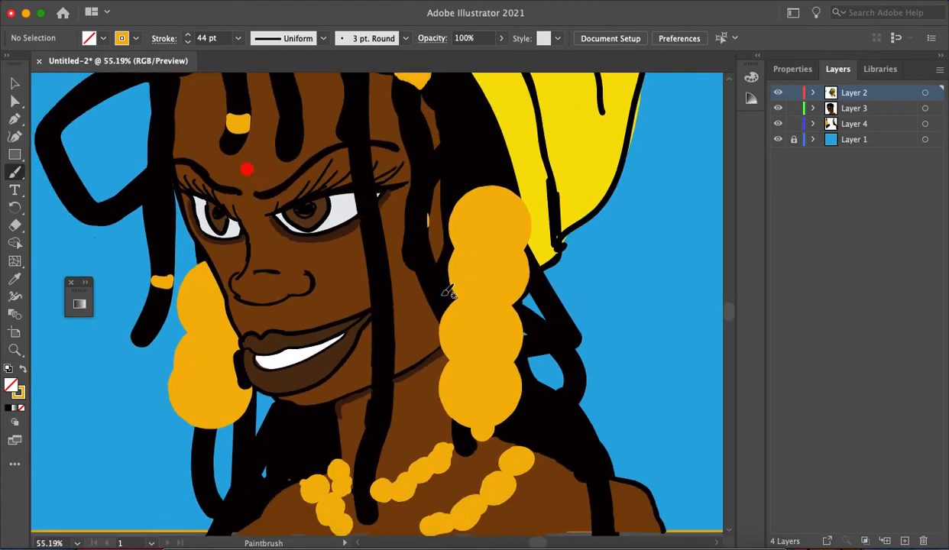
key("a")
left_click(269, 357)
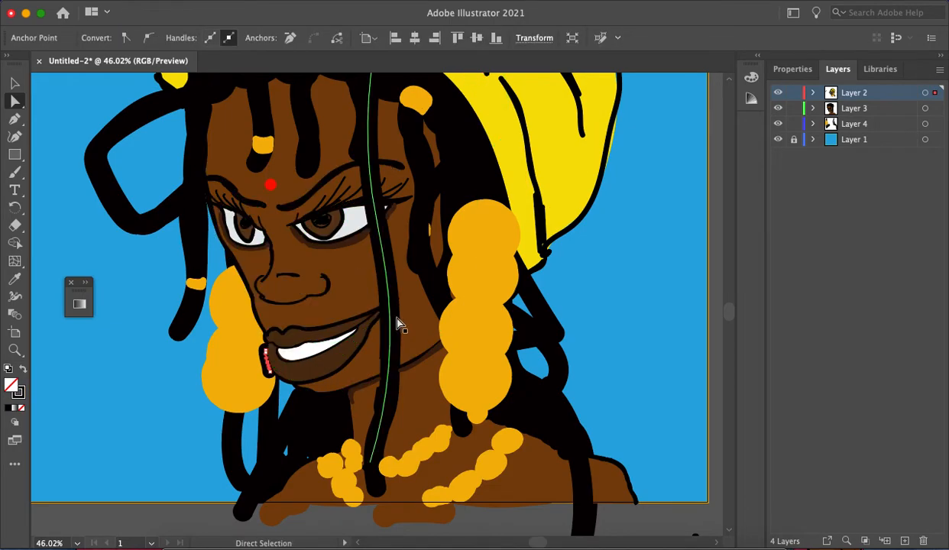
key("Delete")
key("Delete")
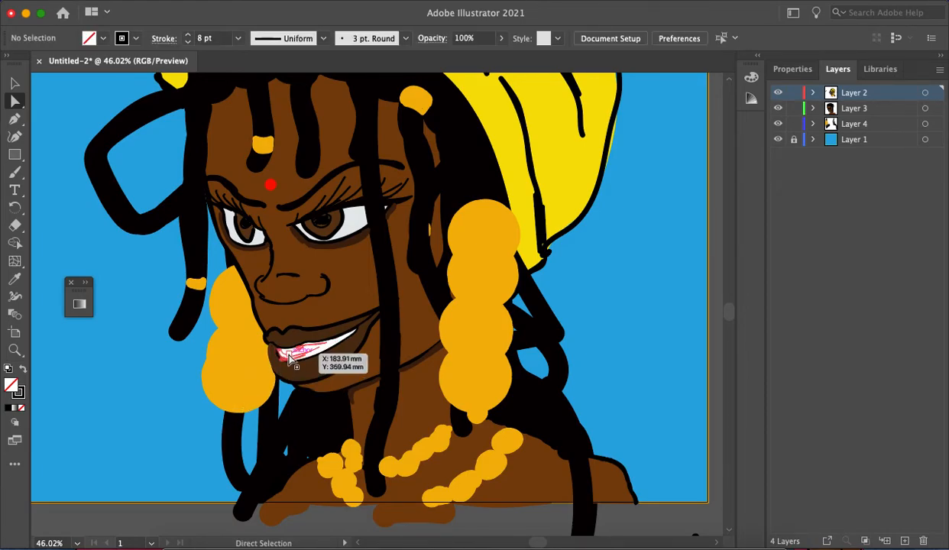
Step: Sample the mouth's stroke style with the Eyedropper
key("i")
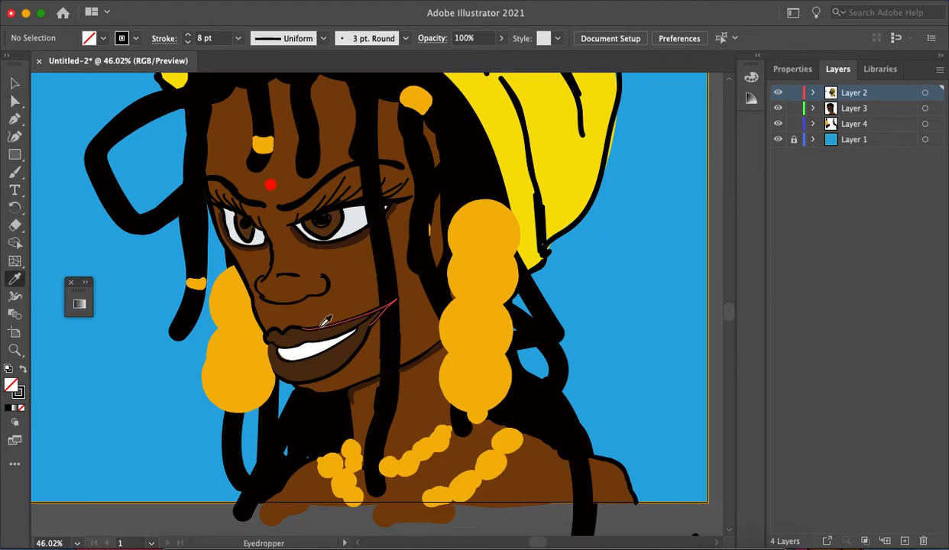
left_click(308, 341)
key("a")
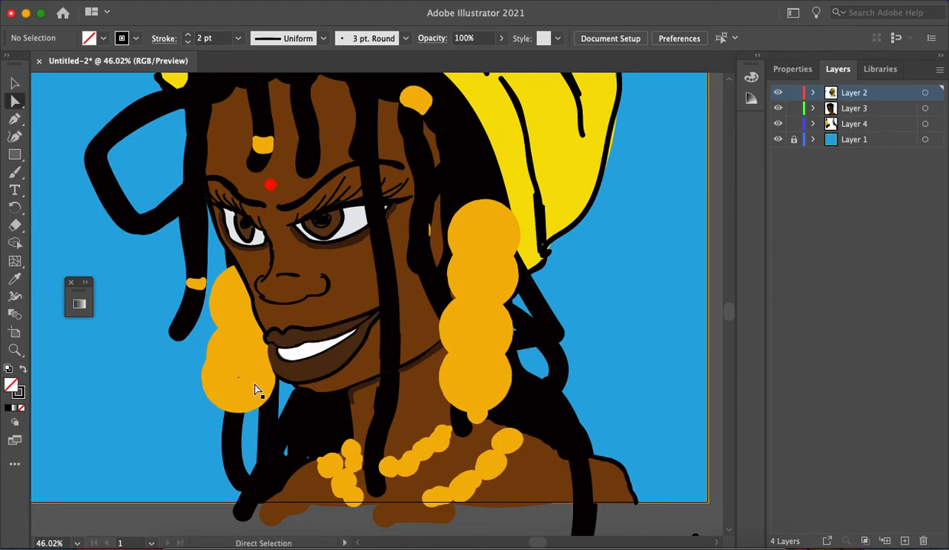
Step: Stretch the far earring's lowest bead slightly downward by its anchor point
left_click_drag(238, 380, 239, 384)
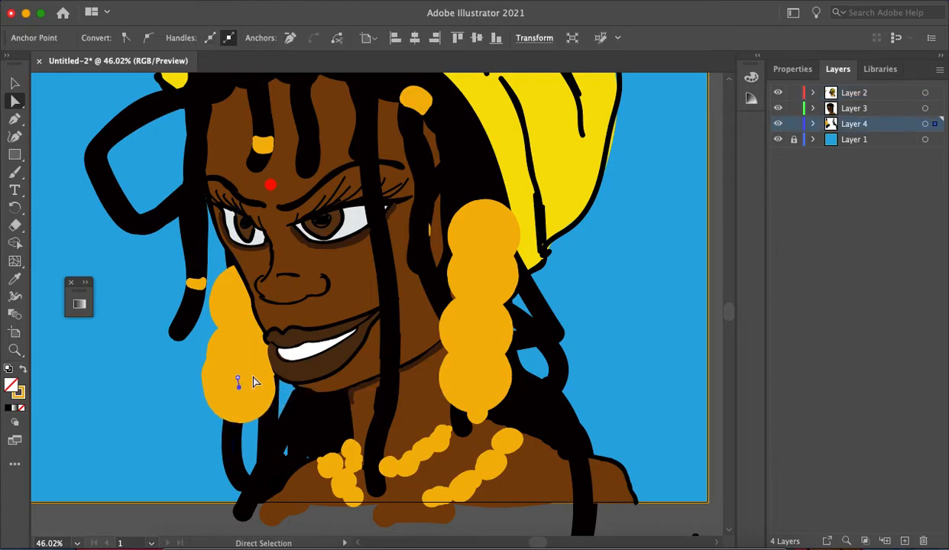
scroll(359, 370, "down", 5)
scroll(358, 372, "up", 4)
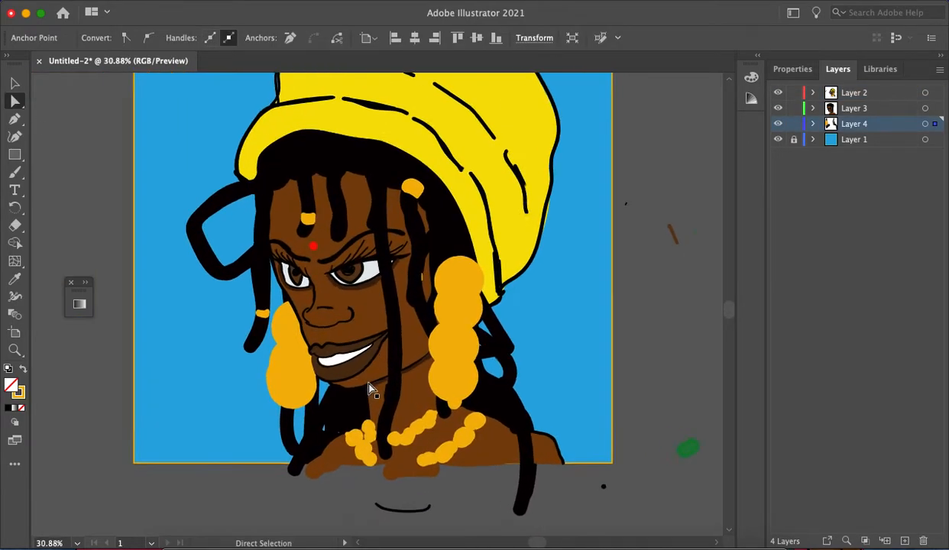
scroll(368, 387, "up", 4)
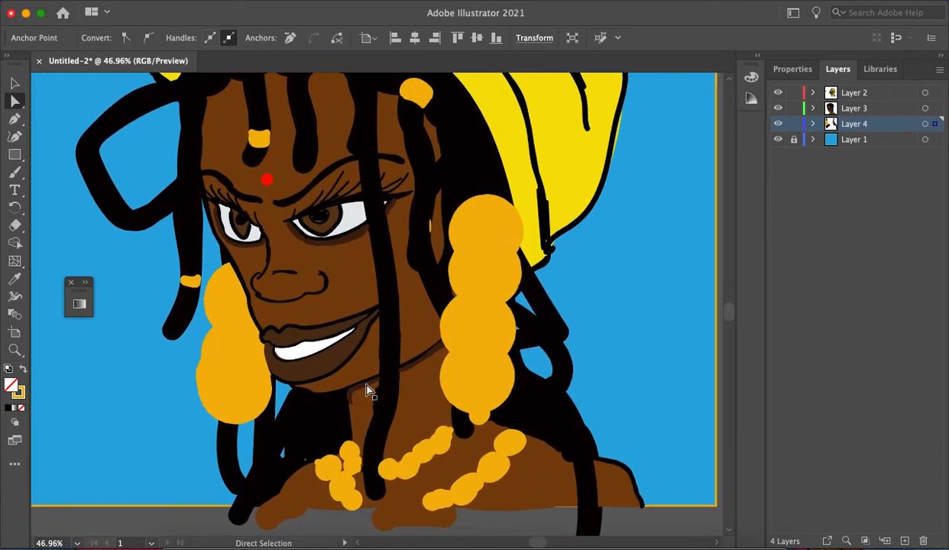
Step: Shift the upper and middle beads of the far earring in towards the face
left_click_drag(227, 293, 246, 305)
mouse_move(232, 339)
left_mouse_down()
mouse_move(243, 375)
mouse_move(237, 339)
mouse_move(250, 346)
mouse_move(238, 305)
mouse_move(238, 337)
left_mouse_up()
scroll(244, 360, "down", 5)
scroll(260, 348, "up", 4)
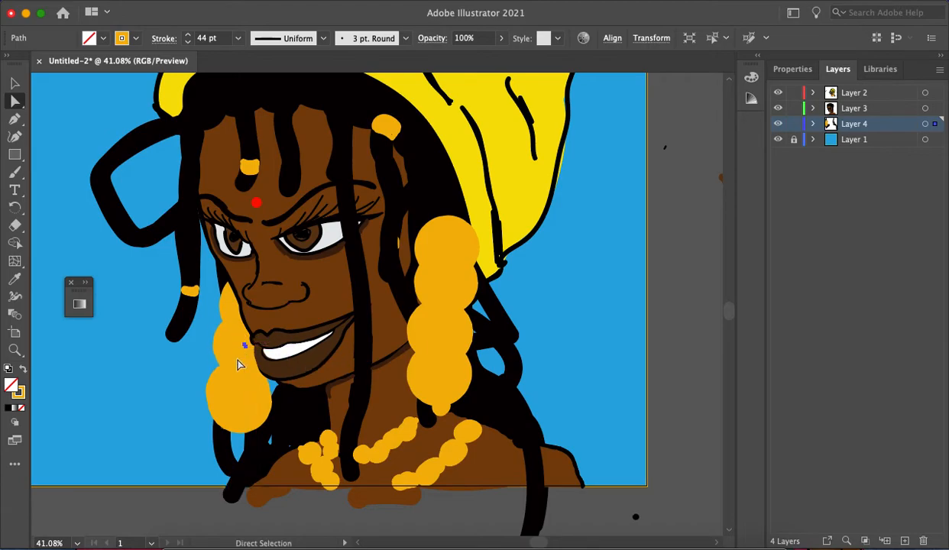
Step: Replace the far earring's lowest bead with a copy of the middle bead, placed directly beneath it
left_click_drag(237, 387, 215, 431)
key("Delete")
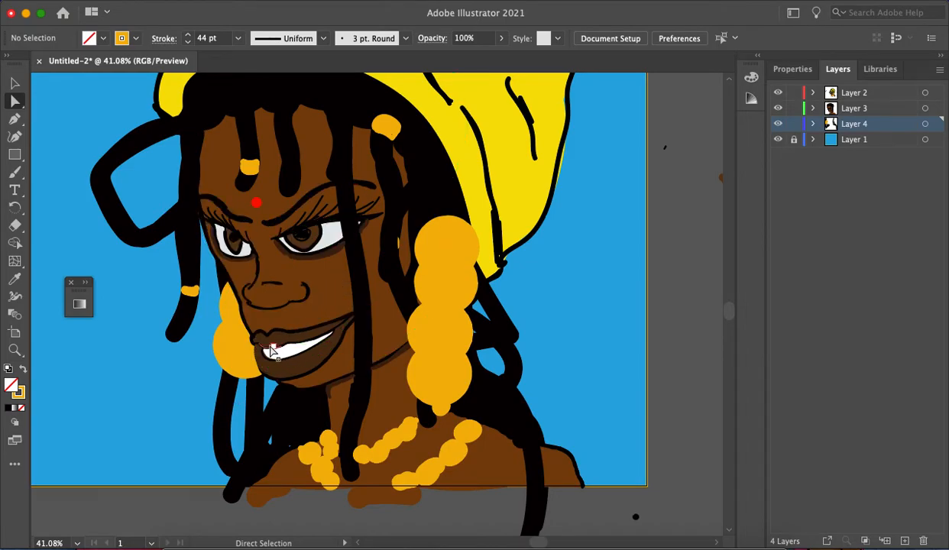
left_click(245, 347)
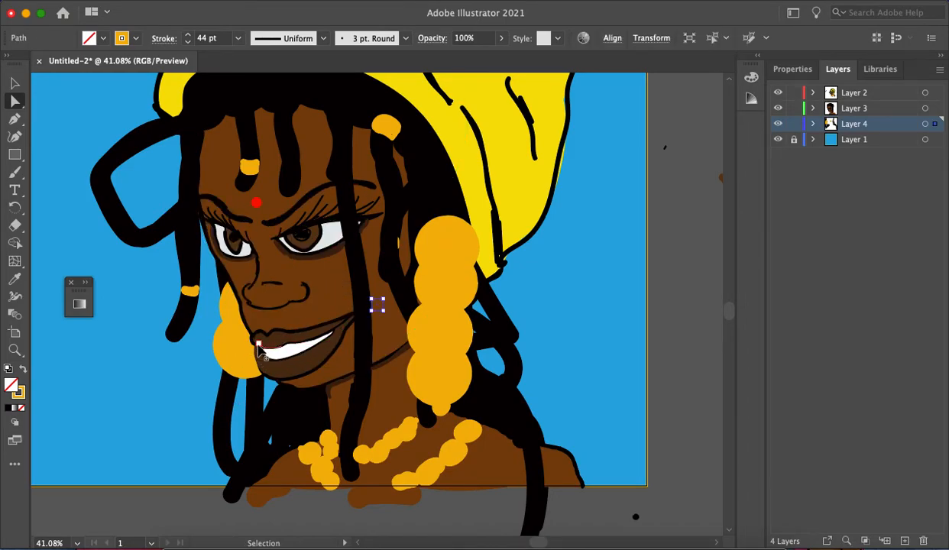
left_click_drag(372, 306, 244, 389)
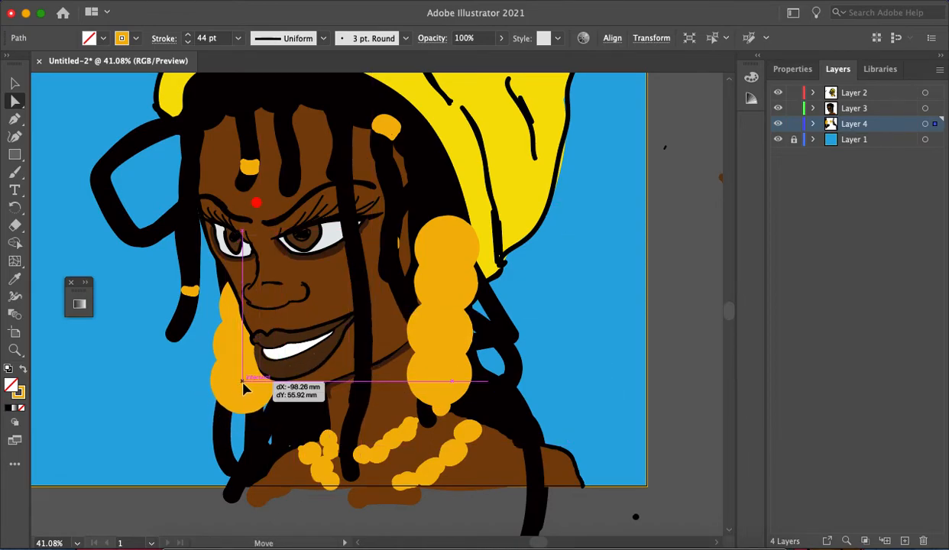
scroll(294, 328, "down", 5)
scroll(295, 328, "up", 3)
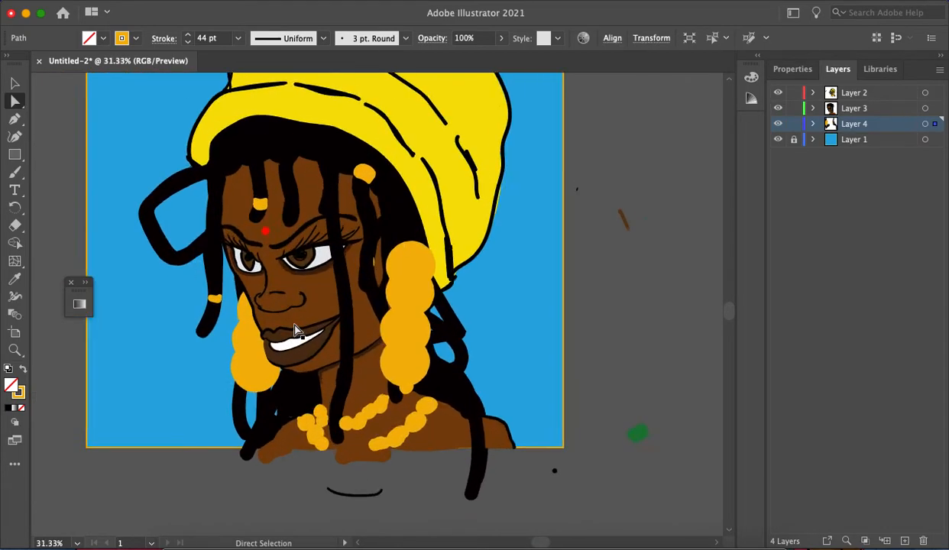
scroll(295, 328, "up", 3)
scroll(447, 267, "down", 5)
scroll(532, 331, "up", 1)
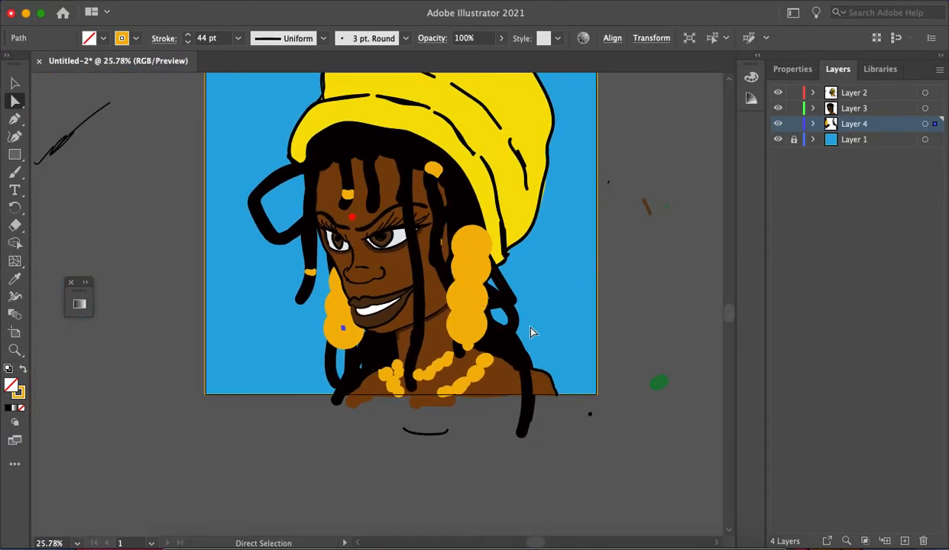
Step: Deselect the bead and set the Paintbrush to a black 1 pt stroke
left_click(620, 291)
key("b")
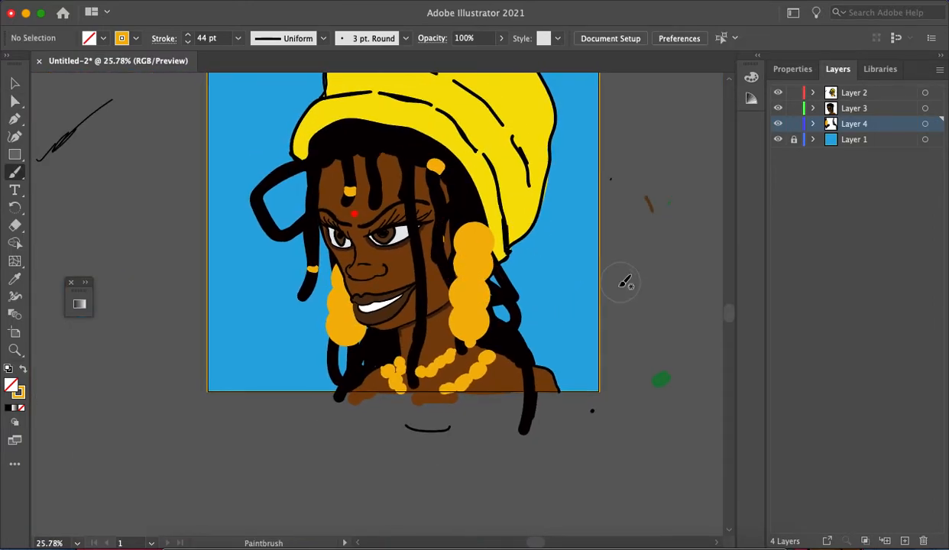
left_click(792, 68)
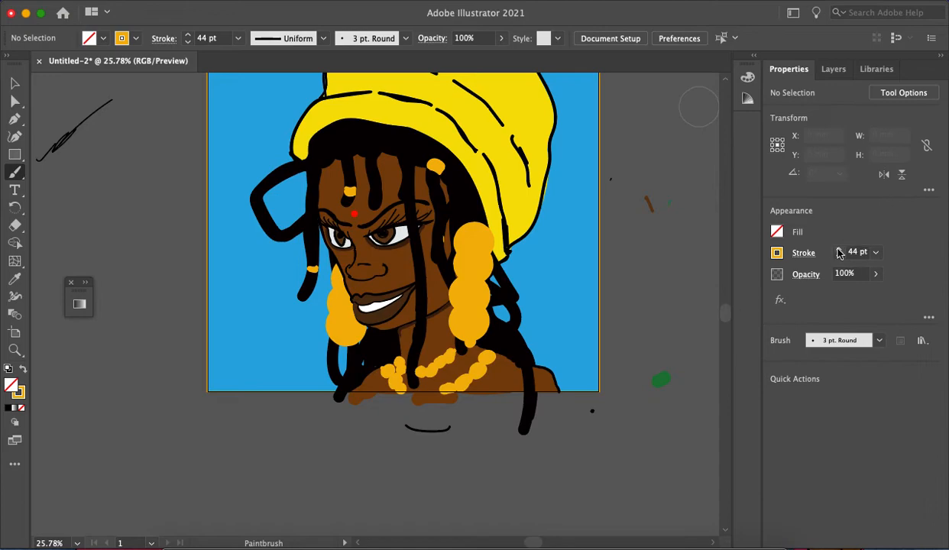
left_click(777, 252)
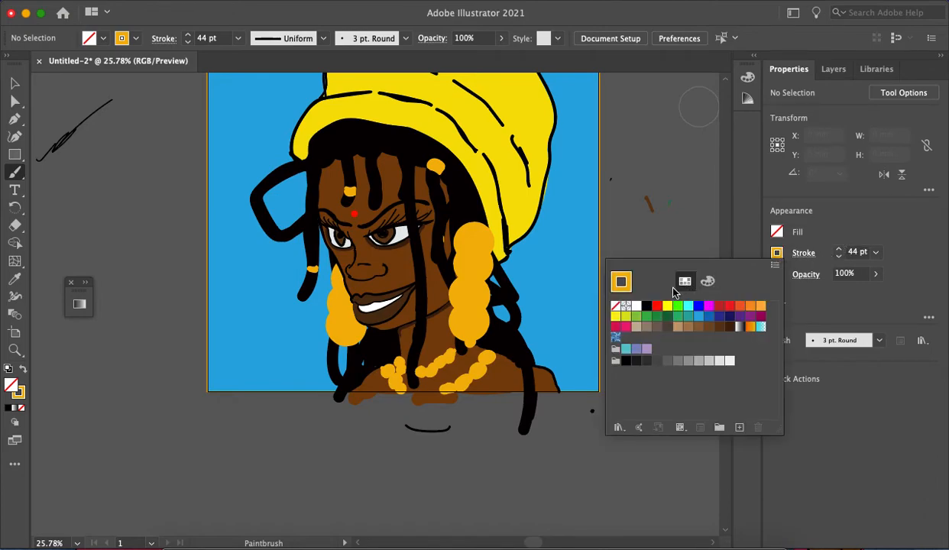
left_click(646, 306)
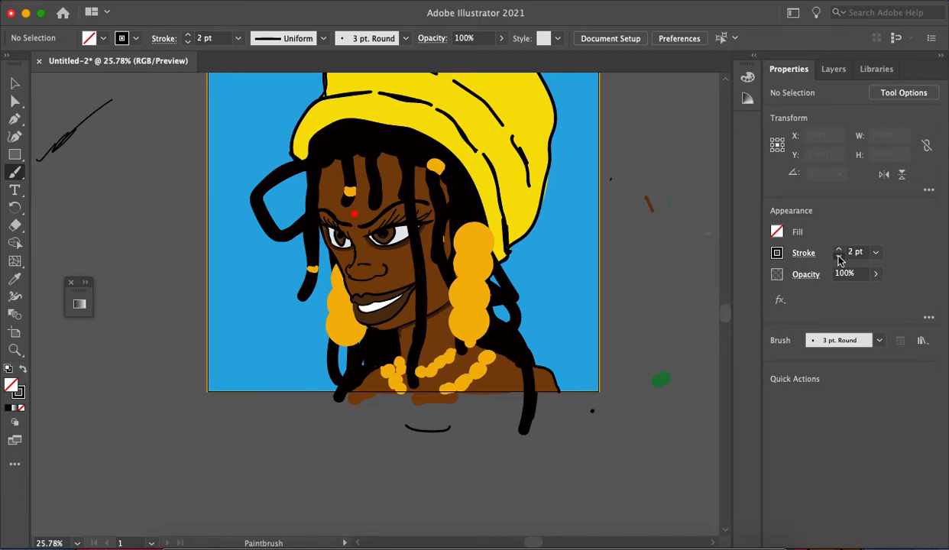
Step: Paint the missing black outline along the lower lip's edge beside the far earring
scroll(274, 303, "up", 10)
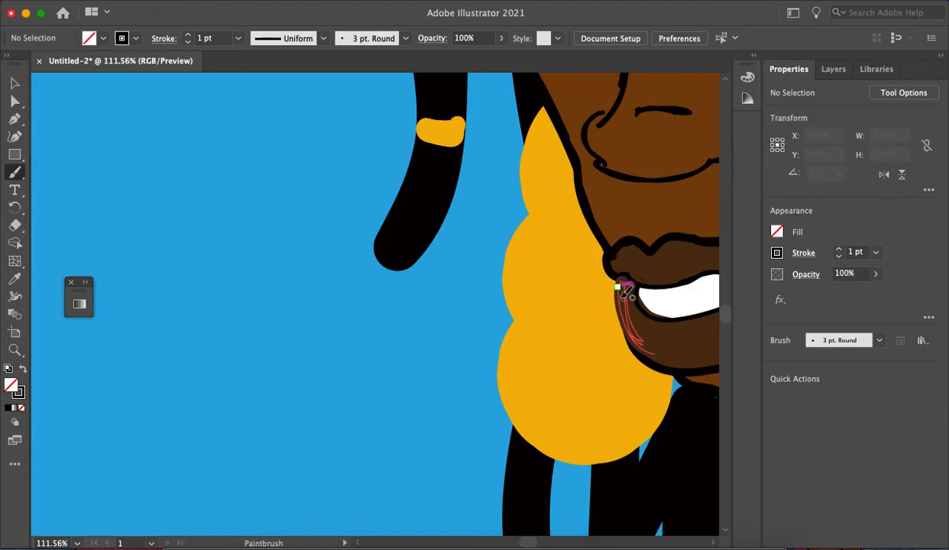
scroll(624, 291, "up", 5)
mouse_move(612, 282)
left_mouse_down()
mouse_move(602, 325)
mouse_move(620, 374)
mouse_move(650, 398)
mouse_move(623, 312)
left_mouse_up()
key("super+z")
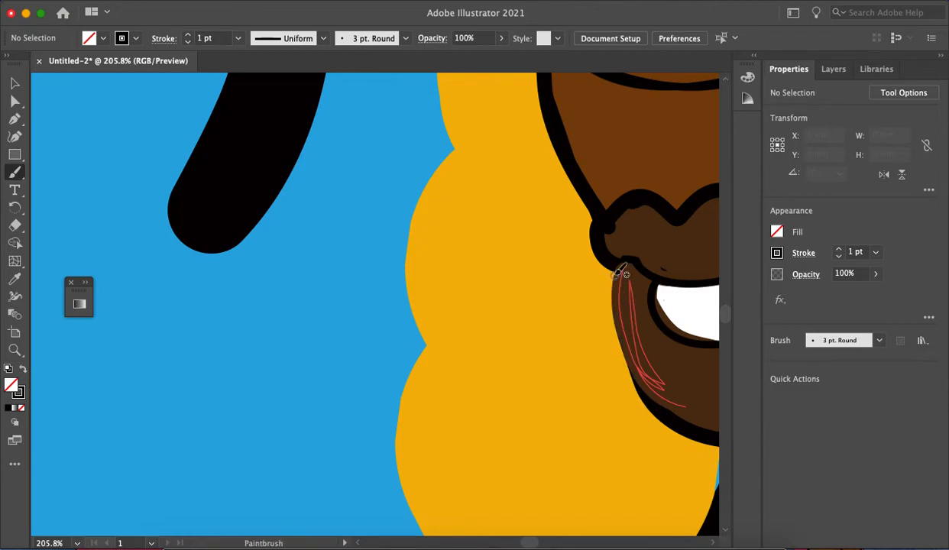
mouse_move(617, 270)
left_mouse_down()
mouse_move(605, 309)
mouse_move(615, 355)
mouse_move(643, 390)
left_mouse_up()
Step: Raise the brush stroke to 3 pt and thicken both eyes' lower lid lines in black on Layer 2
scroll(626, 297, "down", 5)
scroll(626, 295, "right", 3)
scroll(627, 295, "up", 3)
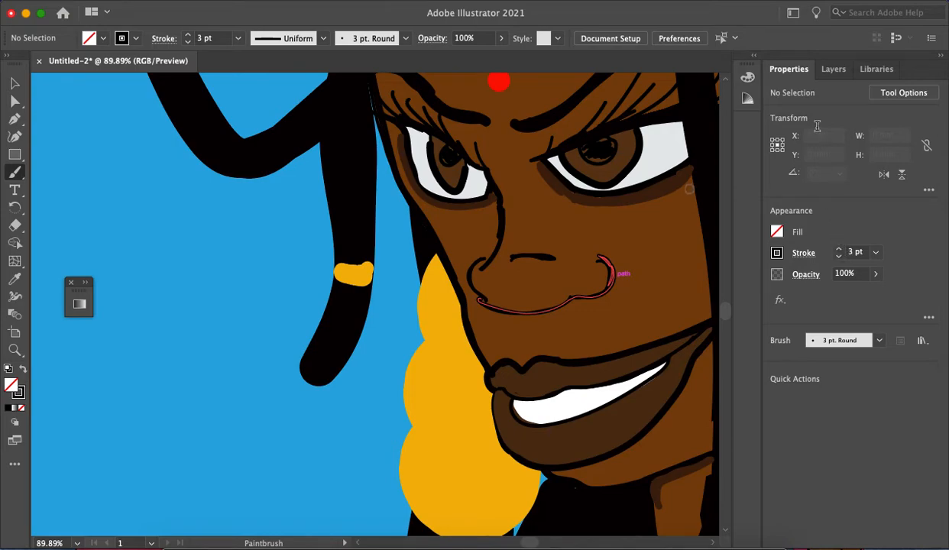
left_click(832, 74)
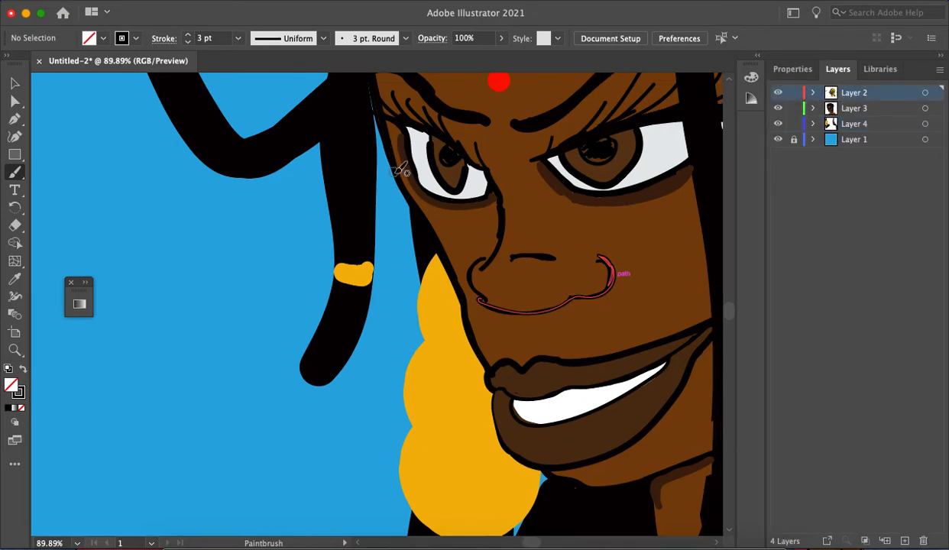
left_click_drag(424, 189, 401, 176)
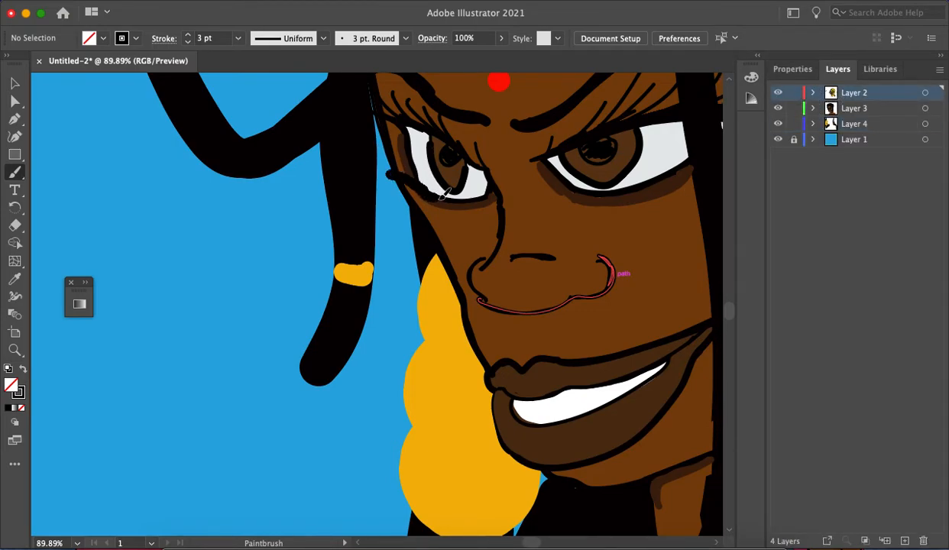
scroll(496, 179, "down", 4)
scroll(568, 187, "up", 2)
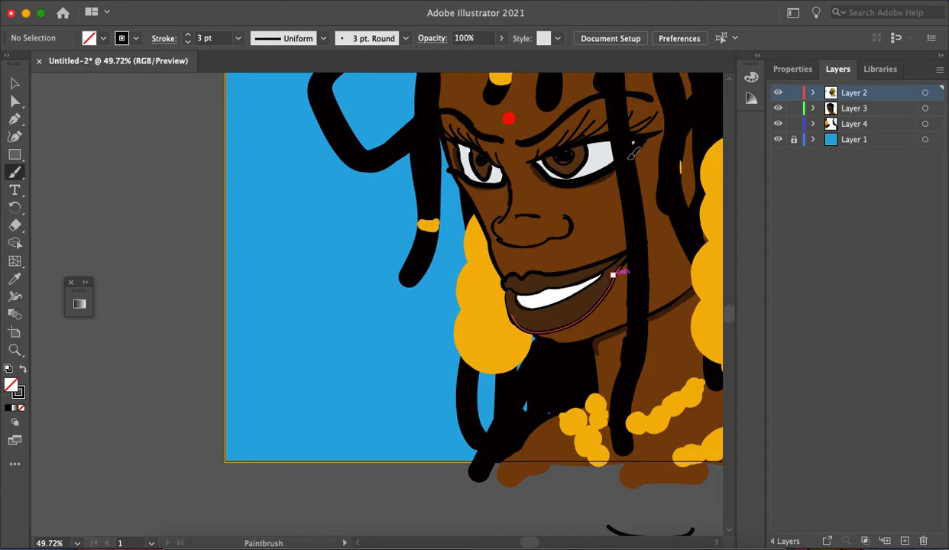
scroll(636, 169, "down", 4)
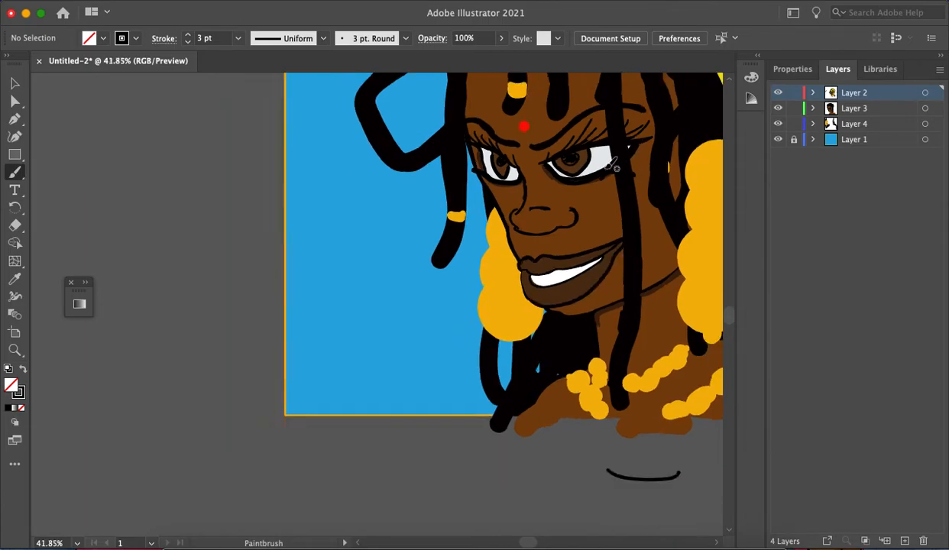
Step: Add short black fold and crease lines across the yellow hat with the 3 pt brush
scroll(561, 204, "up", 5)
scroll(561, 205, "down", 6)
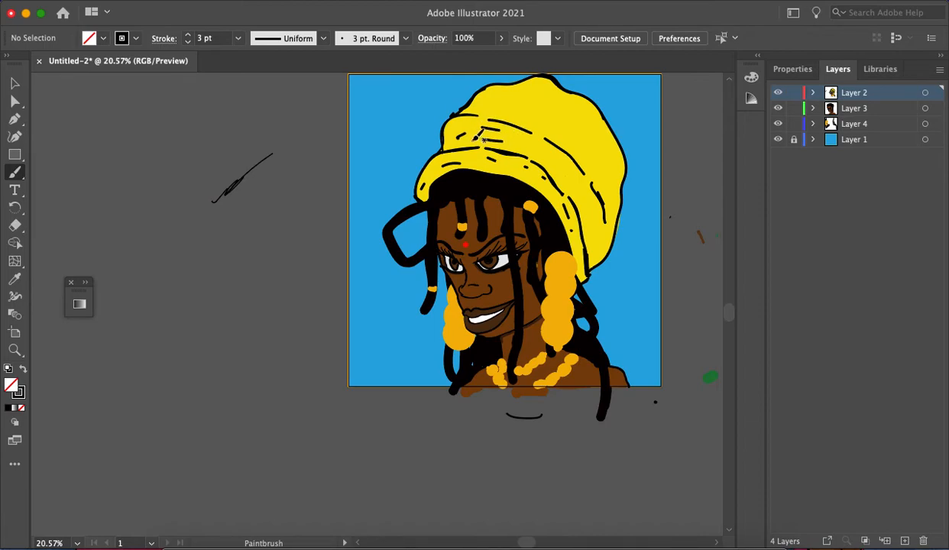
left_click_drag(610, 219, 614, 190)
left_click_drag(592, 143, 579, 131)
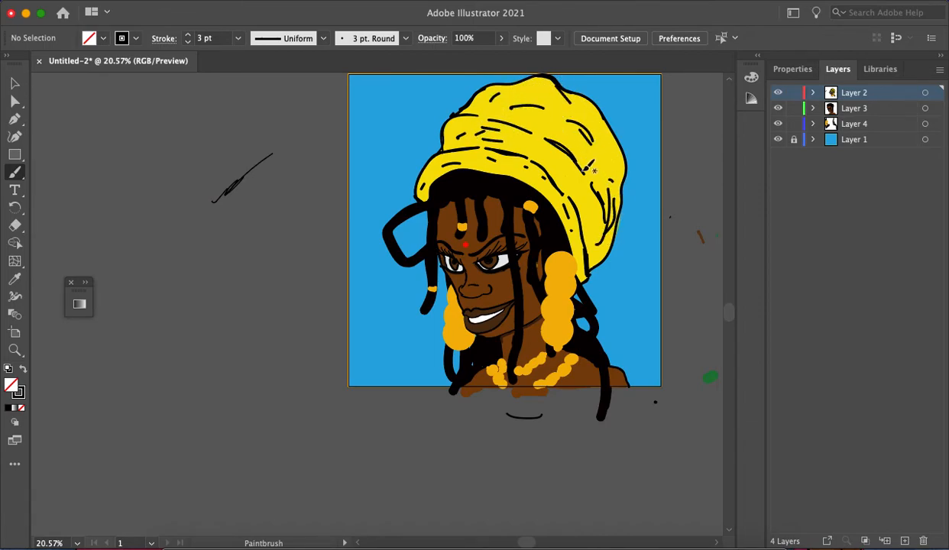
Step: Try painting thin 3 pt black hair strands down over the near earring
scroll(596, 253, "down", 4)
scroll(593, 256, "up", 9)
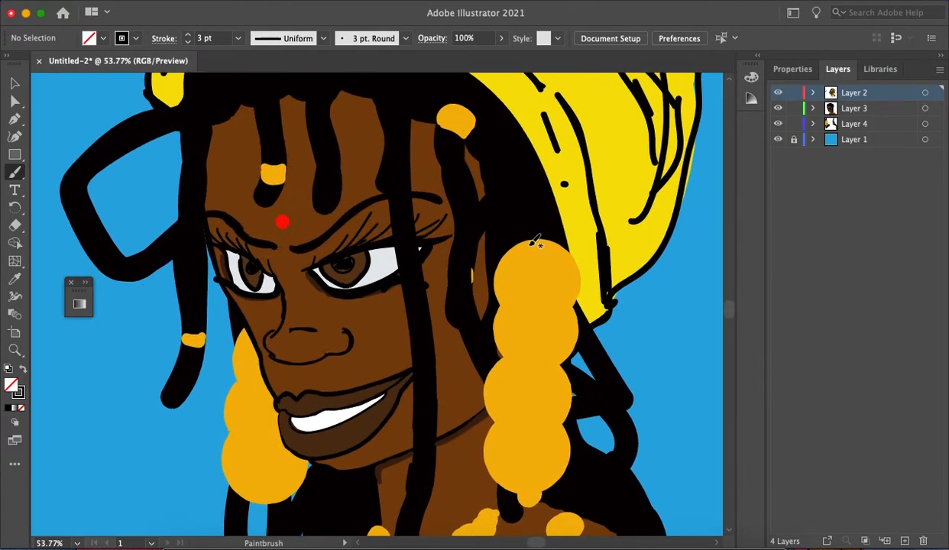
scroll(537, 243, "up", 1)
mouse_move(535, 237)
left_mouse_down()
mouse_move(555, 249)
mouse_move(551, 409)
left_mouse_up()
left_click_drag(506, 246, 519, 530)
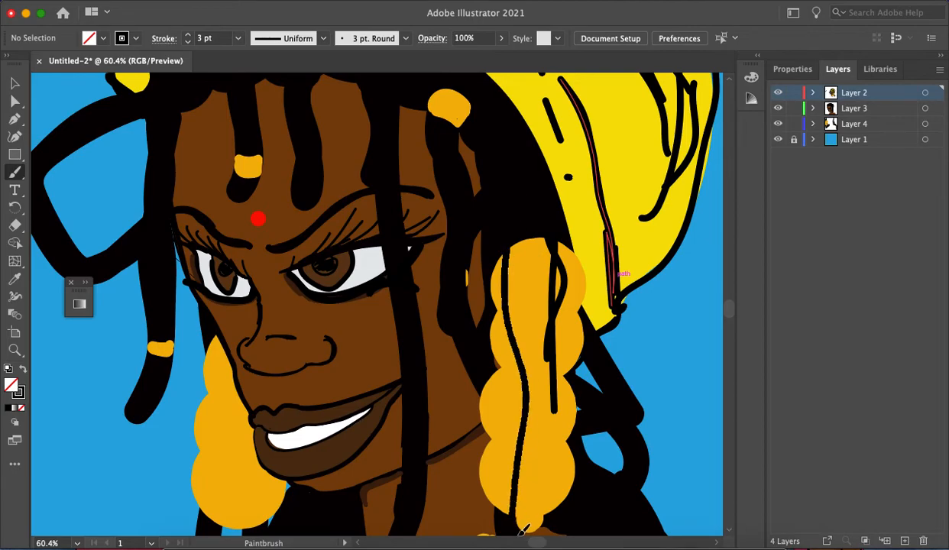
scroll(520, 528, "down", 6)
scroll(541, 434, "up", 2)
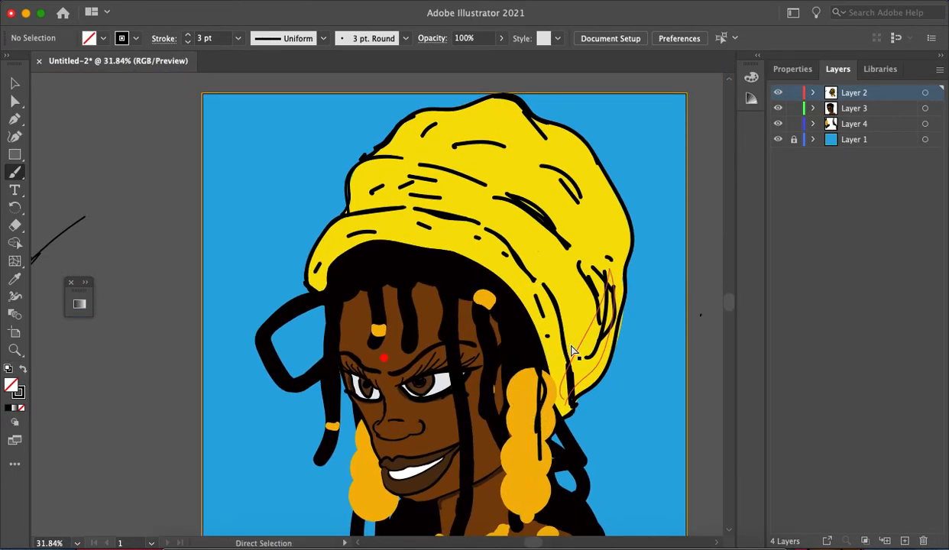
Step: Set the brush stroke to 9 pt and paint a black dreadlock hanging down over the far earring
left_click(789, 69)
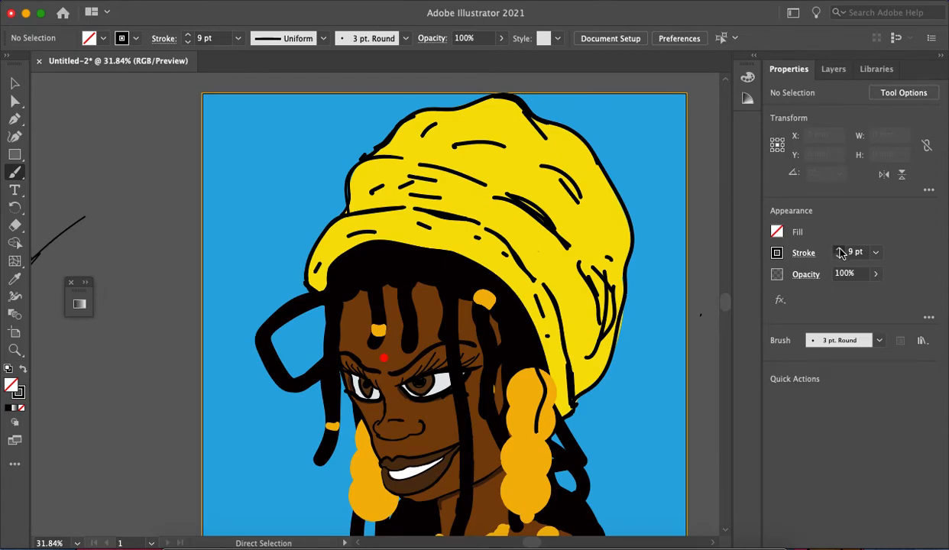
scroll(683, 263, "down", 10)
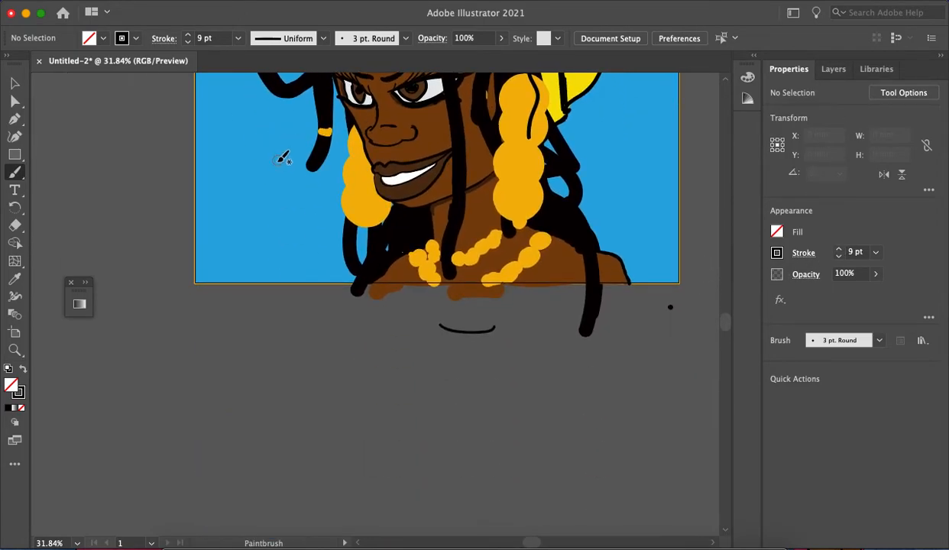
left_click_drag(357, 136, 369, 284)
scroll(370, 284, "down", 5)
scroll(370, 284, "up", 3)
Step: Paint several 9 pt black dreadlocks hanging over the near earring and behind the neck
scroll(368, 281, "up", 2)
mouse_move(524, 107)
left_mouse_down()
mouse_move(518, 244)
mouse_move(492, 263)
left_mouse_up()
scroll(505, 111, "down", 3)
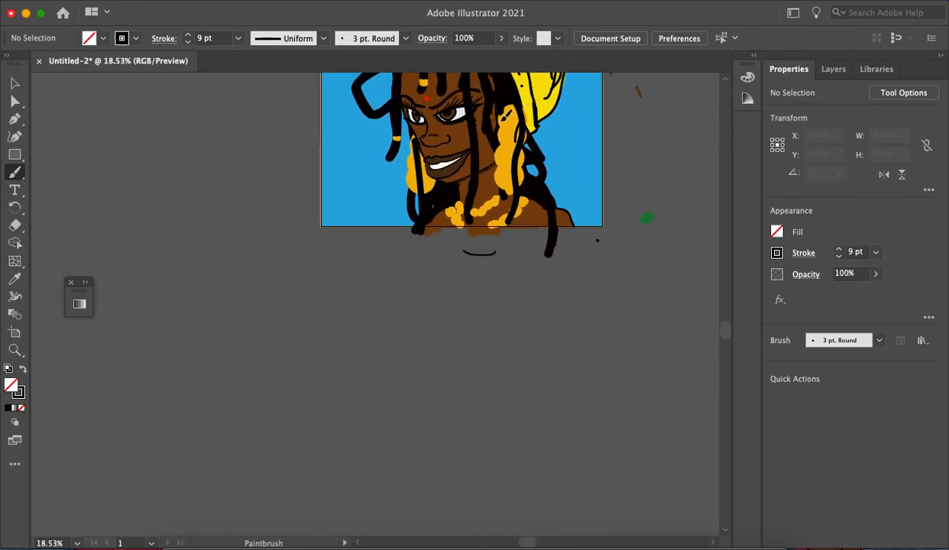
scroll(504, 111, "down", 3)
scroll(535, 153, "up", 2)
scroll(543, 162, "down", 1)
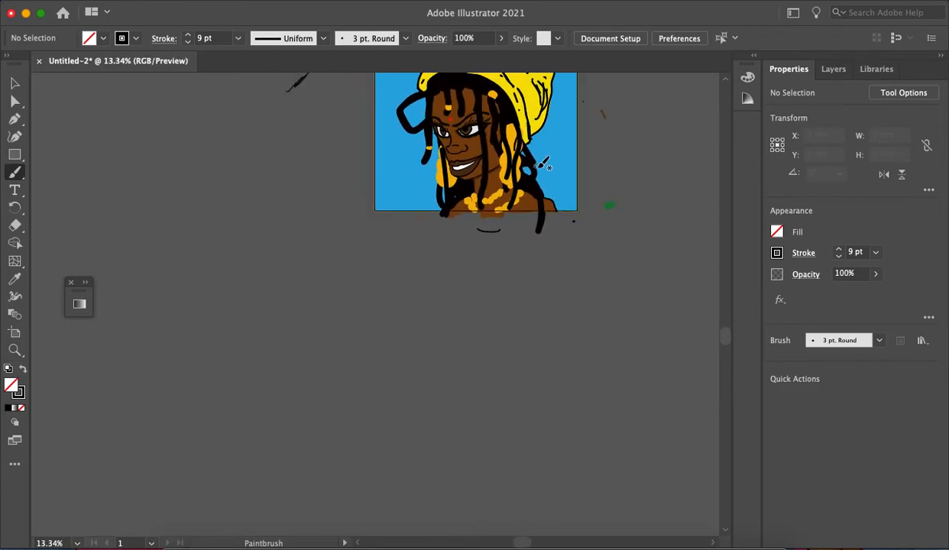
scroll(542, 163, "up", 3)
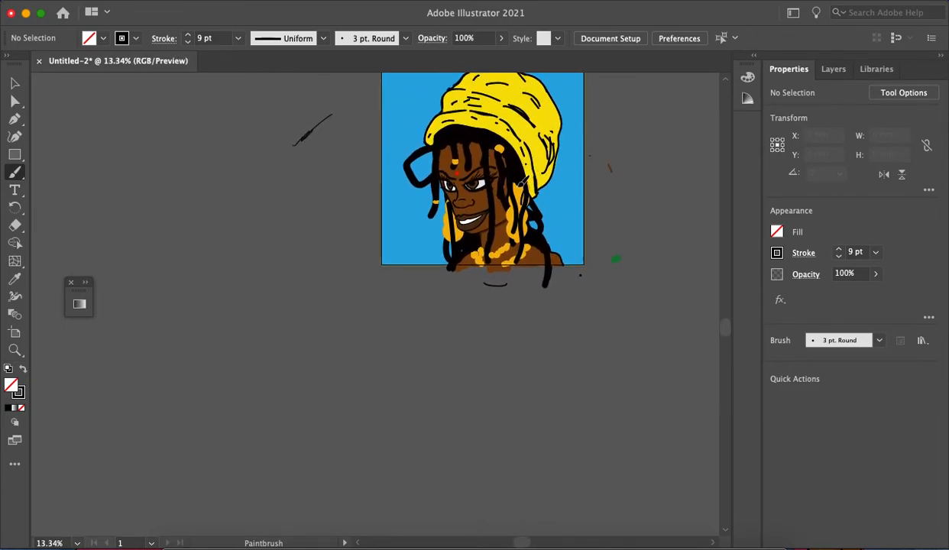
scroll(527, 176, "up", 3)
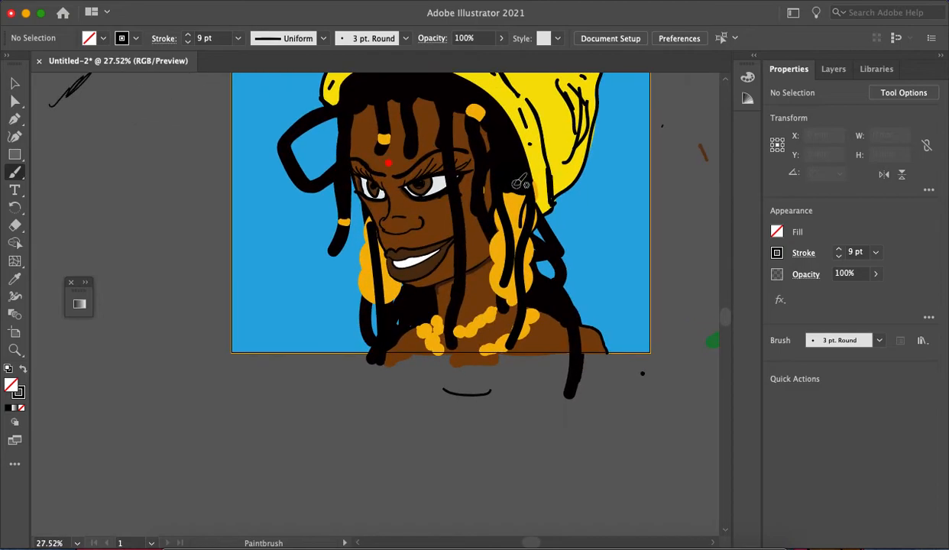
scroll(500, 275, "down", 2)
scroll(535, 238, "up", 1)
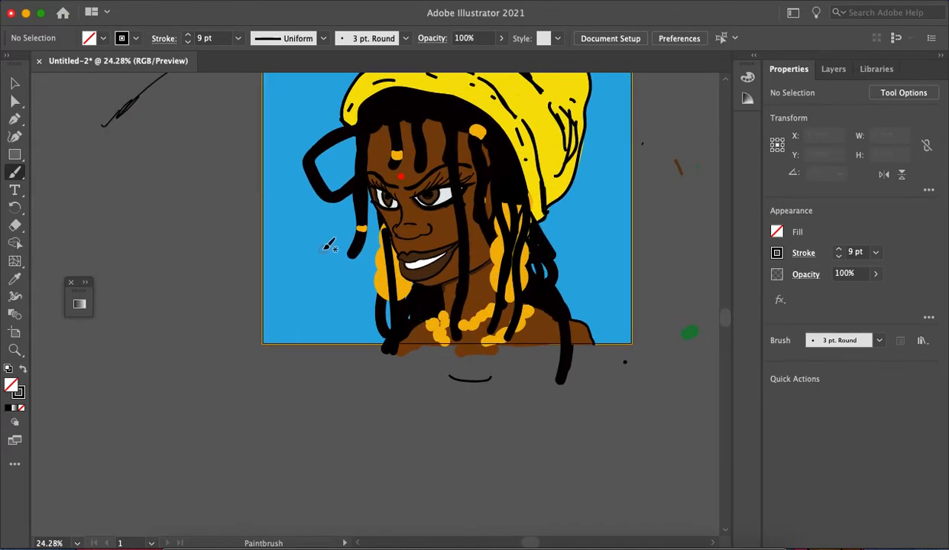
Step: Try painting a 9 pt dreadlock from the temple down along the outer edge of the far earring
scroll(325, 239, "up", 4)
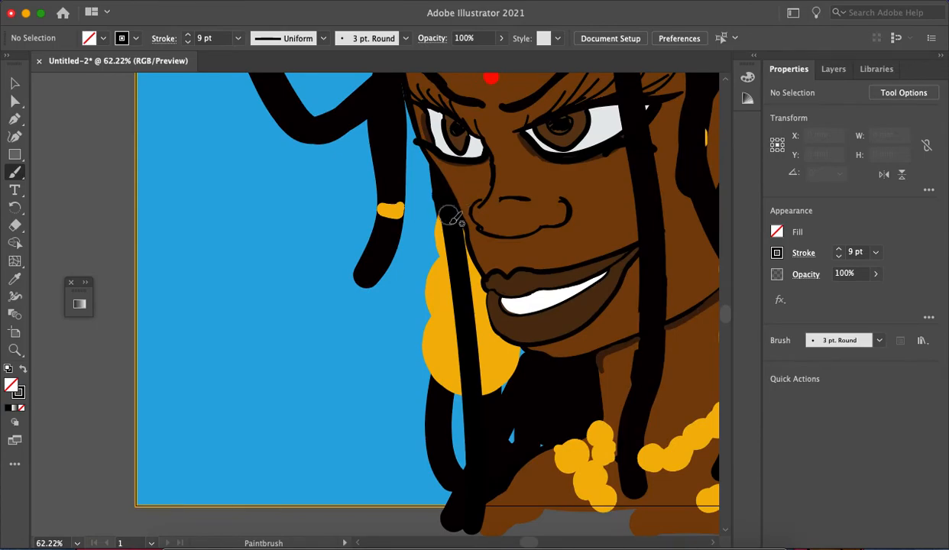
scroll(450, 198, "down", 4)
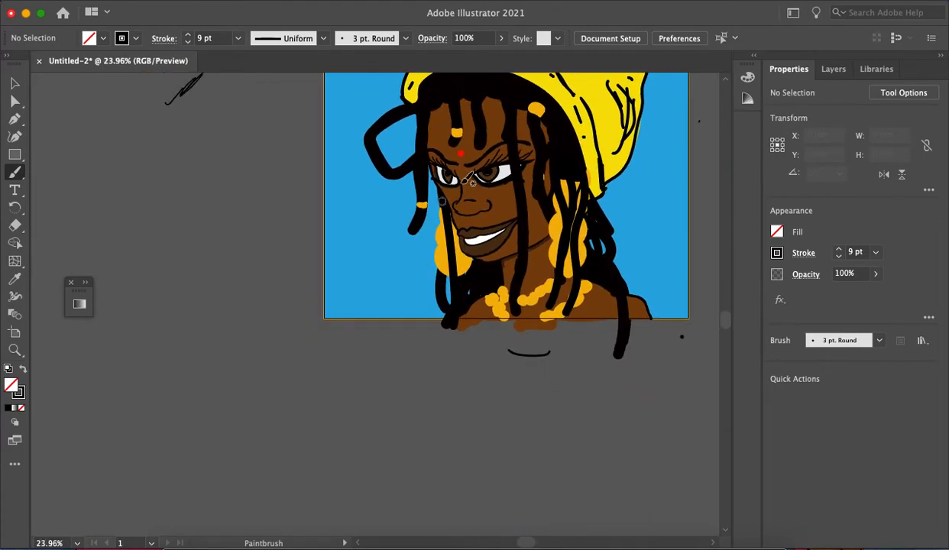
scroll(489, 153, "up", 1)
scroll(504, 132, "down", 2)
scroll(505, 131, "up", 3)
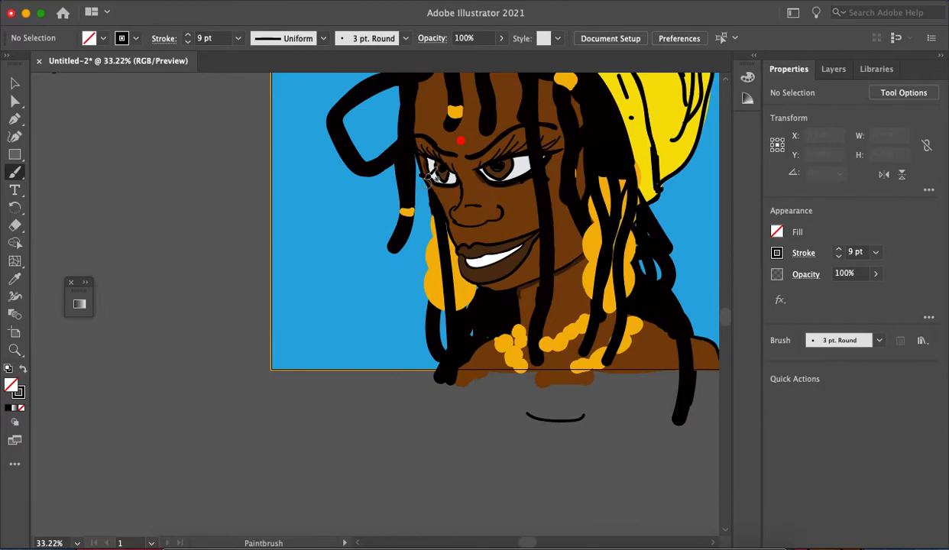
mouse_move(419, 164)
left_mouse_down()
mouse_move(432, 227)
mouse_move(407, 328)
left_mouse_up()
scroll(413, 306, "down", 2)
scroll(432, 252, "up", 4)
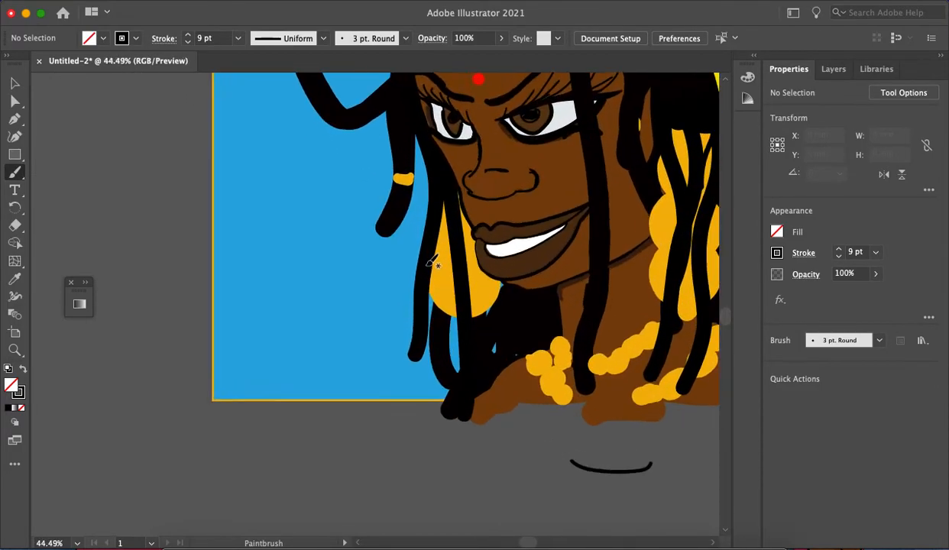
scroll(411, 191, "down", 2)
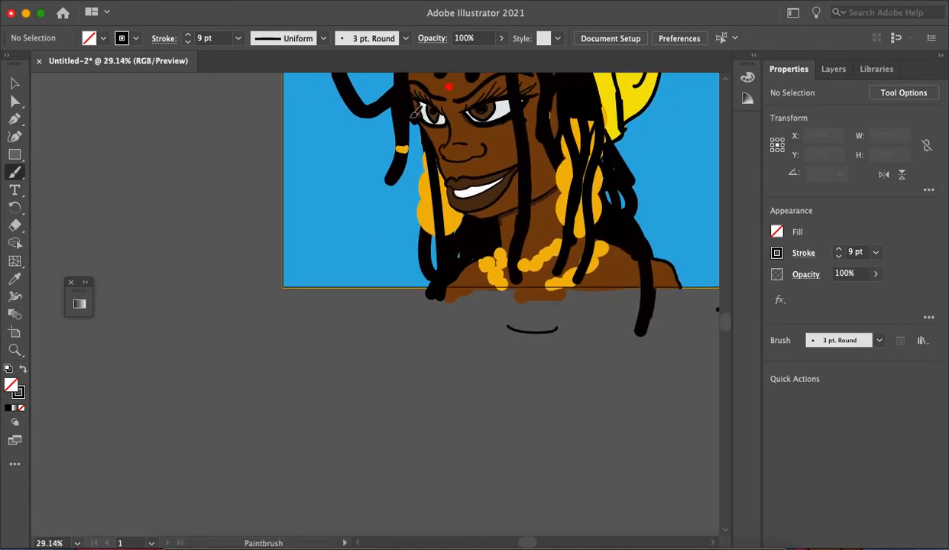
left_click_drag(413, 158, 419, 255)
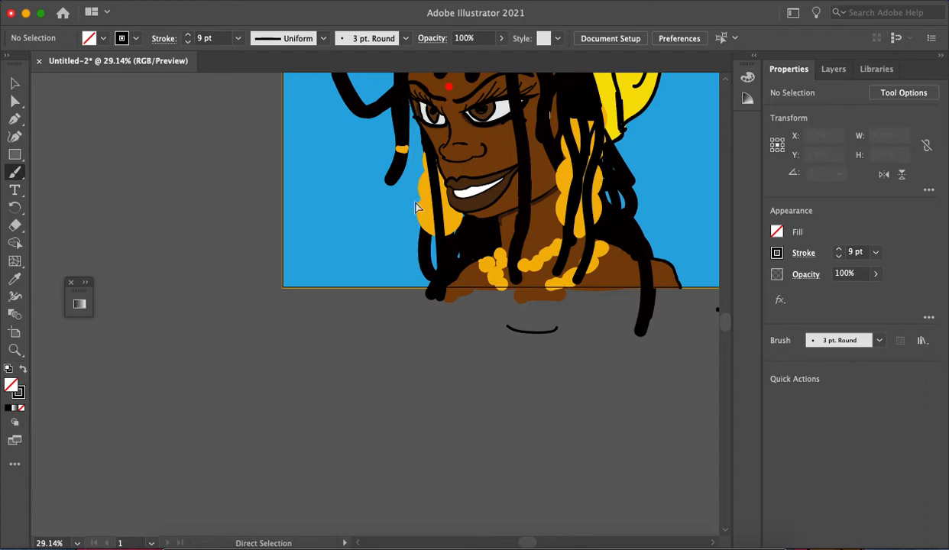
Step: Paint a wavy 9 pt black dreadlock between the gold-banded lock and the far earring
scroll(418, 152, "down", 1)
scroll(419, 111, "up", 4)
scroll(414, 115, "up", 5)
mouse_move(421, 217)
left_mouse_down()
mouse_move(457, 319)
mouse_move(443, 503)
left_mouse_up()
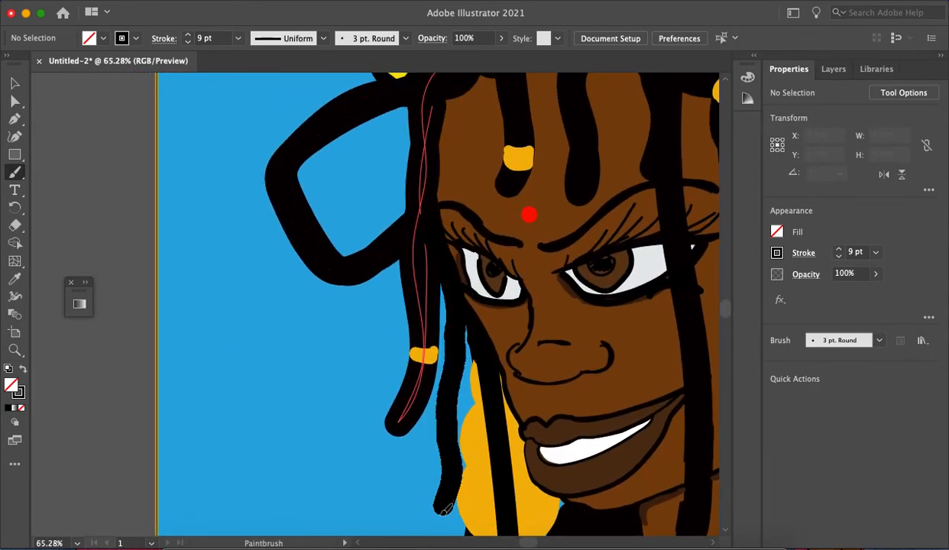
Step: Examine the whole portrait at different magnifications to judge the added dreadlocks and hat creases
scroll(430, 500, "down", 5)
scroll(429, 493, "down", 3)
scroll(433, 487, "down", 2)
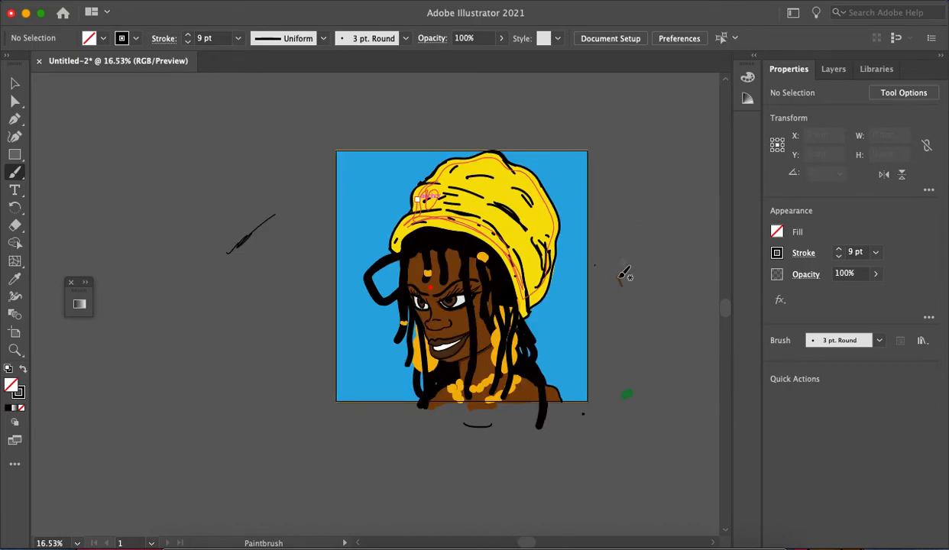
scroll(597, 246, "down", 3)
scroll(596, 246, "up", 6)
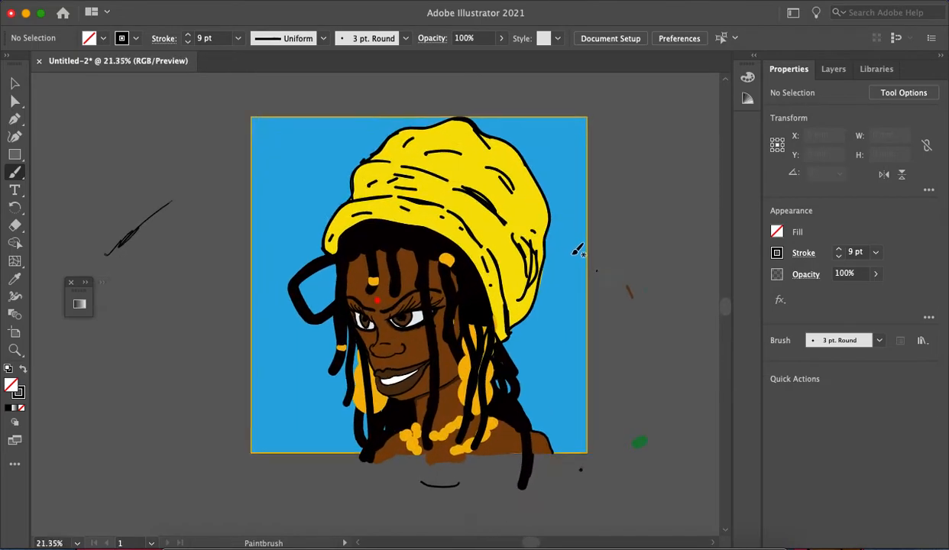
scroll(575, 237, "up", 1)
scroll(573, 236, "down", 4)
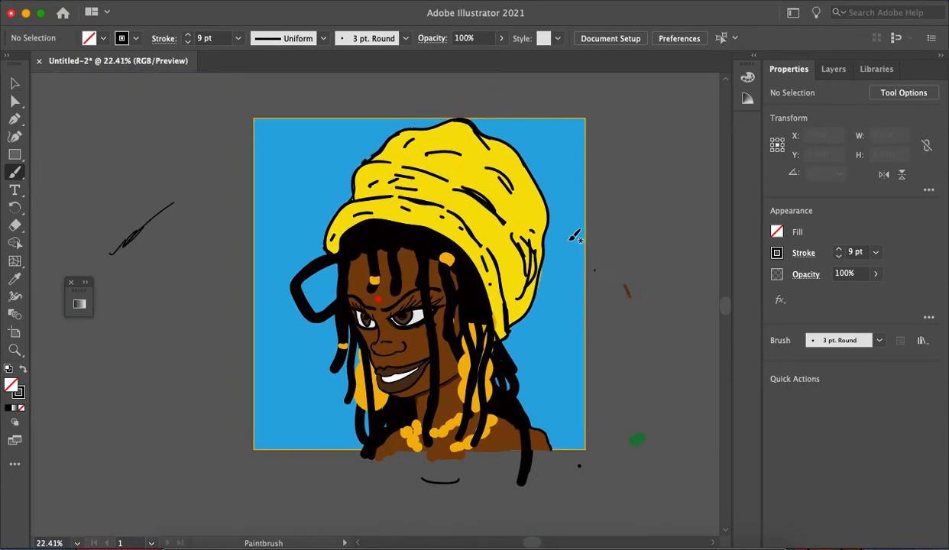
key("a")
scroll(522, 217, "down", 3)
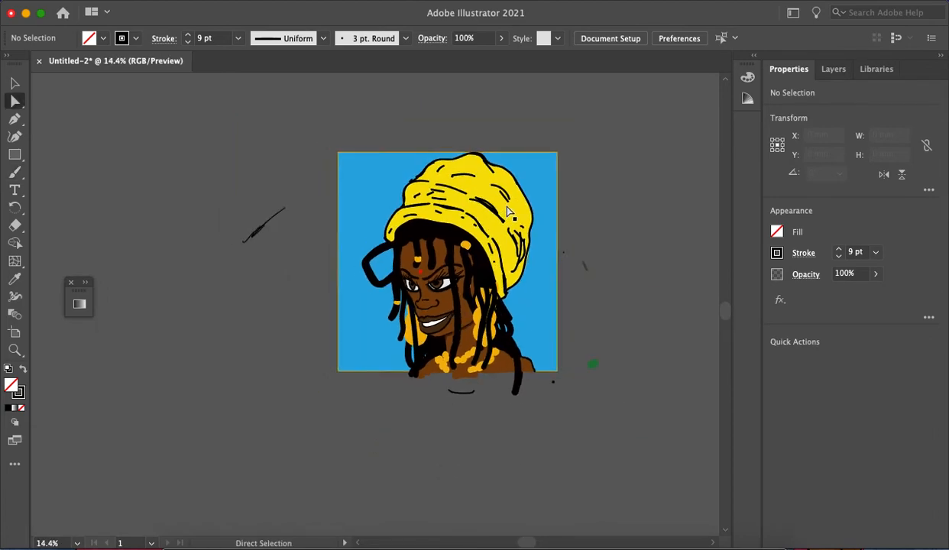
scroll(521, 217, "down", 3)
scroll(520, 221, "up", 5)
scroll(519, 221, "down", 3)
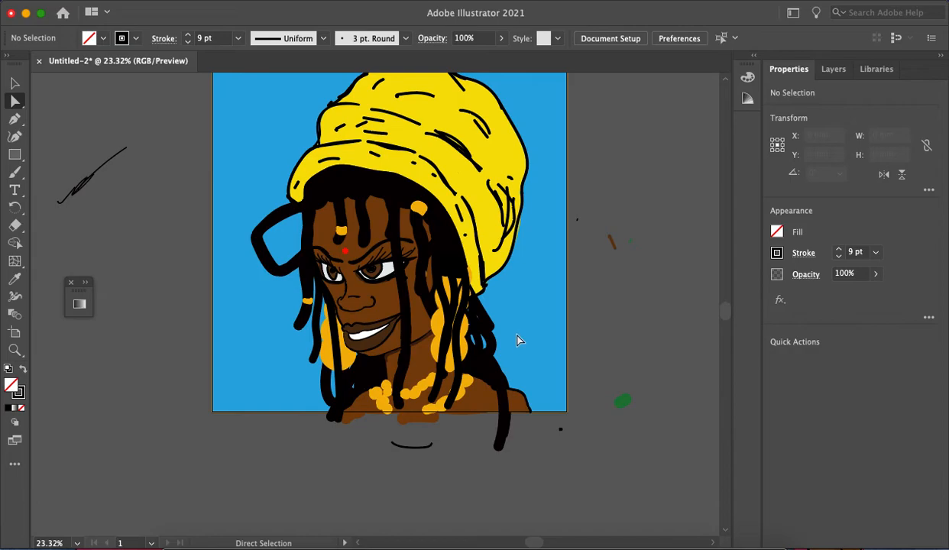
Step: Examine the face, jewellery and dreadlocks up close and the whole portrait at reduced size
scroll(517, 339, "up", 4)
scroll(516, 338, "down", 1)
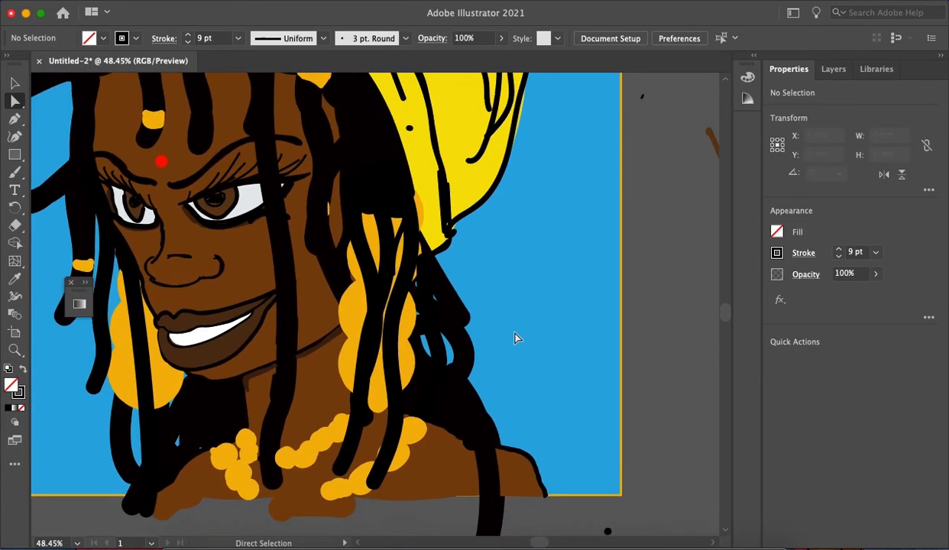
scroll(516, 339, "left", 4)
scroll(516, 338, "up", 1)
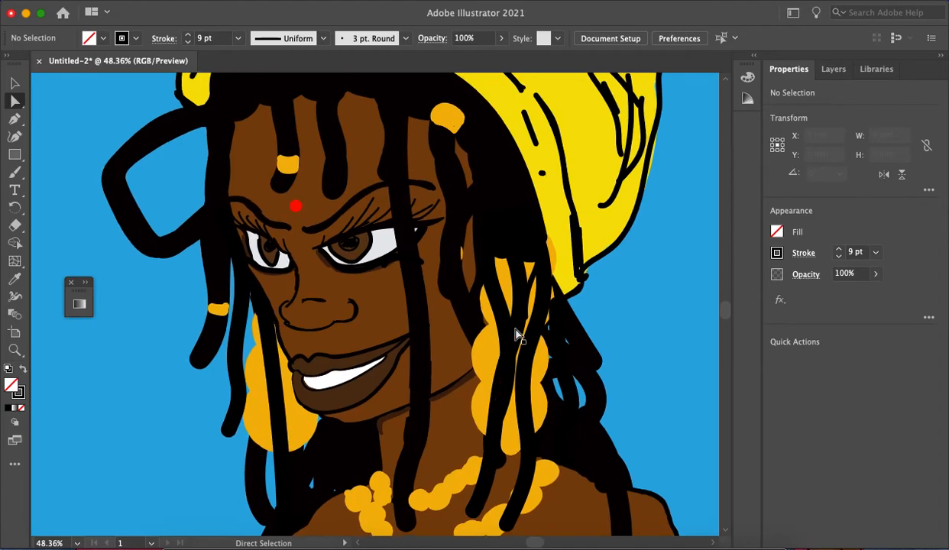
scroll(517, 336, "down", 5)
scroll(519, 332, "up", 1)
scroll(519, 327, "down", 3)
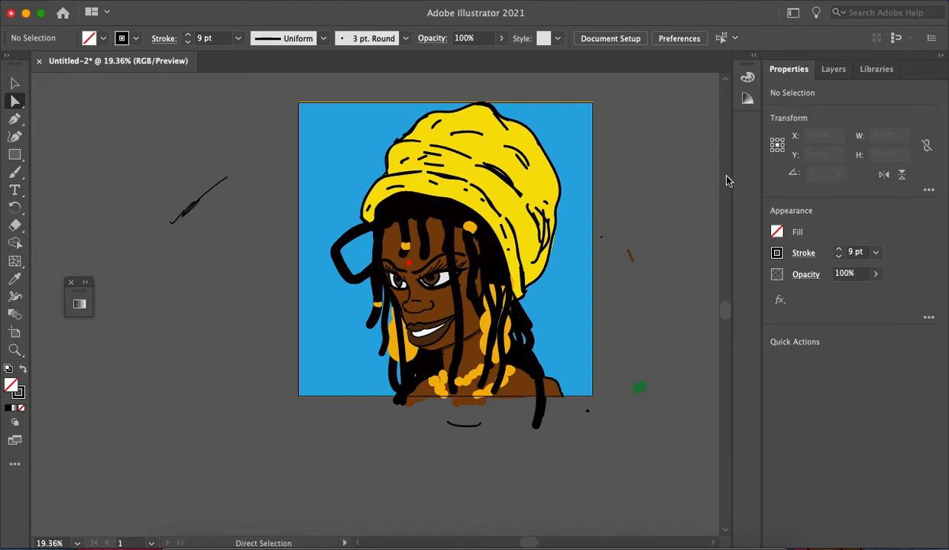
Step: Set the Paintbrush stroke to orange-red at 18 pt and paint a short test stroke on the empty area outside the artboard
left_click(777, 253)
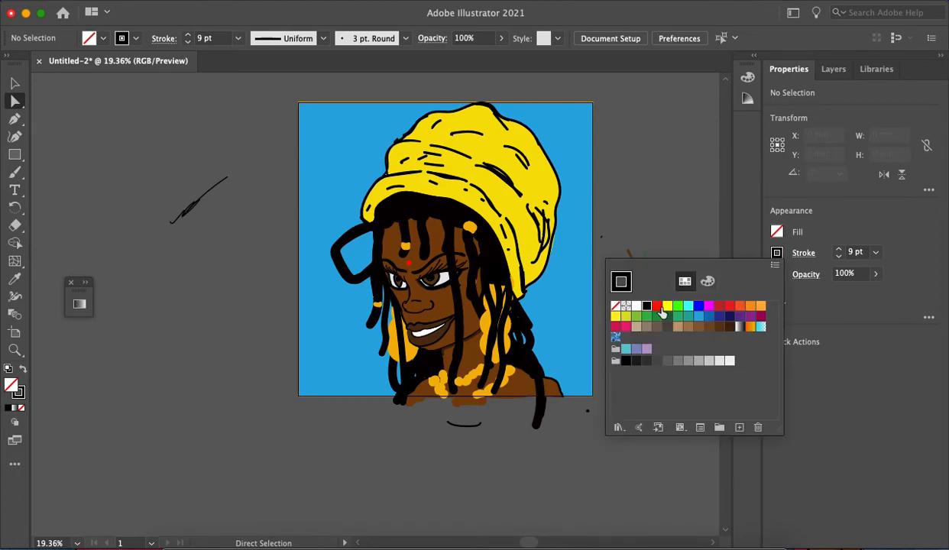
left_click(729, 308)
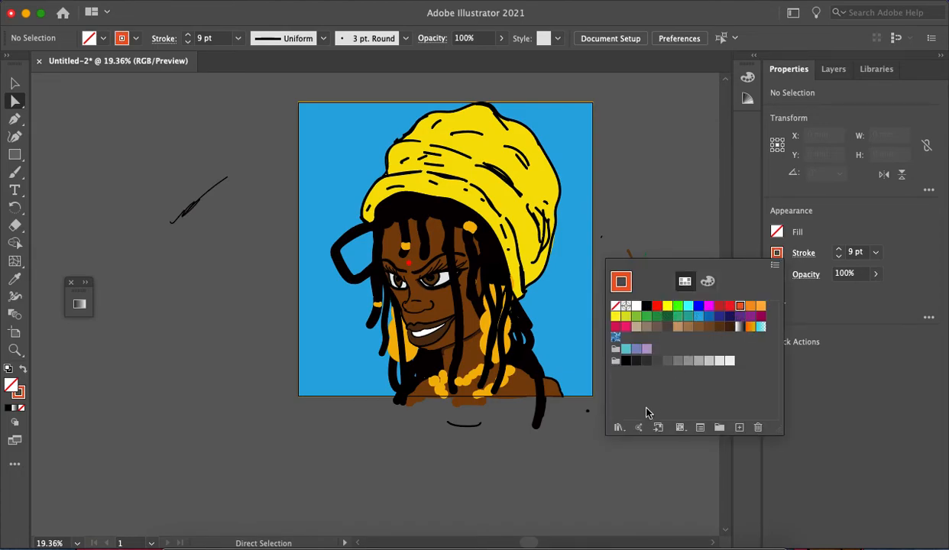
key("b")
left_click_drag(628, 456, 672, 463)
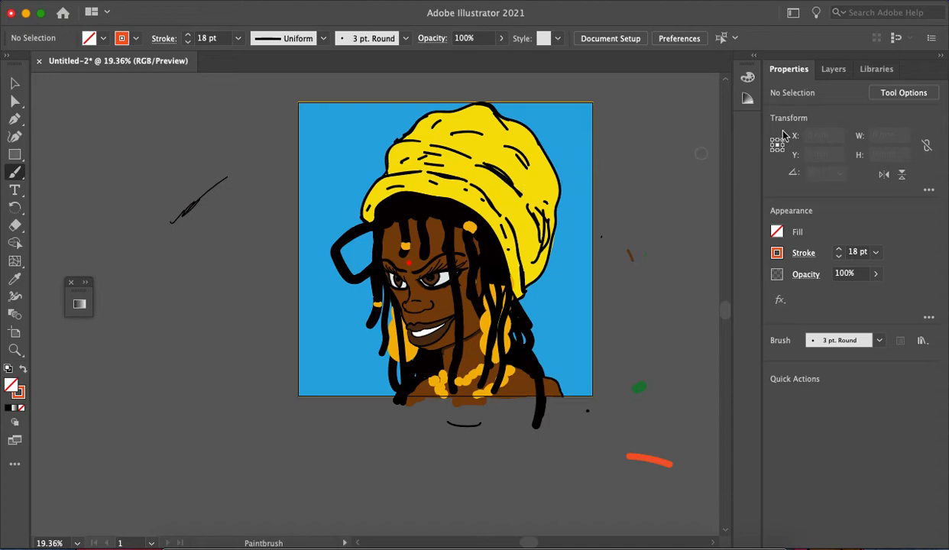
Step: Check the active layer and paint a 38 pt orange-red band curving around the hat just above the brim
left_click(834, 70)
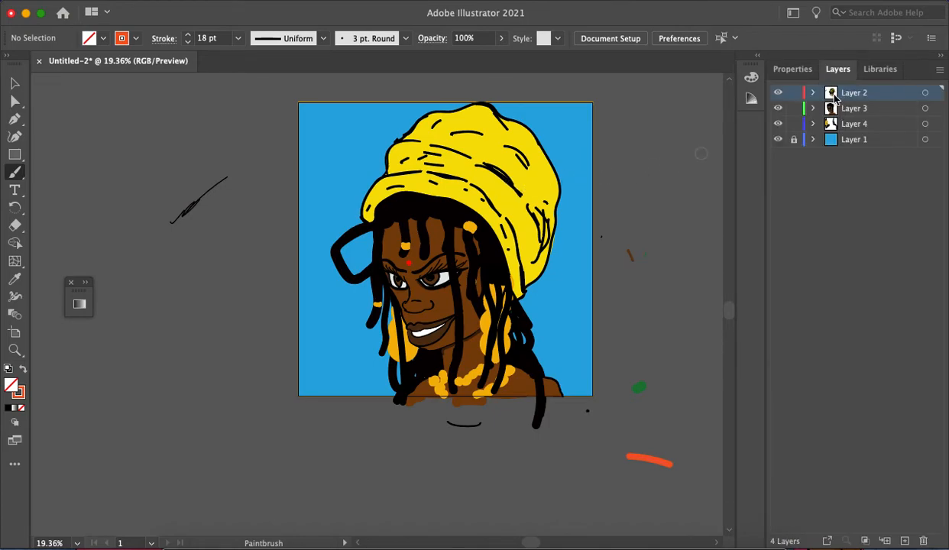
left_click(789, 69)
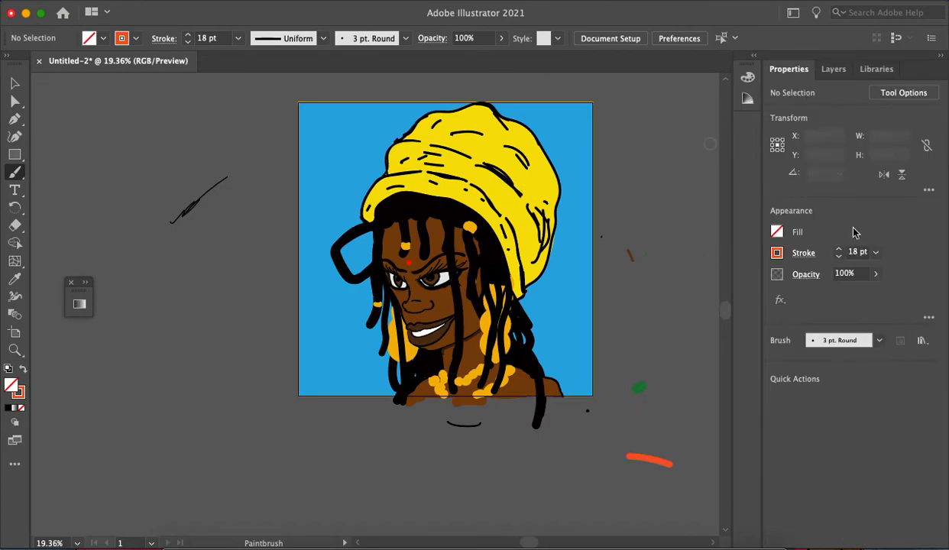
left_click(838, 249)
mouse_move(534, 263)
left_mouse_down()
mouse_move(475, 177)
mouse_move(436, 153)
mouse_move(393, 150)
mouse_move(404, 155)
left_mouse_up()
scroll(514, 170, "down", 5)
scroll(519, 169, "up", 4)
scroll(543, 163, "up", 4)
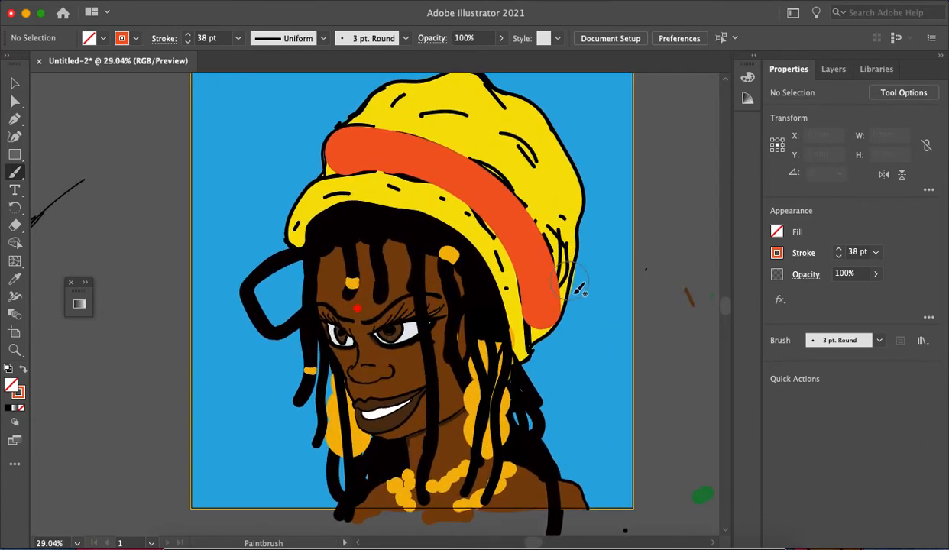
scroll(547, 313, "up", 1)
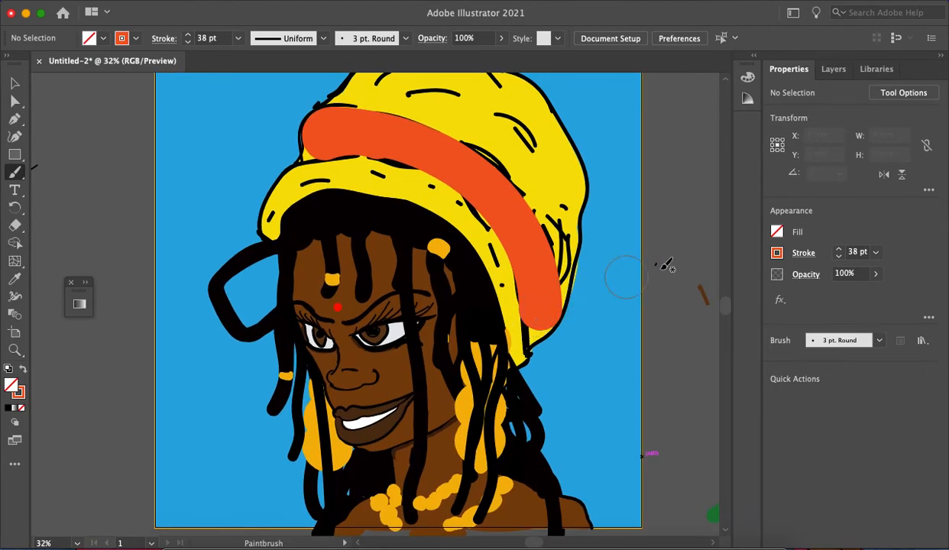
scroll(419, 319, "down", 4)
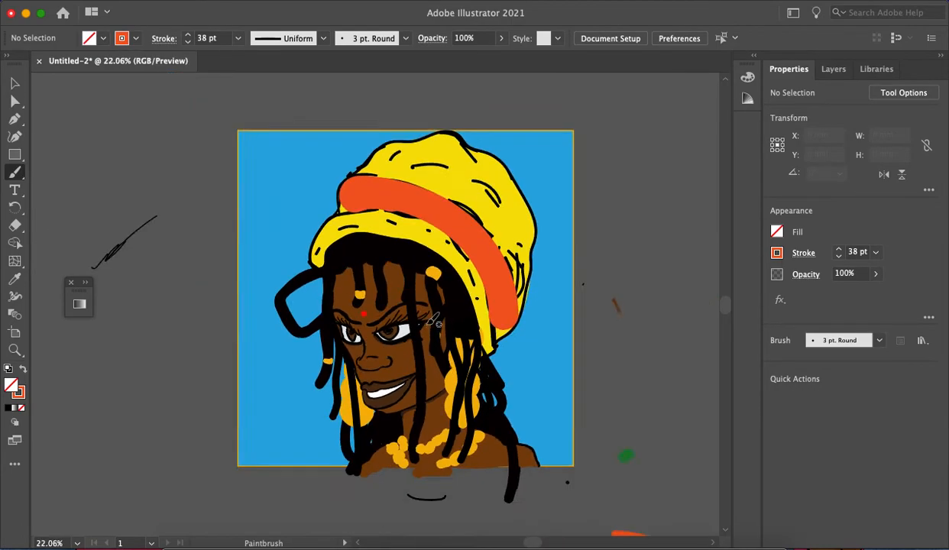
scroll(419, 319, "up", 2)
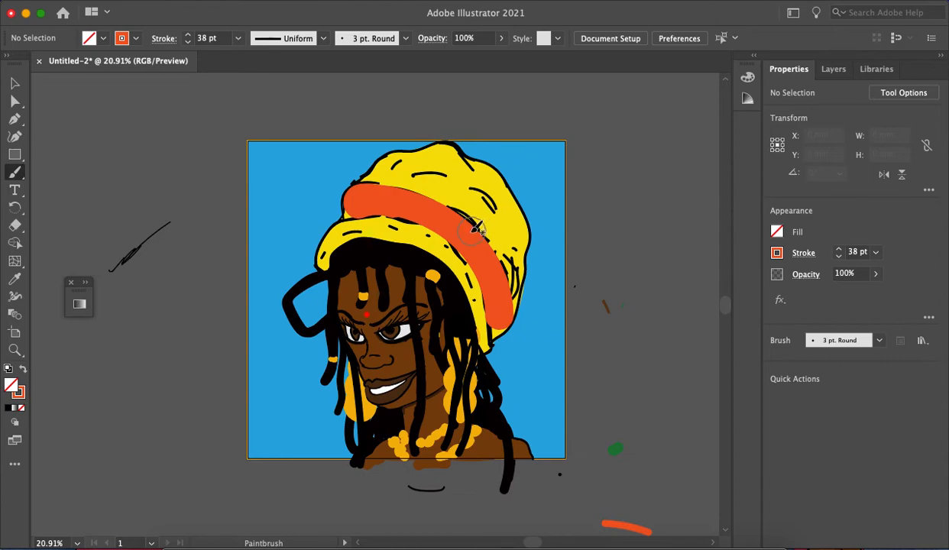
Step: Paint a 38 pt orange-red strip from the hat's crown into the curved band, undoing the stroke that runs over the face
mouse_move(468, 223)
left_mouse_down()
mouse_move(401, 153)
mouse_move(416, 159)
mouse_move(416, 185)
mouse_move(458, 231)
mouse_move(449, 212)
mouse_move(446, 452)
left_mouse_up()
scroll(447, 369, "down", 5)
scroll(447, 369, "up", 4)
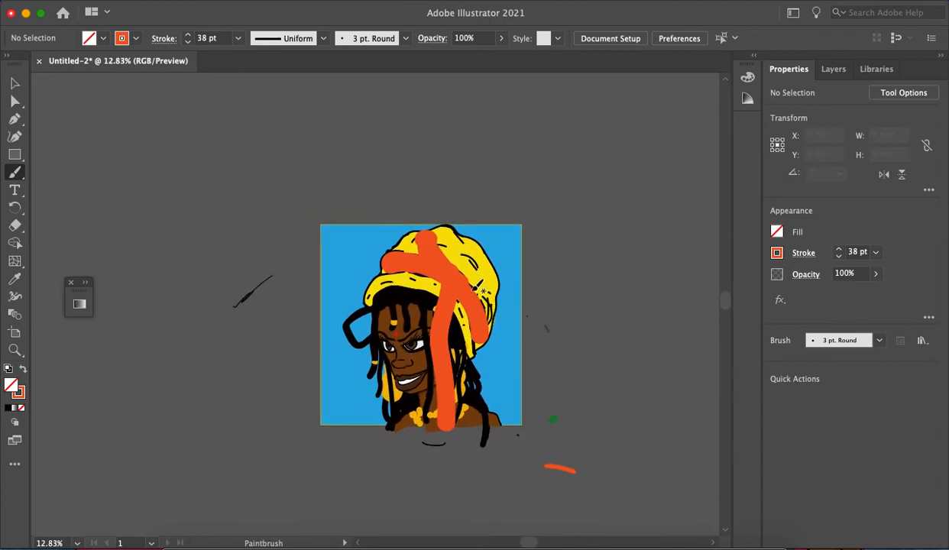
scroll(470, 290, "up", 1)
key("super+z")
Step: Try extending the curved band's lower end over the back edge of the hat with the 38 pt orange-red brush
mouse_move(501, 314)
left_mouse_down()
mouse_move(527, 295)
mouse_move(514, 289)
mouse_move(502, 261)
left_mouse_up()
scroll(519, 245, "down", 4)
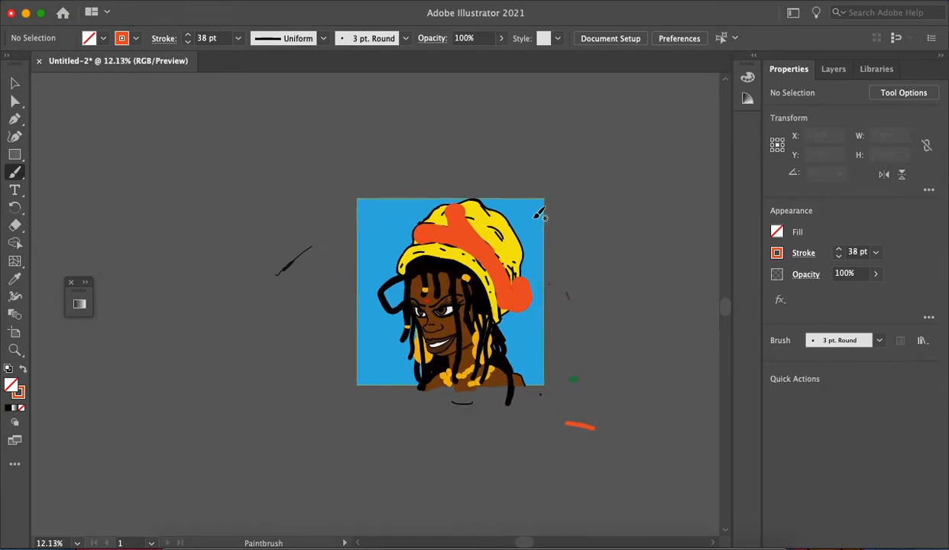
scroll(532, 218, "up", 4)
key("super+z")
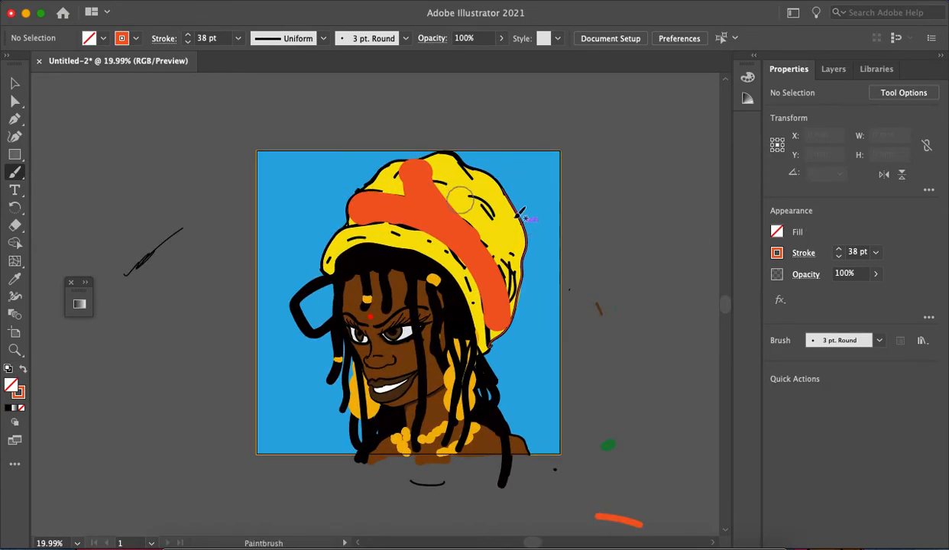
Step: Fill the rounded ends of the orange-red bands out to the hat's outline with a 14 pt brush
left_click(839, 256)
scroll(520, 319, "up", 3)
scroll(521, 319, "up", 1)
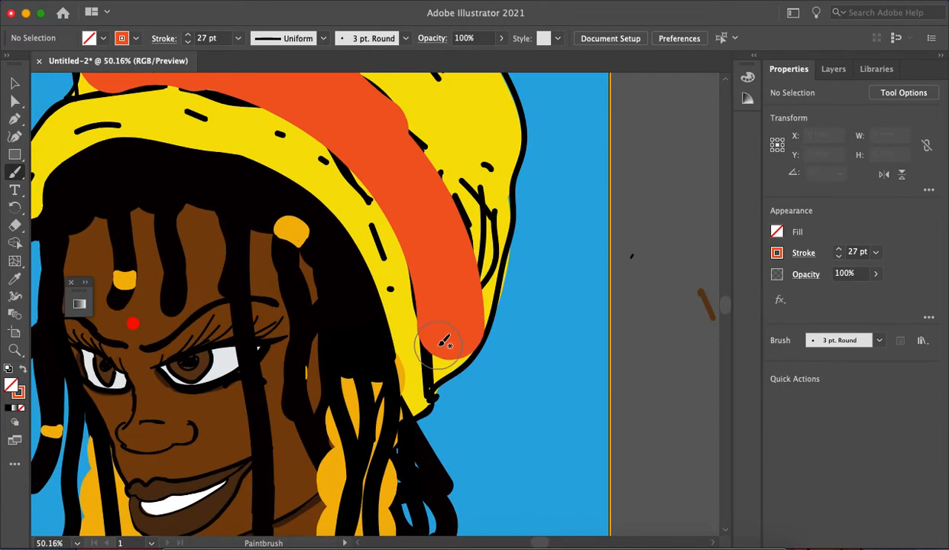
left_click(838, 257)
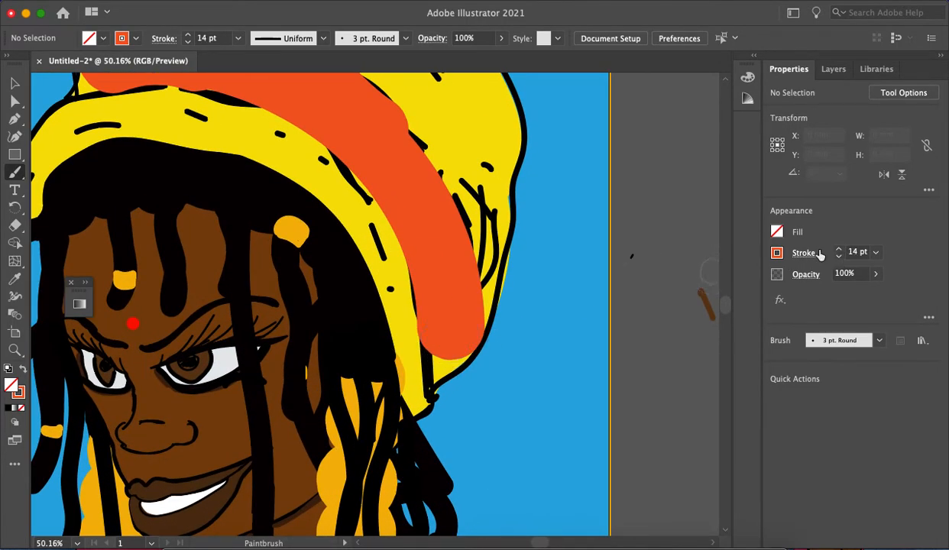
mouse_move(474, 292)
left_mouse_down()
mouse_move(459, 332)
mouse_move(439, 352)
mouse_move(437, 338)
mouse_move(437, 364)
mouse_move(464, 350)
left_mouse_up()
scroll(450, 247, "down", 3)
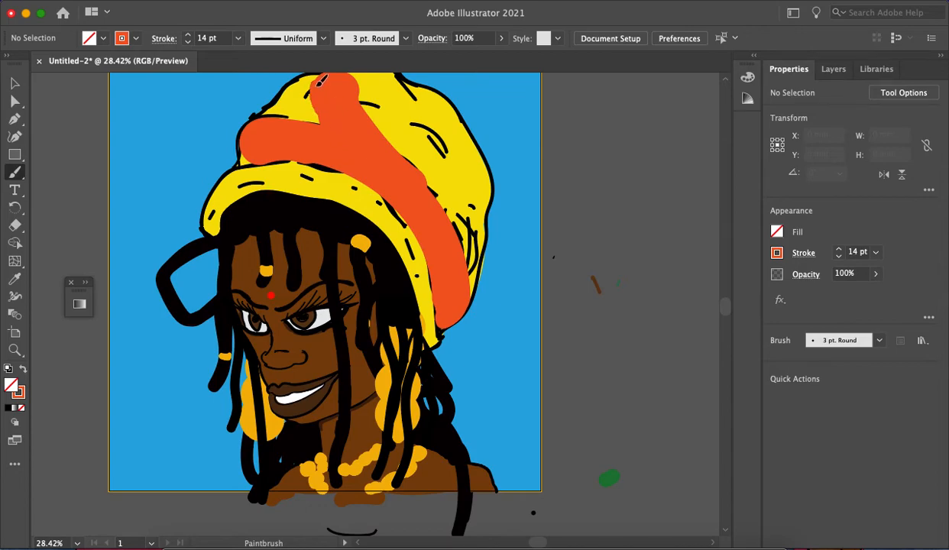
scroll(321, 76, "up", 5)
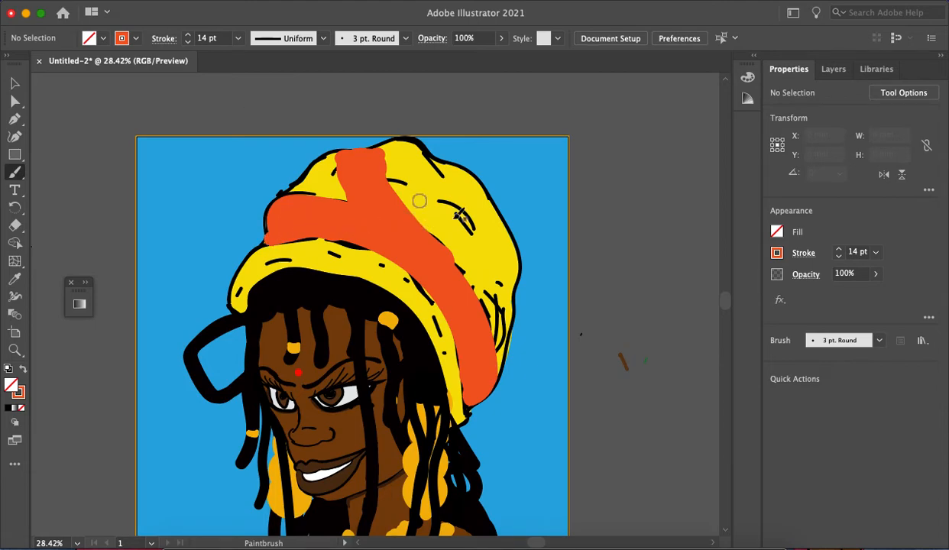
Step: Set the brush stroke to black at 2 pt and paint a short test curve on the empty area outside the artboard
scroll(456, 220, "down", 2)
left_click(840, 256)
left_click(840, 257)
left_click(840, 257)
left_click(839, 257)
left_click(840, 256)
left_click(839, 257)
left_click(777, 255)
left_click(646, 305)
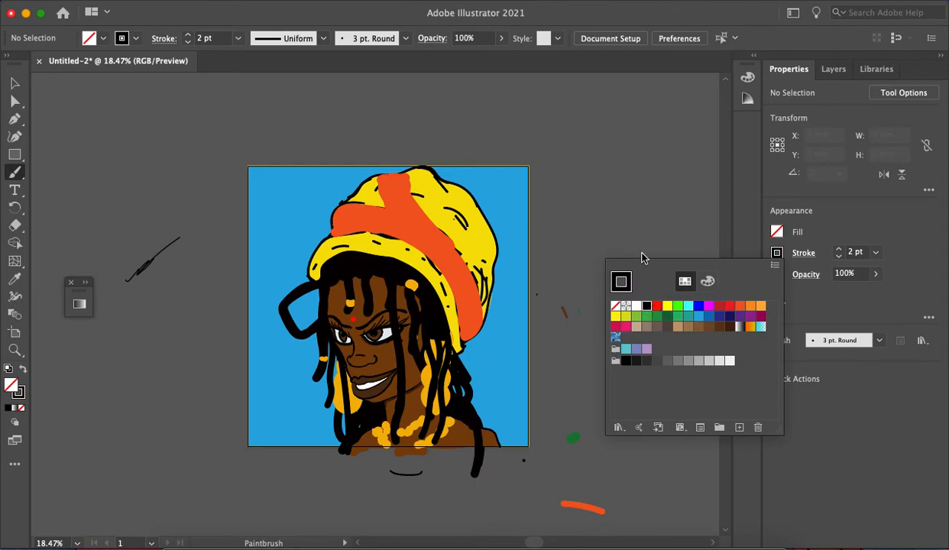
left_click_drag(619, 163, 673, 176)
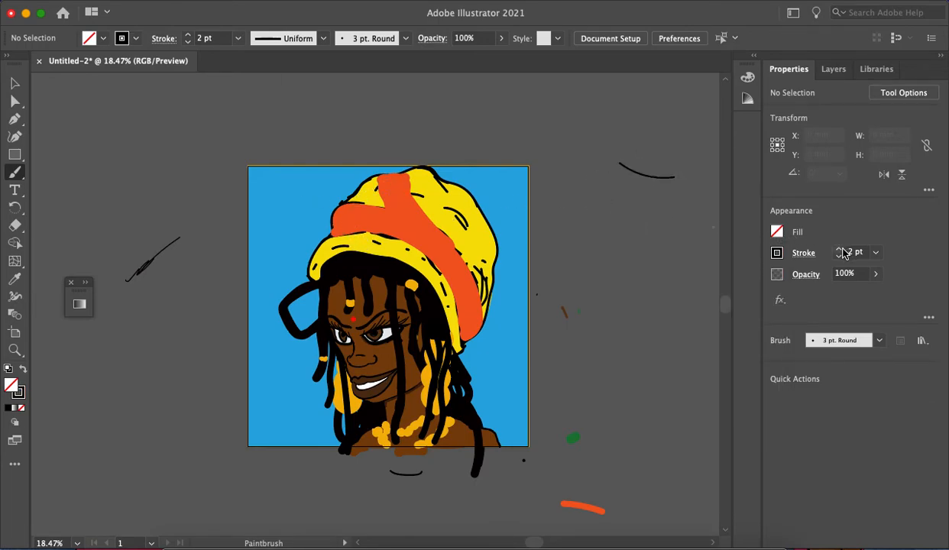
Step: Outline the upper and lower edges and the back end of the curved orange-red hat band with a 5 pt black brush
scroll(350, 202, "up", 3)
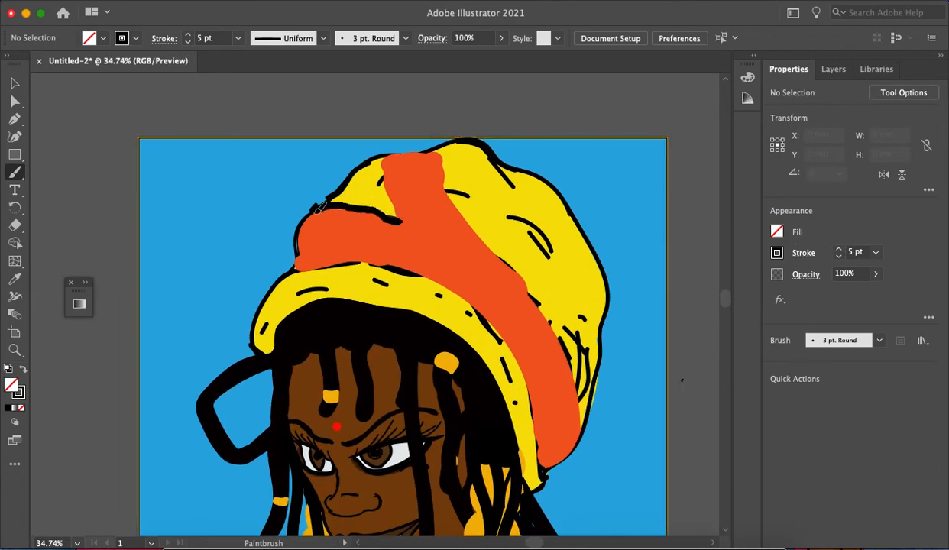
mouse_move(305, 263)
left_mouse_down()
mouse_move(372, 263)
mouse_move(443, 288)
left_mouse_up()
mouse_move(395, 218)
left_mouse_down()
mouse_move(519, 275)
mouse_move(539, 308)
left_mouse_up()
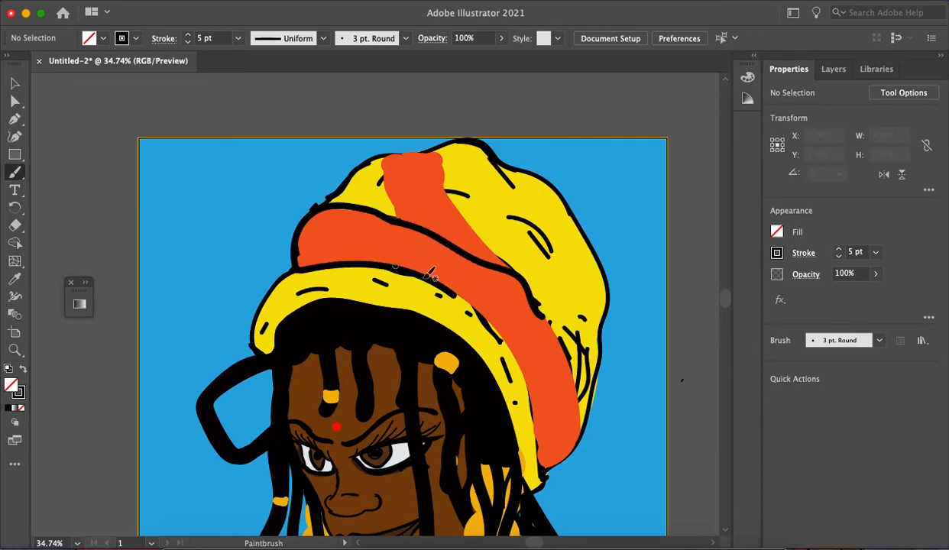
scroll(501, 339, "up", 1)
mouse_move(456, 291)
left_mouse_down()
mouse_move(488, 312)
mouse_move(526, 366)
mouse_move(552, 472)
left_mouse_up()
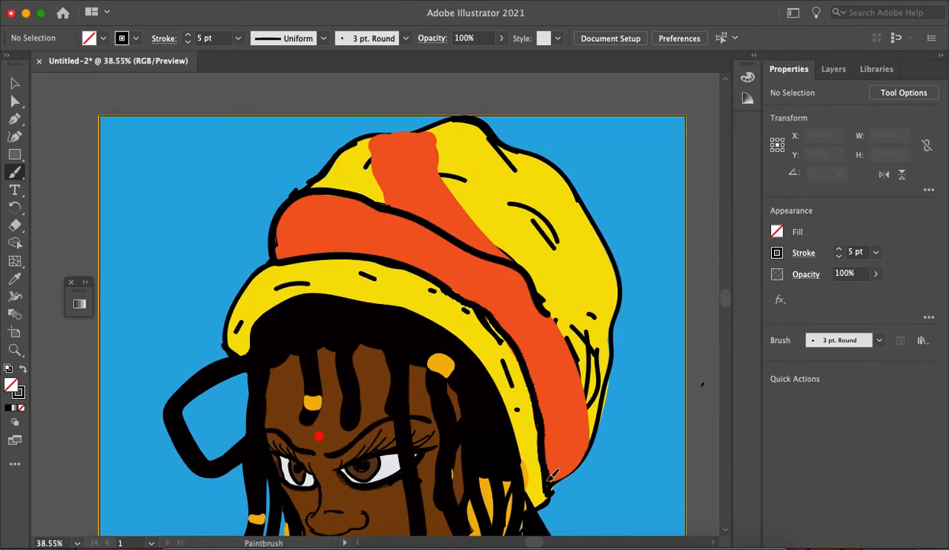
left_click_drag(591, 420, 557, 320)
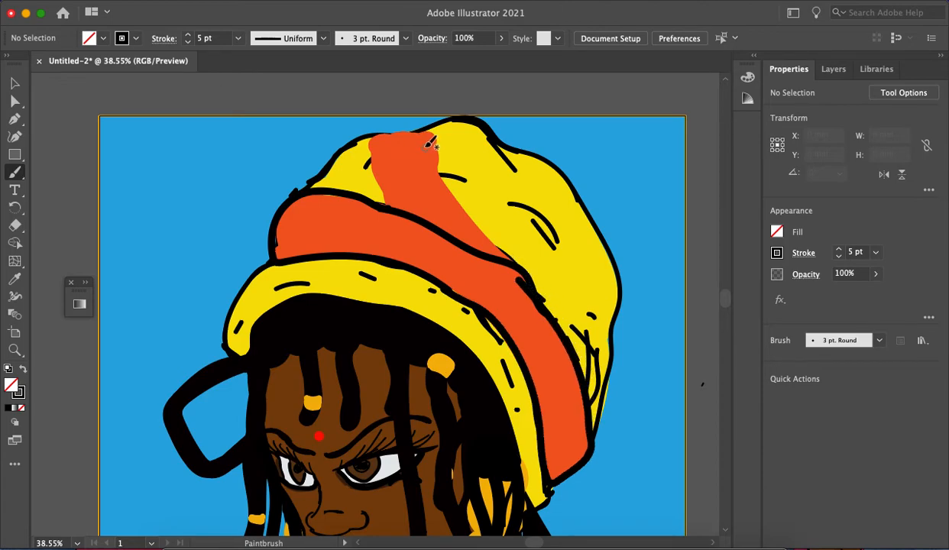
Step: Outline both sides of the orange-red crown strip and its top edge with 5 pt black strokes
mouse_move(432, 128)
left_mouse_down()
mouse_move(461, 203)
mouse_move(526, 265)
left_mouse_up()
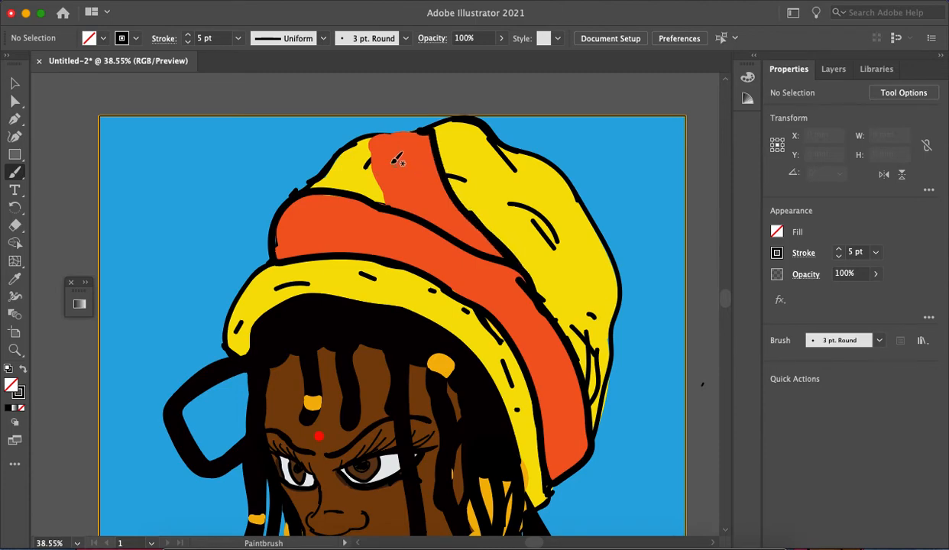
mouse_move(418, 129)
left_mouse_down()
mouse_move(386, 131)
mouse_move(375, 166)
mouse_move(388, 199)
left_mouse_up()
scroll(387, 114, "down", 5)
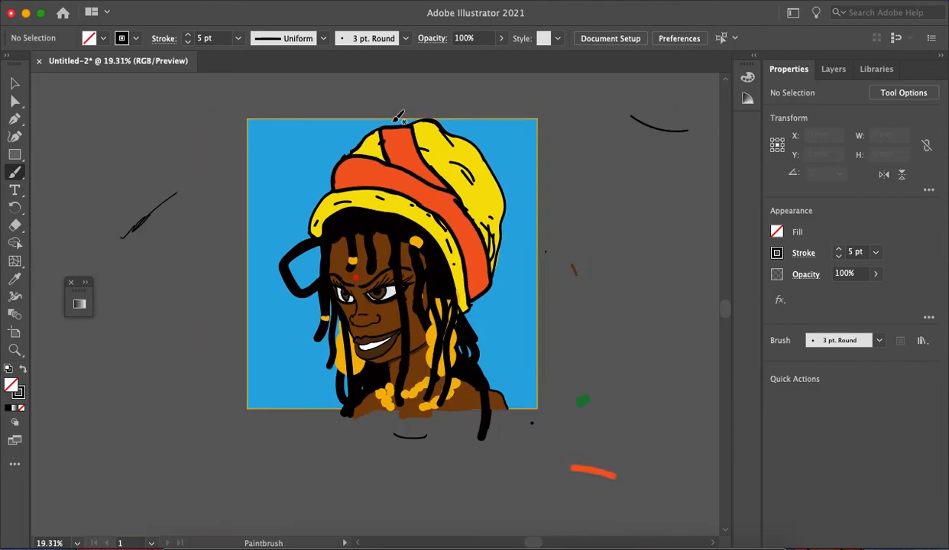
Step: Thicken the hat's outer contour from the back edge around the crown to the front brim with 5 pt black strokes
scroll(482, 219, "up", 1)
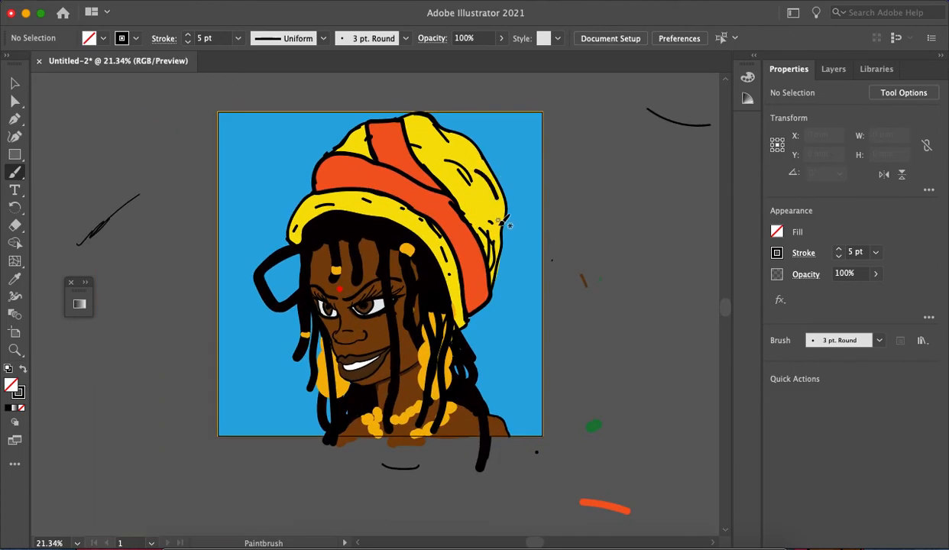
left_click_drag(505, 203, 507, 234)
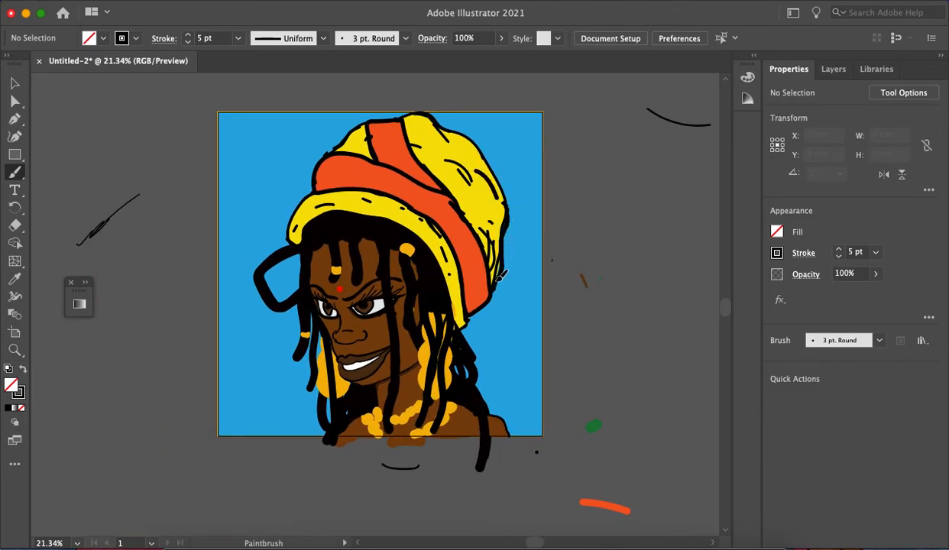
left_click_drag(504, 273, 481, 317)
left_click_drag(308, 236, 297, 243)
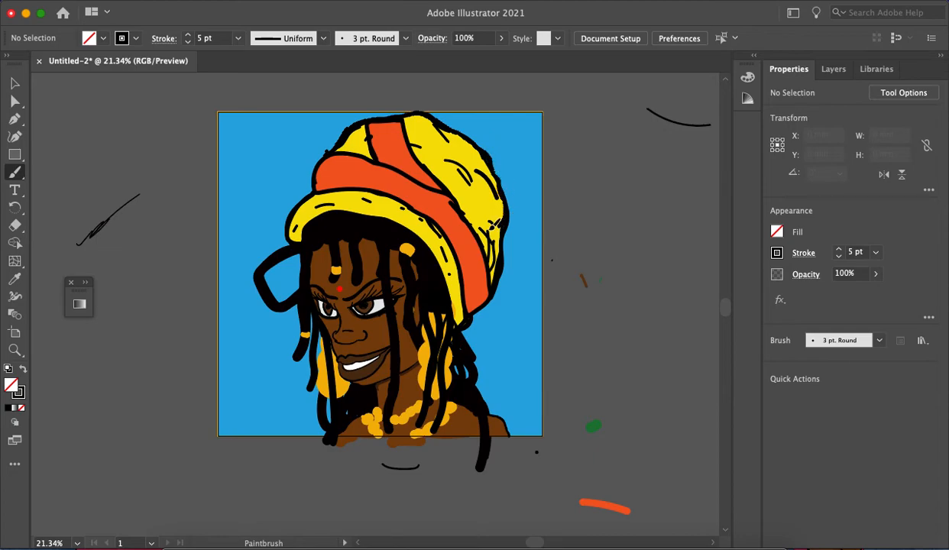
Step: Sample the hat's yellow with the Eyedropper and shift the stroke colour to a light orange in the colour spectrum
key("i")
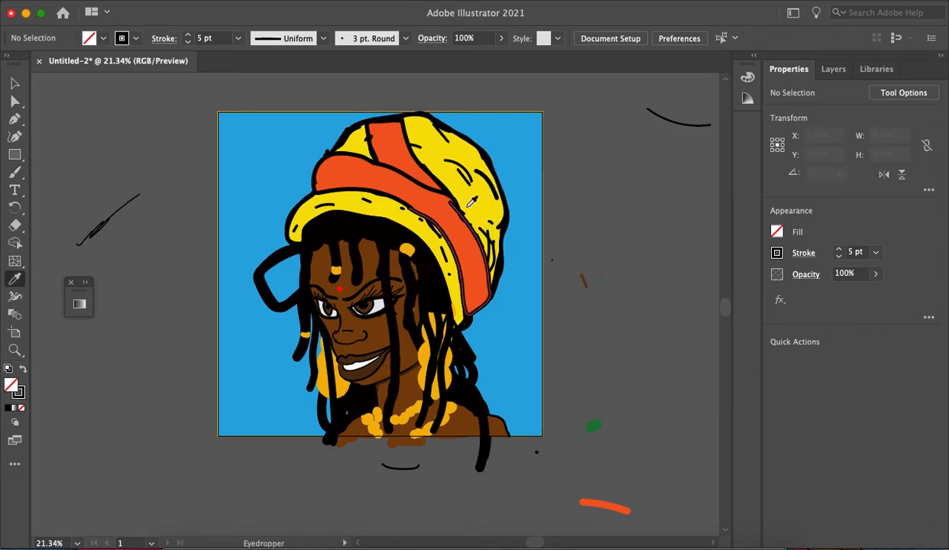
left_click(470, 200)
left_click(777, 255)
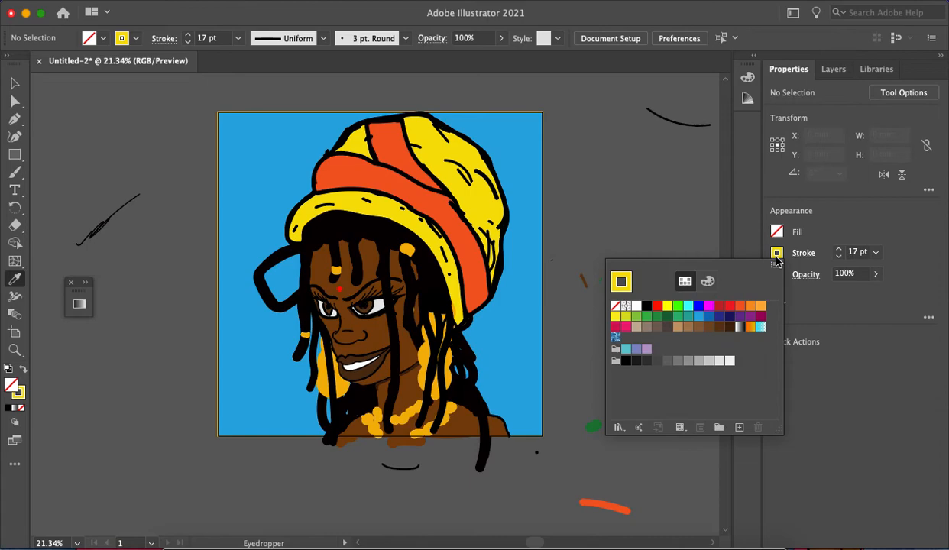
left_click(708, 230)
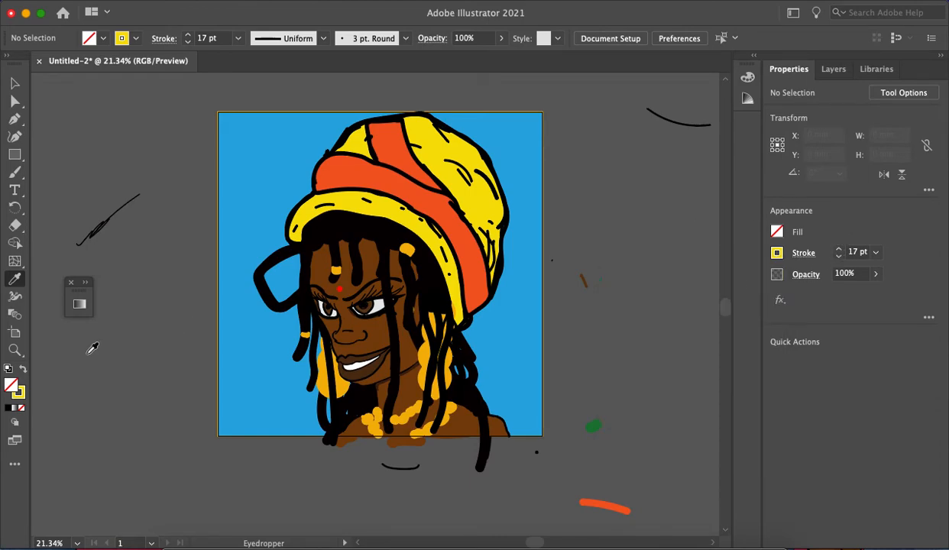
left_click(20, 396)
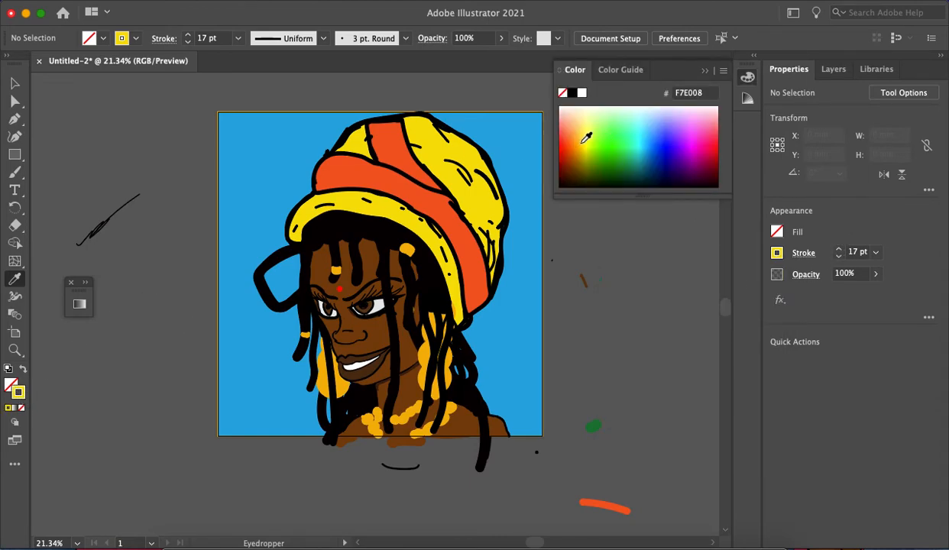
left_click(587, 151)
mouse_move(583, 145)
left_mouse_down()
mouse_move(569, 125)
mouse_move(581, 132)
left_mouse_up()
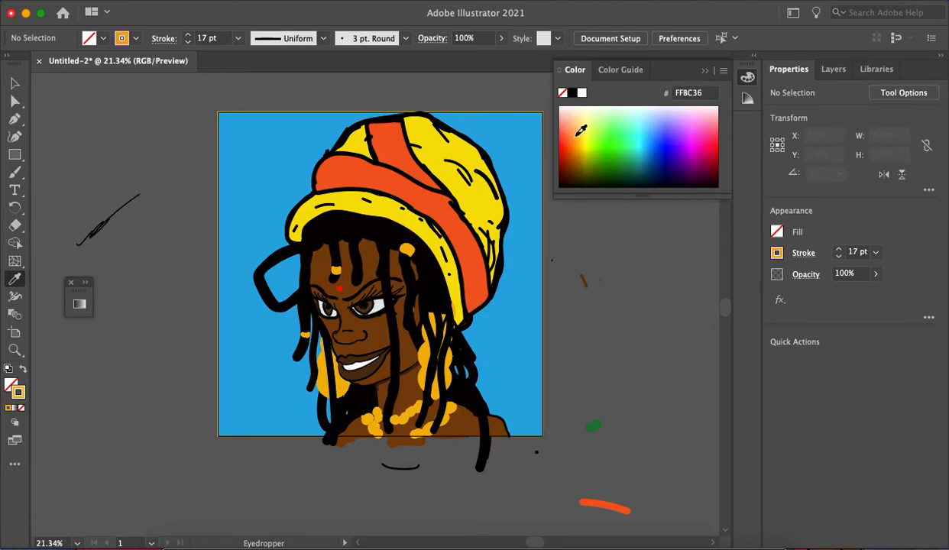
left_click(595, 237)
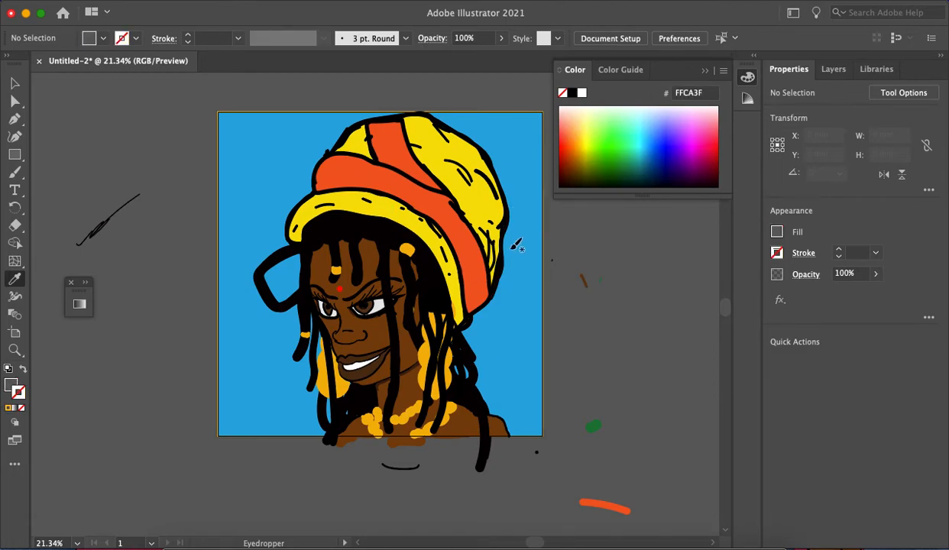
key("b")
scroll(490, 234, "up", 5)
left_click_drag(482, 217, 445, 184)
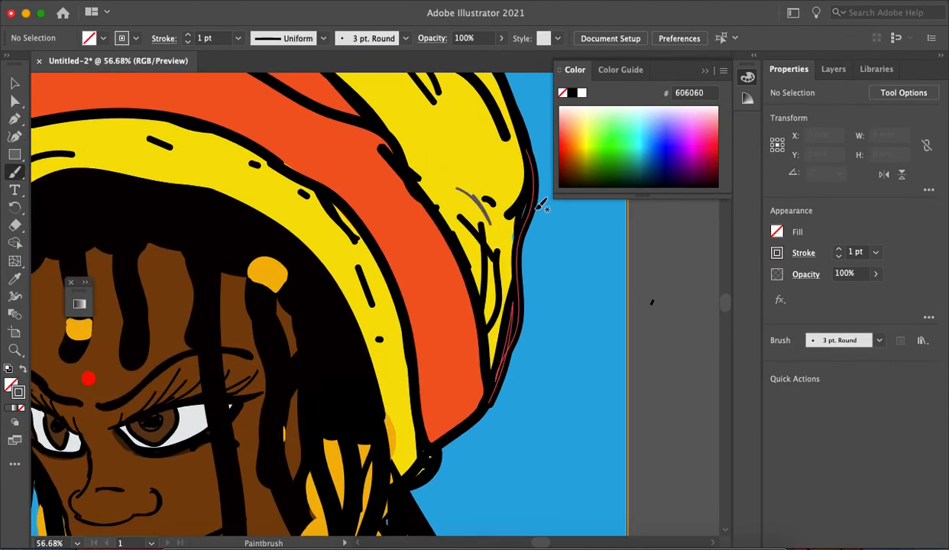
key("super+z")
Step: Brush a short 1 pt test stroke in light yellow FFFA44 on the pasteboard beside the artboard
left_click(593, 128)
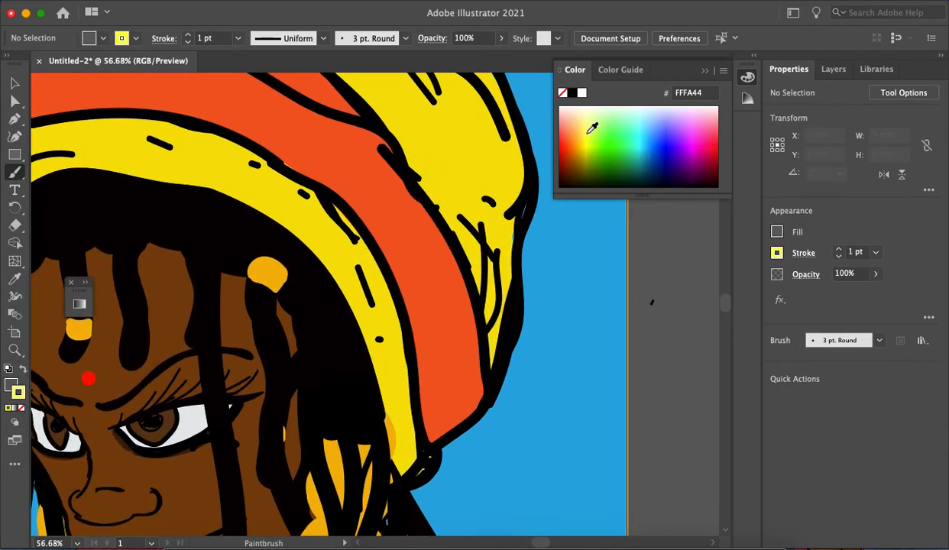
left_click_drag(691, 254, 666, 227)
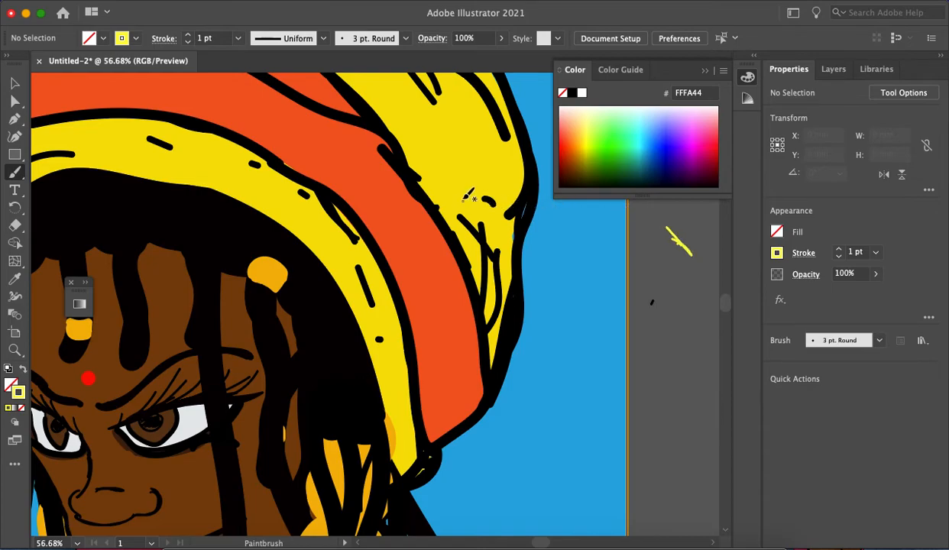
Step: Pick a darker yellow for the stroke and enlarge the colour spectrum in height and width
left_click(585, 176)
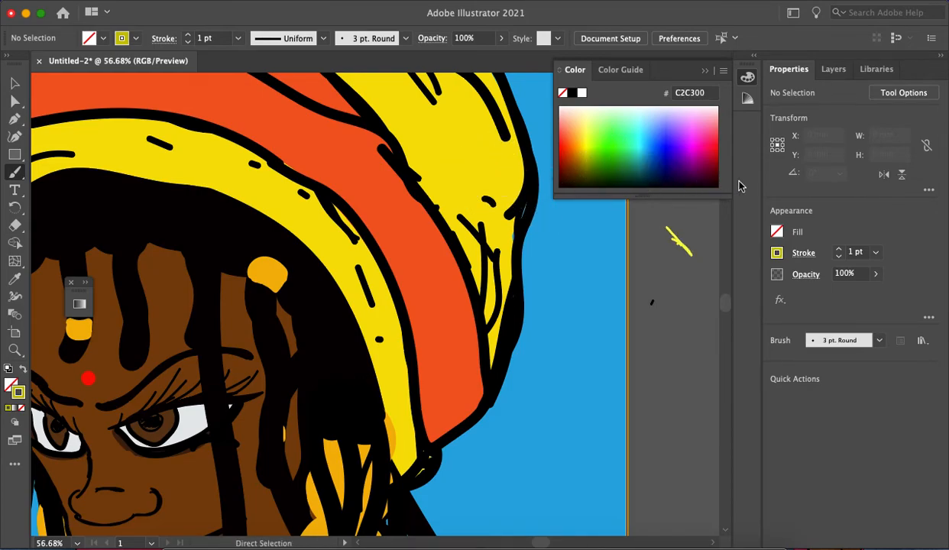
left_click(777, 253)
left_click_drag(650, 197, 648, 393)
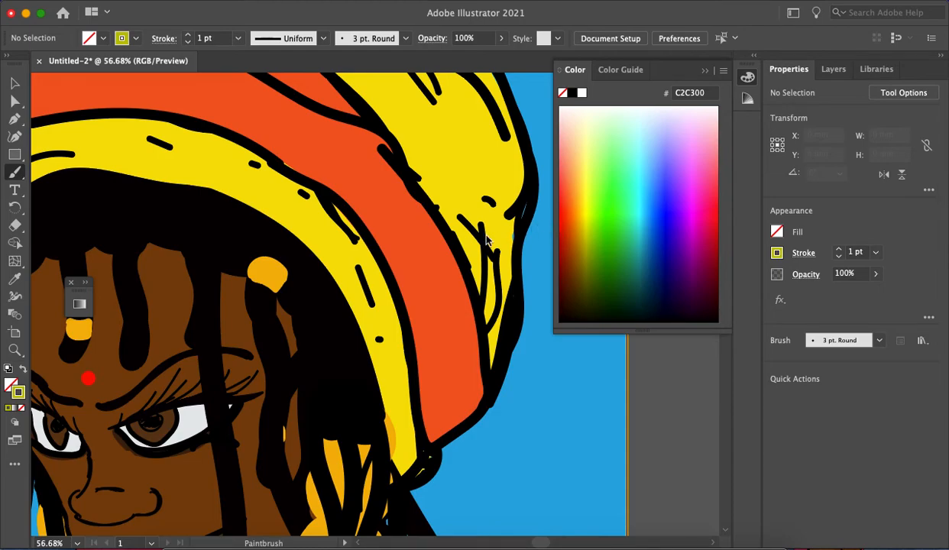
left_click_drag(555, 211, 359, 207)
Step: Test stroke colour FFCF0D on the yellow brim and switch the stroke to the darker yellow E3C800
left_click_drag(442, 206, 419, 207)
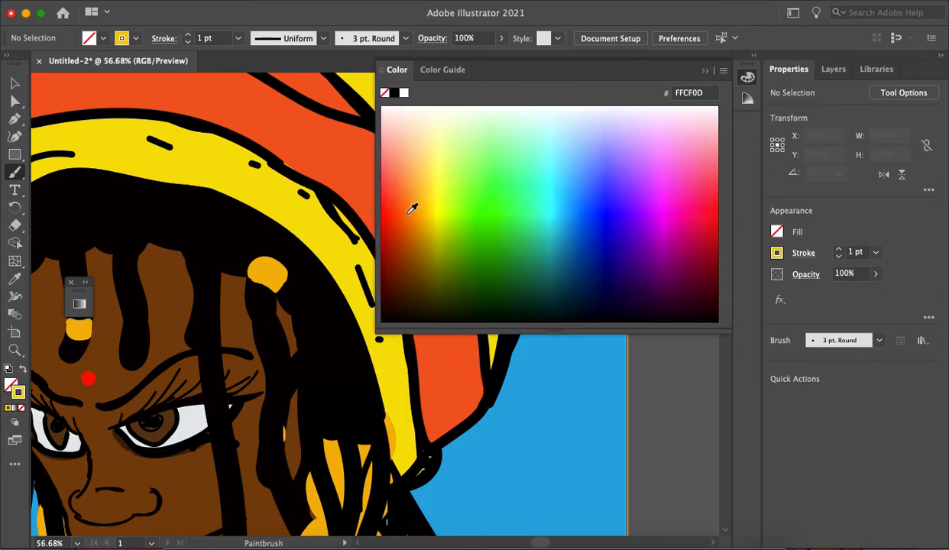
left_click_drag(329, 202, 338, 238)
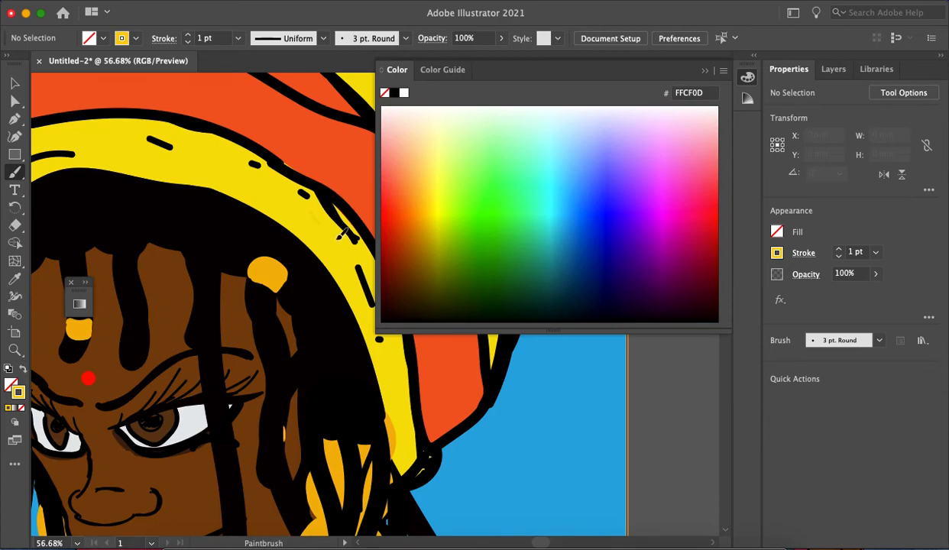
left_click(430, 219)
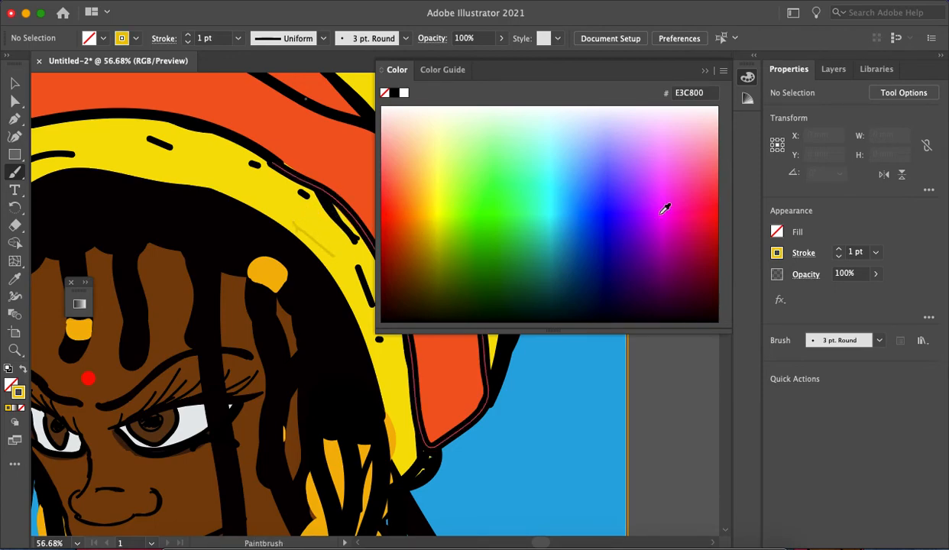
Step: Set the stroke weight to 11 pt and shade the yellow brim with dark yellow E3C800 strokes
left_click(838, 249)
left_click(837, 249)
mouse_move(298, 208)
left_mouse_down()
mouse_move(336, 250)
mouse_move(298, 215)
mouse_move(148, 161)
left_mouse_up()
mouse_move(226, 152)
left_mouse_down()
mouse_move(120, 127)
mouse_move(206, 135)
mouse_move(240, 153)
left_mouse_up()
Step: Shade the large yellow rear section of the crown along the orange-red band and outer edge with 11 pt E3C800 strokes
scroll(241, 153, "down", 5)
scroll(309, 148, "up", 5)
mouse_move(271, 123)
left_mouse_down()
mouse_move(355, 243)
mouse_move(361, 304)
left_mouse_up()
scroll(331, 181, "down", 3)
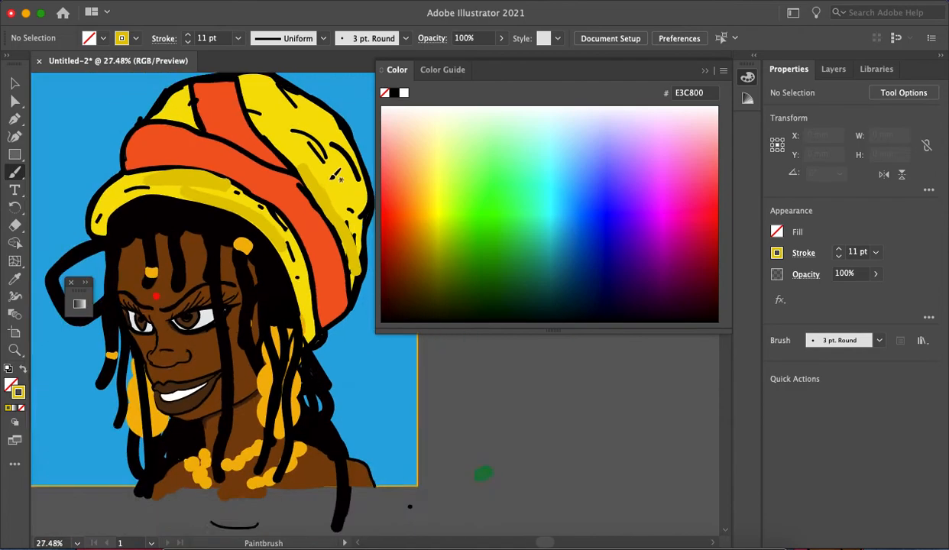
scroll(335, 180, "down", 2)
left_click_drag(346, 155, 289, 103)
scroll(205, 107, "up", 5)
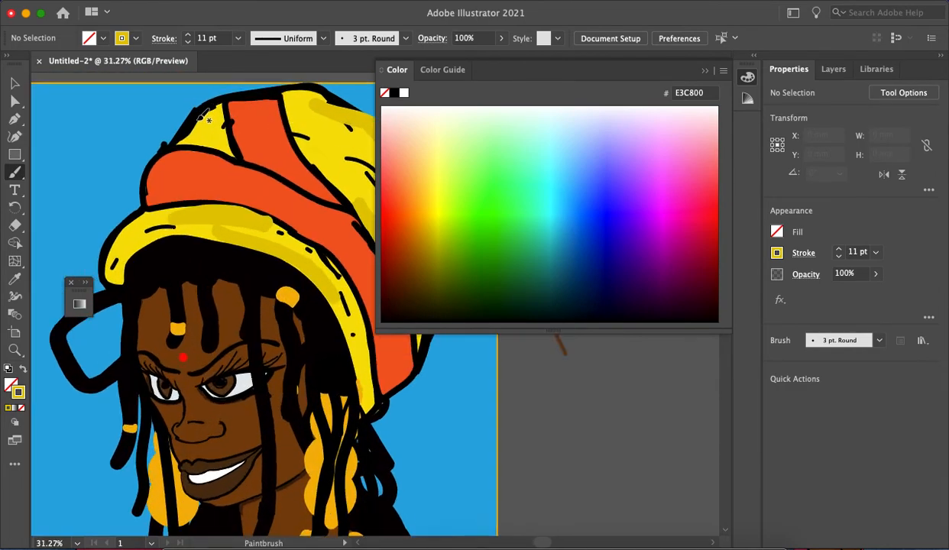
Step: Fill the small yellow front section of the crown with E3C800, reducing the brush to 4 pt for the remaining edges
mouse_move(197, 134)
left_mouse_down()
mouse_move(234, 87)
mouse_move(242, 157)
mouse_move(266, 186)
left_mouse_up()
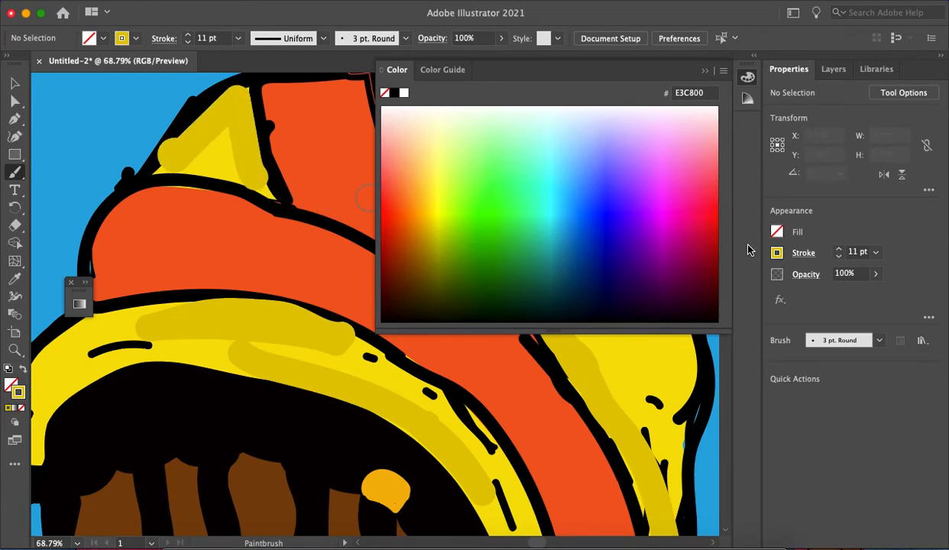
left_click(838, 256)
mouse_move(265, 183)
left_mouse_down()
mouse_move(164, 167)
mouse_move(221, 138)
mouse_move(200, 161)
mouse_move(219, 144)
mouse_move(213, 156)
mouse_move(227, 155)
mouse_move(223, 164)
mouse_move(190, 152)
mouse_move(161, 166)
mouse_move(173, 141)
mouse_move(223, 95)
left_mouse_up()
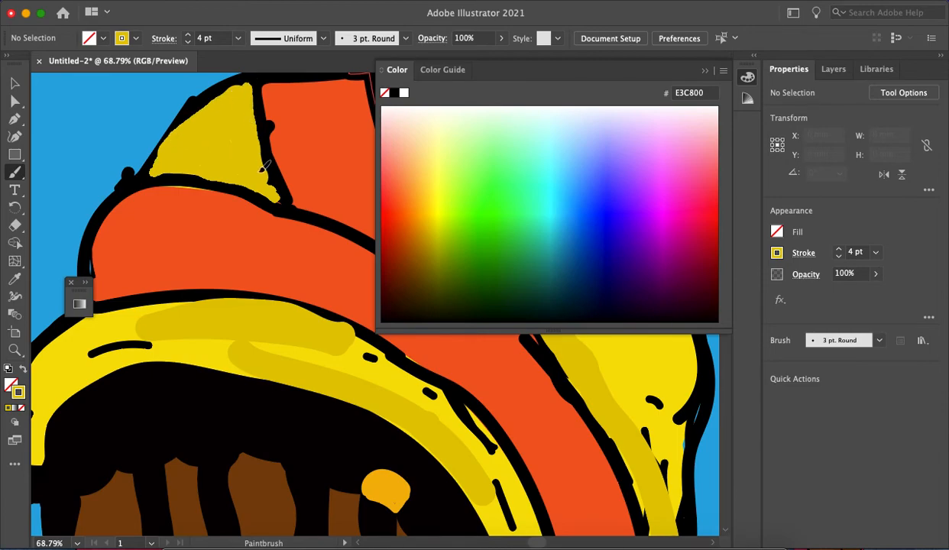
Step: Extend the dark yellow shading along the brim, from its front end to the back, with 4 pt E3C800 strokes
scroll(276, 181, "down", 6)
scroll(208, 143, "up", 5)
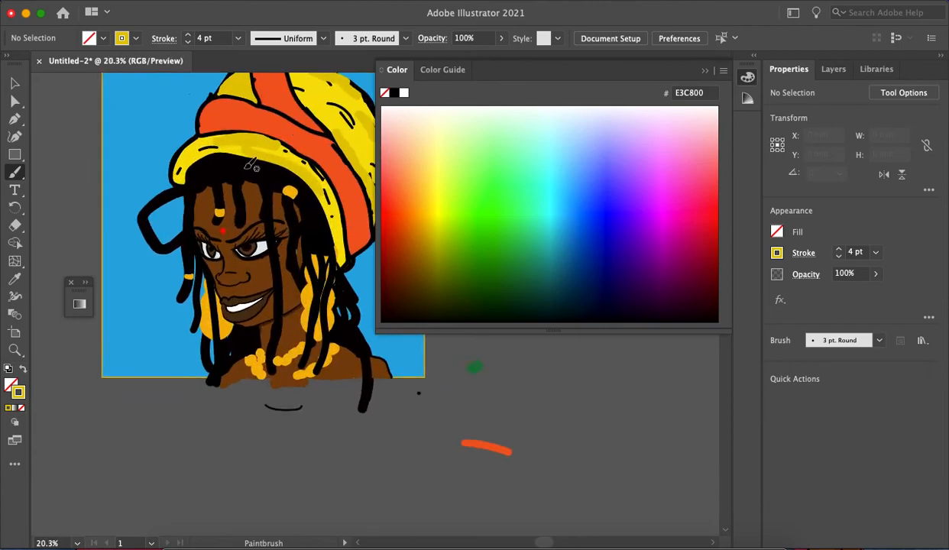
scroll(207, 142, "up", 2)
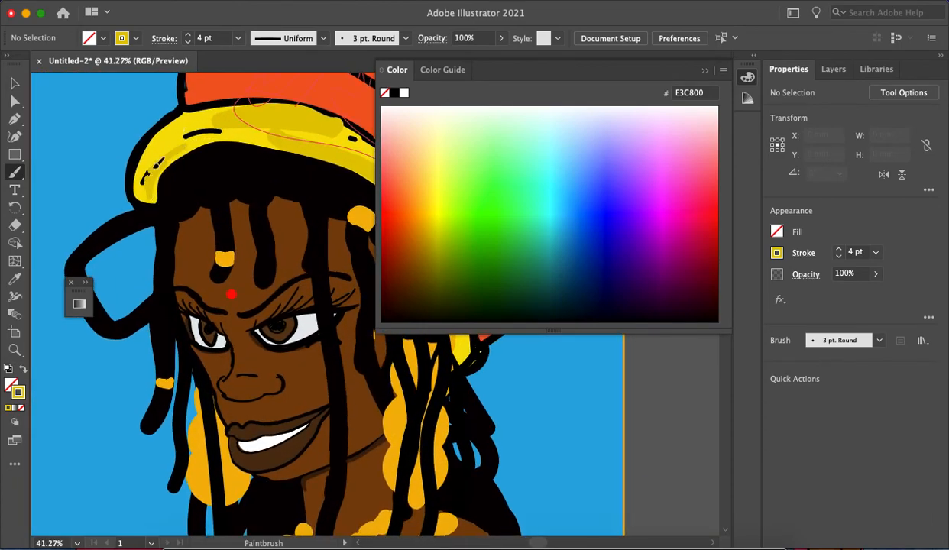
mouse_move(145, 182)
left_mouse_down()
mouse_move(151, 157)
mouse_move(181, 125)
mouse_move(205, 117)
mouse_move(285, 141)
left_mouse_up()
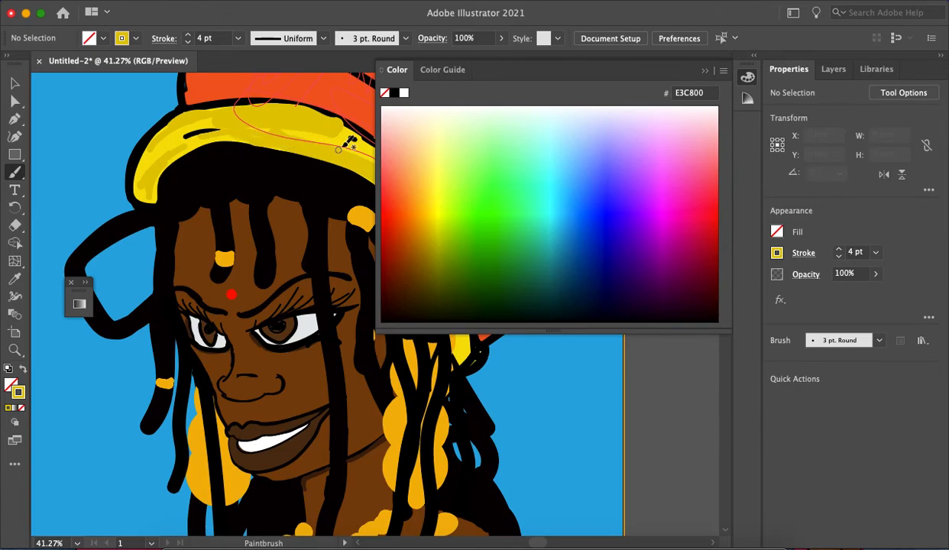
scroll(348, 143, "down", 2)
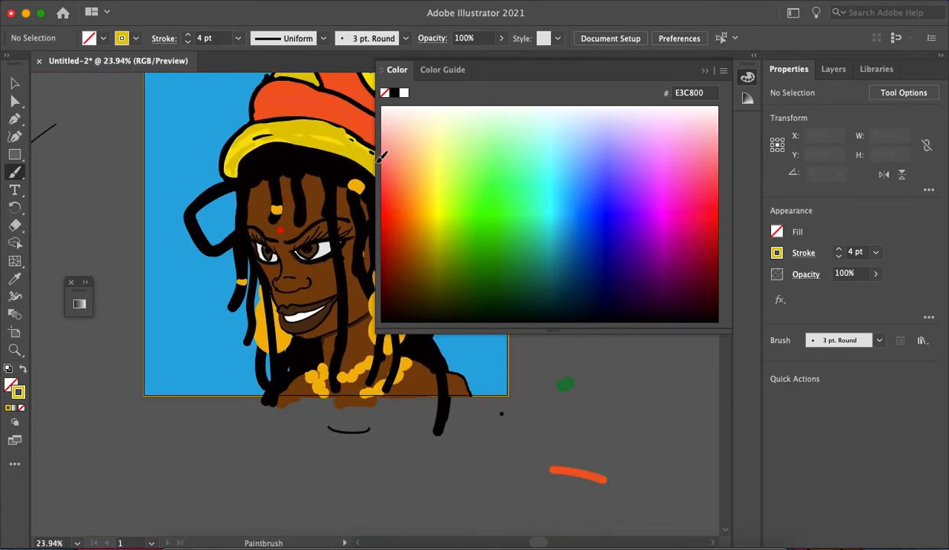
scroll(342, 128, "right", 4)
scroll(342, 128, "down", 1)
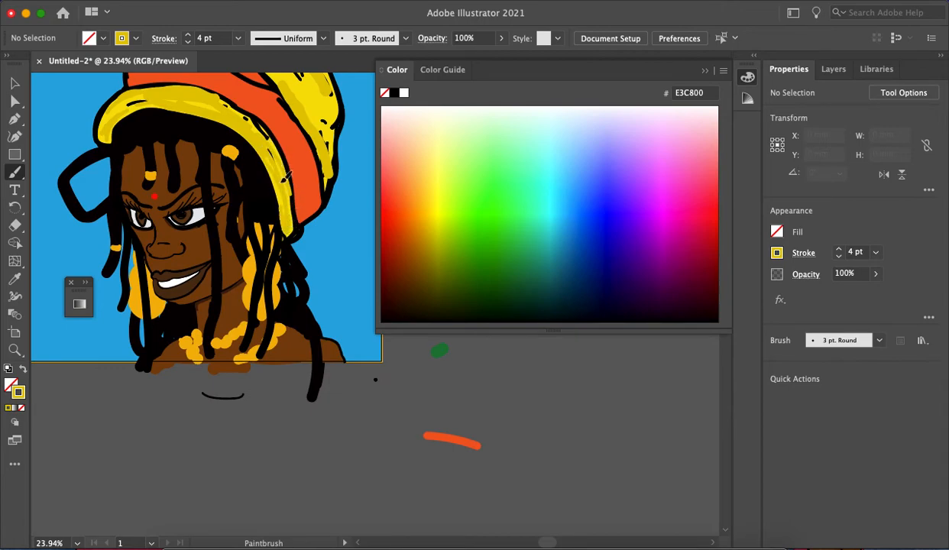
Step: Cover the large yellow rear section of the crown with 4 pt E3C800 shading strokes, leaving some lighter gaps
scroll(309, 115, "right", 1)
scroll(308, 115, "up", 1)
scroll(309, 114, "down", 1)
scroll(320, 110, "up", 5)
scroll(320, 110, "left", 1)
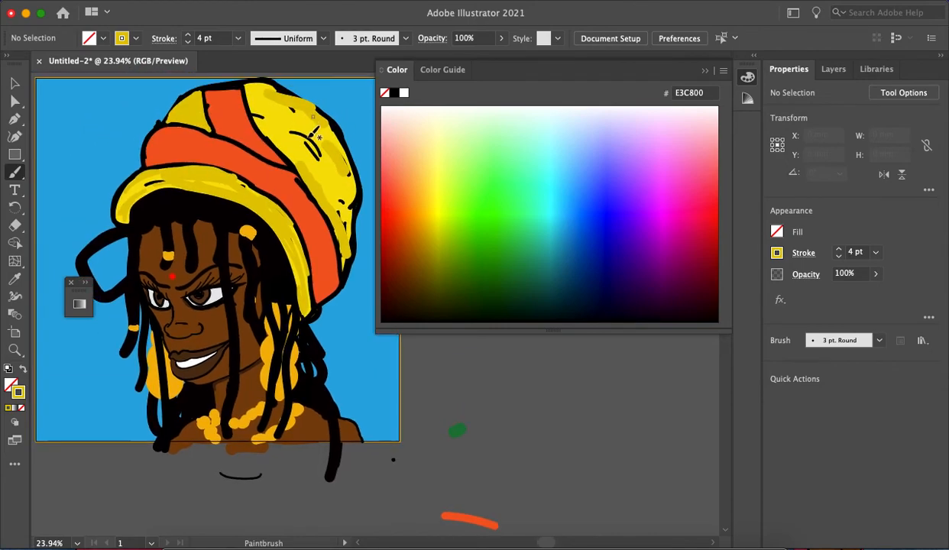
left_click_drag(327, 233, 327, 237)
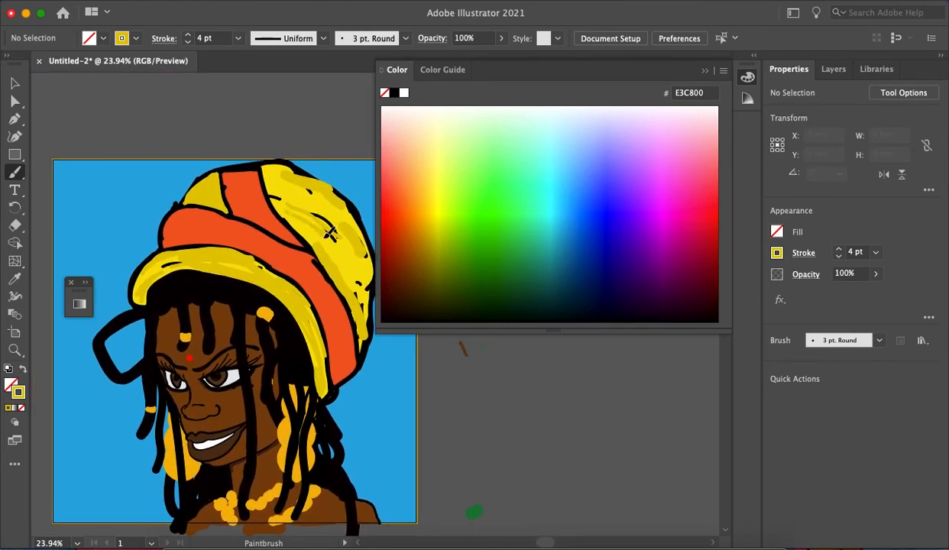
left_click_drag(277, 185, 290, 203)
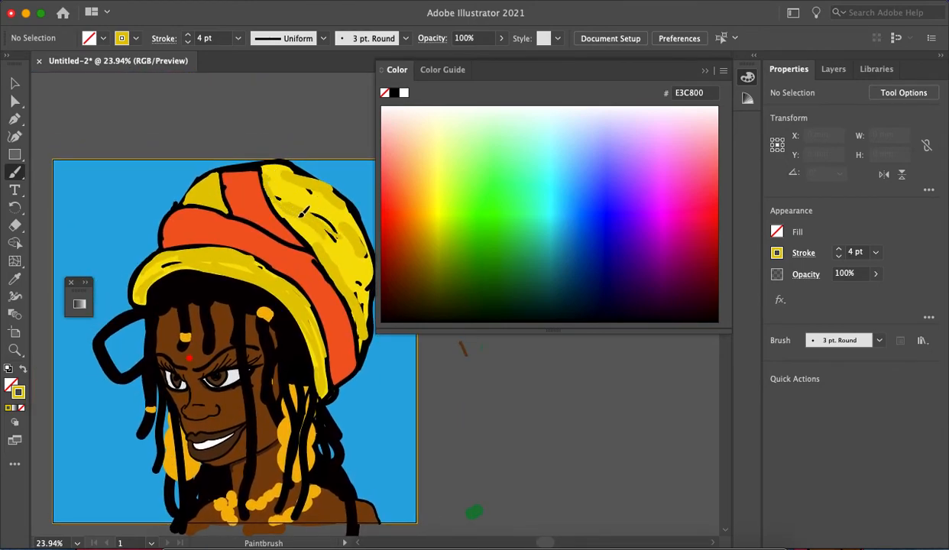
mouse_move(356, 264)
left_mouse_down()
mouse_move(360, 292)
mouse_move(356, 256)
left_mouse_up()
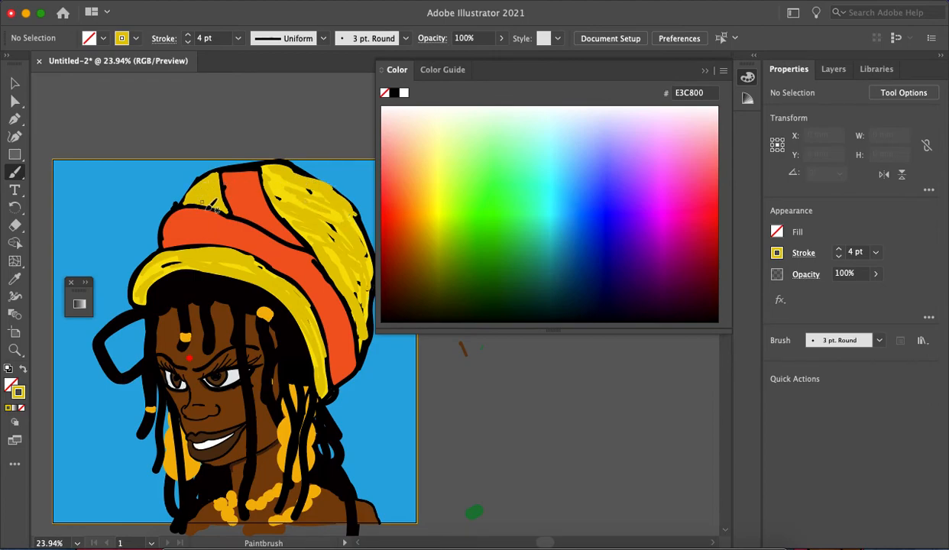
Step: Set the stroke to bright yellow FCFF51 and paint 4 pt highlight lines on the brim and yellow crown sections
scroll(375, 205, "down", 4)
scroll(348, 217, "up", 2)
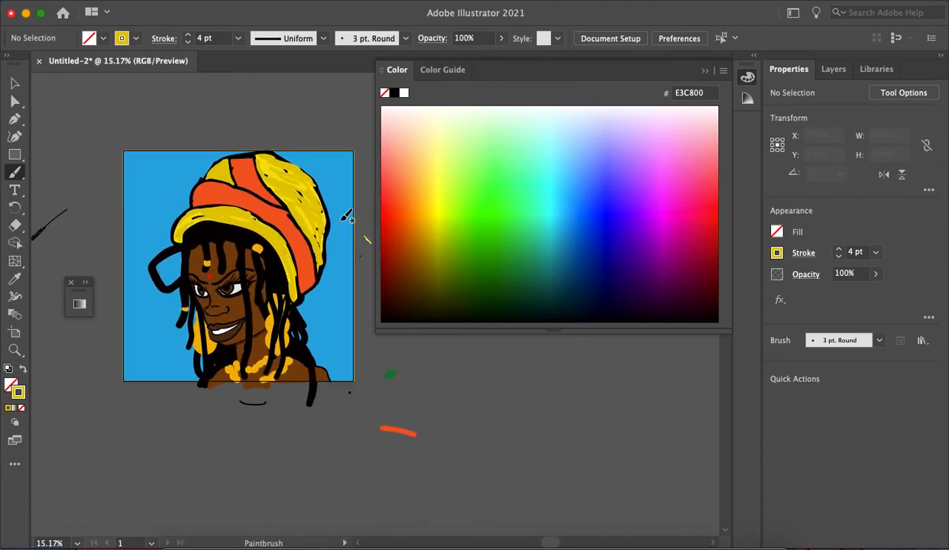
left_click(439, 177)
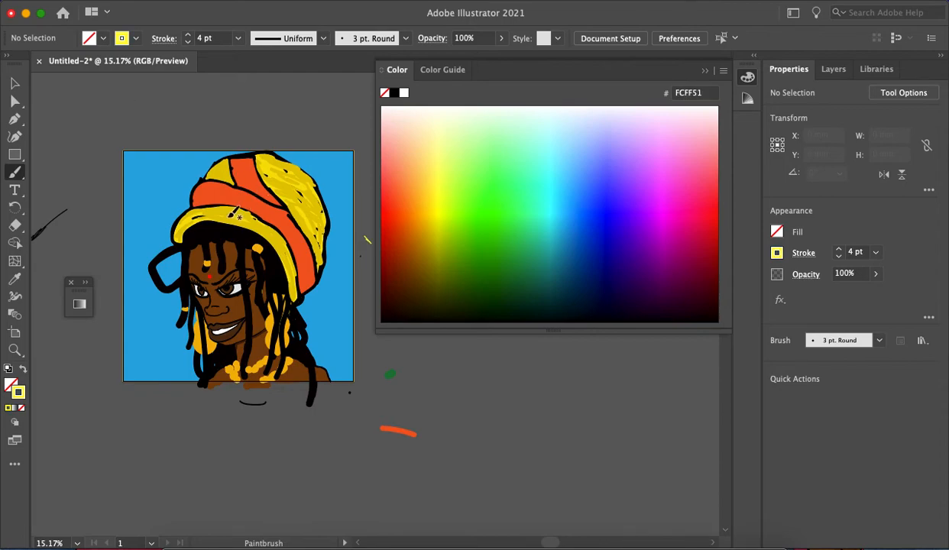
scroll(237, 210, "up", 2)
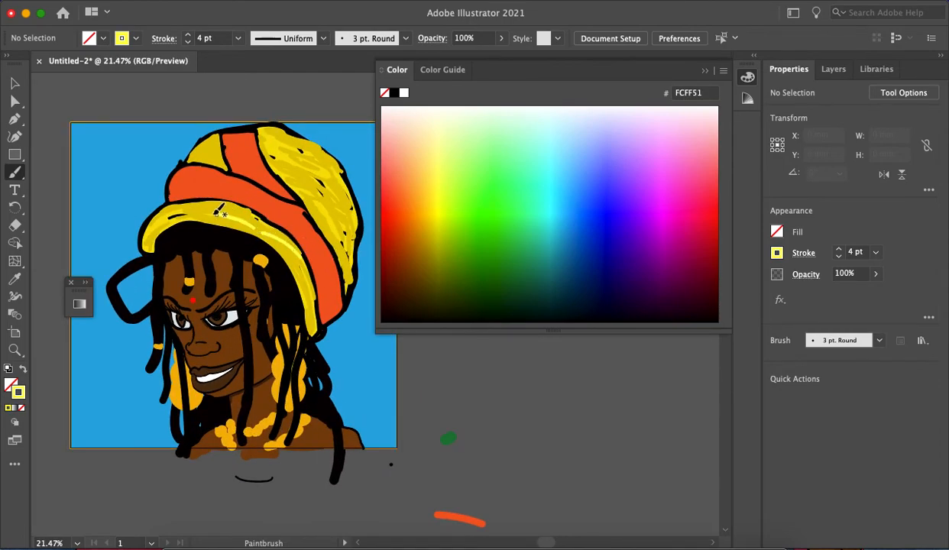
mouse_move(309, 169)
left_mouse_down()
mouse_move(348, 227)
mouse_move(331, 203)
left_mouse_up()
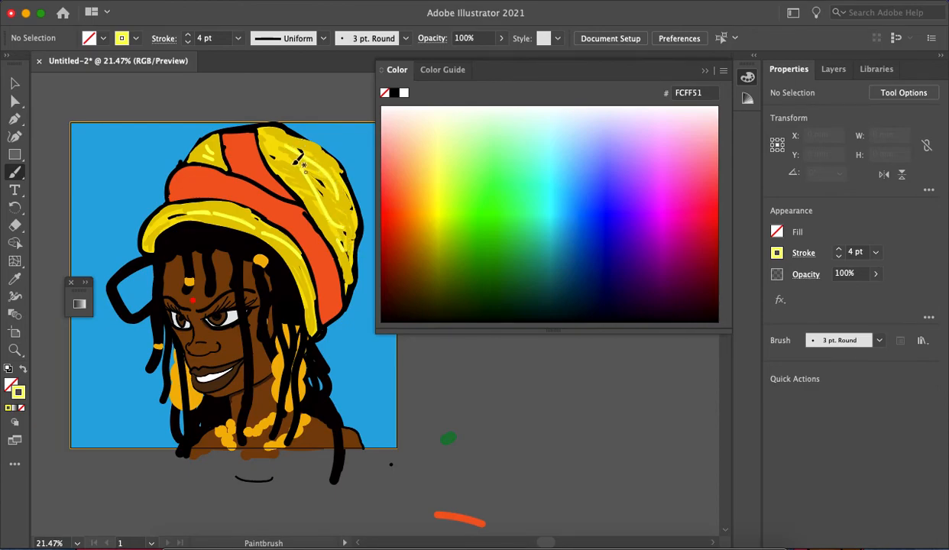
scroll(344, 246, "down", 3)
scroll(344, 246, "up", 1)
left_click(412, 260)
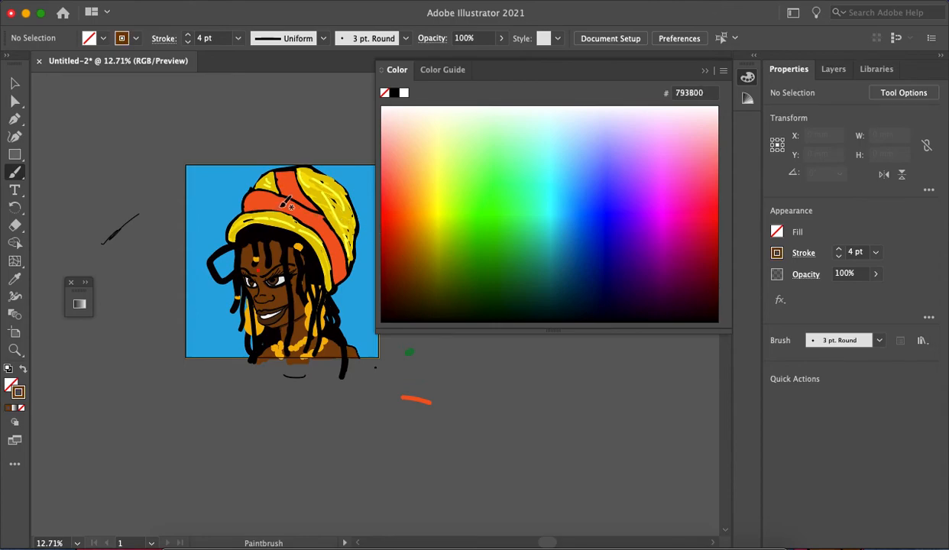
scroll(283, 200, "up", 3)
left_click_drag(236, 207, 280, 213)
key("super+z")
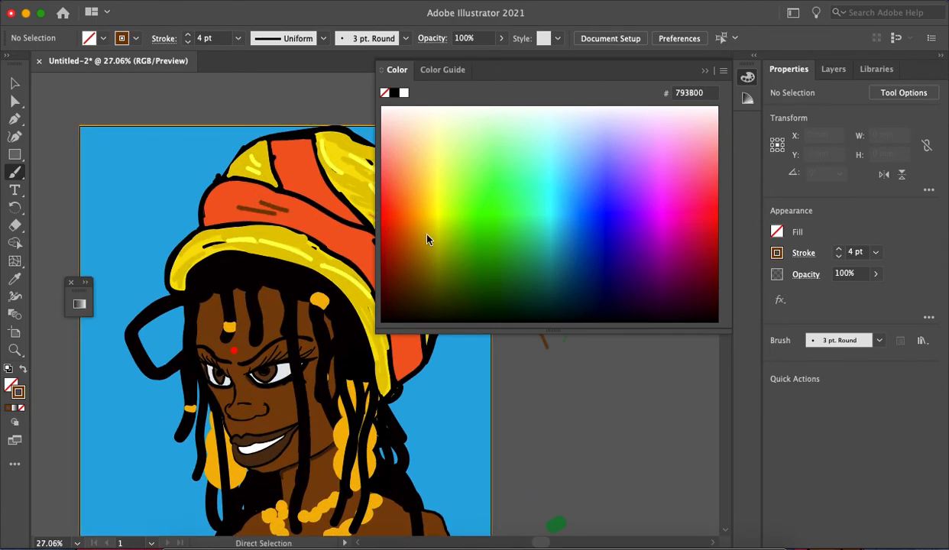
Step: Set the stroke to light orange FF6E34 and paint 4 pt highlights along the orange-red hat band and crown strip
left_click(401, 188)
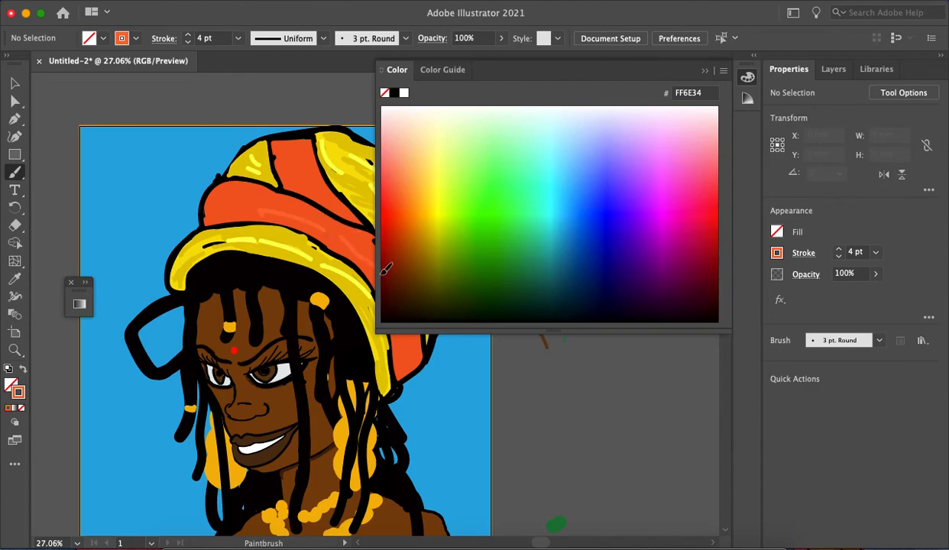
scroll(290, 227, "down", 3)
scroll(290, 228, "right", 5)
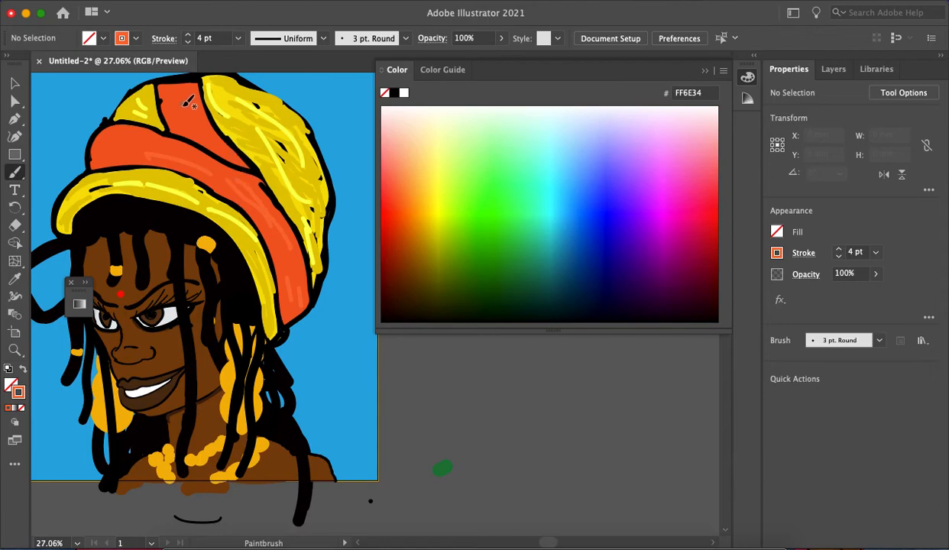
left_click_drag(165, 94, 219, 156)
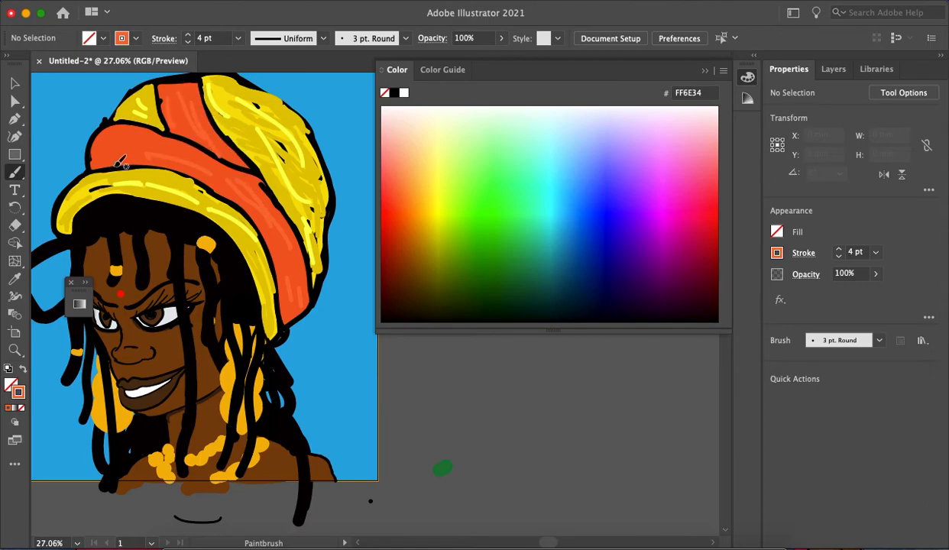
mouse_move(111, 136)
left_mouse_down()
mouse_move(172, 144)
mouse_move(239, 174)
left_mouse_up()
scroll(254, 191, "down", 4)
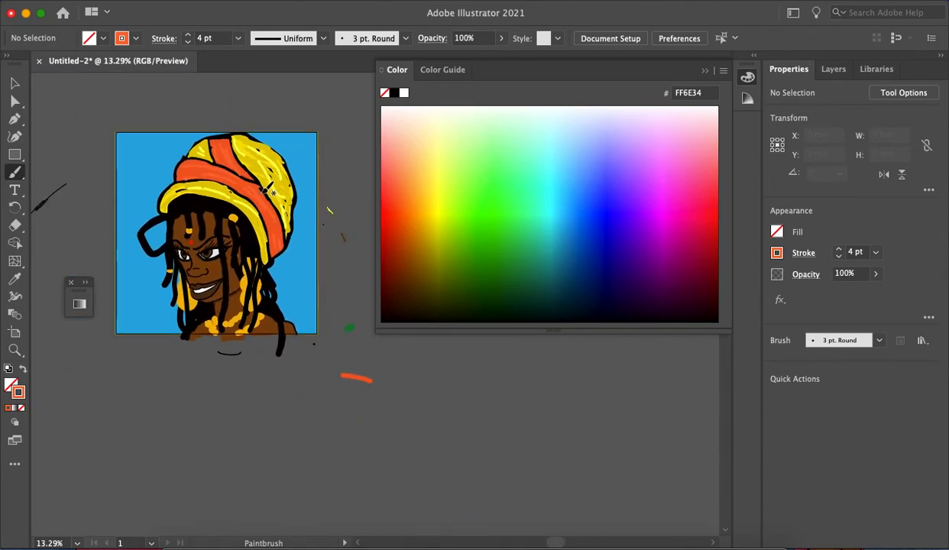
scroll(369, 260, "up", 3)
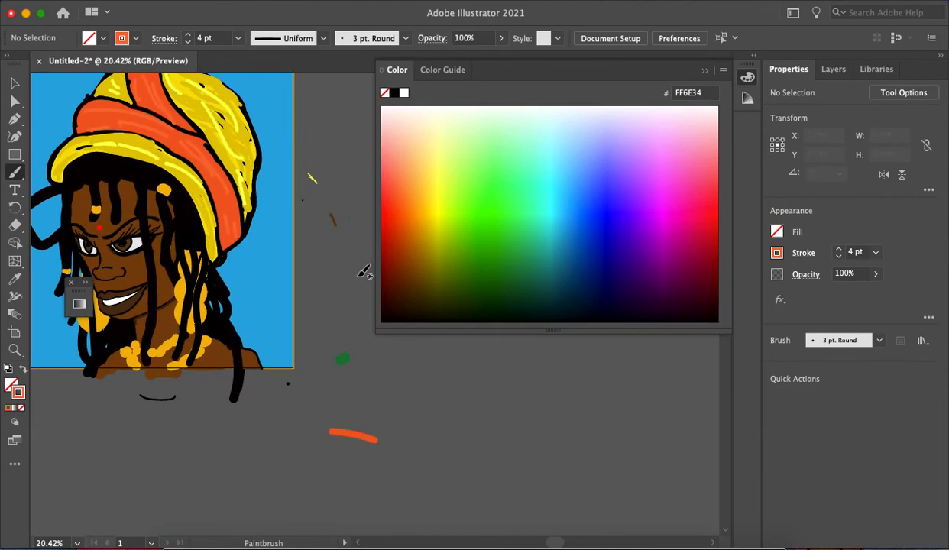
scroll(365, 271, "down", 4)
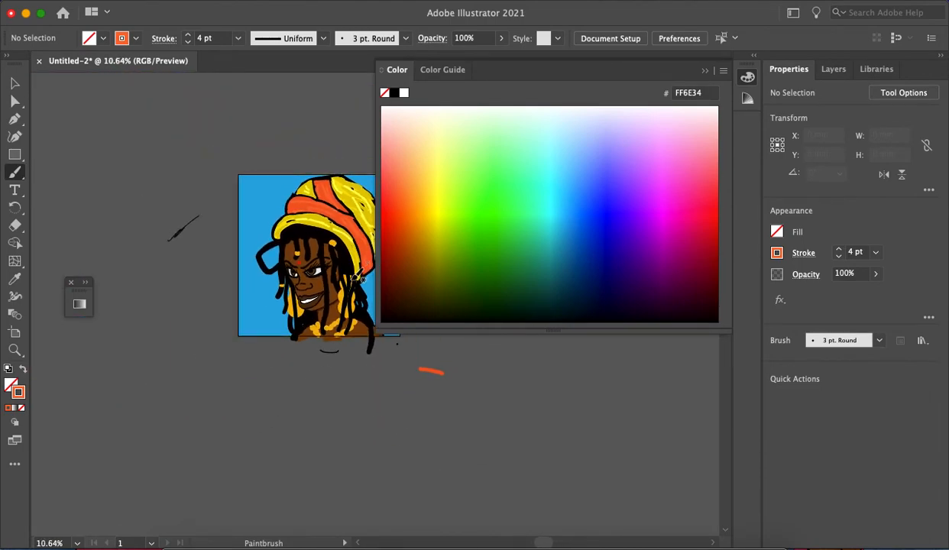
scroll(342, 273, "up", 4)
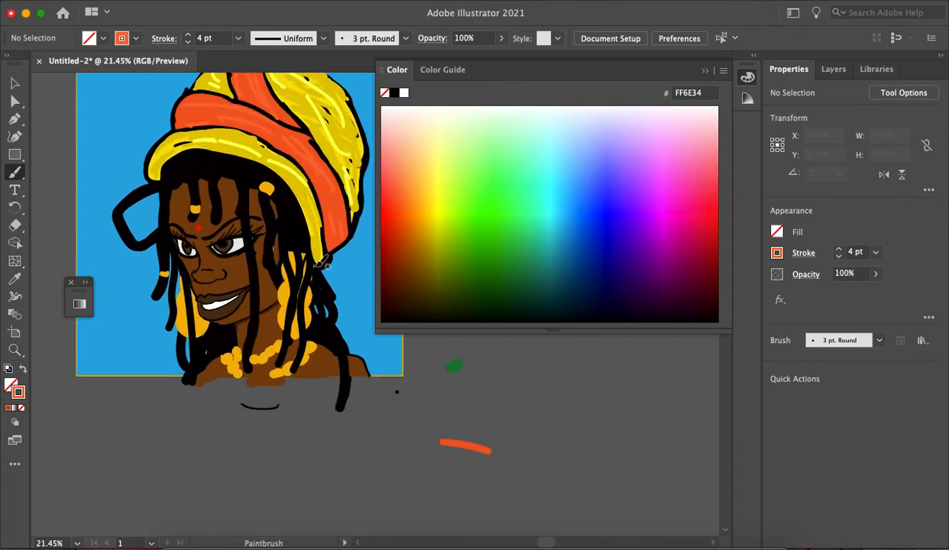
Step: Unlock the blue background layer, Layer 1, and make it the active layer
left_click(707, 72)
left_click(832, 70)
left_click(848, 140)
left_click(792, 139)
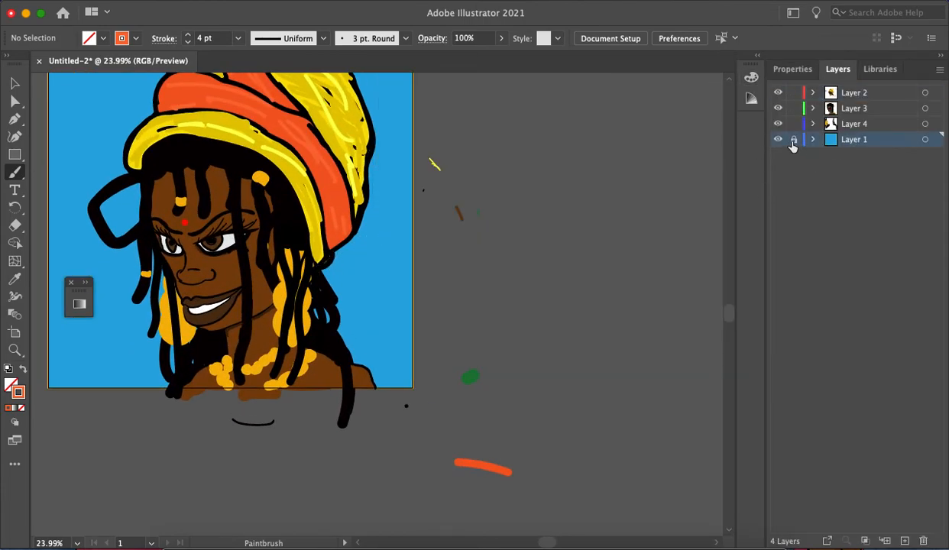
scroll(342, 286, "down", 1)
scroll(341, 286, "down", 1)
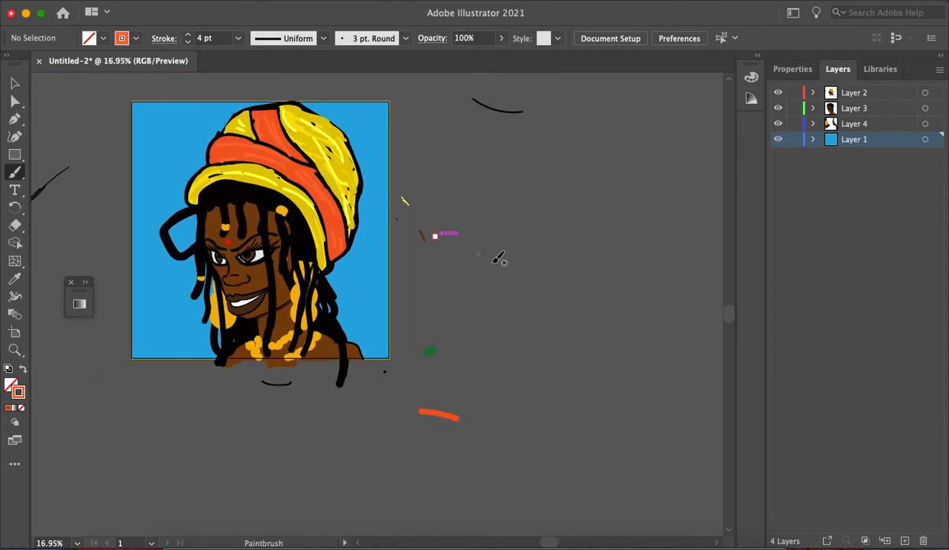
Step: Set the brush stroke to light pinkish purple E09AE5 with a weight of 44 pt
left_click(795, 70)
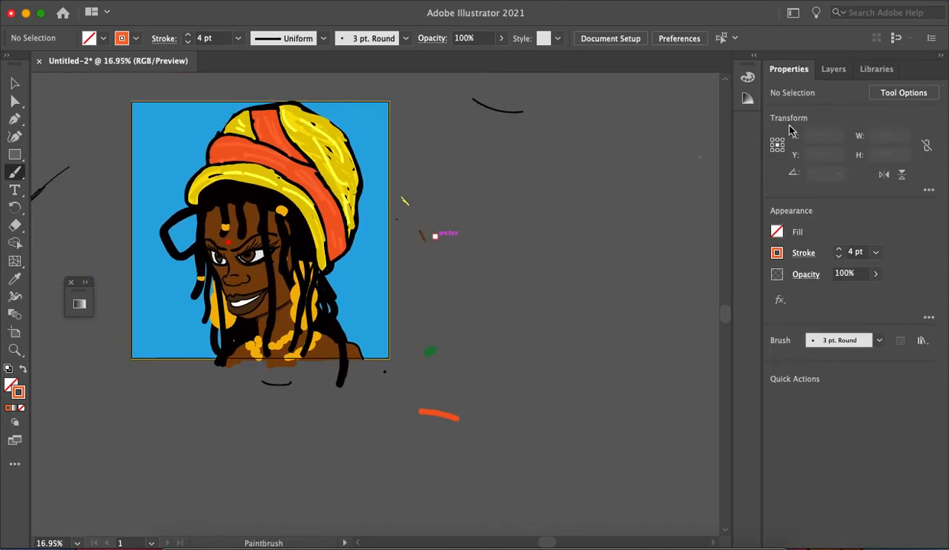
left_click(779, 252)
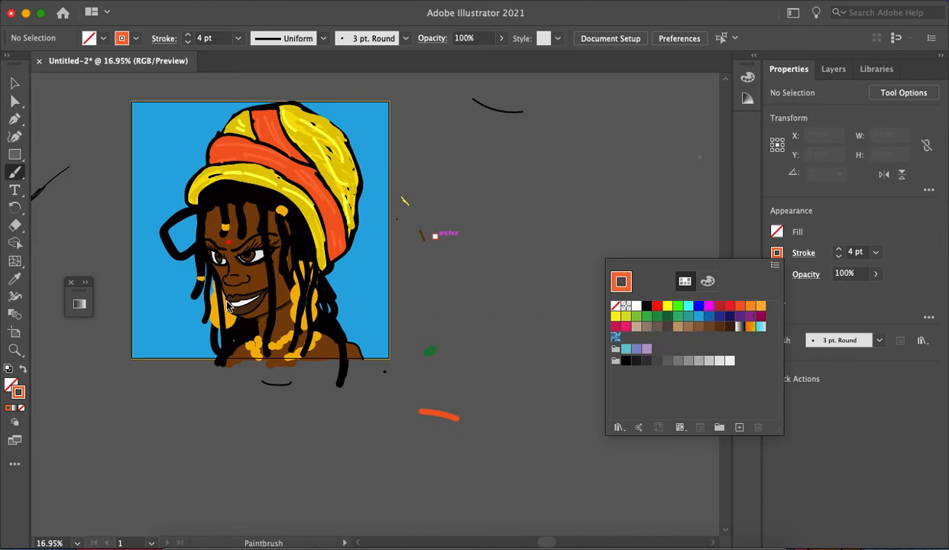
left_click(20, 392)
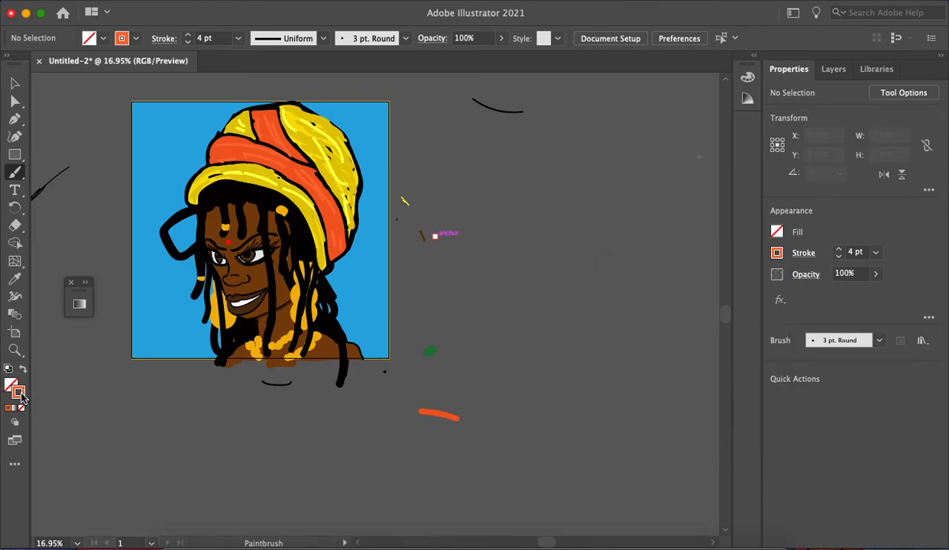
double_click(21, 396)
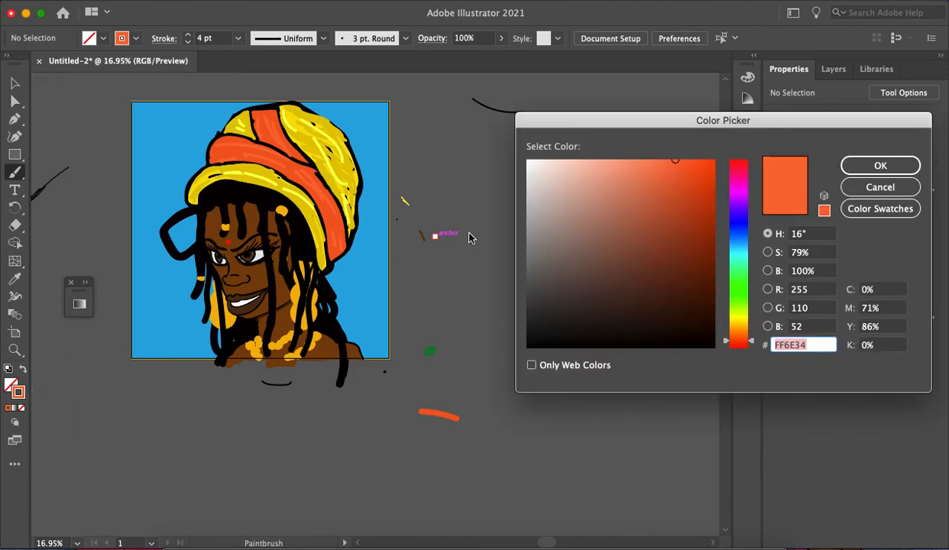
left_click_drag(734, 201, 735, 193)
left_click_drag(634, 170, 589, 178)
left_click(880, 166)
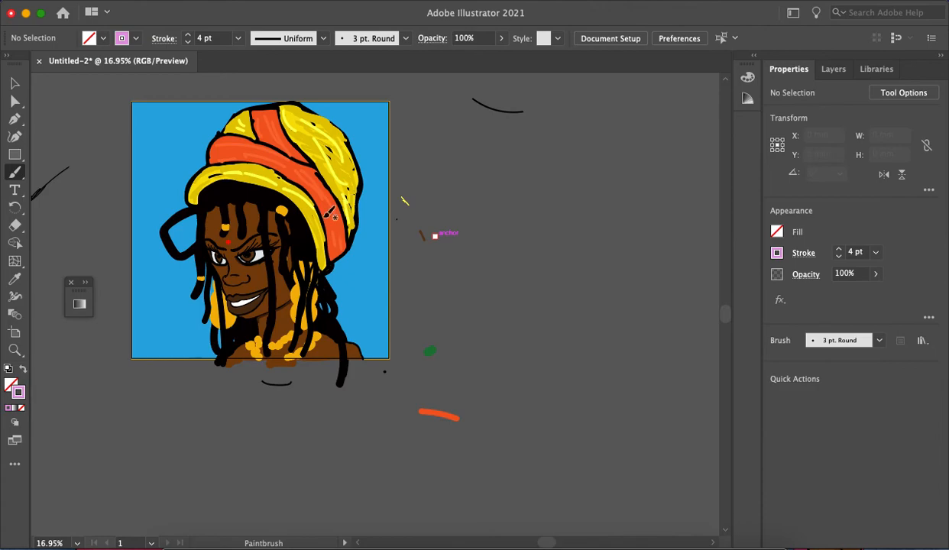
left_click(838, 249)
left_click_drag(185, 248, 195, 275)
left_click_drag(220, 262, 239, 242)
mouse_move(163, 233)
left_mouse_down()
mouse_move(178, 257)
mouse_move(217, 276)
mouse_move(182, 288)
mouse_move(166, 255)
mouse_move(180, 297)
left_mouse_up()
left_click_drag(360, 296, 365, 304)
key("super+z")
key("super+z")
key("super+z")
key("super+z")
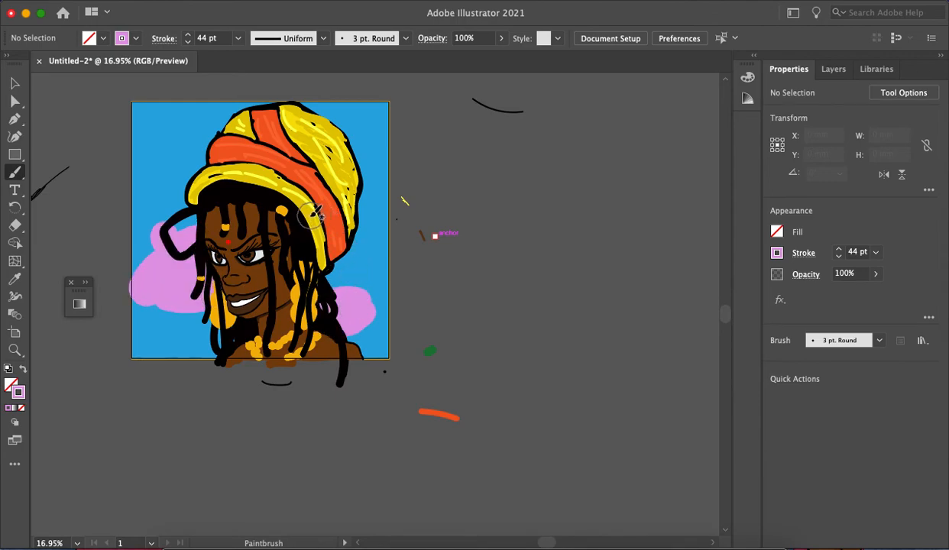
Step: Paint puffy 44 pt E09AE5 clouds on the blue background along both sides of the hat, face and shoulders
mouse_move(217, 158)
left_mouse_down()
mouse_move(220, 126)
mouse_move(200, 155)
mouse_move(272, 164)
mouse_move(259, 122)
left_mouse_up()
key("super+z")
mouse_move(214, 256)
left_mouse_down()
mouse_move(205, 232)
mouse_move(196, 228)
mouse_move(161, 266)
mouse_move(196, 270)
left_mouse_up()
mouse_move(226, 330)
left_mouse_down()
mouse_move(183, 338)
mouse_move(200, 333)
left_mouse_up()
mouse_move(359, 217)
left_mouse_down()
mouse_move(348, 239)
mouse_move(338, 225)
mouse_move(283, 264)
left_mouse_up()
mouse_move(321, 134)
left_mouse_down()
mouse_move(348, 121)
mouse_move(371, 136)
mouse_move(361, 156)
mouse_move(355, 136)
left_mouse_up()
mouse_move(342, 291)
left_mouse_down()
mouse_move(356, 315)
mouse_move(335, 280)
mouse_move(316, 300)
left_mouse_up()
left_click_drag(336, 329, 361, 338)
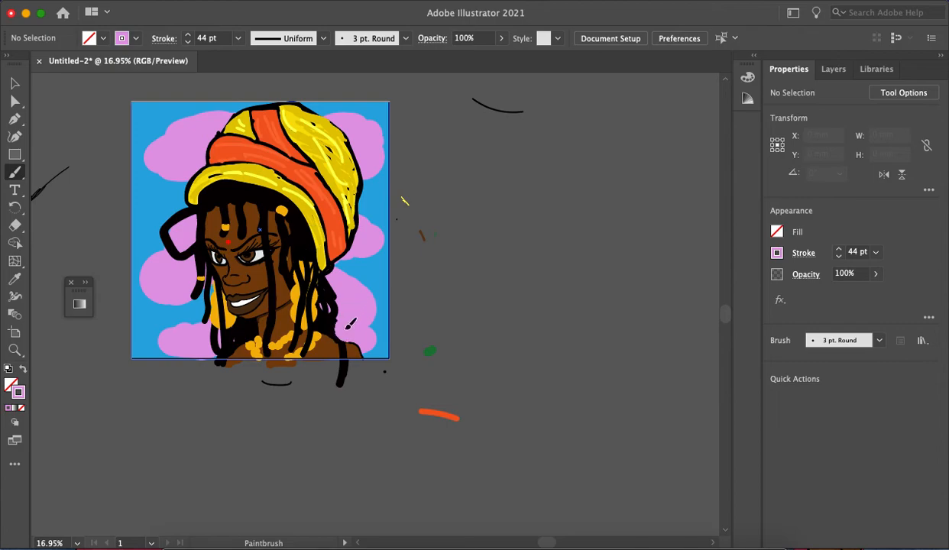
scroll(364, 258, "down", 5)
scroll(369, 254, "up", 6)
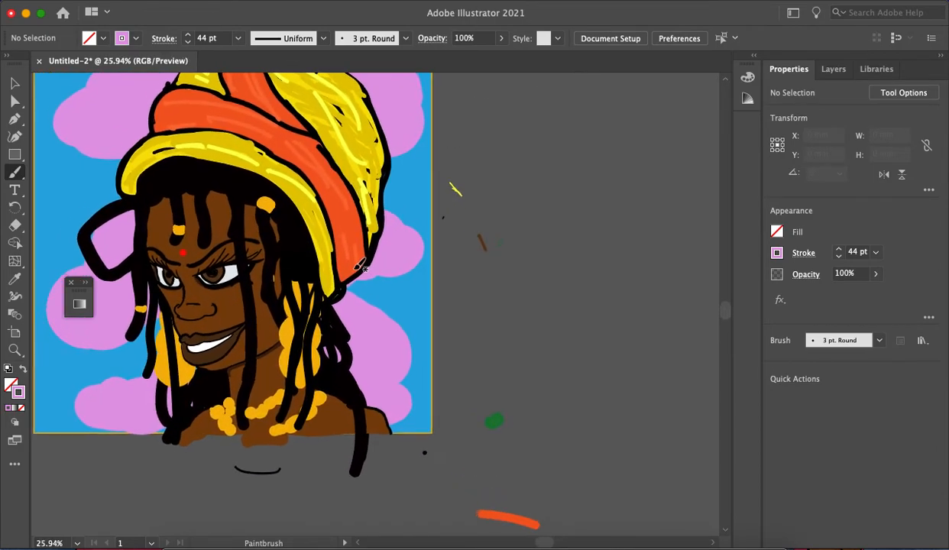
scroll(404, 260, "down", 2)
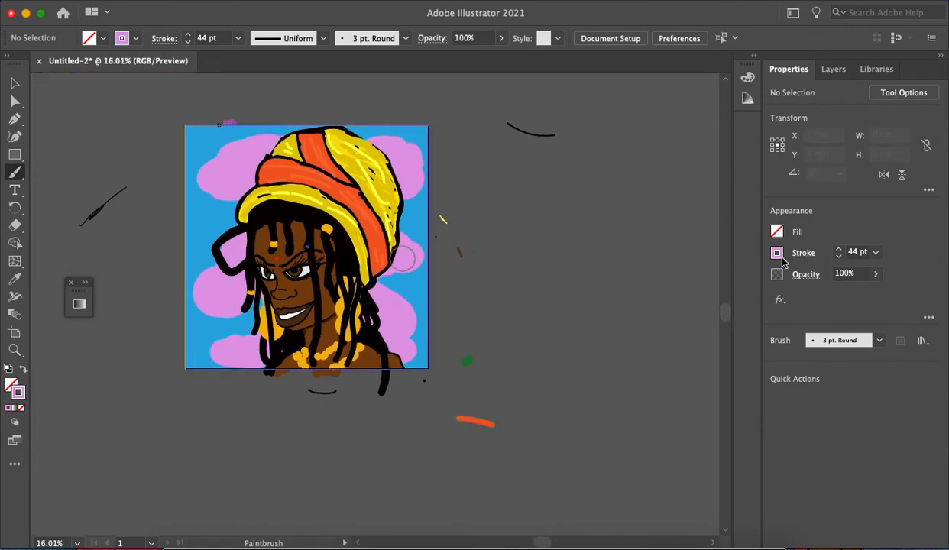
Step: Change the stroke colour to the darker purple C68BCC
left_click(777, 252)
left_click(23, 402)
double_click(21, 394)
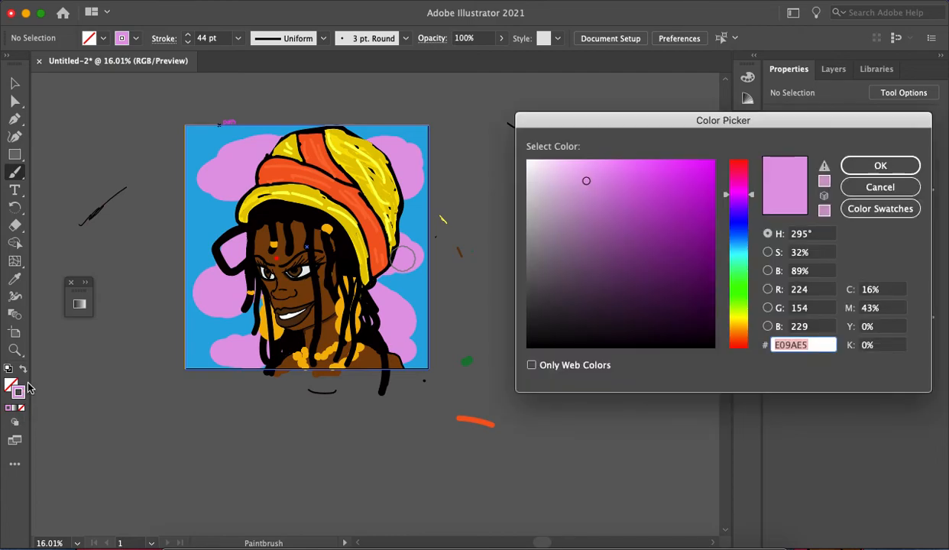
left_click(586, 197)
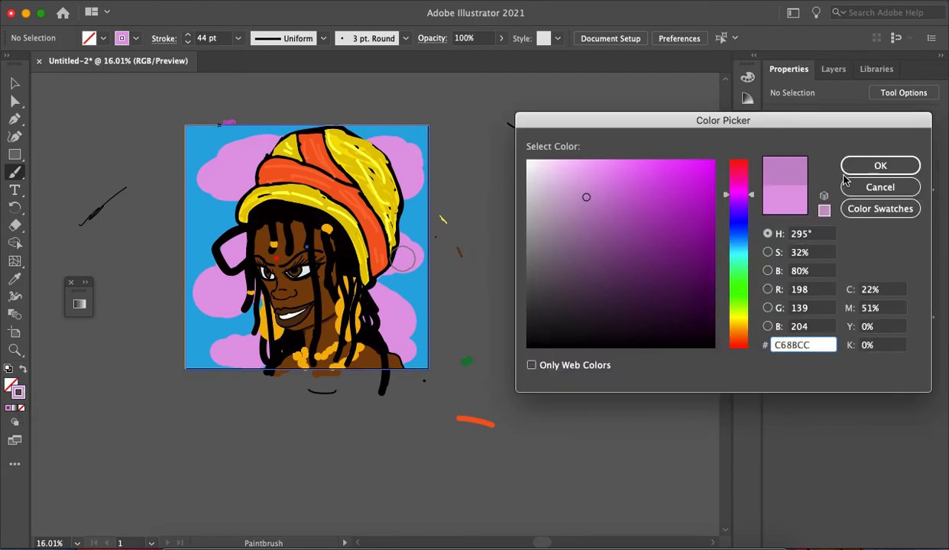
left_click(878, 165)
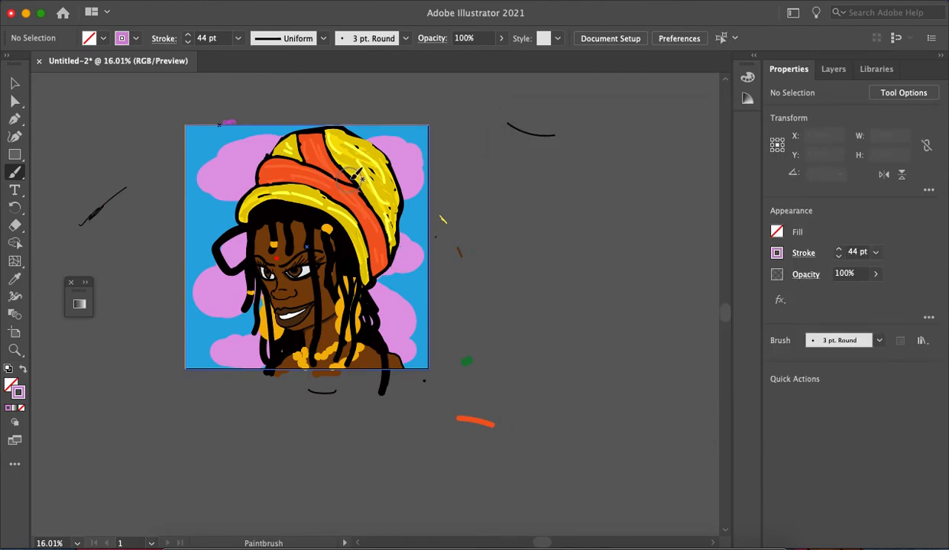
Step: Shade the clouds on both sides of the figure with 44 pt C68BCC strokes, leaving lighter edges
left_click_drag(380, 158, 400, 158)
mouse_move(260, 178)
left_mouse_down()
mouse_move(275, 163)
mouse_move(264, 159)
left_mouse_up()
mouse_move(260, 158)
left_mouse_down()
mouse_move(253, 186)
mouse_move(220, 188)
mouse_move(230, 147)
left_mouse_up()
mouse_move(231, 238)
left_mouse_down()
mouse_move(251, 242)
mouse_move(233, 249)
left_mouse_up()
mouse_move(219, 249)
left_mouse_down()
mouse_move(223, 303)
mouse_move(204, 292)
left_mouse_up()
mouse_move(259, 334)
left_mouse_down()
mouse_move(233, 339)
mouse_move(221, 356)
left_mouse_up()
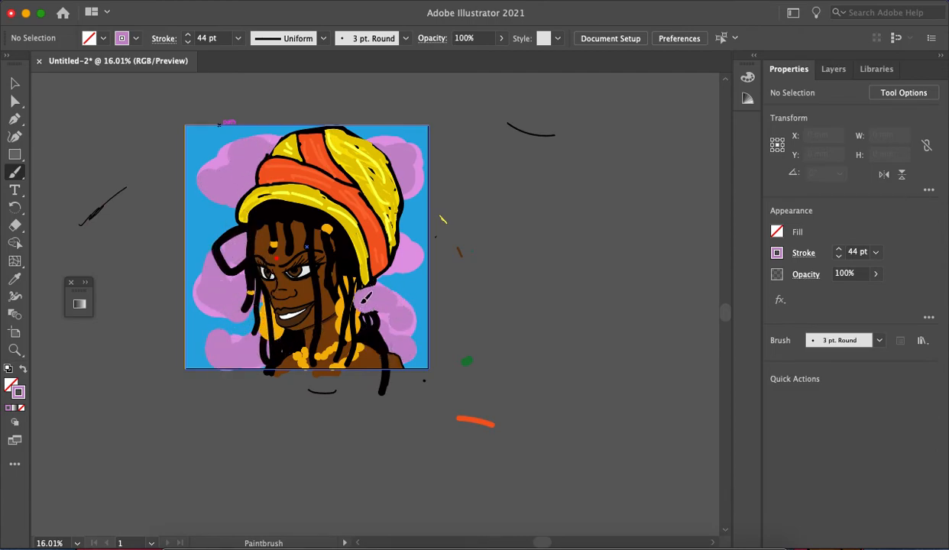
scroll(405, 217, "down", 1)
scroll(364, 203, "down", 5)
scroll(364, 206, "up", 6)
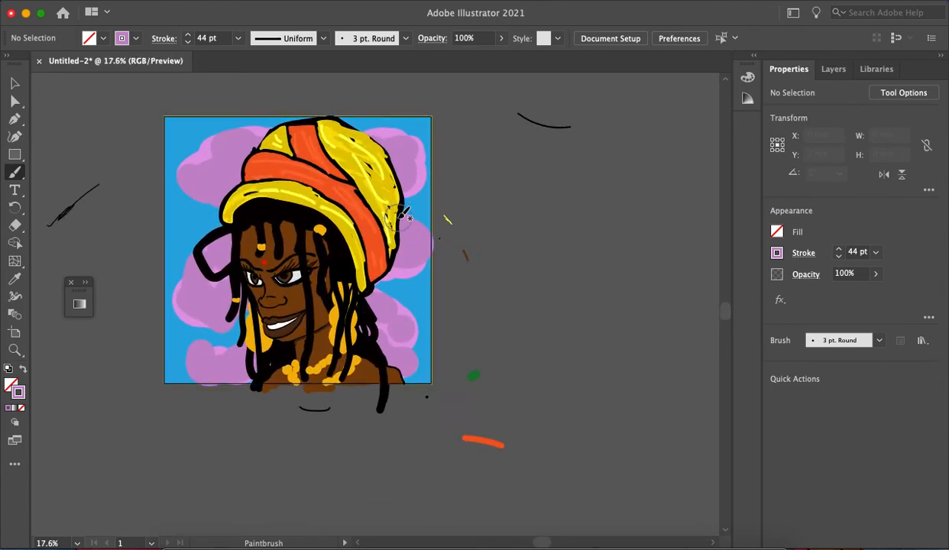
scroll(214, 212, "down", 5)
scroll(218, 210, "up", 6)
scroll(229, 204, "up", 2)
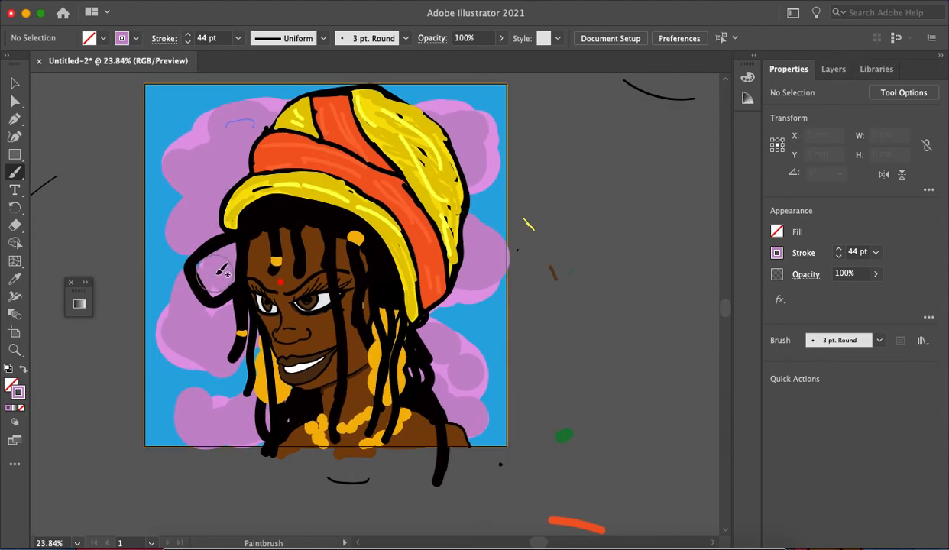
scroll(447, 212, "up", 4)
scroll(433, 206, "down", 3)
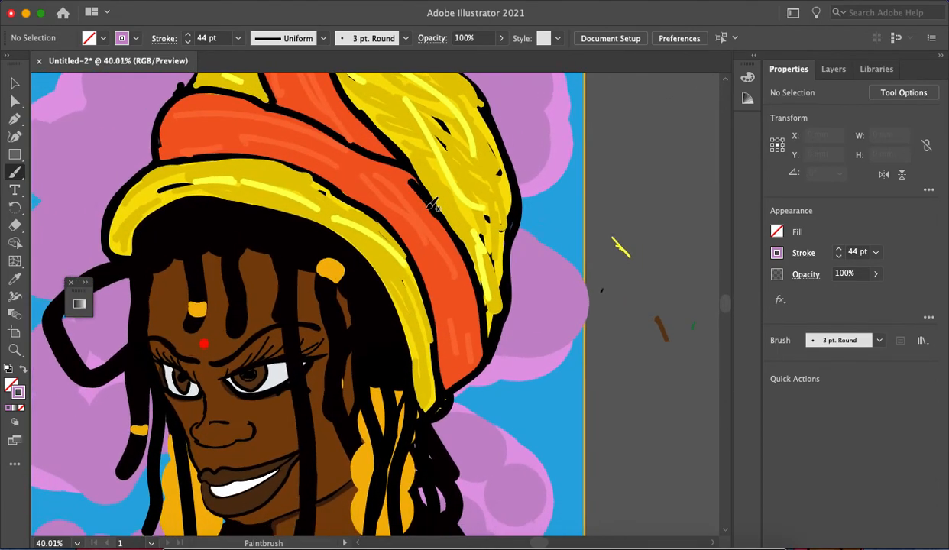
scroll(433, 205, "down", 3)
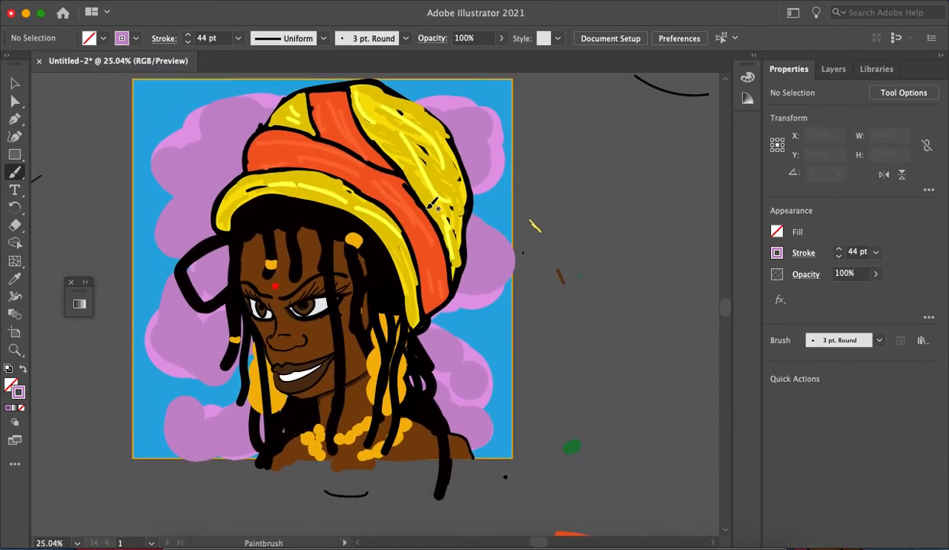
scroll(433, 204, "up", 1)
scroll(433, 204, "up", 3)
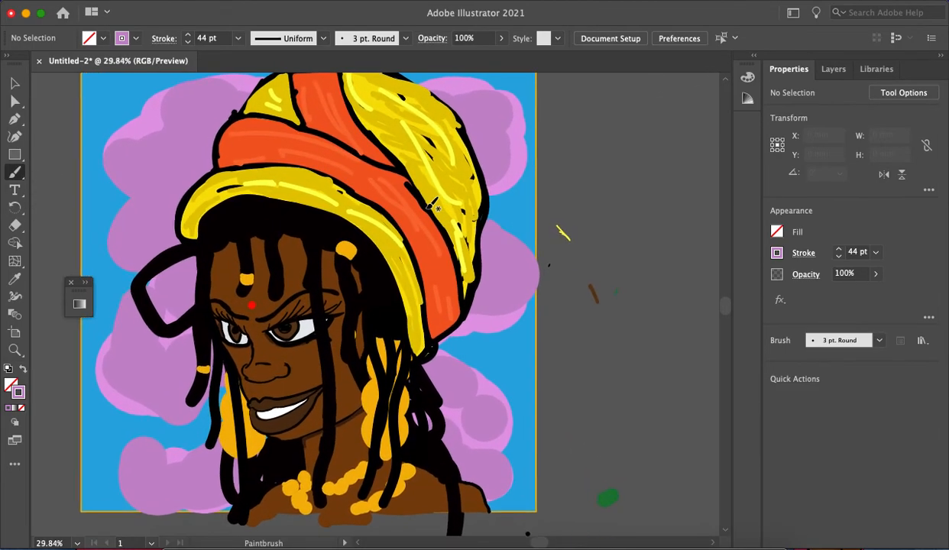
scroll(434, 205, "down", 3)
scroll(428, 201, "up", 1)
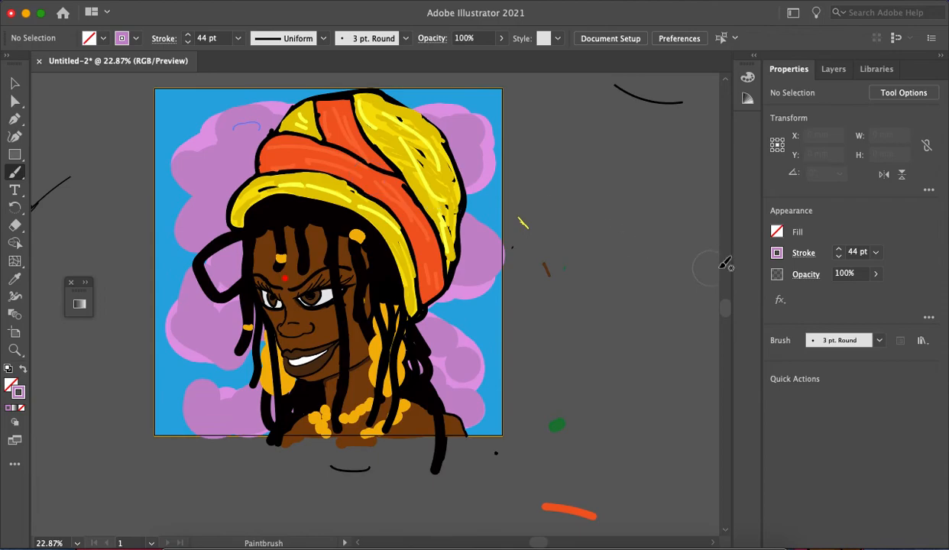
Step: Set the stroke colour to black and reduce its weight to 1 pt
left_click(777, 253)
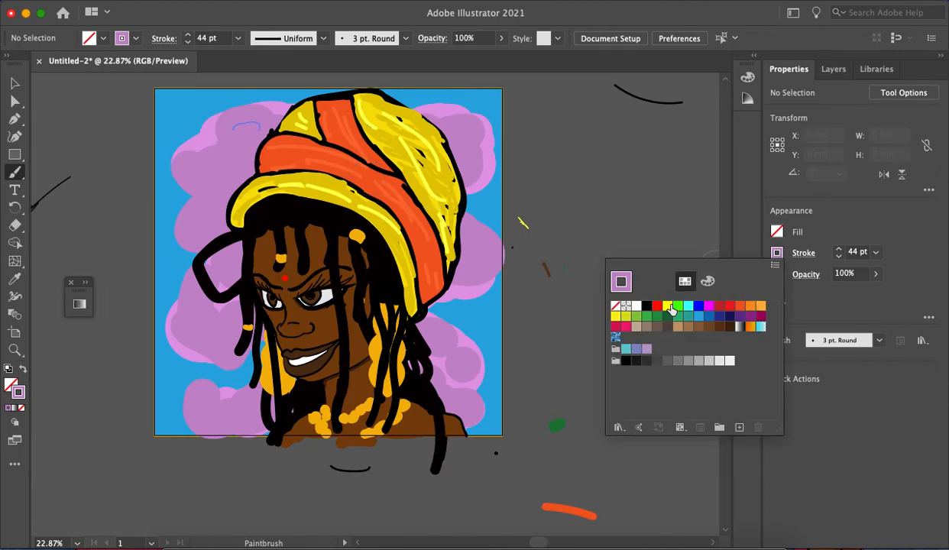
double_click(647, 307)
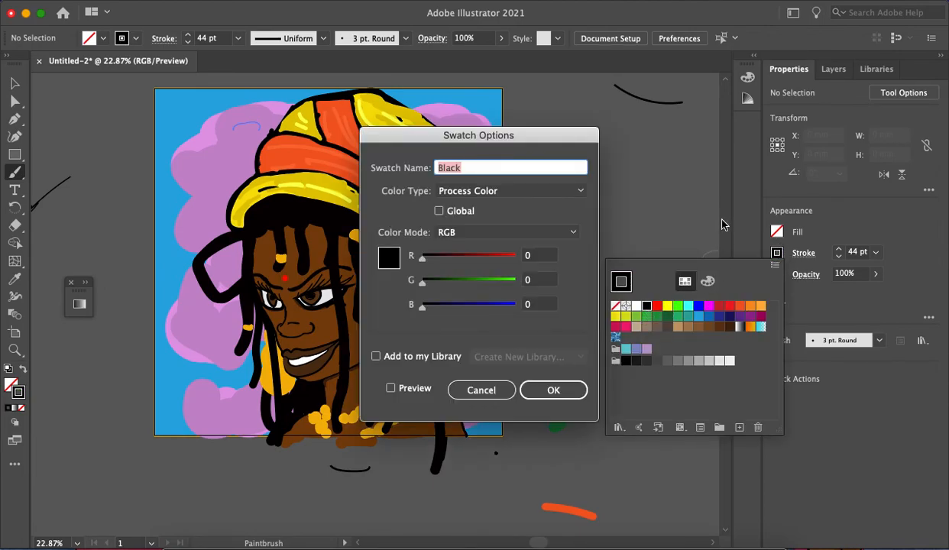
left_click(481, 390)
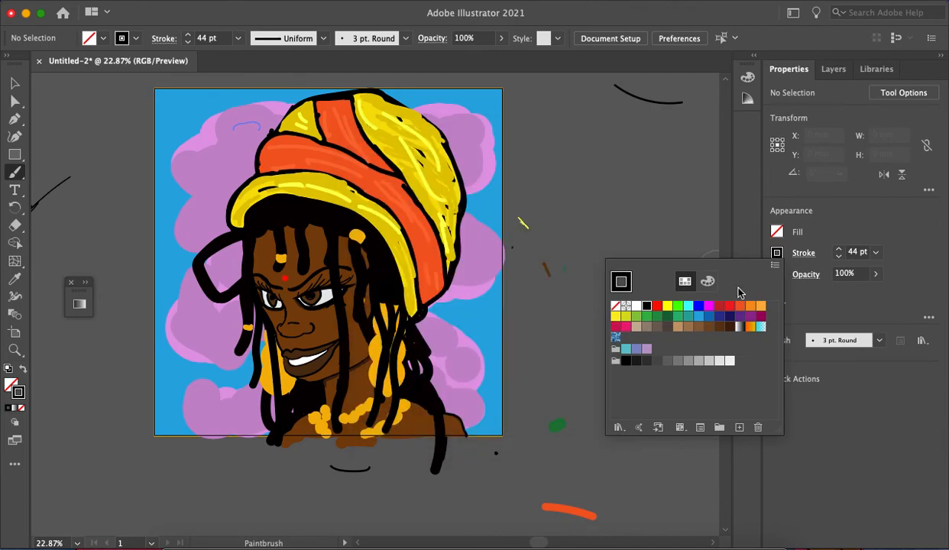
left_click(775, 267)
left_click(705, 142)
left_click(838, 256)
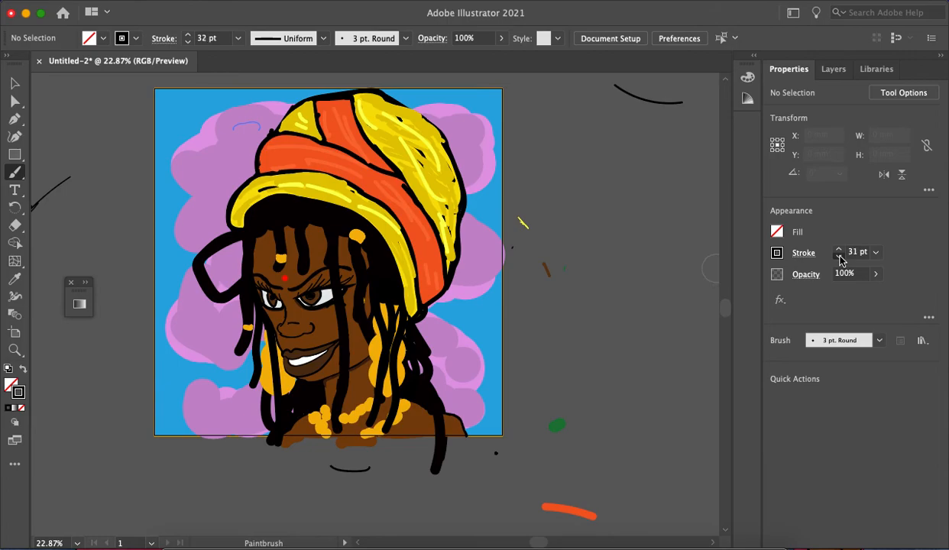
left_click(841, 260)
Step: Raise the black stroke's weight to 3 pt and make Layer 2 the active layer
scroll(328, 405, "up", 5)
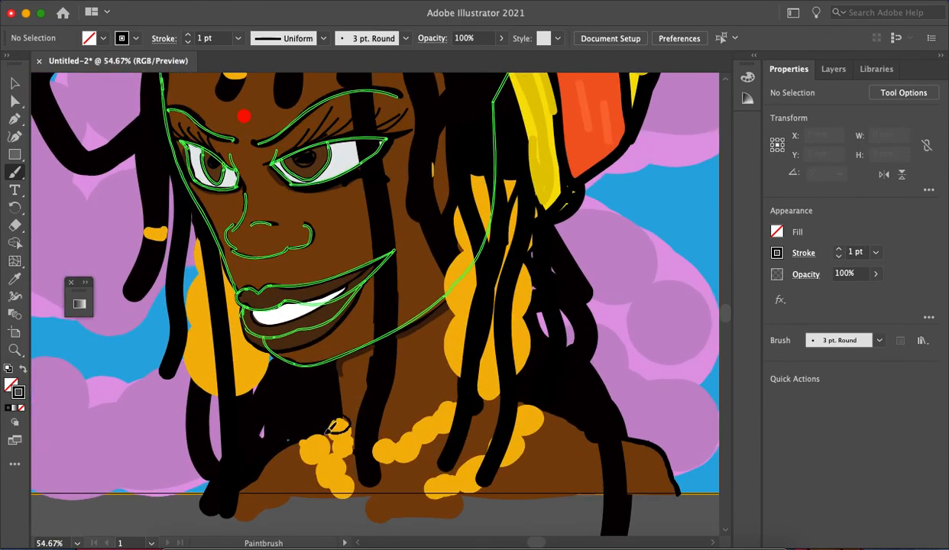
scroll(328, 428, "down", 5)
scroll(438, 361, "up", 5)
scroll(433, 397, "down", 5)
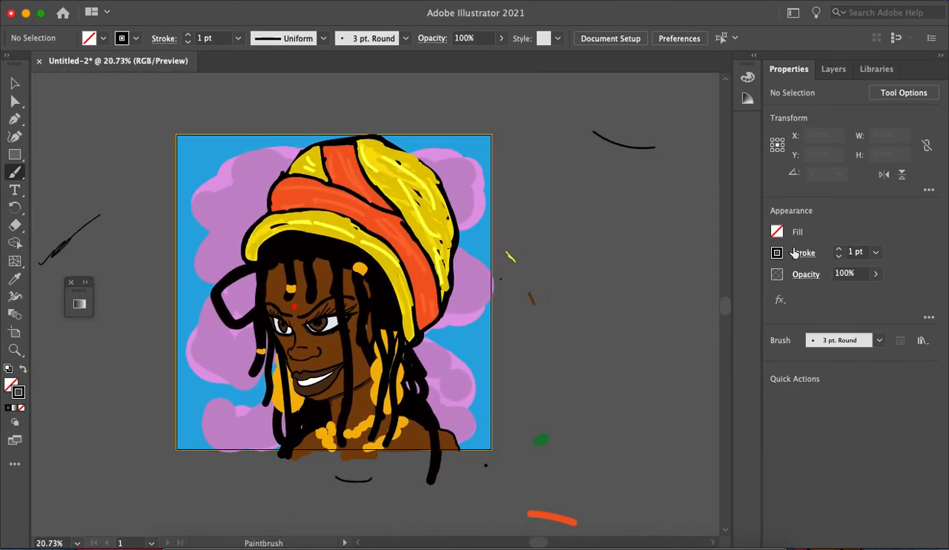
scroll(321, 321, "down", 5)
scroll(321, 321, "left", 3)
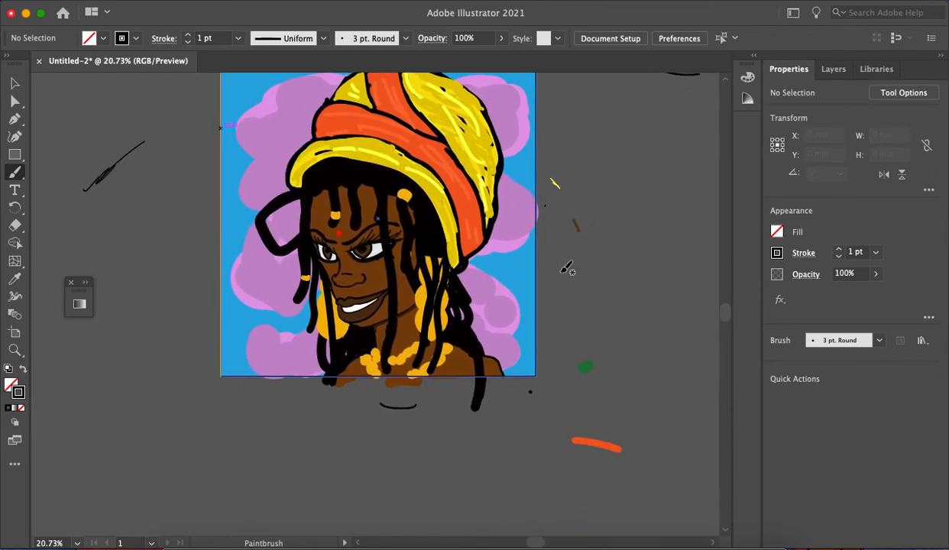
left_click(839, 250)
left_click(837, 249)
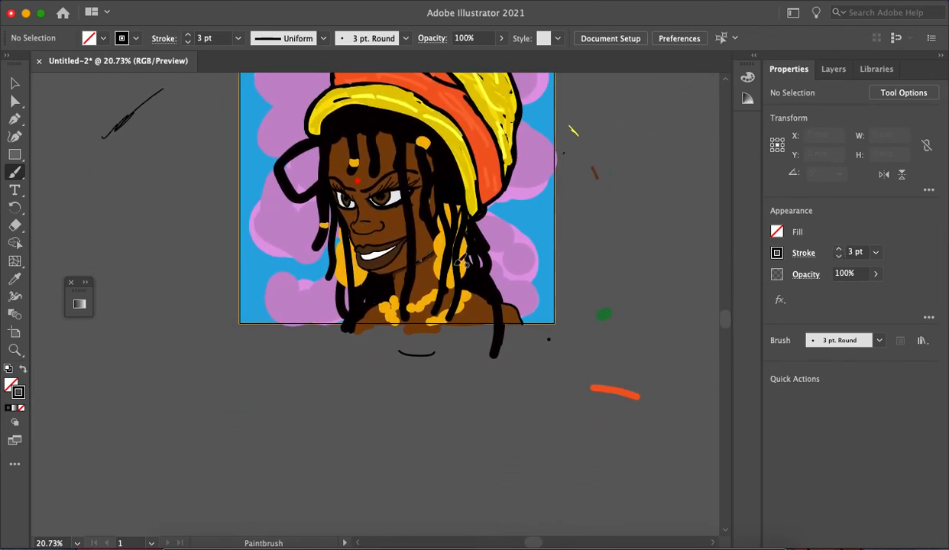
scroll(423, 261, "up", 2)
left_click(834, 69)
left_click(831, 95)
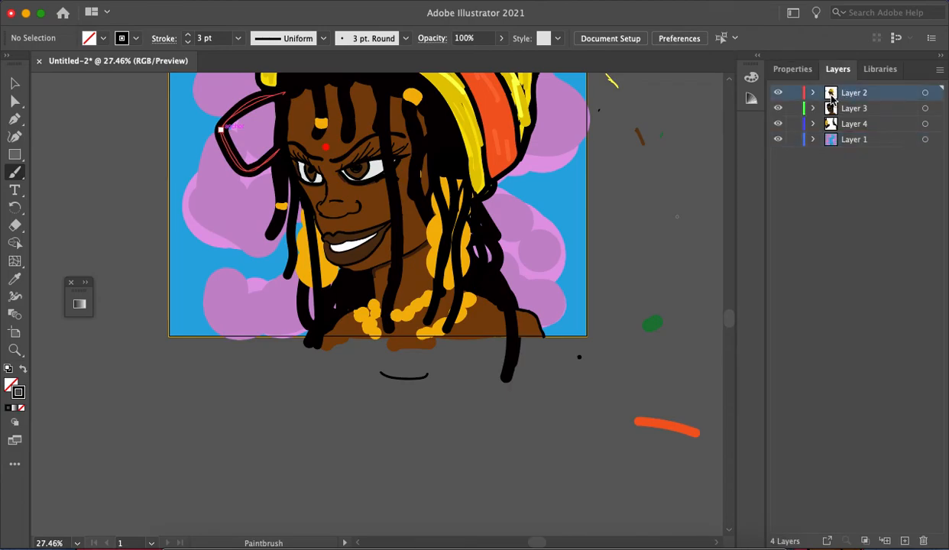
Step: Outline the gold necklace beads along the neck and shoulders with 3 pt black brush strokes
scroll(398, 326, "up", 4)
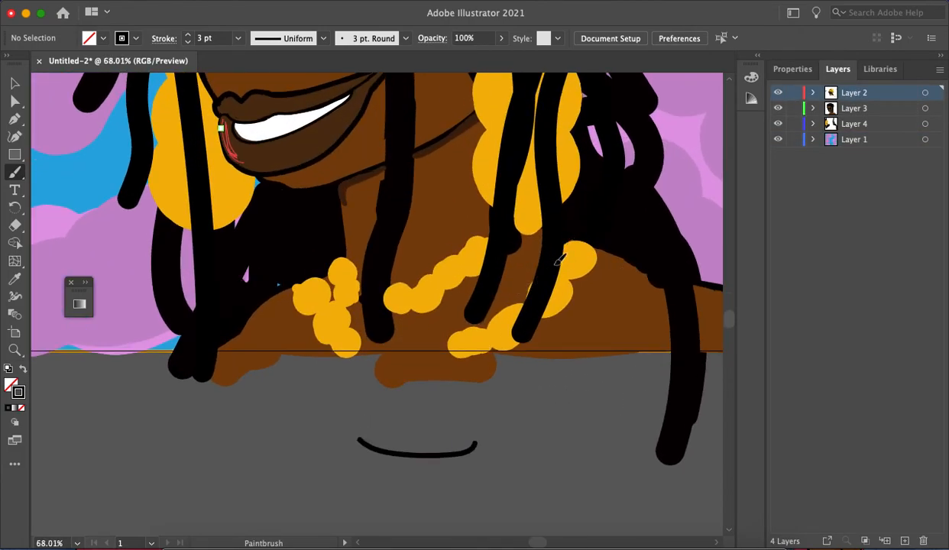
mouse_move(578, 231)
left_mouse_down()
mouse_move(564, 272)
mouse_move(589, 261)
mouse_move(538, 321)
mouse_move(579, 291)
mouse_move(539, 285)
mouse_move(546, 313)
mouse_move(578, 294)
mouse_move(539, 289)
mouse_move(525, 297)
mouse_move(560, 304)
left_mouse_up()
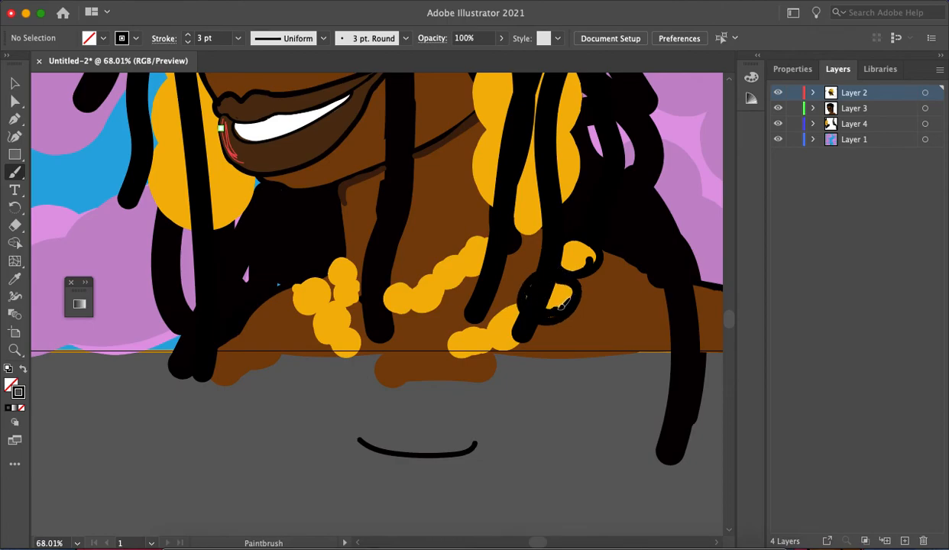
scroll(566, 275, "down", 4)
scroll(672, 336, "up", 3)
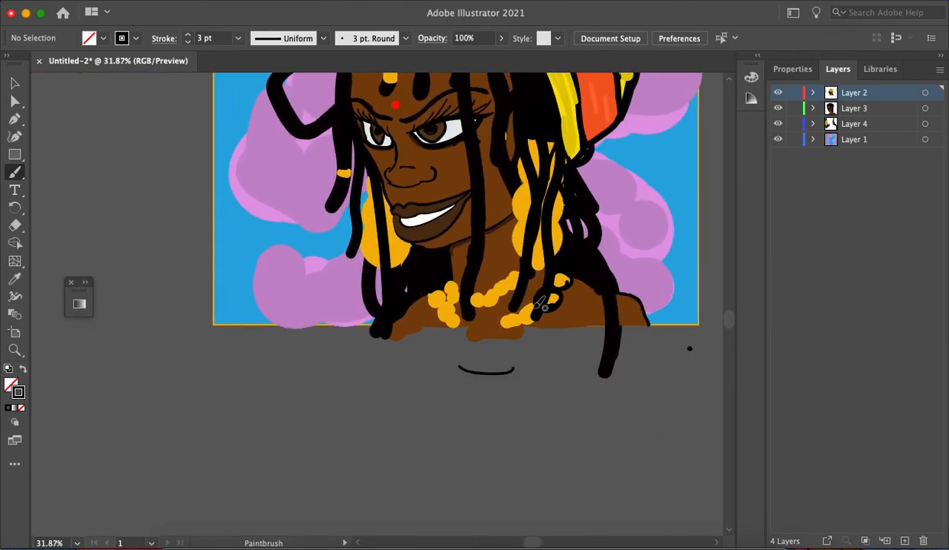
mouse_move(529, 308)
left_mouse_down()
mouse_move(502, 317)
mouse_move(521, 334)
mouse_move(537, 306)
mouse_move(514, 311)
mouse_move(515, 332)
mouse_move(481, 321)
mouse_move(475, 336)
mouse_move(505, 327)
left_mouse_up()
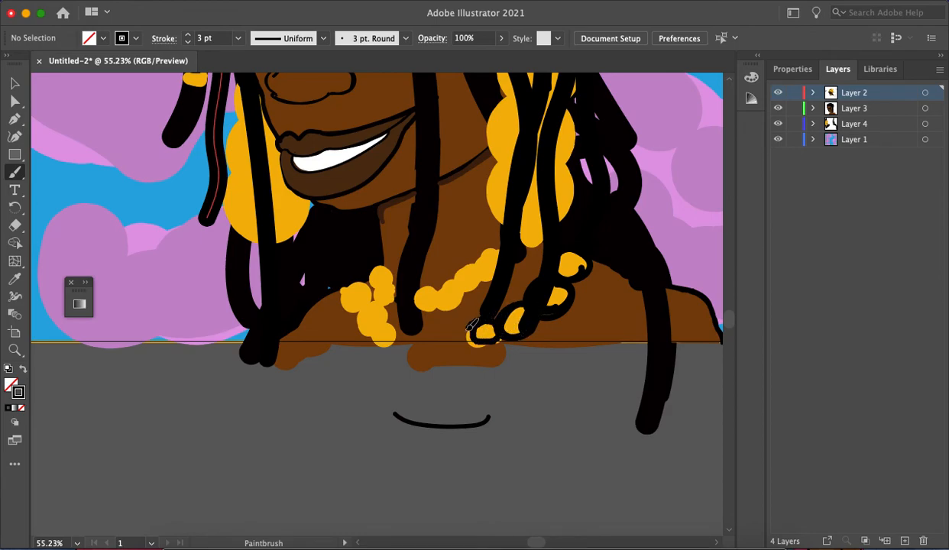
mouse_move(349, 276)
left_mouse_down()
mouse_move(356, 307)
mouse_move(376, 288)
mouse_move(342, 286)
mouse_move(351, 307)
mouse_move(372, 302)
mouse_move(358, 332)
mouse_move(384, 329)
mouse_move(365, 307)
left_mouse_up()
left_click_drag(396, 341, 374, 341)
mouse_move(372, 273)
left_mouse_down()
mouse_move(394, 288)
mouse_move(386, 304)
mouse_move(376, 298)
mouse_move(417, 307)
mouse_move(437, 298)
mouse_move(418, 291)
mouse_move(457, 306)
mouse_move(457, 284)
mouse_move(437, 302)
mouse_move(462, 292)
mouse_move(466, 267)
left_mouse_up()
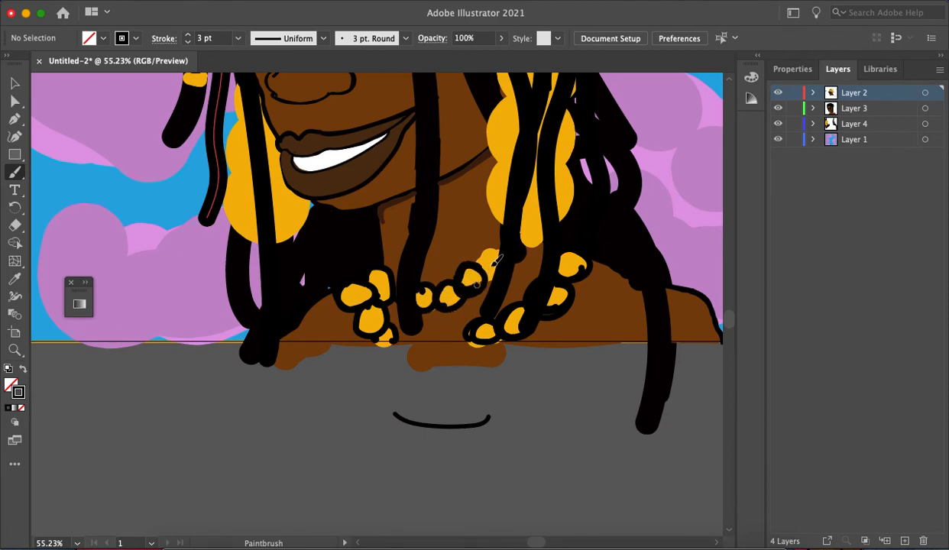
Step: Undo the last three outline strokes on the gold earring beside the neck
scroll(489, 256, "down", 8)
scroll(551, 238, "up", 4)
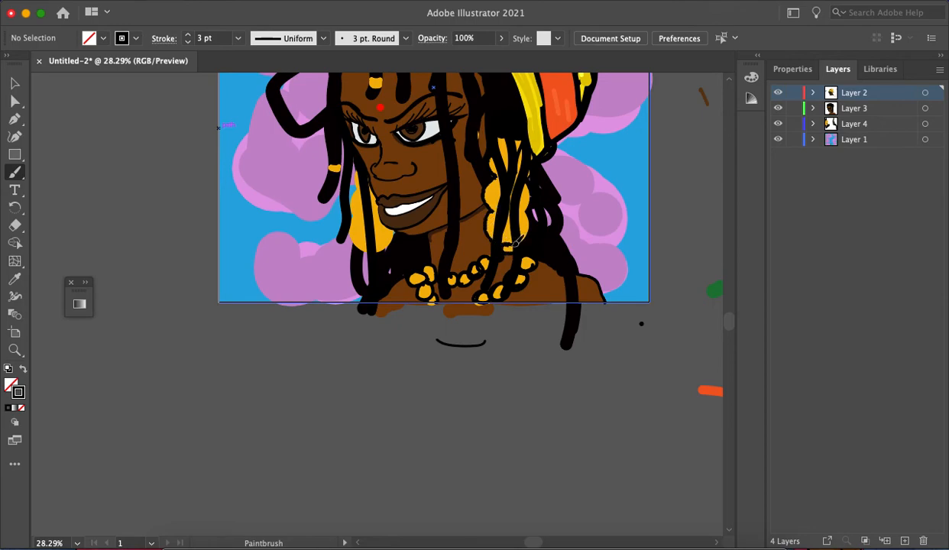
key("super+z")
key("super+z")
key("super+z")
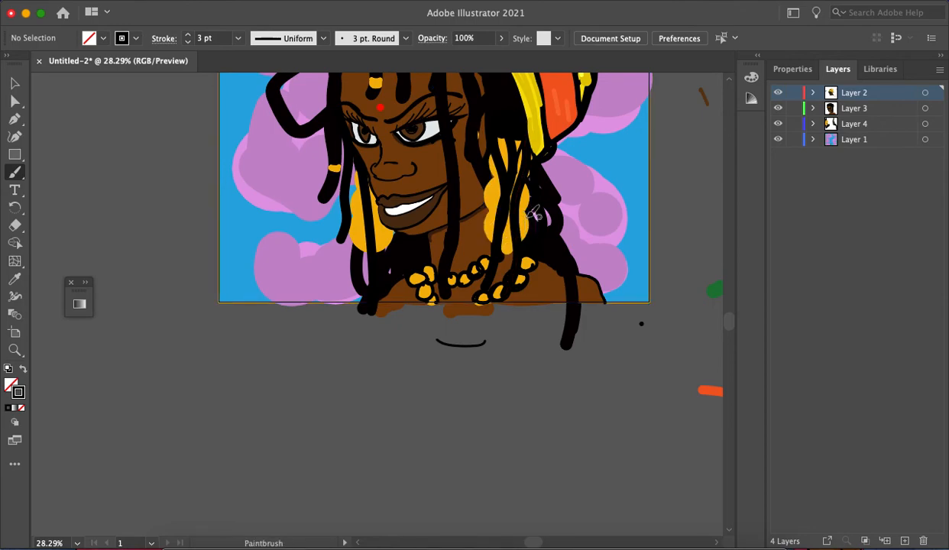
Step: Outline the wavy edges of both gold earrings with 3 pt black brush strokes
left_click_drag(530, 214, 524, 240)
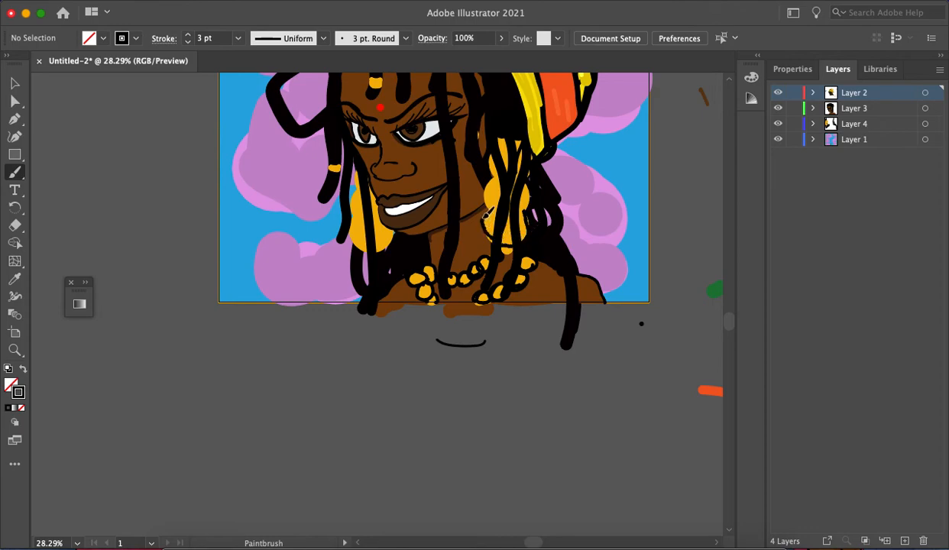
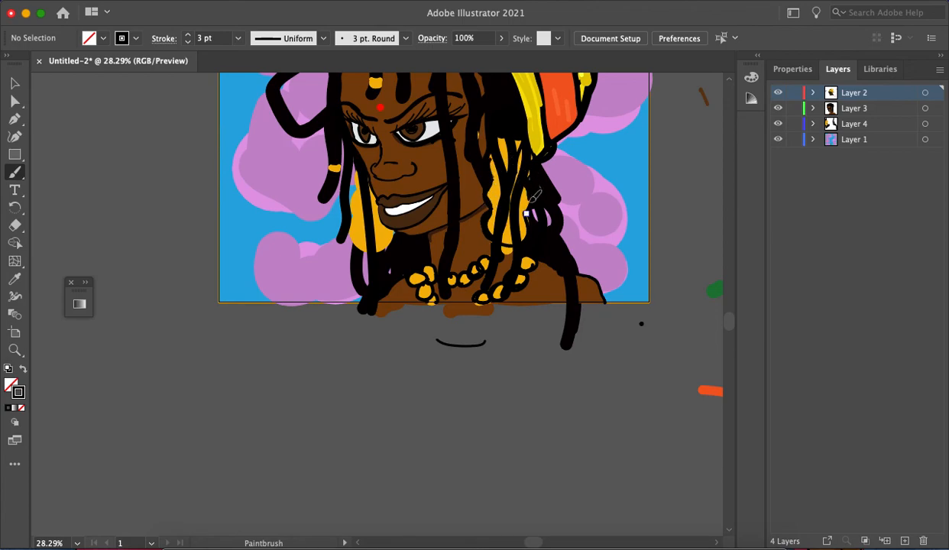
scroll(521, 242, "down", 3)
scroll(522, 242, "up", 6)
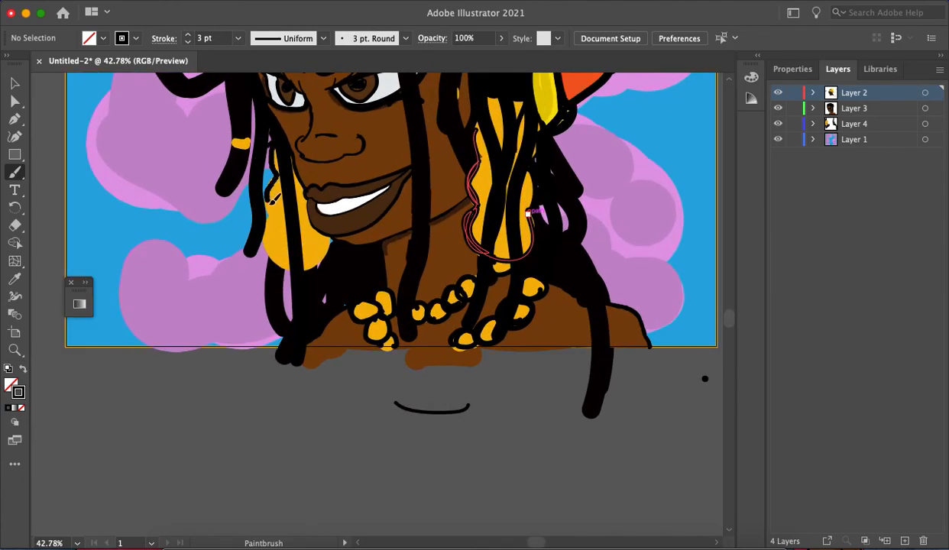
left_click_drag(273, 213, 270, 214)
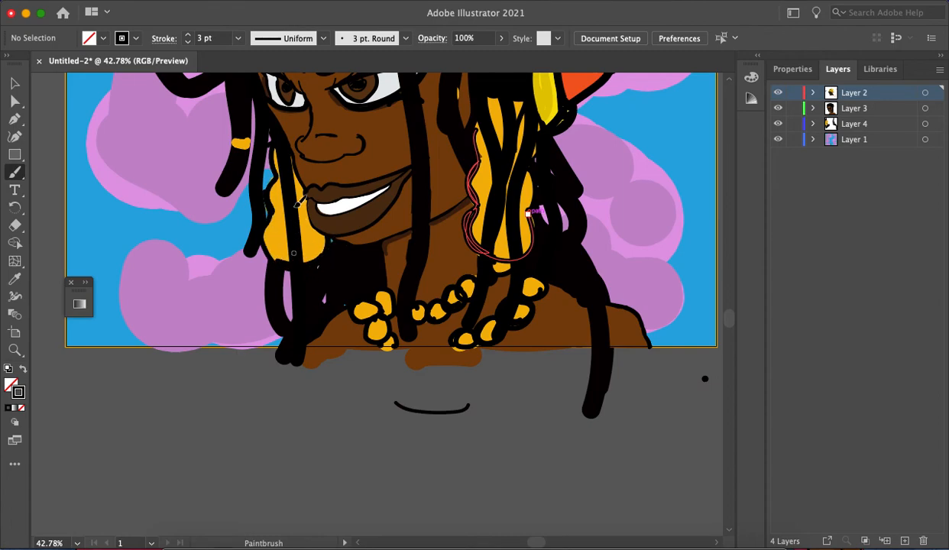
Step: Add 3 pt black stitch dashes along the hat's yellow brim and fold lines across its orange bands
scroll(271, 179, "down", 3)
scroll(292, 193, "down", 3)
scroll(352, 195, "up", 3)
scroll(405, 195, "down", 4)
scroll(405, 196, "up", 4)
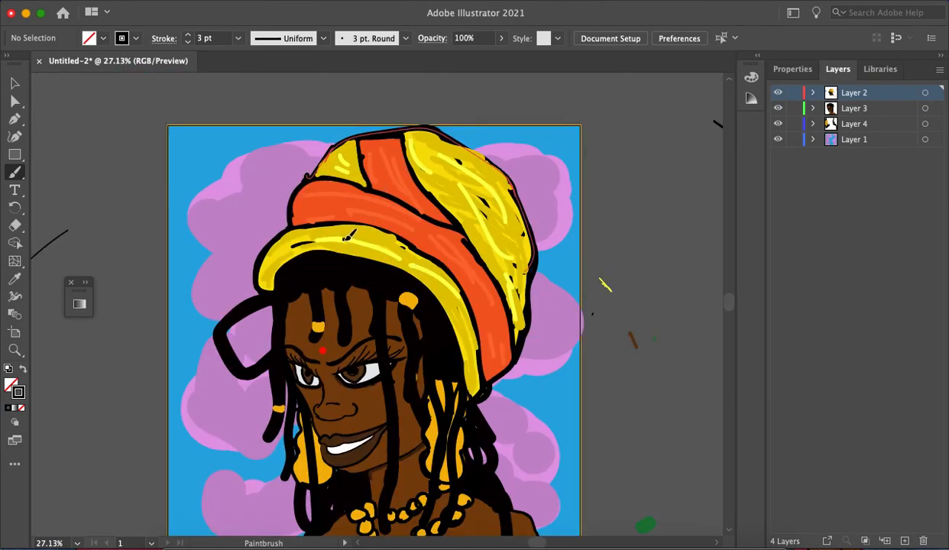
mouse_move(346, 238)
left_mouse_down()
mouse_move(419, 265)
mouse_move(485, 346)
mouse_move(508, 325)
mouse_move(488, 326)
mouse_move(446, 249)
mouse_move(395, 219)
mouse_move(342, 211)
mouse_move(326, 188)
mouse_move(345, 201)
mouse_move(311, 213)
left_mouse_up()
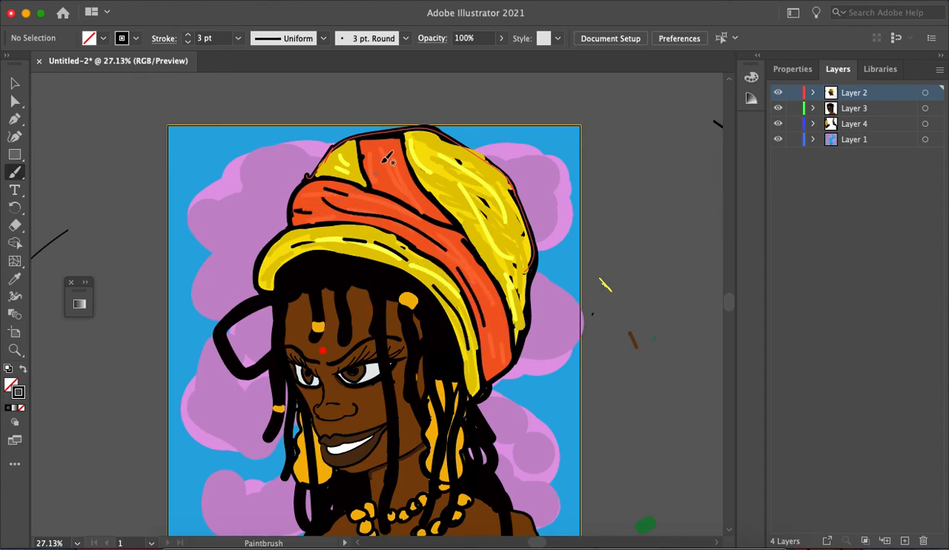
mouse_move(366, 142)
left_mouse_down()
mouse_move(393, 188)
mouse_move(398, 141)
mouse_move(388, 156)
mouse_move(468, 252)
mouse_move(436, 223)
mouse_move(470, 227)
mouse_move(496, 278)
mouse_move(474, 260)
mouse_move(499, 307)
mouse_move(486, 365)
left_mouse_up()
scroll(490, 289, "down", 5)
scroll(492, 287, "down", 1)
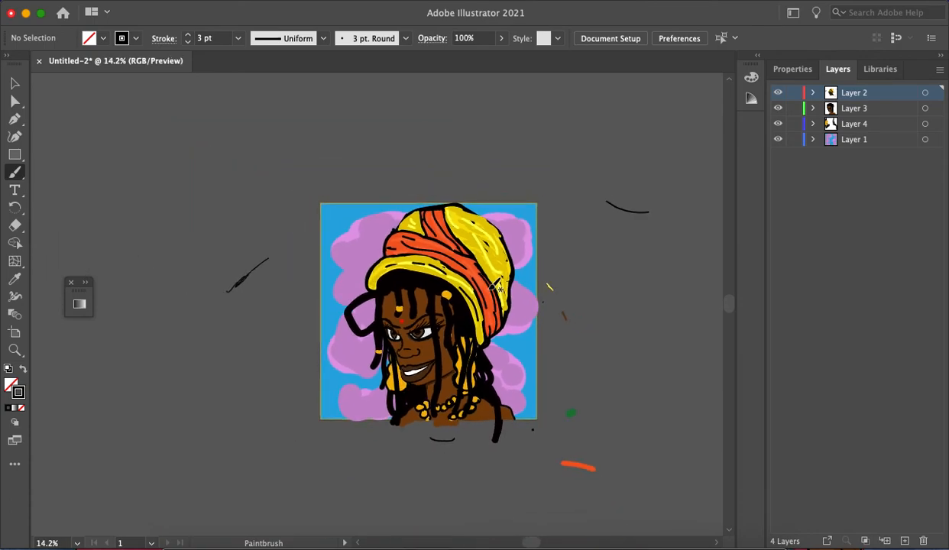
scroll(492, 288, "up", 3)
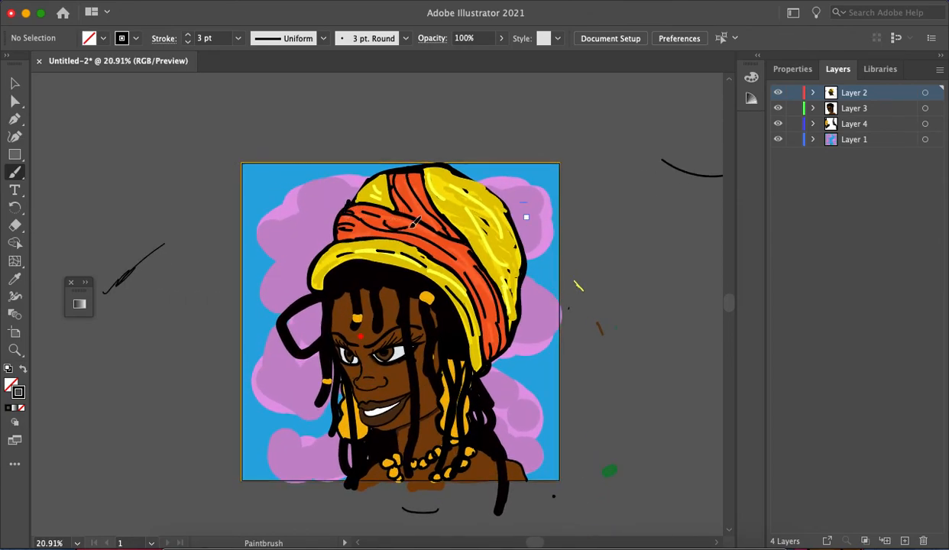
scroll(455, 228, "down", 2)
scroll(458, 237, "up", 2)
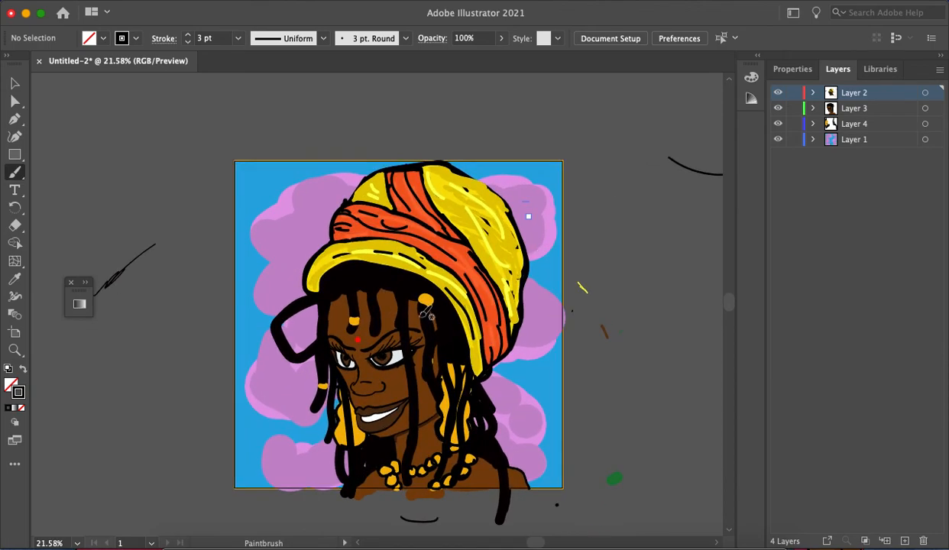
Step: Try dotting small black freckles on the cheek below the larger eye, and undo them
scroll(429, 303, "down", 3)
scroll(435, 283, "down", 3)
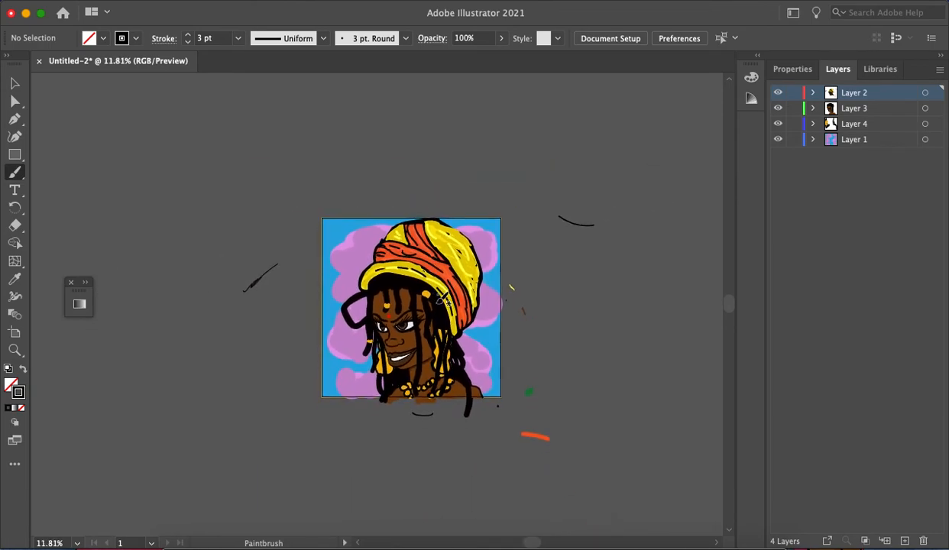
scroll(441, 264, "up", 5)
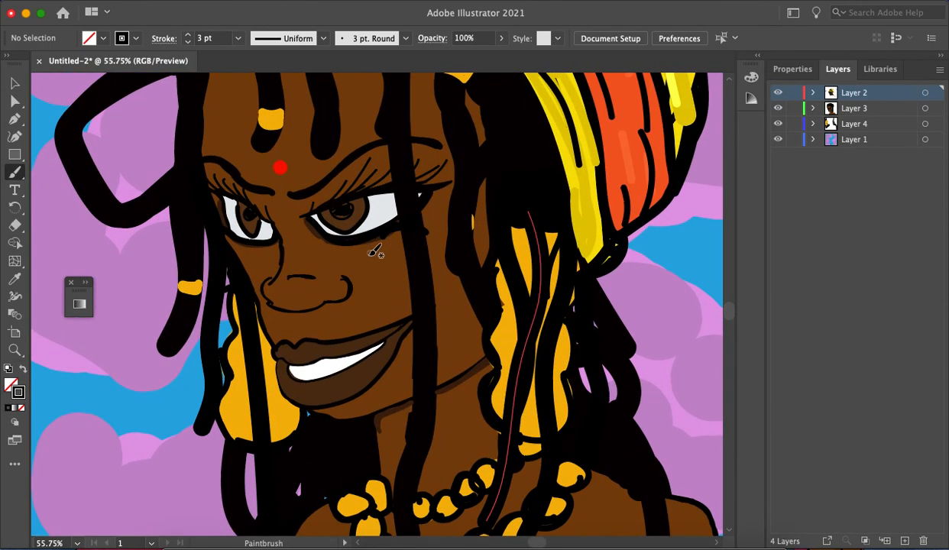
left_click(384, 245)
left_click(391, 240)
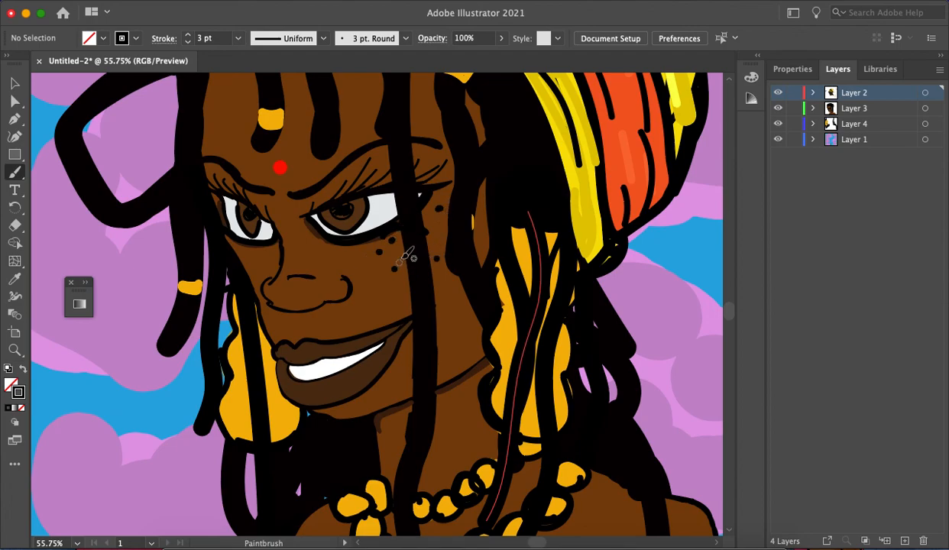
scroll(449, 214, "down", 4)
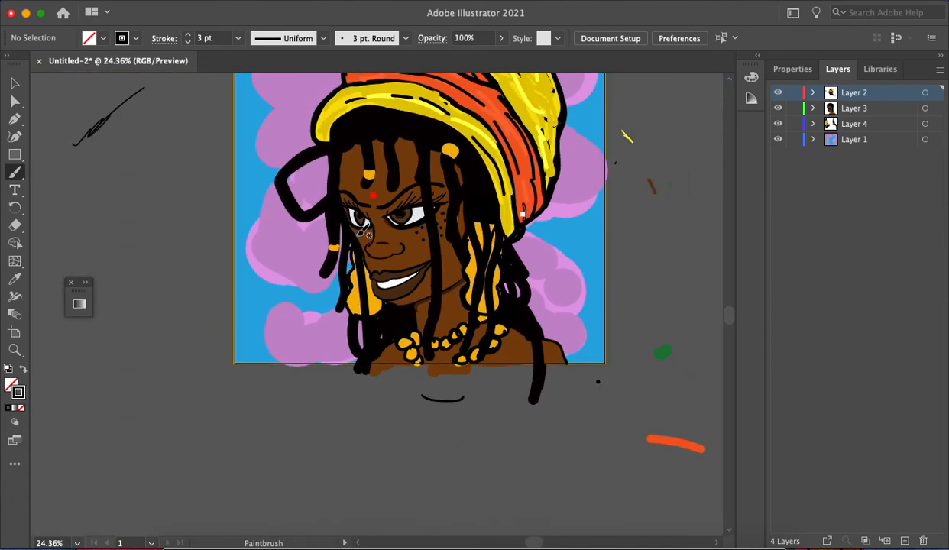
scroll(398, 214, "down", 1)
key("super+z")
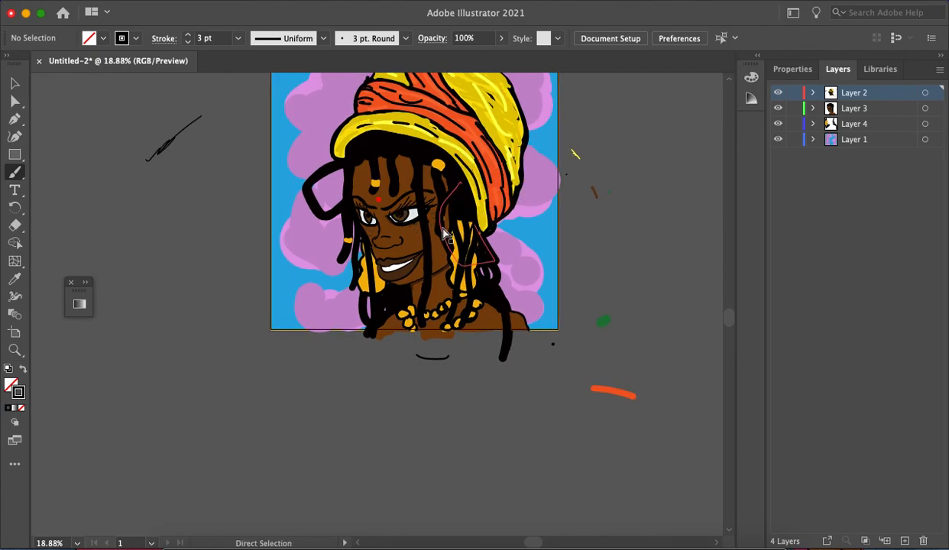
Step: Draw a small black cross symbol on the temple beside the larger eye, undoing a stroke to redo it
scroll(422, 234, "up", 8)
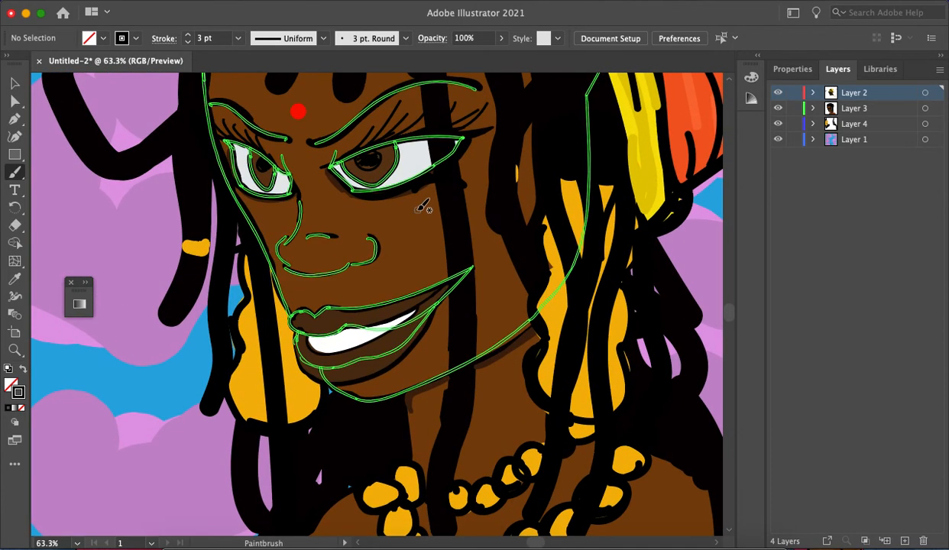
scroll(428, 203, "down", 5)
scroll(484, 160, "up", 1)
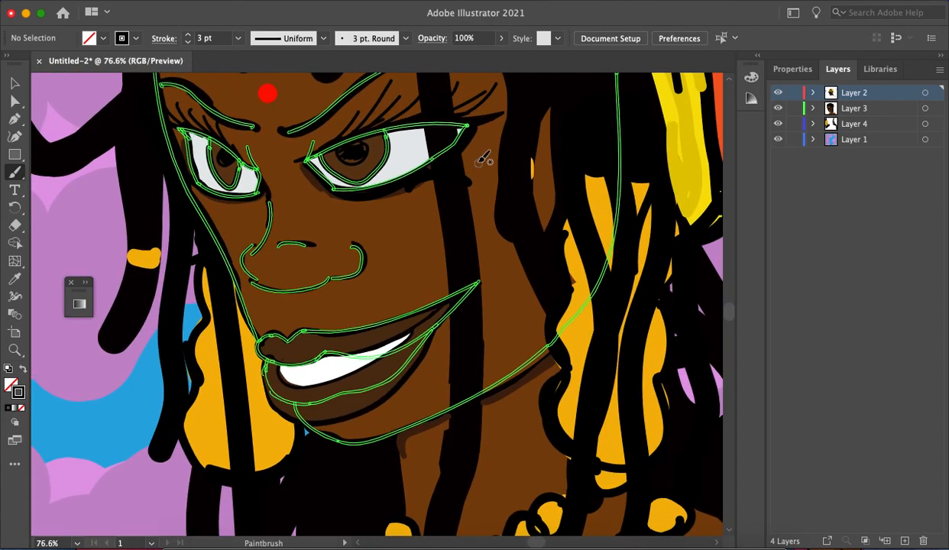
scroll(498, 151, "down", 3)
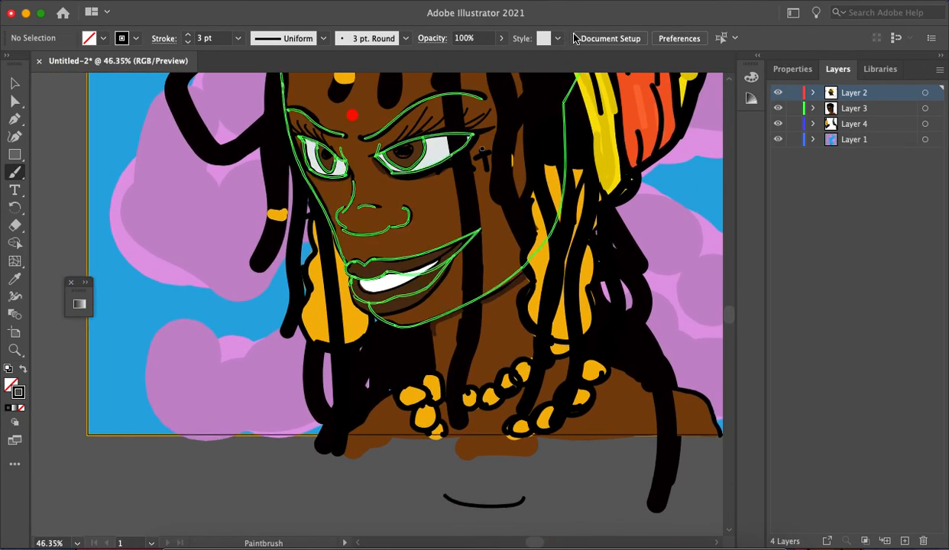
scroll(528, 195, "down", 3)
scroll(527, 194, "down", 1)
scroll(489, 197, "up", 5)
key("super+z")
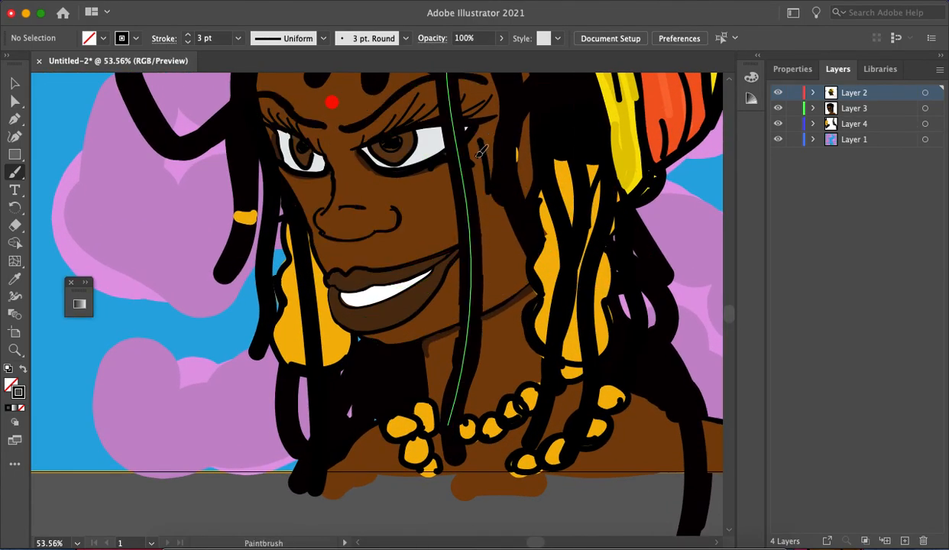
Step: Set the stroke weight to 1 pt and draw black stripes across the gold ring on the forehead dreadlock
scroll(482, 150, "down", 5)
scroll(505, 165, "up", 4)
scroll(450, 230, "up", 6)
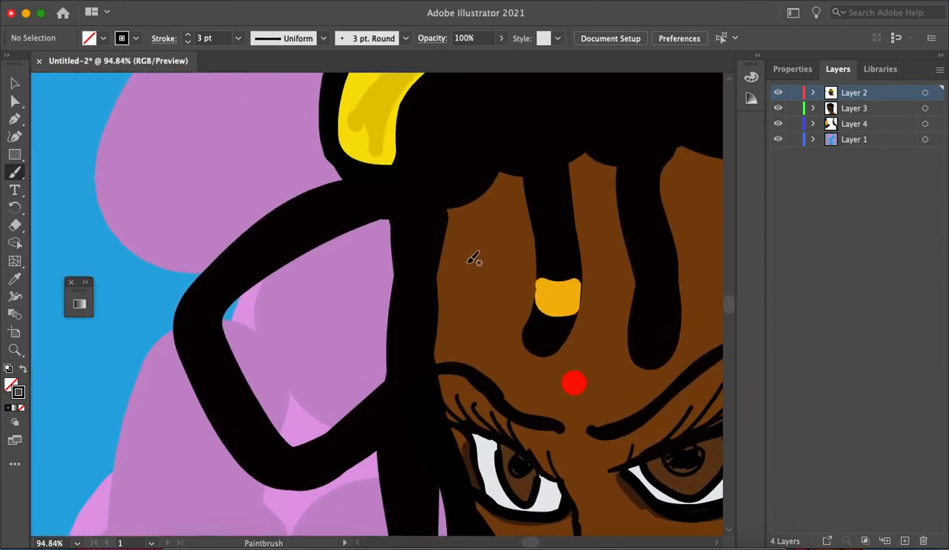
scroll(473, 258, "up", 2)
scroll(523, 248, "down", 5)
scroll(519, 282, "up", 4)
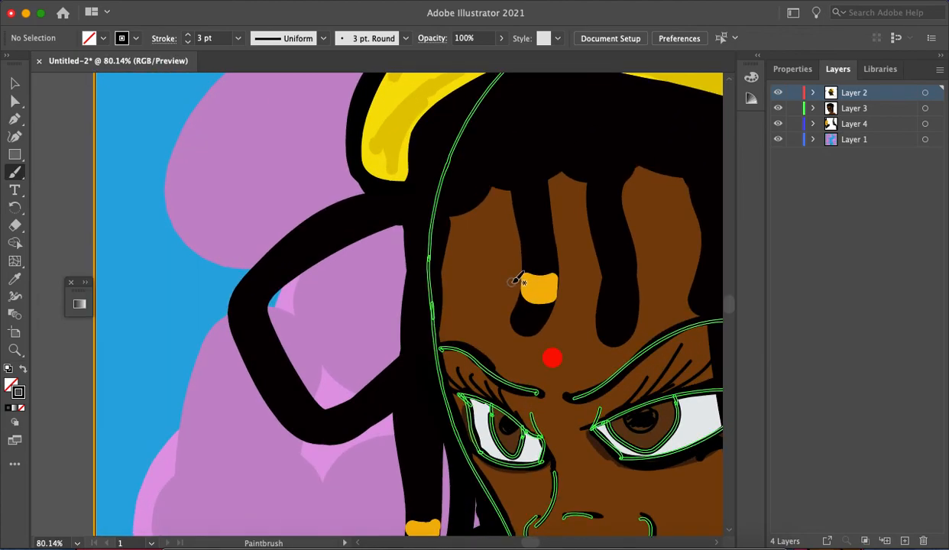
scroll(523, 253, "down", 3)
scroll(522, 252, "right", 3)
left_click(787, 69)
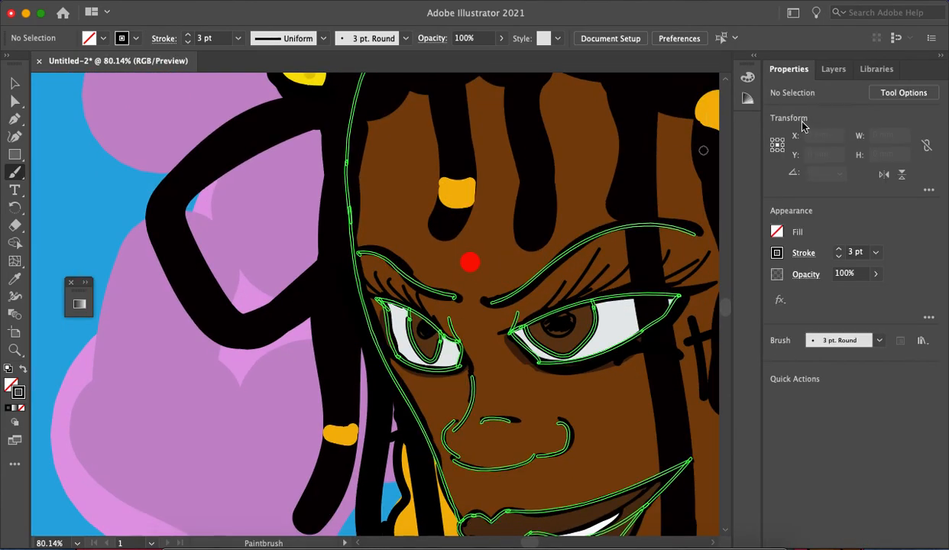
left_click(839, 257)
left_click(839, 257)
left_click_drag(452, 188, 461, 192)
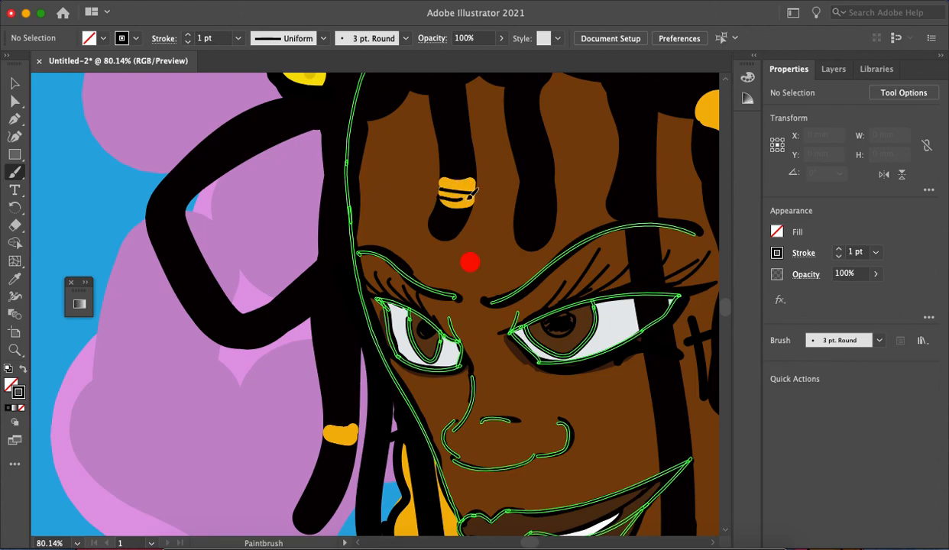
Step: Draw 1 pt black stripes across the round gold bead on the dreadlock just under the hat brim
scroll(619, 153, "down", 5)
scroll(614, 137, "down", 2)
scroll(603, 138, "up", 6)
left_click_drag(573, 140, 625, 161)
left_click_drag(568, 150, 616, 181)
scroll(630, 183, "down", 5)
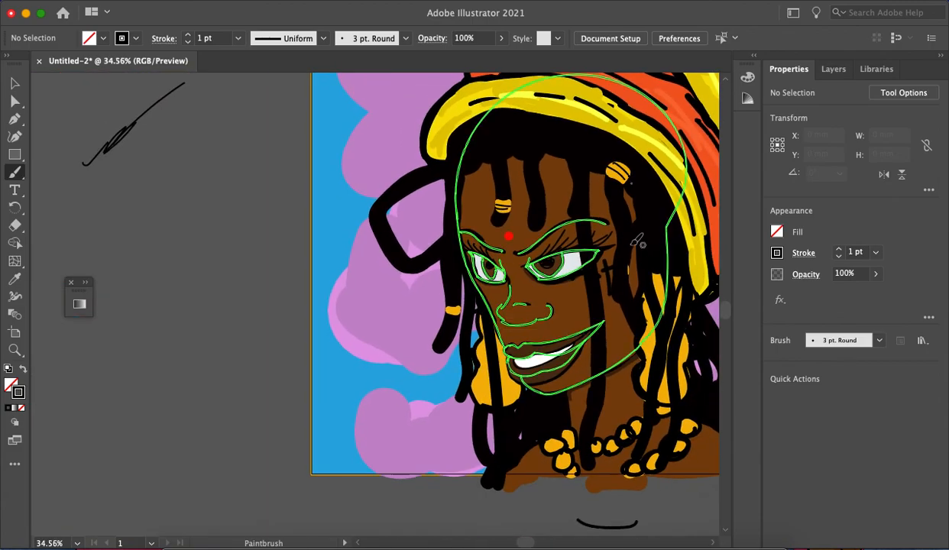
Step: Review the whole portrait, checking the line work on the hat, face, hair and jewellery
scroll(638, 239, "up", 5)
scroll(649, 268, "down", 5)
scroll(634, 279, "down", 6)
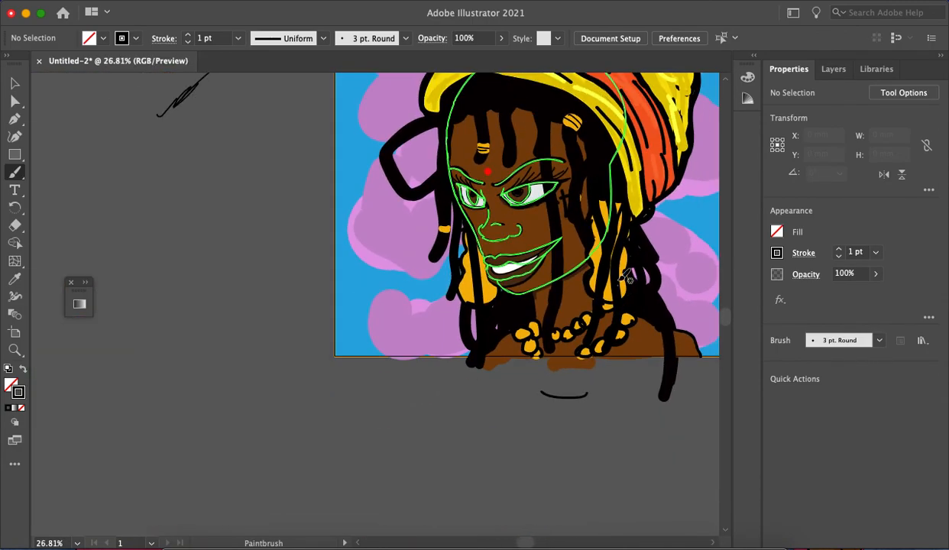
scroll(625, 281, "down", 5)
scroll(634, 260, "up", 4)
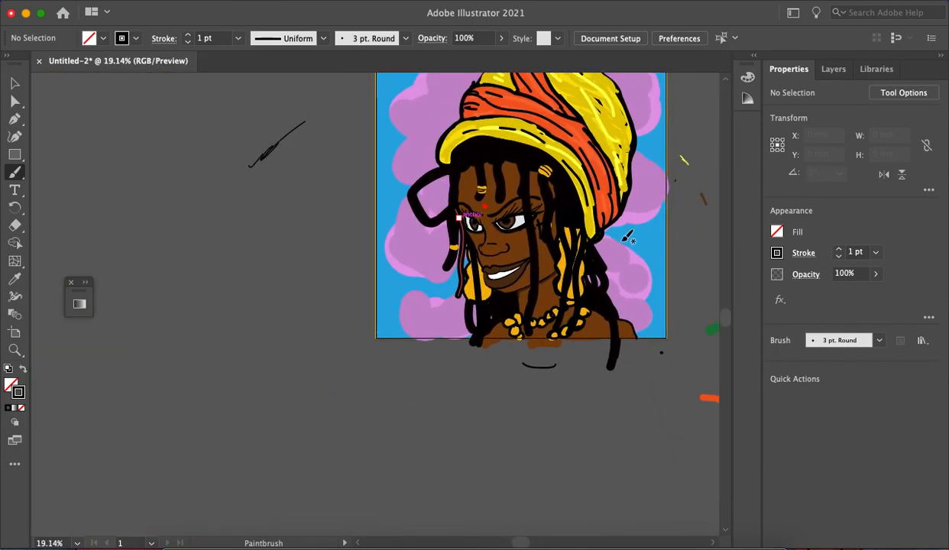
scroll(627, 237, "up", 3)
scroll(626, 237, "right", 3)
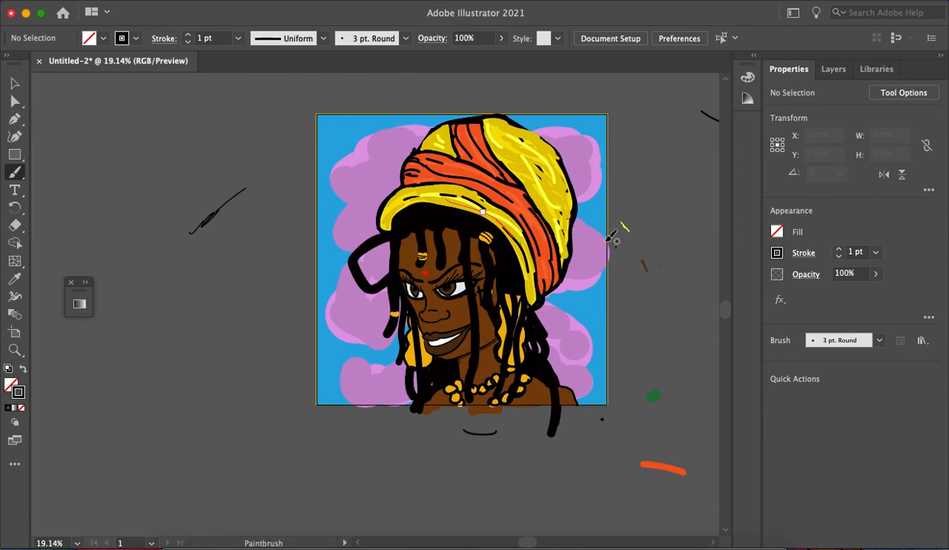
scroll(554, 263, "up", 3)
scroll(561, 270, "down", 2)
scroll(560, 271, "up", 1)
scroll(561, 272, "right", 1)
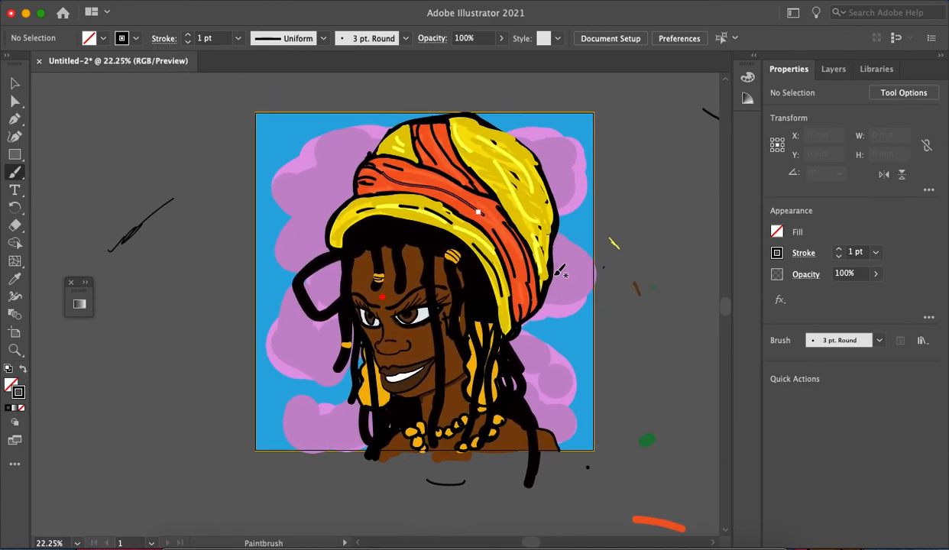
scroll(560, 272, "up", 3)
scroll(560, 272, "down", 2)
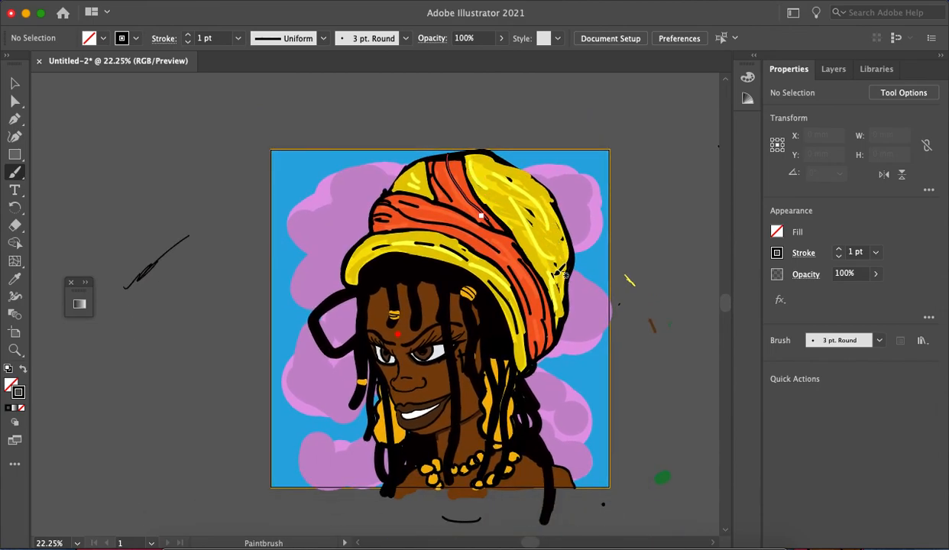
Step: Set the stroke weight to 4 pt and handwrite the artist's full name in black just above the artboard
scroll(560, 273, "down", 2)
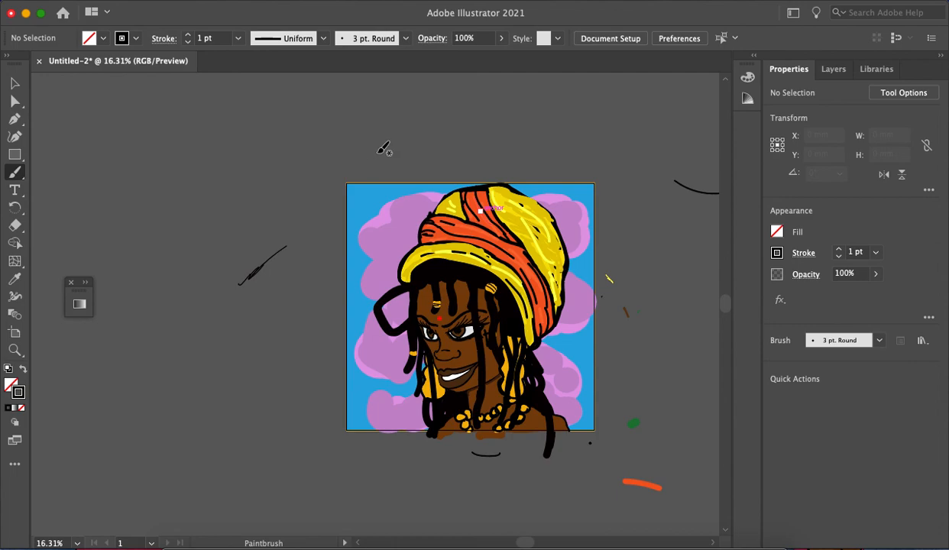
scroll(364, 156, "up", 2)
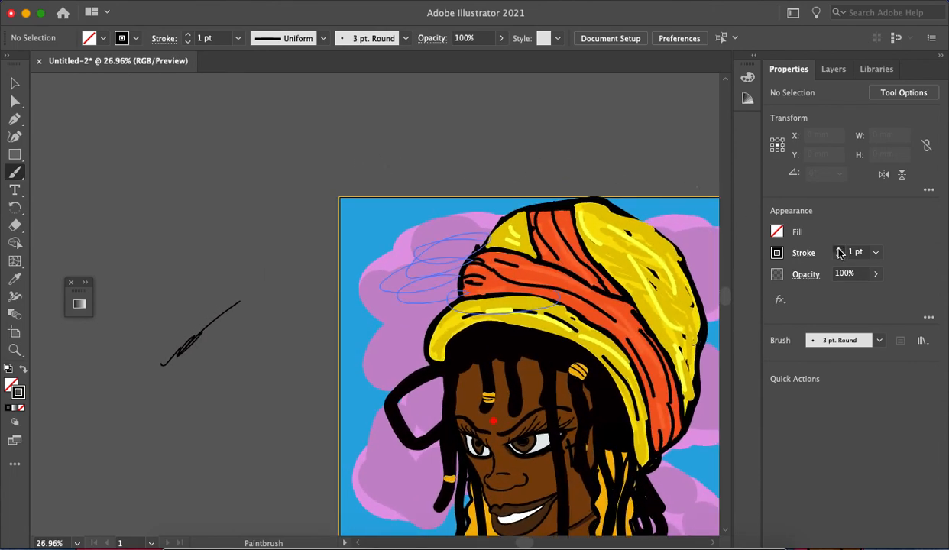
left_click_drag(367, 141, 327, 205)
mouse_move(337, 178)
left_mouse_down()
mouse_move(356, 172)
mouse_move(395, 183)
left_mouse_up()
left_click_drag(451, 131, 441, 191)
mouse_move(445, 136)
left_mouse_down()
mouse_move(450, 159)
mouse_move(437, 190)
left_mouse_up()
mouse_move(495, 176)
left_mouse_down()
mouse_move(528, 156)
mouse_move(529, 175)
mouse_move(544, 167)
mouse_move(550, 186)
mouse_move(592, 159)
left_mouse_up()
scroll(571, 180, "down", 5)
mouse_move(609, 140)
left_mouse_down()
mouse_move(633, 168)
mouse_move(600, 175)
left_mouse_up()
mouse_move(641, 153)
left_mouse_down()
mouse_move(641, 169)
mouse_move(674, 146)
mouse_move(717, 157)
left_mouse_up()
scroll(719, 133, "down", 2)
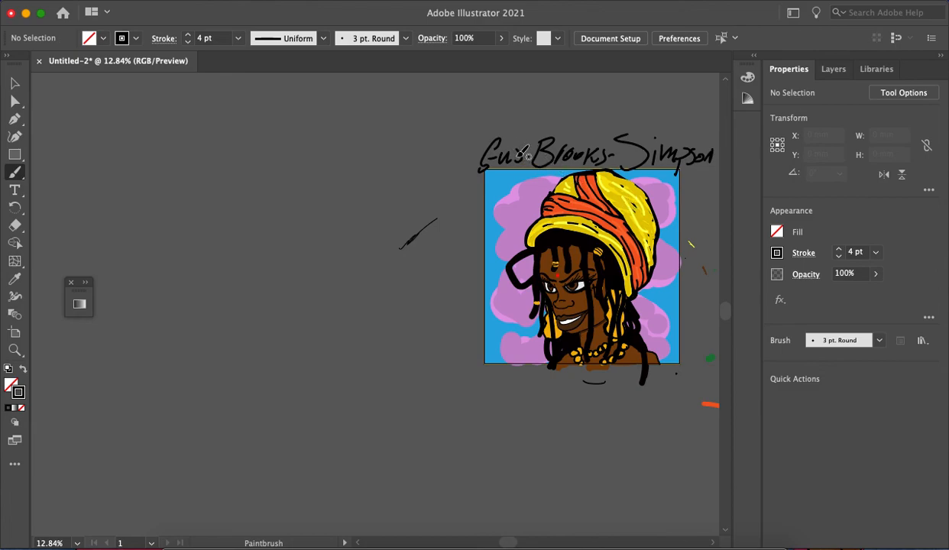
scroll(529, 165, "down", 2)
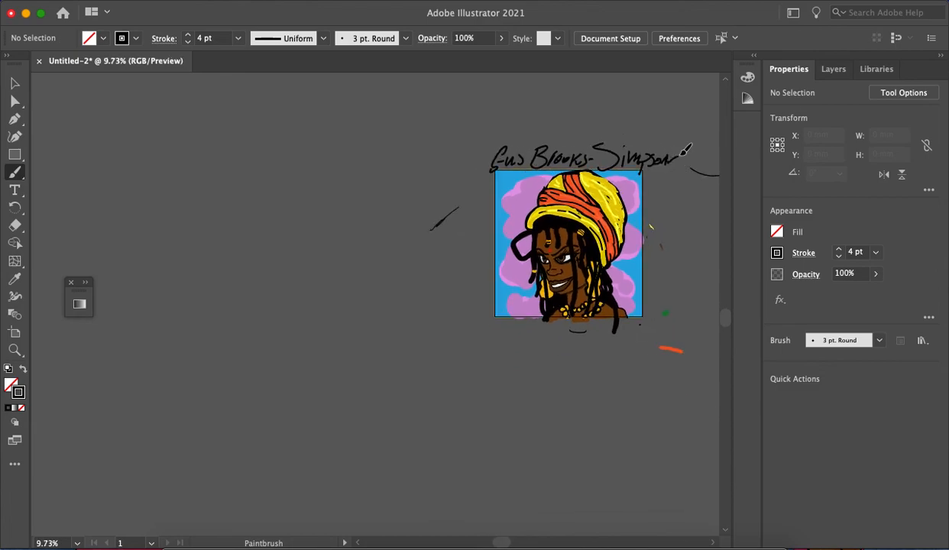
left_click(611, 113)
mouse_move(566, 120)
left_mouse_down()
mouse_move(601, 130)
mouse_move(566, 107)
mouse_move(606, 109)
mouse_move(580, 89)
mouse_move(608, 89)
left_mouse_up()
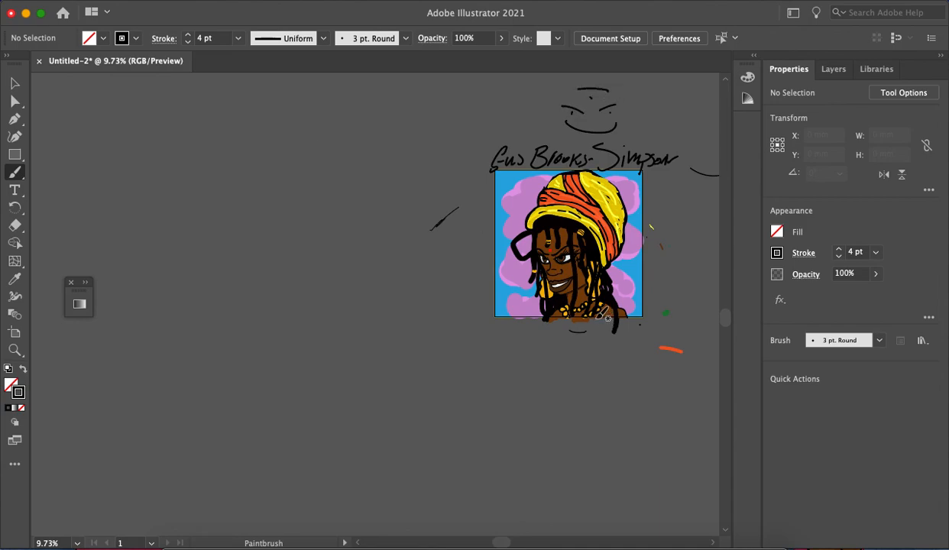
key("super+z")
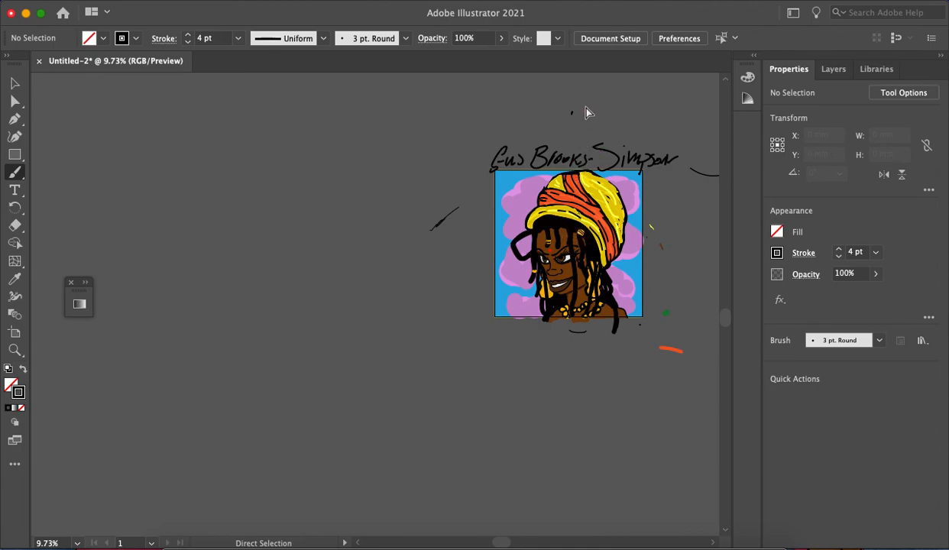
Step: Draw a grinning black cartoon face with tall eyes and eyebrows, plus a thumbs-up hand beside it, above the handwritten name
left_click_drag(562, 93, 552, 114)
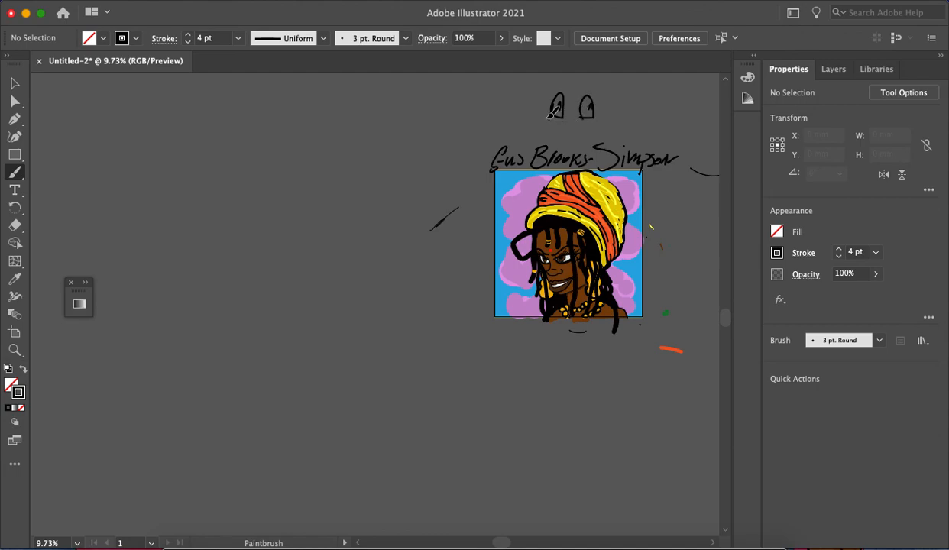
mouse_move(590, 116)
left_mouse_down()
mouse_move(564, 135)
mouse_move(547, 117)
left_mouse_up()
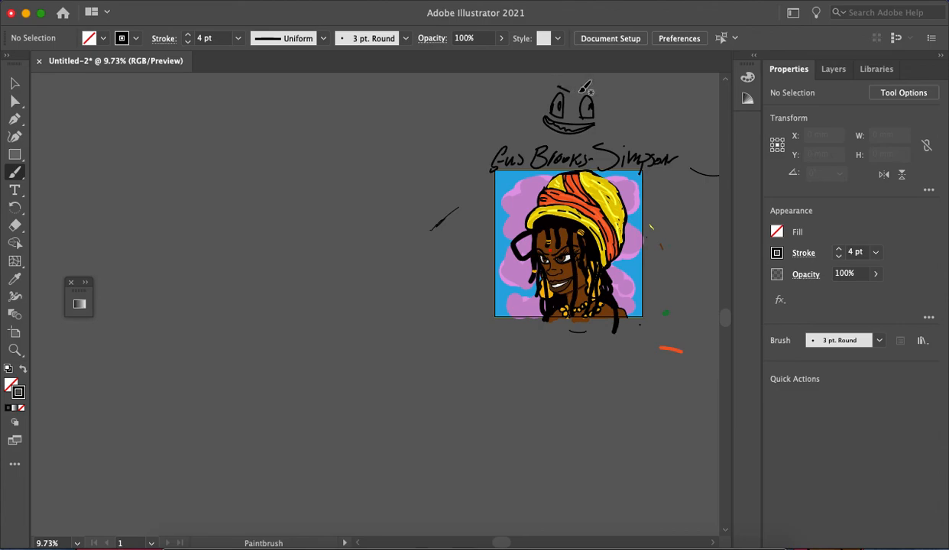
left_click_drag(611, 120, 619, 92)
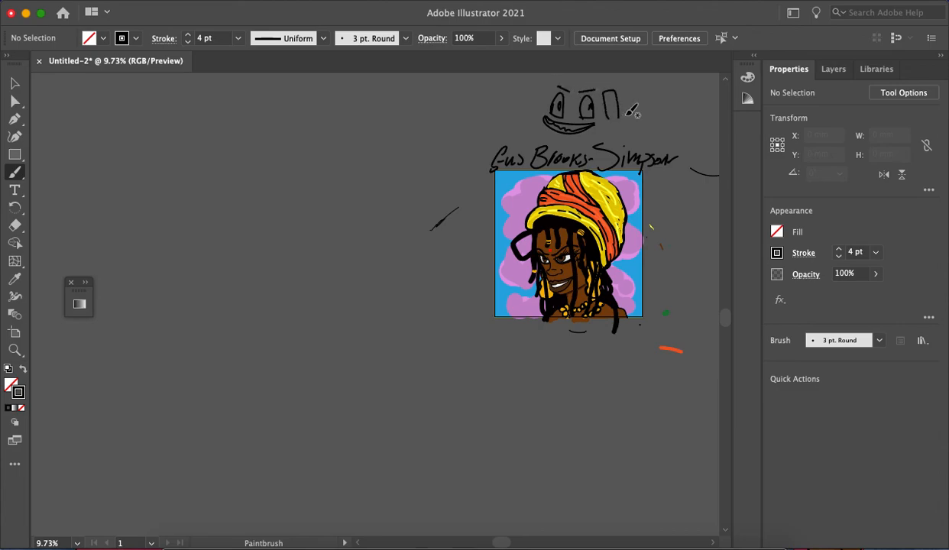
left_click_drag(590, 124, 634, 138)
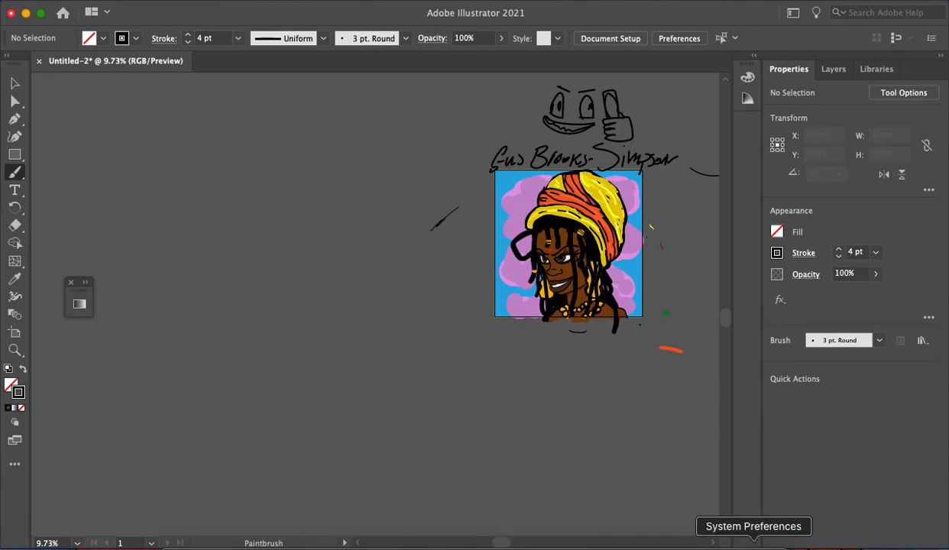
Step: Minimise the illustration window and return to the desktop
left_click(702, 544)
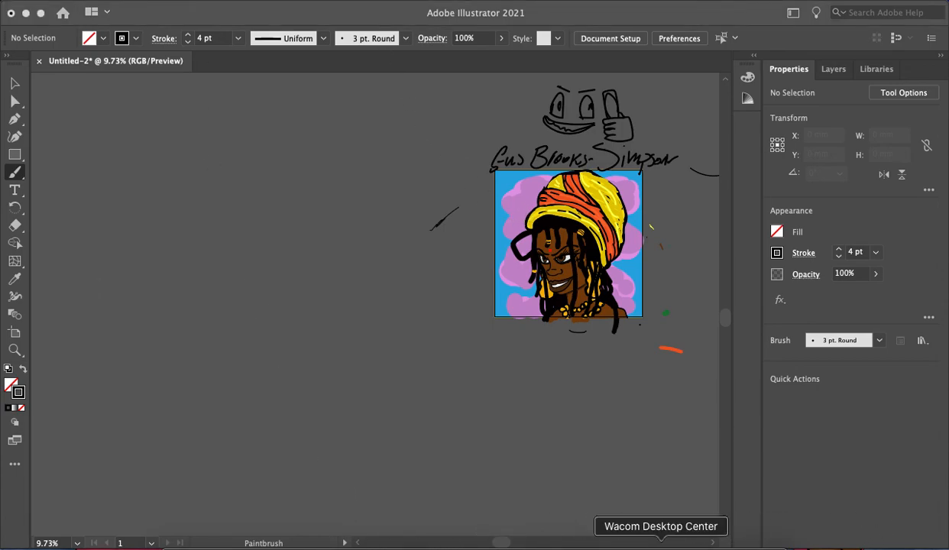
left_click(25, 13)
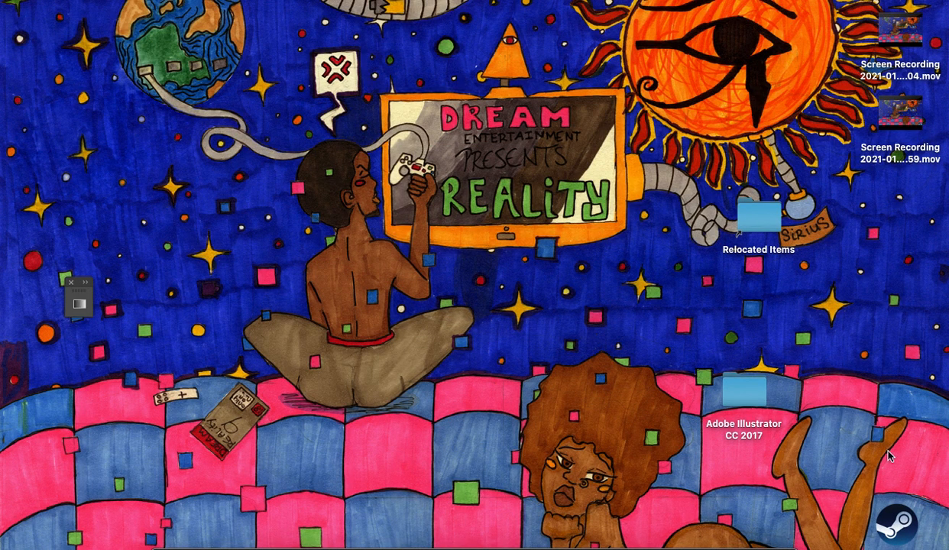
left_click(444, 226)
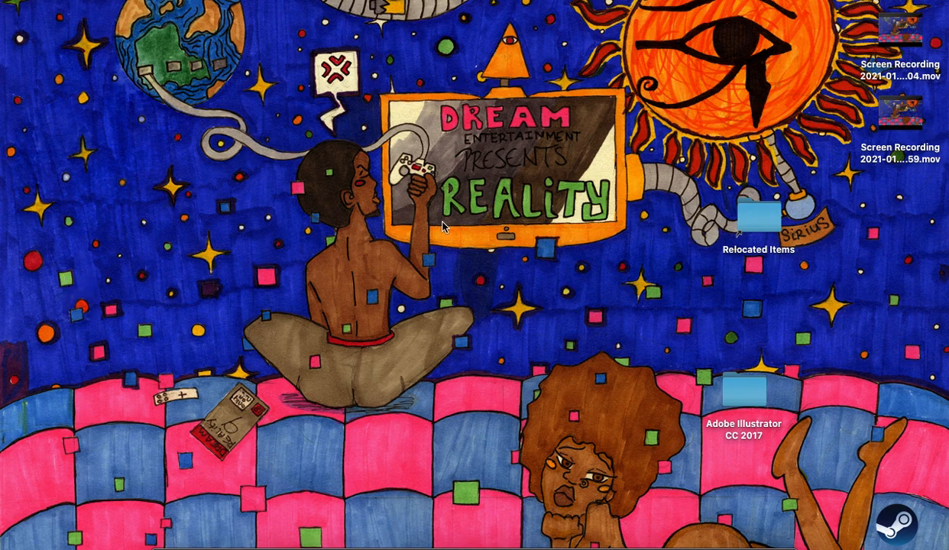